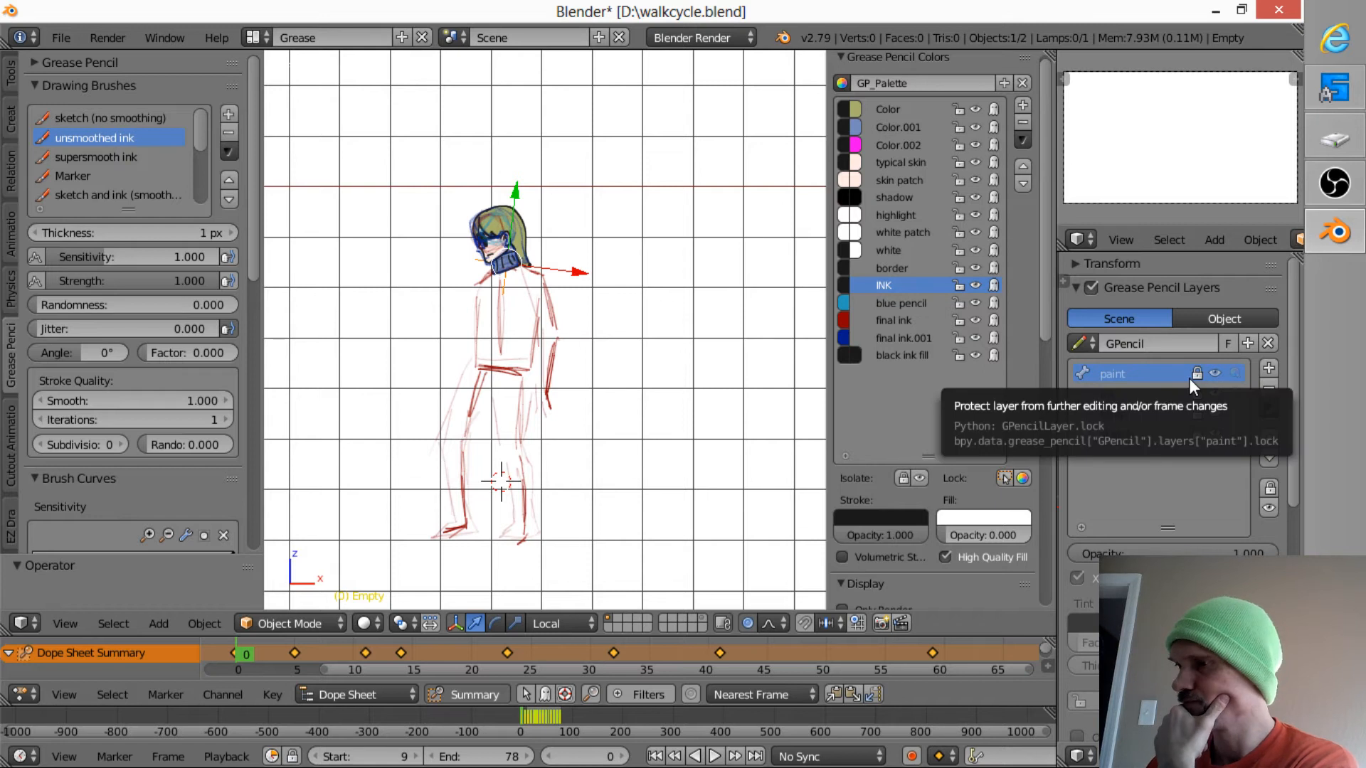
- Play and scrub the walk cycle from frame 0 to about frame 20, examining how the head follows the sketched body up close
key("alt+a")
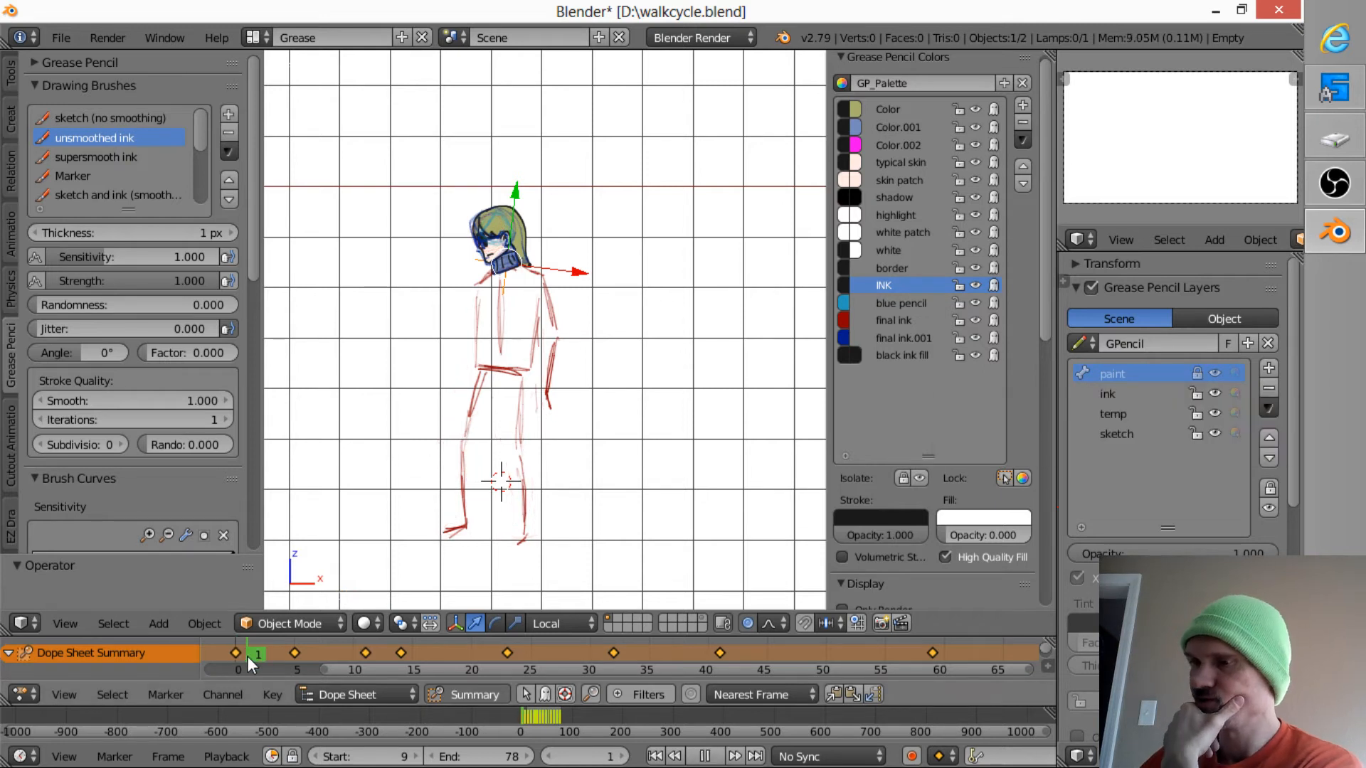
mouse_move(276, 655)
left_mouse_down()
mouse_move(403, 659)
mouse_move(407, 644)
left_mouse_up()
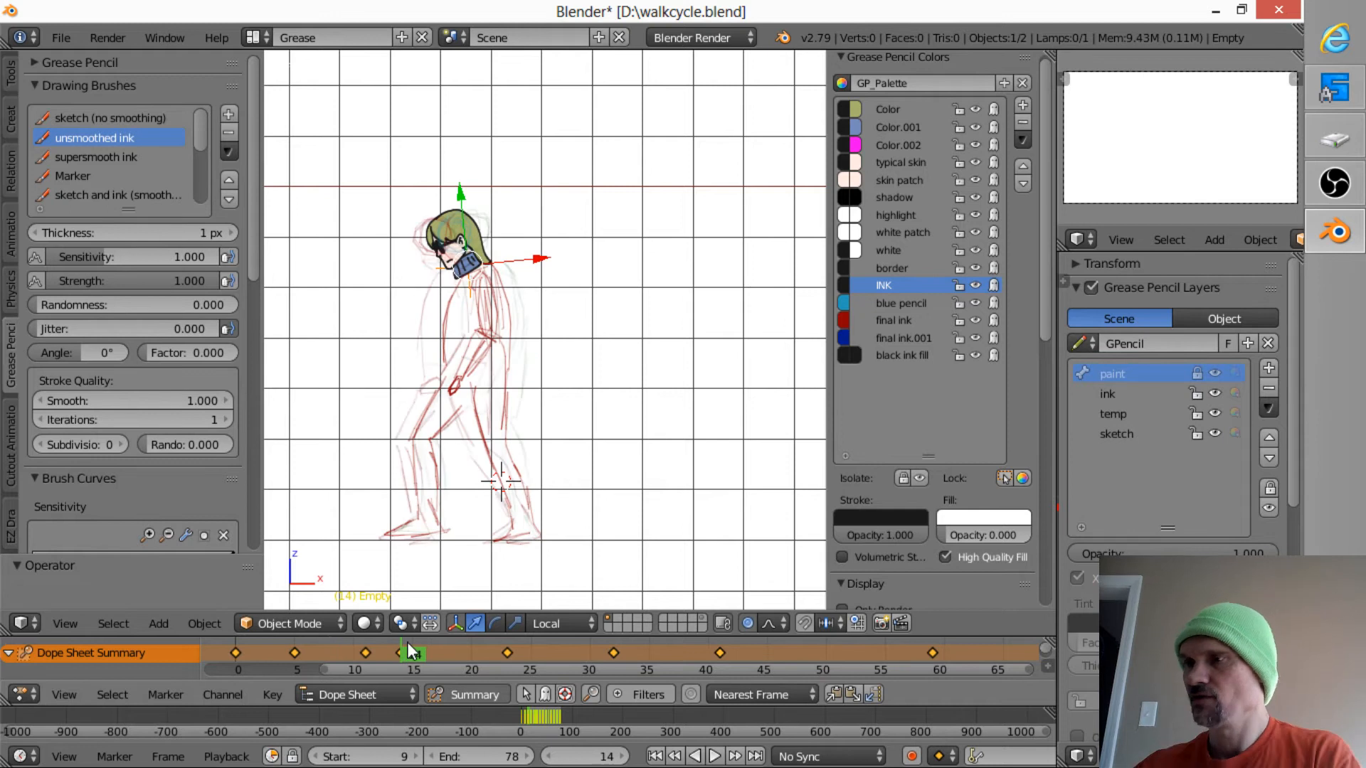
scroll(512, 356, "up", 5)
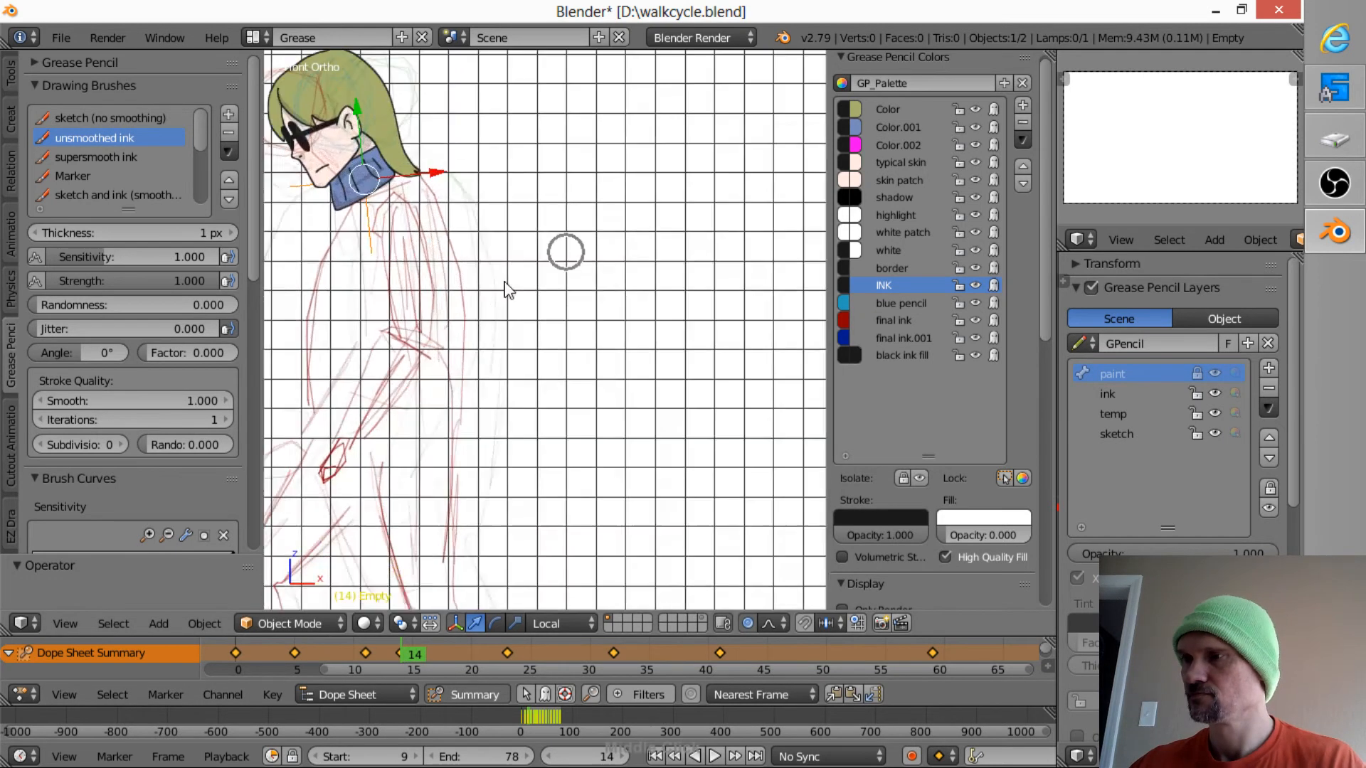
scroll(642, 377, "up", 4)
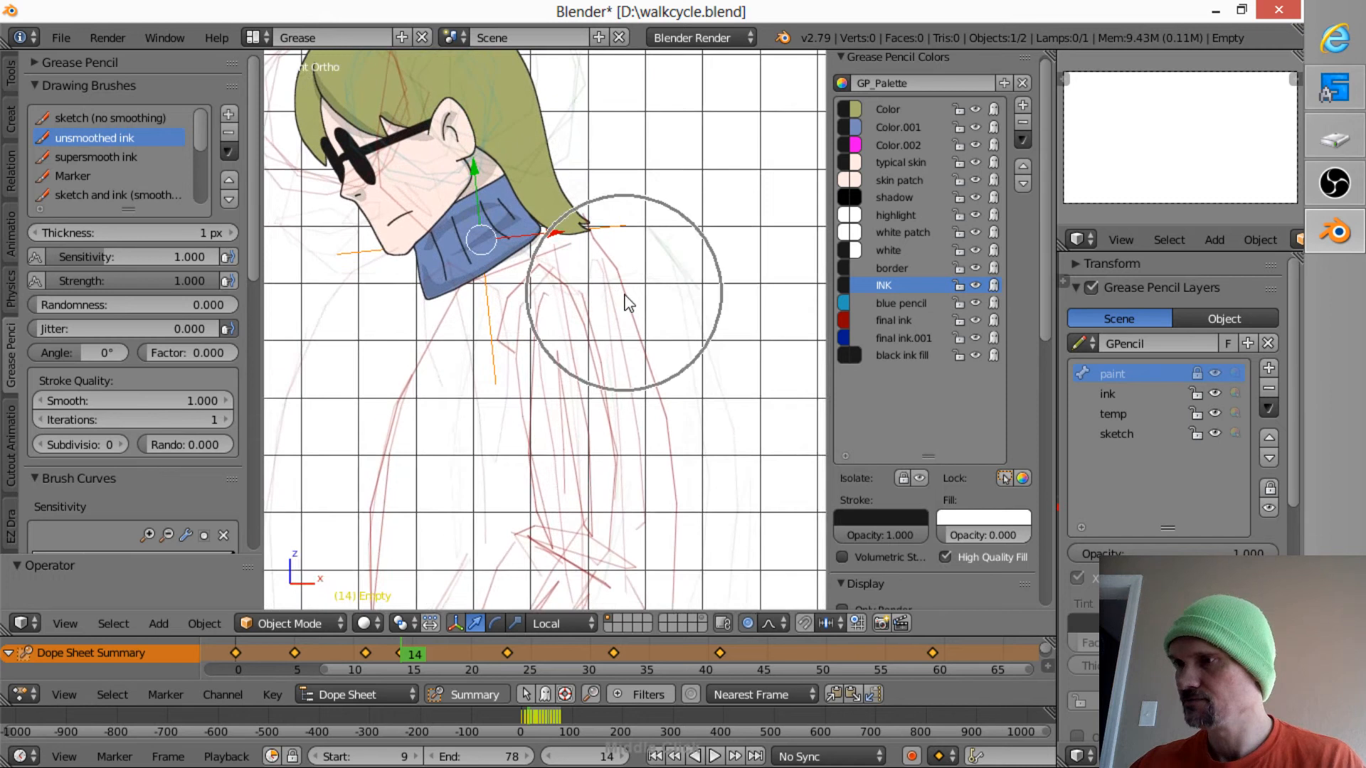
middle_click_drag(639, 346, 661, 372, "shift")
mouse_move(426, 653)
left_mouse_down()
mouse_move(537, 653)
mouse_move(475, 647)
left_mouse_up()
left_click(475, 644)
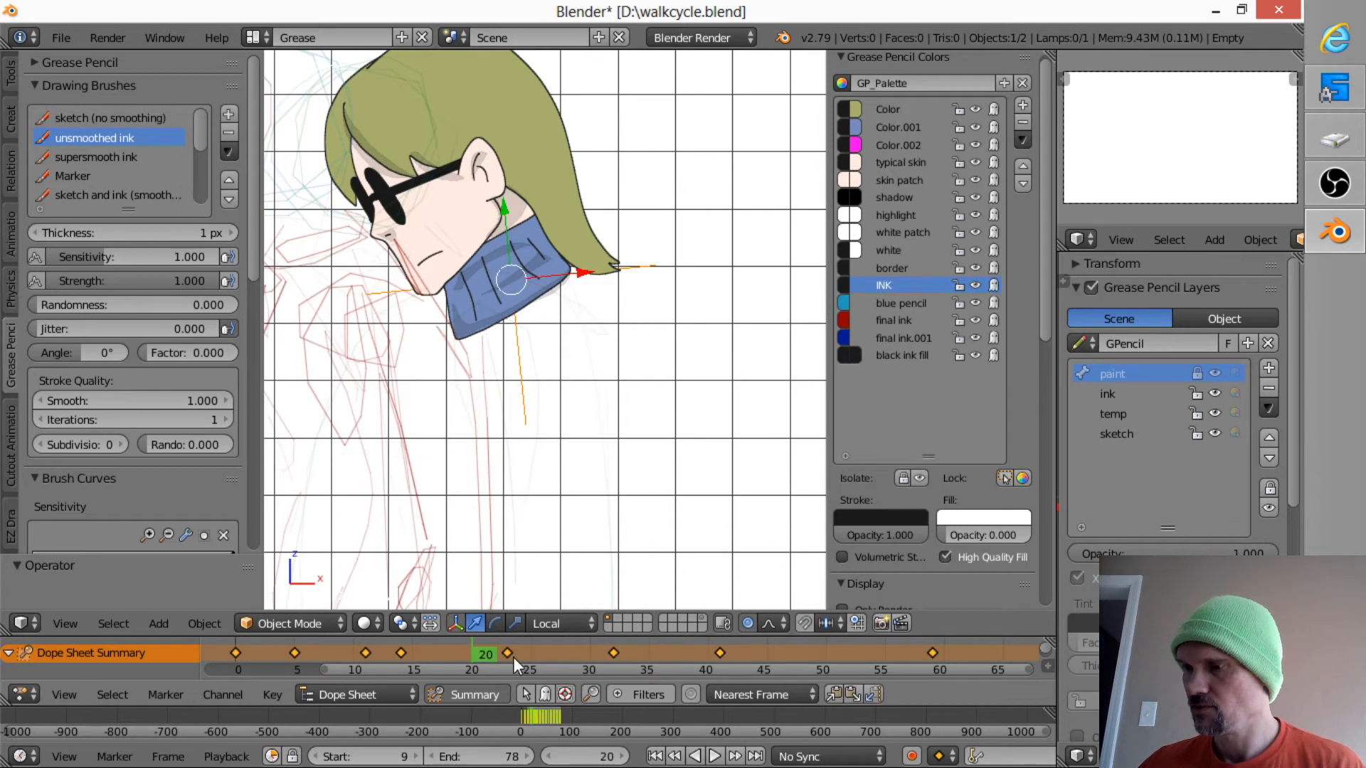
left_click(535, 646)
left_click(466, 656)
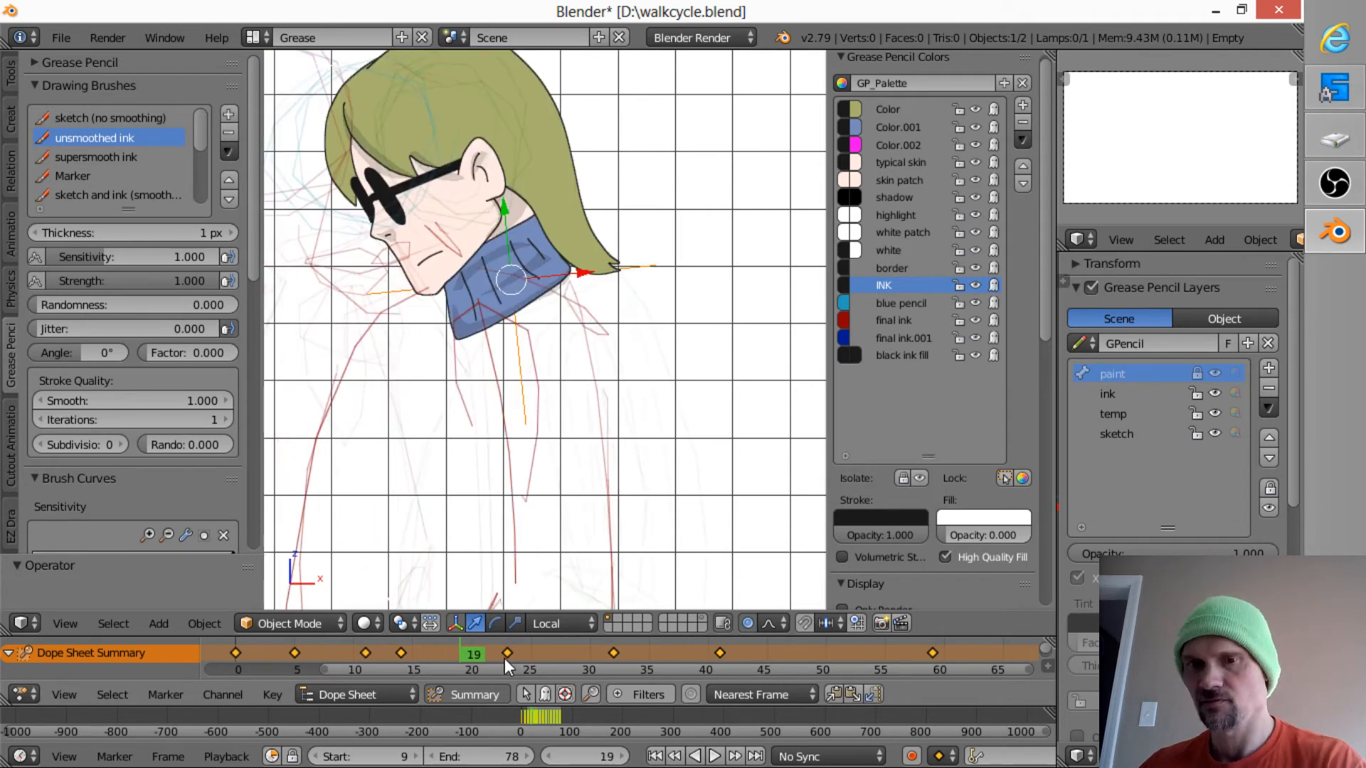
- Step through the frames between 23 and 0, comparing the head's position with the body sketch, and finish on frame 0
key("Left")
key("Left")
key("Left")
key("Left")
key("Left")
key("Right")
key("Right")
key("Right")
key("Right")
key("Right")
key("Right")
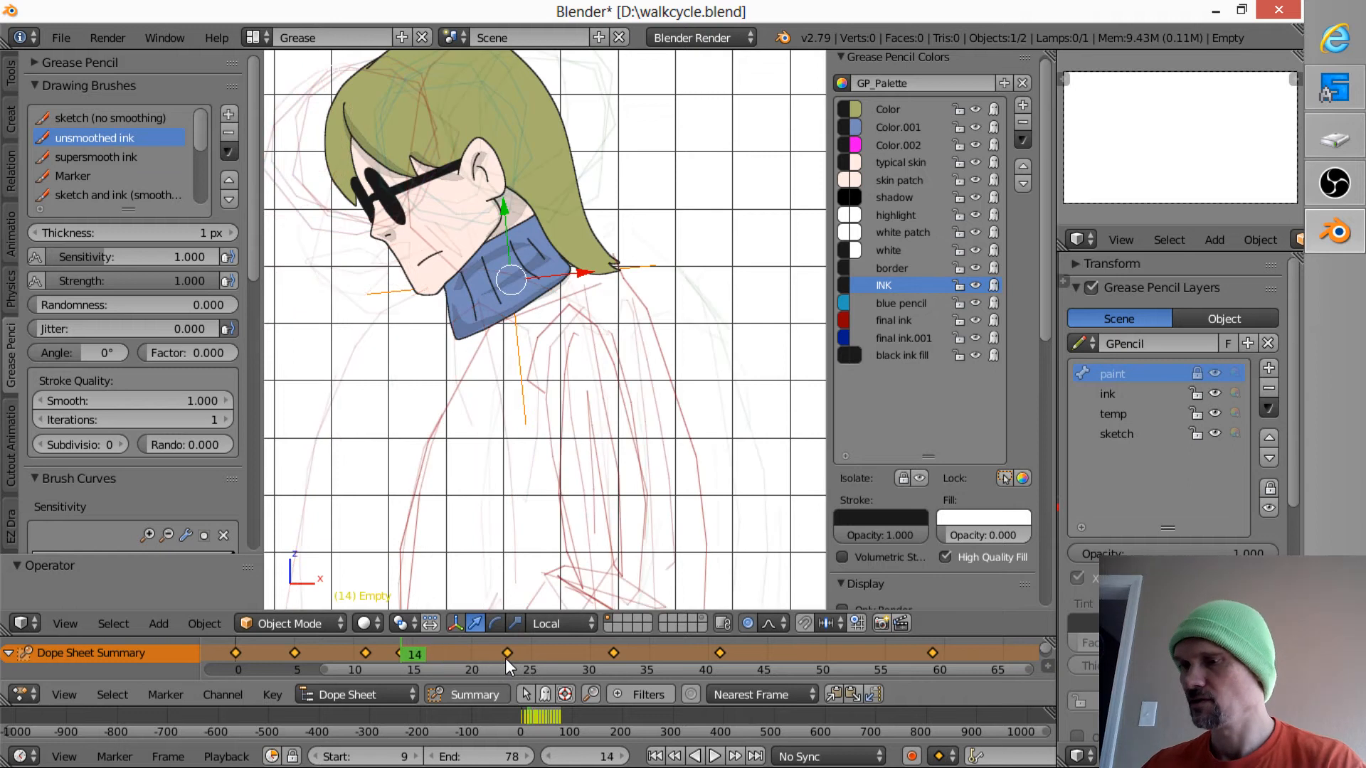
key("Left")
key("Left")
key("Left")
key("Left")
key("Left")
key("Left")
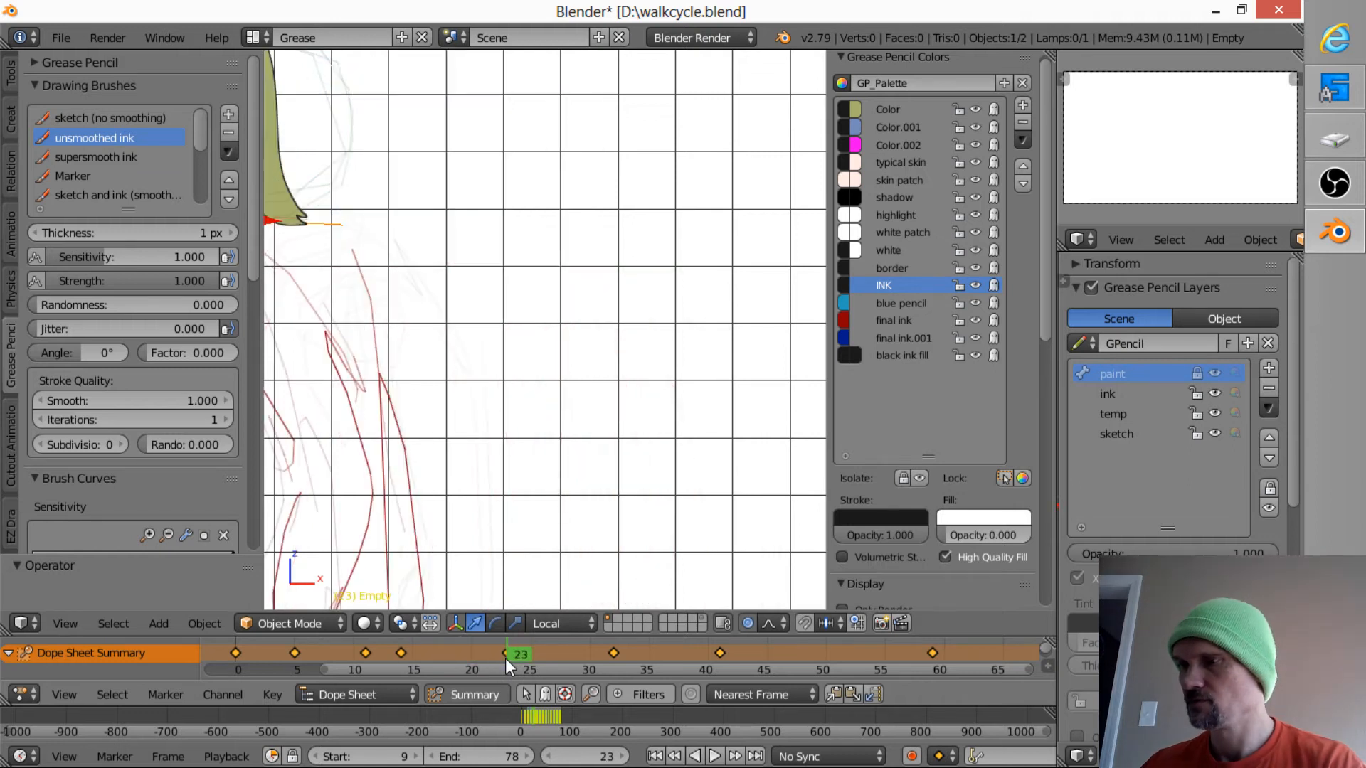
key("Left")
key("Left")
key("Left")
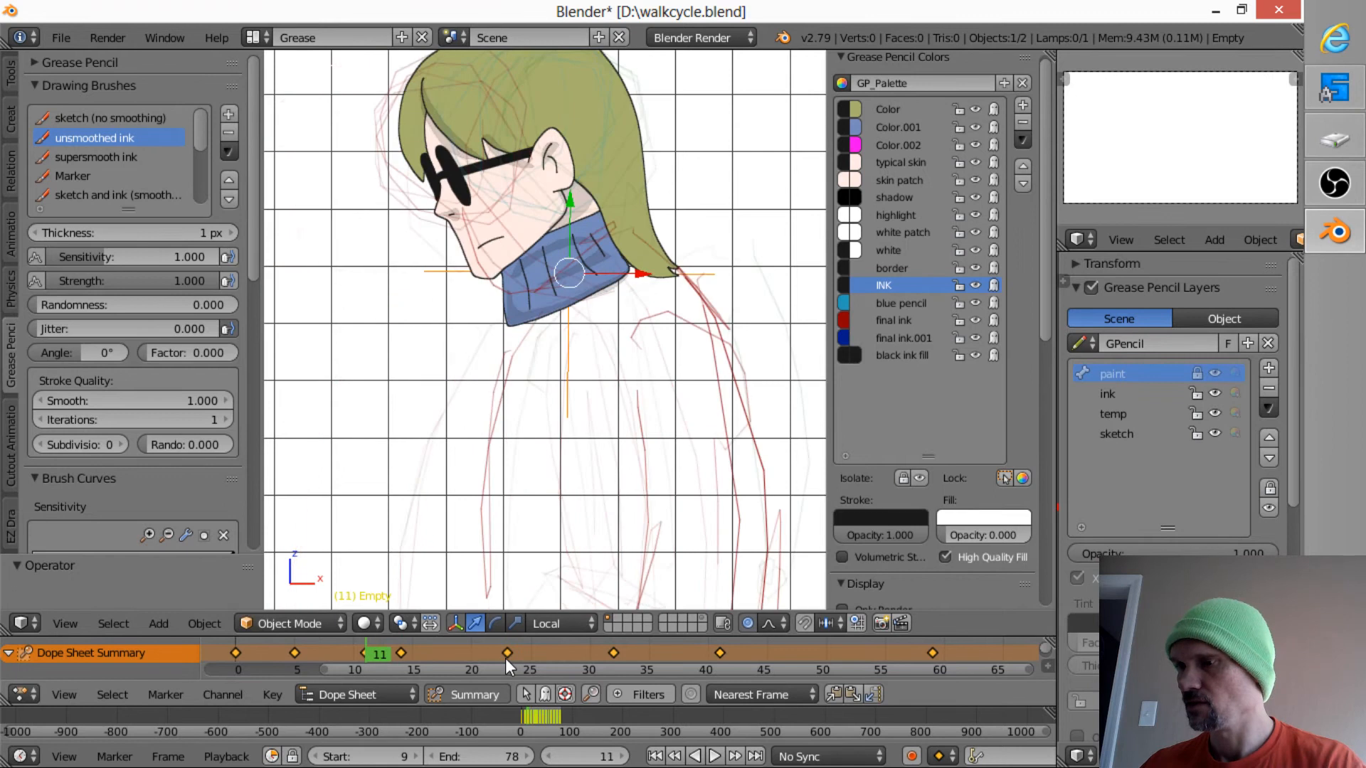
key("Left")
key("Left")
key("Left")
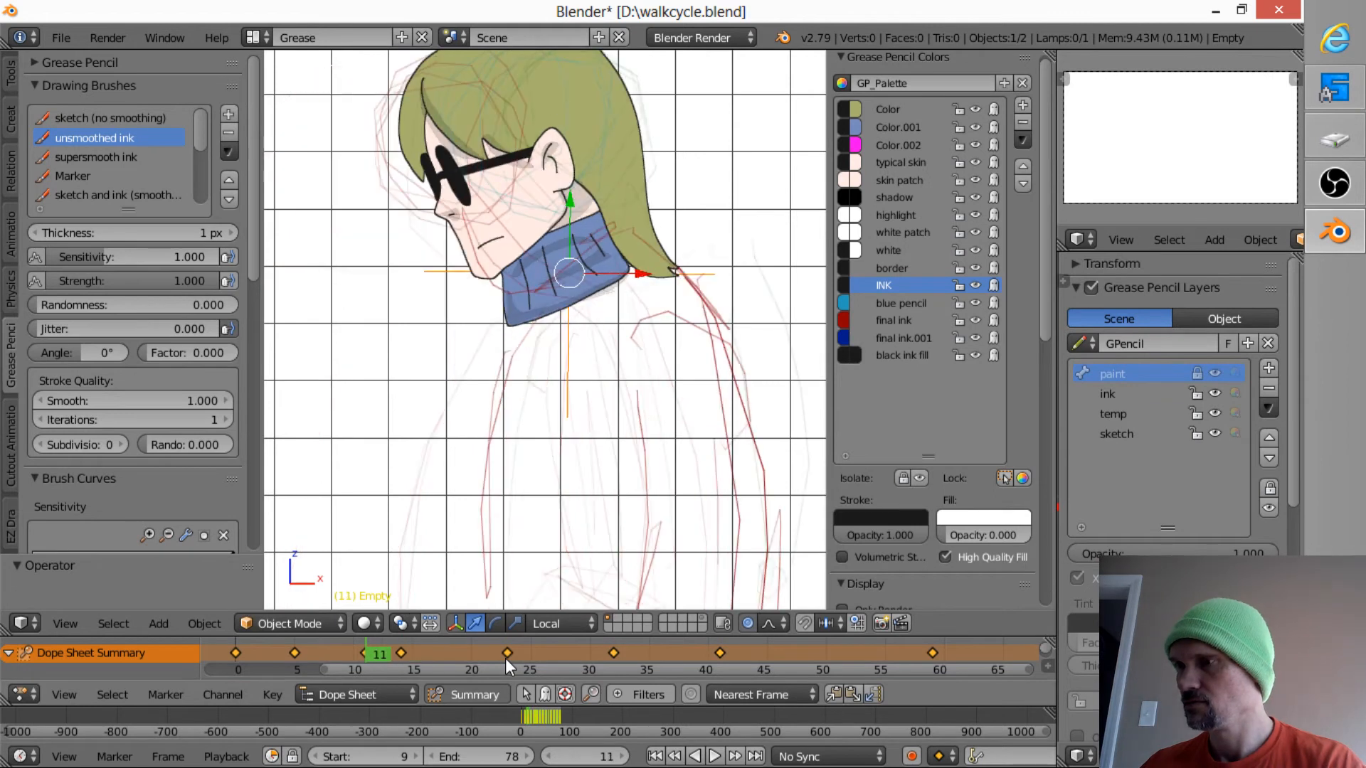
key("Down")
key("Down")
key("Down")
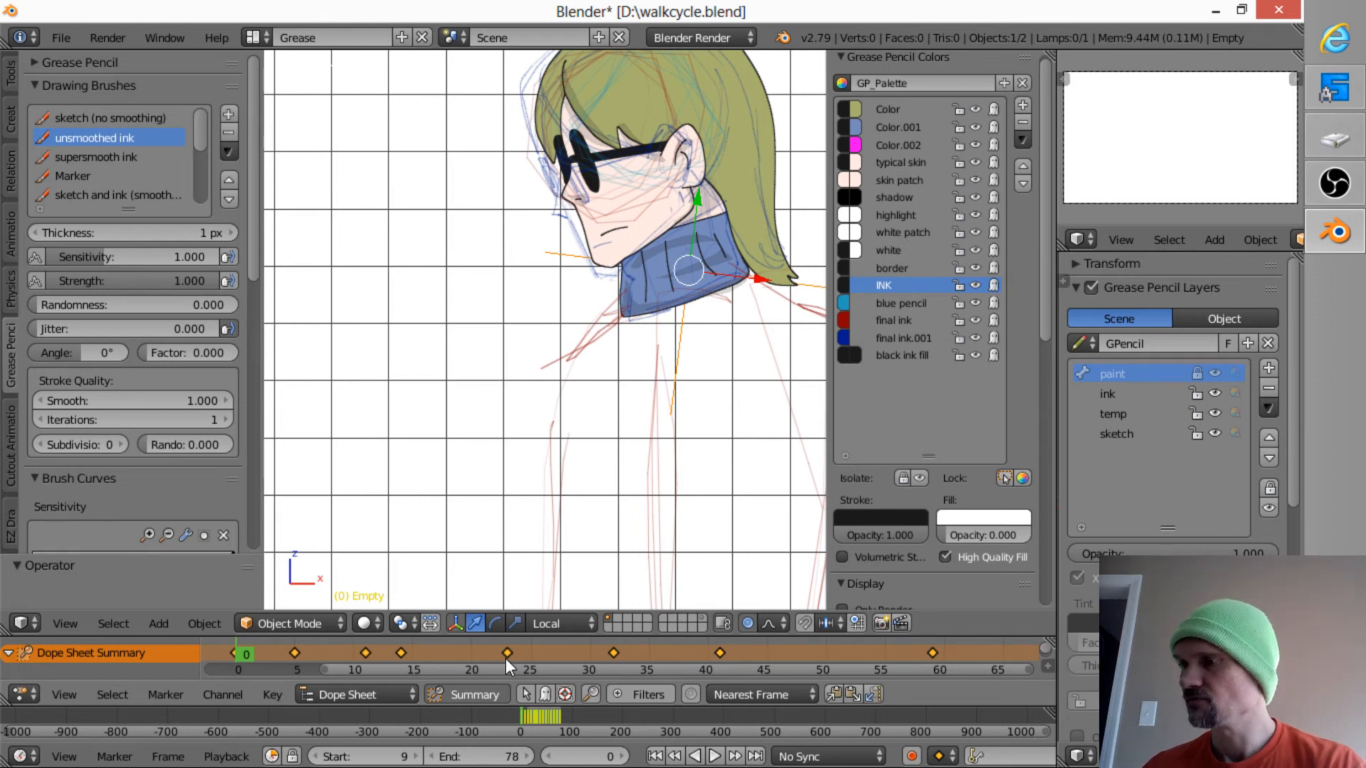
- Inspect the drawing keys in the dope sheet's Grease Pencil mode, then restore Dope Sheet mode and return to frame 5
left_click(384, 695)
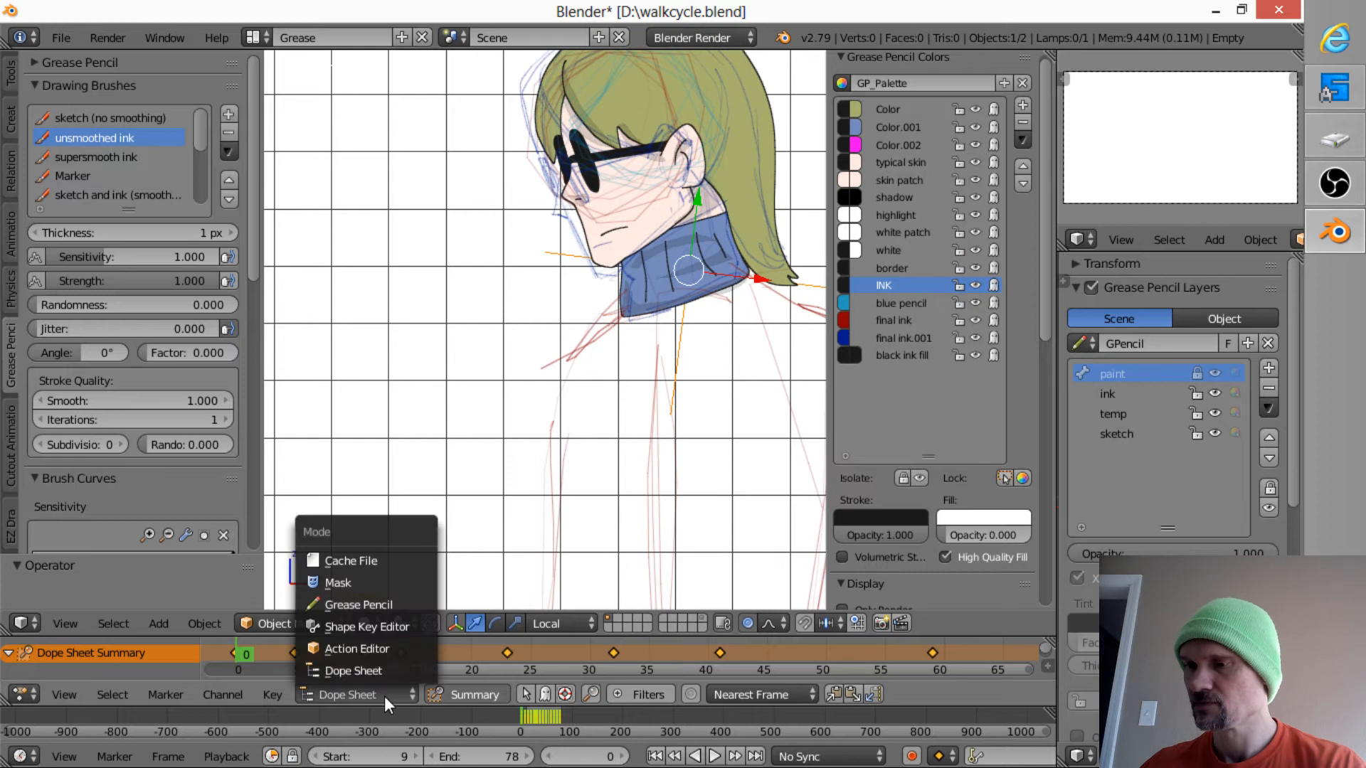
left_click(403, 601)
key("Up")
key("Up")
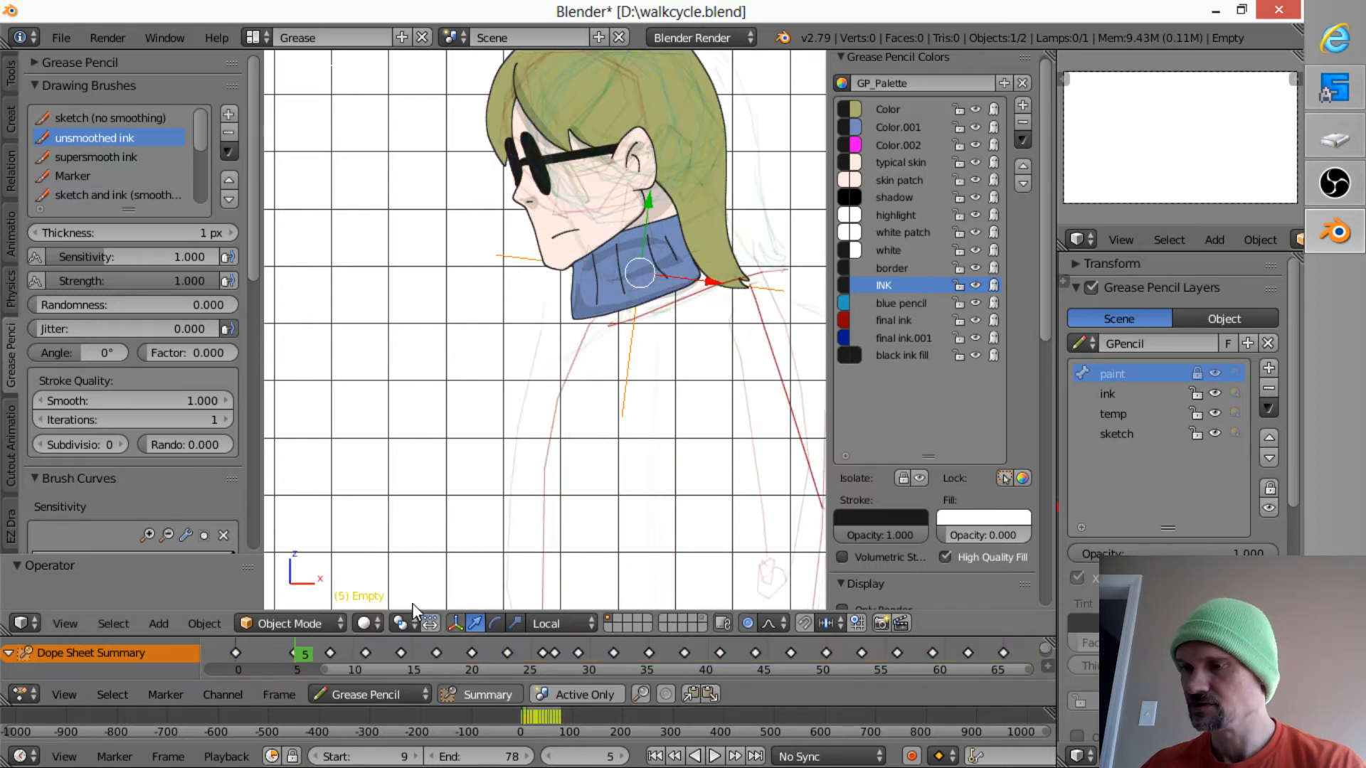
left_click(384, 697)
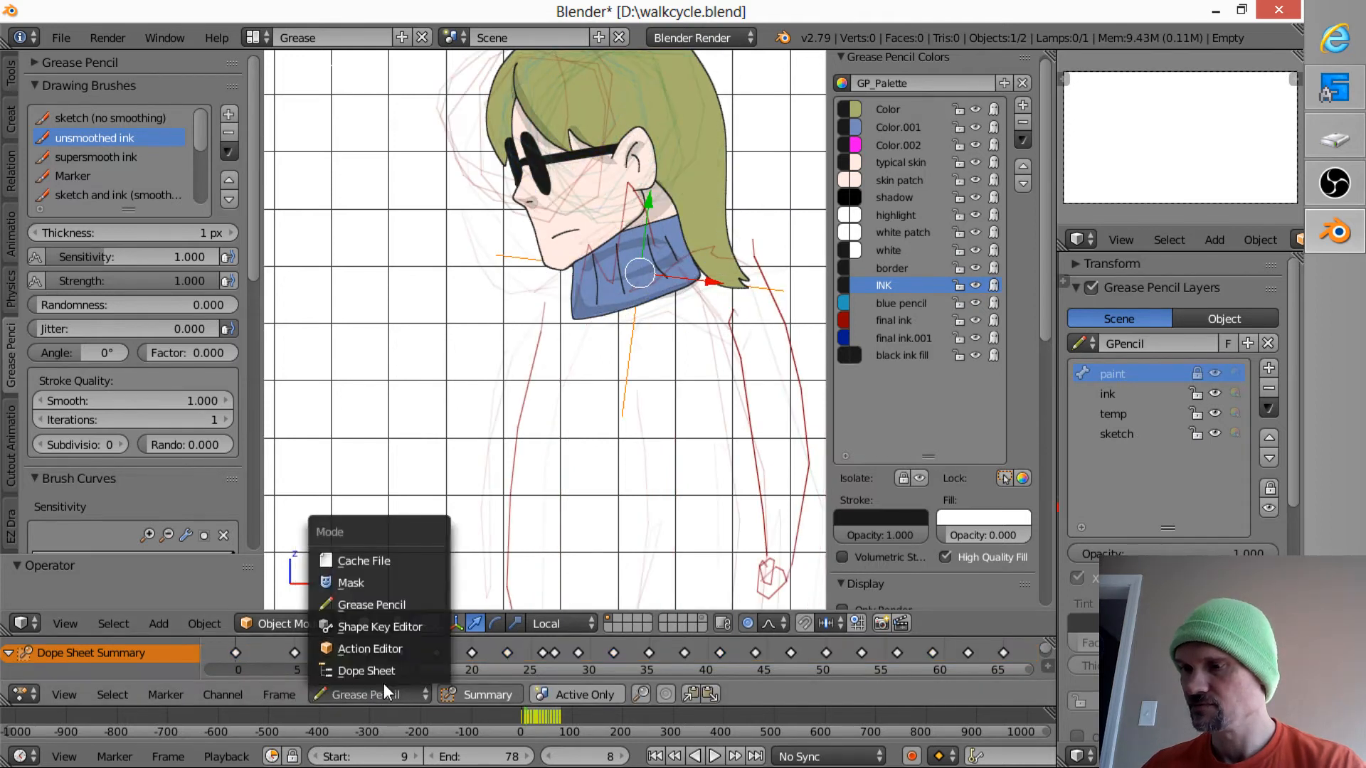
left_click(382, 673)
key("Down")
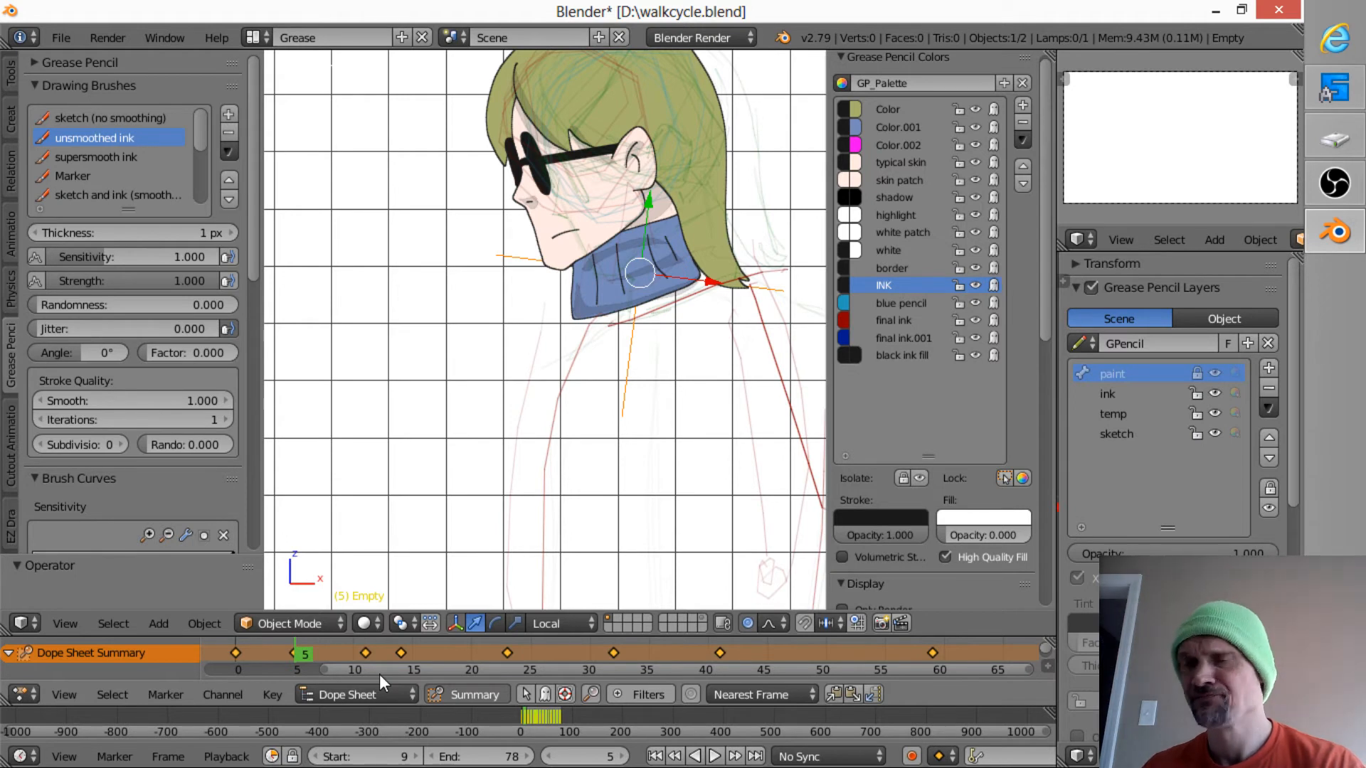
- At frame 8, shift and tilt the head to match the sketched body and insert a LocRot keyframe for the pose
key("Up")
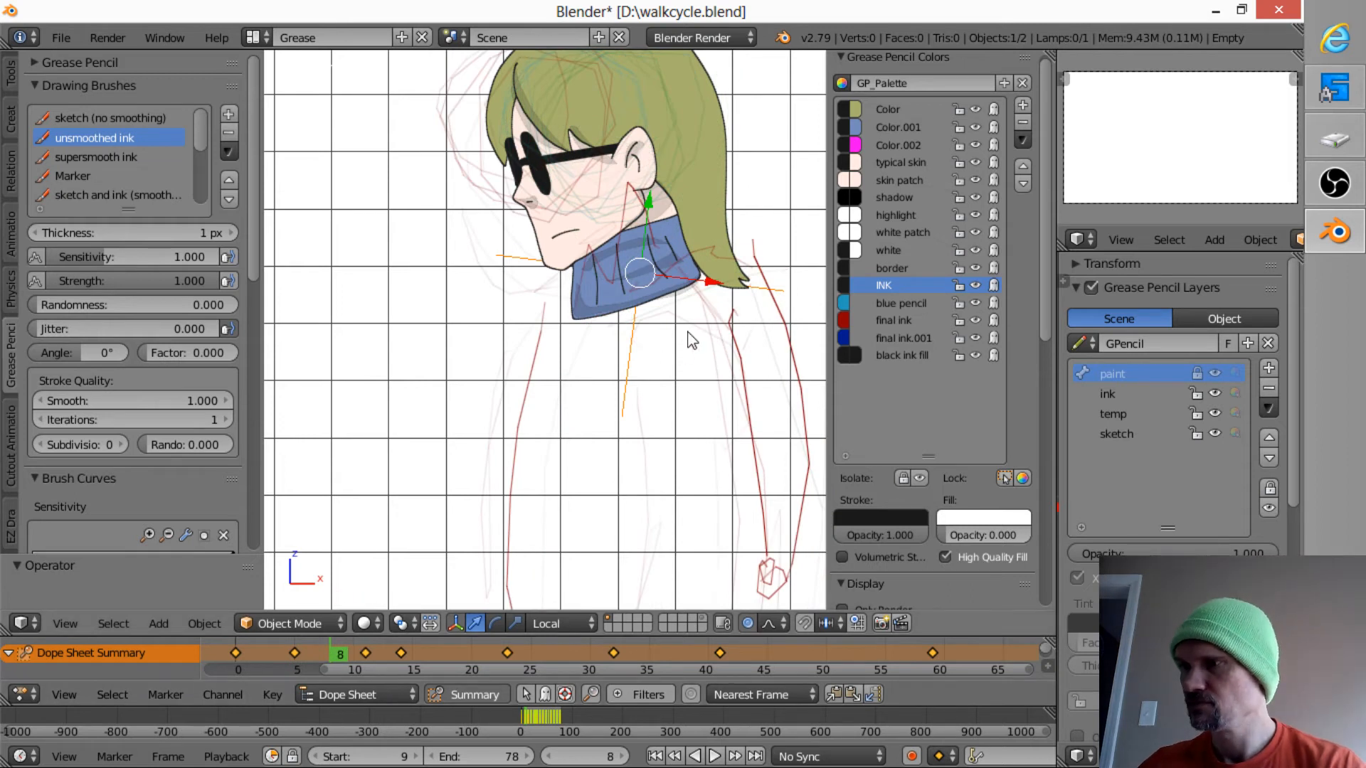
key("g")
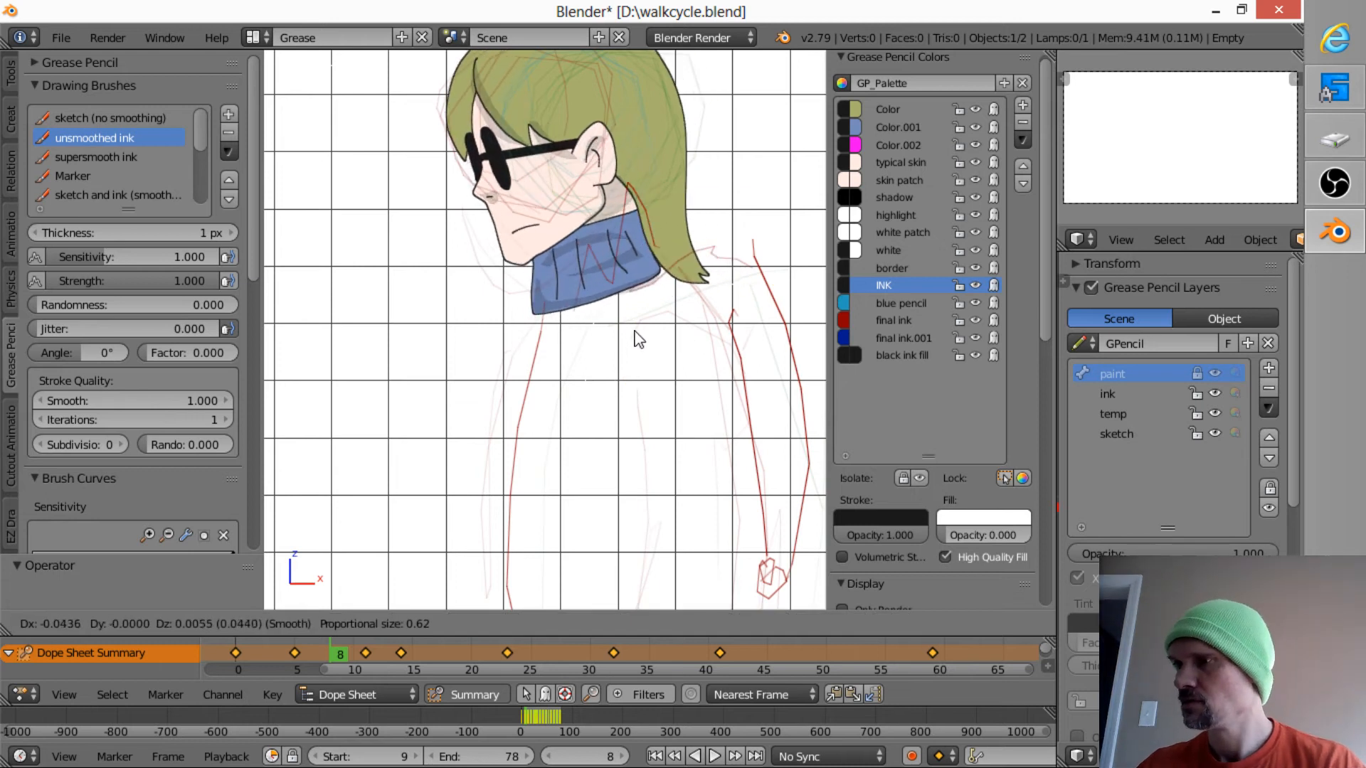
left_click(649, 335)
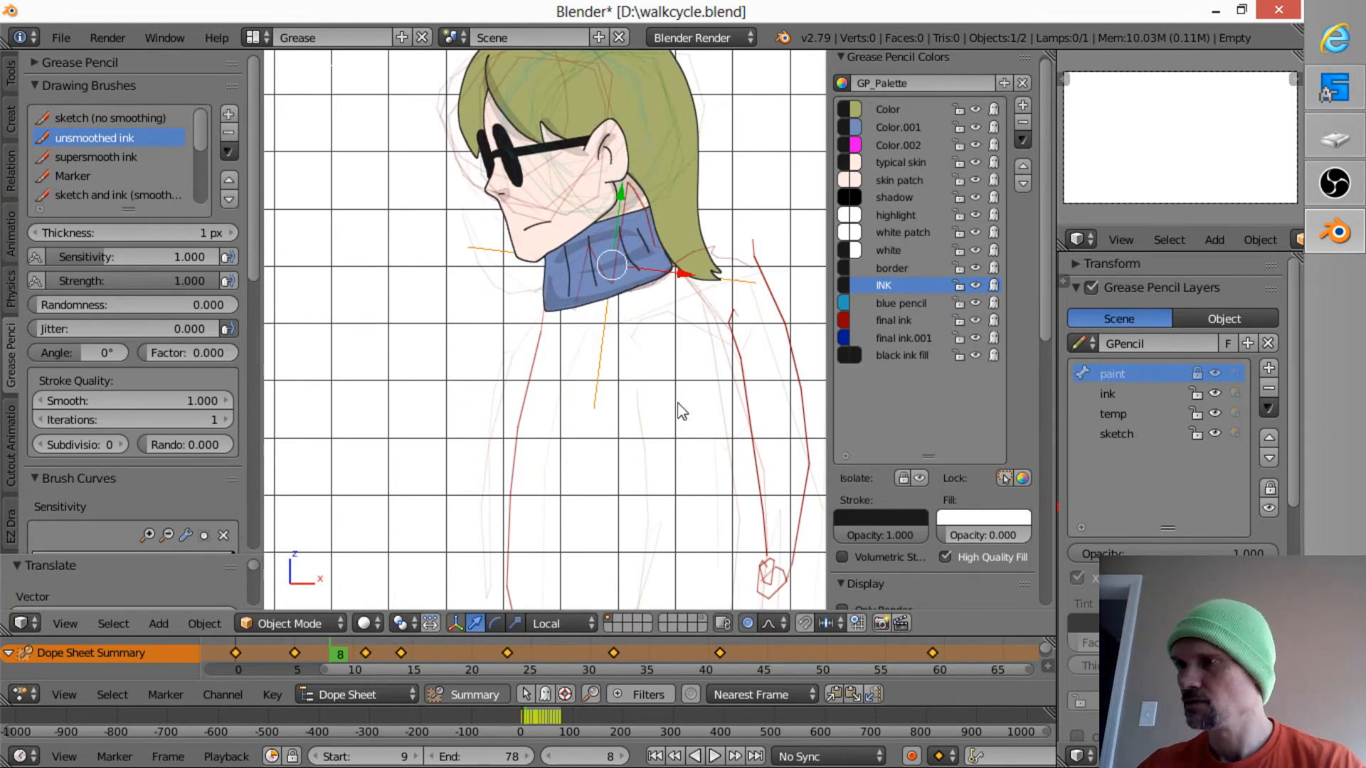
key("r")
left_click(672, 440)
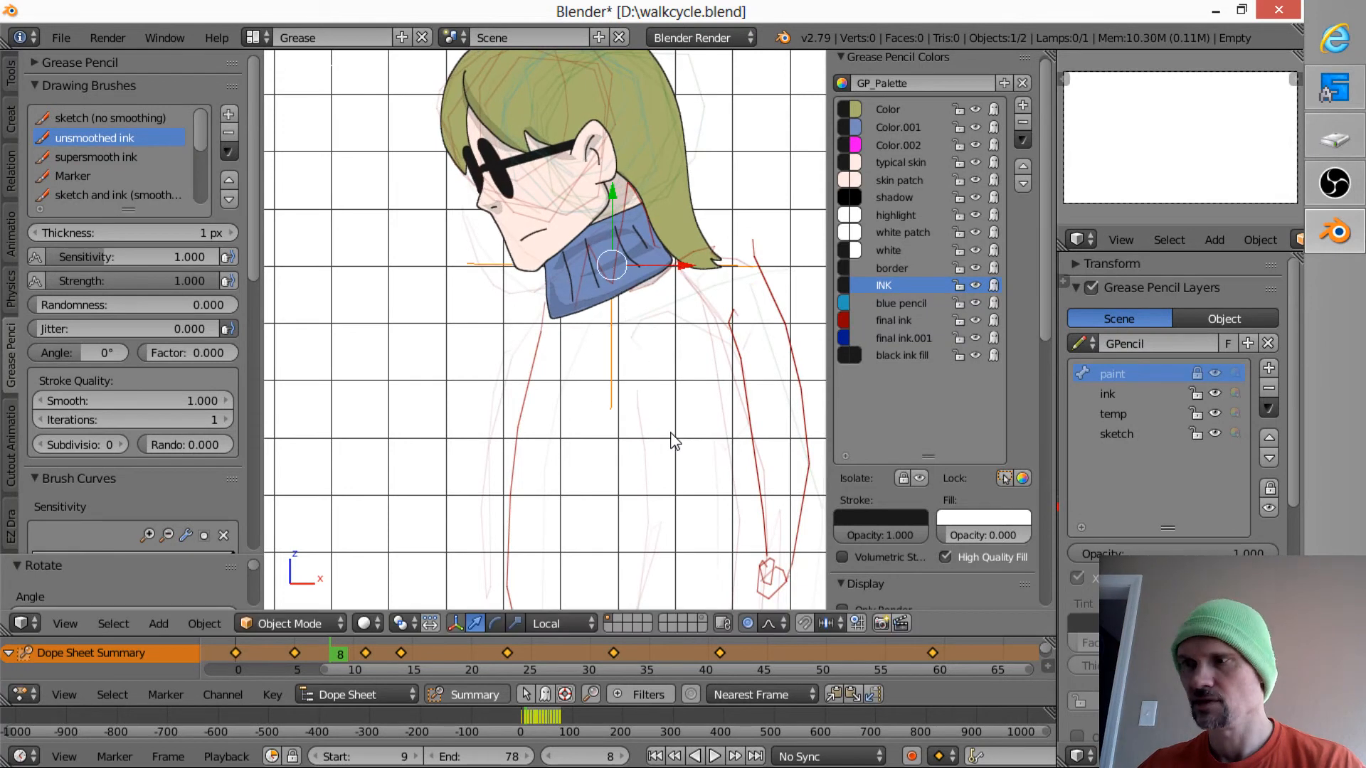
key("i")
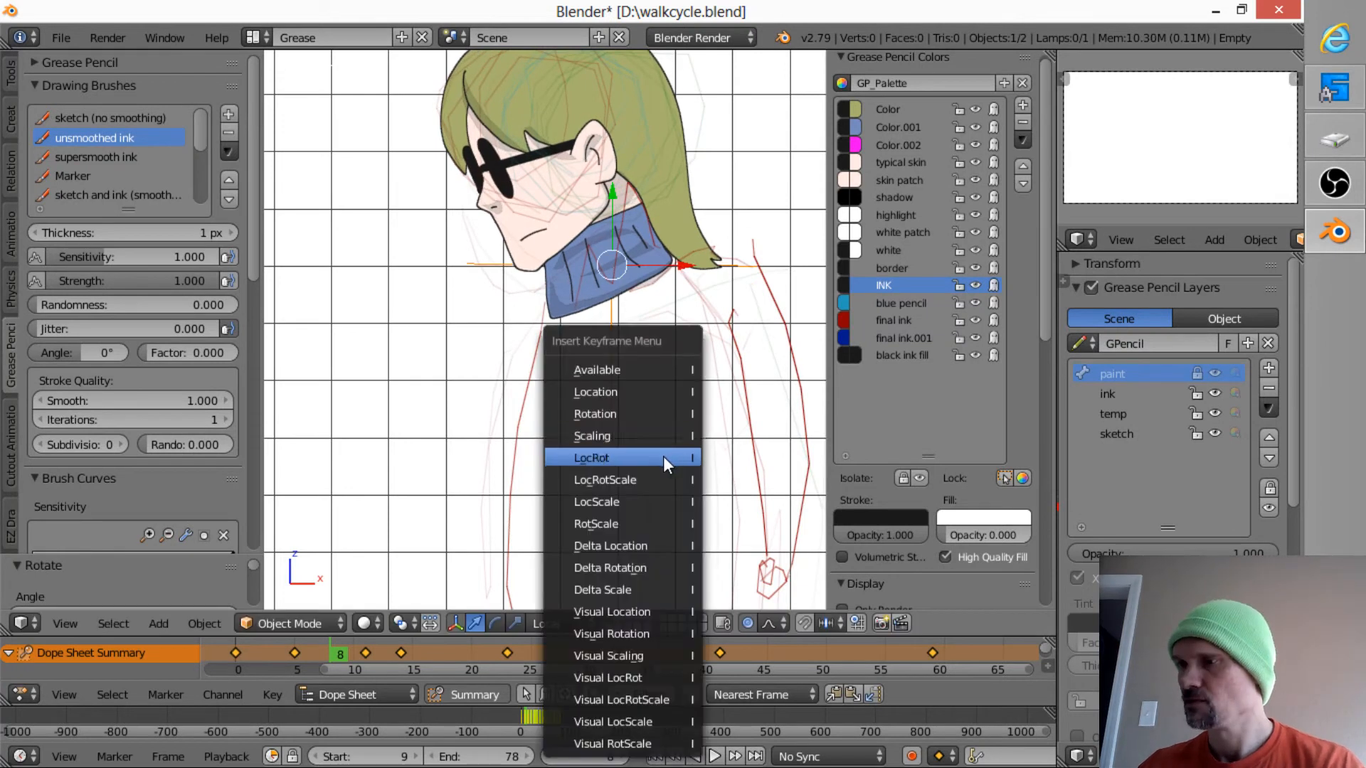
left_click(665, 459)
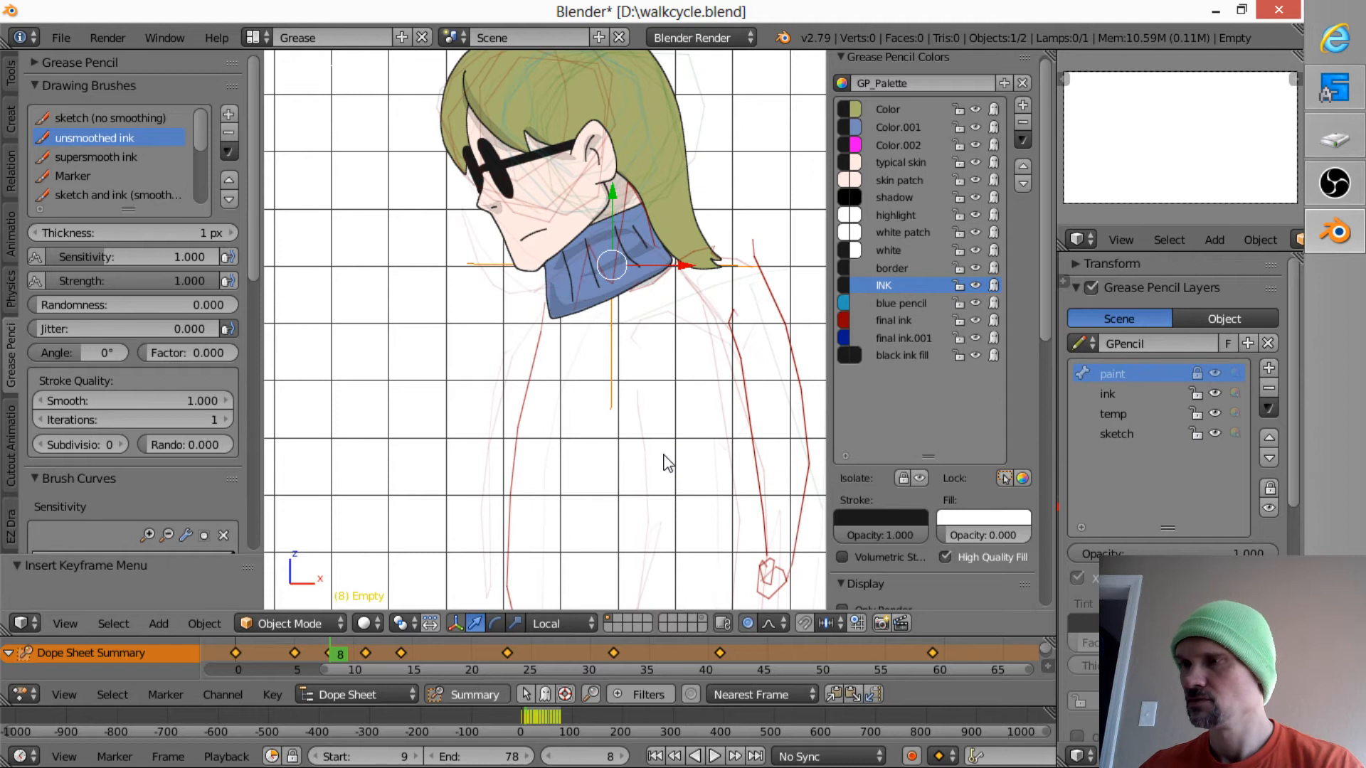
- At frame 14, turn off onion skins through Edit Strokes mode and return to Object Mode
key("Up")
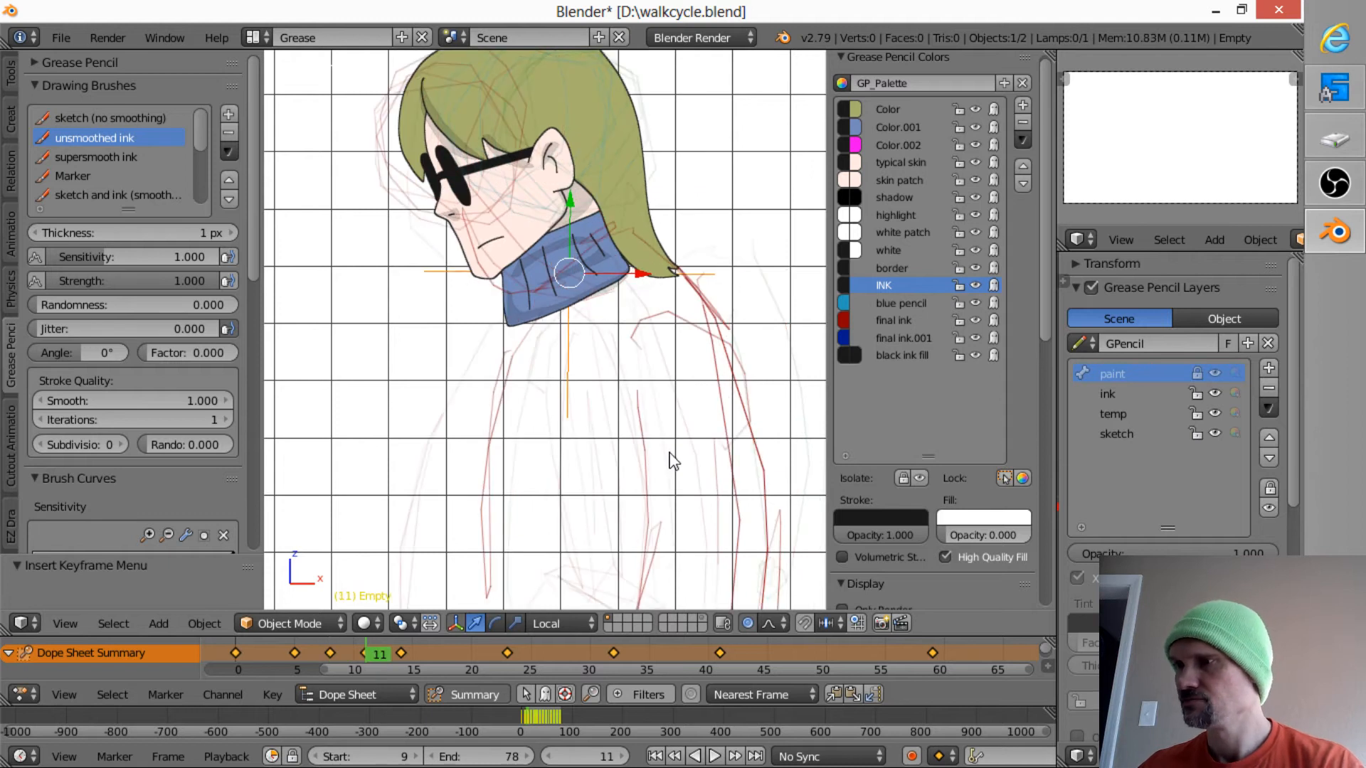
key("Up")
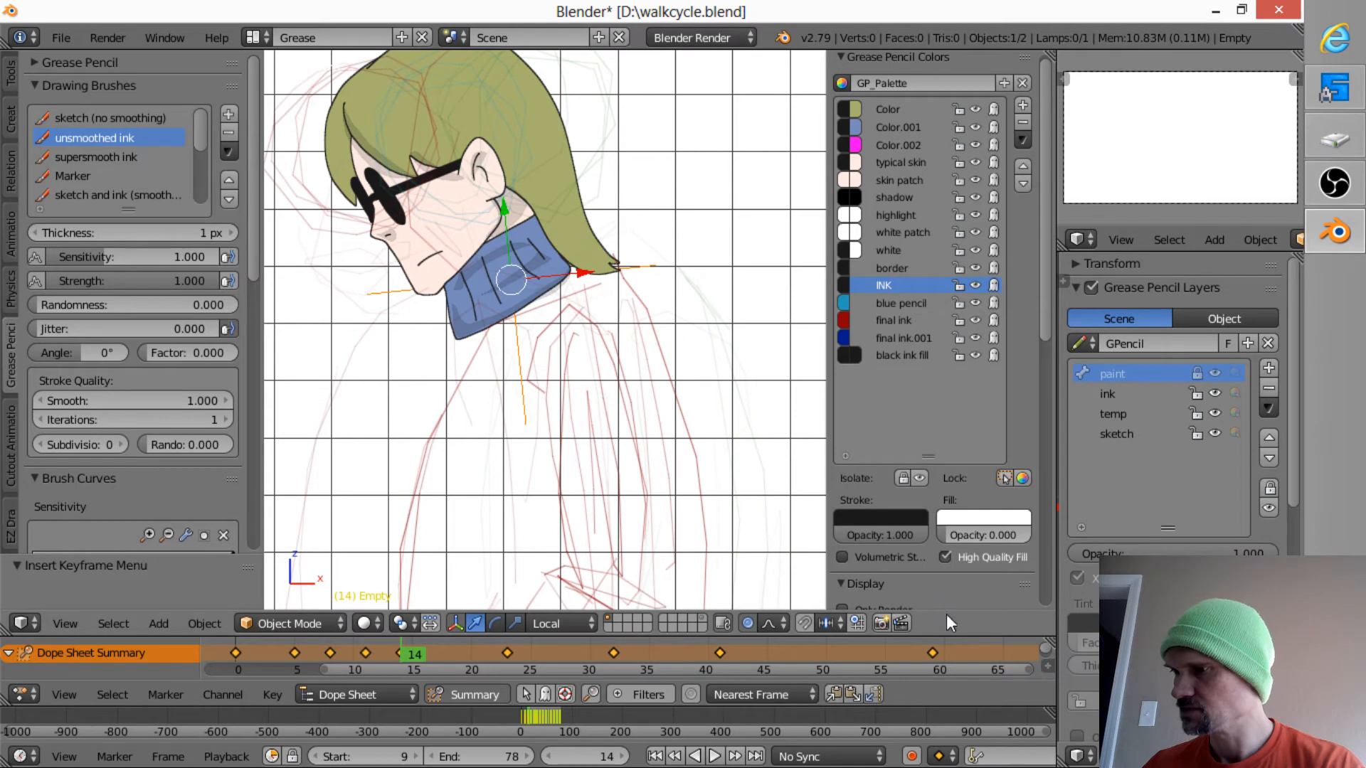
left_click(303, 623)
left_click(320, 576)
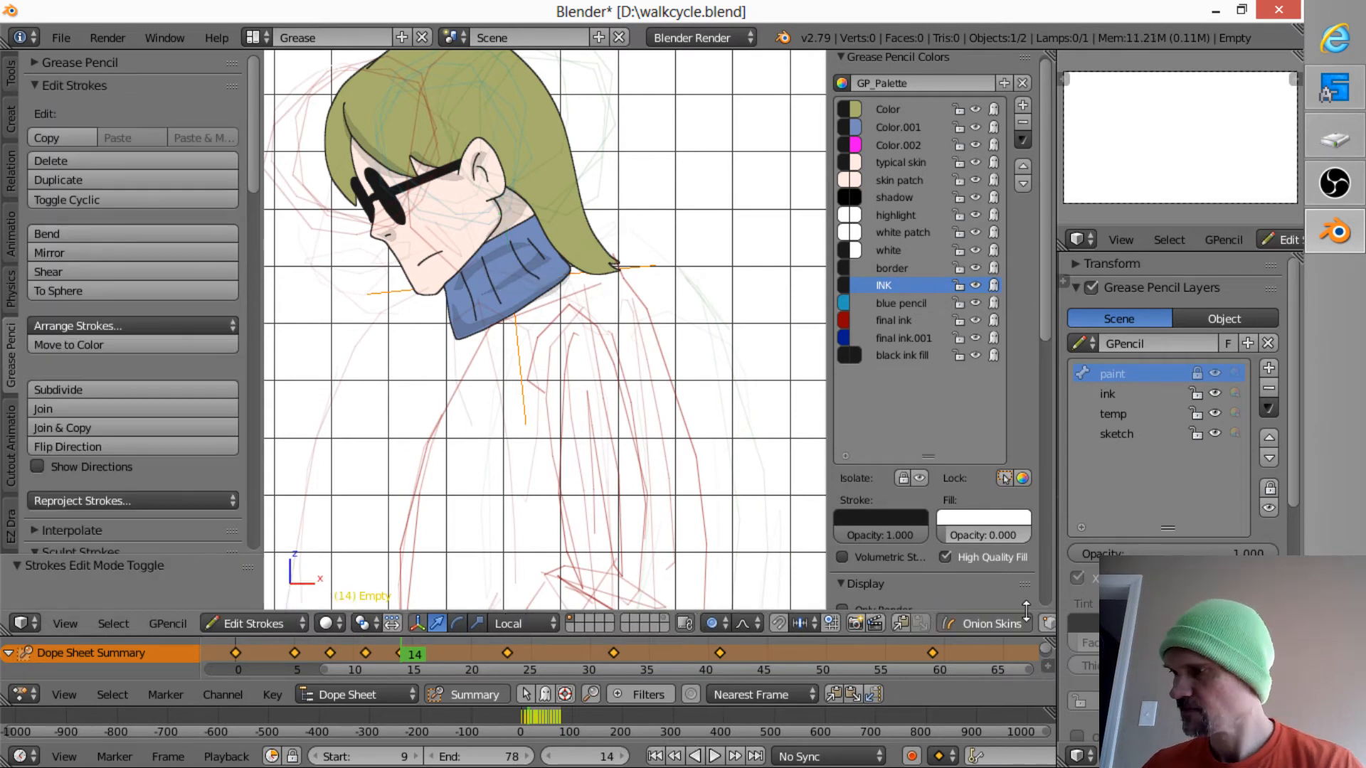
left_click(948, 624)
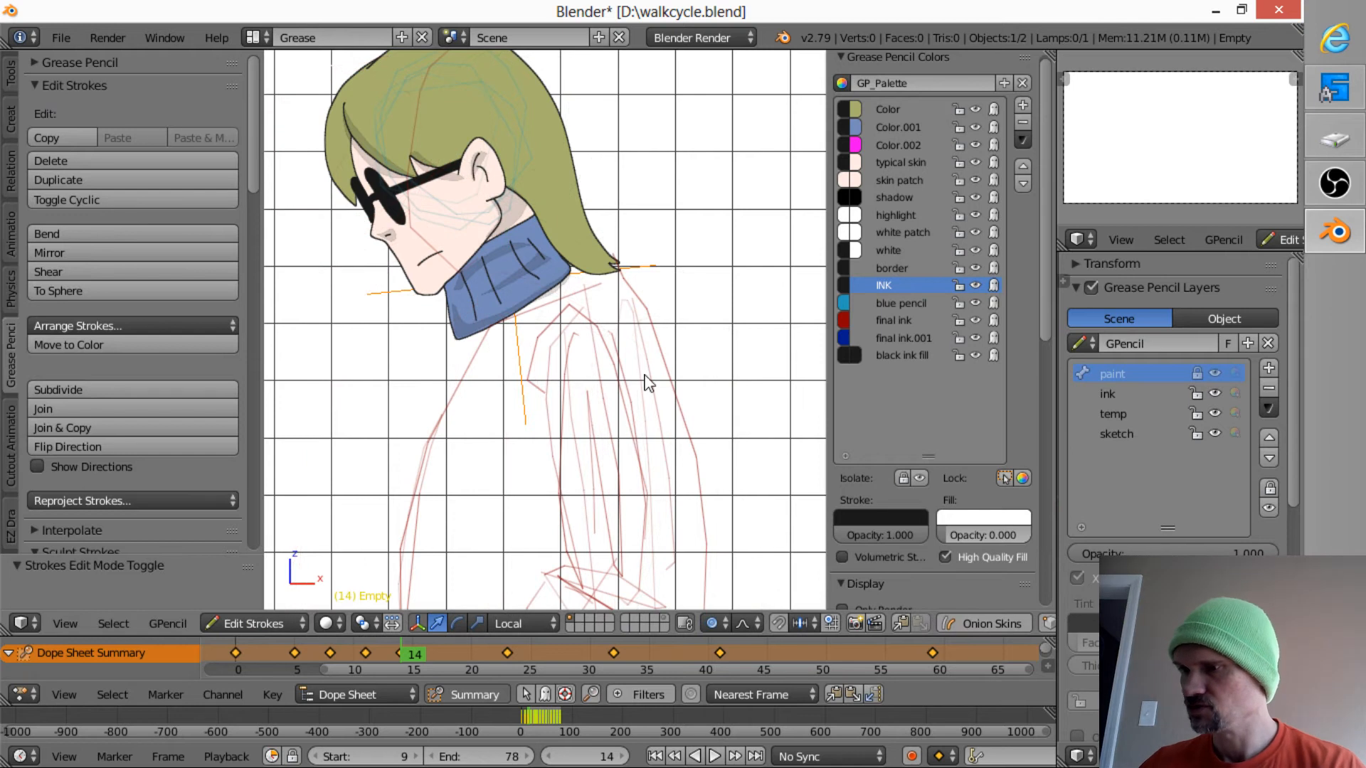
left_click(281, 625)
left_click(283, 605)
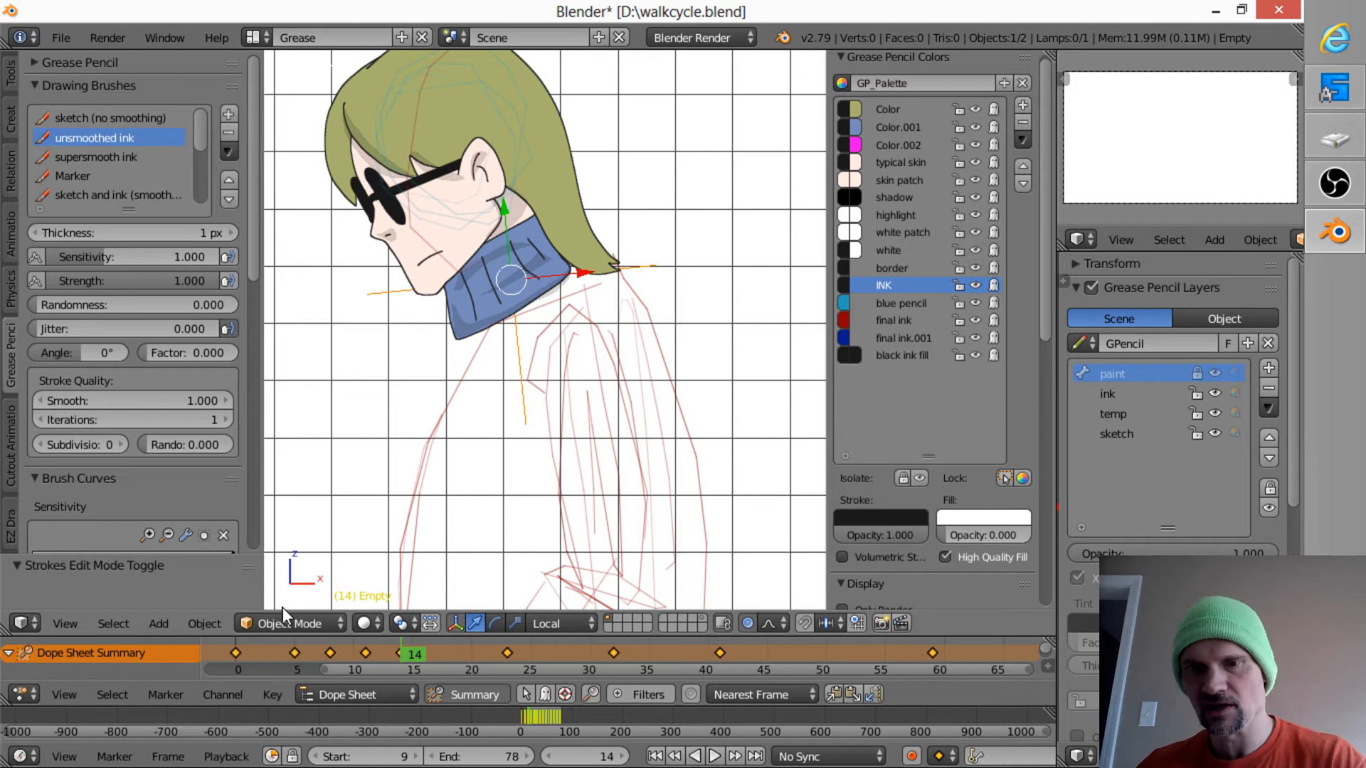
- At frame 17, move the head by about -0.096 in X and -0.012 in Z onto the sketched shoulders
key("Up")
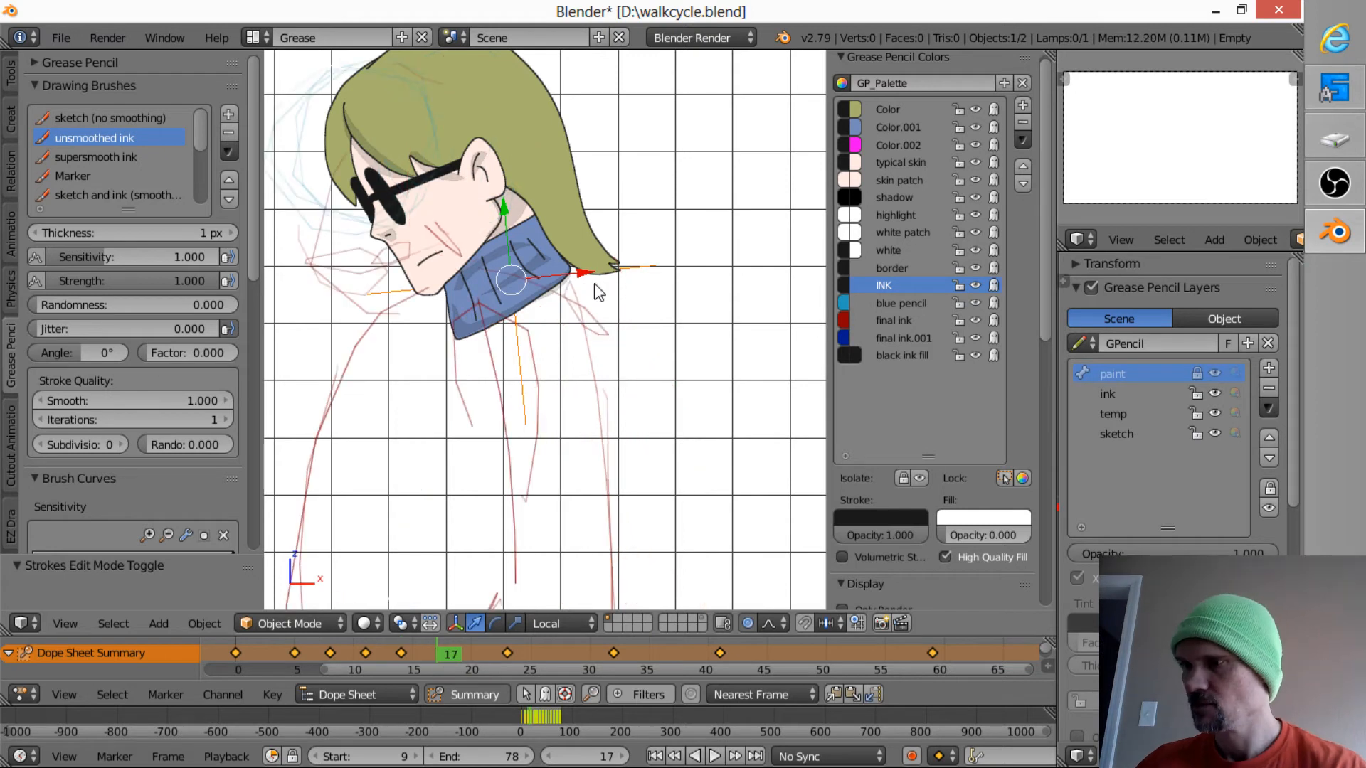
key("g")
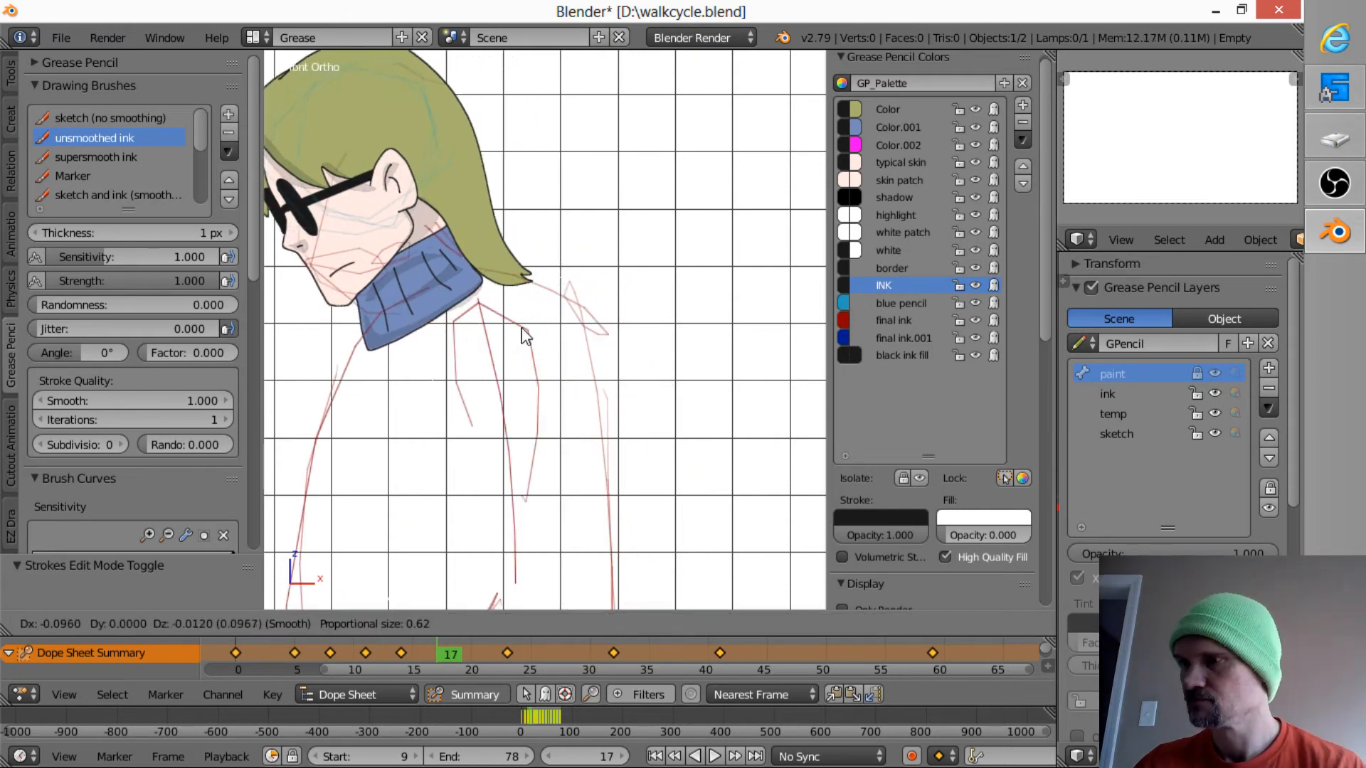
left_click(526, 334)
- Rotate the head by about 4.8 degrees at frame 17 and insert a LocRot keyframe
scroll(549, 403, "down", 5)
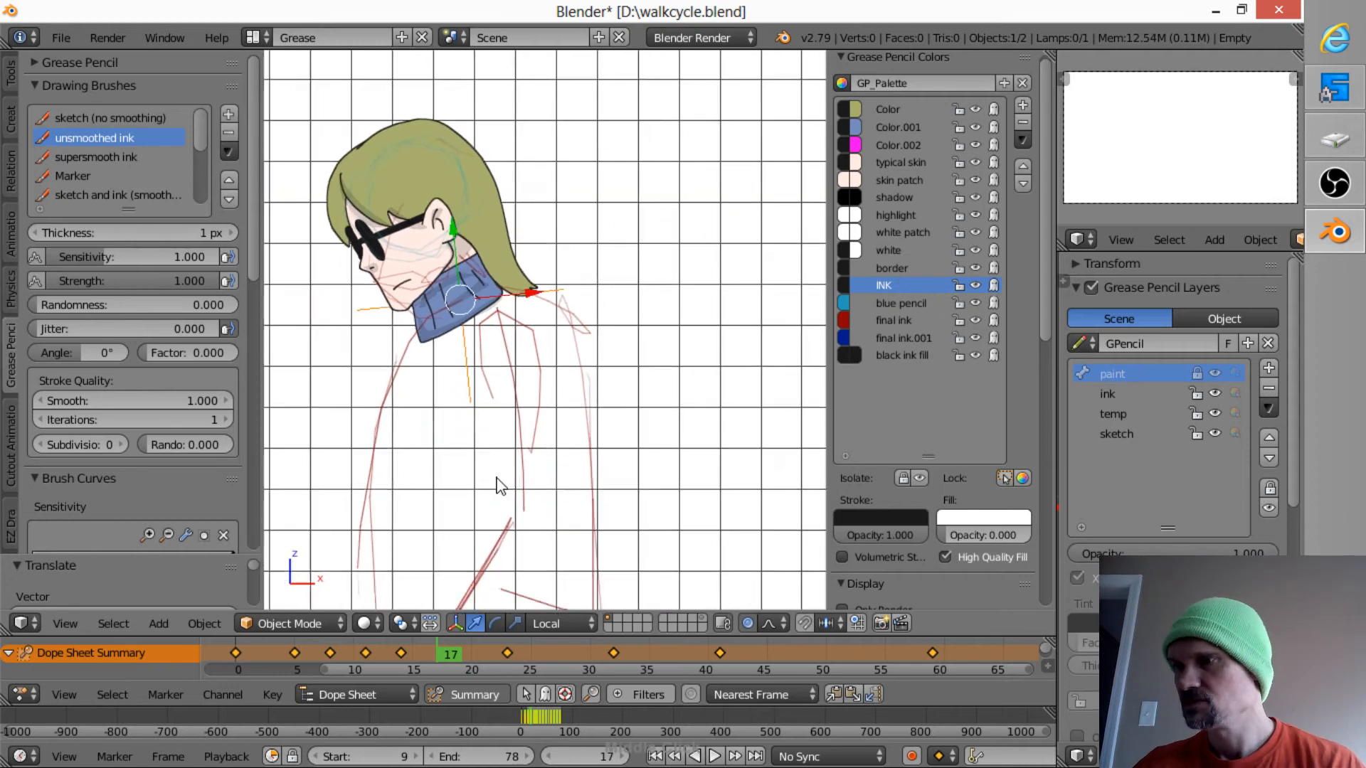
scroll(622, 415, "up", 2)
scroll(694, 326, "down", 2)
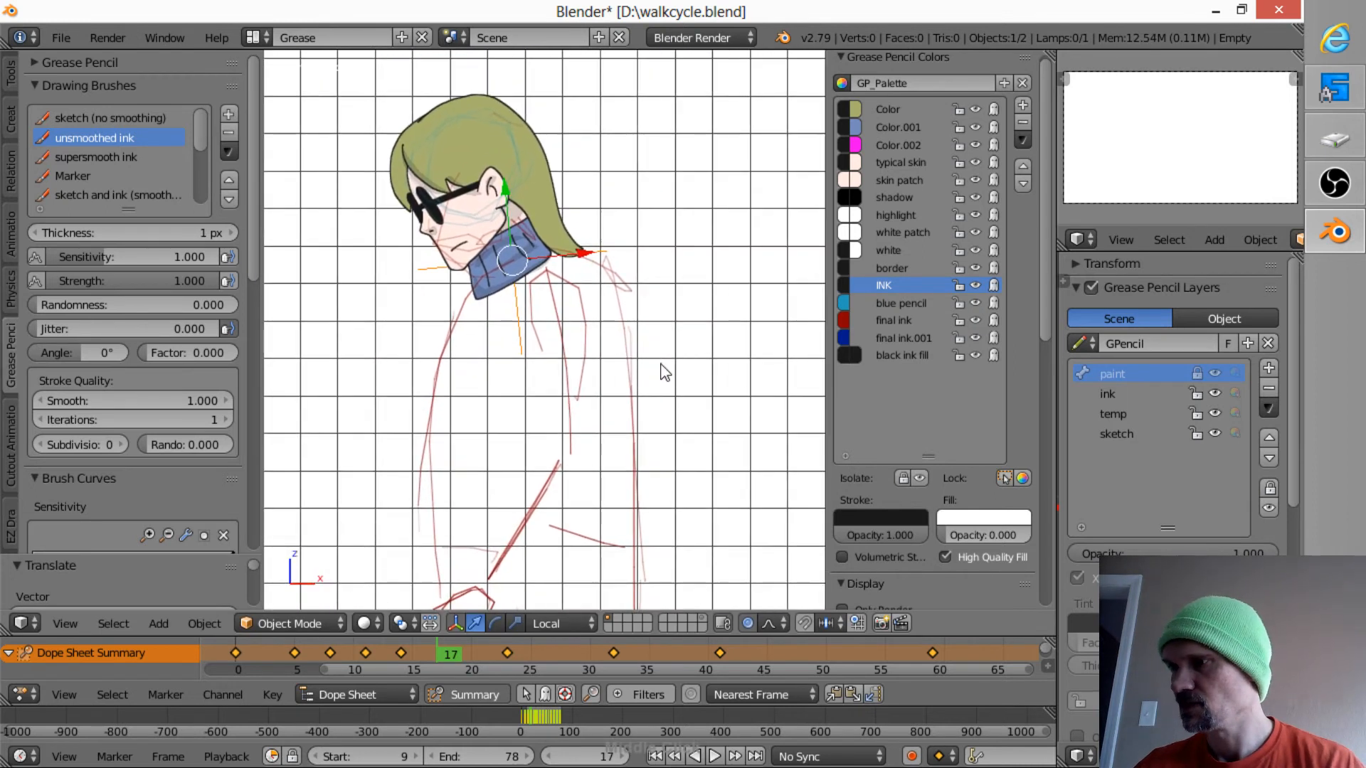
scroll(672, 390, "up", 3, "shift")
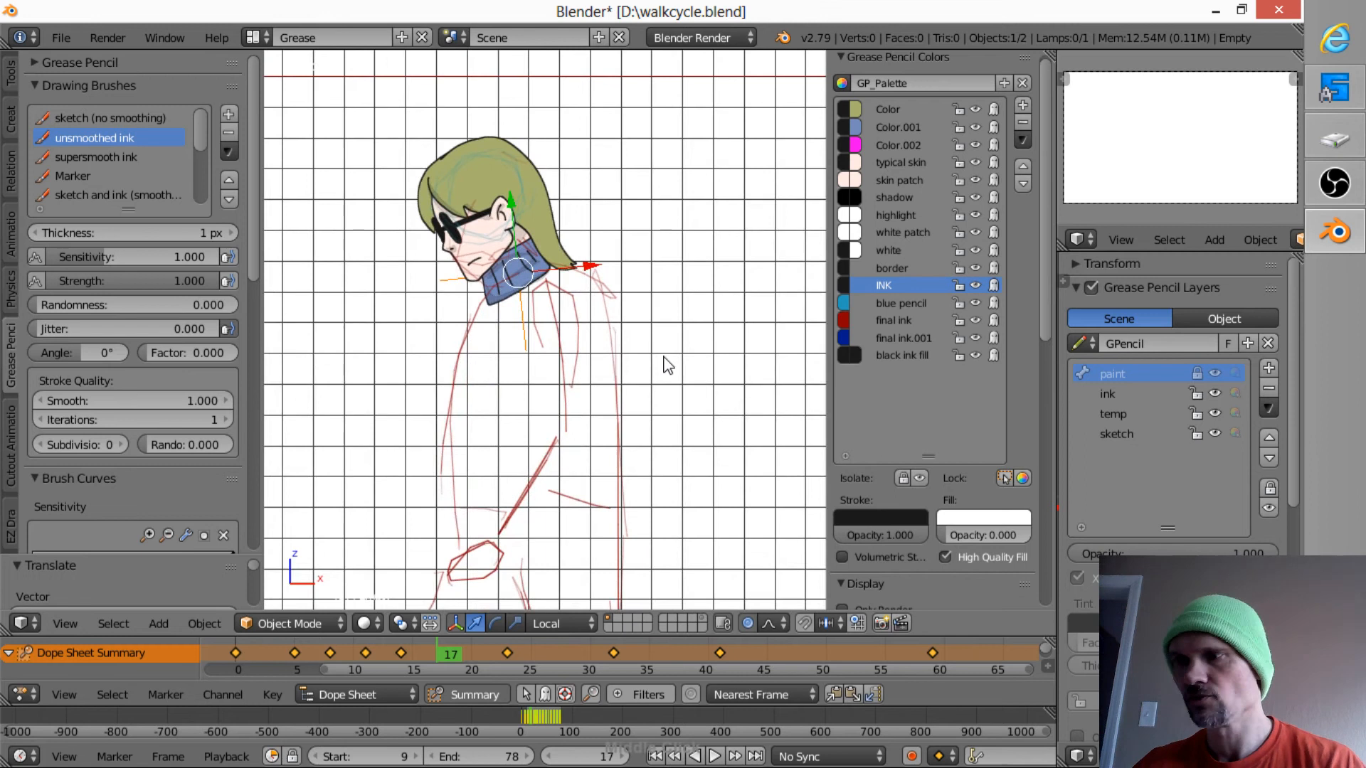
key("r")
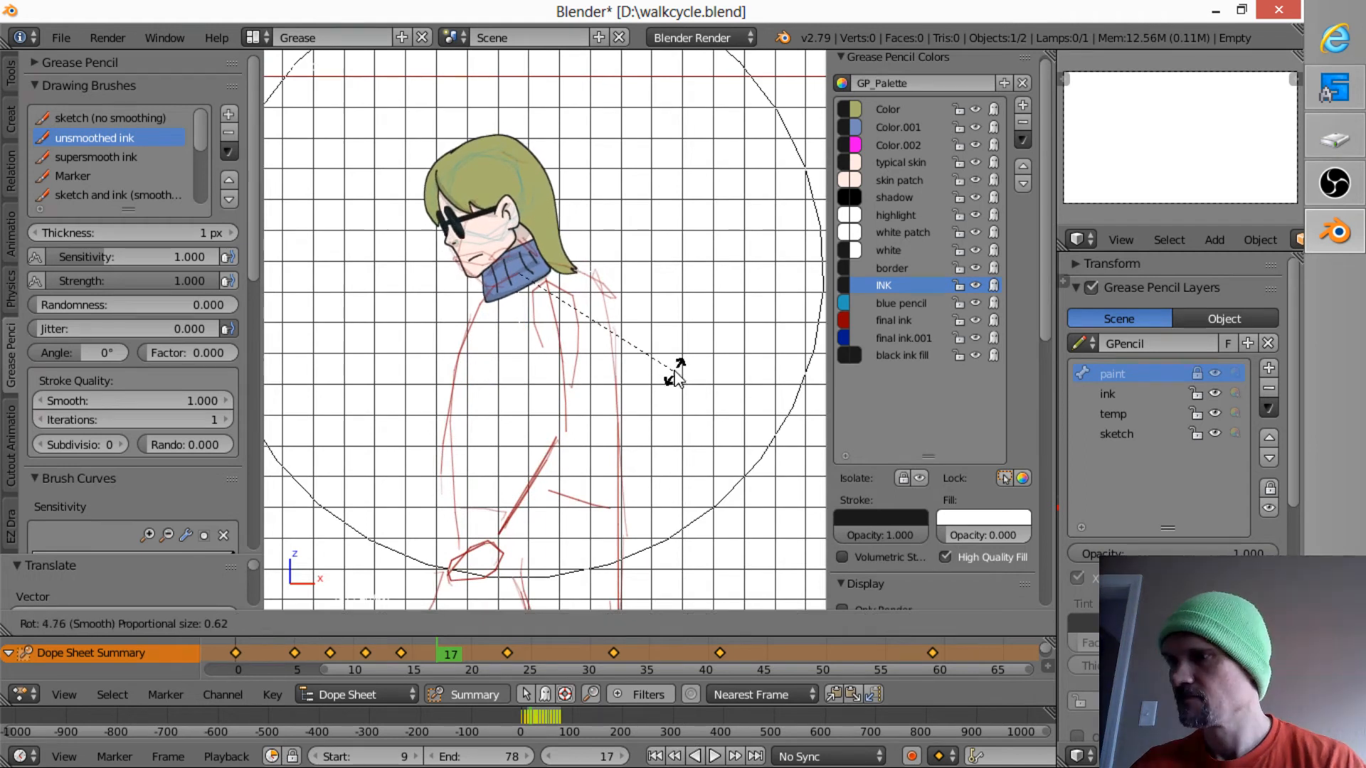
left_click(677, 376)
key("i")
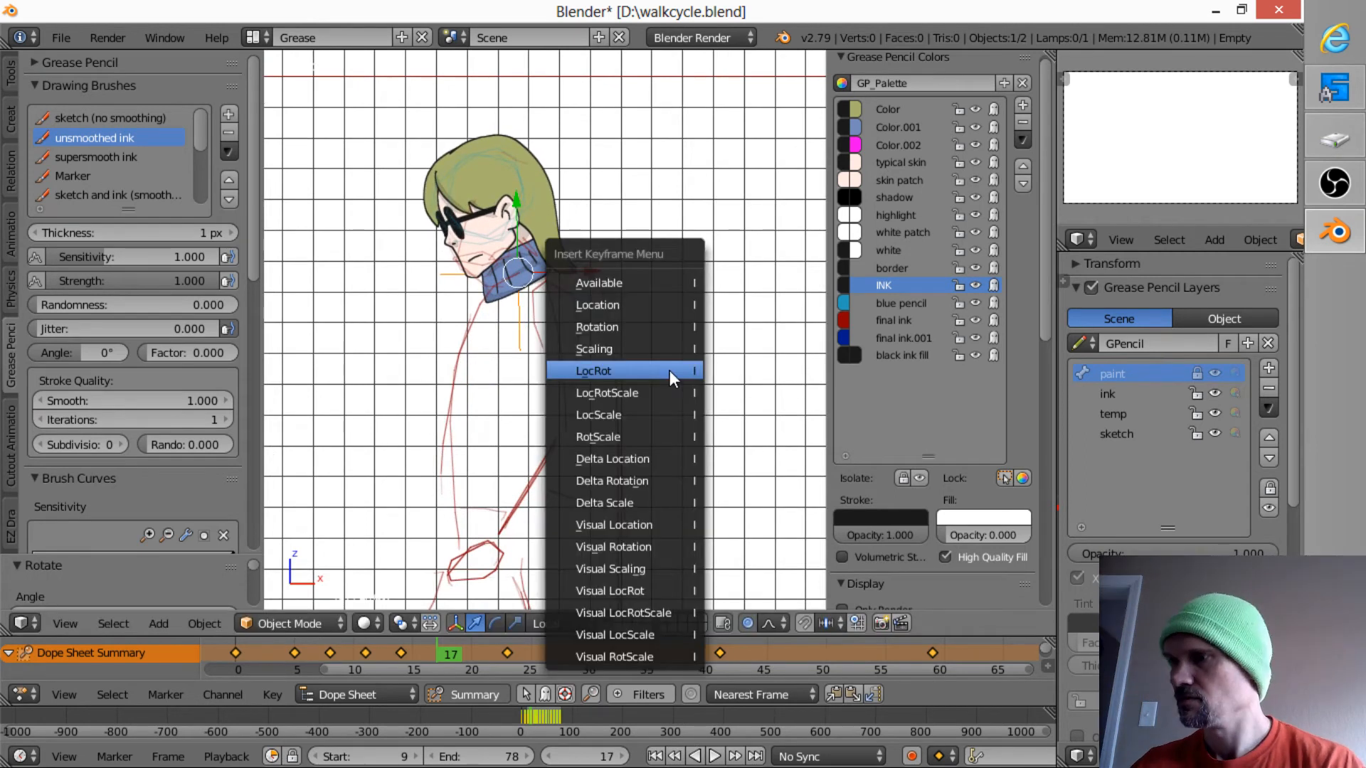
left_click(666, 370)
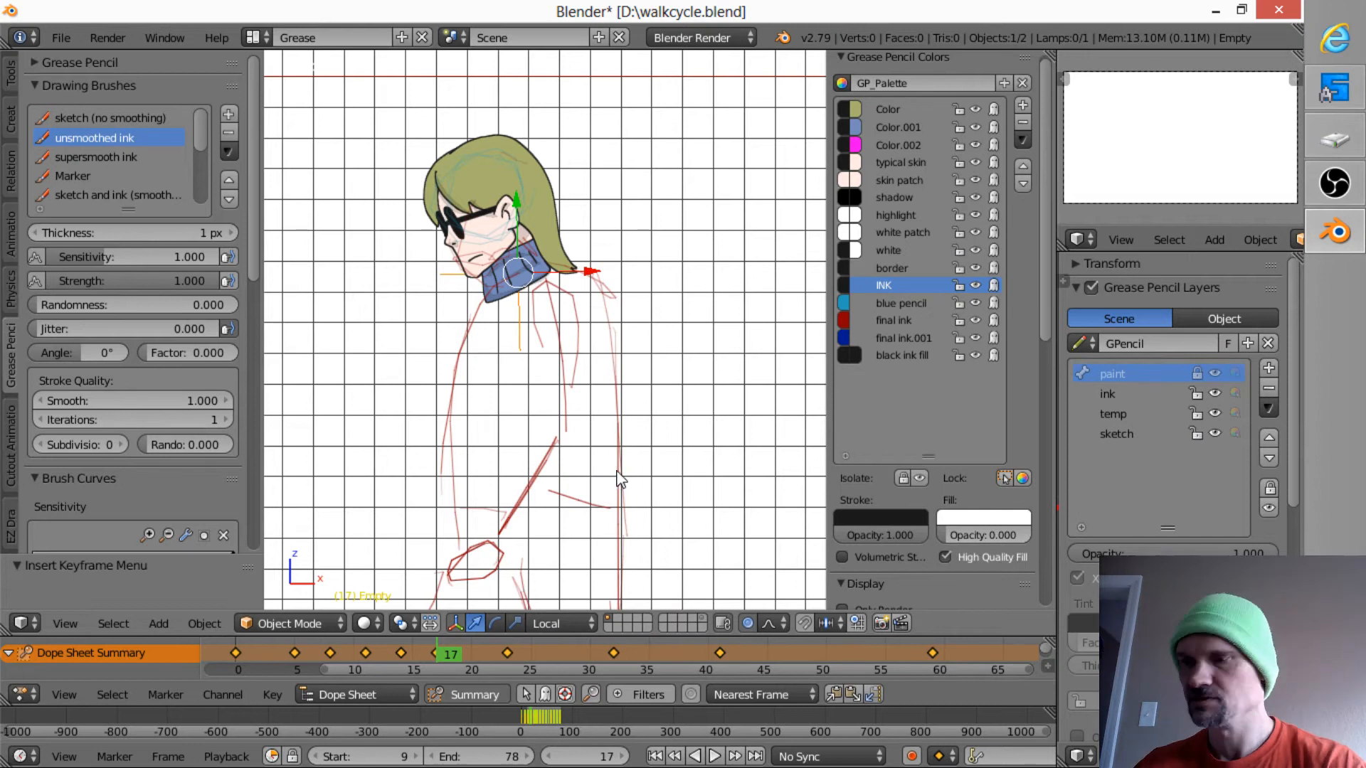
- At frame 20, move the head onto the sketched shoulders and insert a LocRot keyframe
key("Right")
key("Right")
key("Right")
key("g")
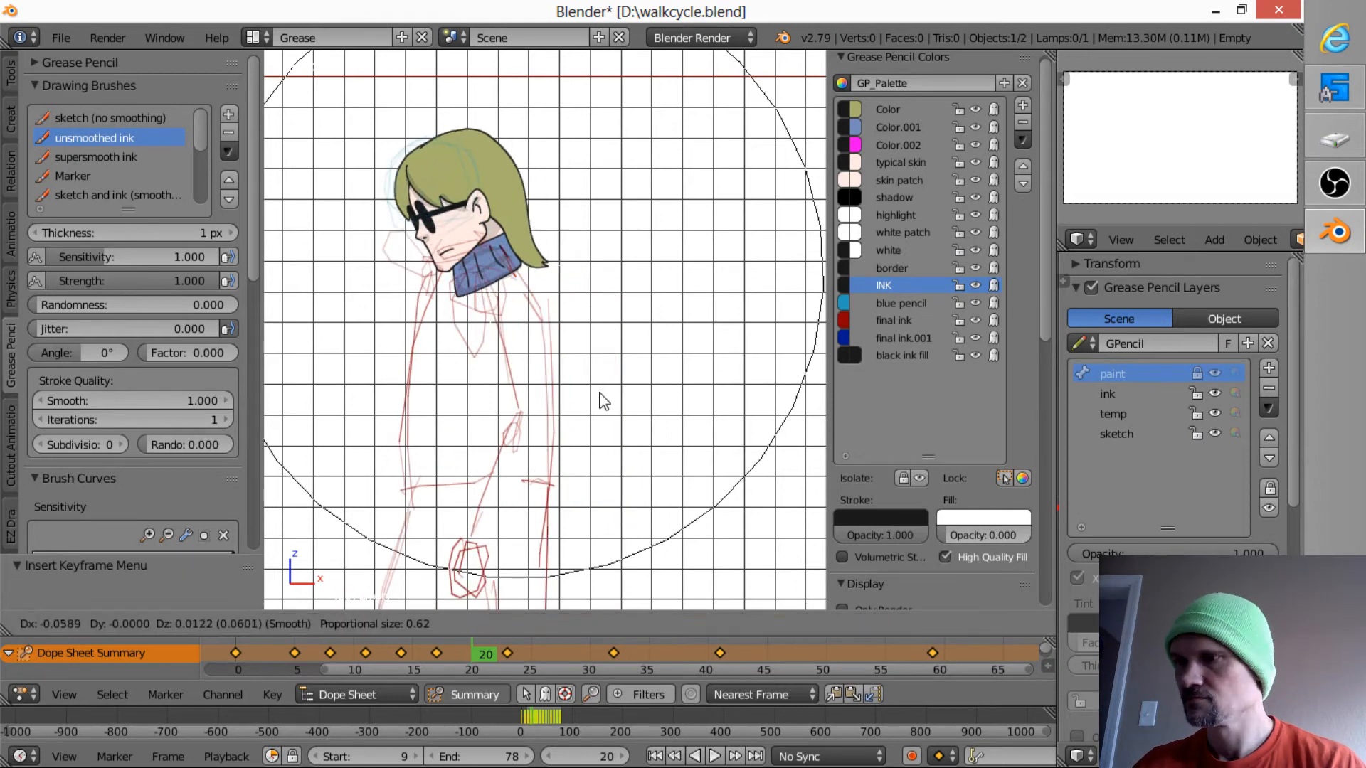
left_click(595, 394)
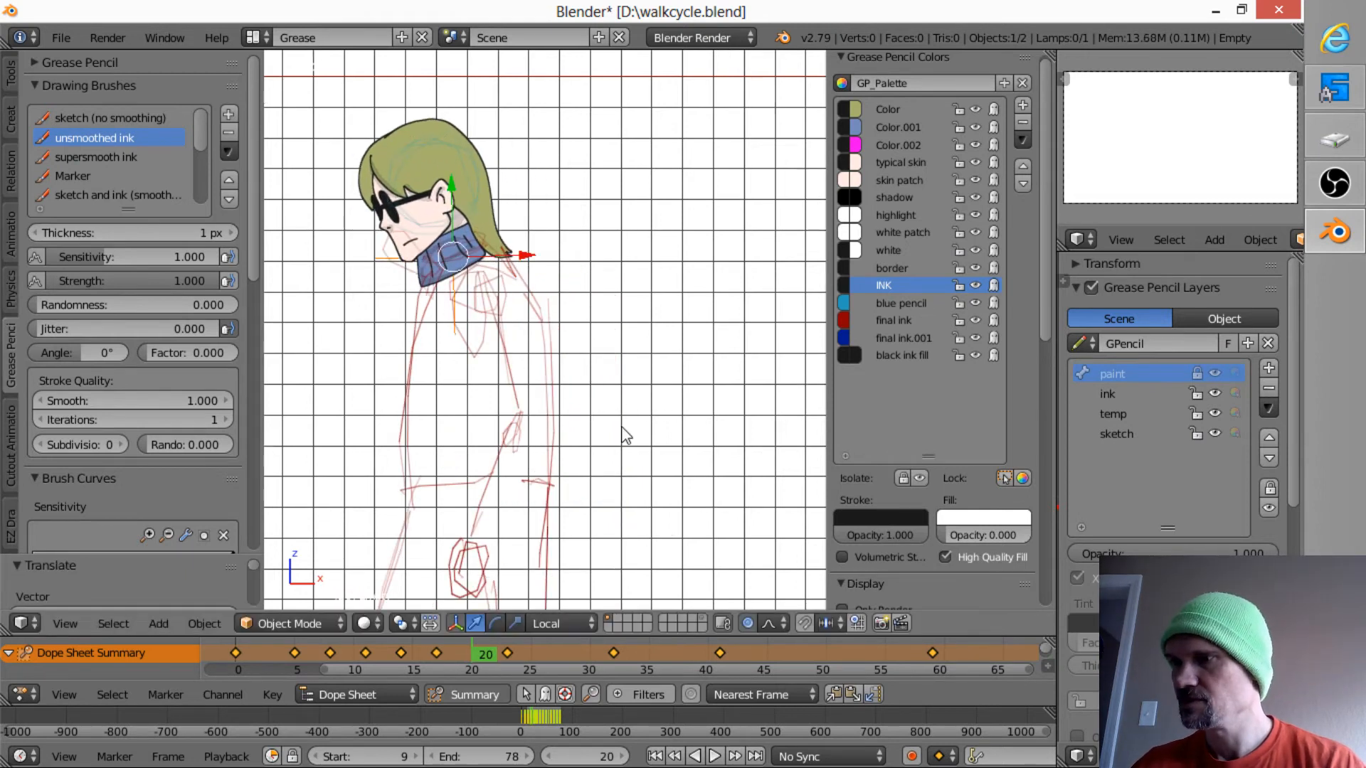
key("i")
left_click(601, 431)
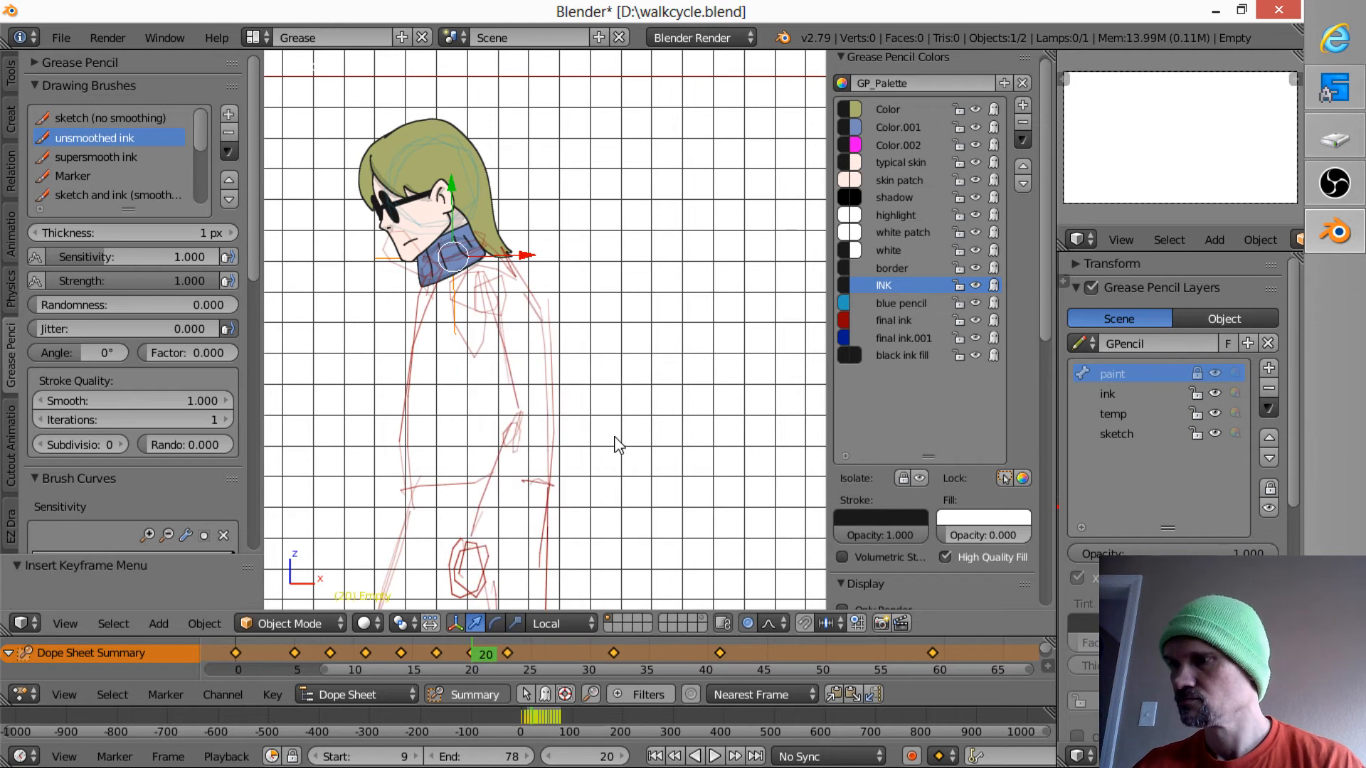
- At frame 26, move the head onto the sketched shoulders, tilt it slightly back, and insert a LocRot keyframe
key("Up")
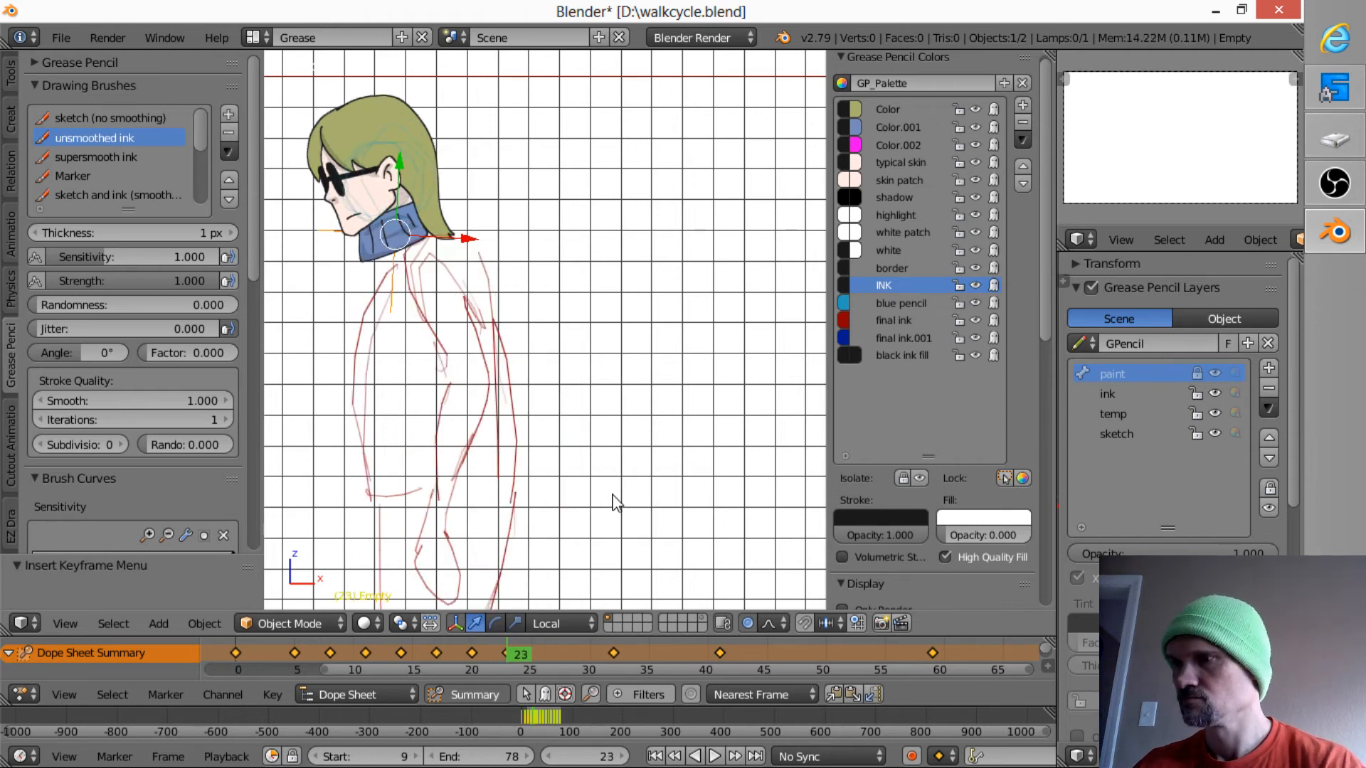
key("Up")
key("g")
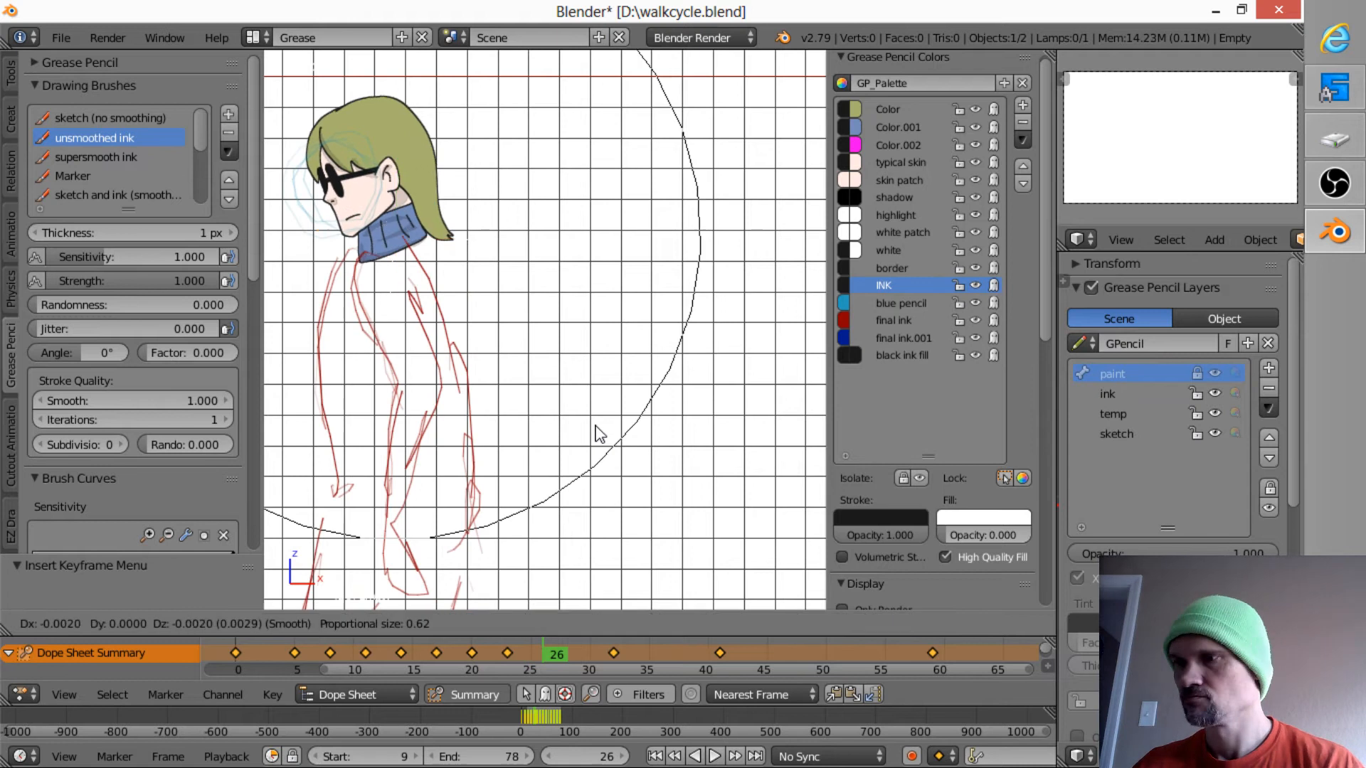
left_click(567, 436)
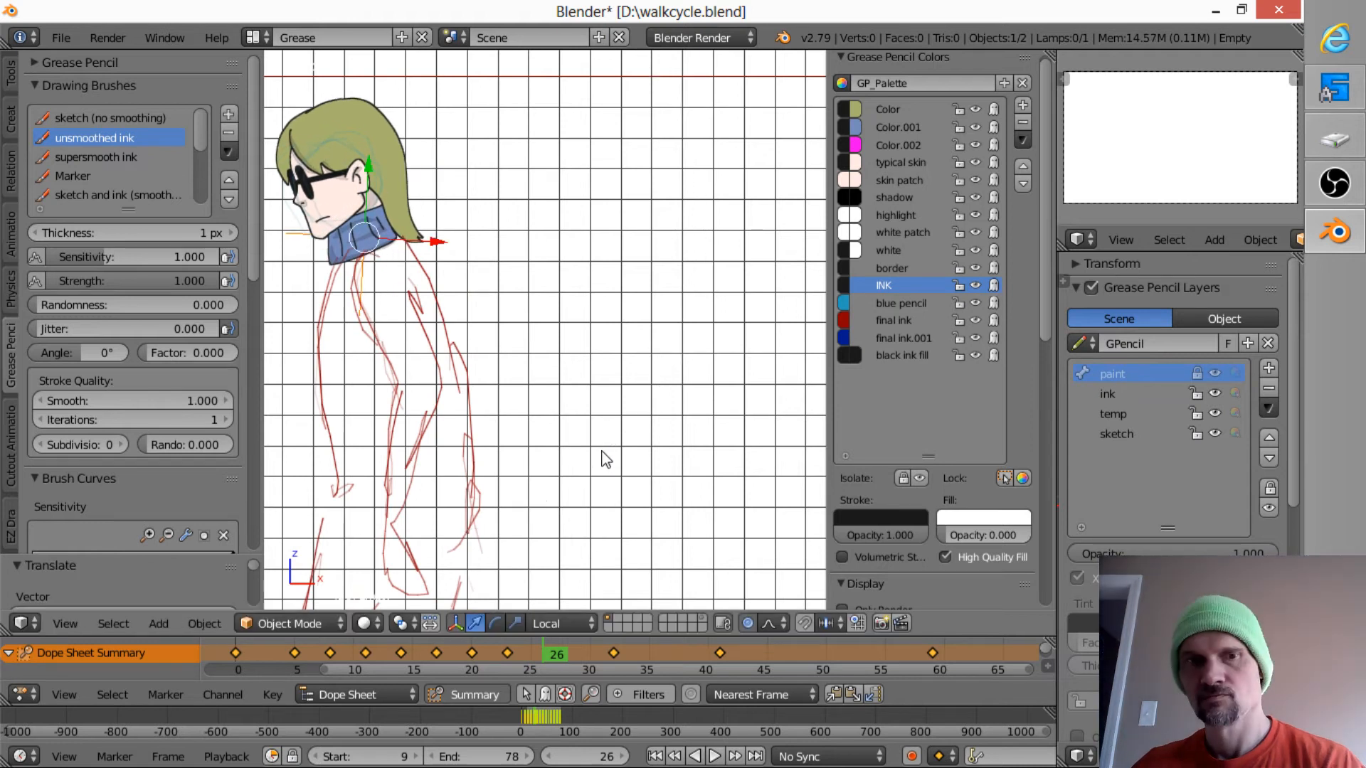
key("r")
left_click(589, 466)
key("i")
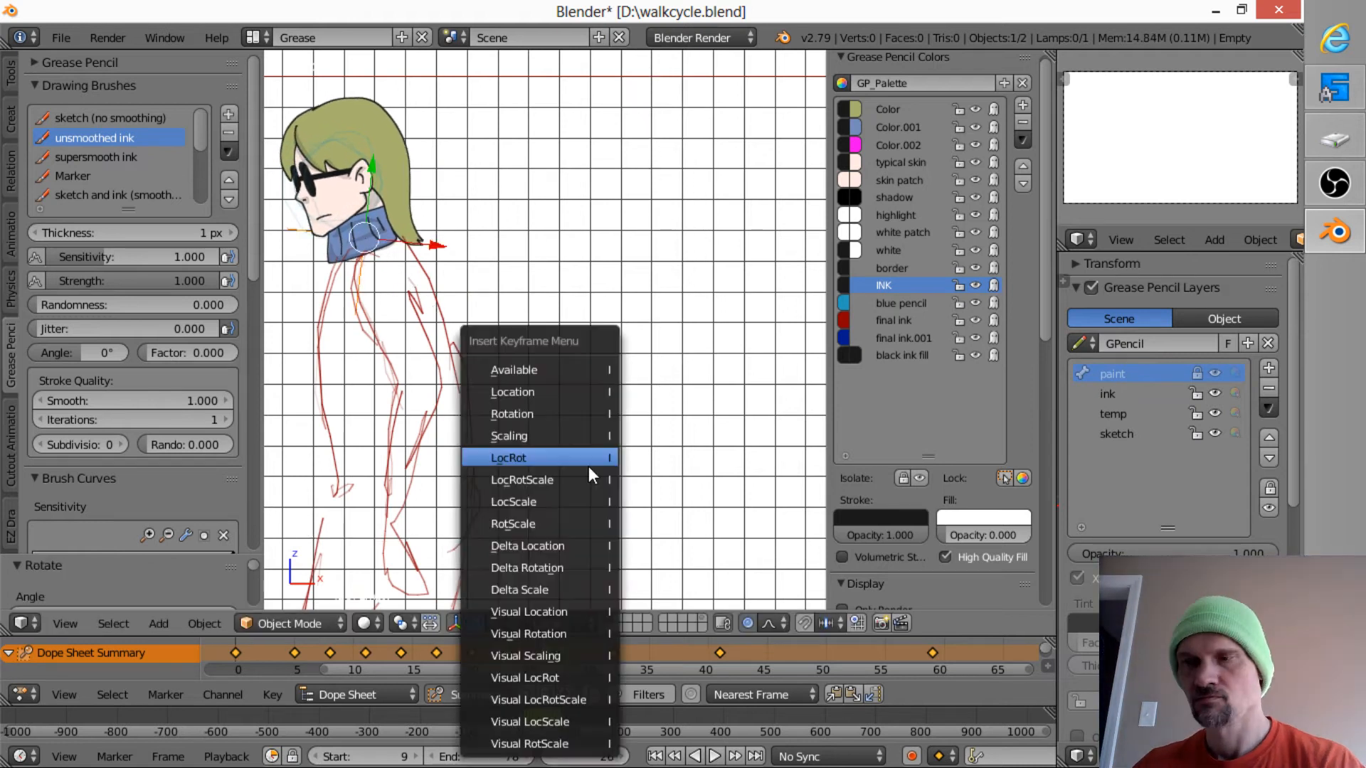
left_click(587, 466)
- At frame 29, move the head by about -0.091 in X and -0.024 in Z onto the sketched body
key("Right")
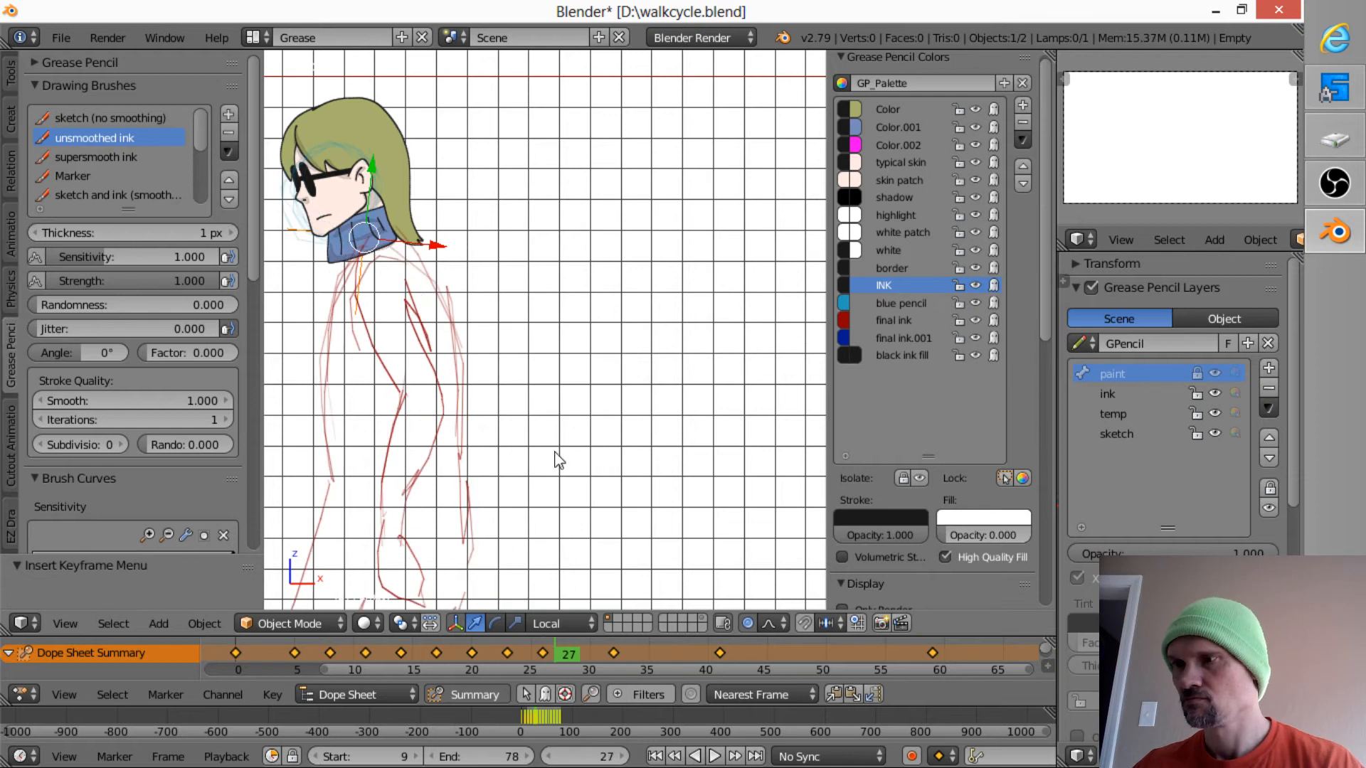
middle_click_drag(522, 461, 683, 442, "shift")
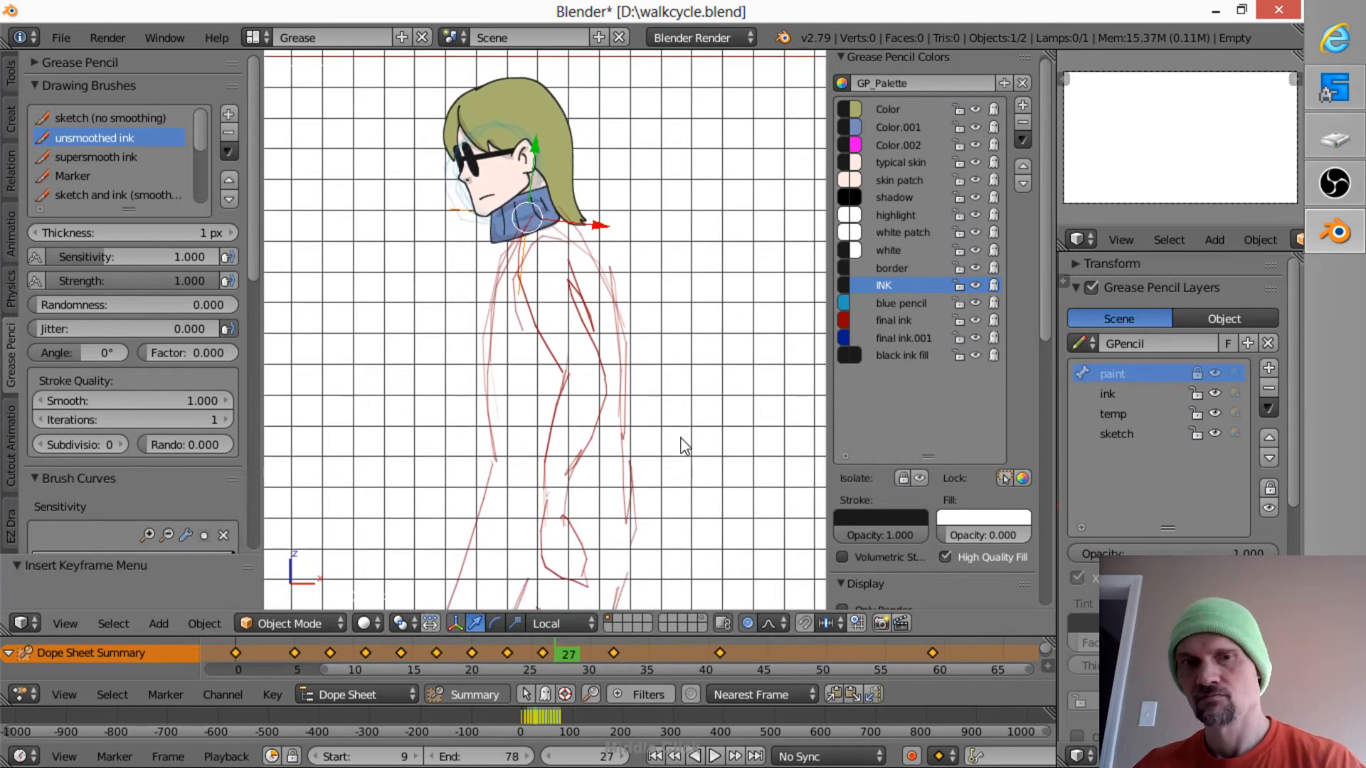
key("Right")
key("Right")
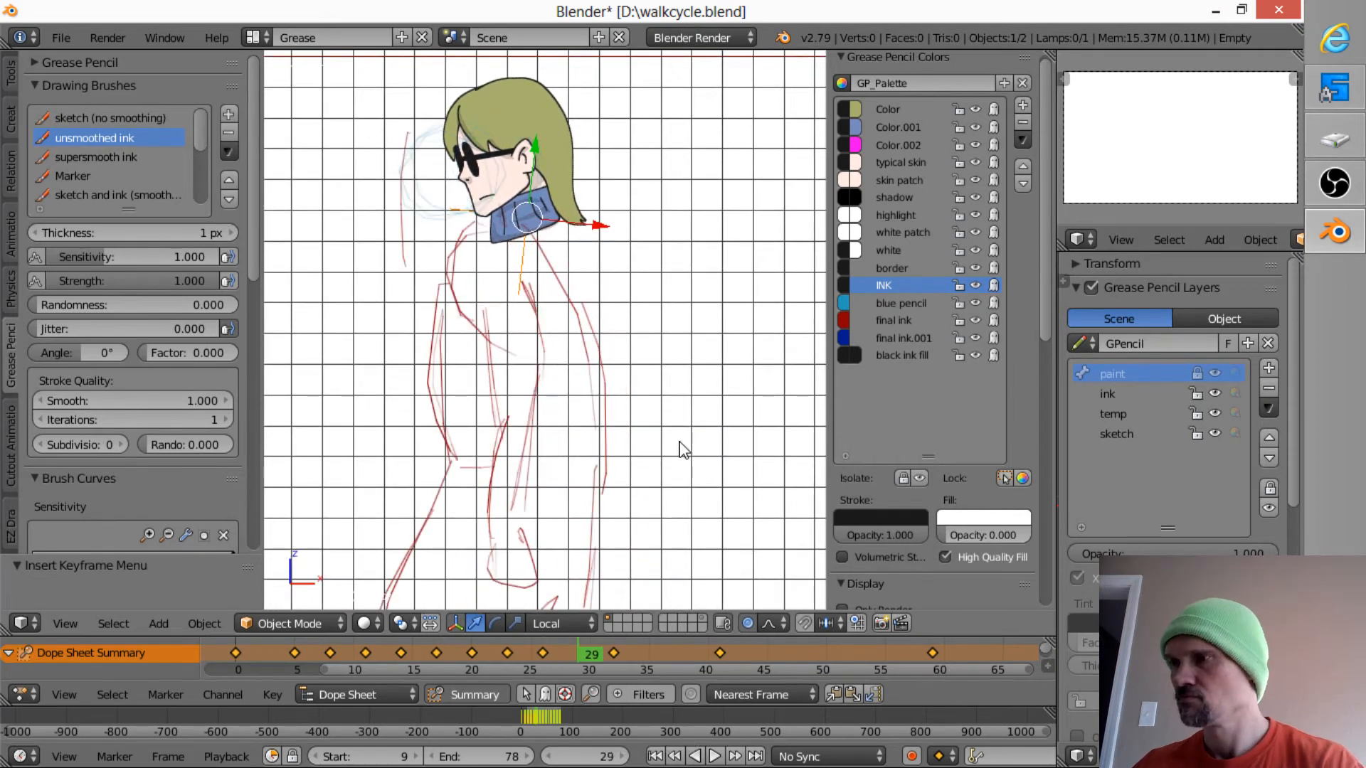
key("g")
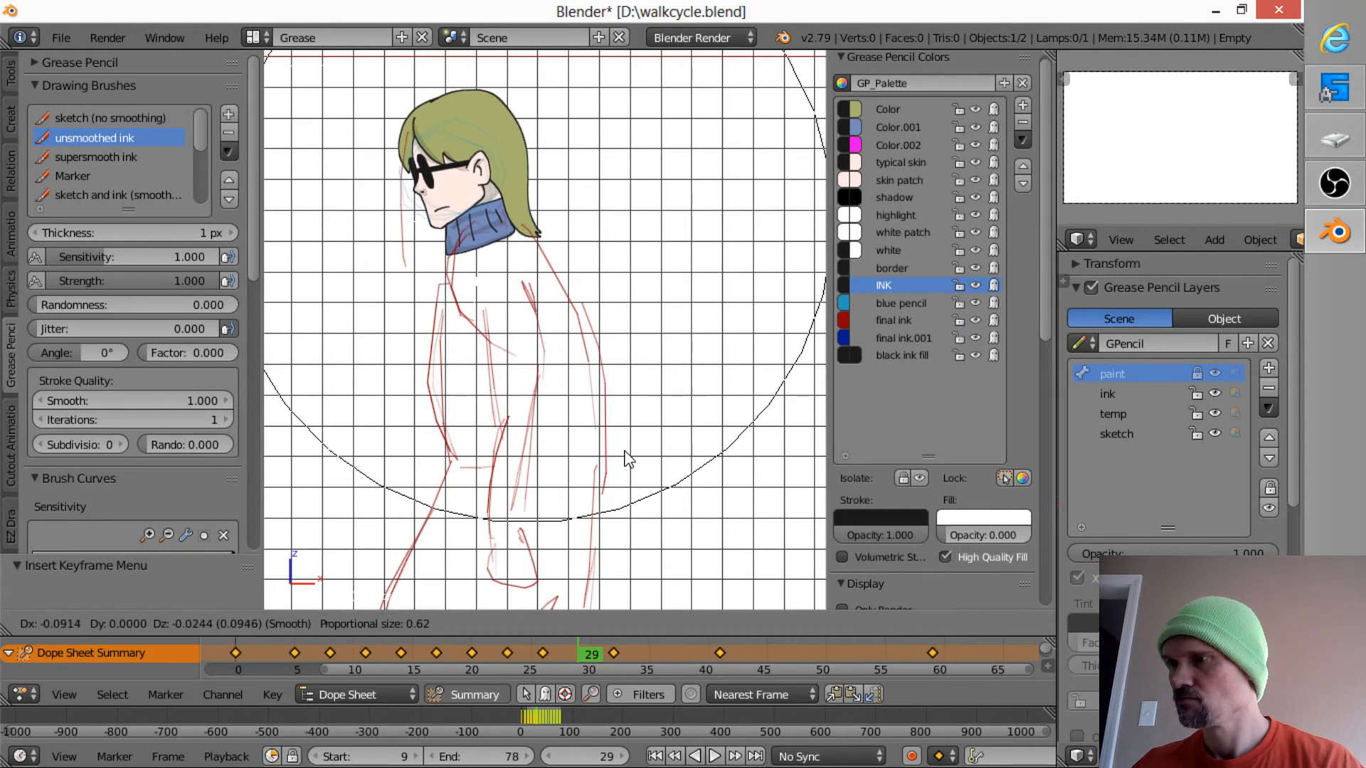
left_click(626, 459)
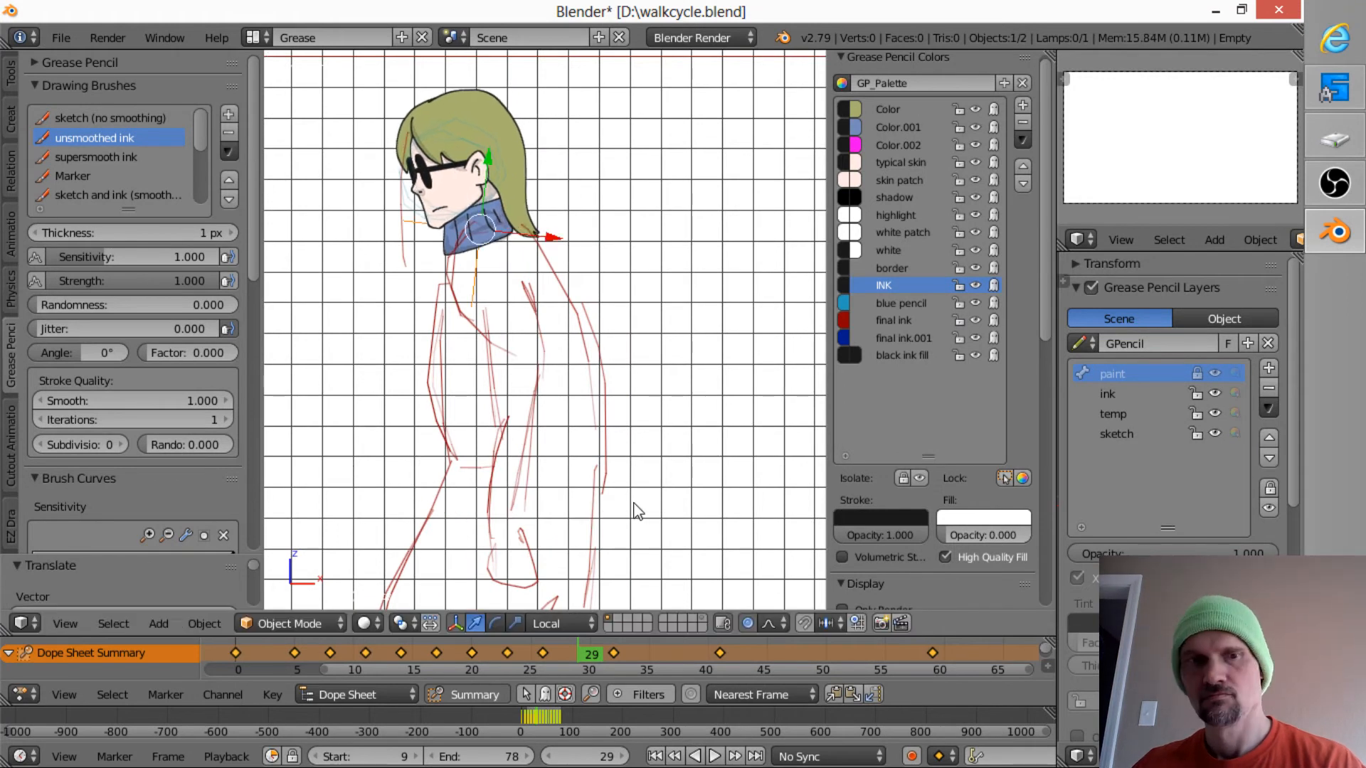
- Rotate the head by about -4.5 degrees at frame 29 and insert a LocRot keyframe
key("r")
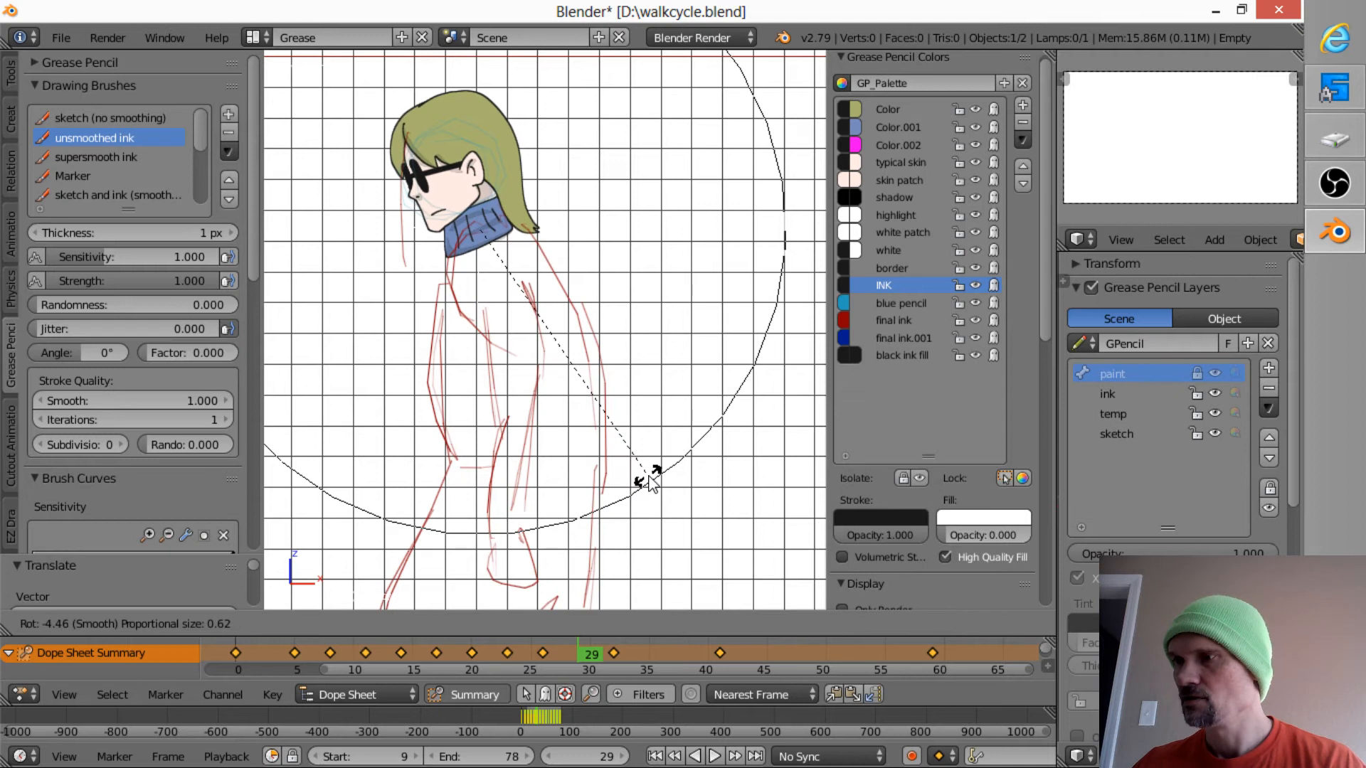
left_click(649, 477)
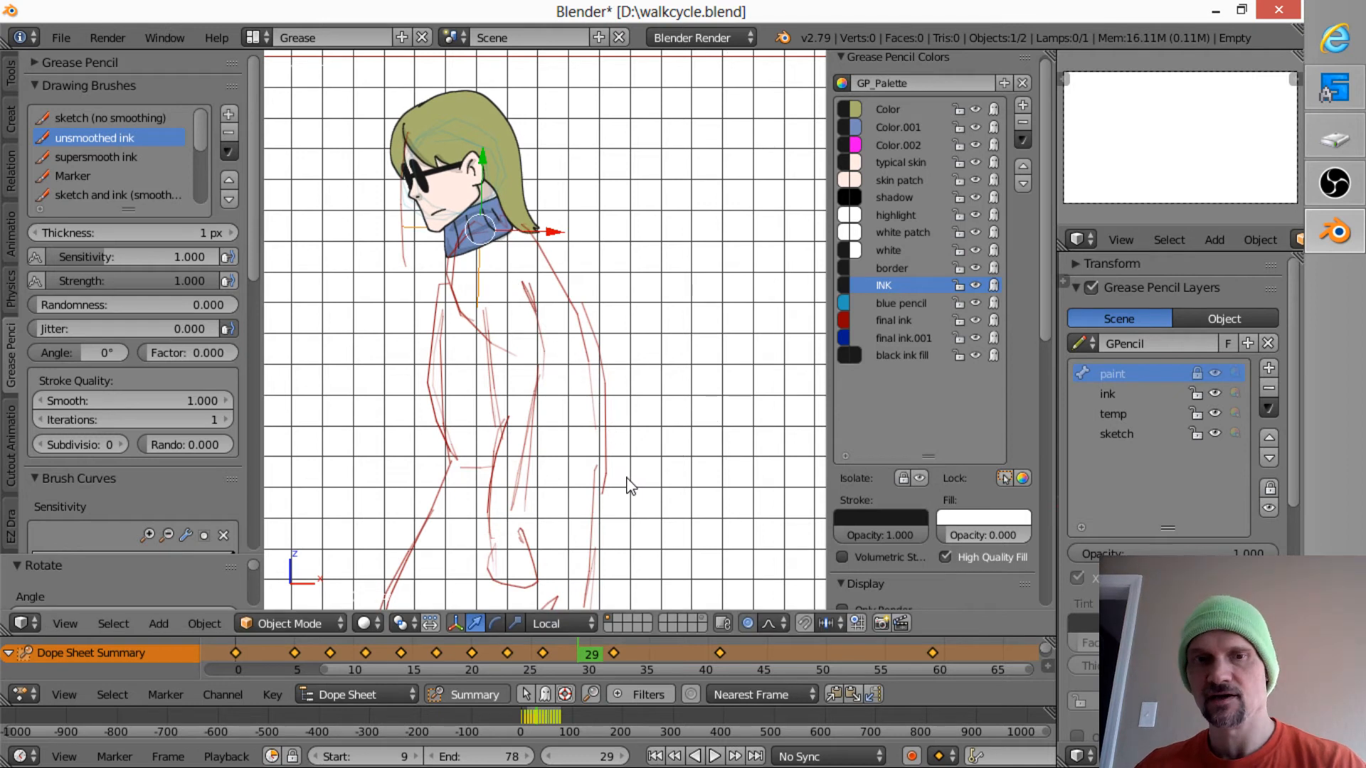
key("i")
left_click(623, 479)
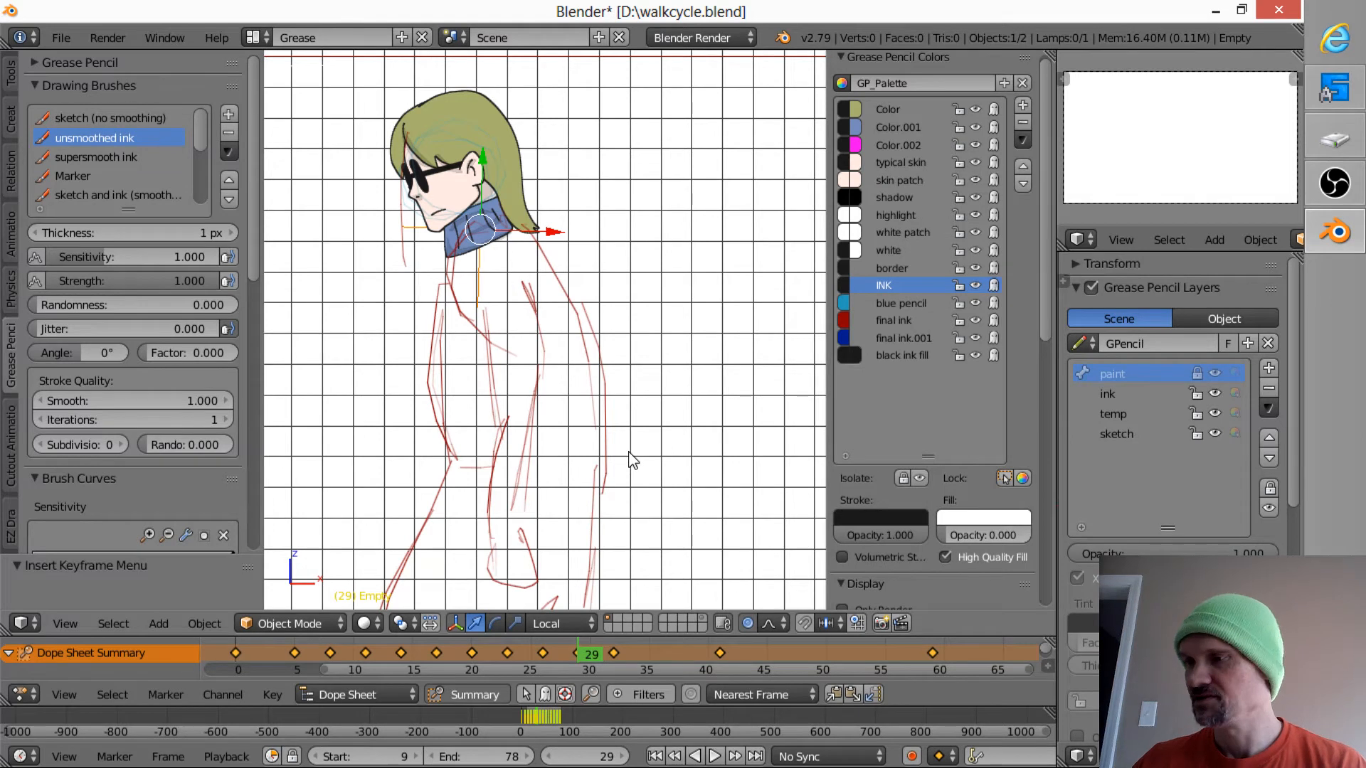
- At frame 32, tilt the head forward, shift it about -0.014 in X and -0.010 in Z, and insert a LocRot keyframe
key("Up")
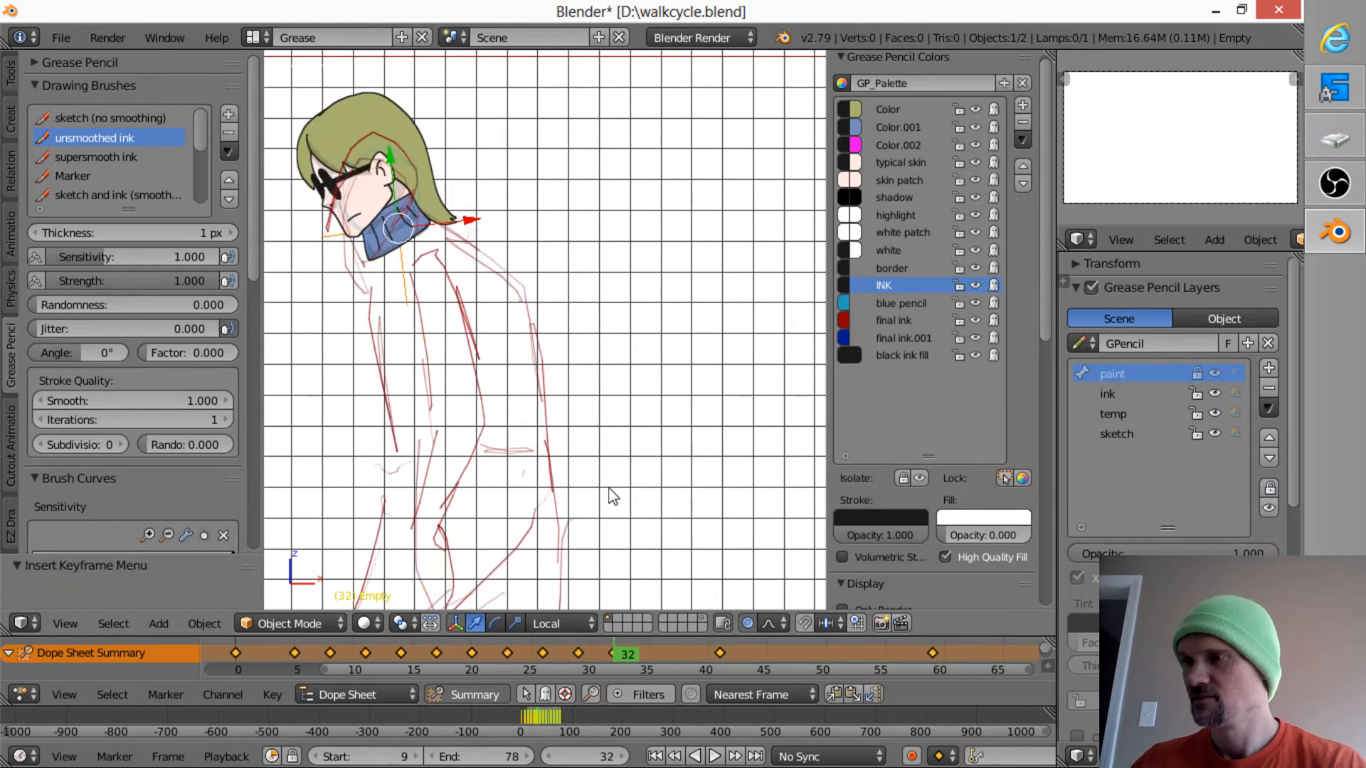
key("r")
left_click(564, 445)
key("g")
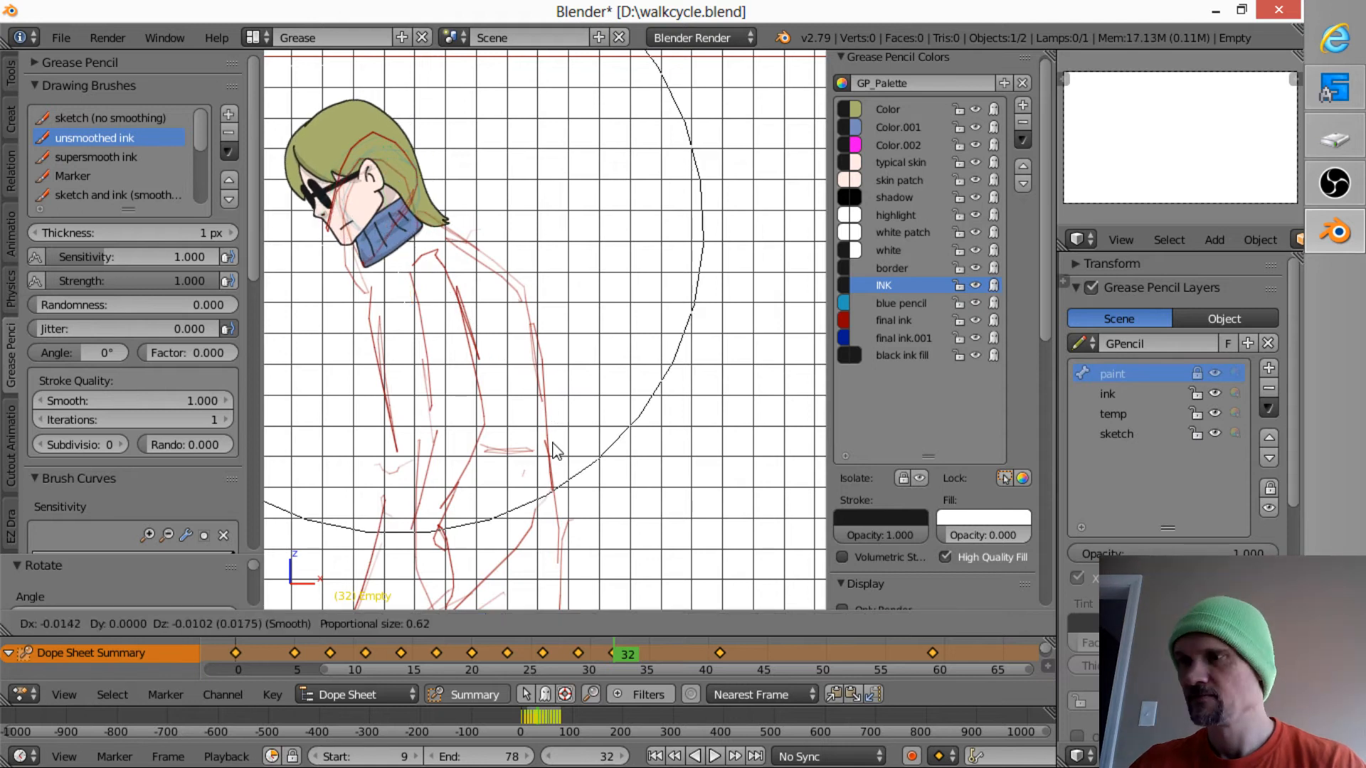
left_click(553, 444)
key("i")
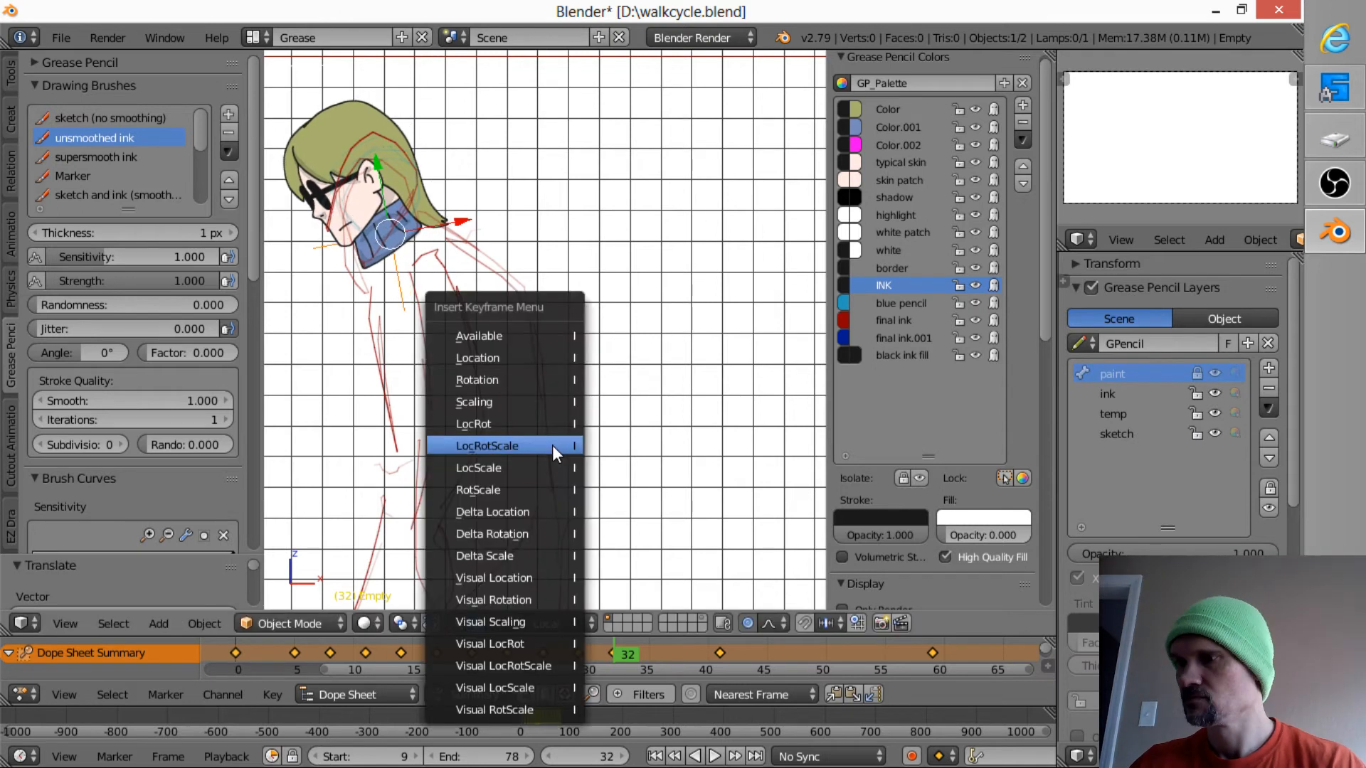
left_click(553, 427)
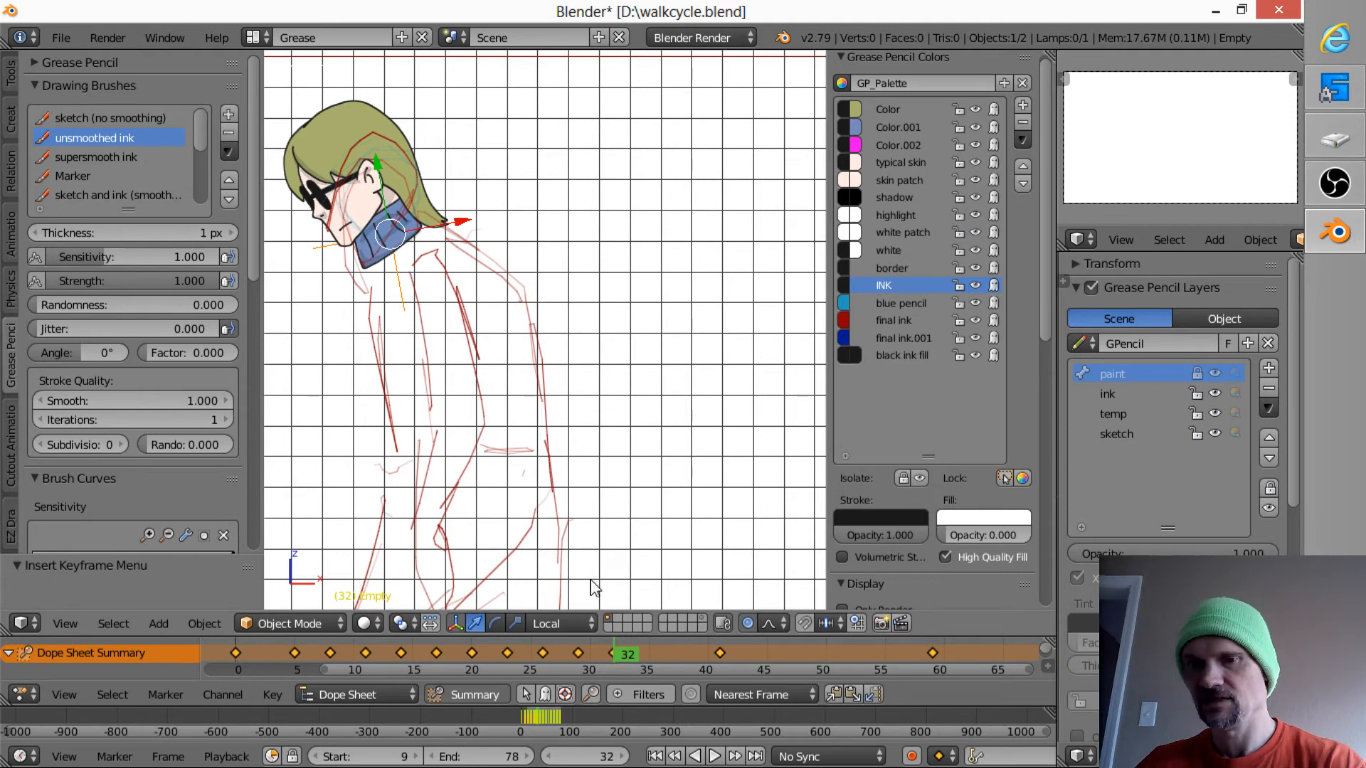
- At frame 35, move the head by about -0.106 in X and -0.024 in Z onto the sketched shoulders
key("Up")
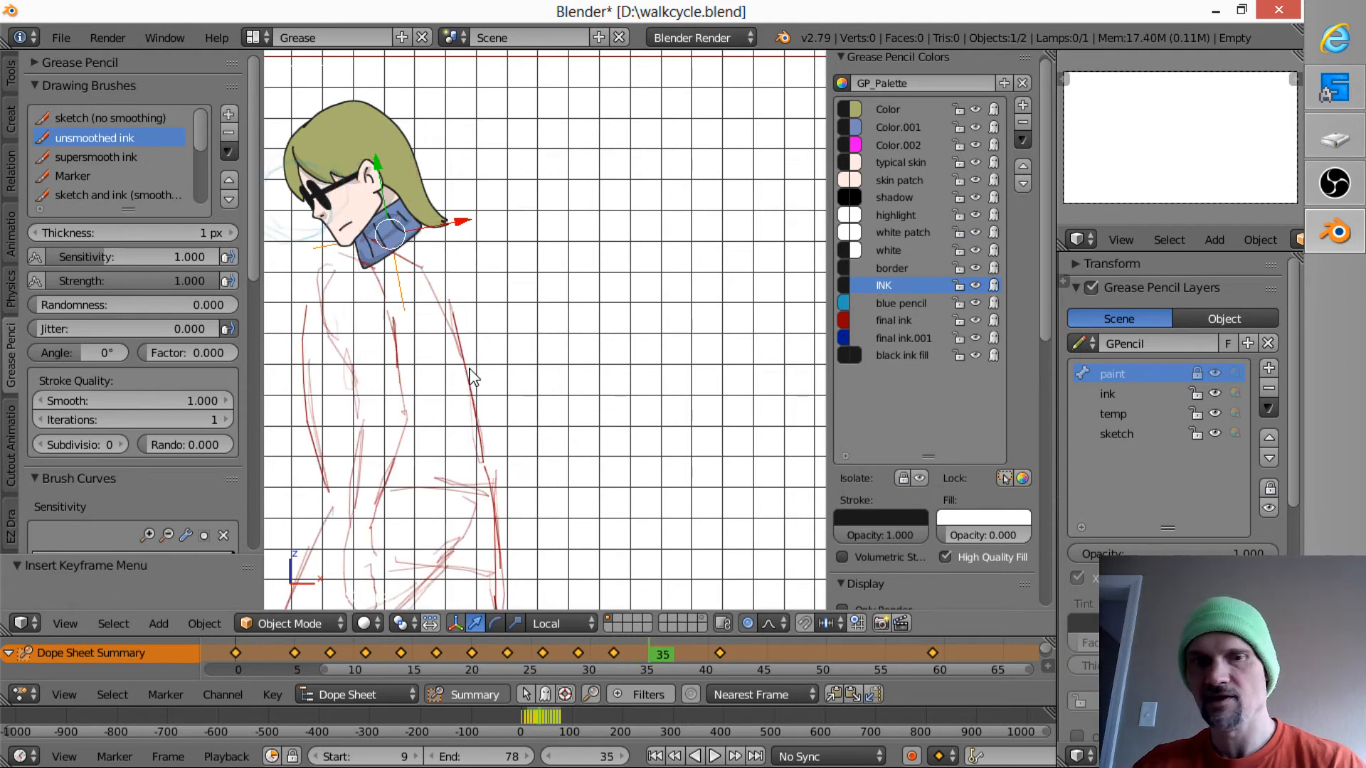
middle_click_drag(467, 378, 662, 406, "shift")
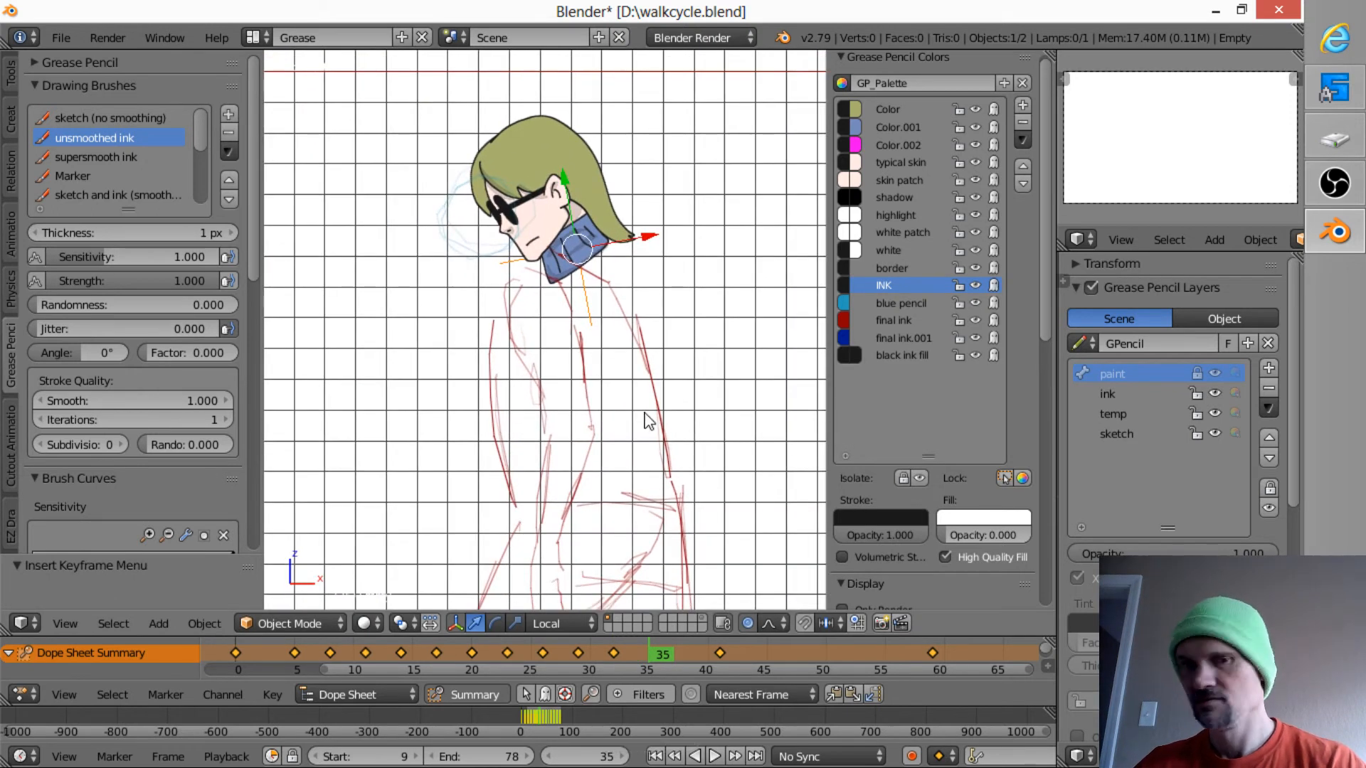
key("i")
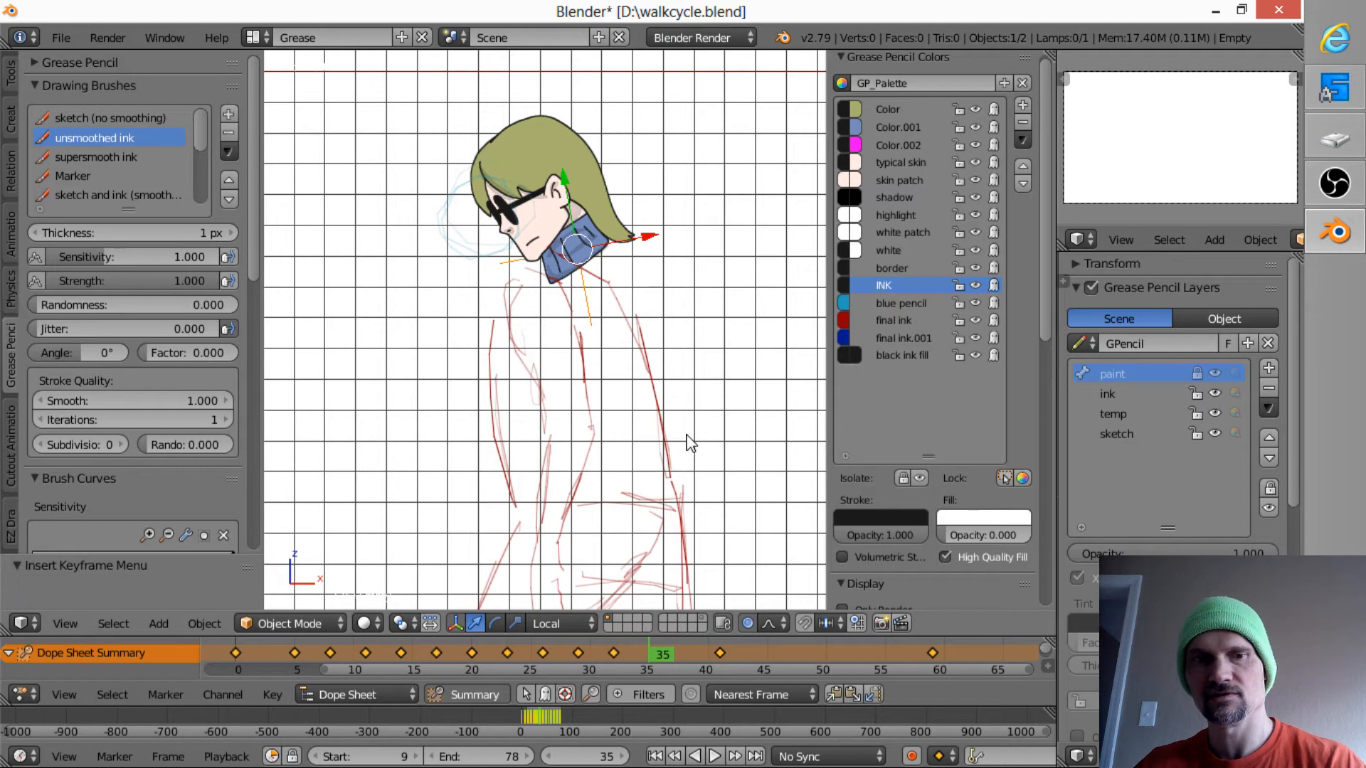
key("g")
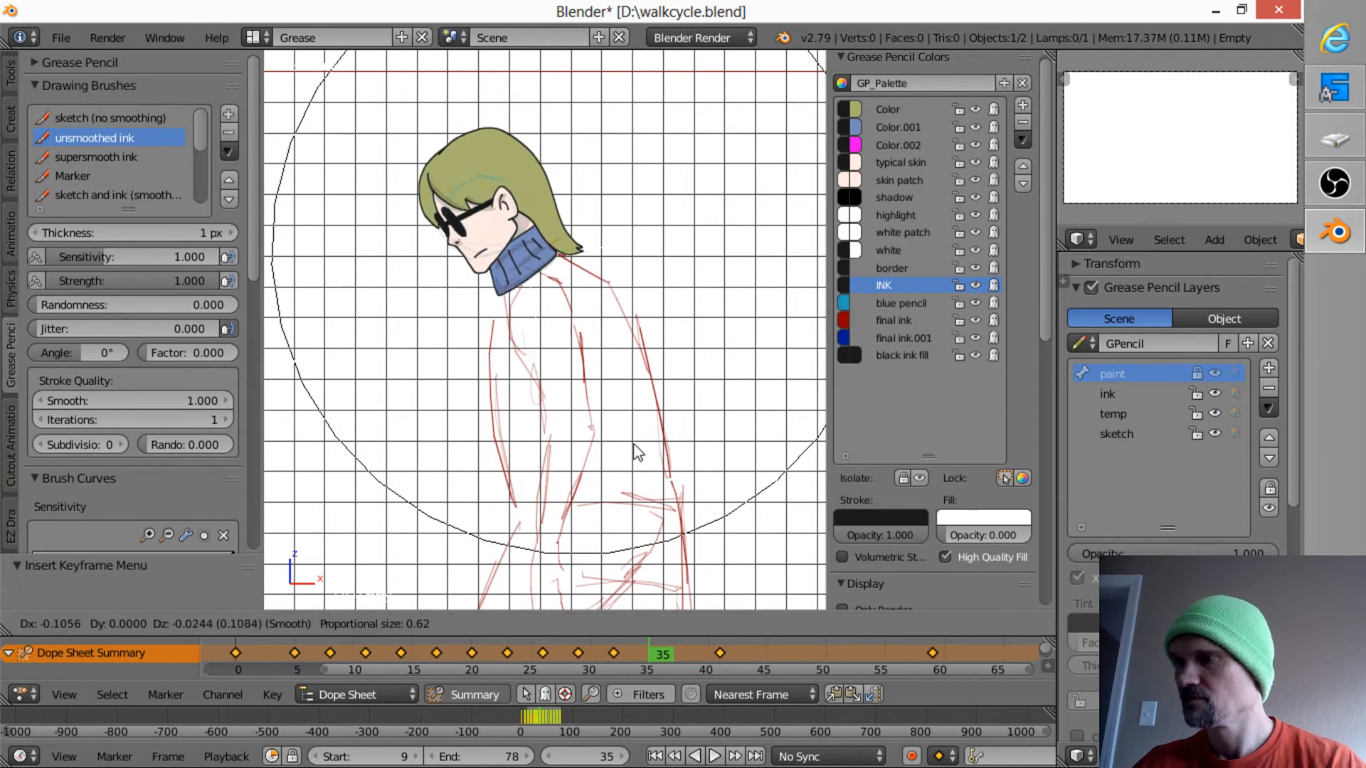
left_click(635, 451)
- Rotate the head by about 4.9 degrees at frame 35, nudge it into place, and insert a LocRot keyframe
key("r")
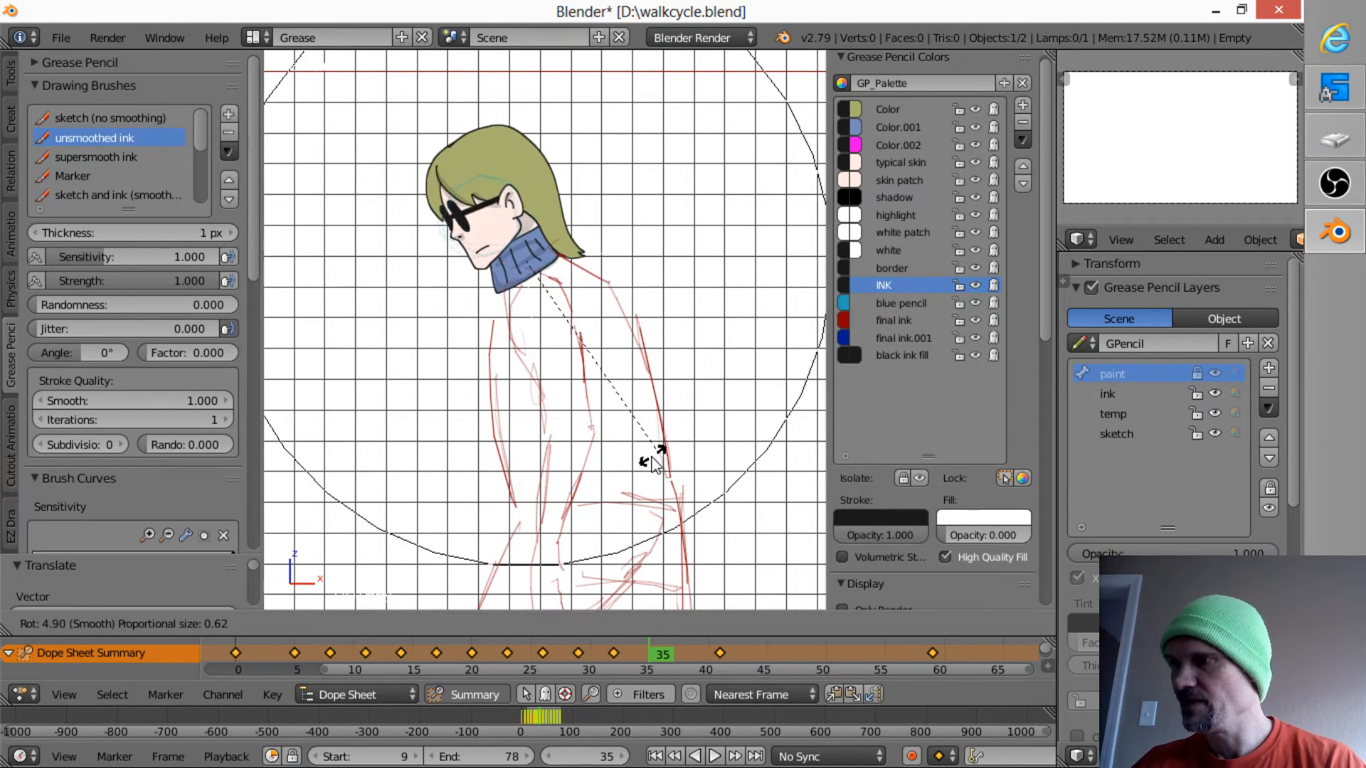
left_click(650, 459)
key("g")
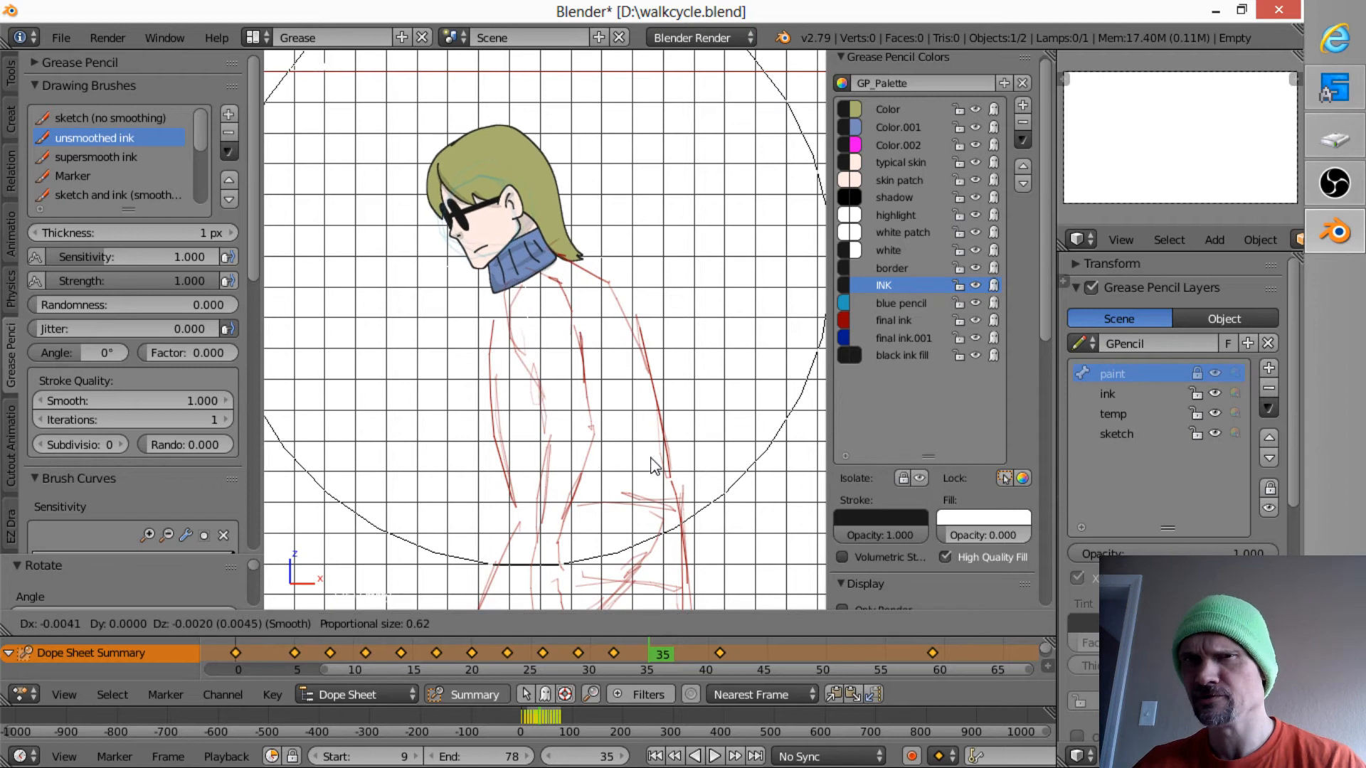
left_click(651, 467)
key("i")
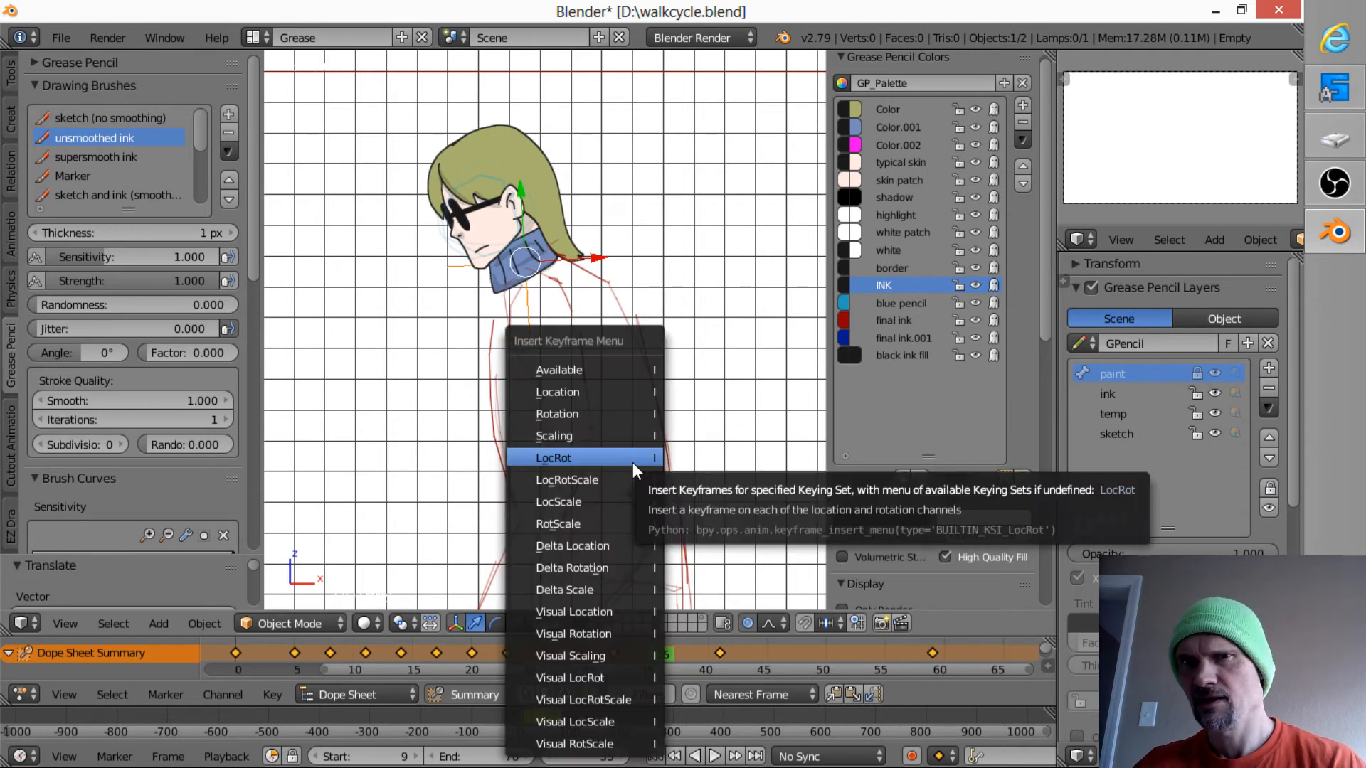
left_click(633, 461)
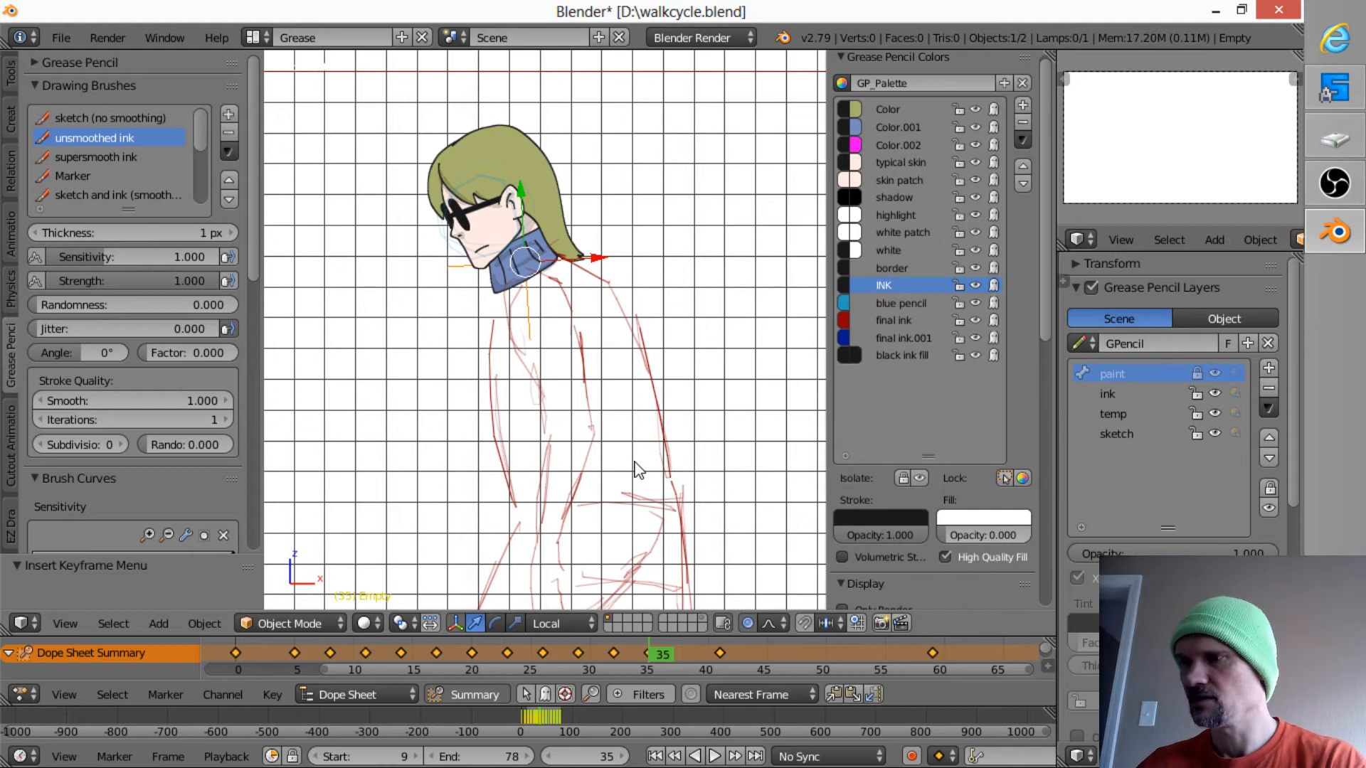
- At frame 38, rotate the head about -4.5 degrees, move it onto the sketched neck, and insert a LocRot keyframe
key("Right")
key("Right")
key("Right")
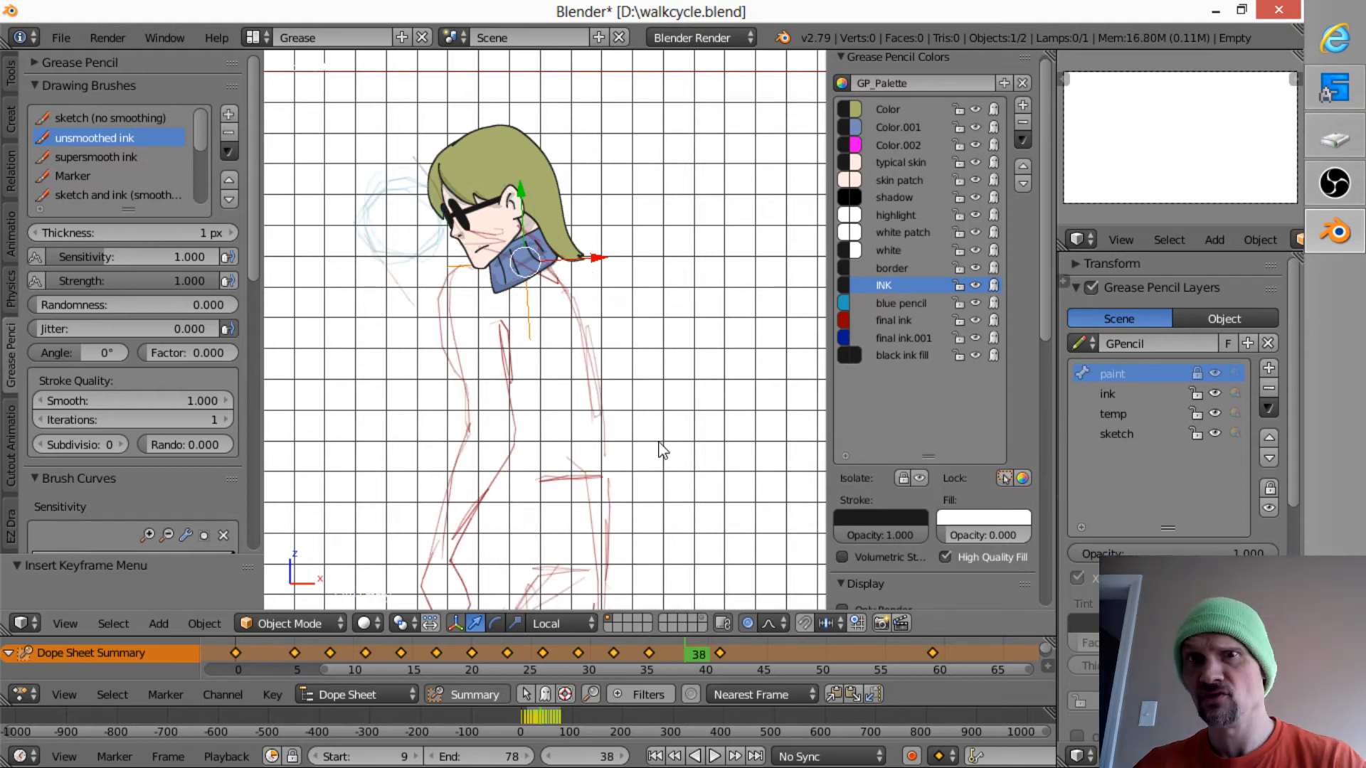
key("r")
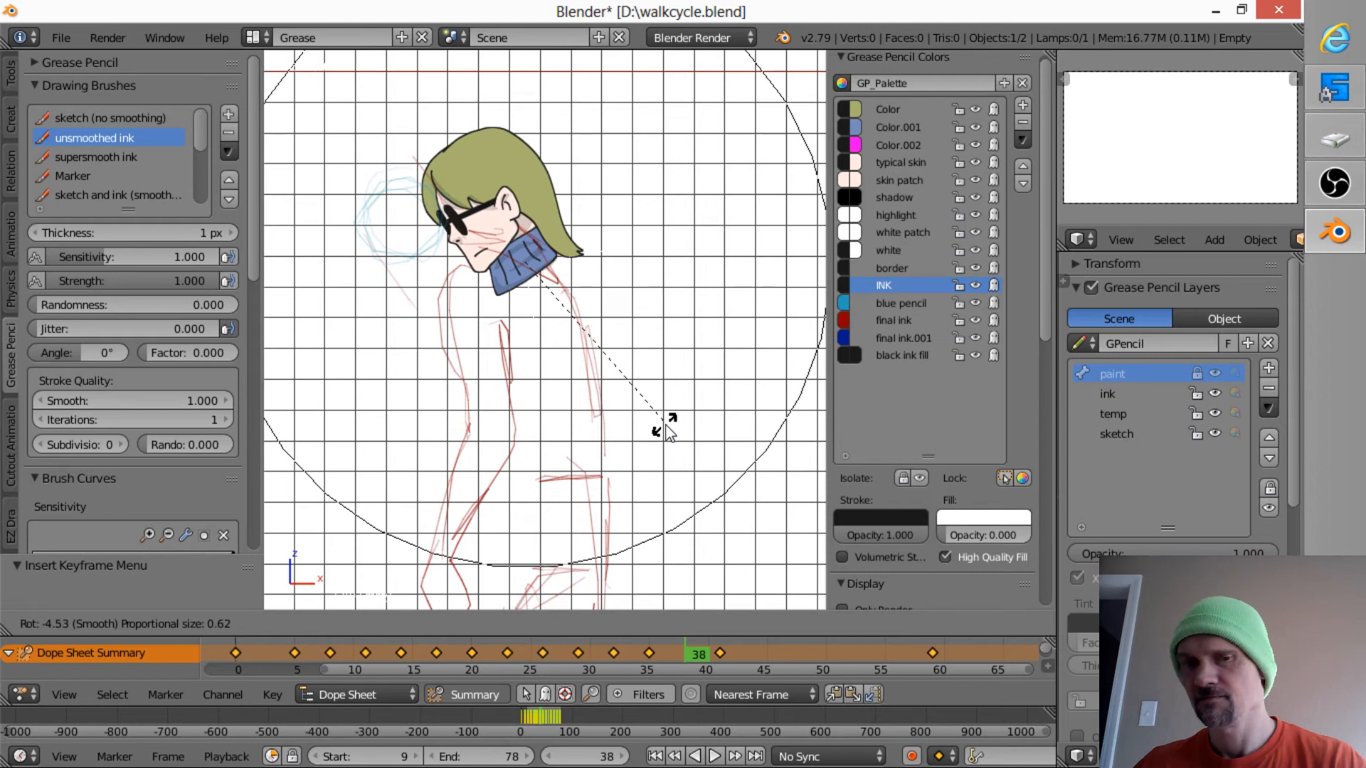
left_click(665, 427)
key("g")
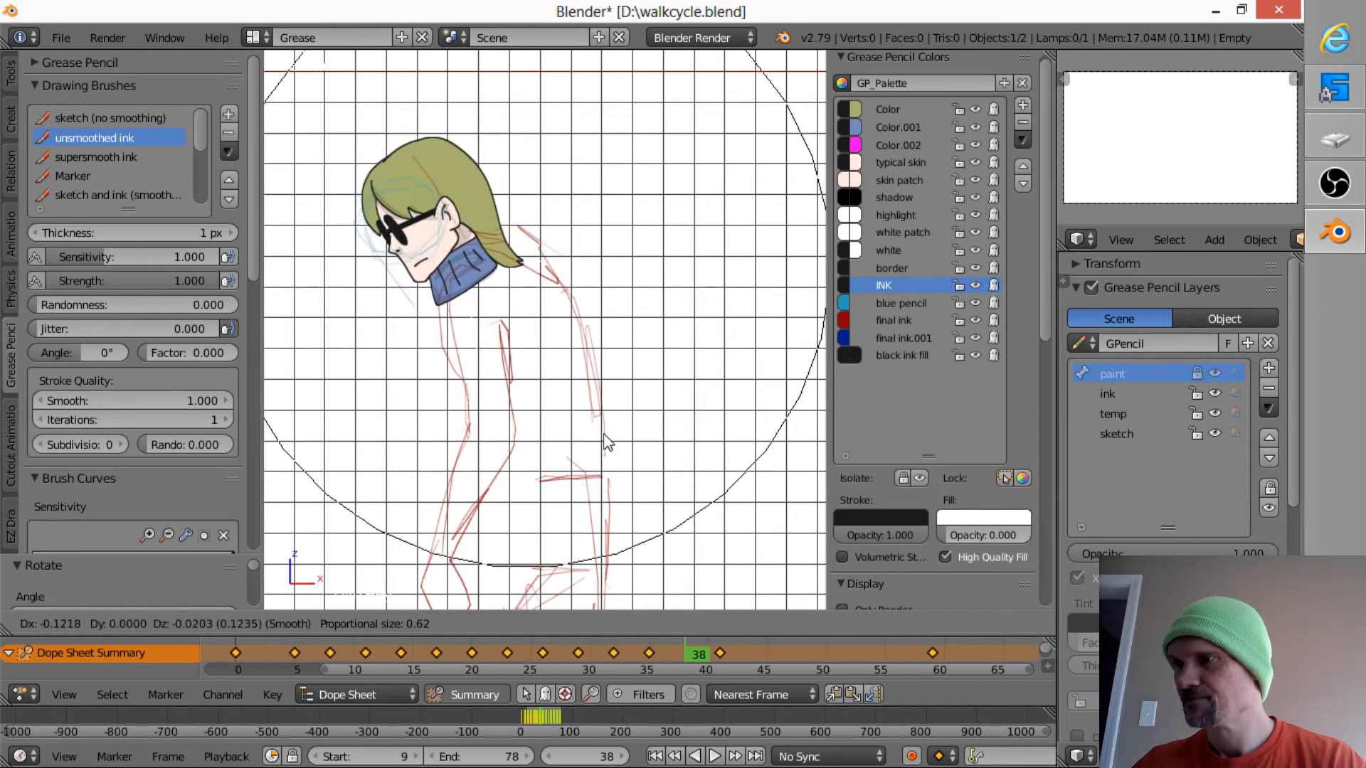
left_click(610, 443)
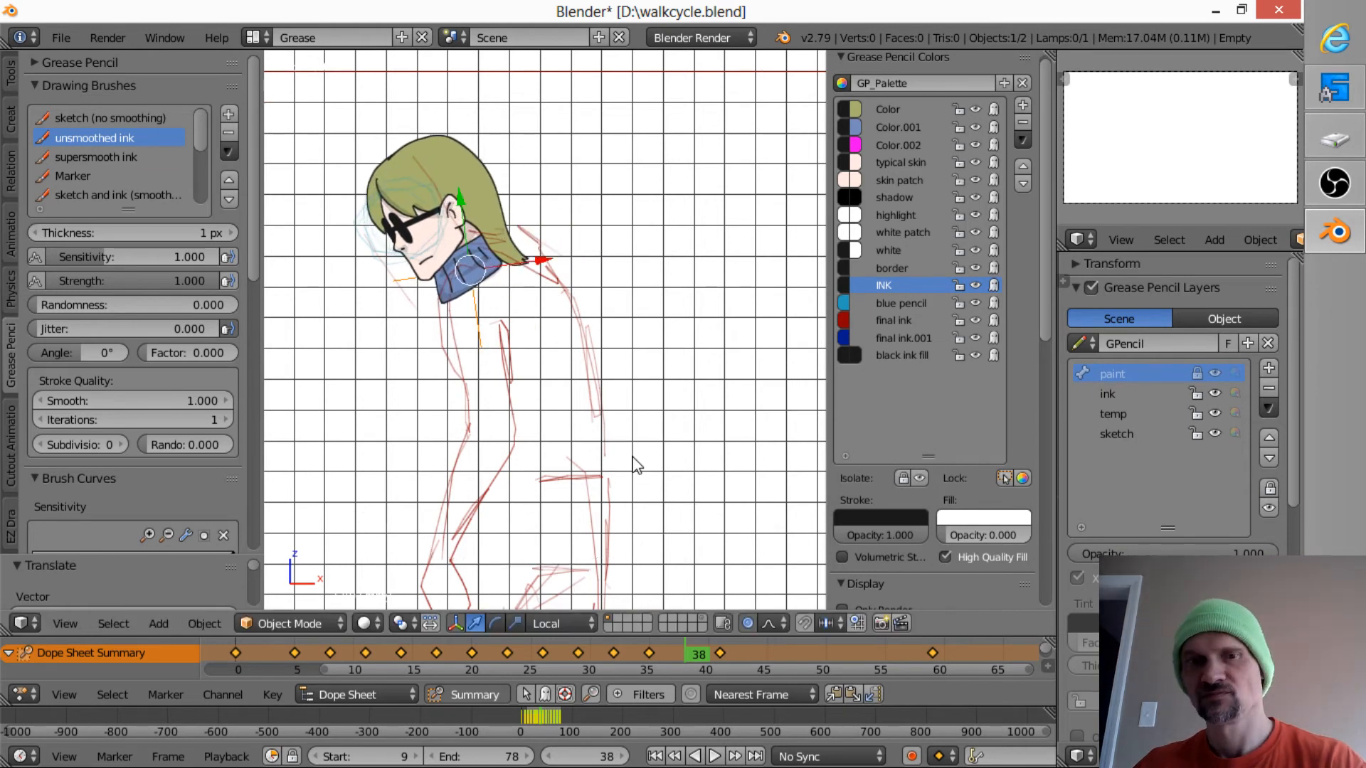
key("i")
left_click(629, 458)
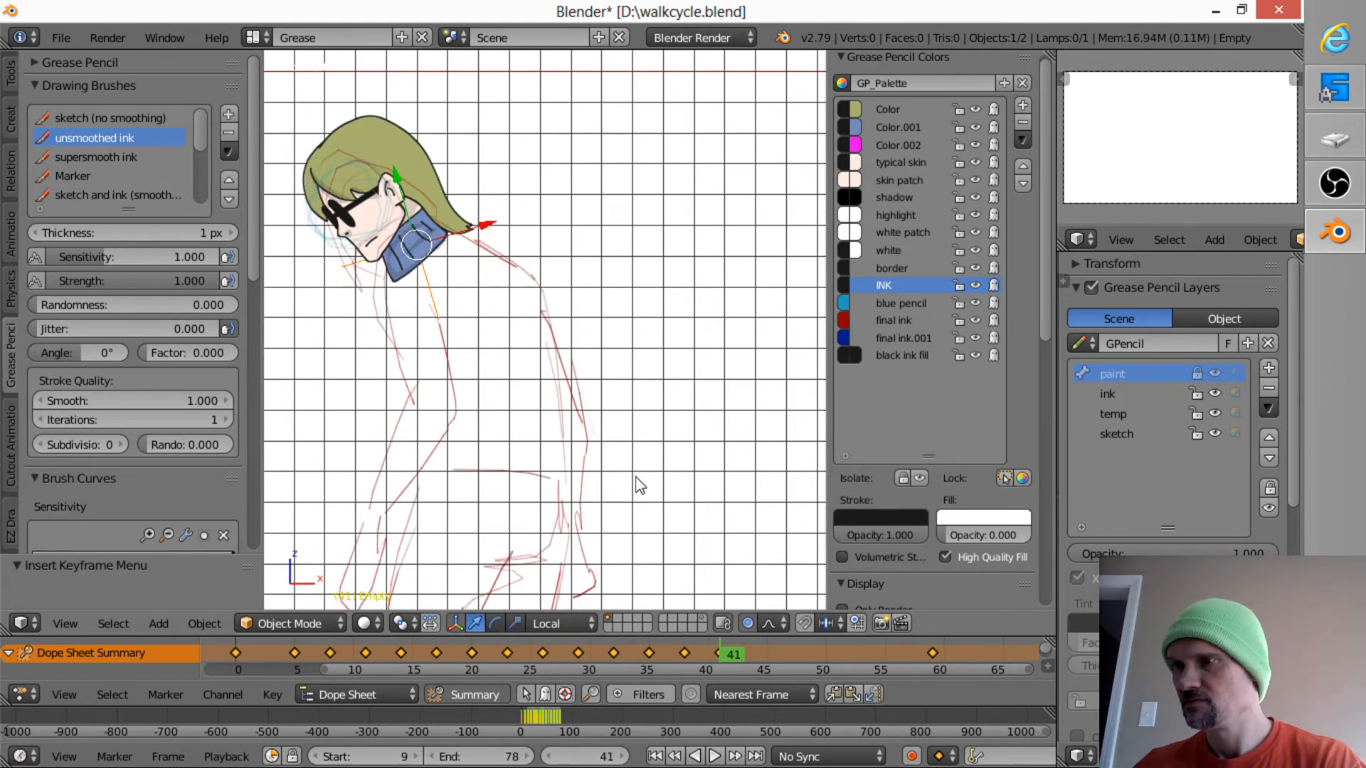
- At frame 41, tilt the head slightly back to match the sketch and insert a LocRot keyframe
key("r")
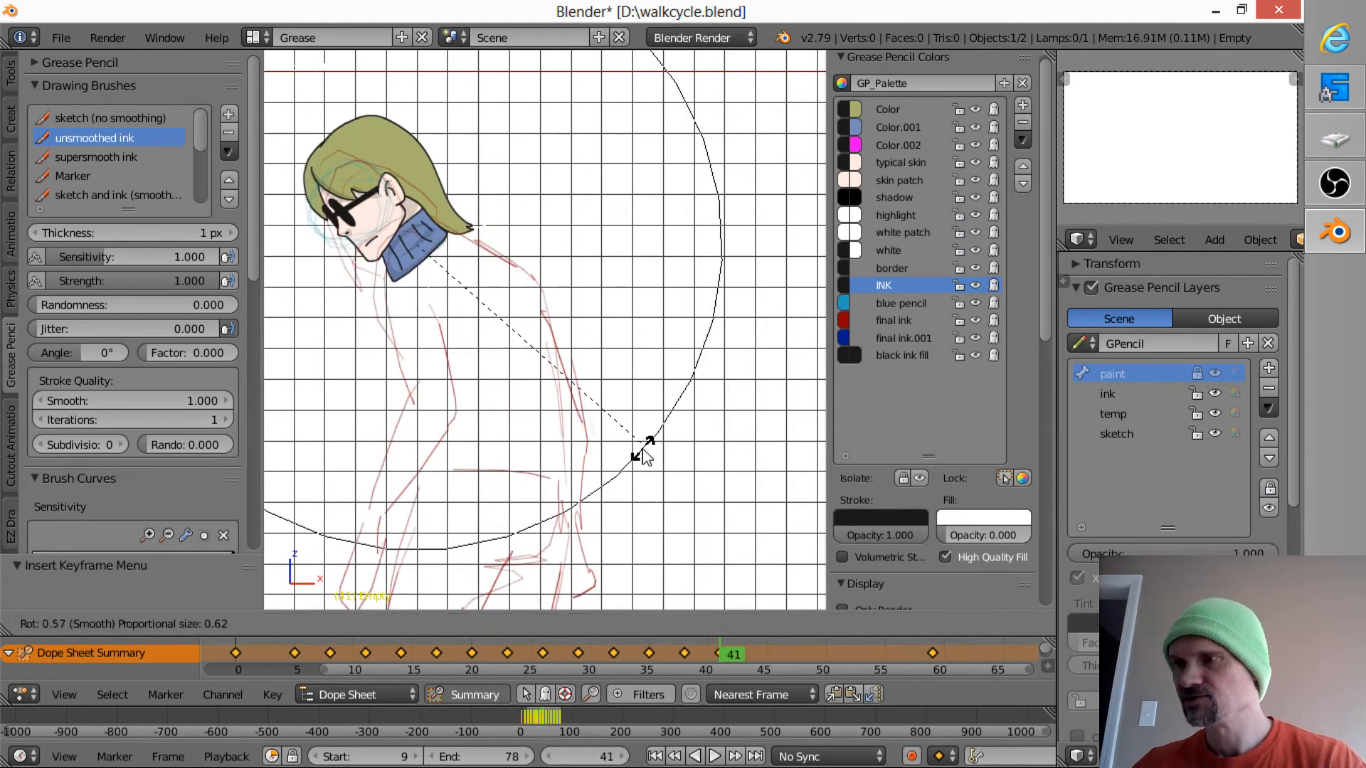
left_click(640, 466)
key("i")
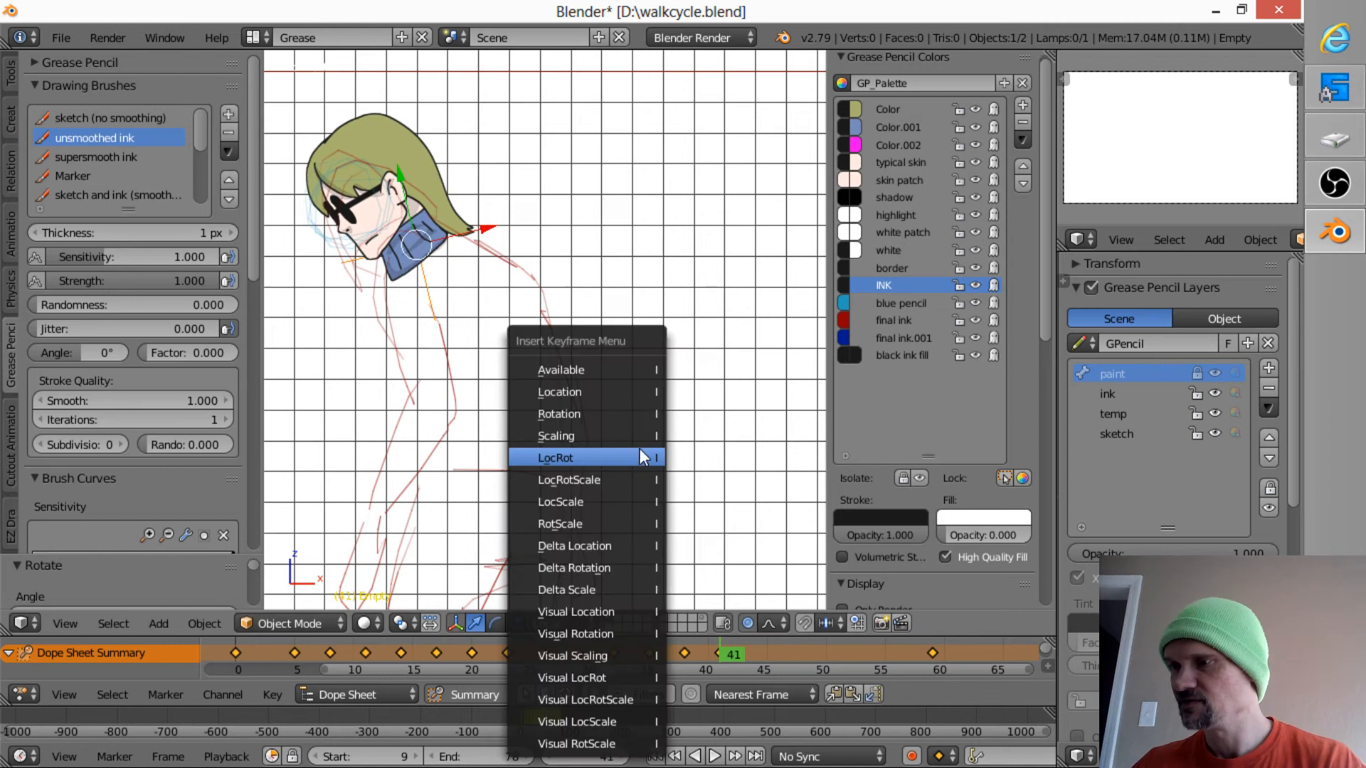
left_click(635, 455)
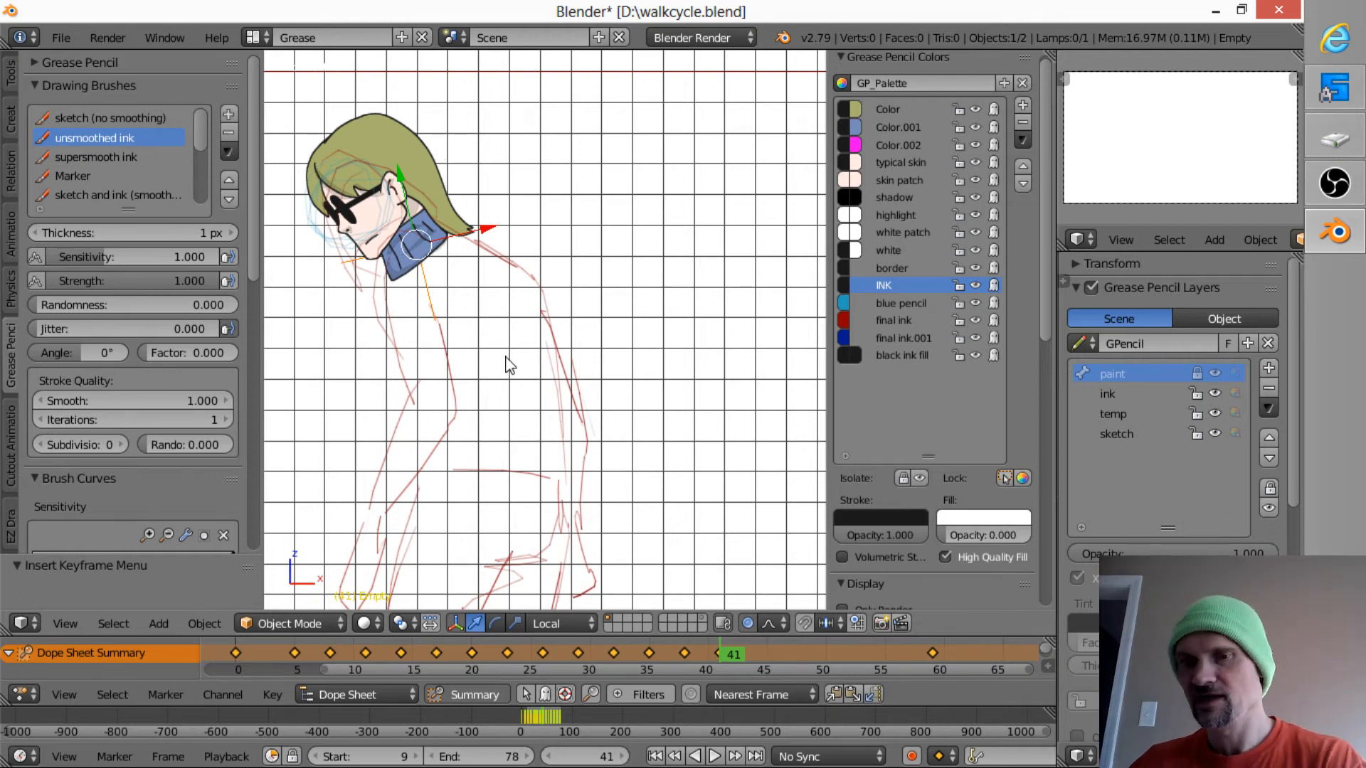
- Go to the drawing at frame 44 and move the head onto the sketched neck
key("Up")
middle_click_drag(463, 377, 665, 385, "shift")
key("g")
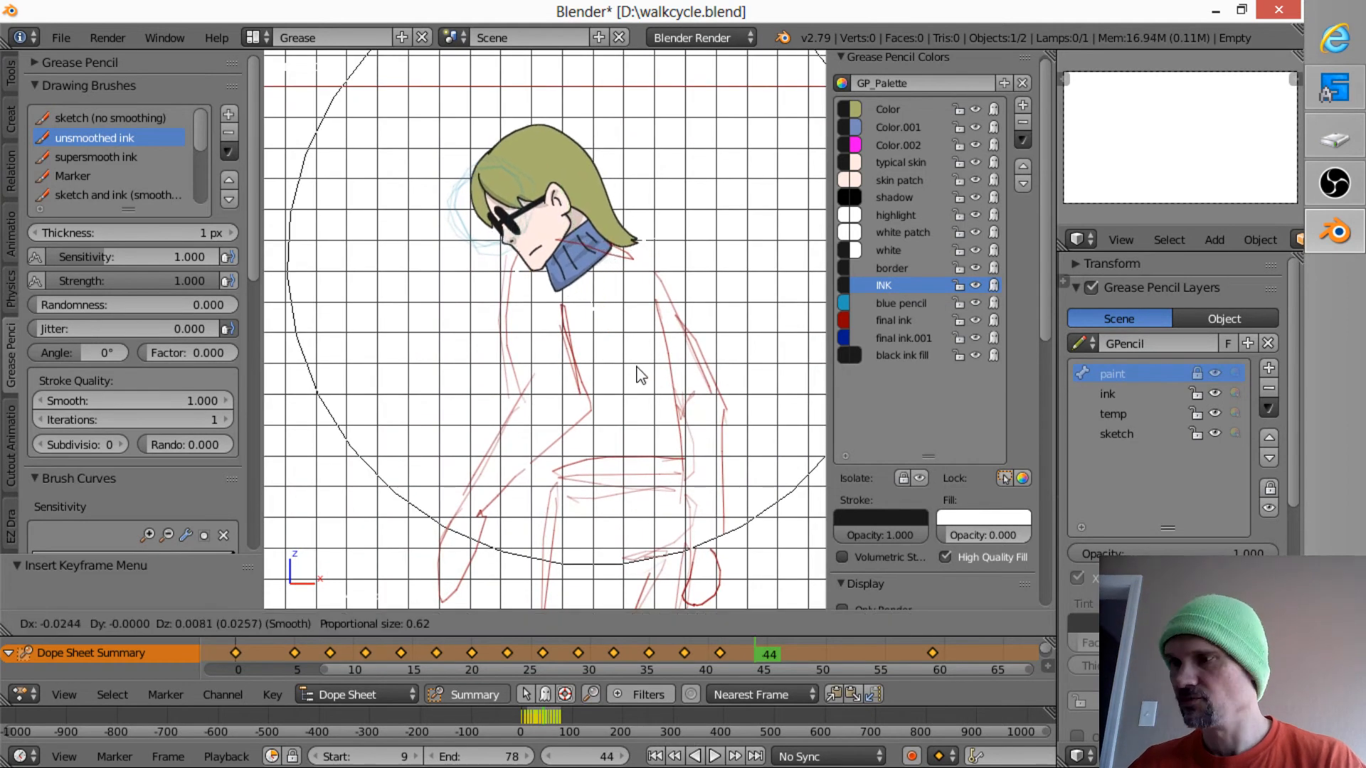
left_click(624, 367)
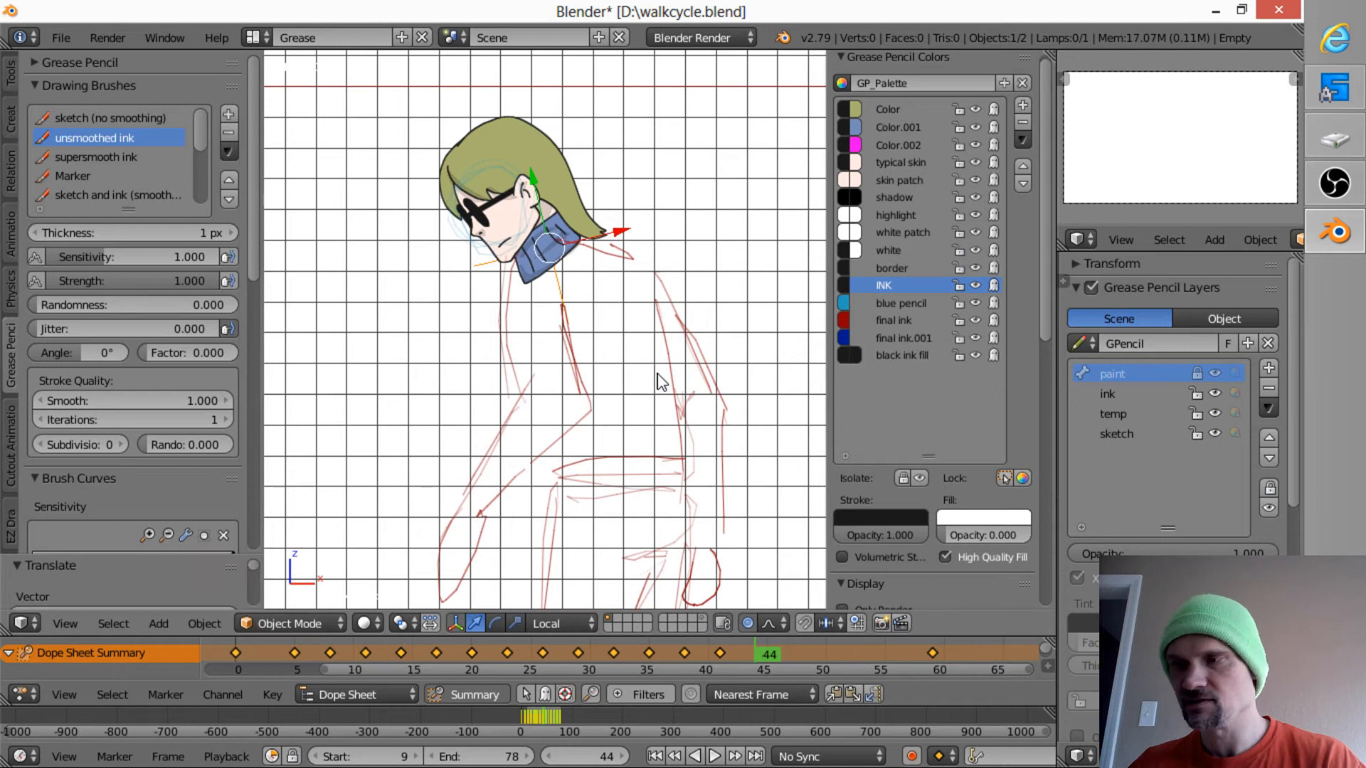
- Rotate the head by about 6.6 degrees at frame 44, nudge it into place, and insert a LocRot keyframe
key("r")
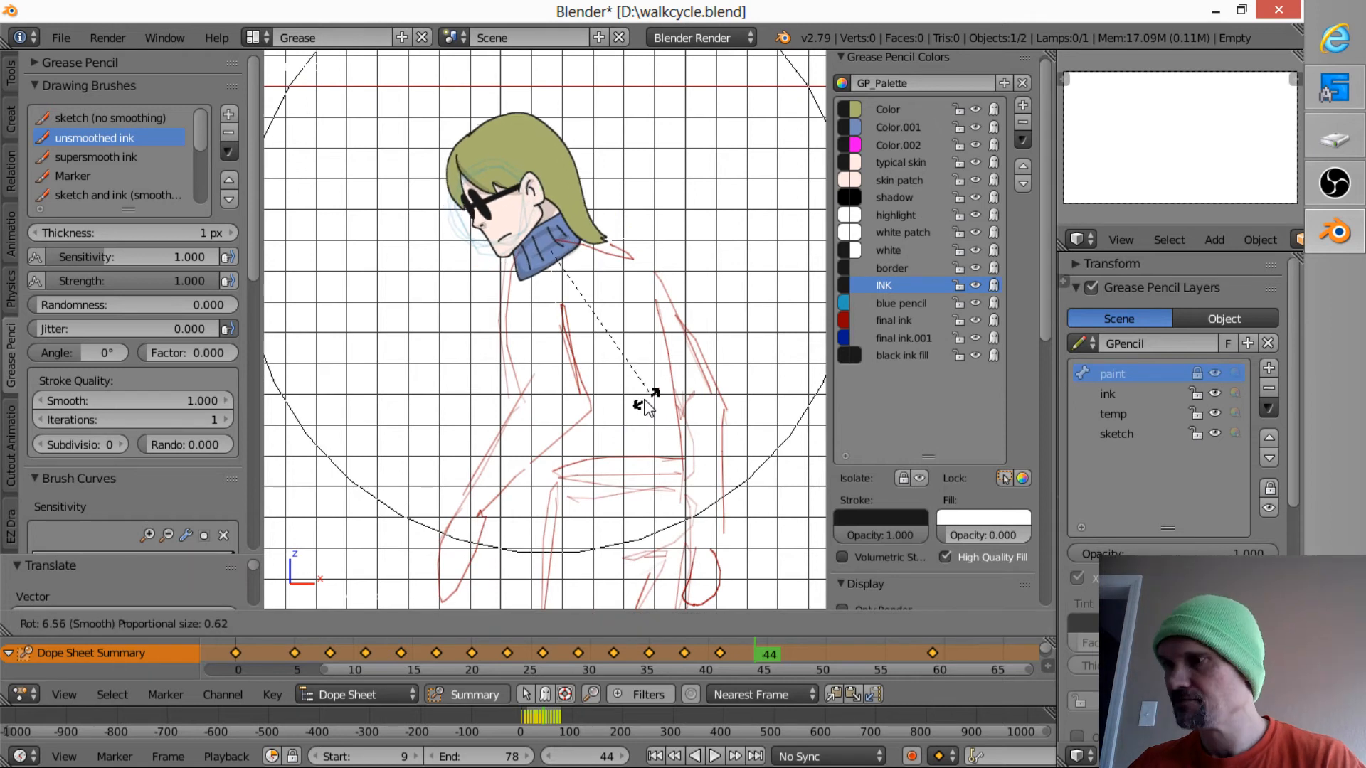
left_click(648, 399)
key("g")
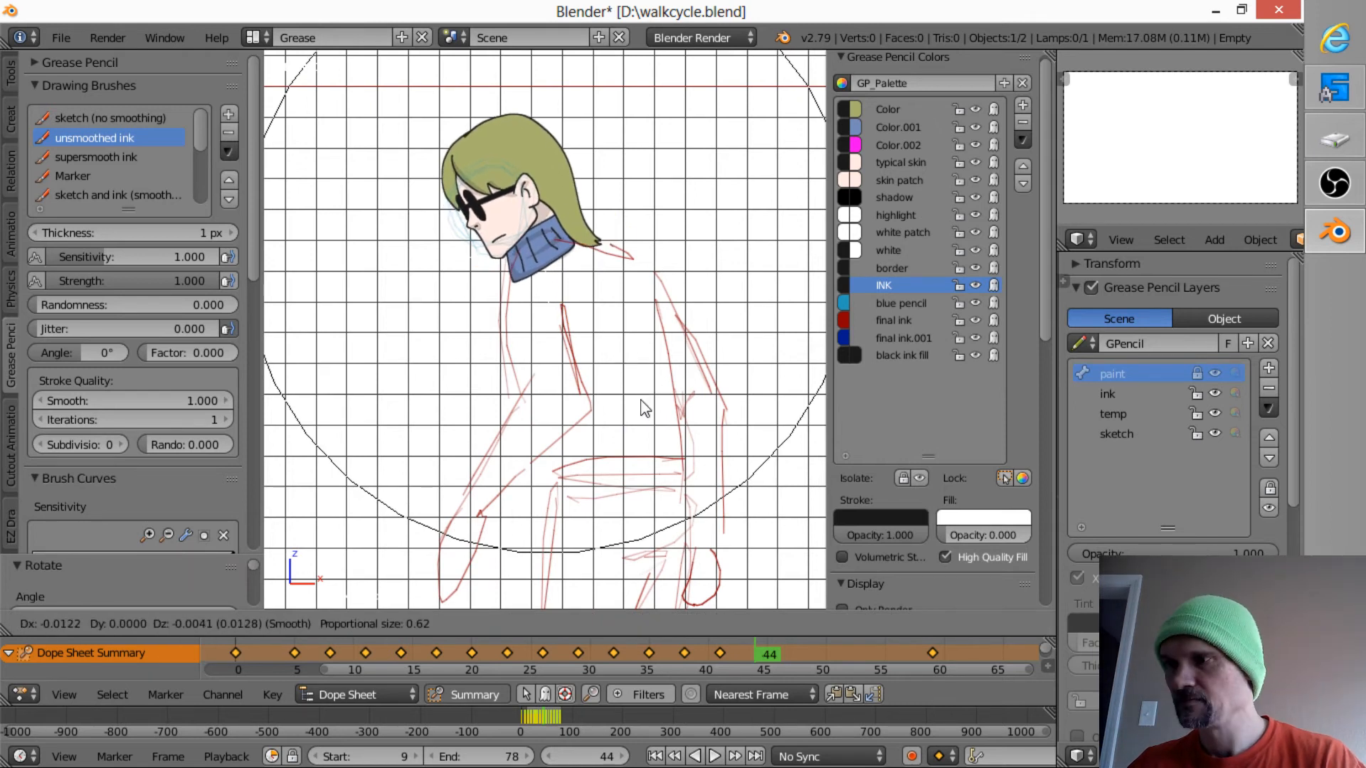
left_click(645, 408)
key("i")
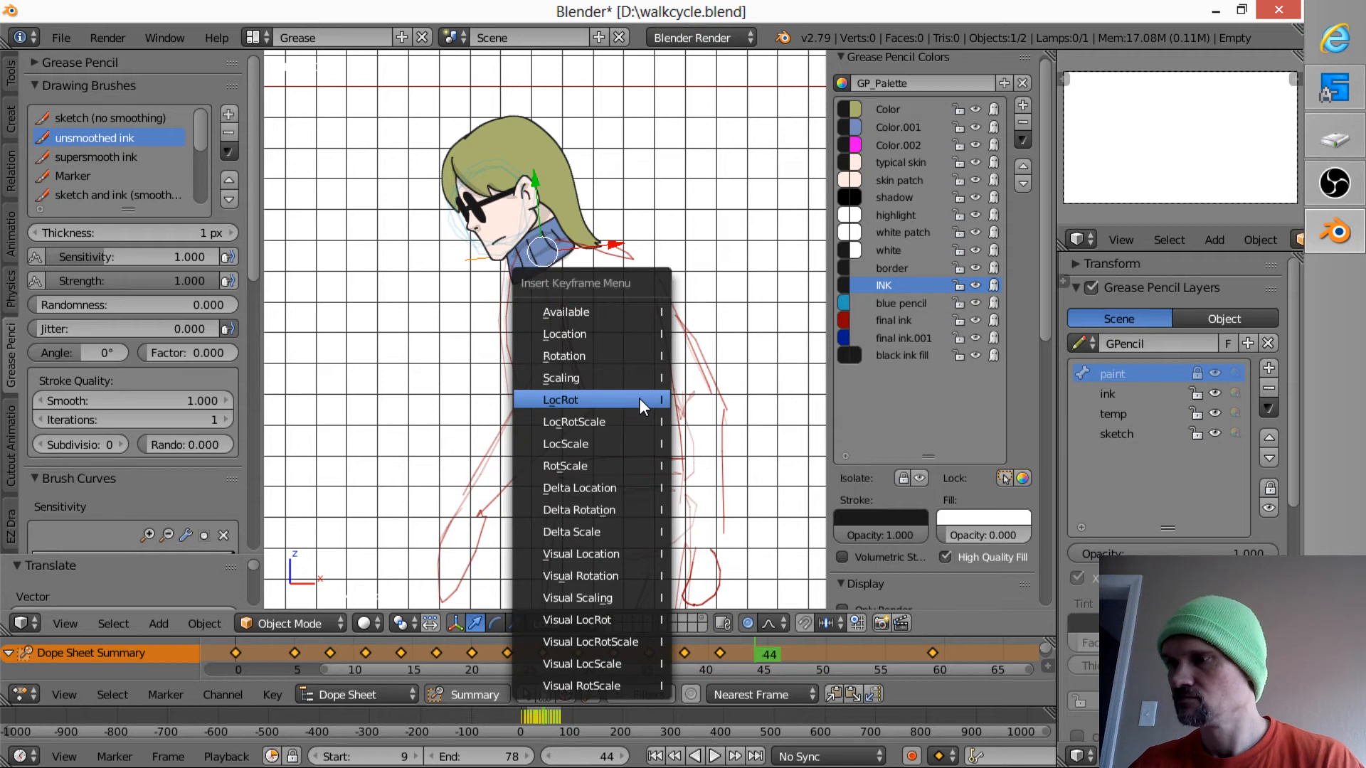
left_click(639, 400)
- At frame 47, move the head by about -0.047 in X and -0.008 in Z onto the sketched shoulders
key("Right")
key("Right")
key("Right")
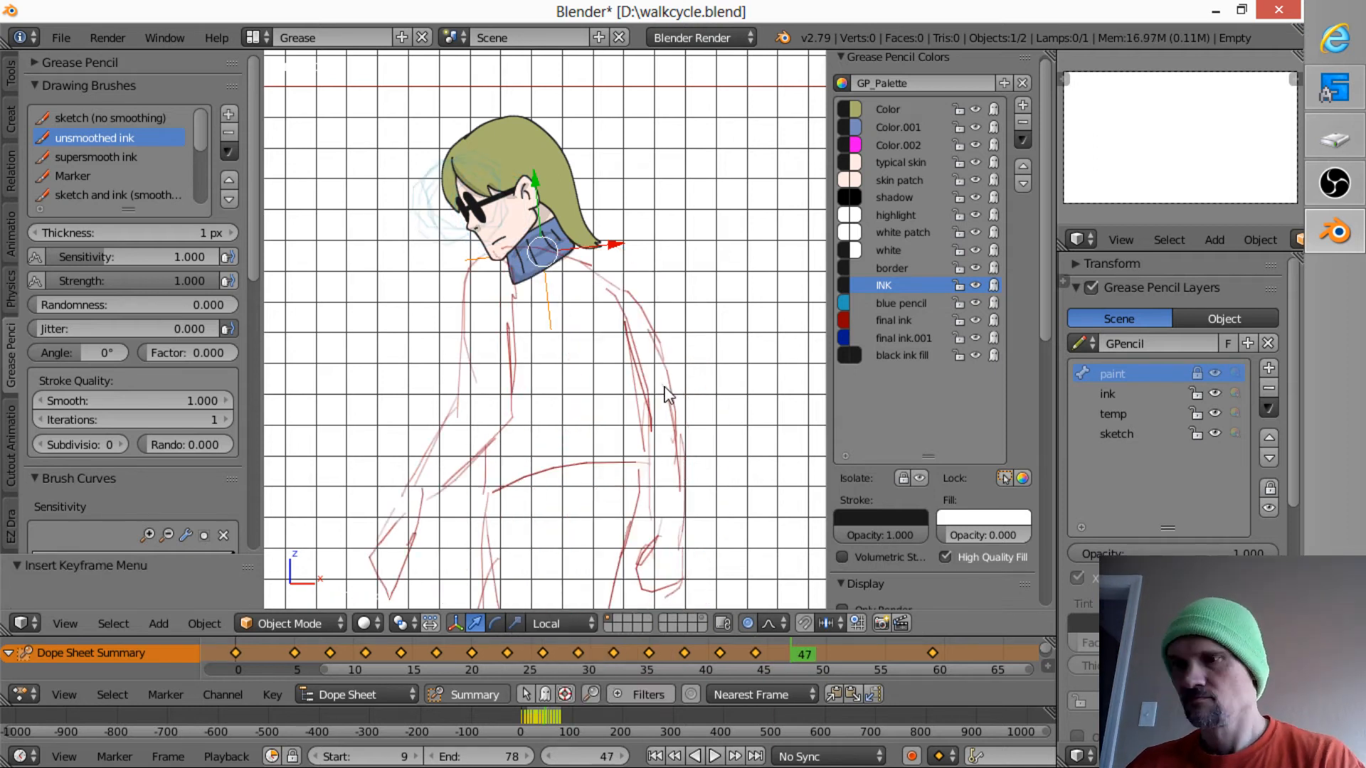
key("g")
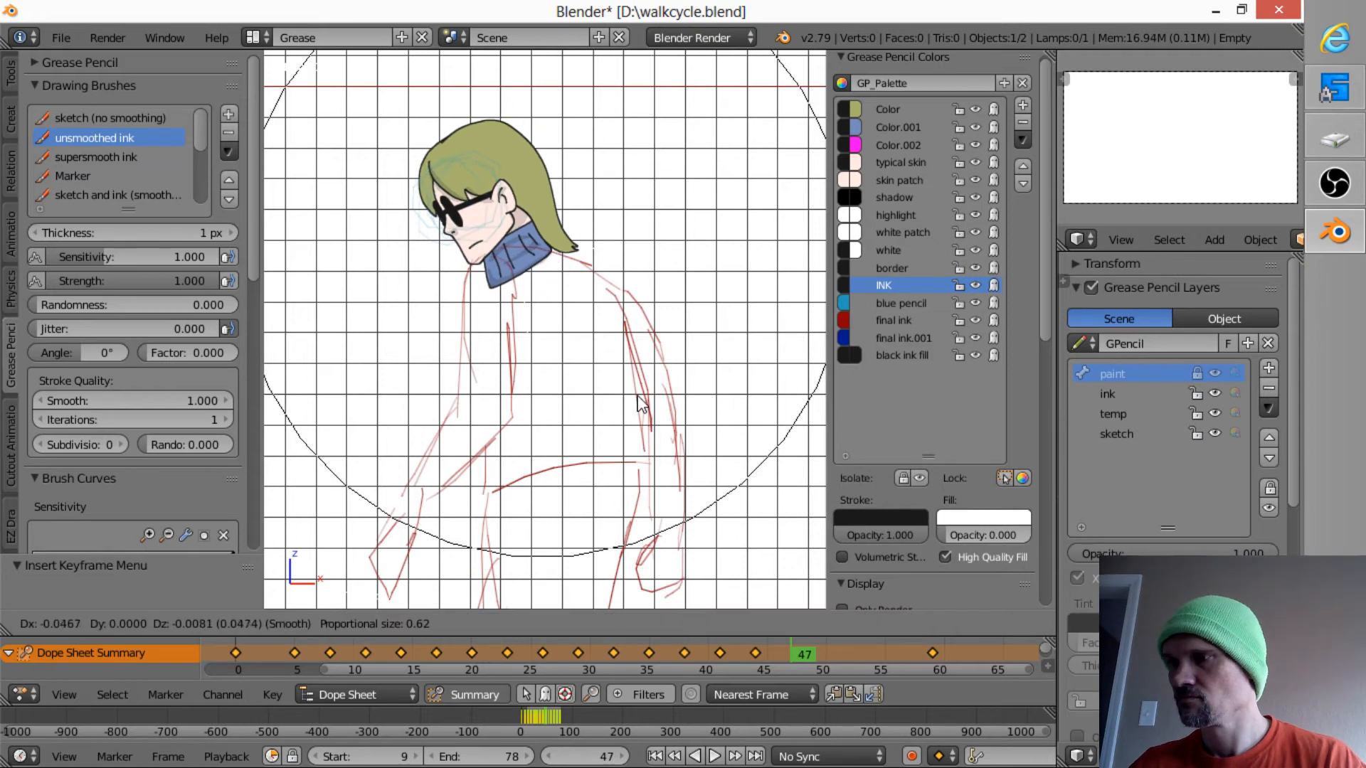
left_click(642, 402)
- Rotate the head by about 5 degrees at frame 47, shift it slightly back onto the sketch, and insert a LocRot keyframe
key("r")
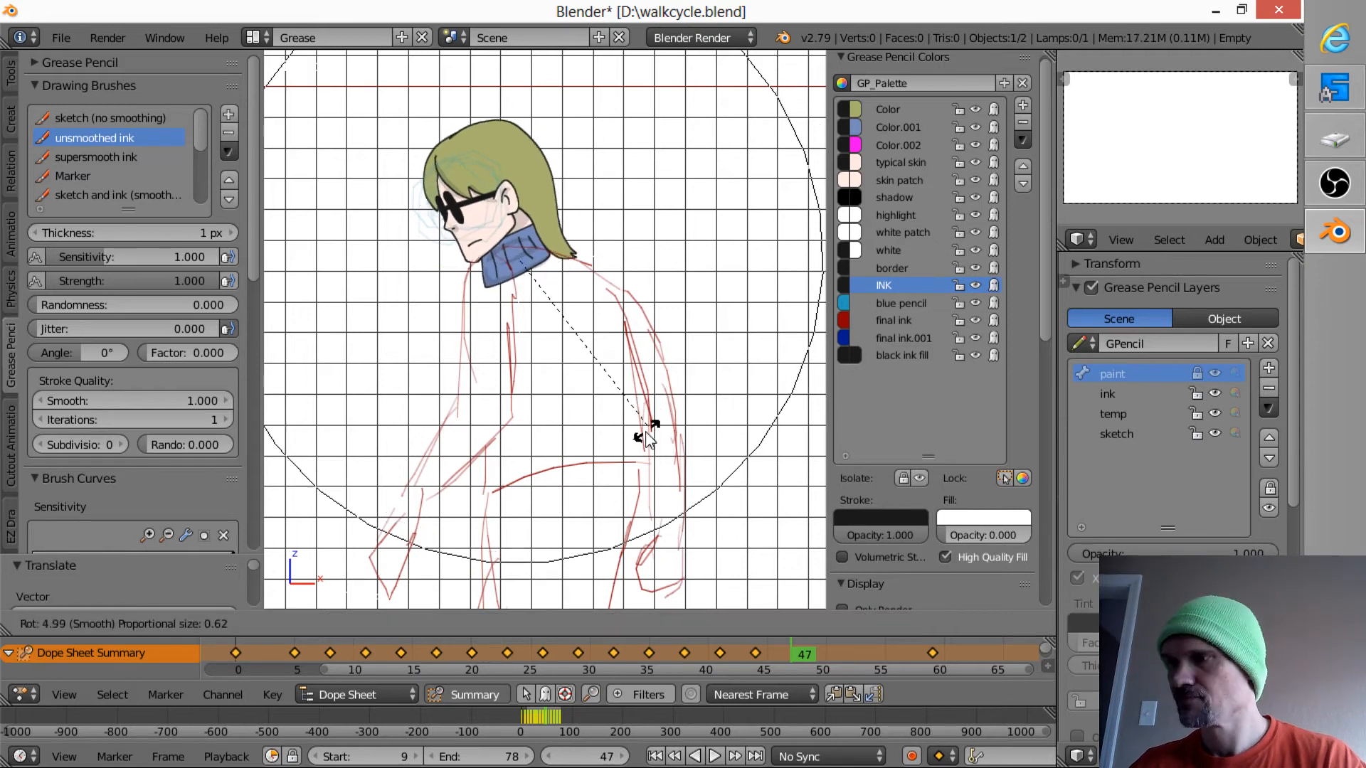
left_click(649, 432)
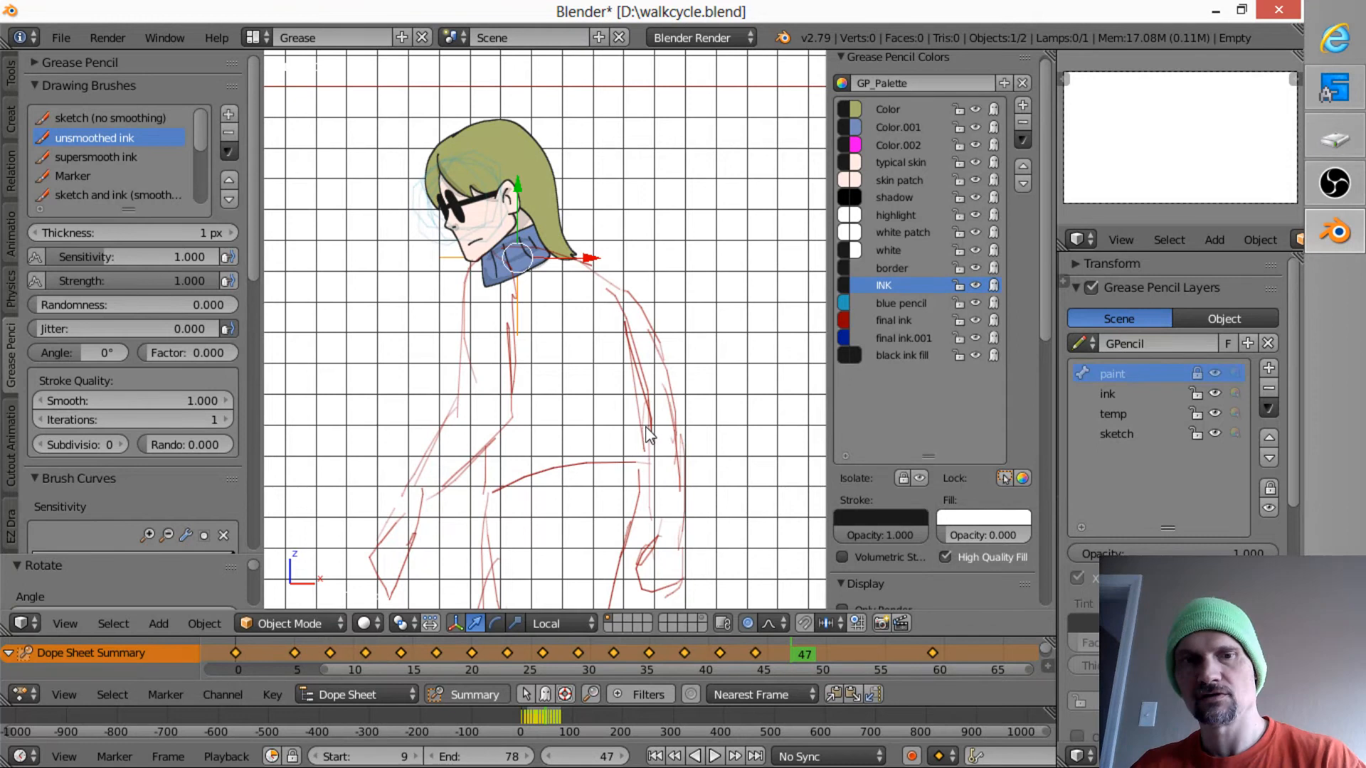
key("g")
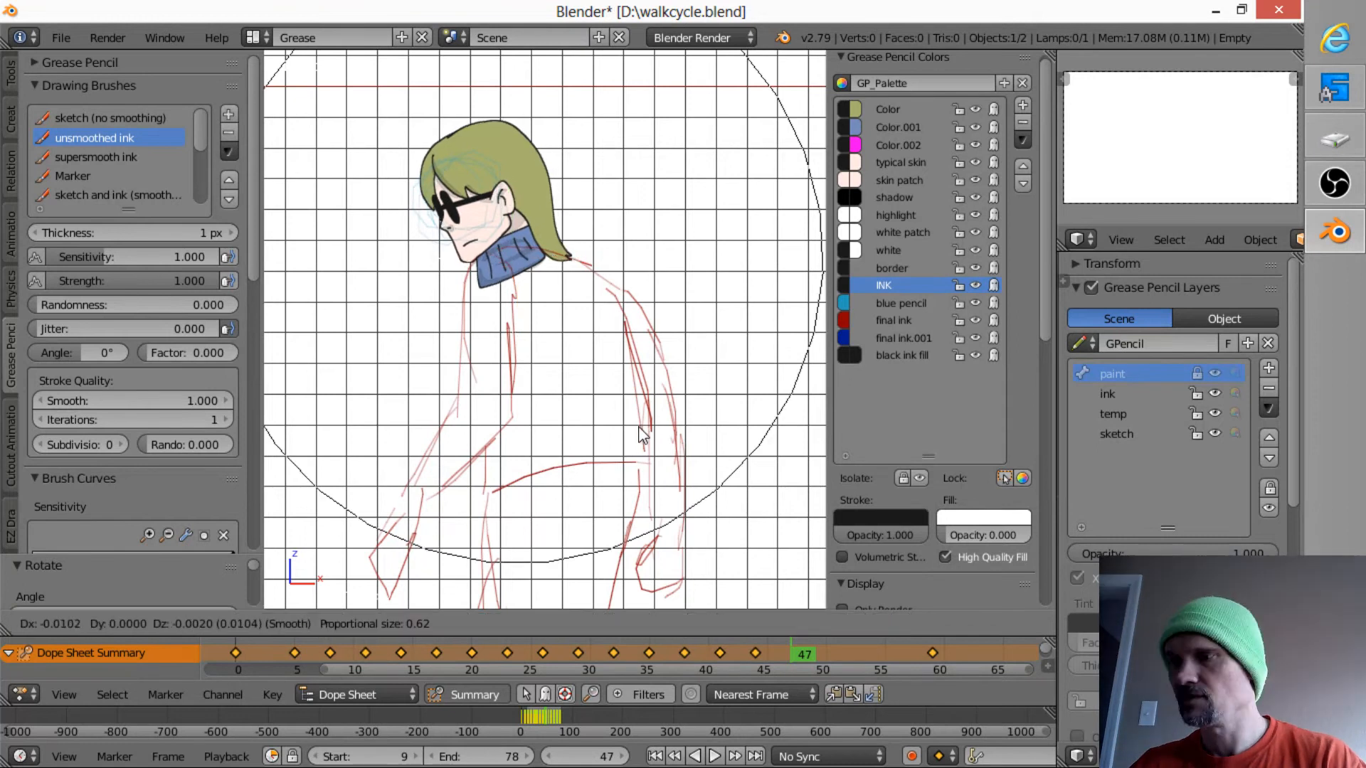
left_click(645, 432)
key("i")
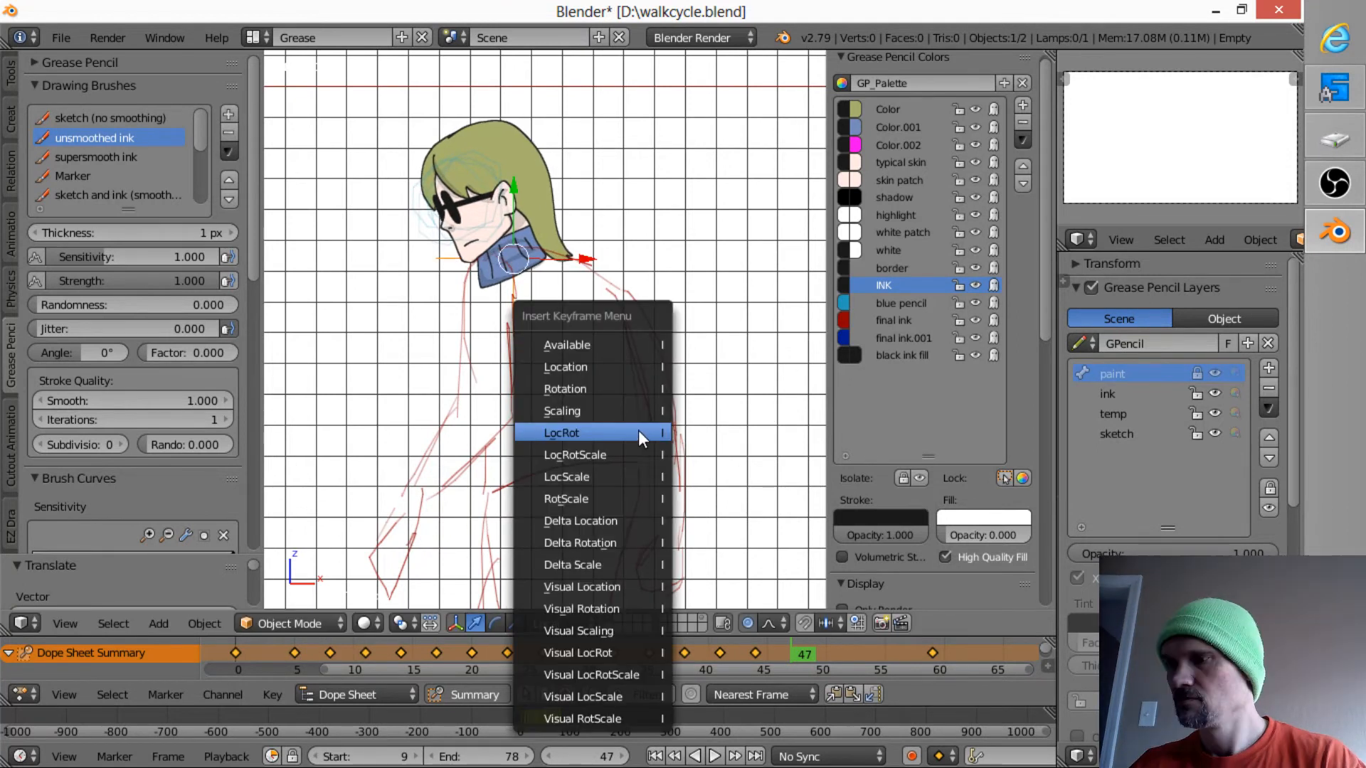
left_click(638, 430)
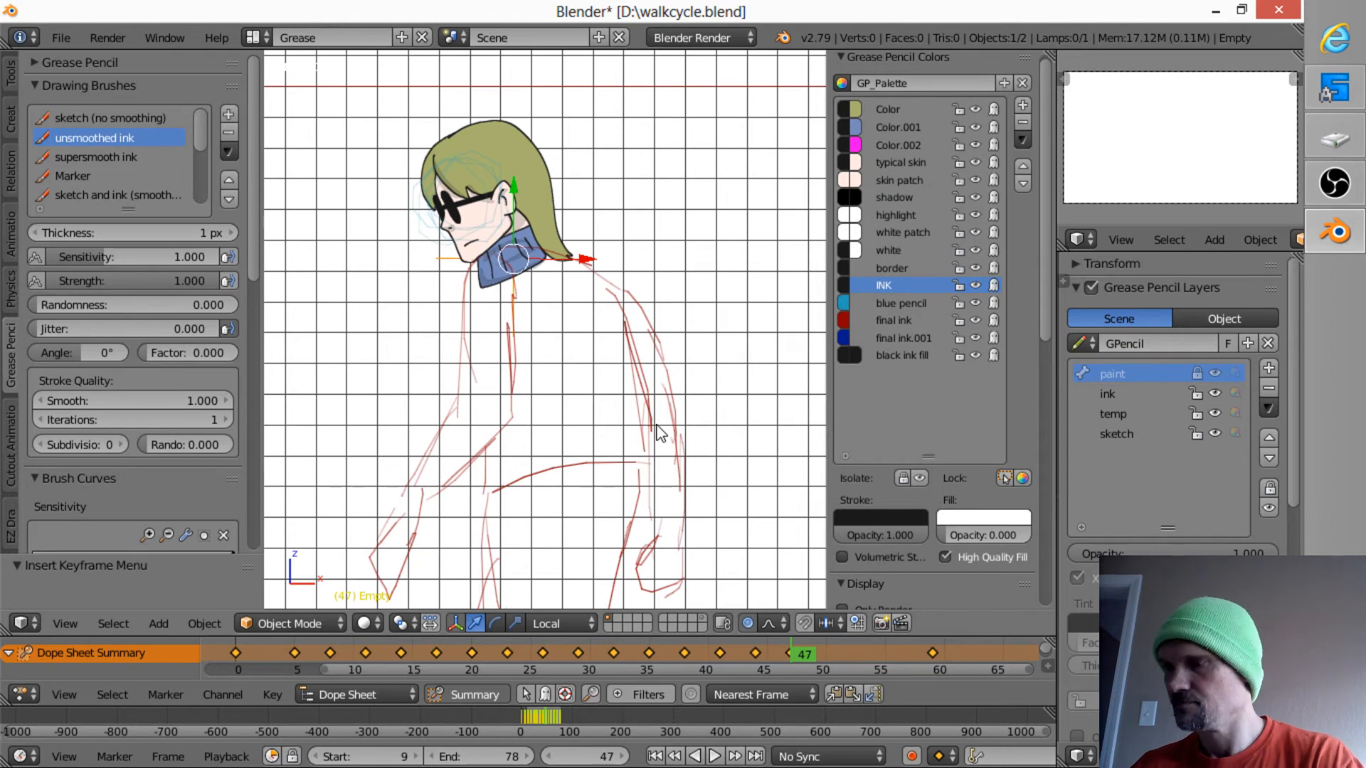
- At frame 50, move the head onto the sketched neck, rotate it by about 3.8 degrees, and insert a LocRot keyframe
key("Right")
key("Right")
key("Right")
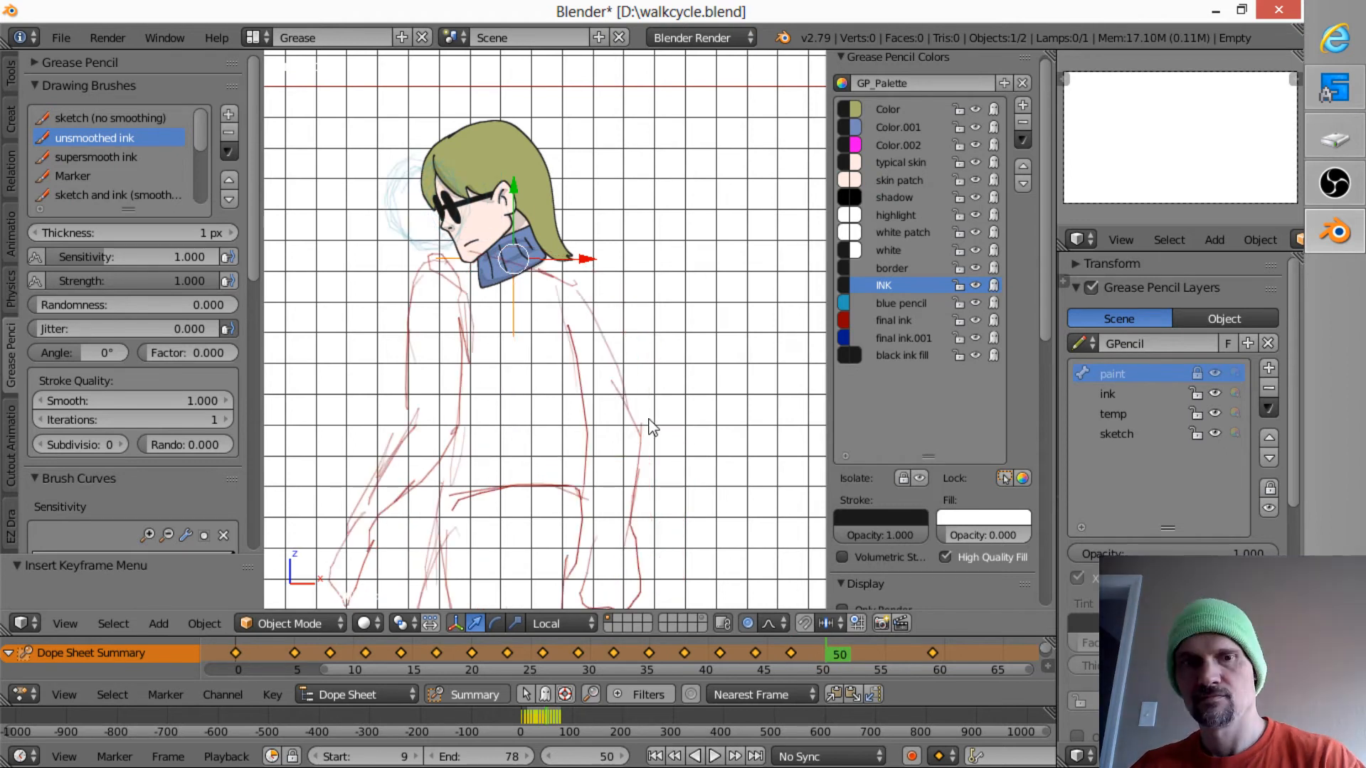
key("g")
left_click(607, 432)
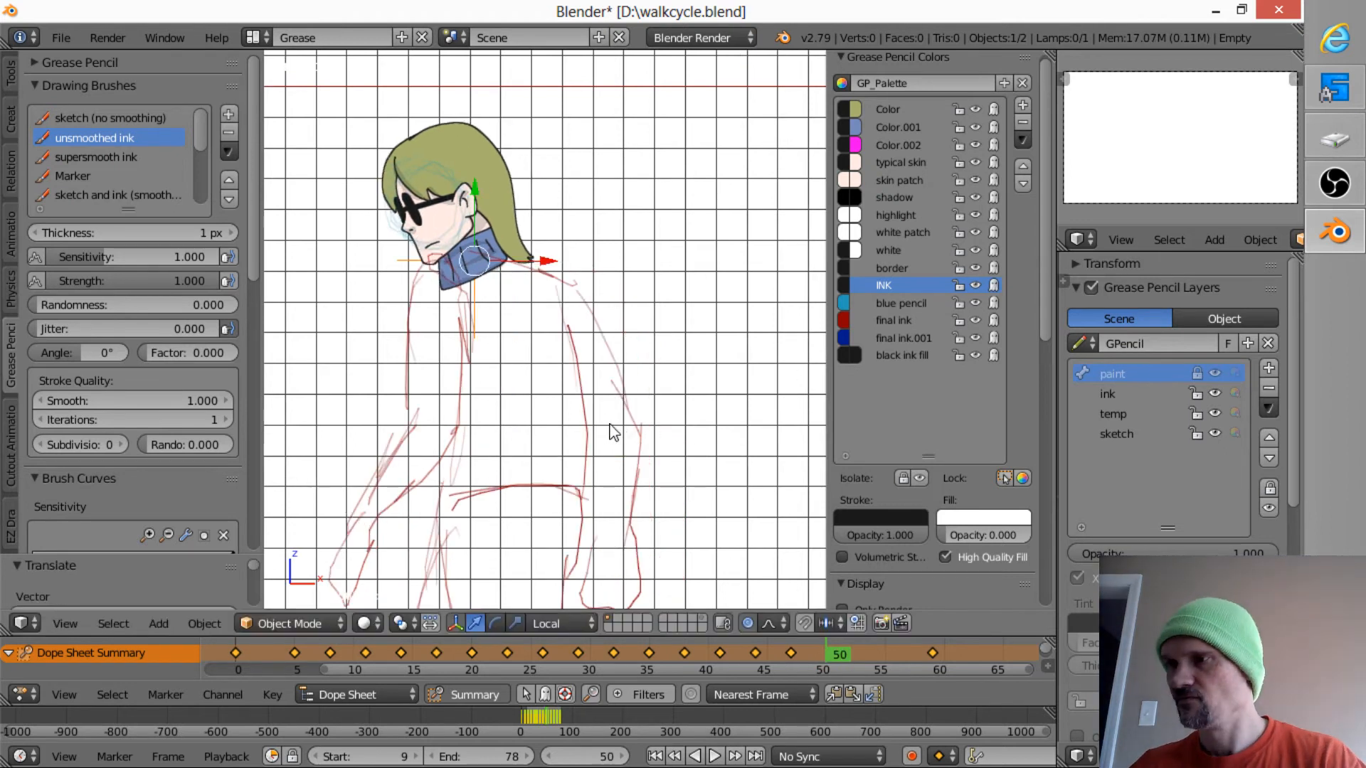
key("r")
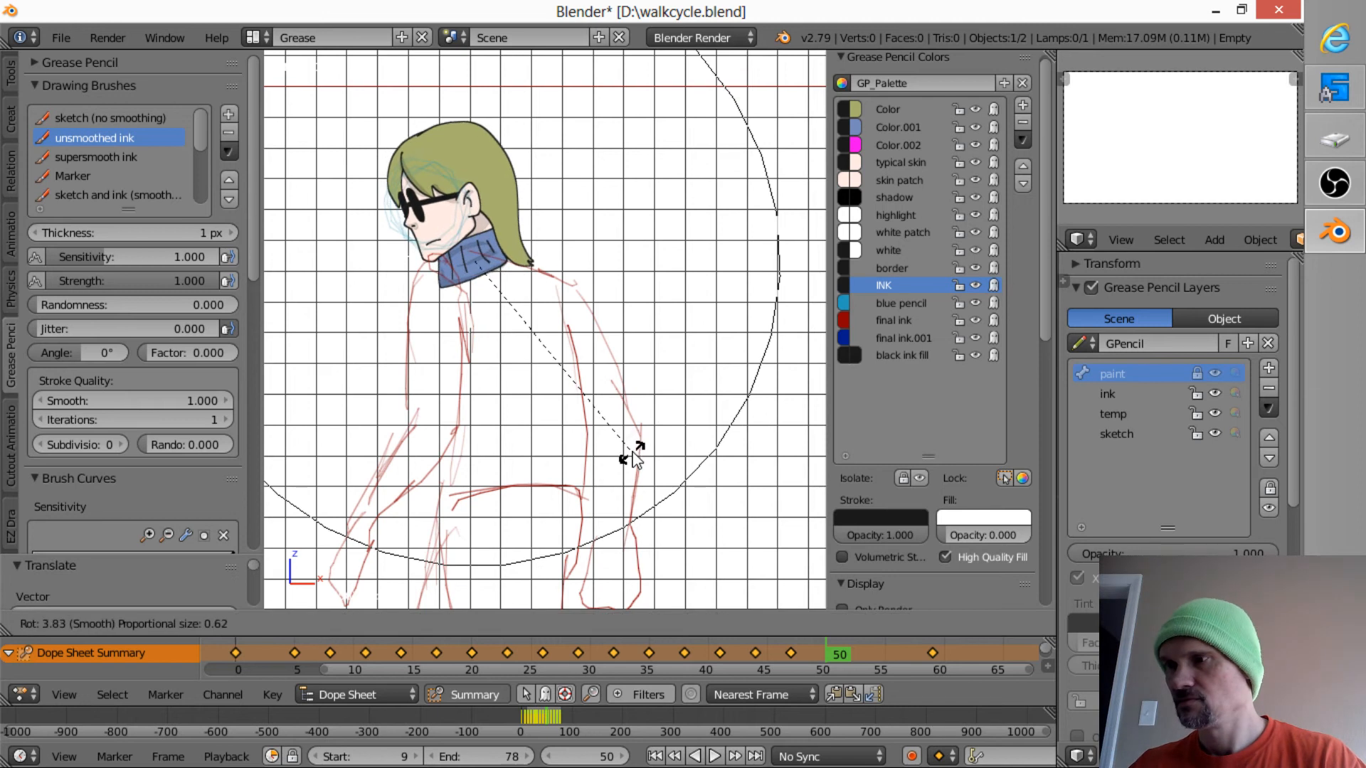
left_click(634, 456)
key("i")
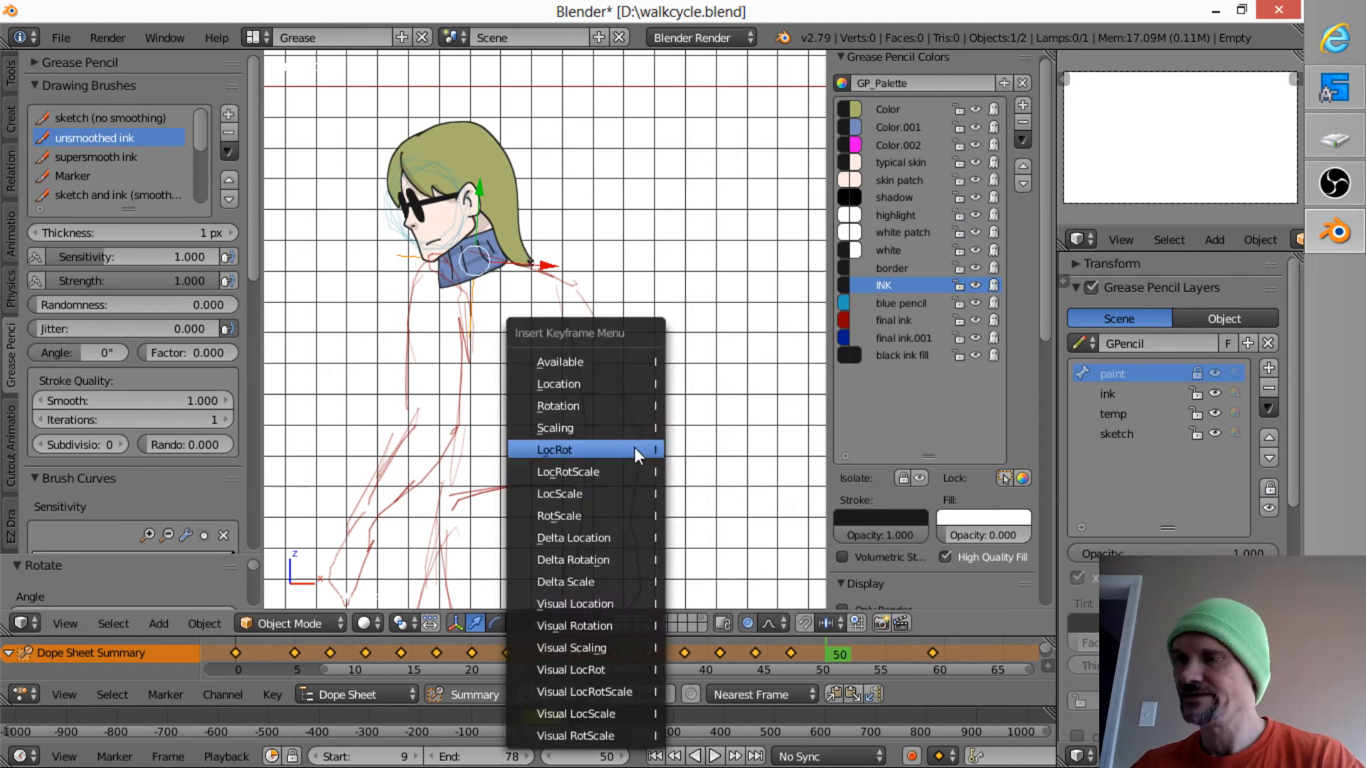
left_click(633, 450)
- At frame 53, move the head by about -0.12 in X and -0.008 in Z onto the sketched body
key("Right")
key("Right")
key("Right")
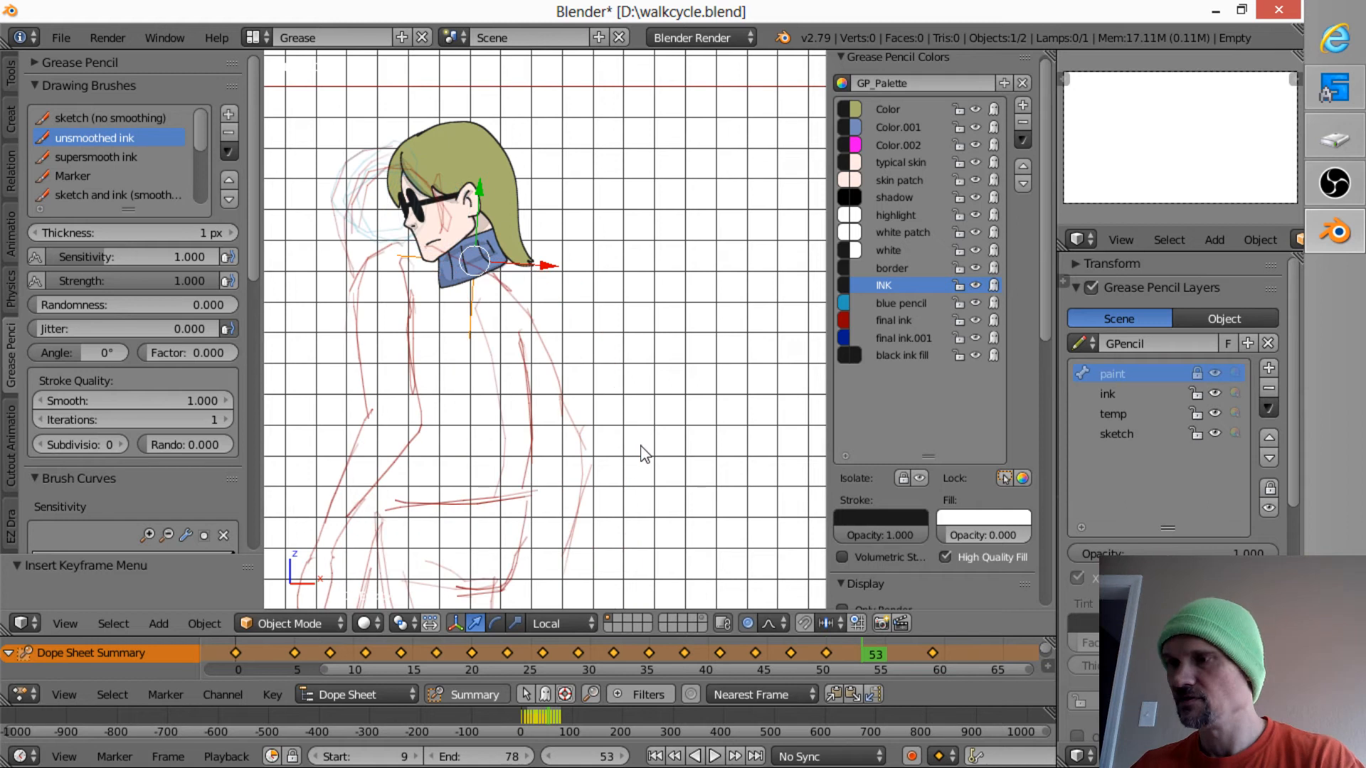
key("g")
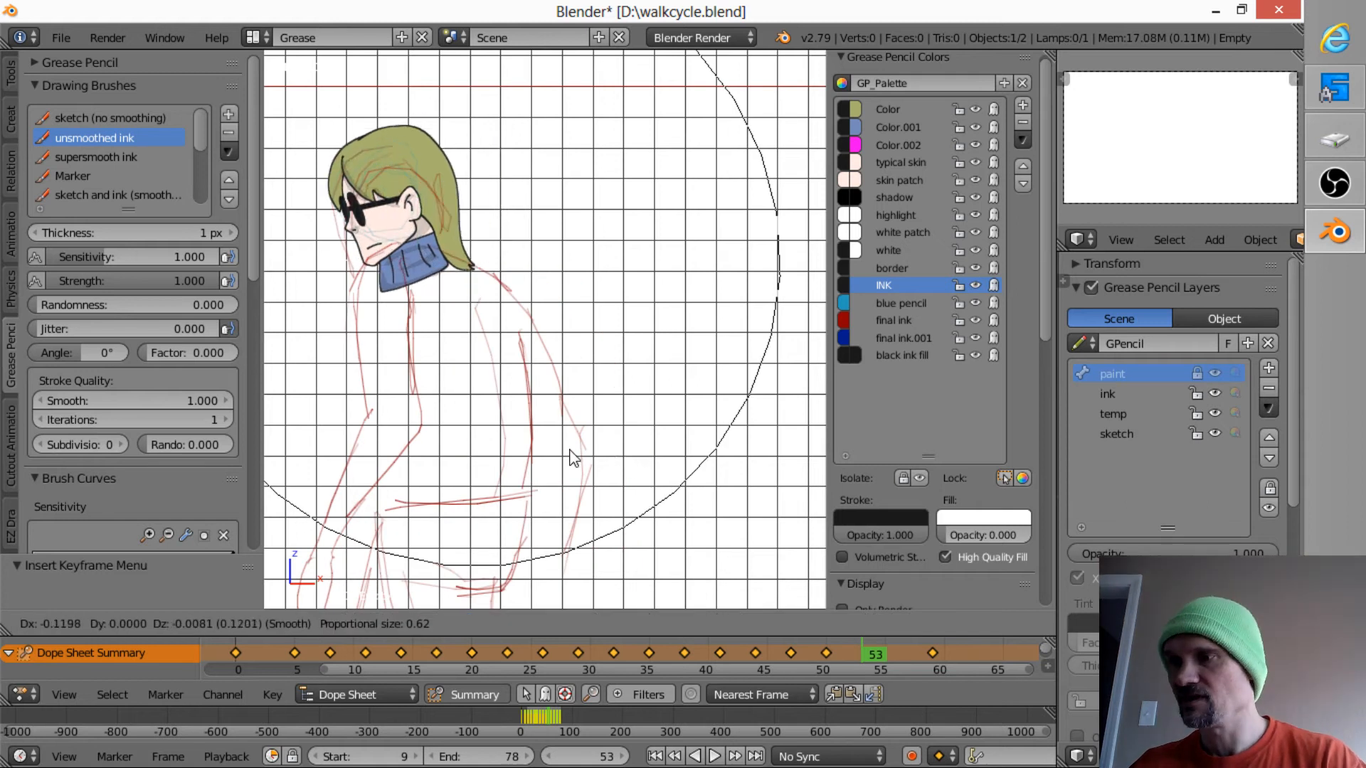
left_click(574, 454)
- Fine-tune the head's rotation and position at frame 53 to match the sketch, and insert a LocRot keyframe
key("r")
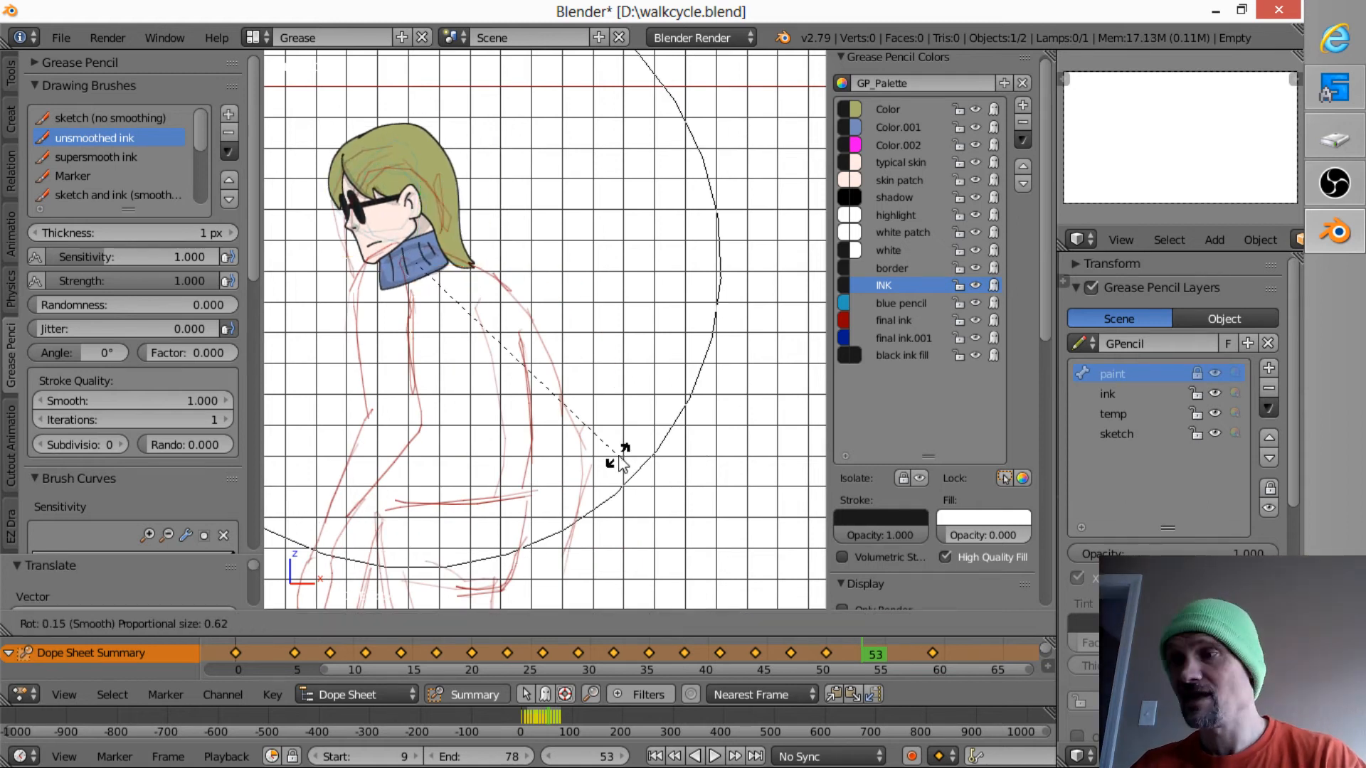
left_click(614, 468)
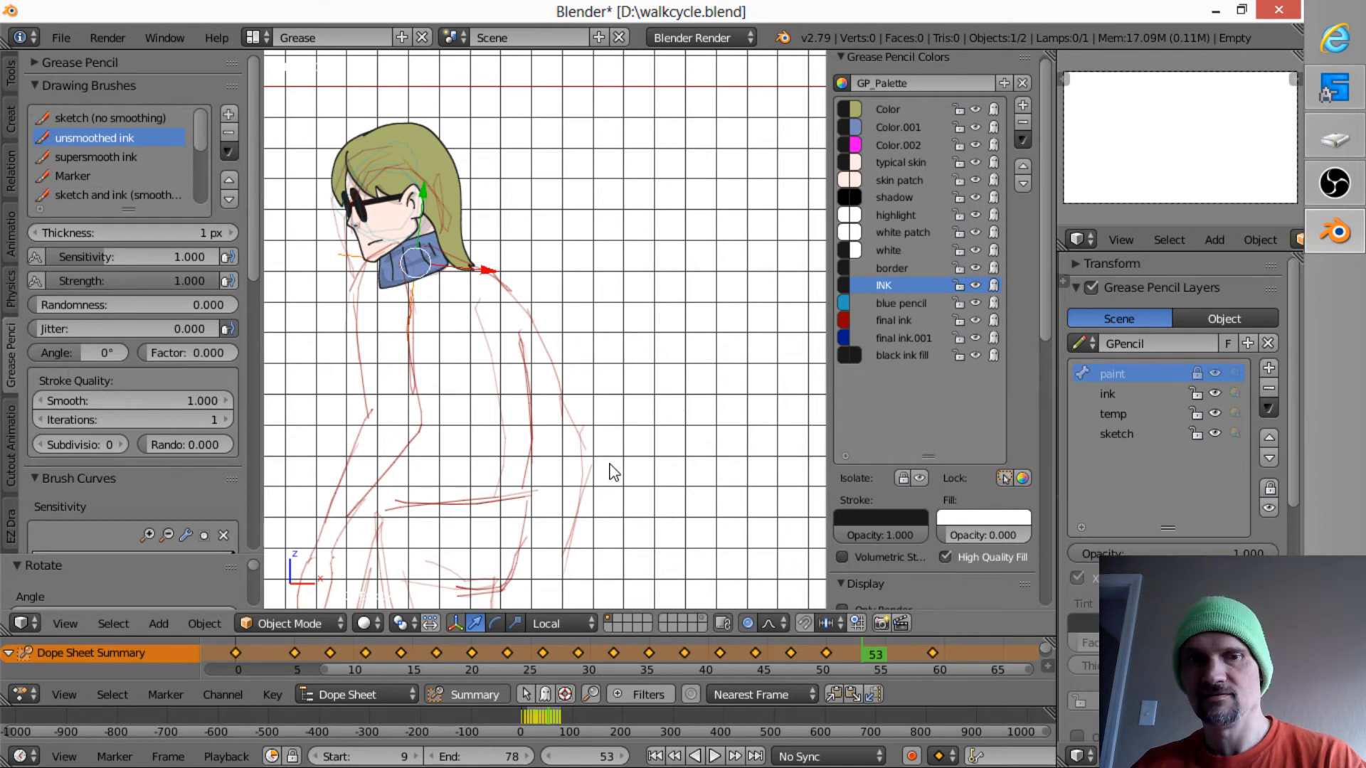
key("g")
left_click(608, 473)
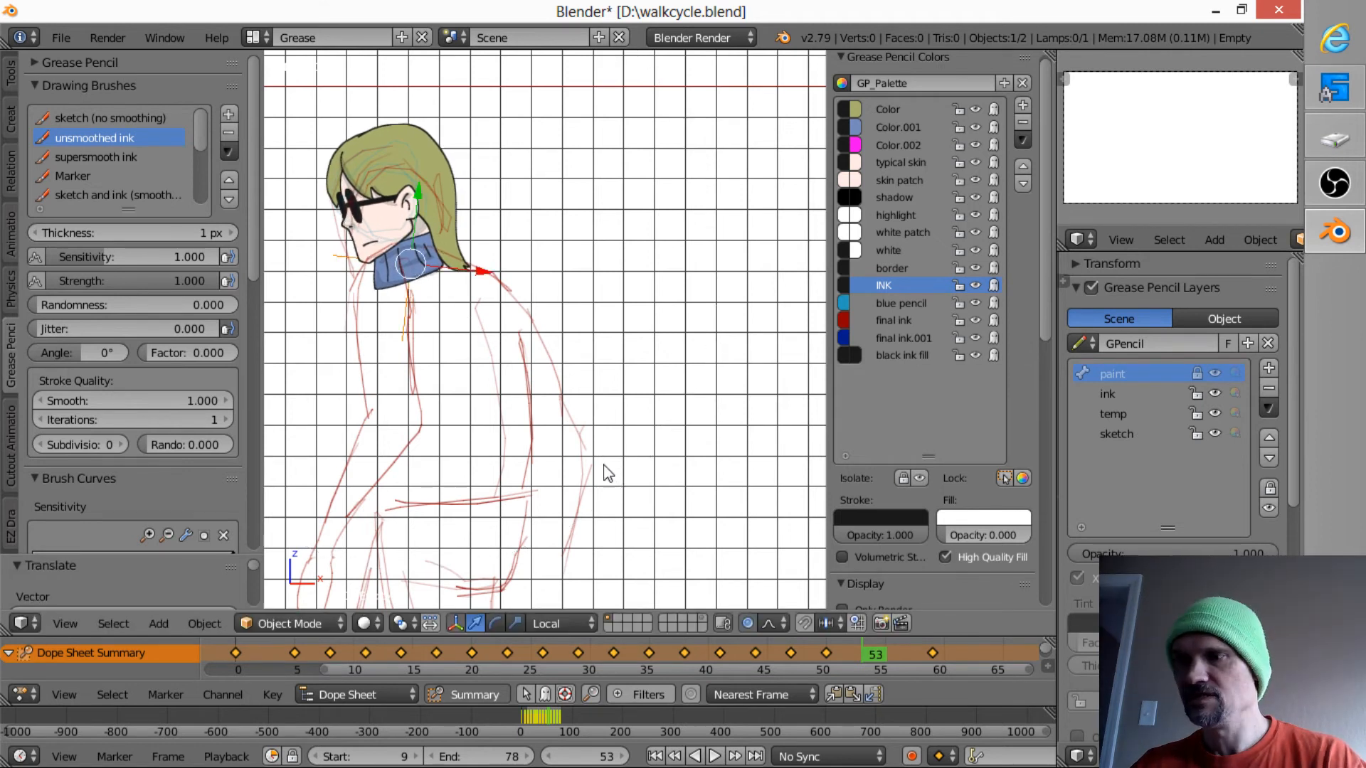
key("i")
left_click(603, 461)
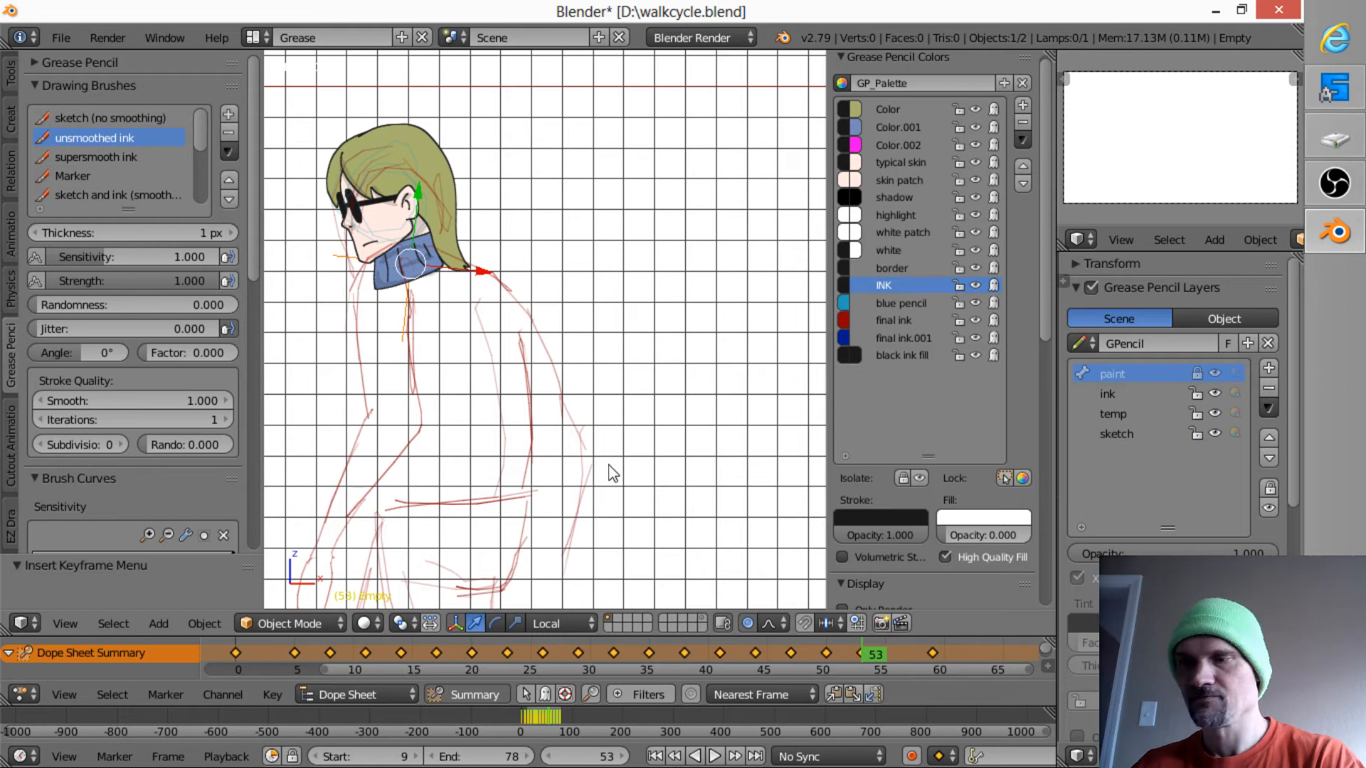
- At frame 56, move the head onto the sketched neck, rotate it by about -3.5 degrees, and insert a LocRot keyframe
key("Right")
key("Right")
key("Right")
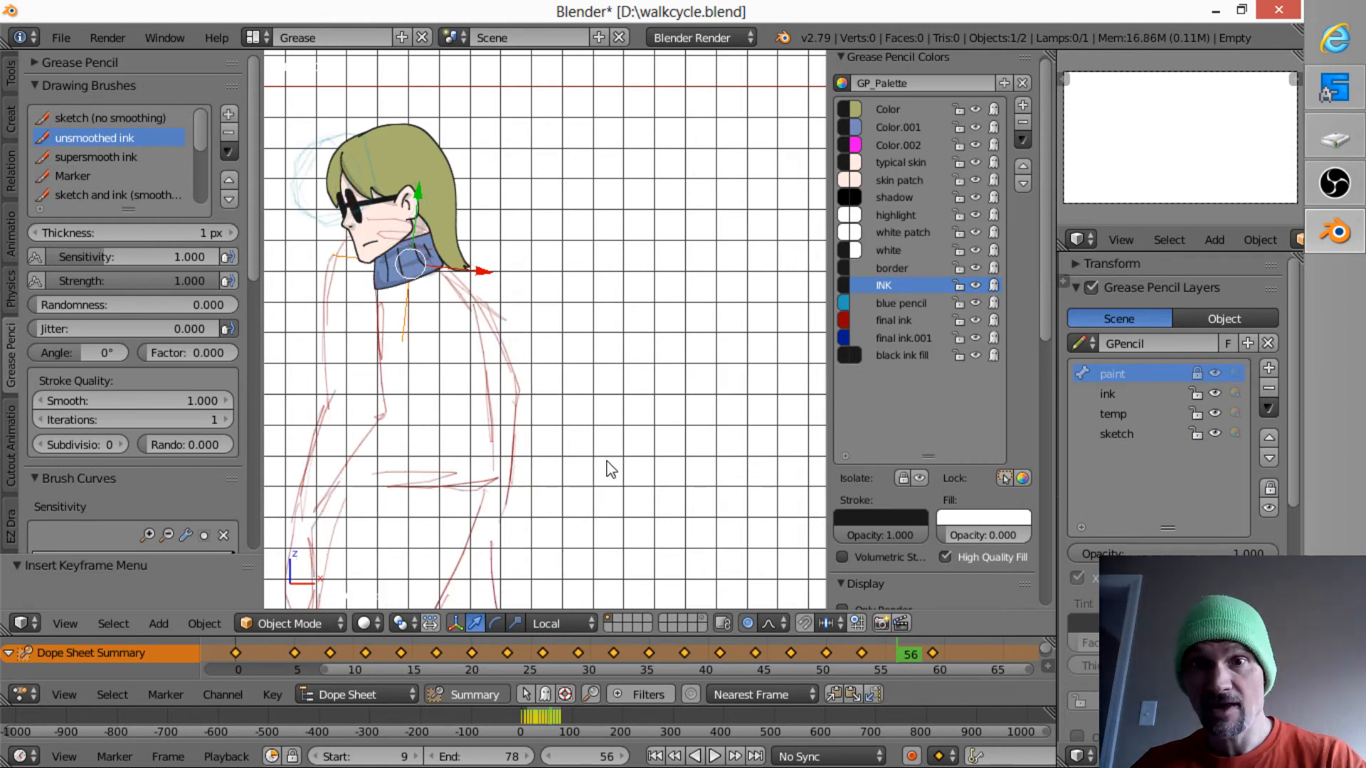
key("g")
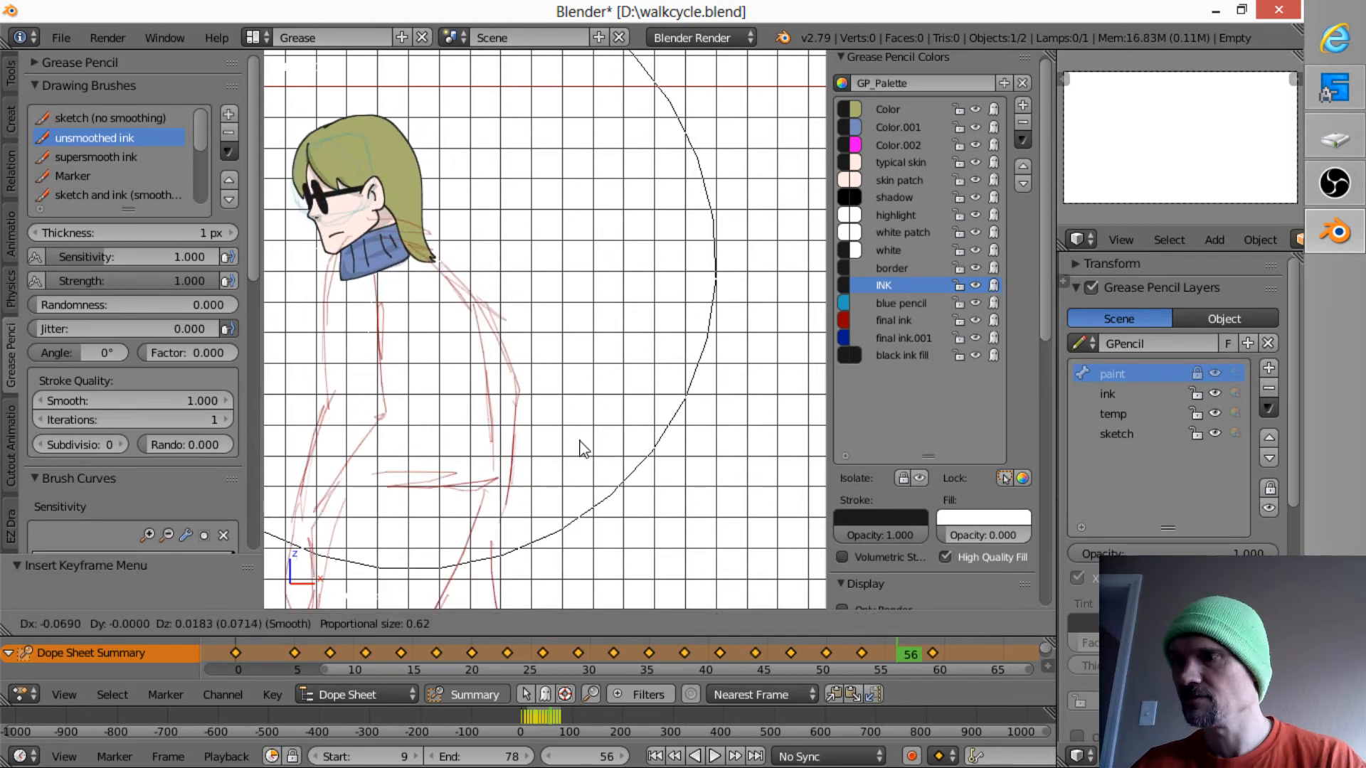
left_click(587, 453)
key("r")
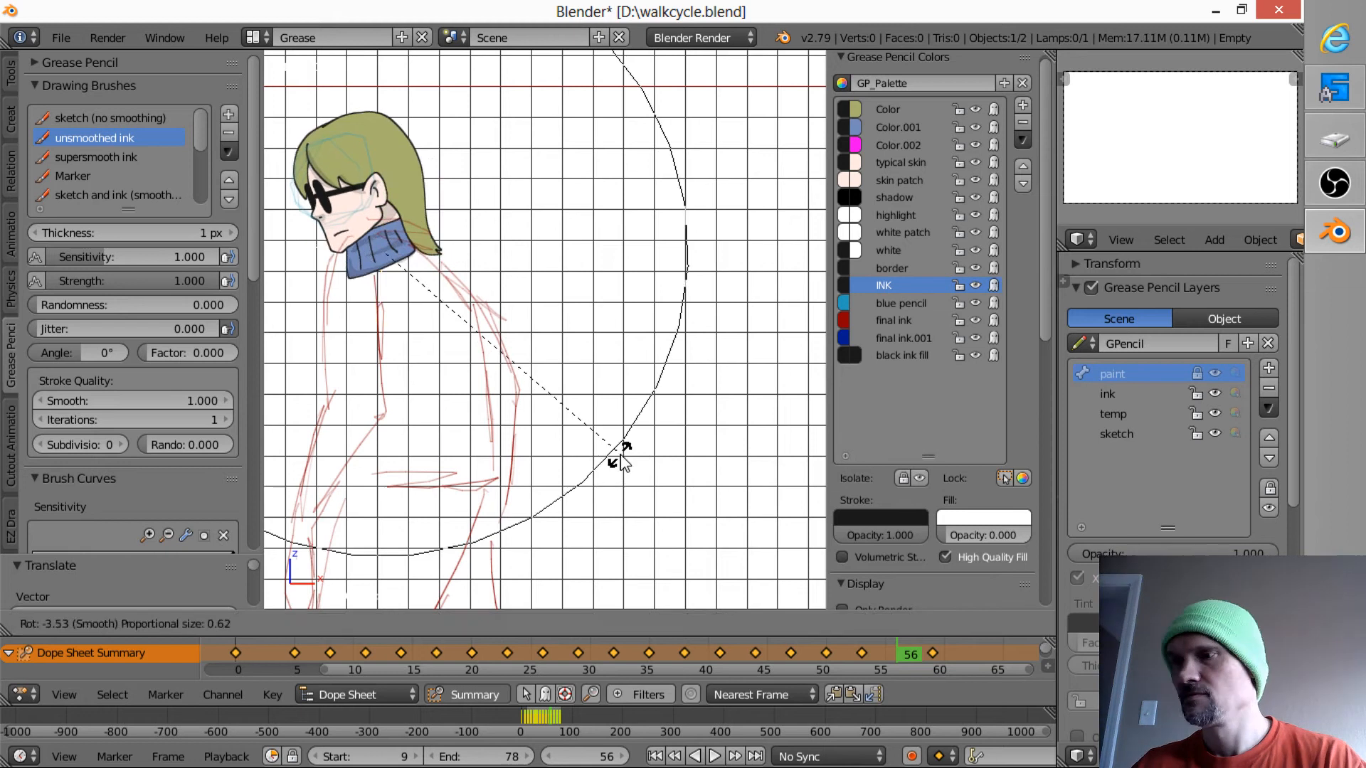
left_click(619, 461)
key("i")
left_click(616, 458)
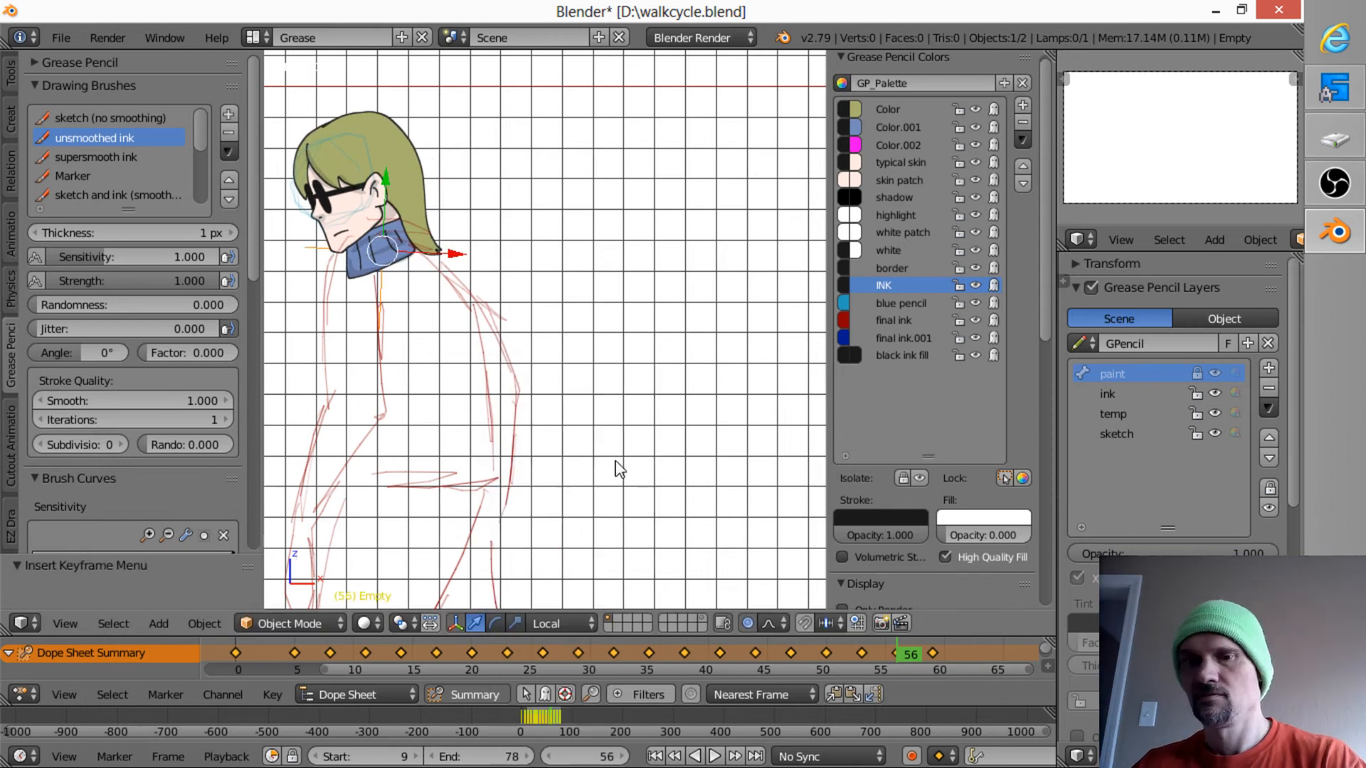
- Skip past the existing keyframe at frame 59 to the drawing at frame 62 and move the head onto its sketched shoulders
key("Up")
middle_click_drag(509, 443, 666, 454, "shift")
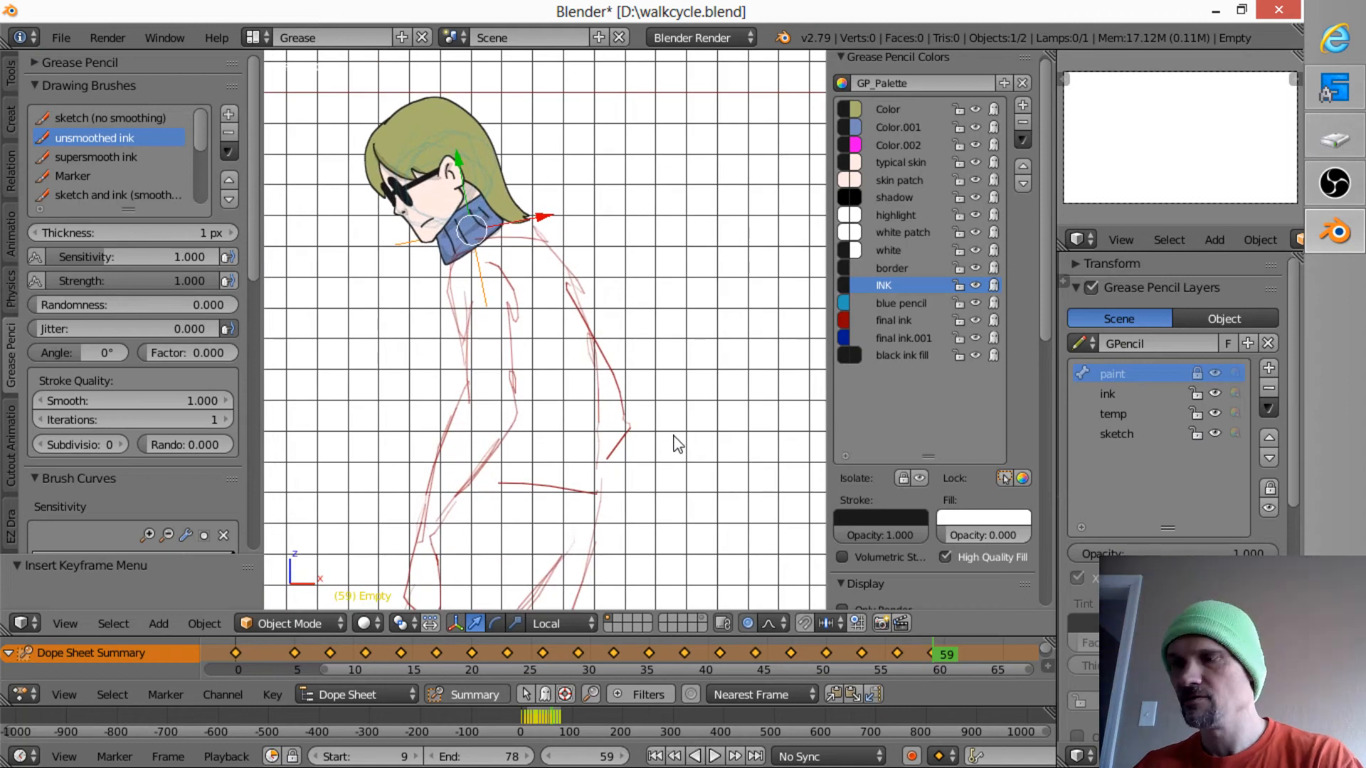
key("Up")
key("Down")
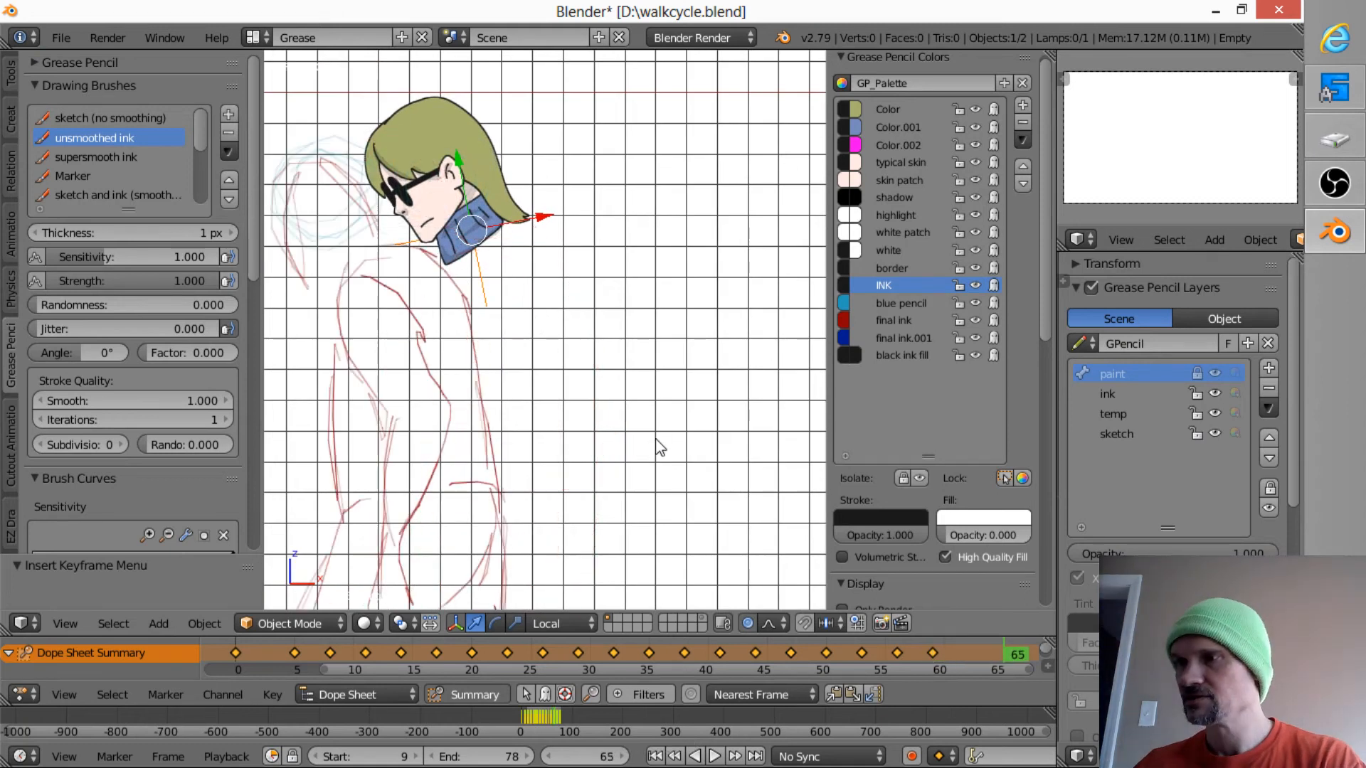
key("Up")
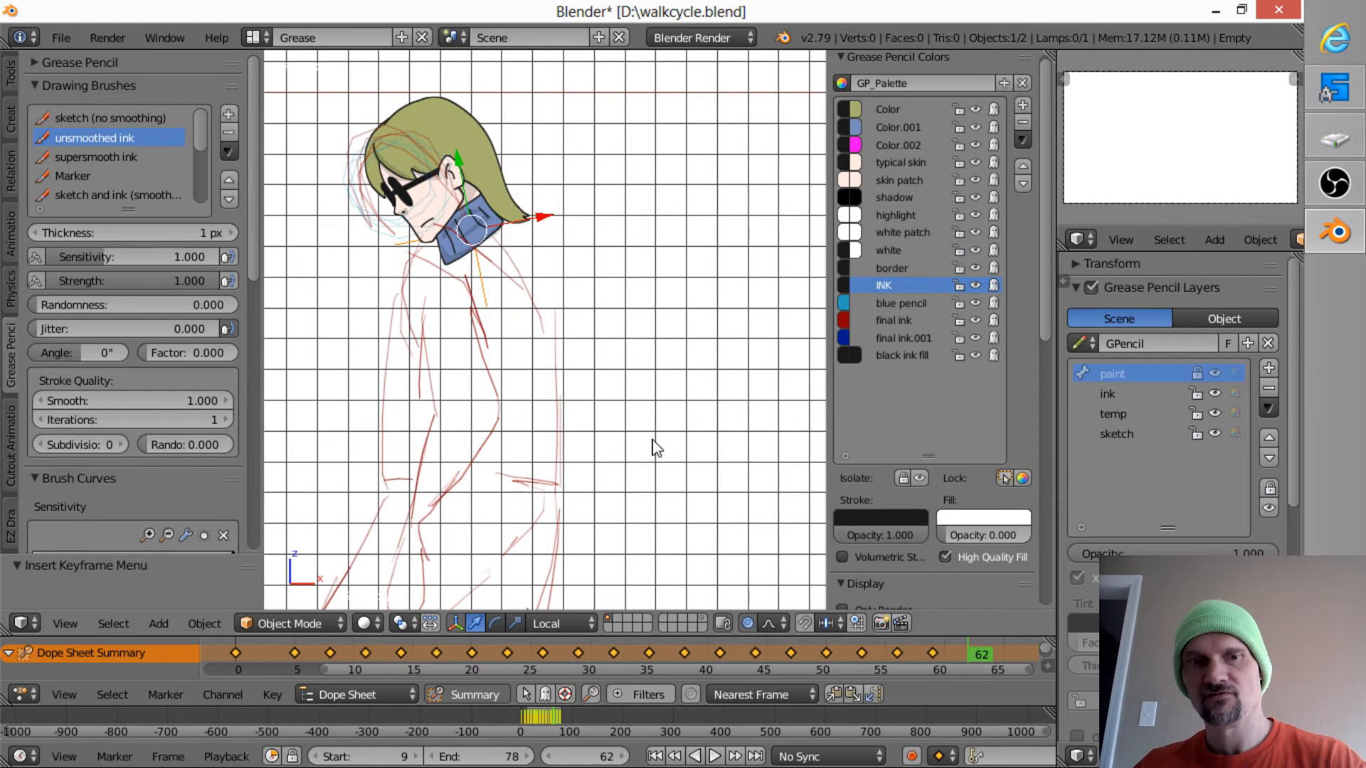
key("g")
left_click(639, 450)
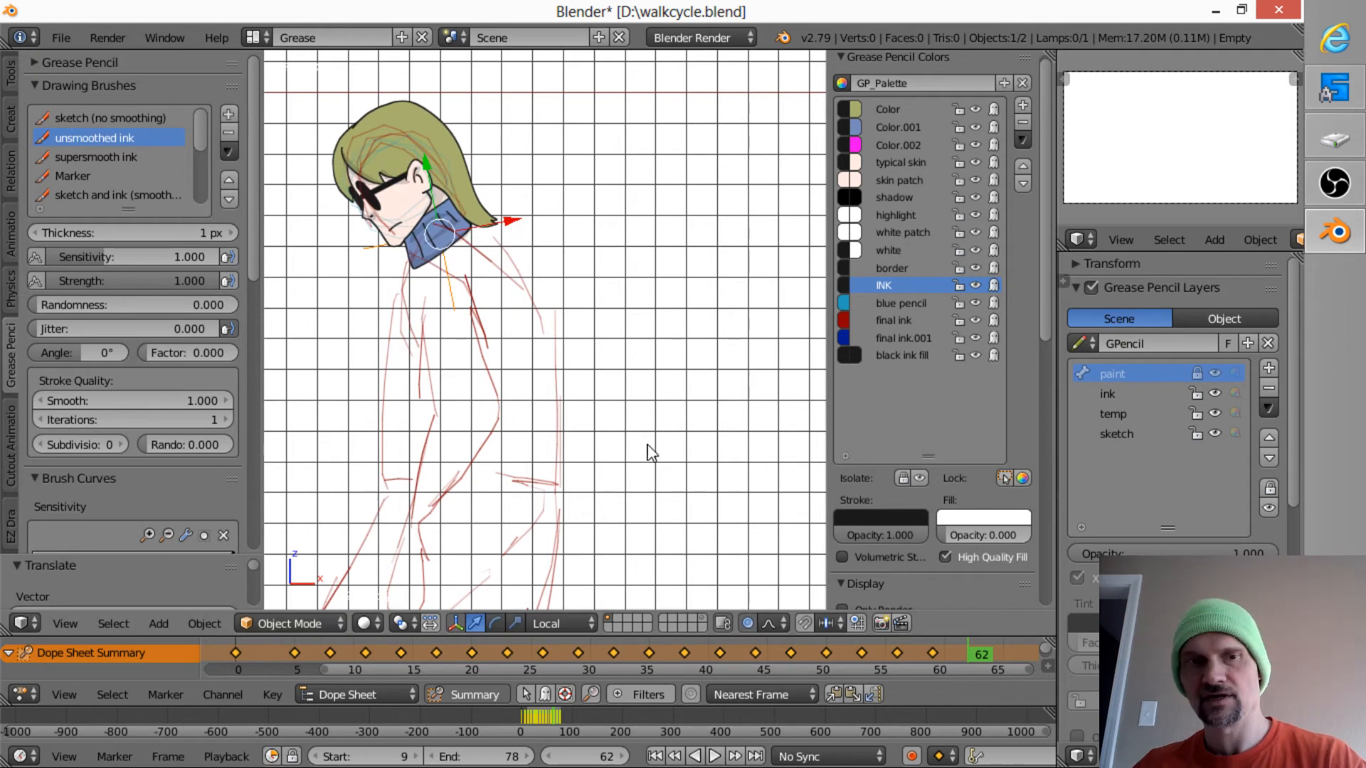
- Rotate the head slightly at frame 62, nudge it onto the sketched neck, and insert a LocRot keyframe
key("r")
left_click(632, 475)
key("g")
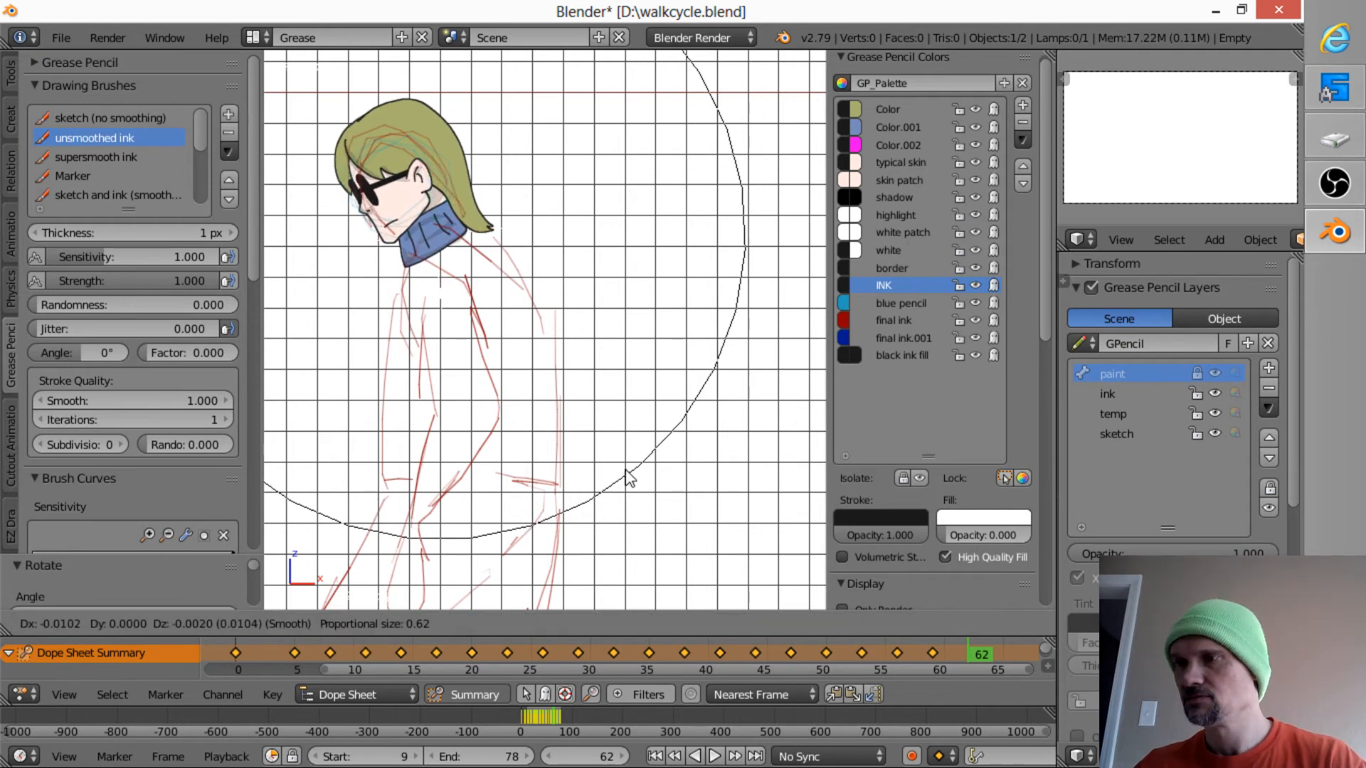
left_click(625, 471)
key("i")
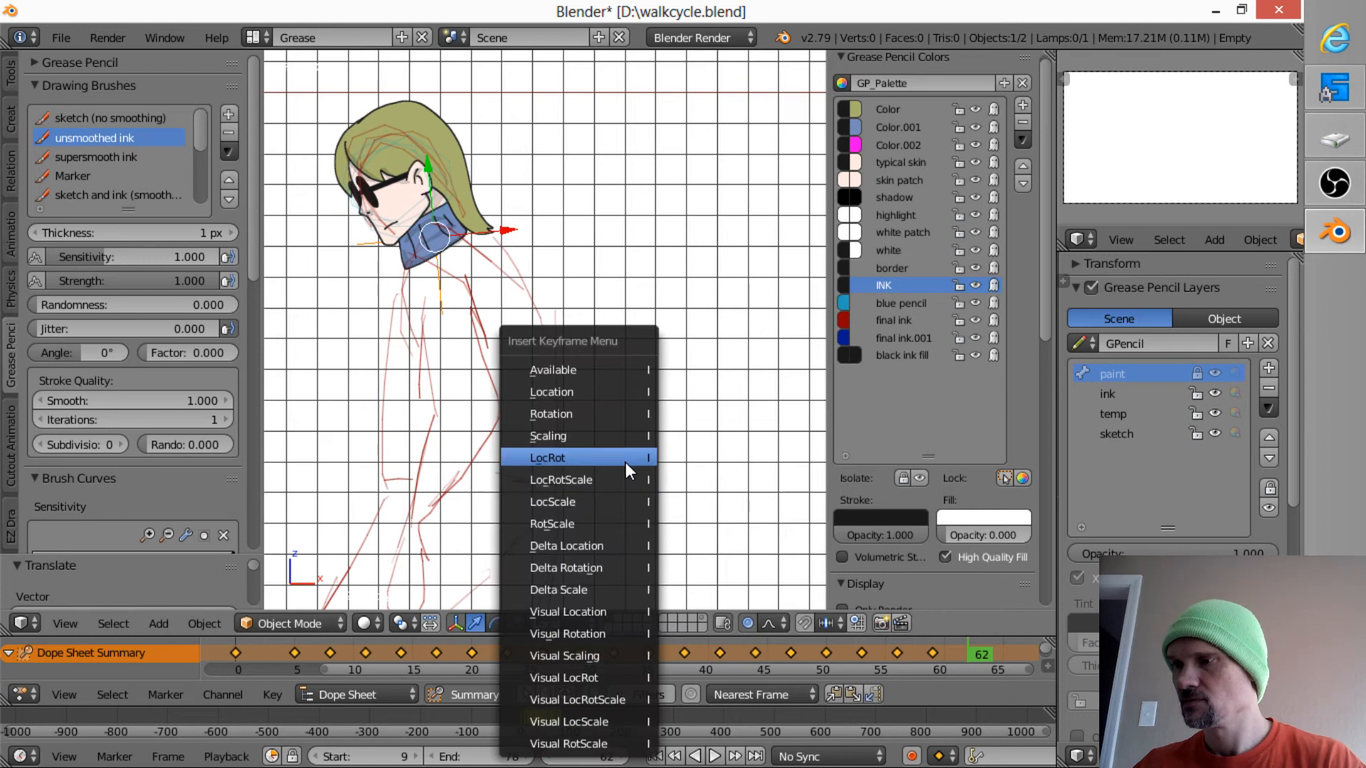
left_click(626, 462)
- At frame 65, move the head down in Z and back in X onto the sketched shoulders
key("Right")
key("Right")
key("Right")
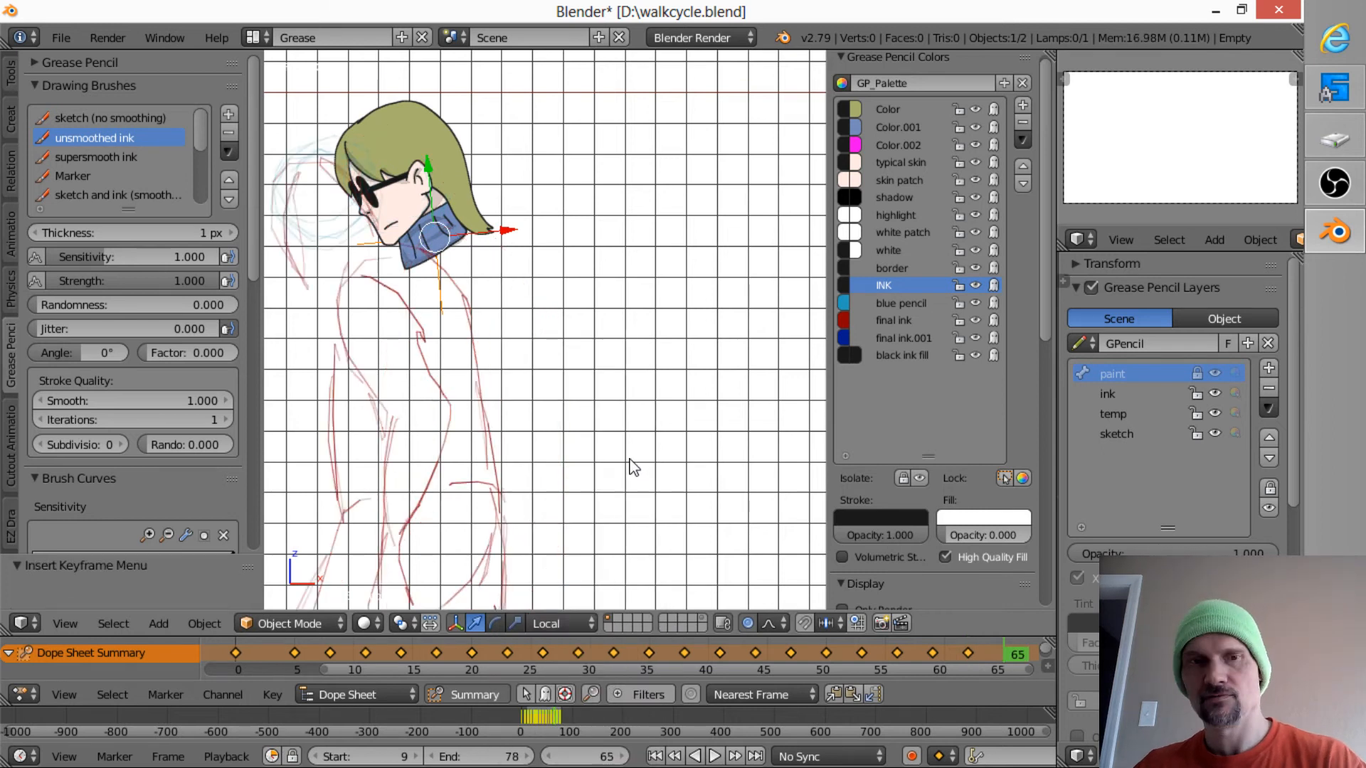
key("g")
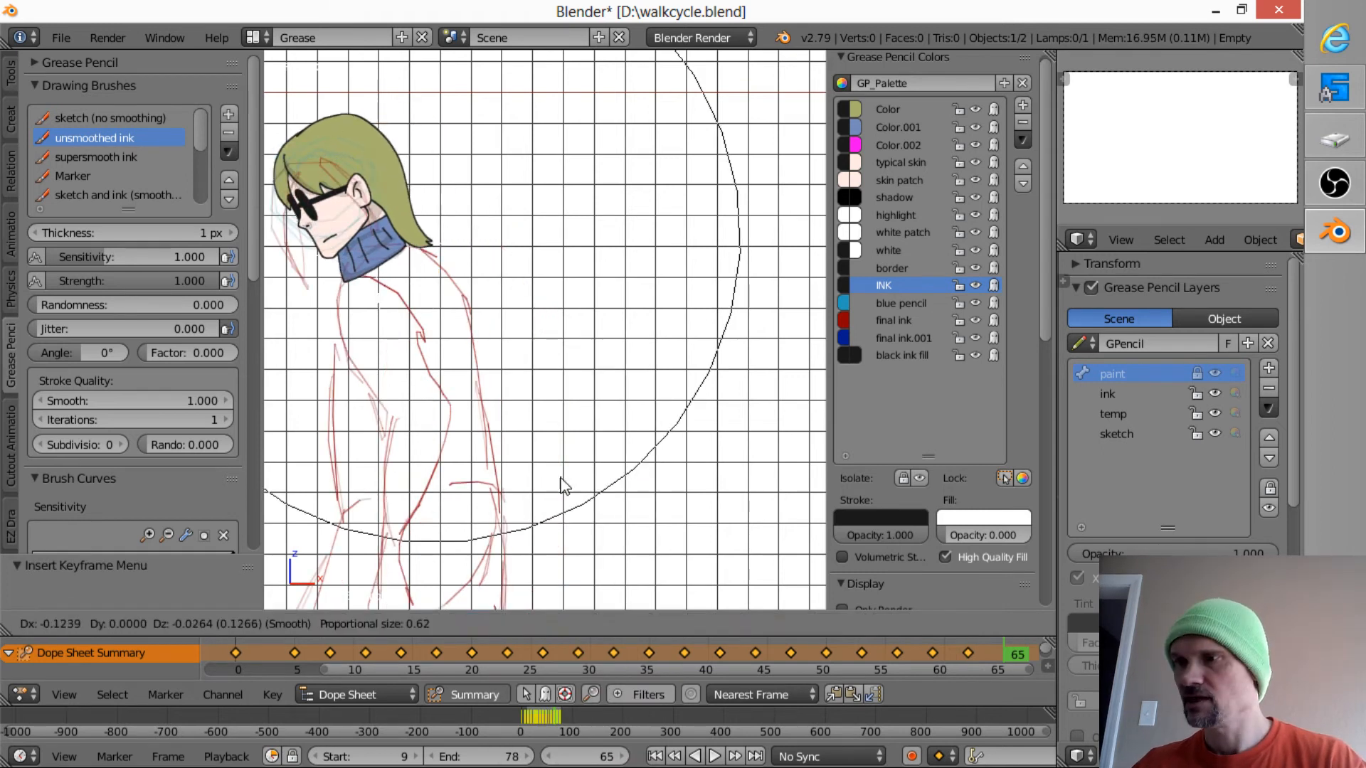
left_click(557, 490)
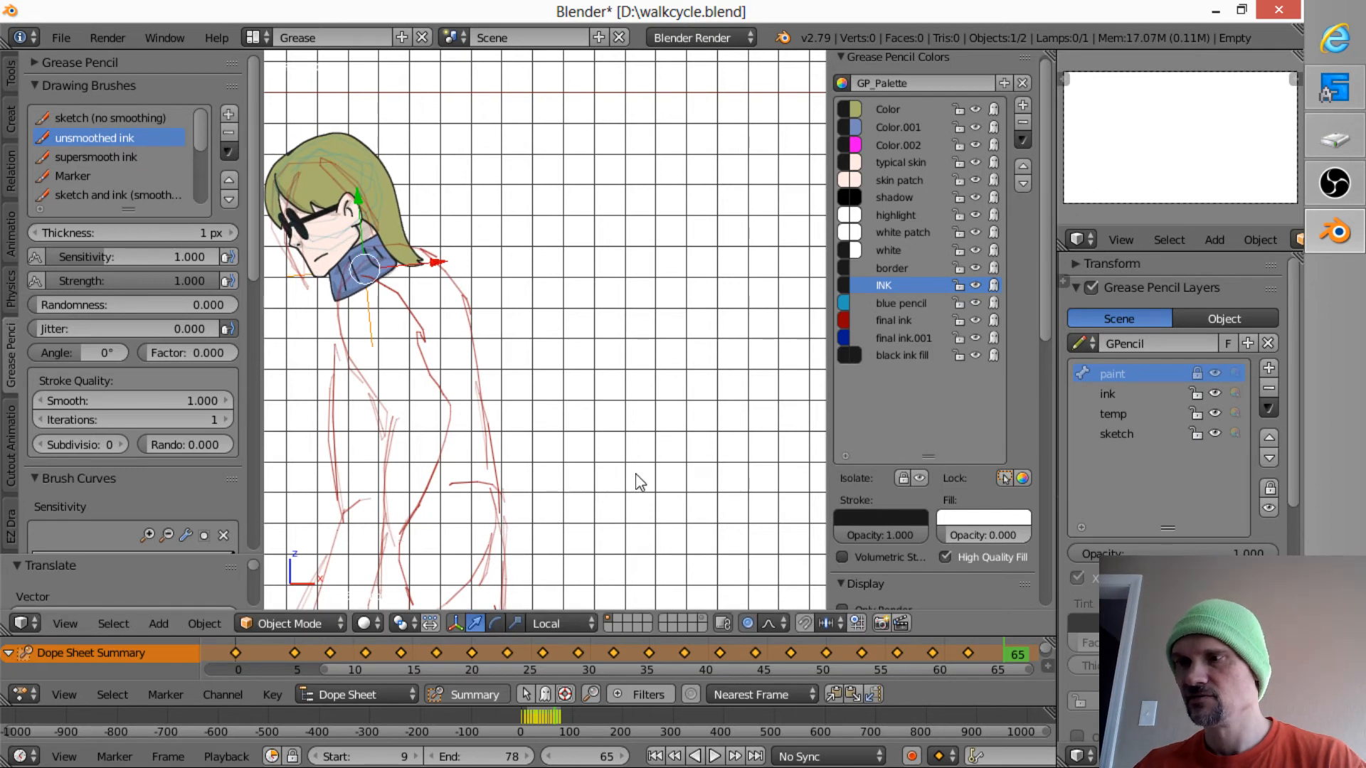
- Rotate the head slightly at frame 65, nudge it onto the sketched neck, and insert a LocRot keyframe
middle_click_drag(638, 464, 719, 457, "shift")
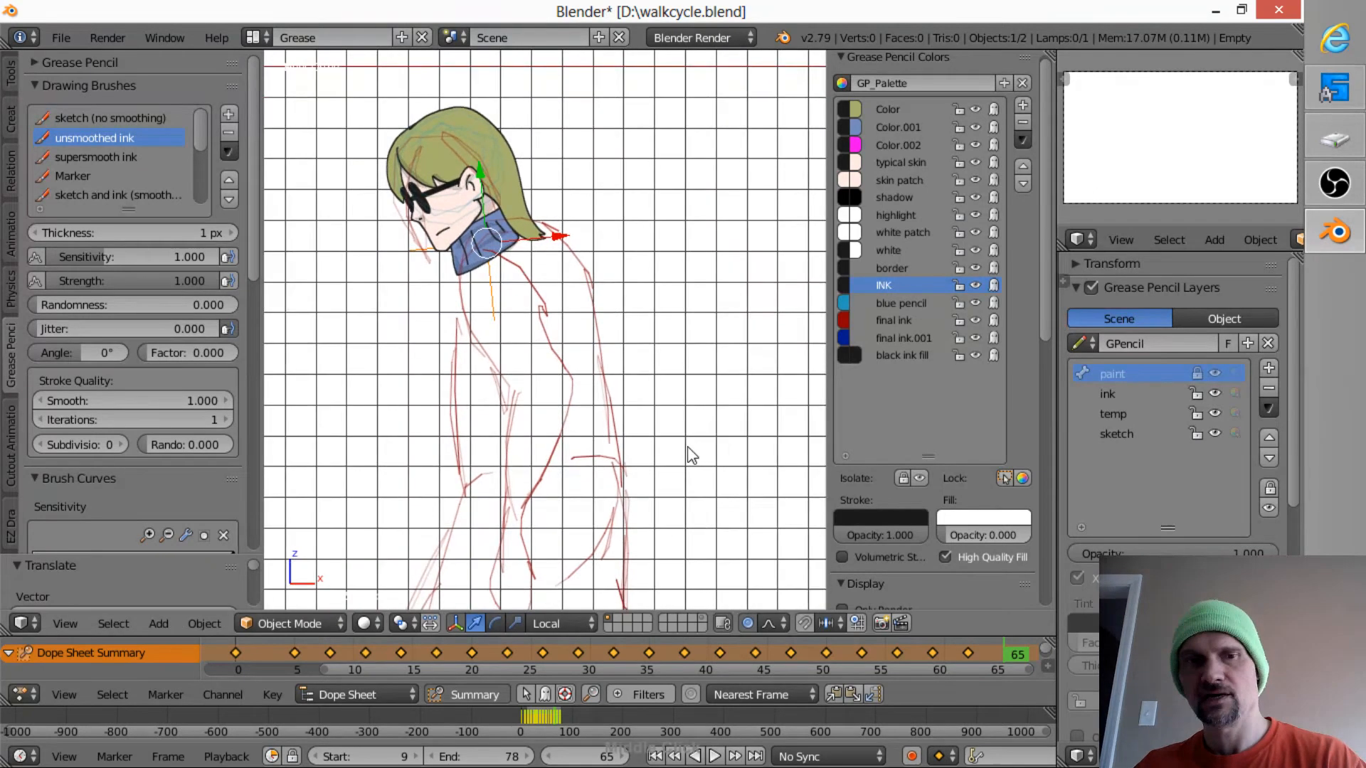
key("r")
left_click(671, 476)
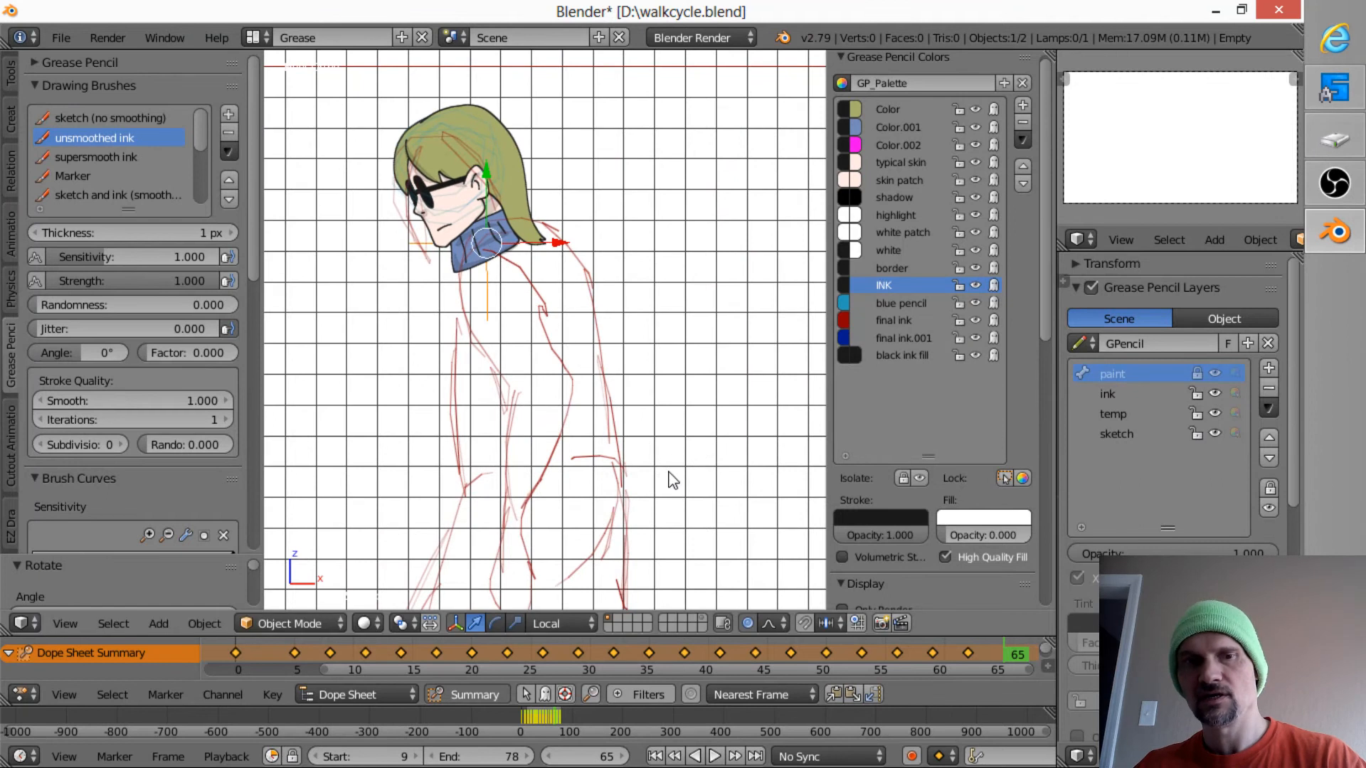
key("g")
left_click(680, 471)
key("i")
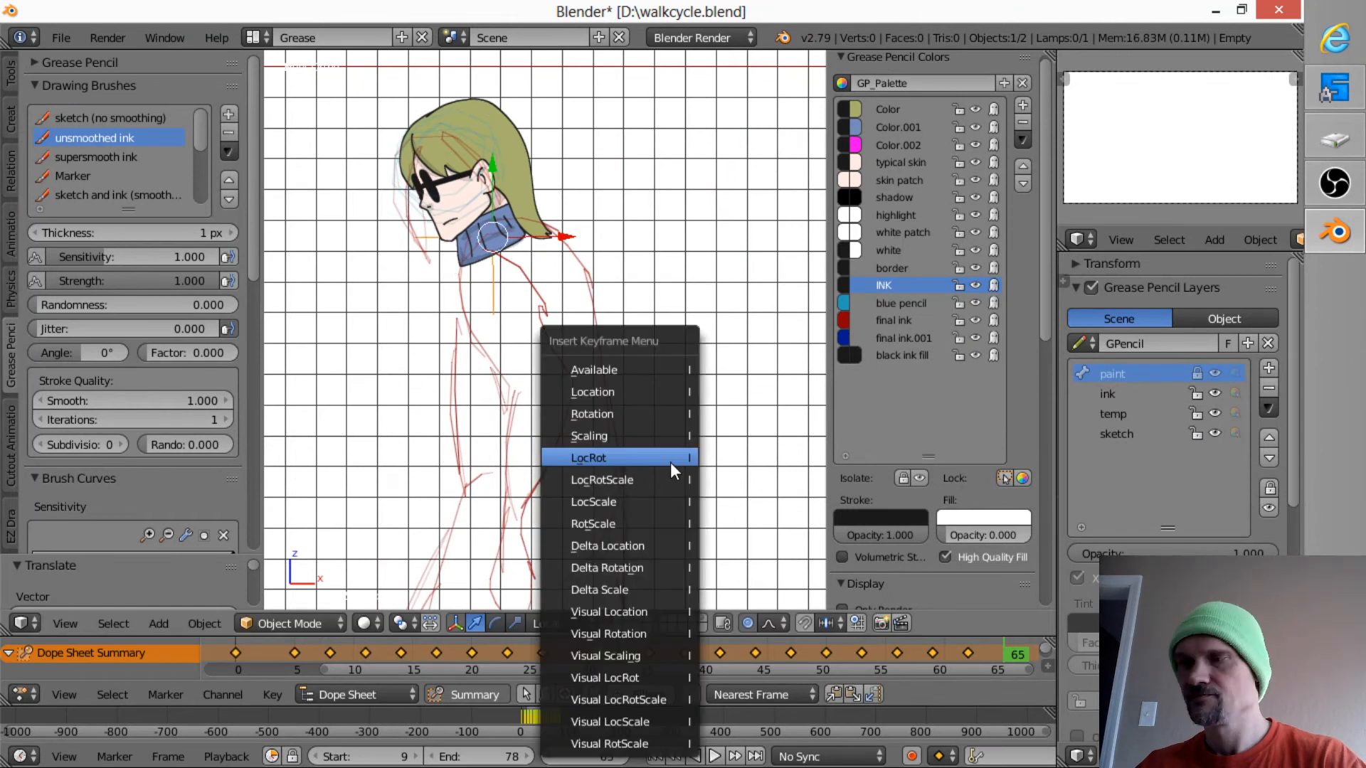
left_click(664, 459)
- At frame 68, move the head back and down onto the sketched shoulders, tilt it slightly, adjust its position, and insert a LocRot keyframe
key("Up")
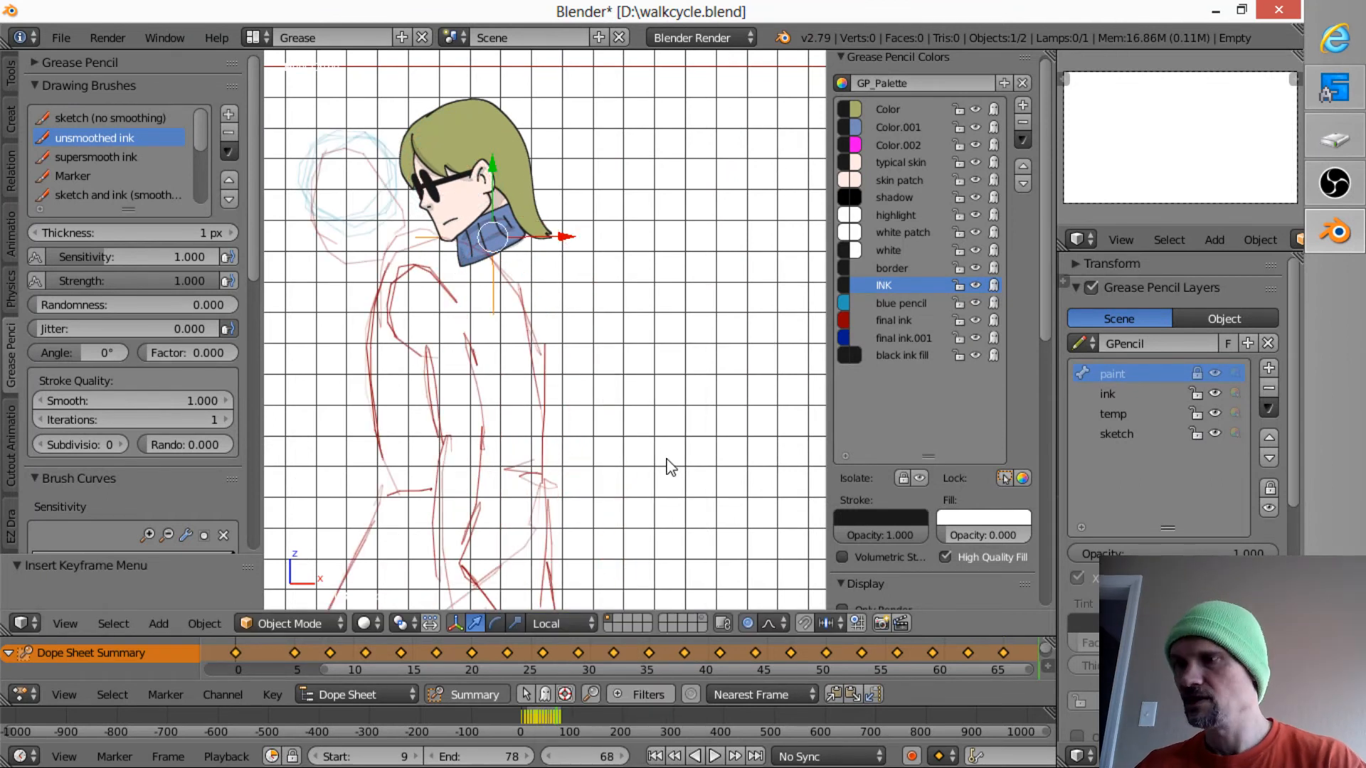
key("g")
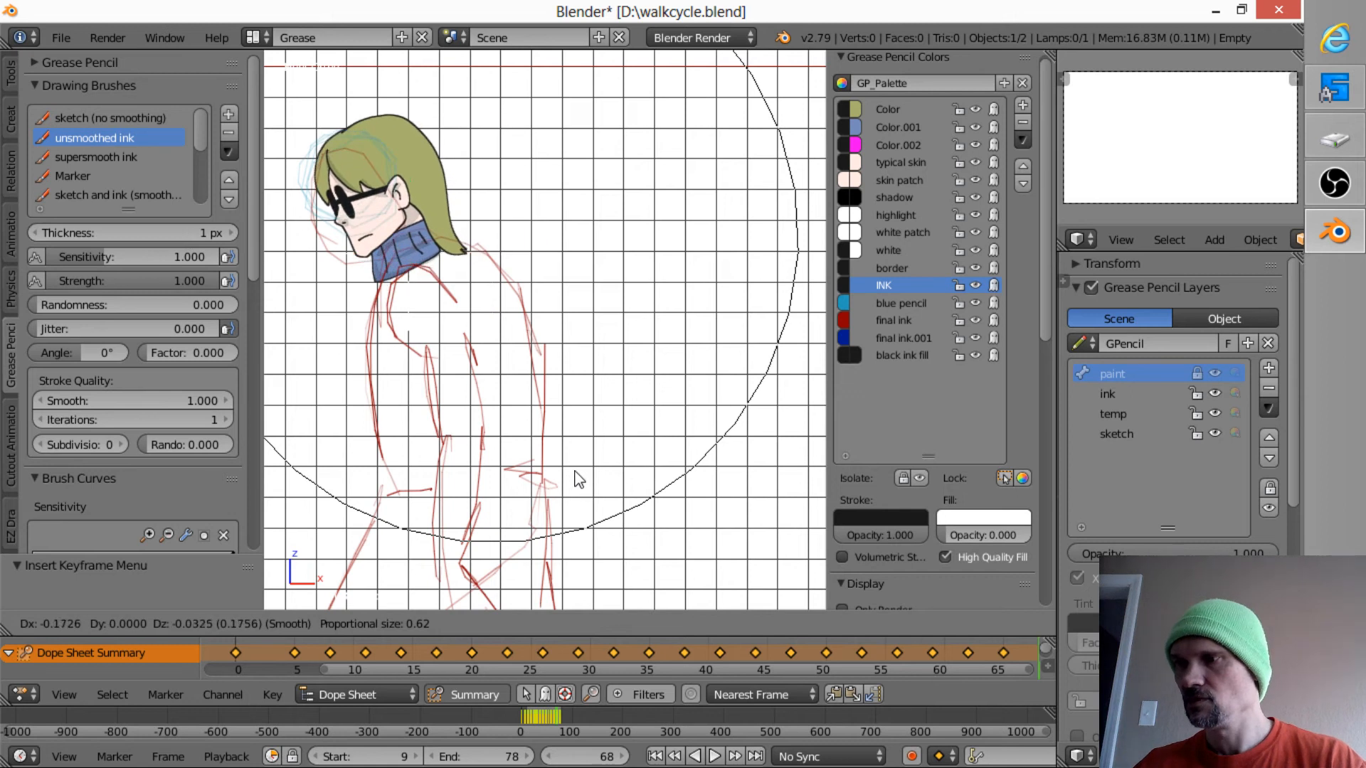
left_click(583, 478)
key("r")
left_click(654, 488)
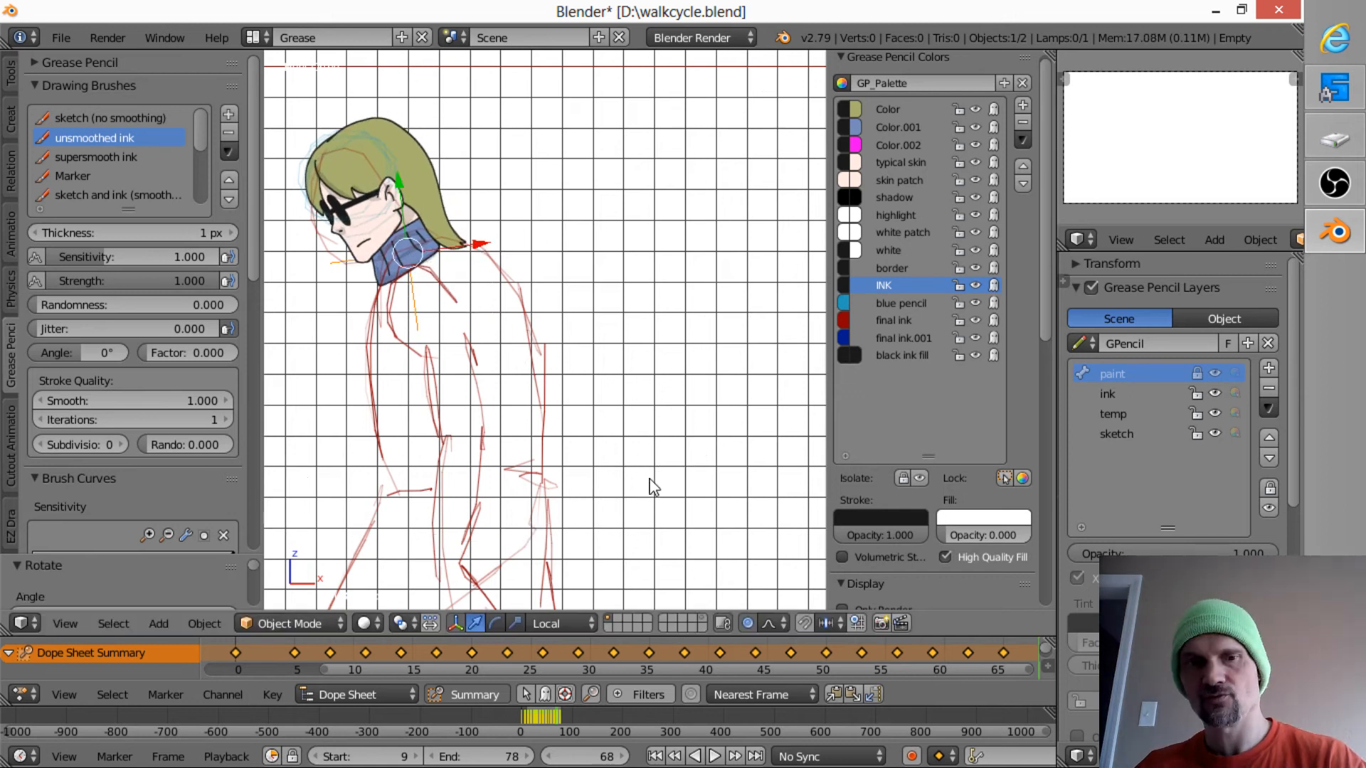
key("g")
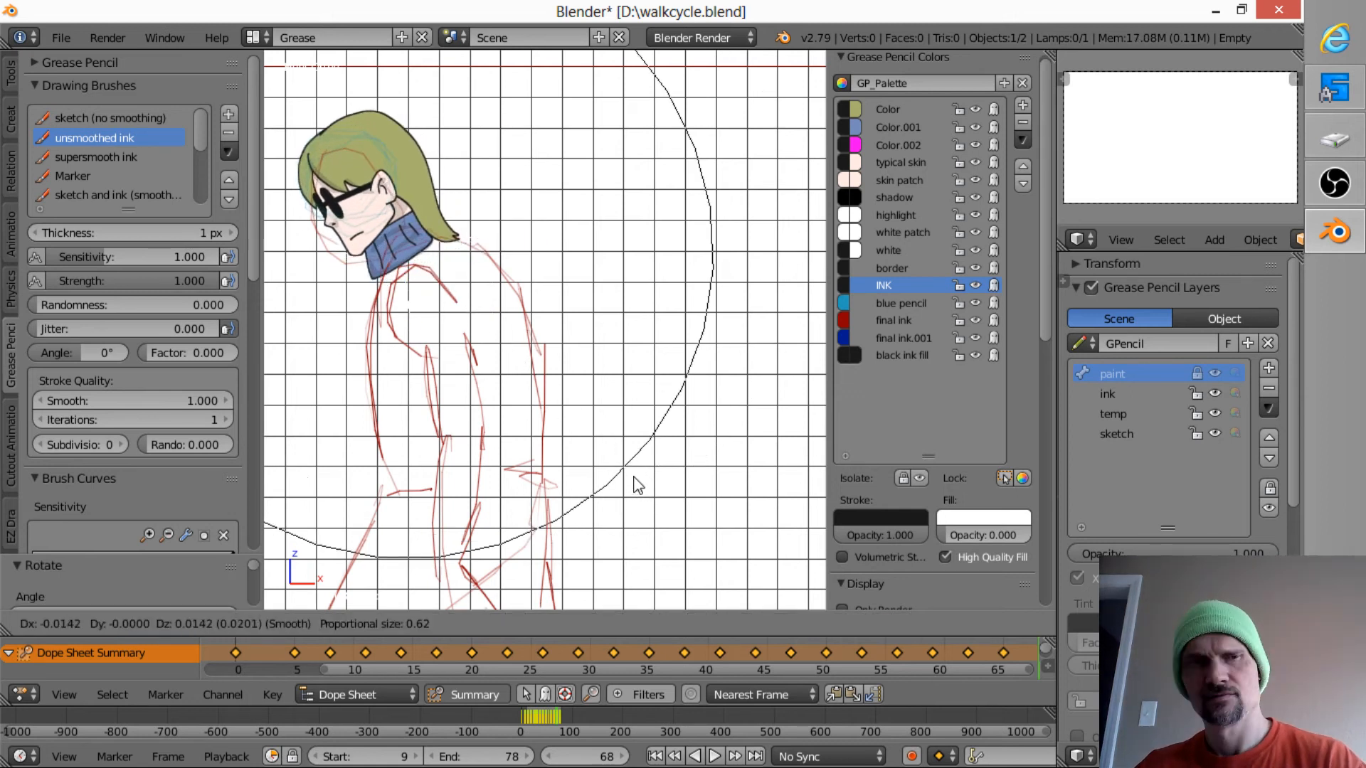
left_click(648, 511)
key("i")
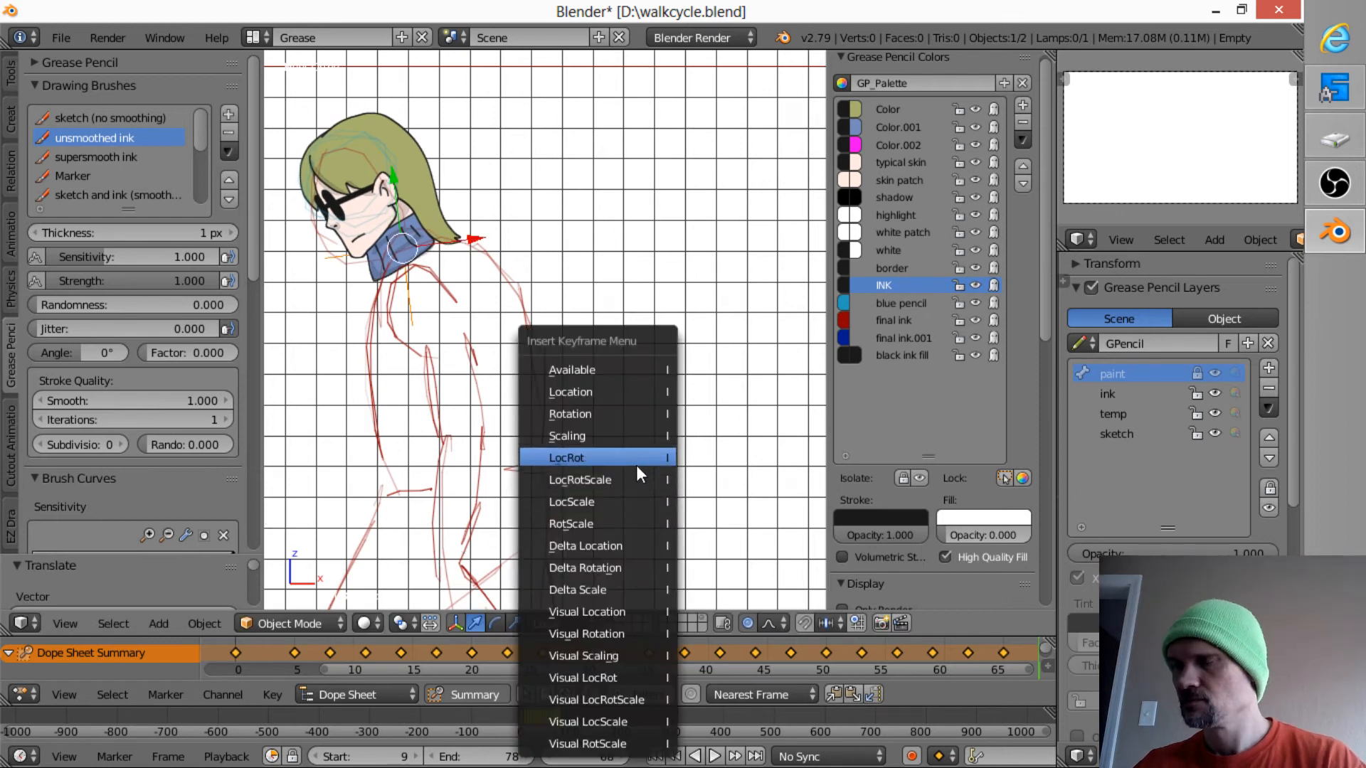
left_click(636, 462)
- At frame 71, move the head back in X and up in Z onto the sketched neck, rotate it slightly, and insert a LocRot keyframe
middle_click_drag(534, 427, 720, 415, "shift")
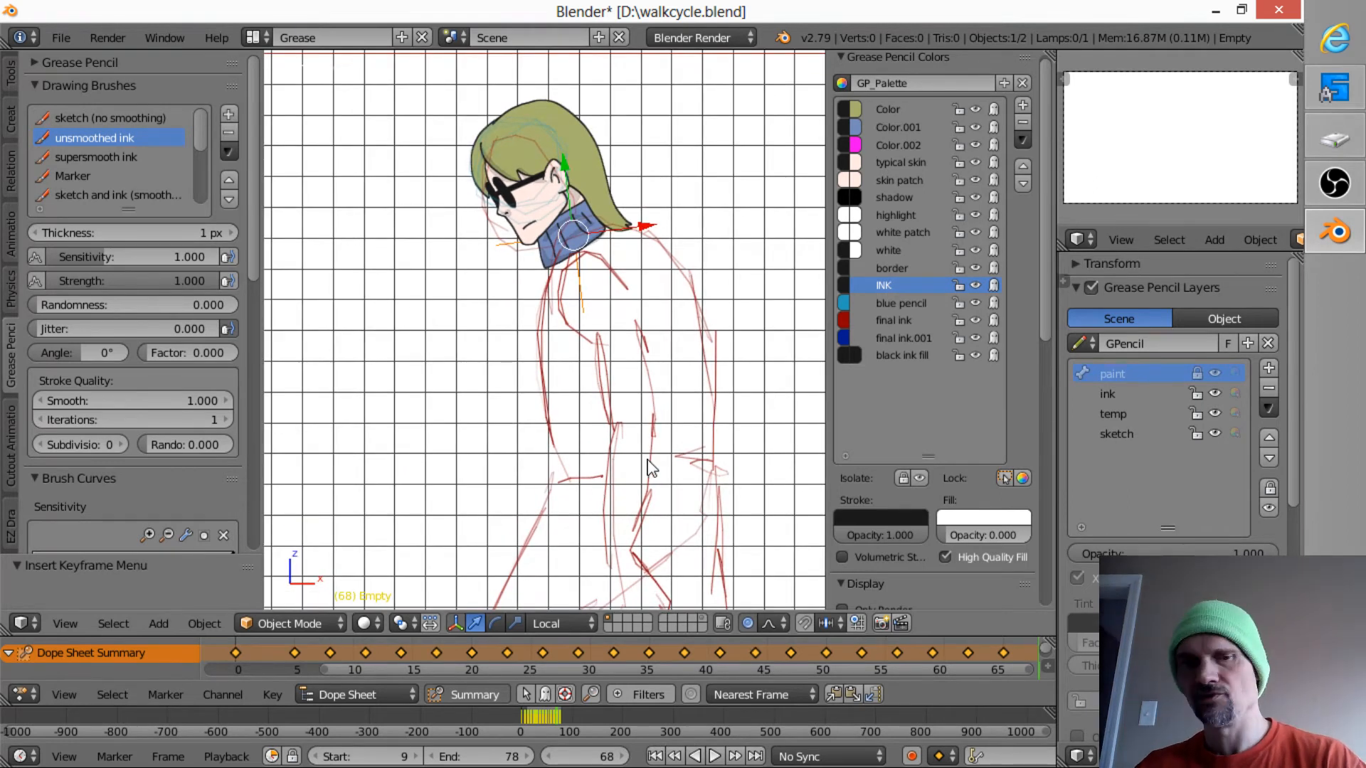
key("Up")
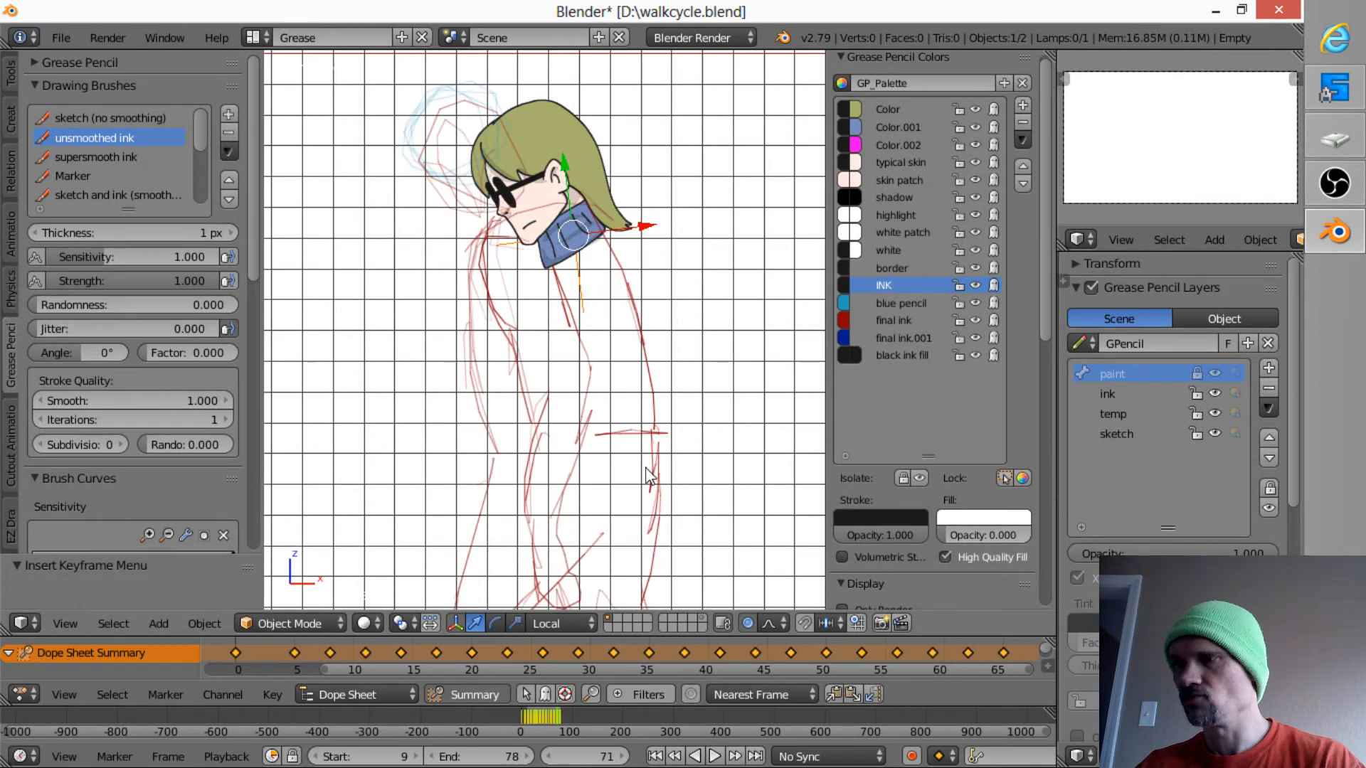
key("g")
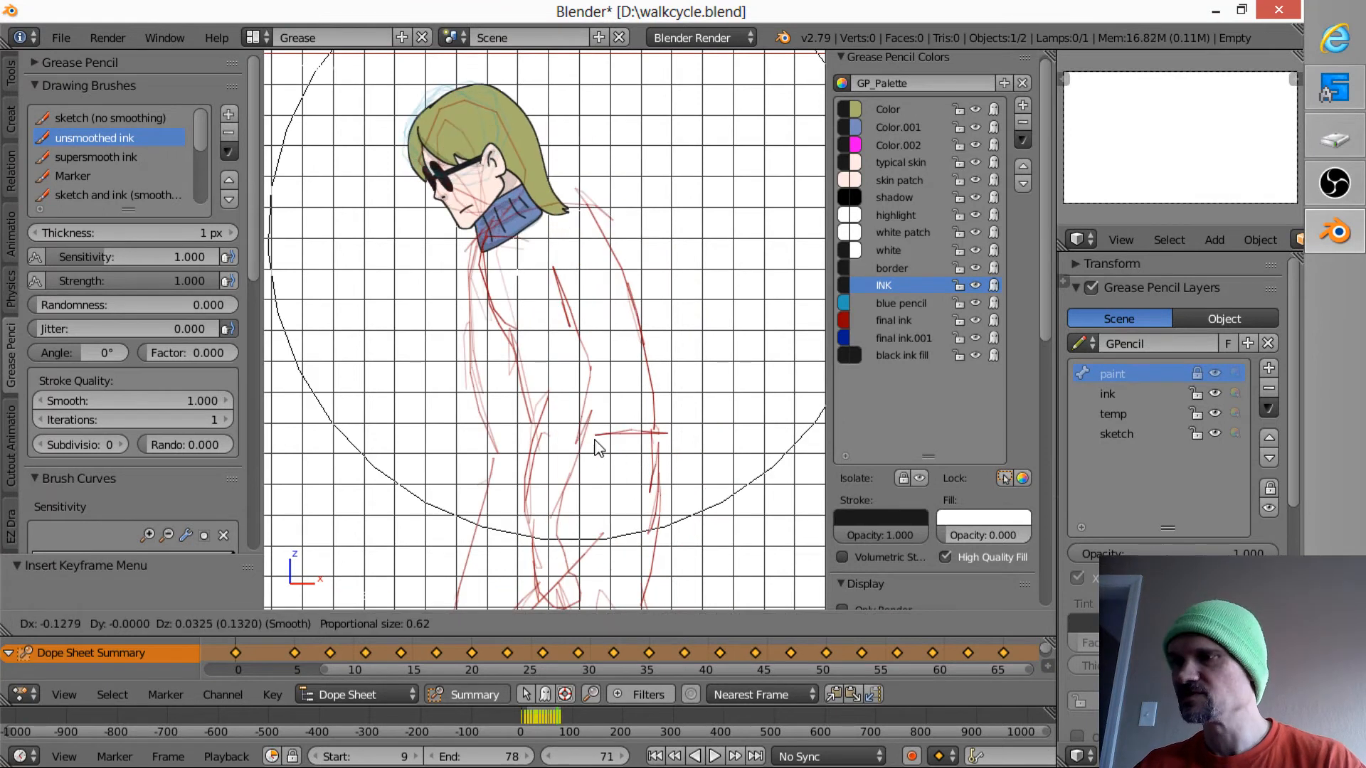
left_click(598, 441)
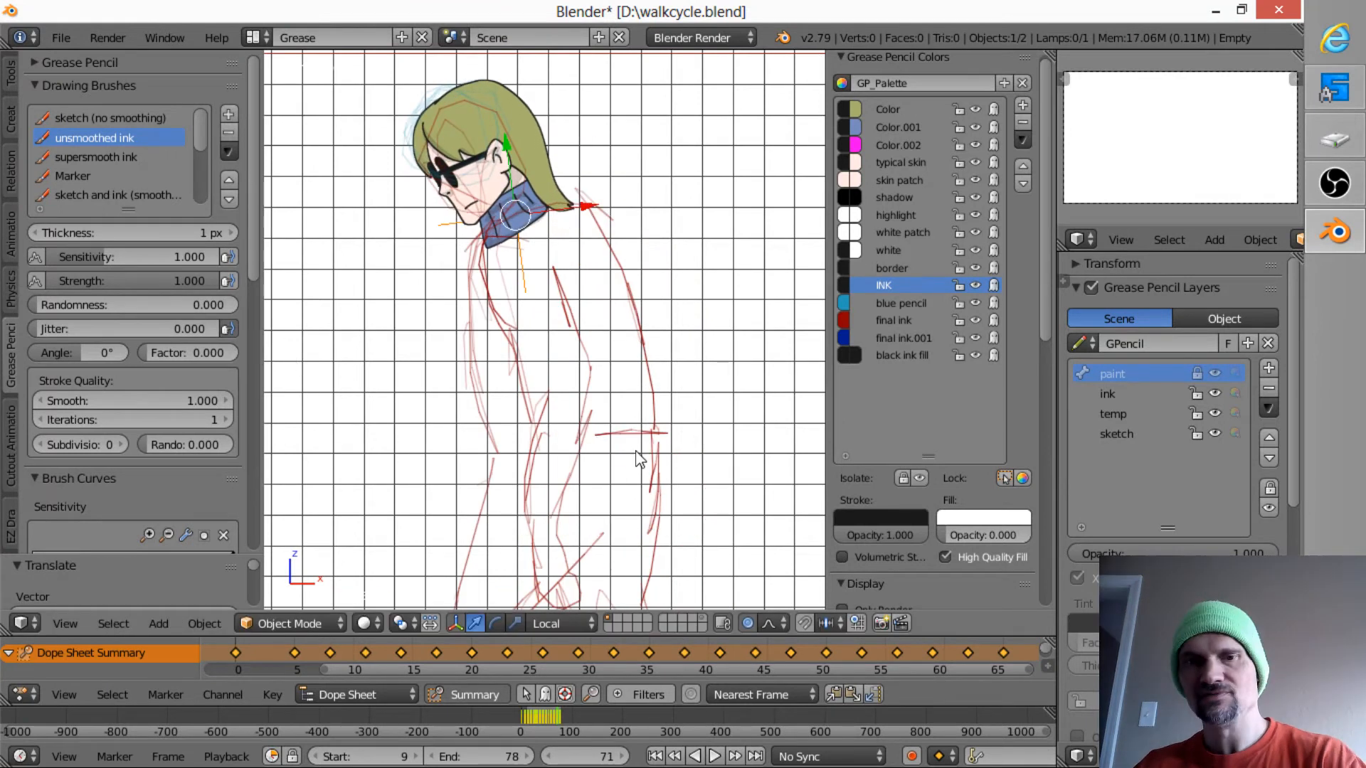
key("r")
left_click(642, 481)
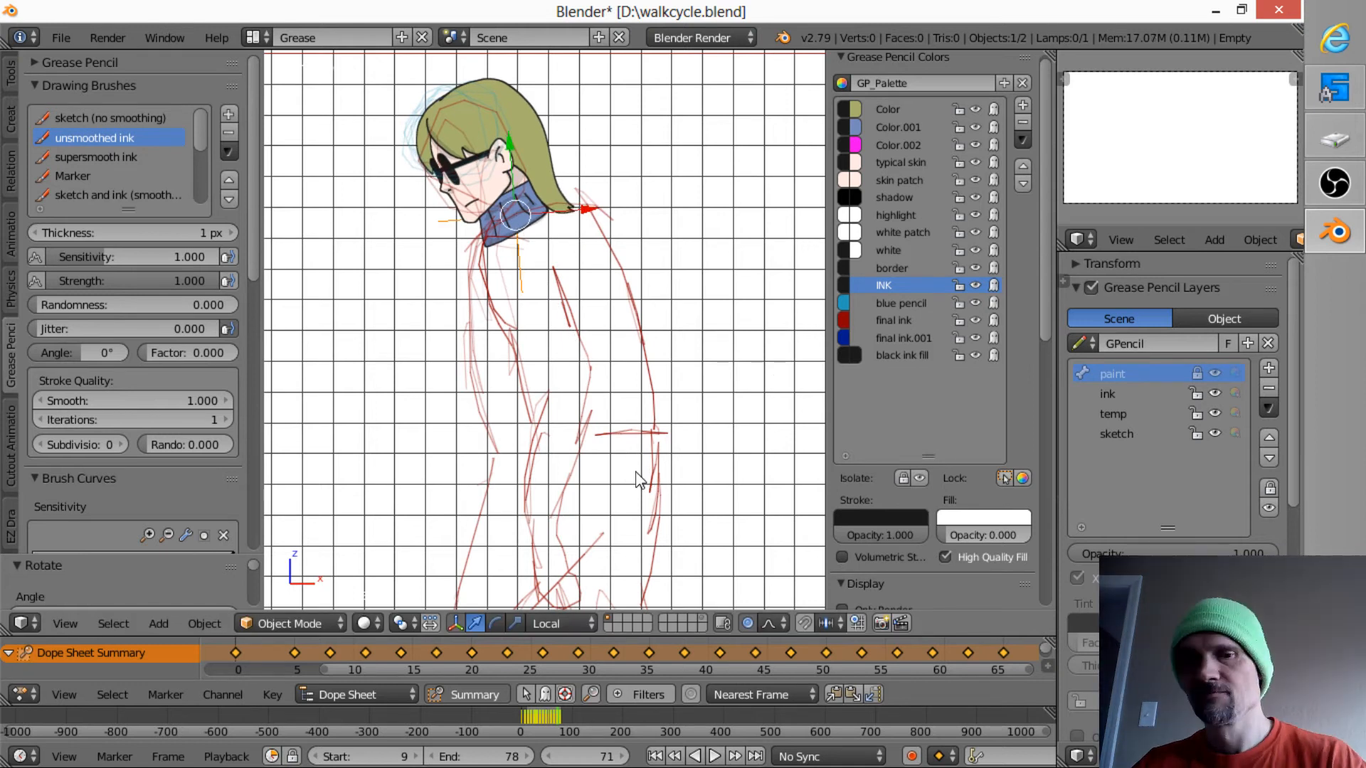
key("i")
left_click(625, 397)
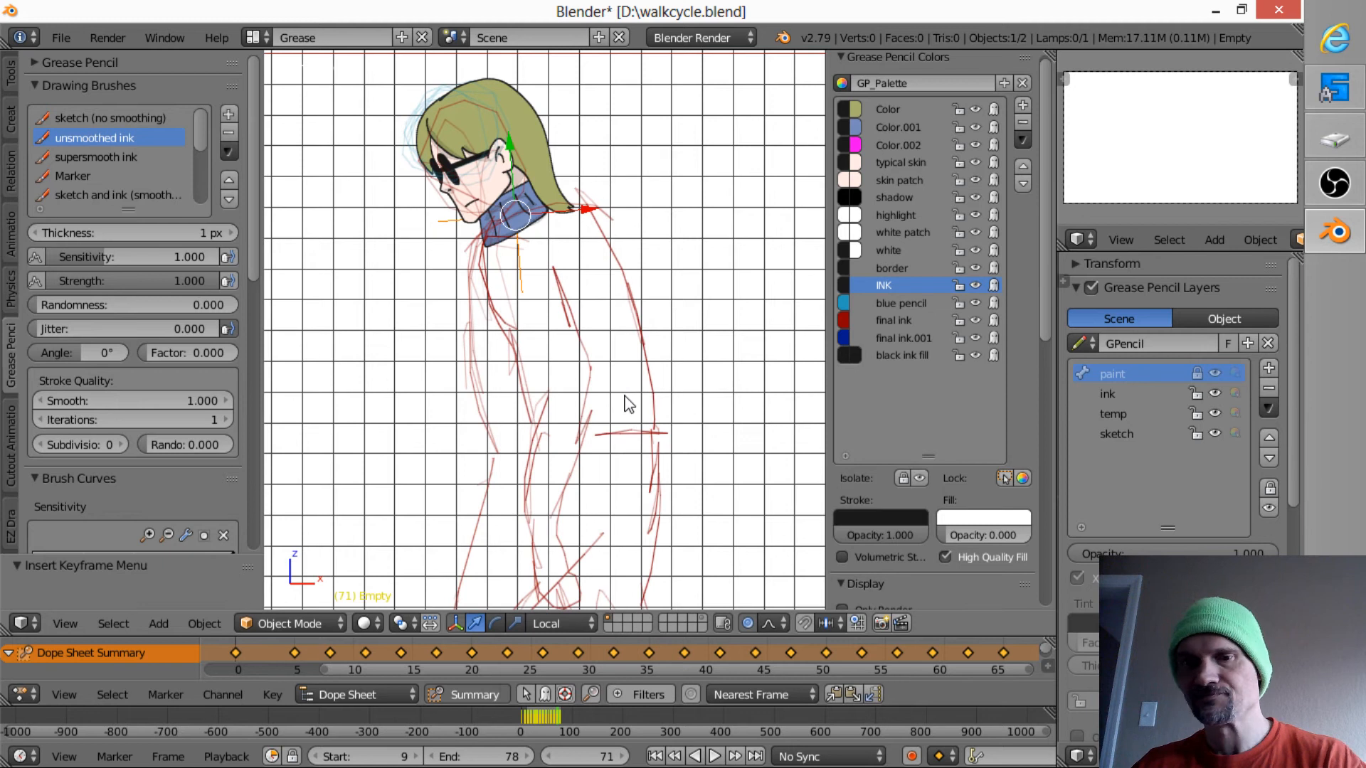
- At frame 74, move the head back and up onto the sketched shoulders, rotate it slightly, and insert a LocRot keyframe
key("Up")
key("g")
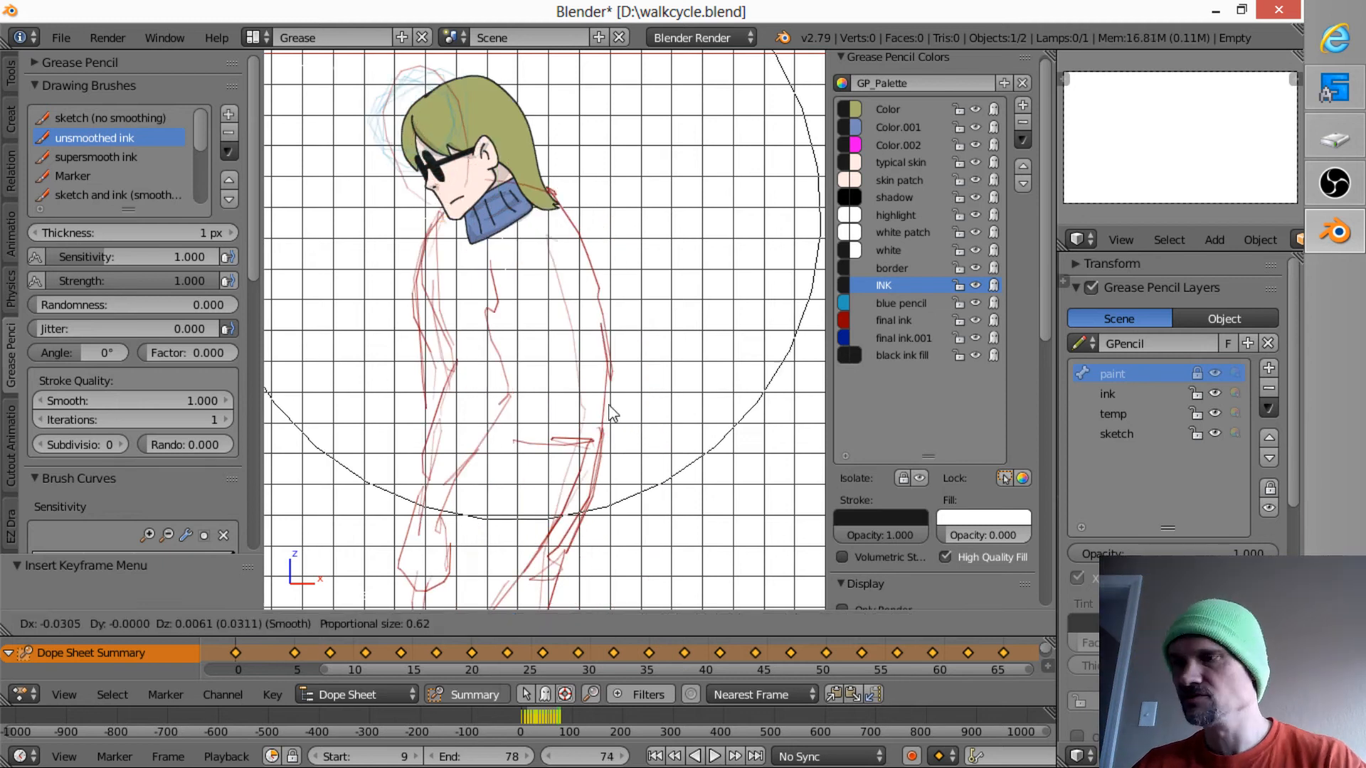
left_click(594, 401)
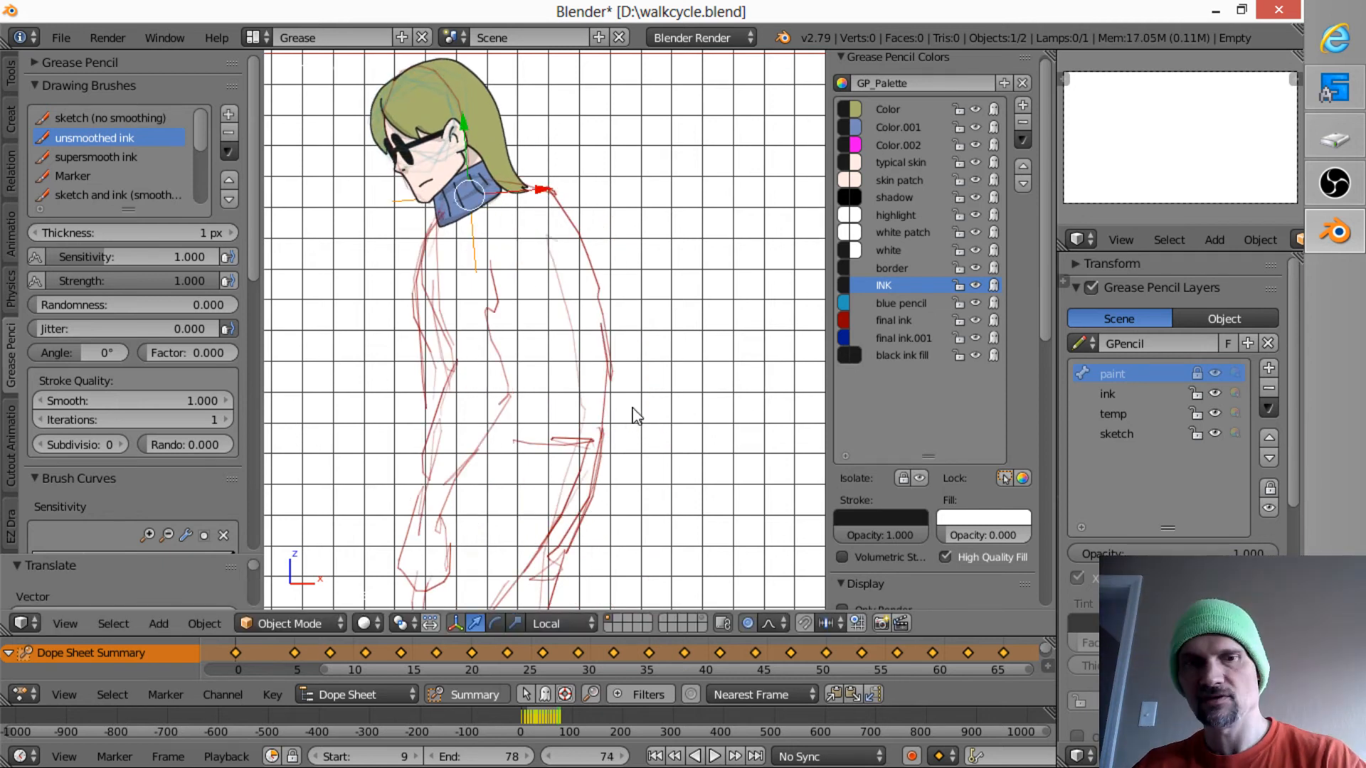
key("r")
left_click(619, 442)
key("i")
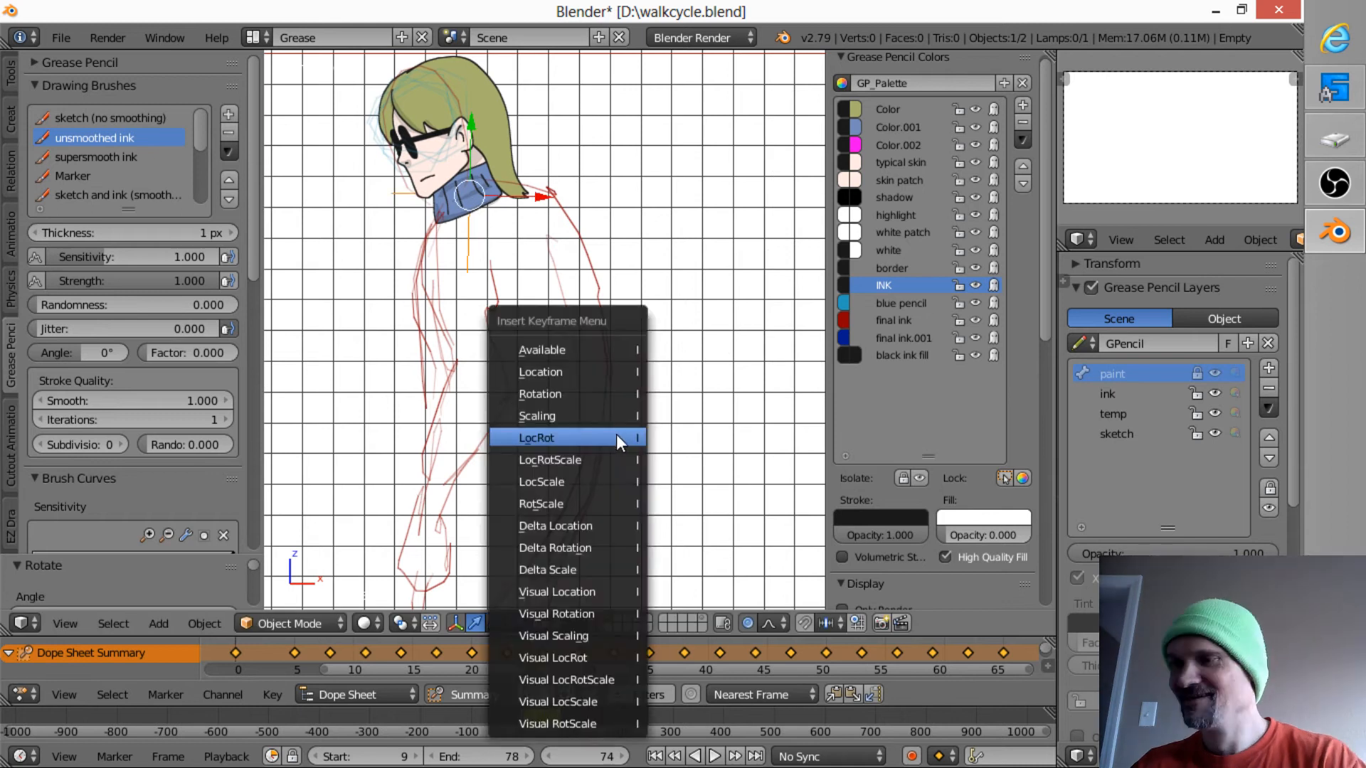
left_click(617, 442)
- At frame 77, rotate the head by about -4.7 degrees to fit the sketched body and insert a LocRot keyframe
key("Up")
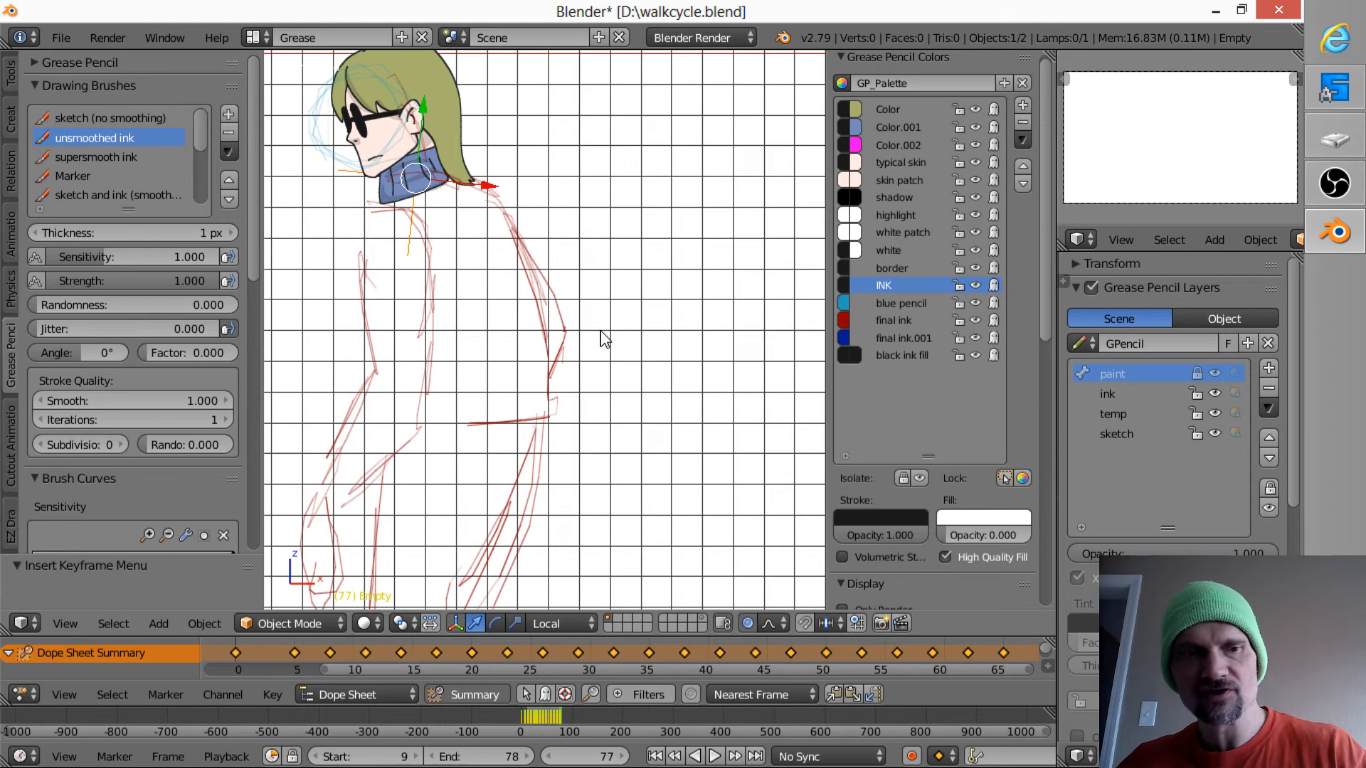
mouse_move(589, 335)
middle_mouse_down("shift")
mouse_move(619, 357)
mouse_move(723, 366)
mouse_move(696, 369)
middle_mouse_up("shift")
key("r")
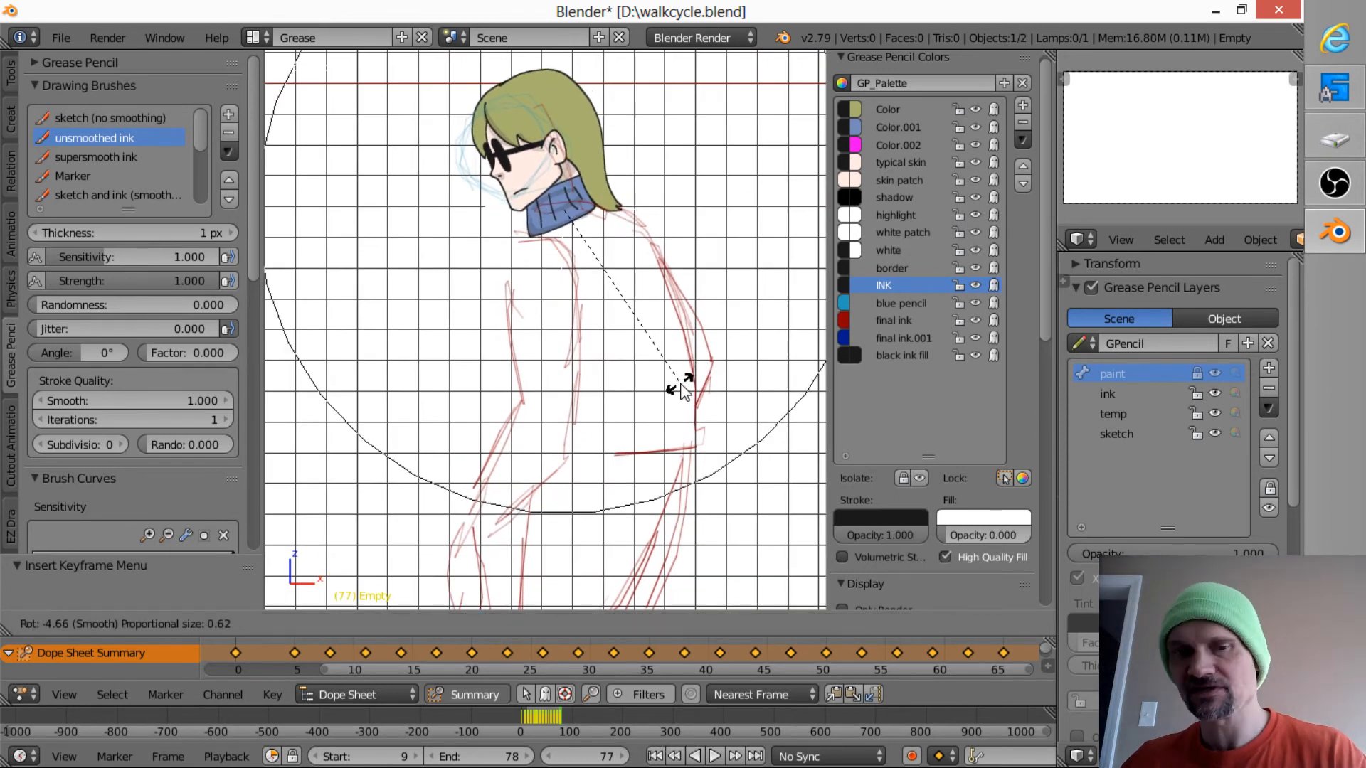
left_click(678, 382)
key("i")
left_click(668, 383)
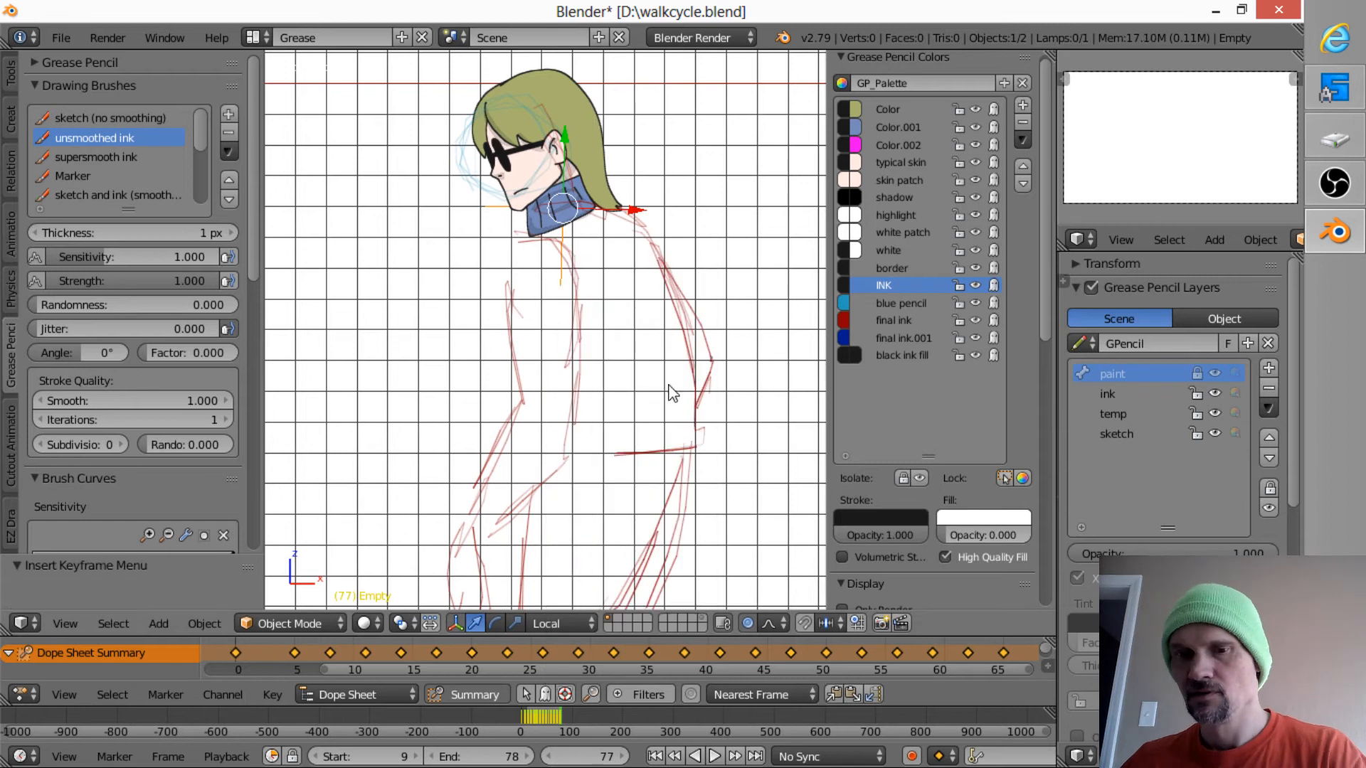
- Step back through the keyed drawings from frame 77 to check how the head sits on each sketched body
key("Up")
key("Up")
key("Down")
key("Down")
key("Down")
key("Down")
key("Down")
key("Down")
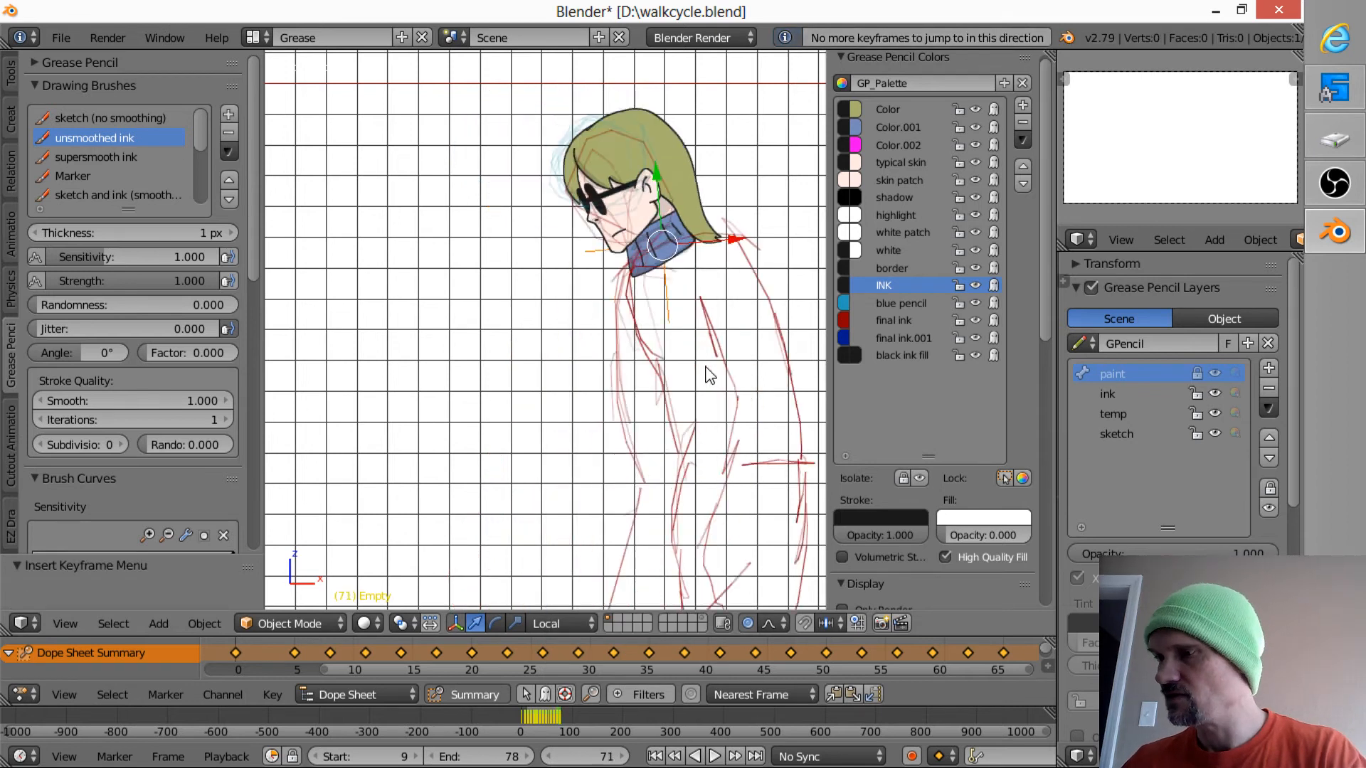
key("Down")
key("Down")
key("Down")
key("Down")
key("Down")
key("Down")
key("Down")
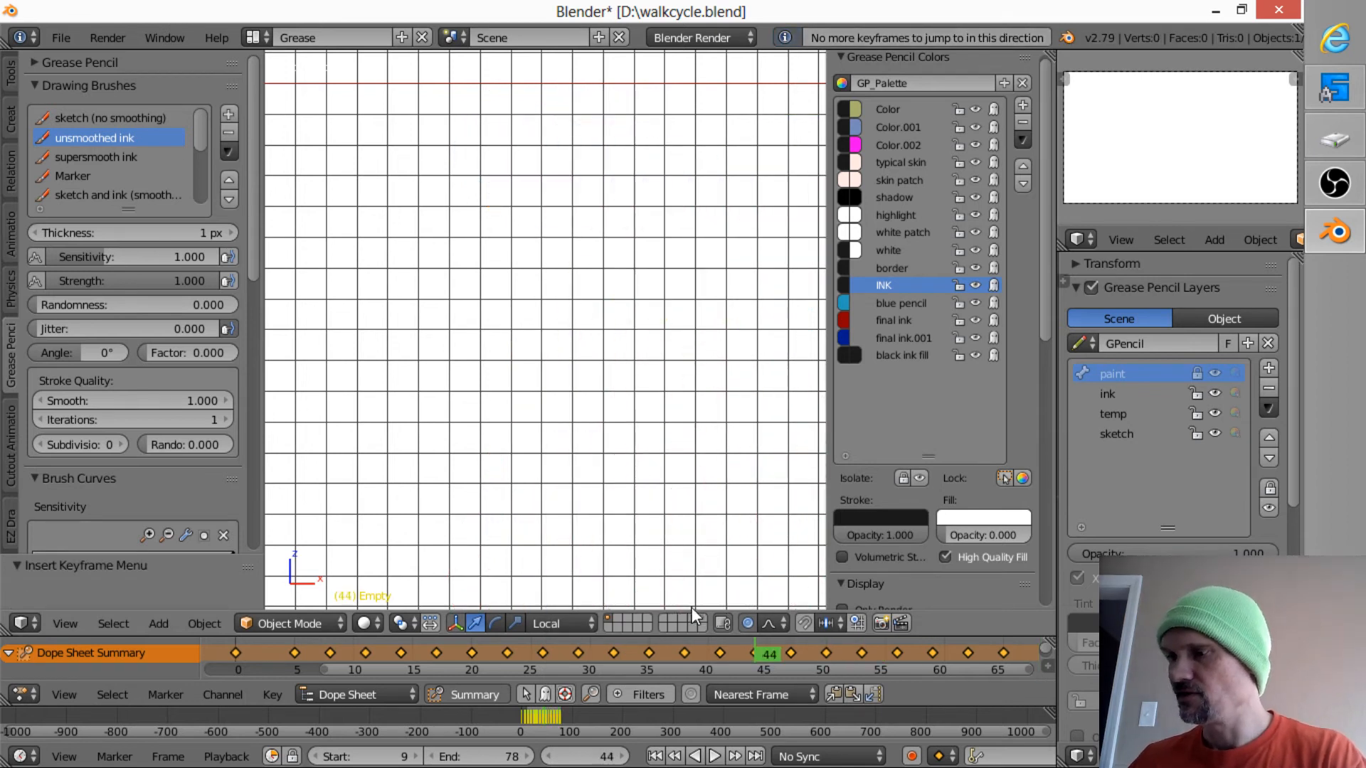
- Set the interpolation of the head's keyframes to Constant
middle_click_drag(632, 374, 434, 676, "ctrl")
middle_click_drag(715, 475, 634, 454, "shift")
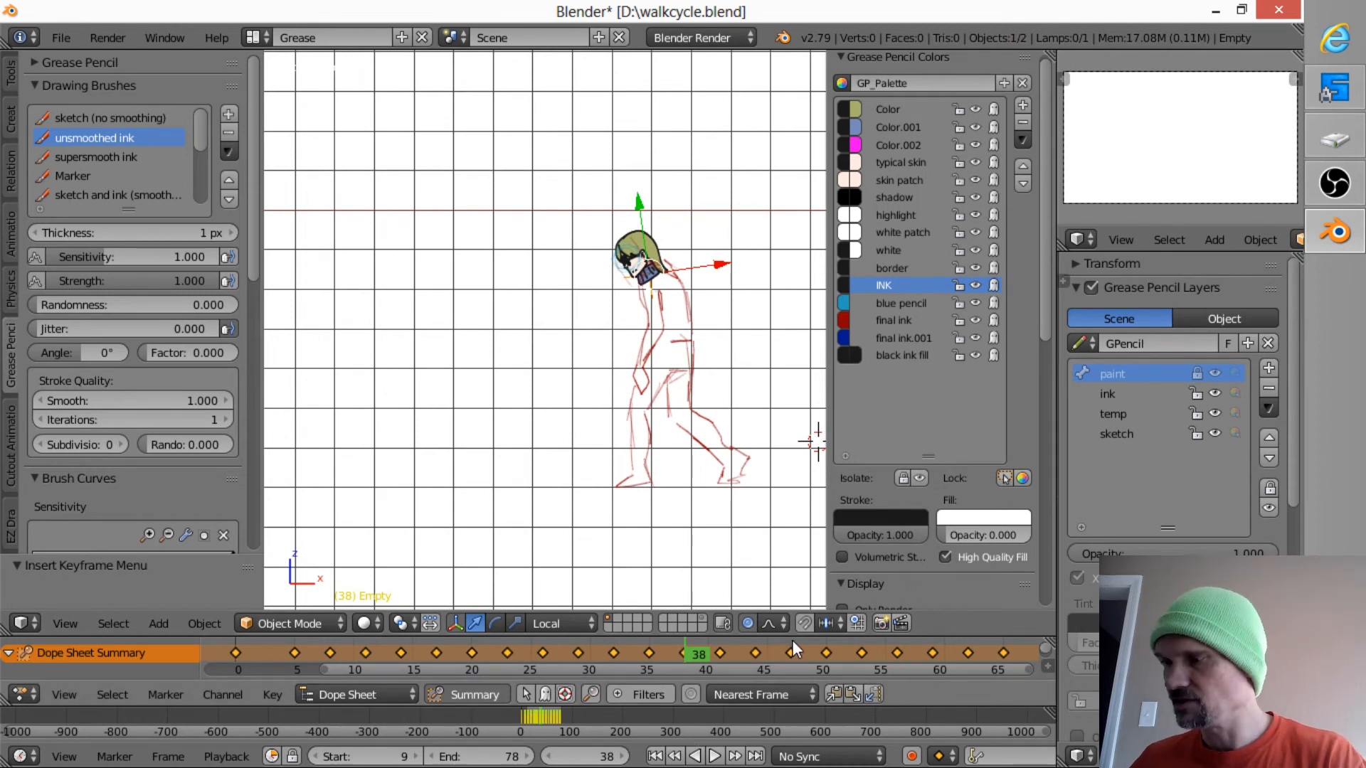
key("t")
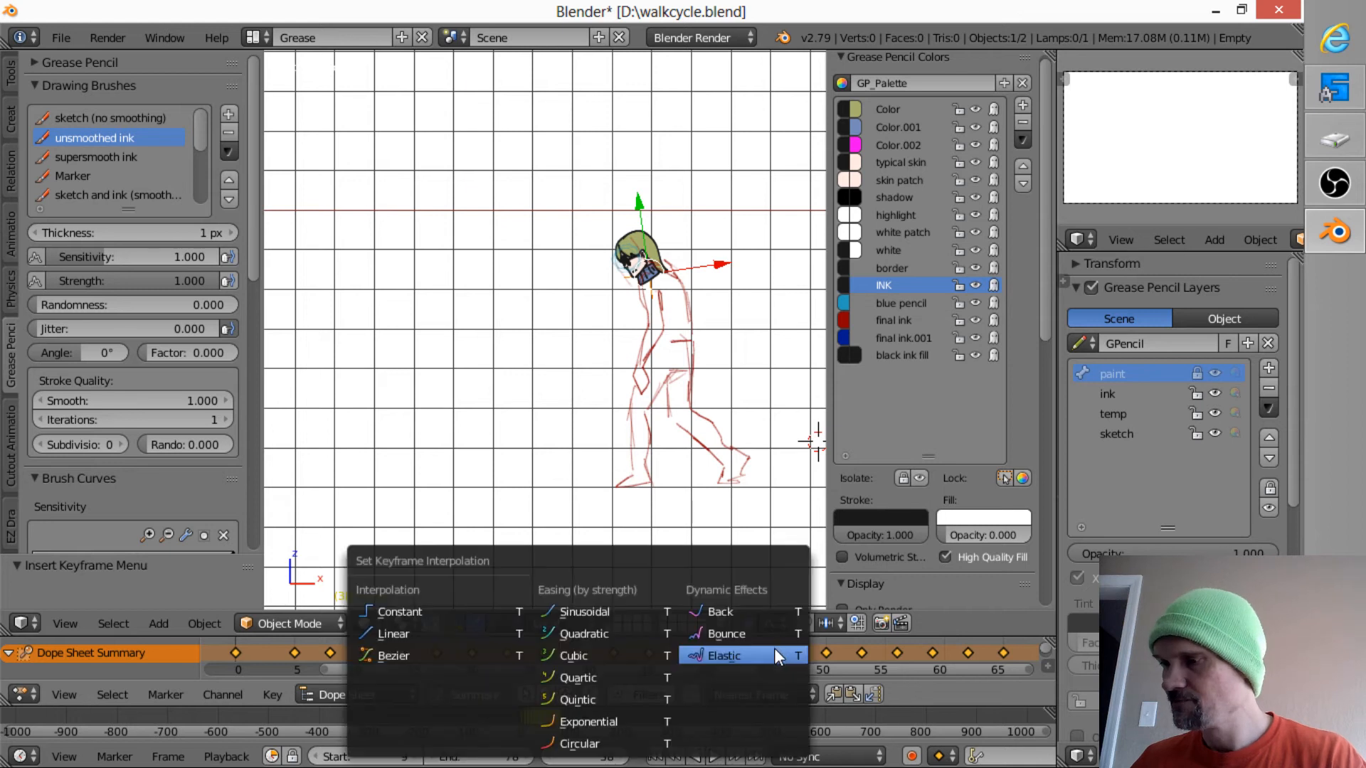
left_click(447, 612)
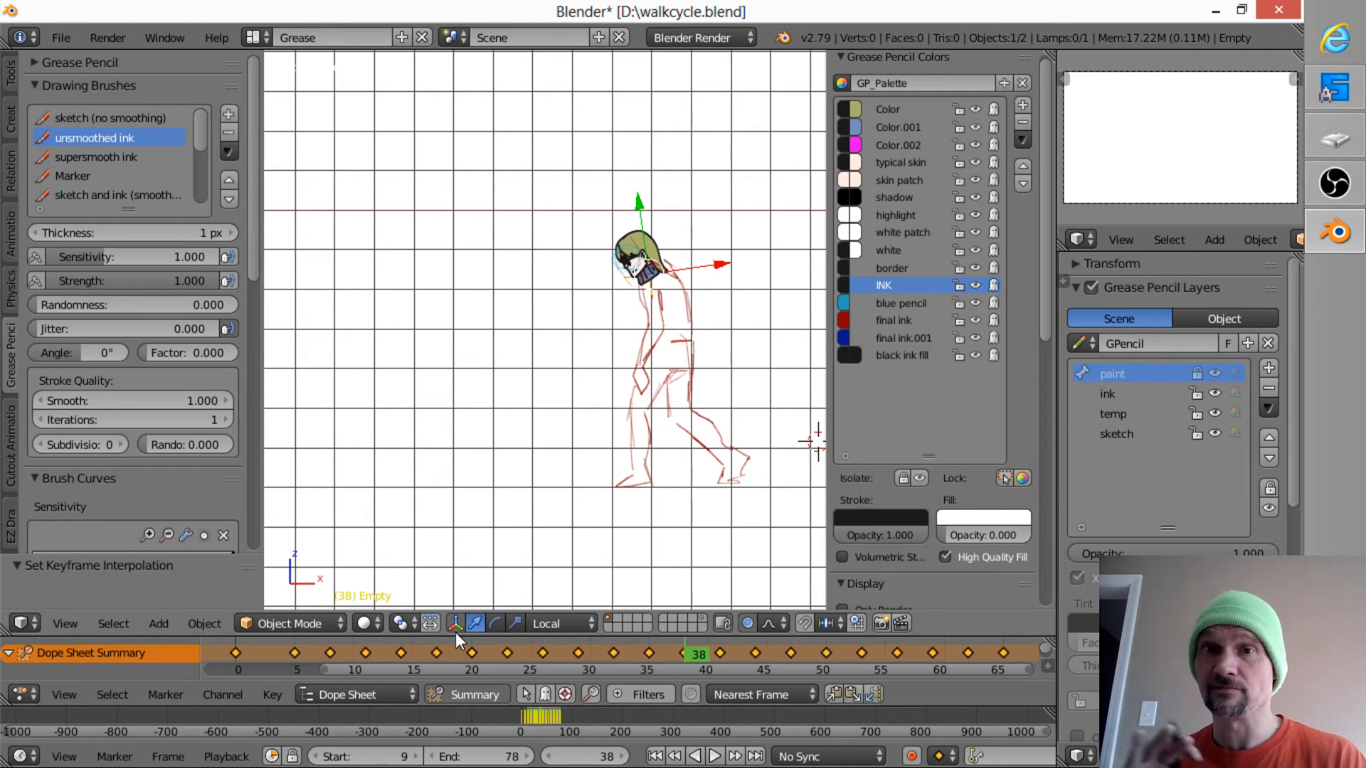
- Play back the walk cycle to check the head motion, stop the playback, and save over walkcycle.blend
key("alt+a")
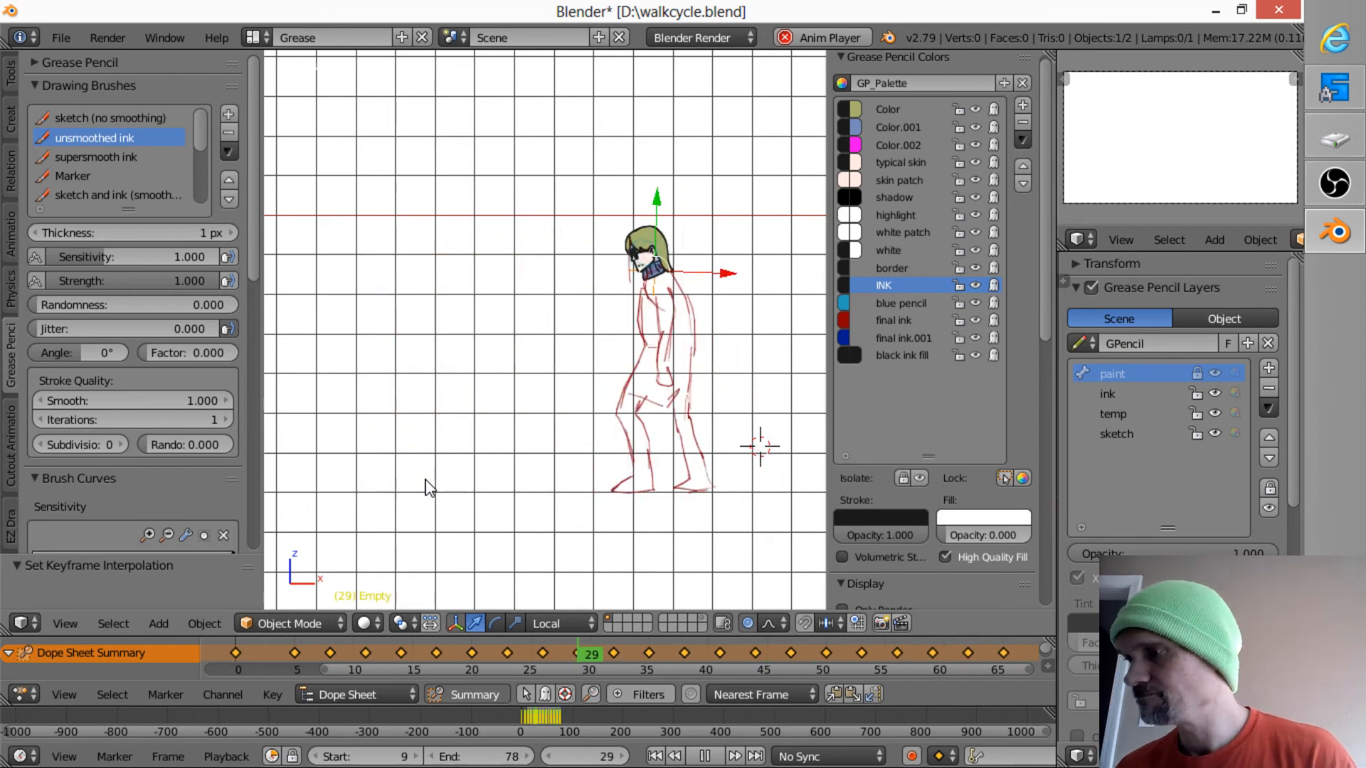
key("space")
key("Escape")
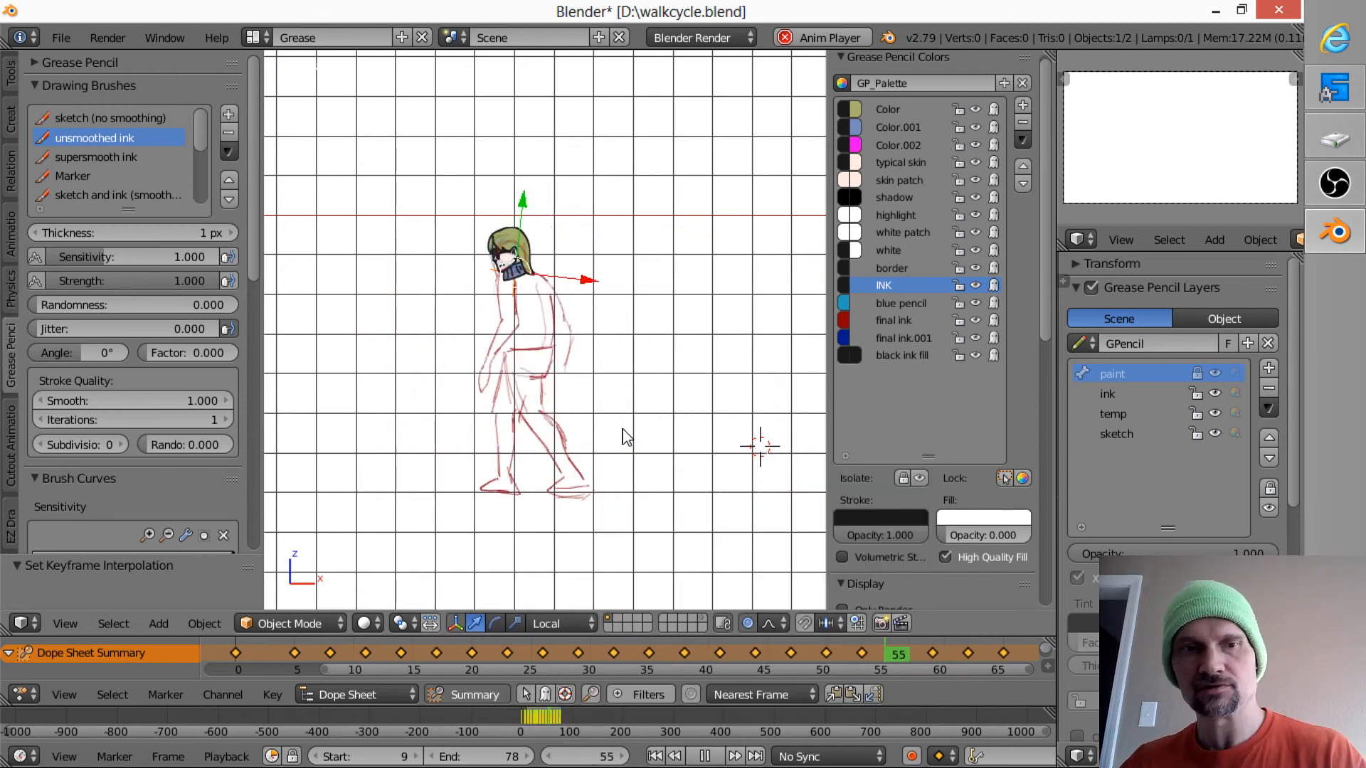
key("alt+a")
key("ctrl+s")
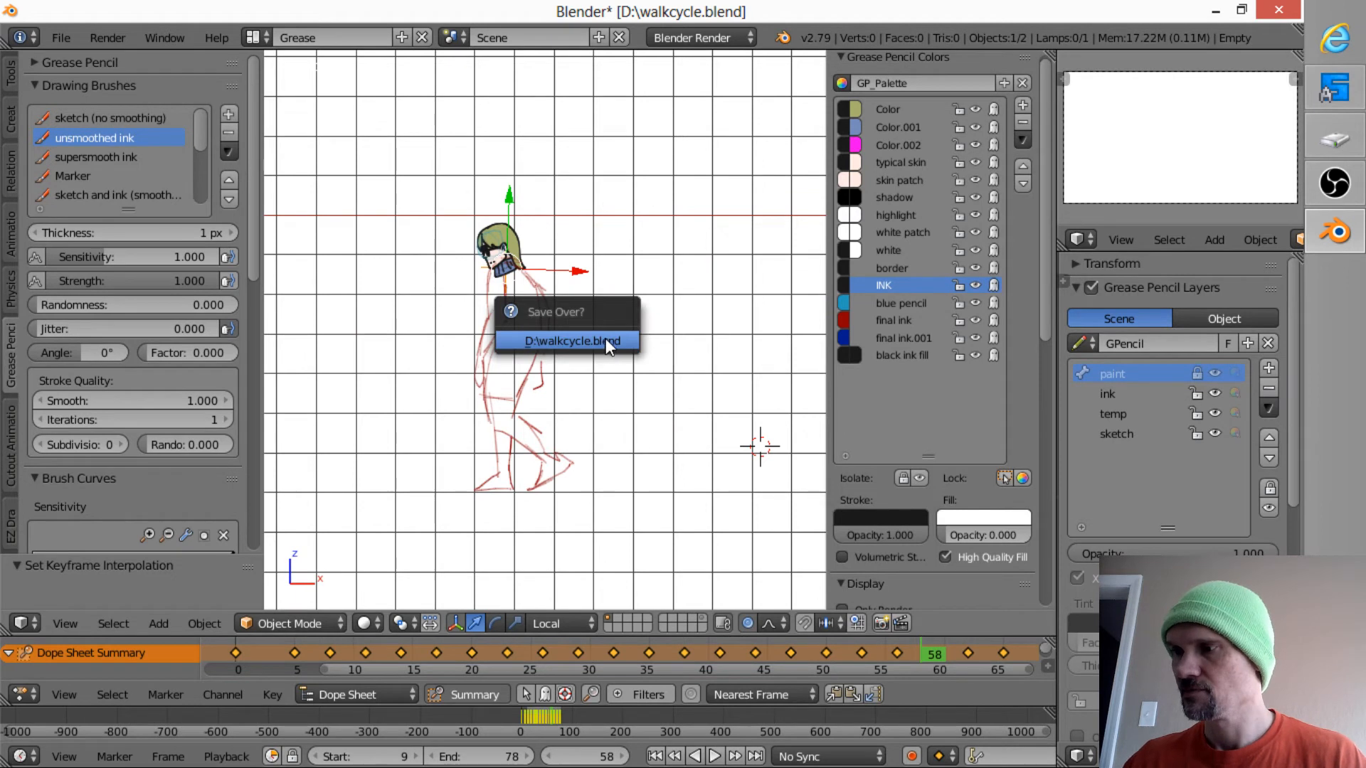
left_click(605, 340)
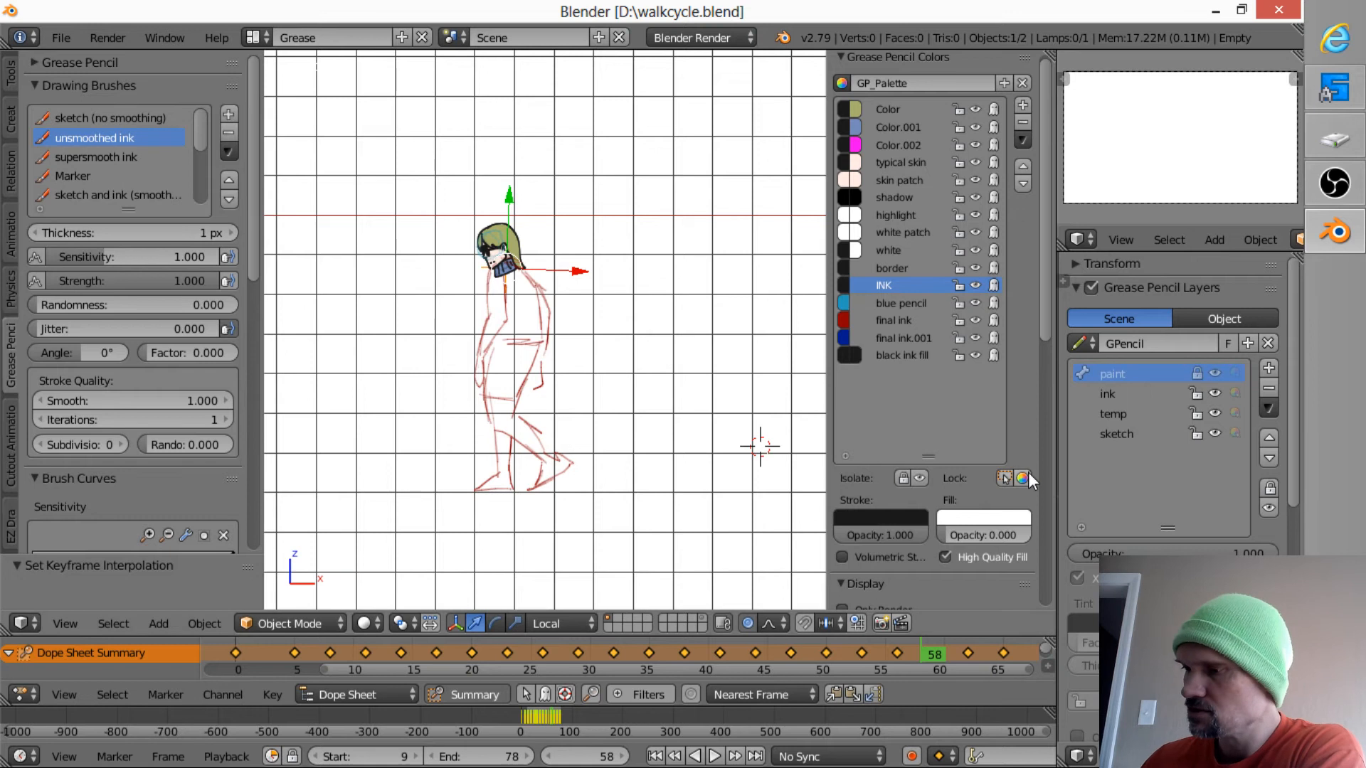
- Go back to the first drawing at frame 0 and compare the head and body with the drawing at frame 5
left_click(652, 657)
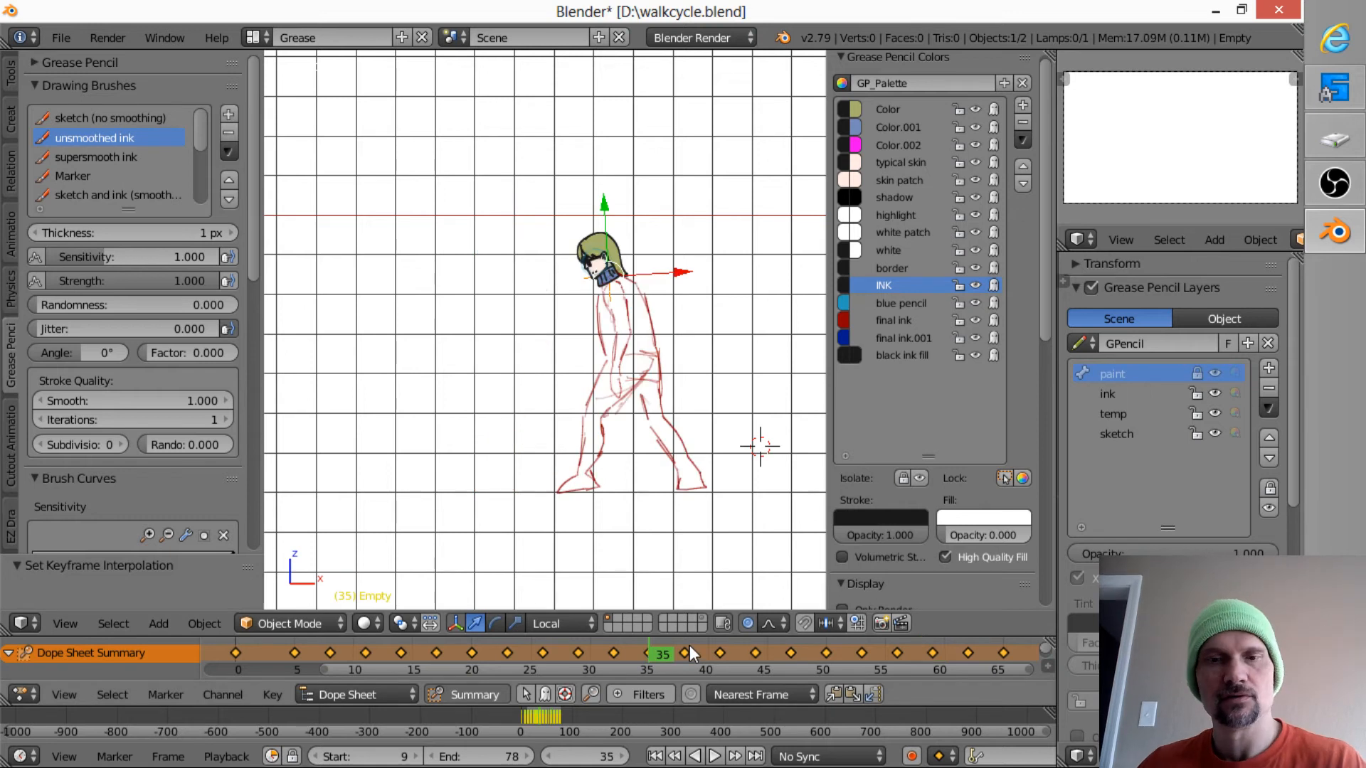
key("Down")
key("Down")
key("Down")
key("Down")
key("Down")
key("Down")
key("Down")
key("Down")
key("Down")
key("Down")
key("Down")
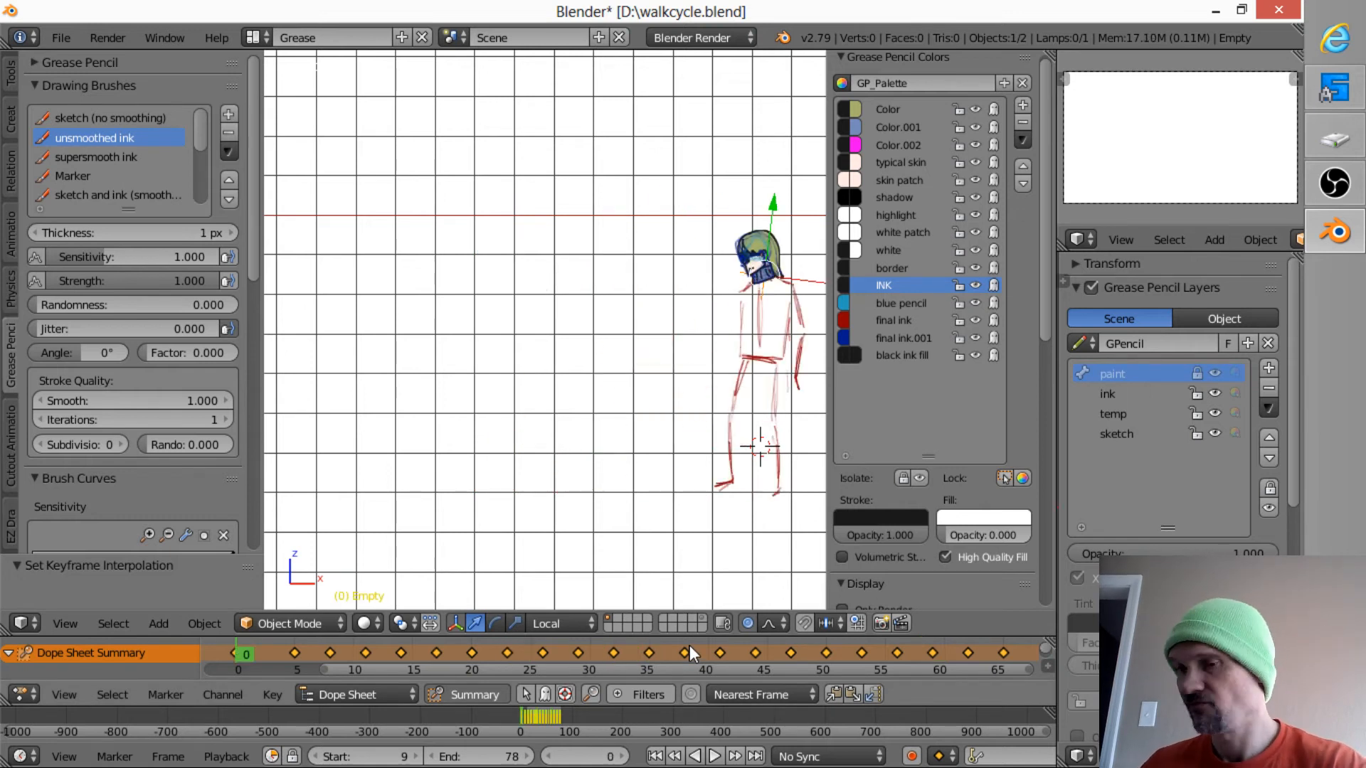
key("Down")
middle_click_drag(723, 429, 540, 391, "shift")
middle_click_drag(540, 391, 726, 326, "ctrl")
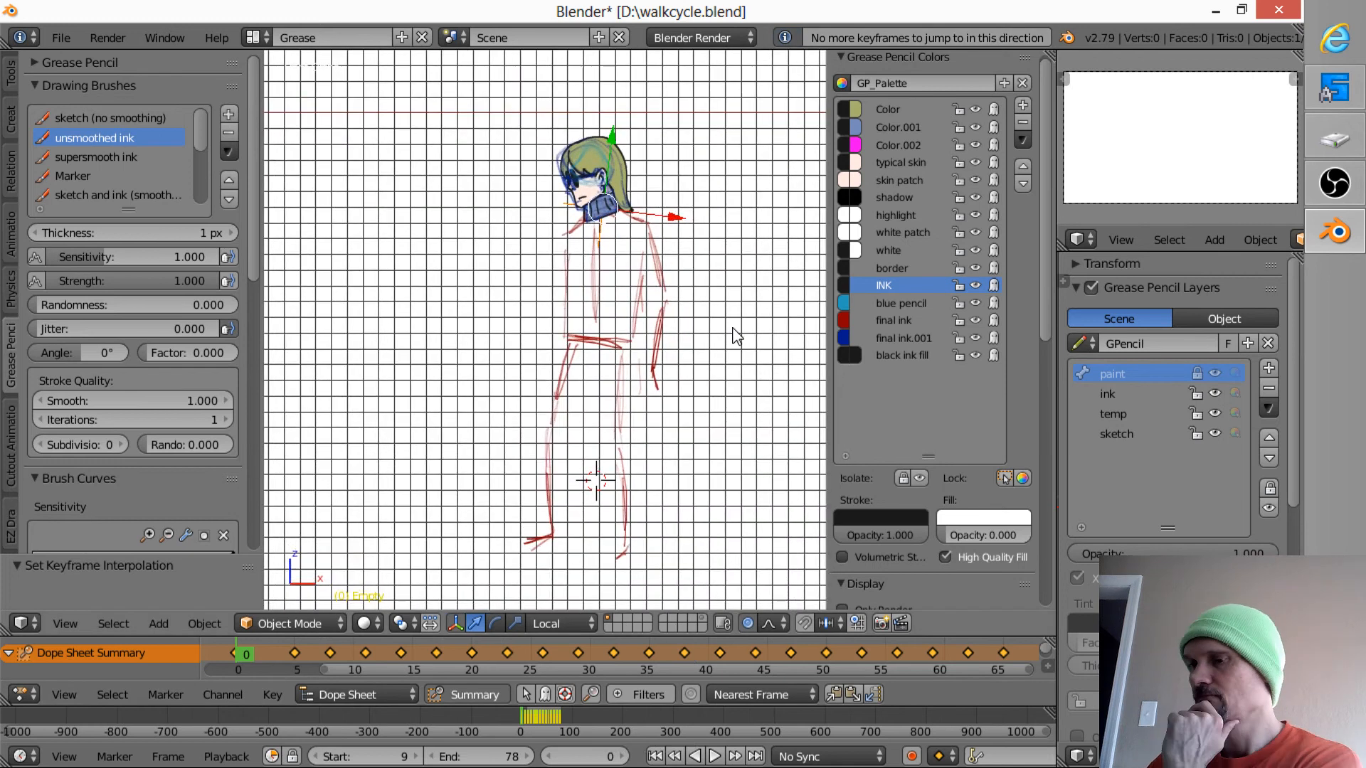
key("Up")
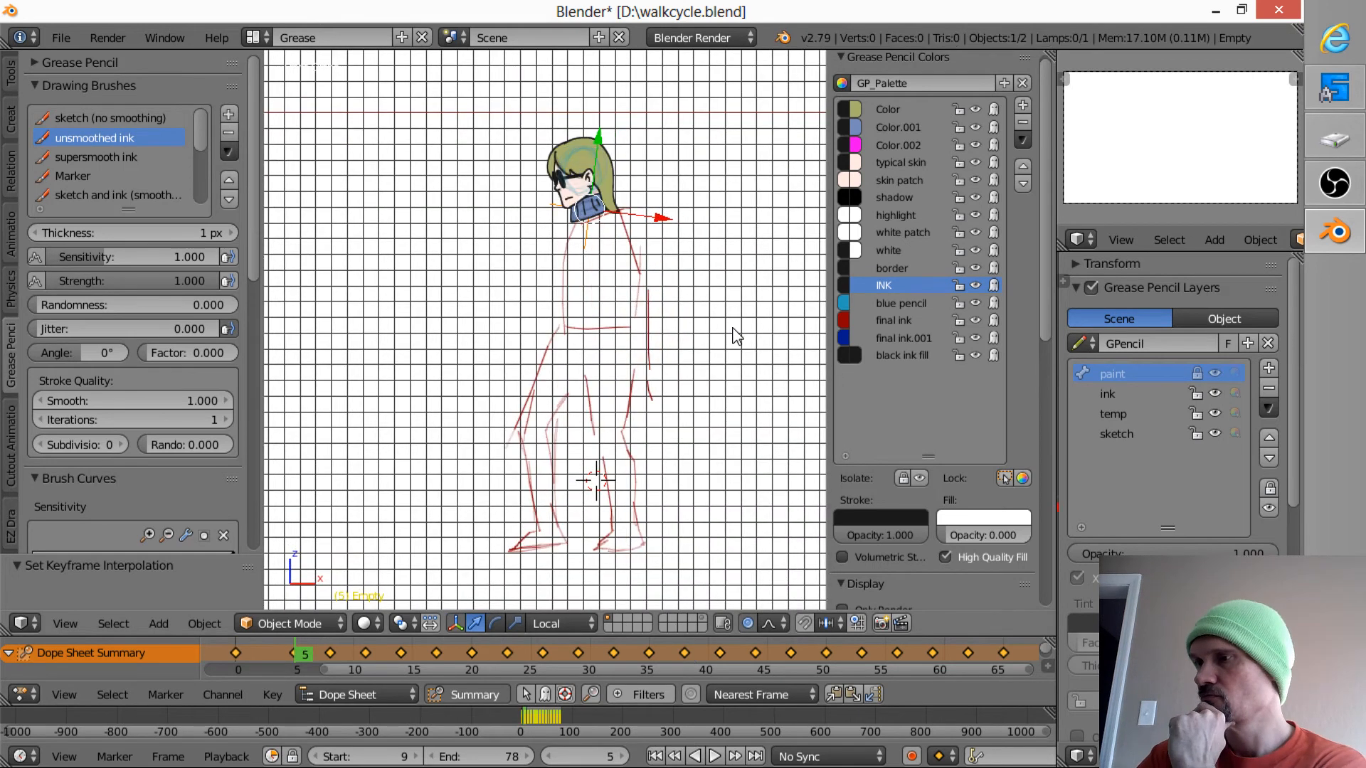
key("Down")
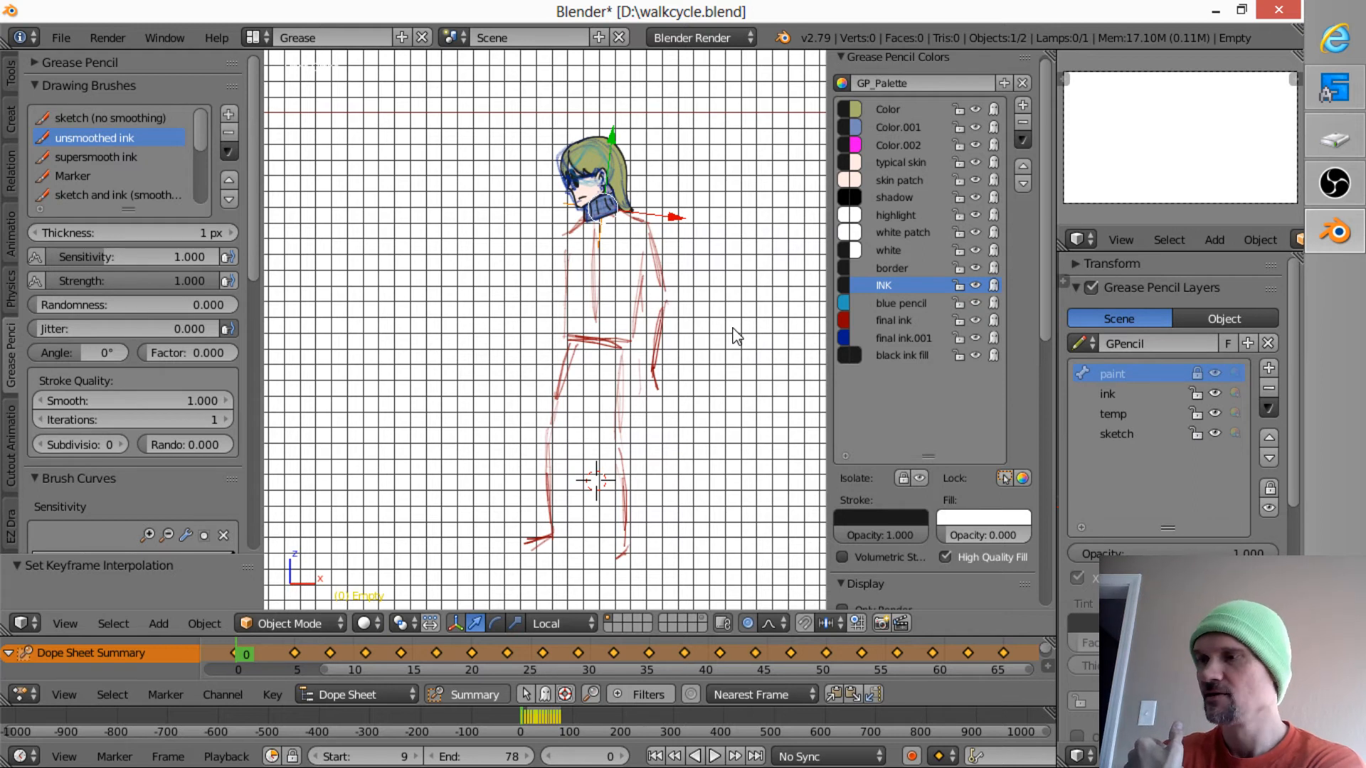
key("Up")
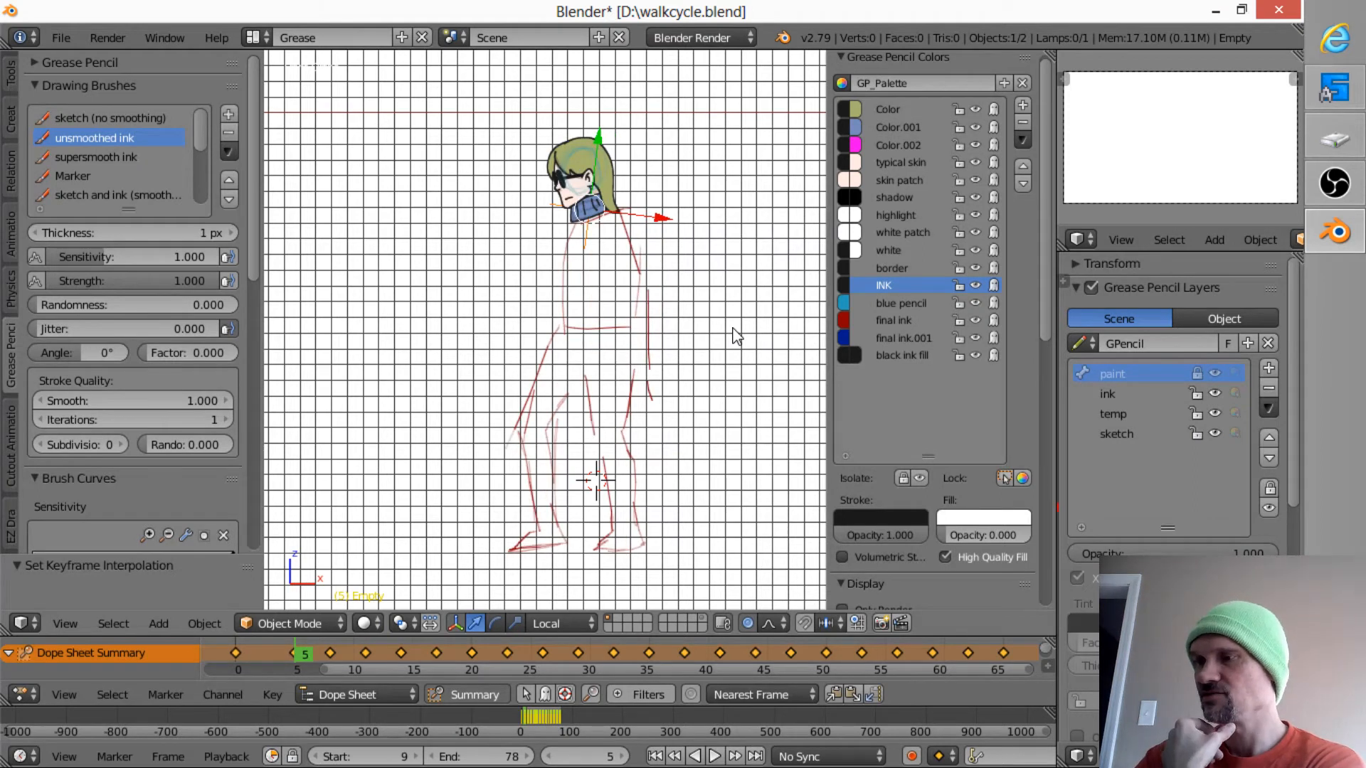
- Play the walk cycle and compare the head with the sketched body in the drawings at frames 5, 8 and 11
key("alt+a")
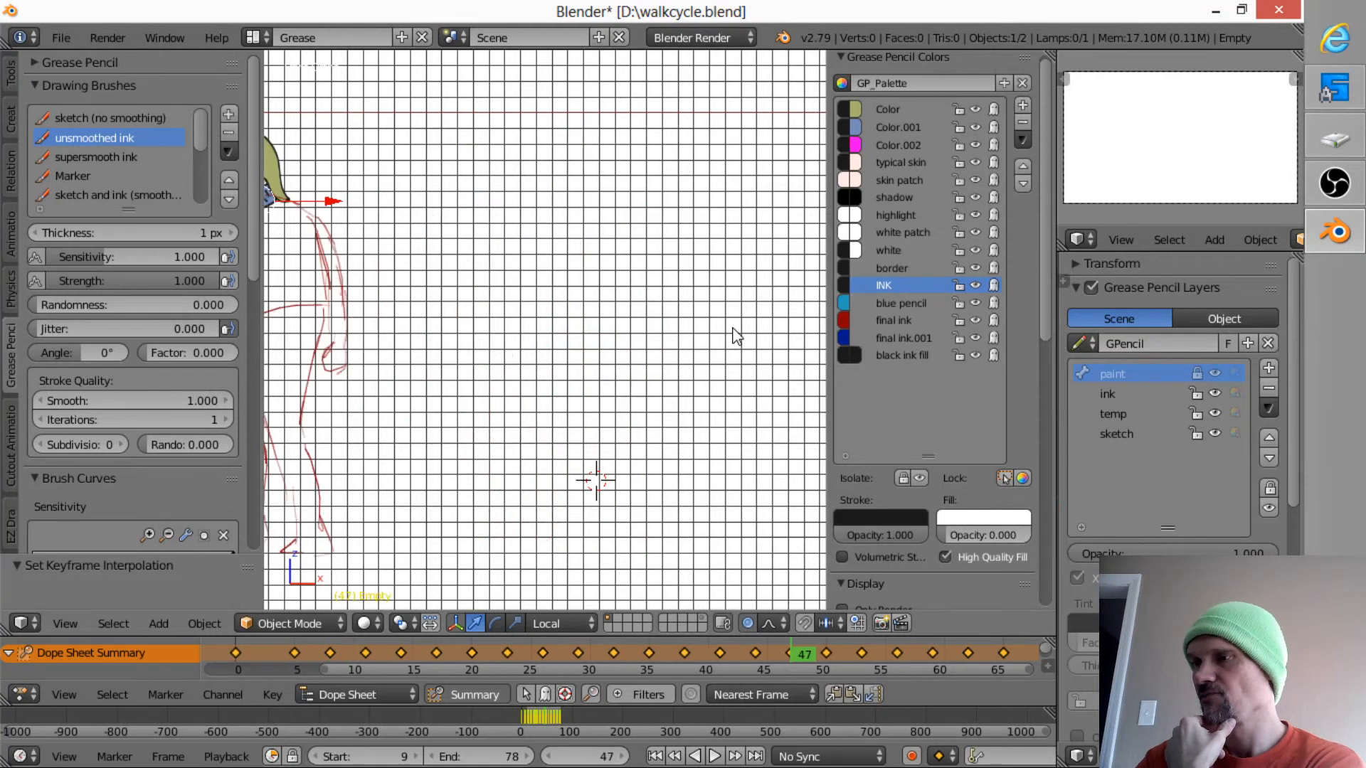
key("Escape")
key("Down")
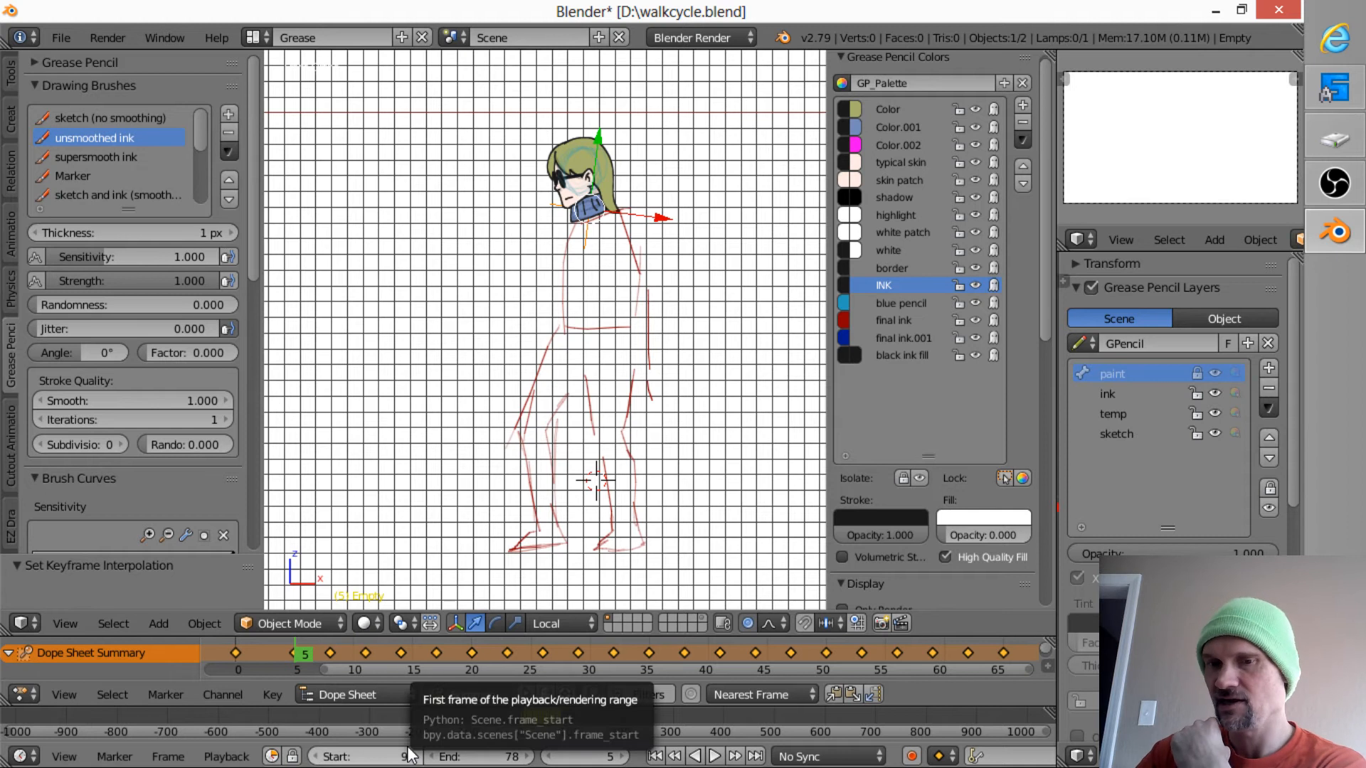
key("Up")
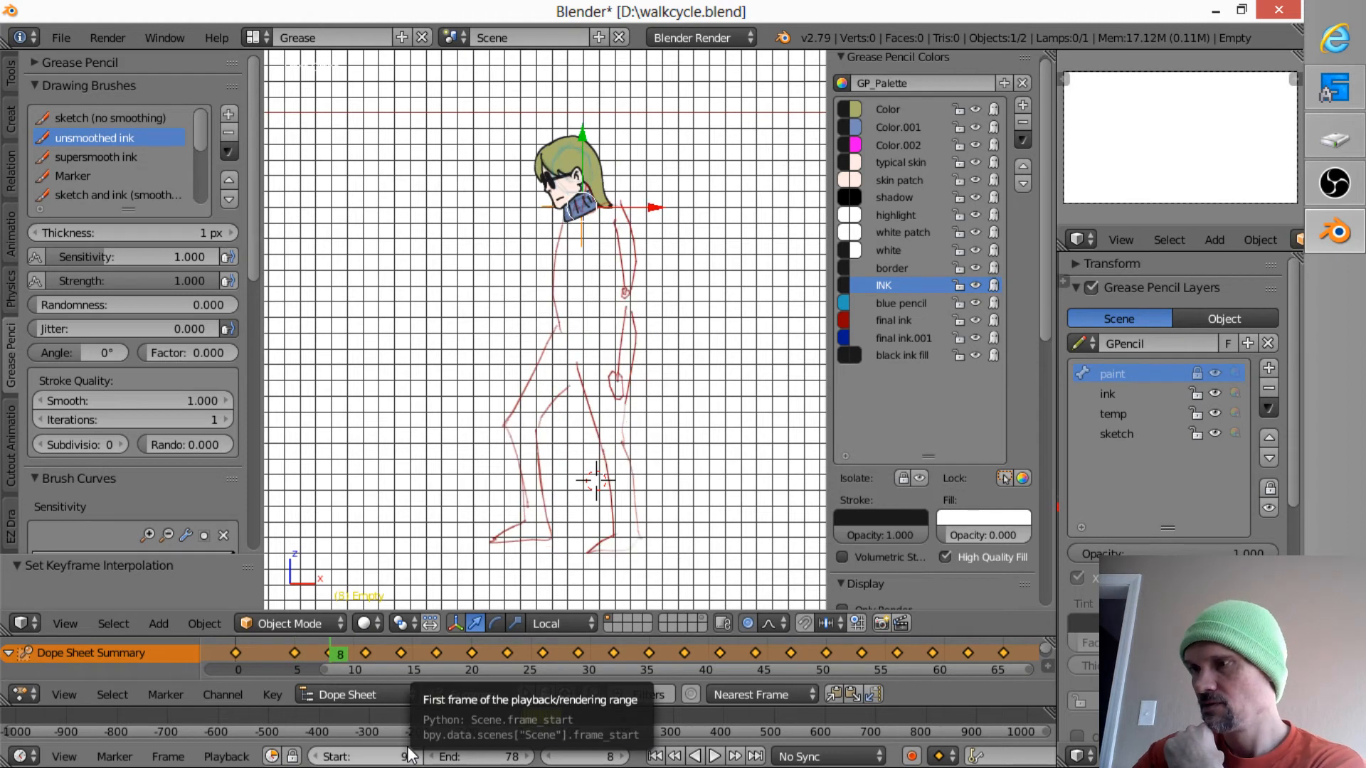
key("Up")
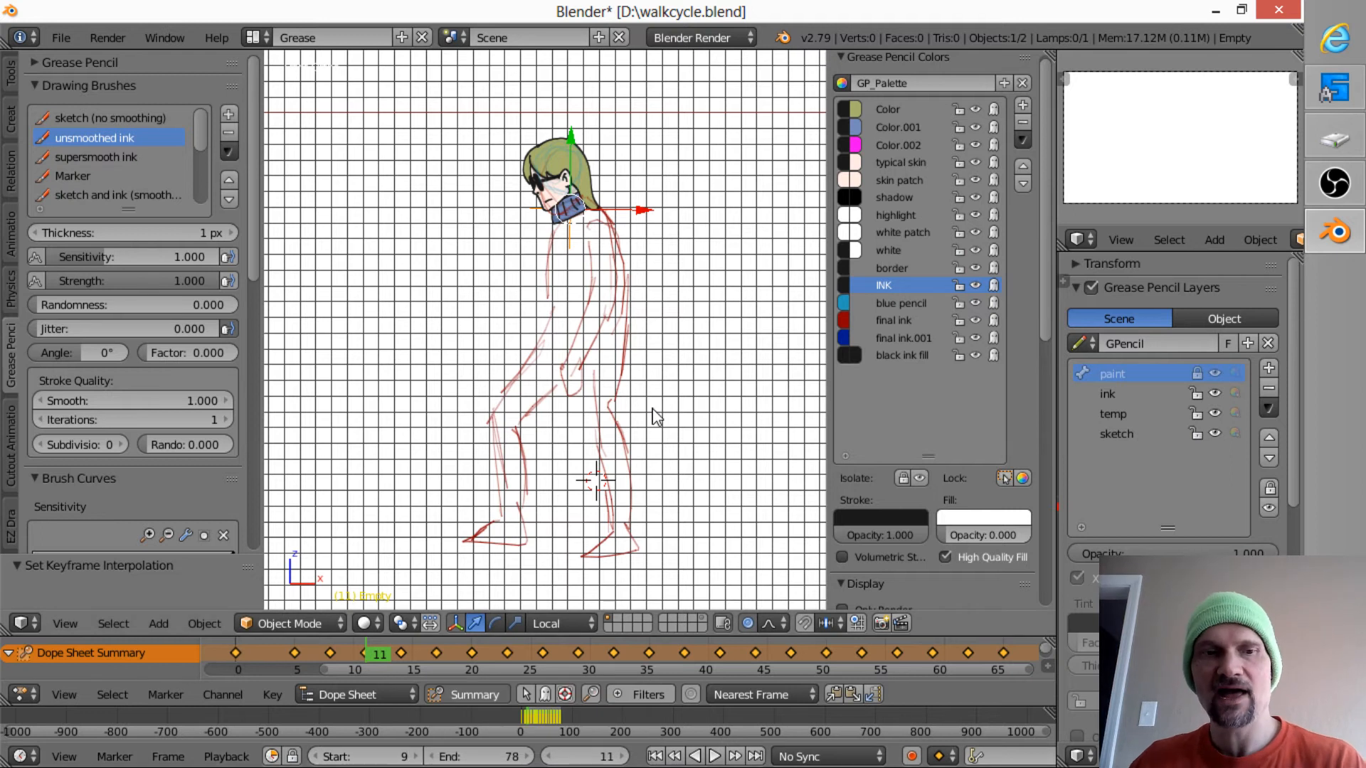
- Review the whole walk cycle in playback once more and save over walkcycle.blend
key("alt+a")
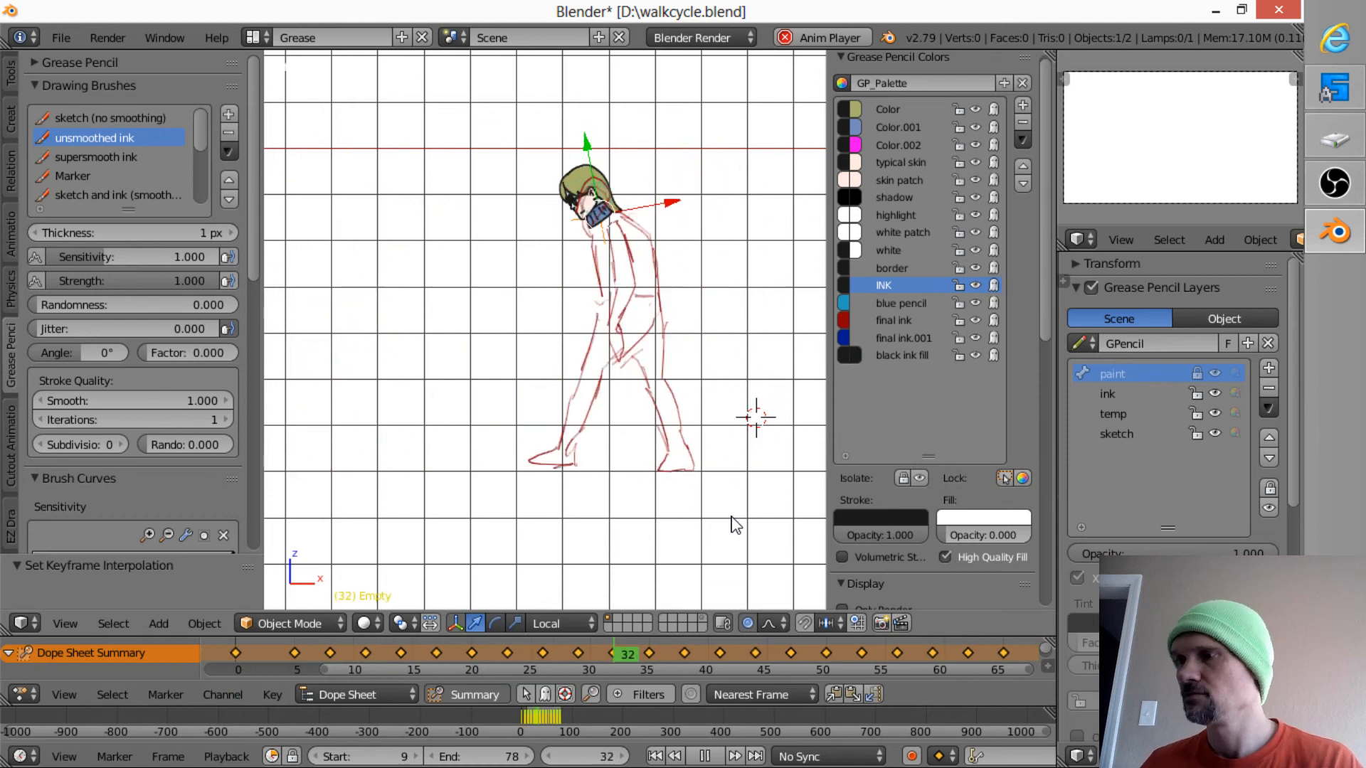
key("Escape")
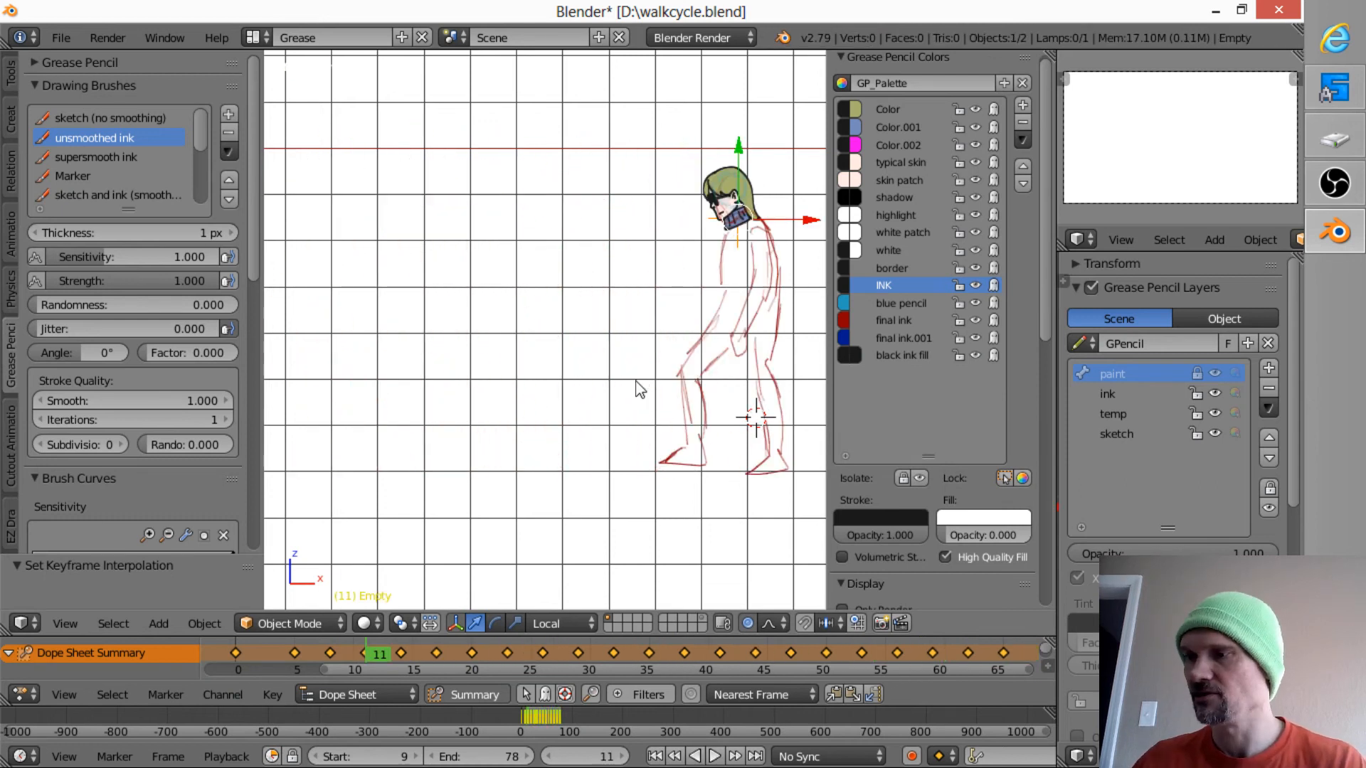
key("ctrl+s")
left_click(638, 420)
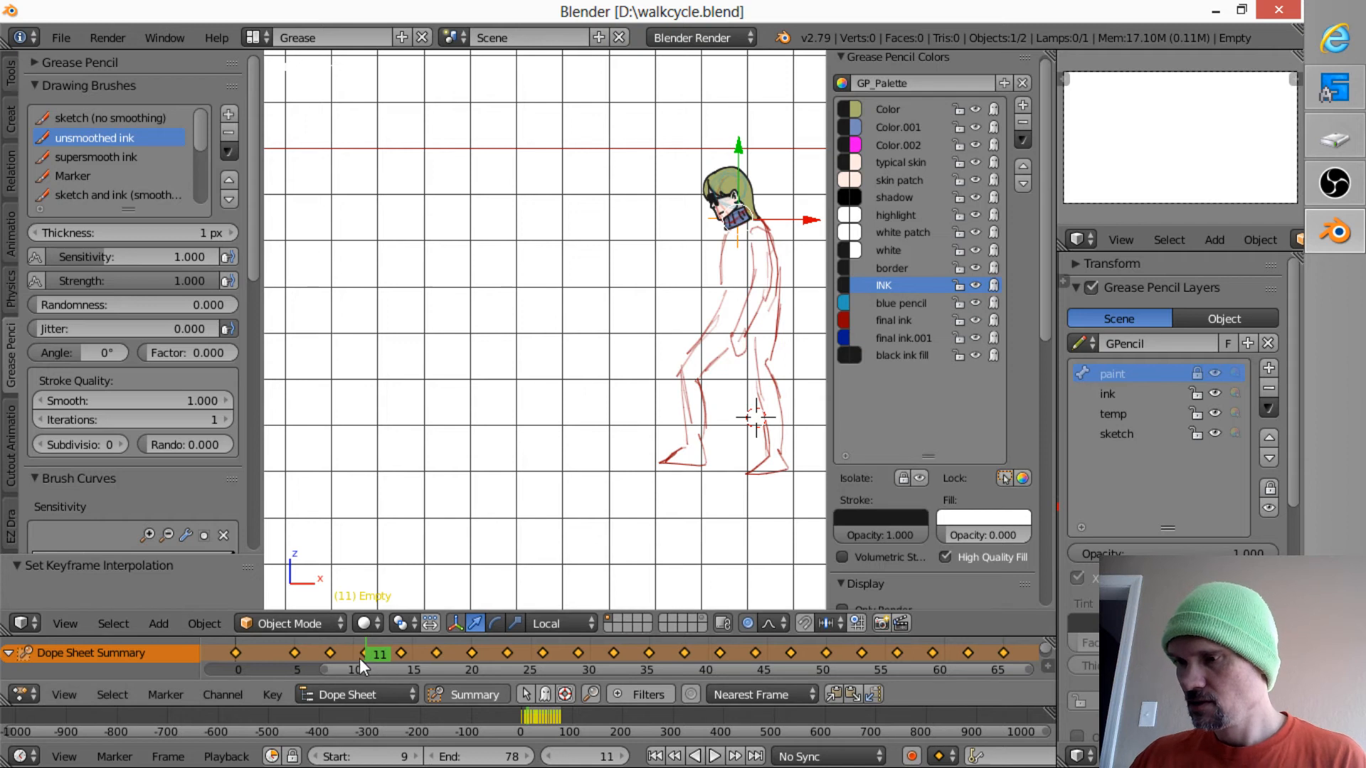
- Go to the drawing at frame 8, hide and show the sketch layer to check its strokes, and make that layer active
key("Down")
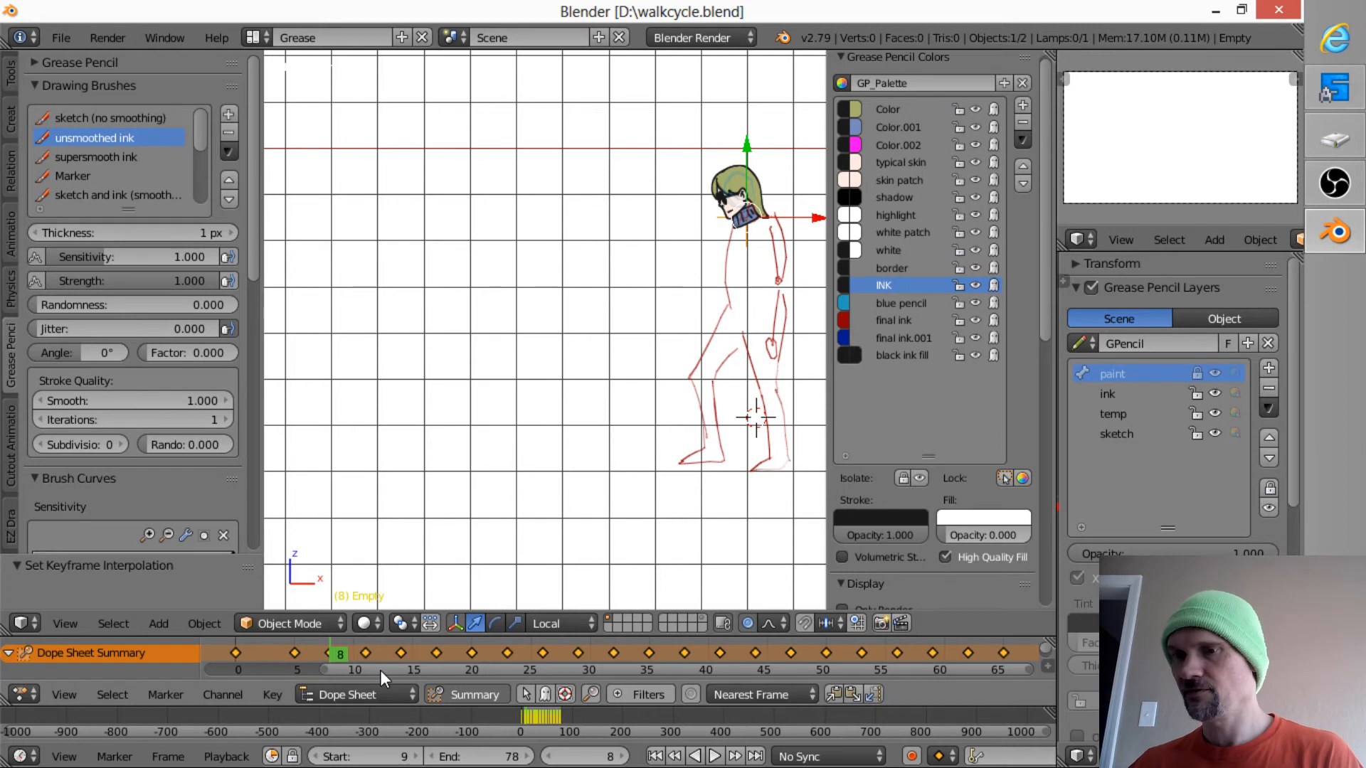
middle_click_drag(713, 329, 497, 373, "shift")
middle_click_drag(595, 351, 631, 334, "ctrl")
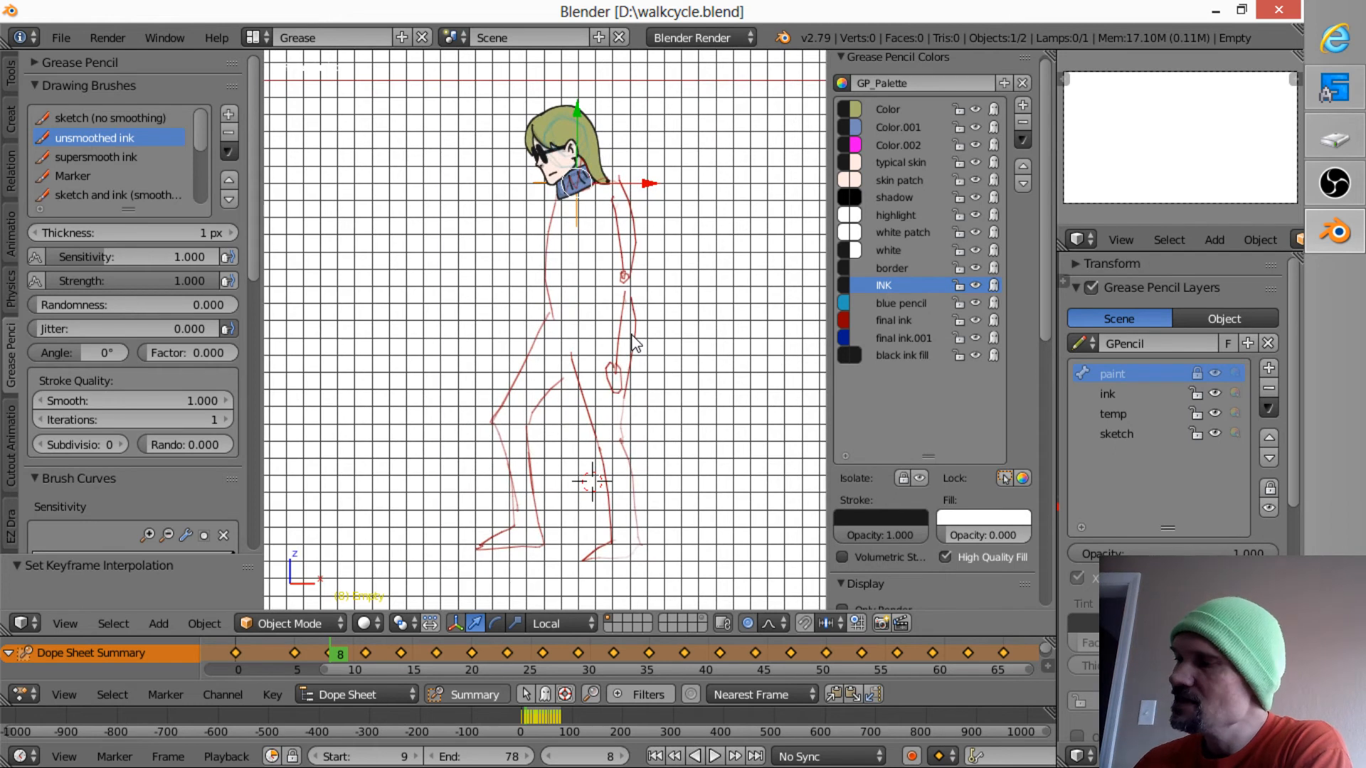
left_click(1213, 431)
left_click(1214, 430)
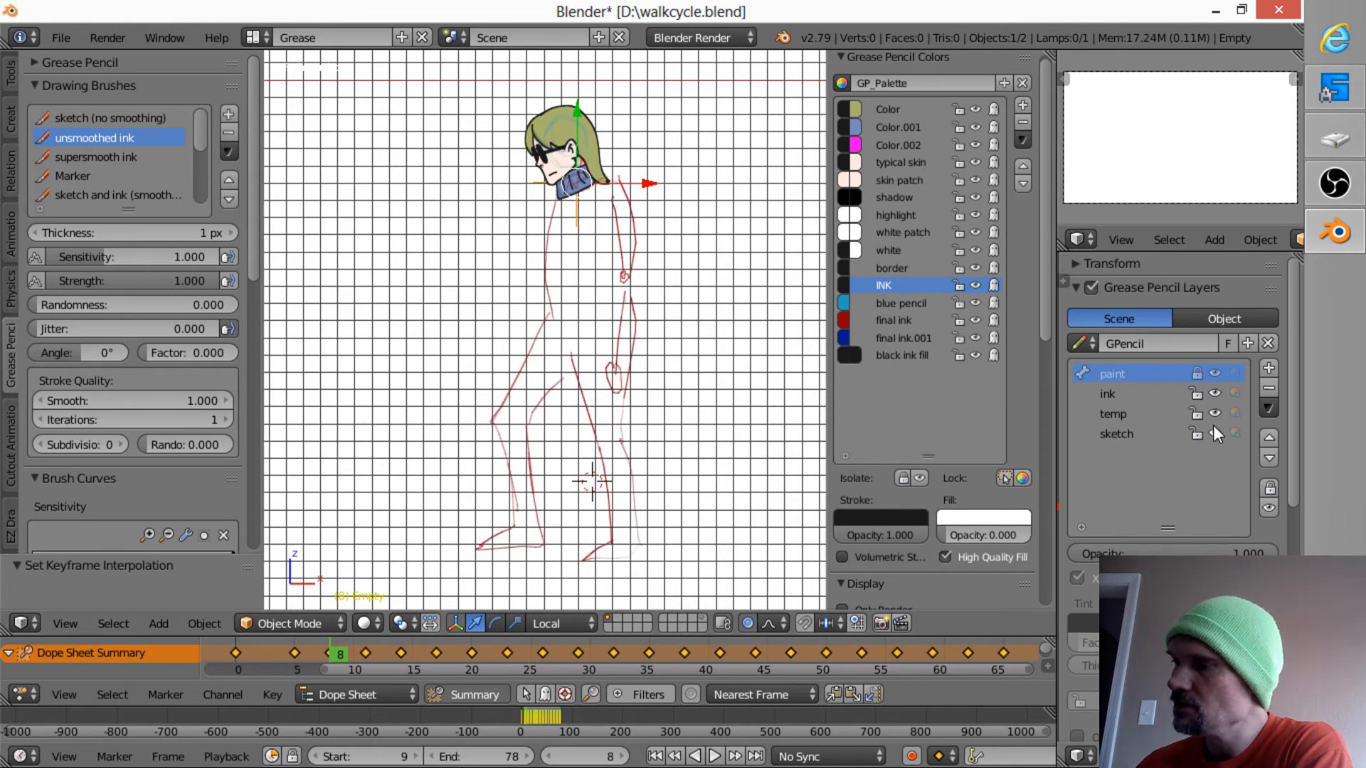
left_click(1214, 432)
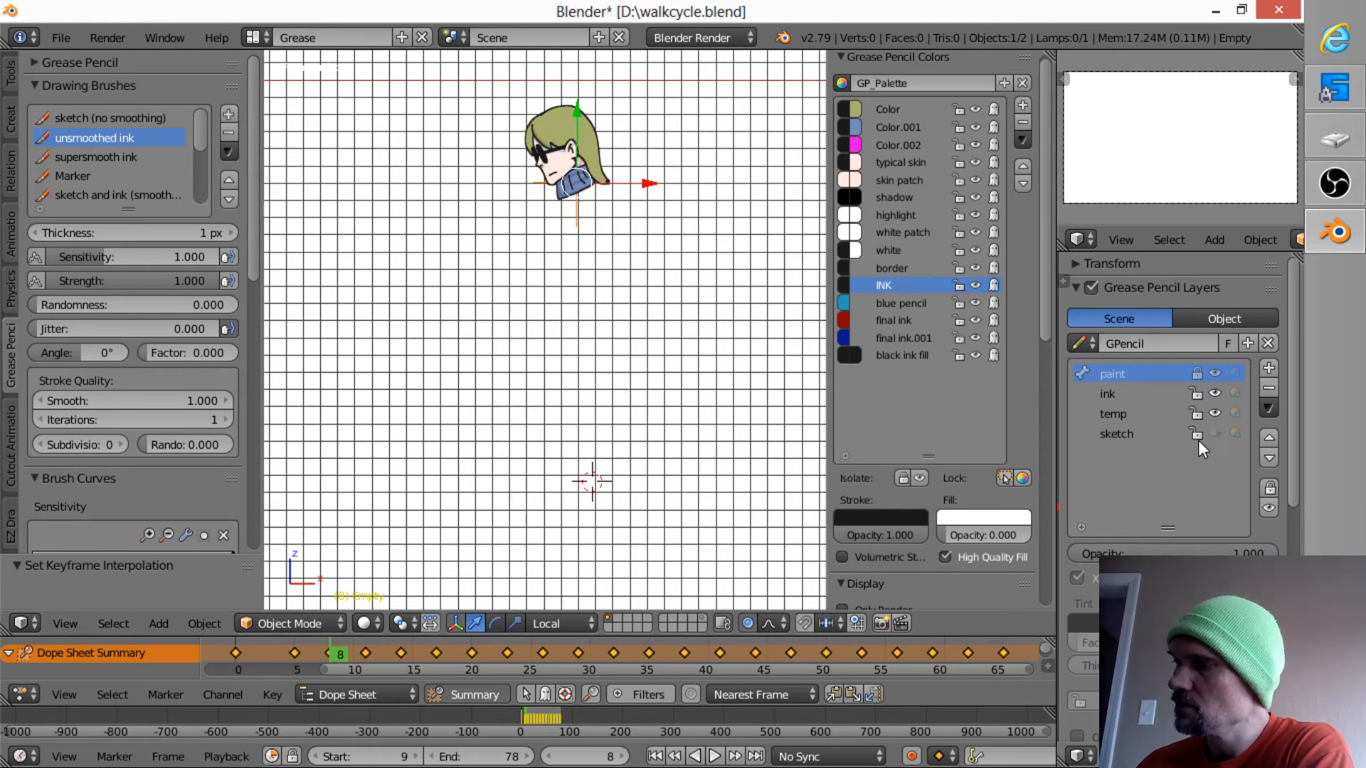
left_click(1215, 432)
left_click(1158, 431)
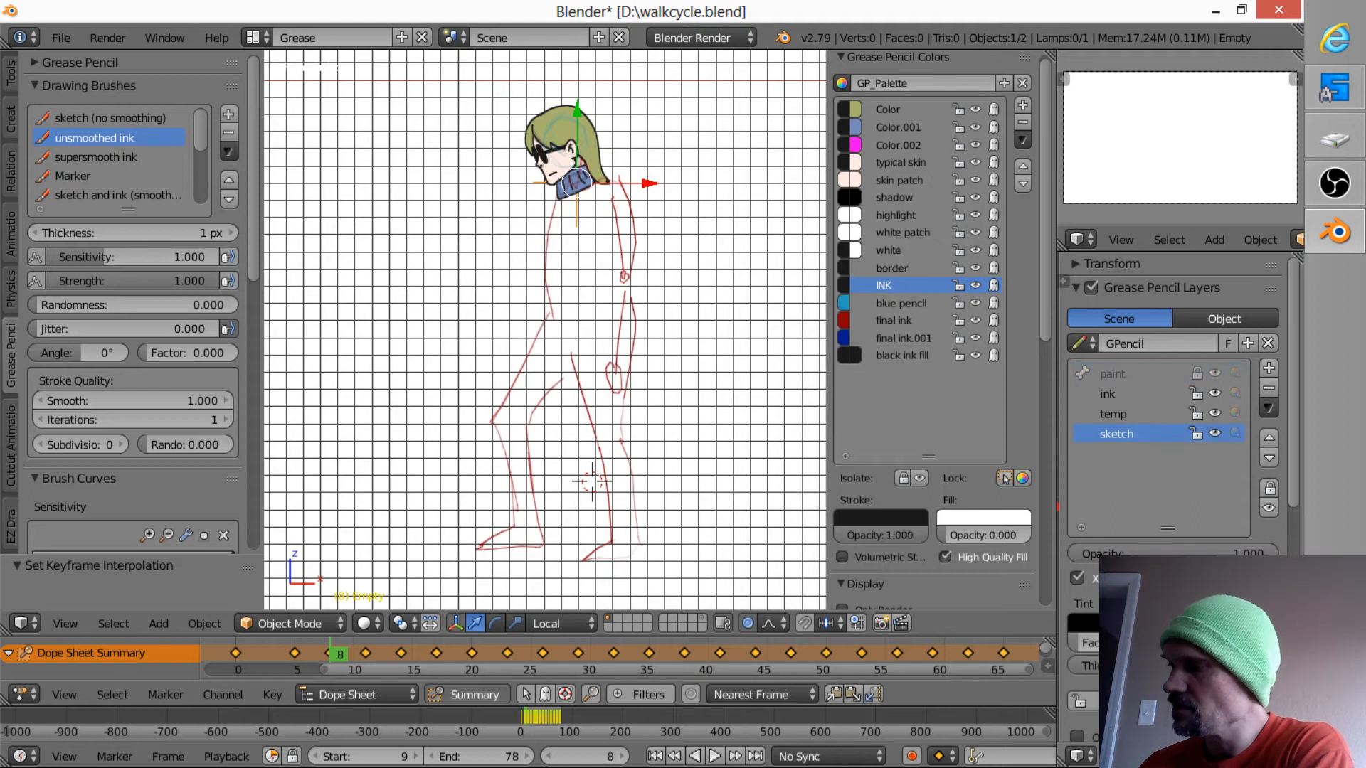
mouse_move(1221, 562)
left_mouse_down()
mouse_move(1062, 569)
mouse_move(1286, 550)
left_mouse_up()
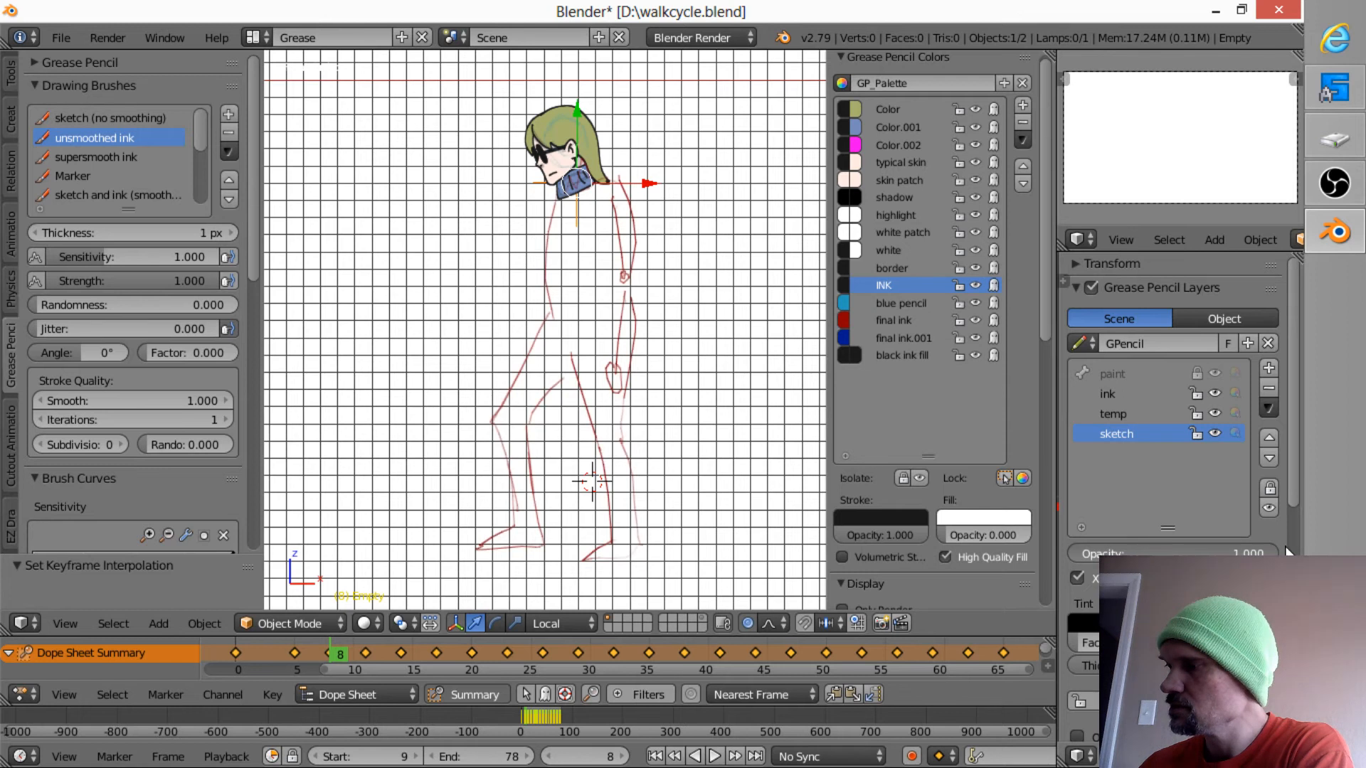
- Lower the stroke opacity of the final ink color to fade the red sketch, and select blue pencil with the sketch (no smoothing) brush
left_click(915, 320)
mouse_move(915, 536)
left_mouse_down()
mouse_move(814, 558)
mouse_move(855, 538)
left_mouse_up()
left_click(907, 304)
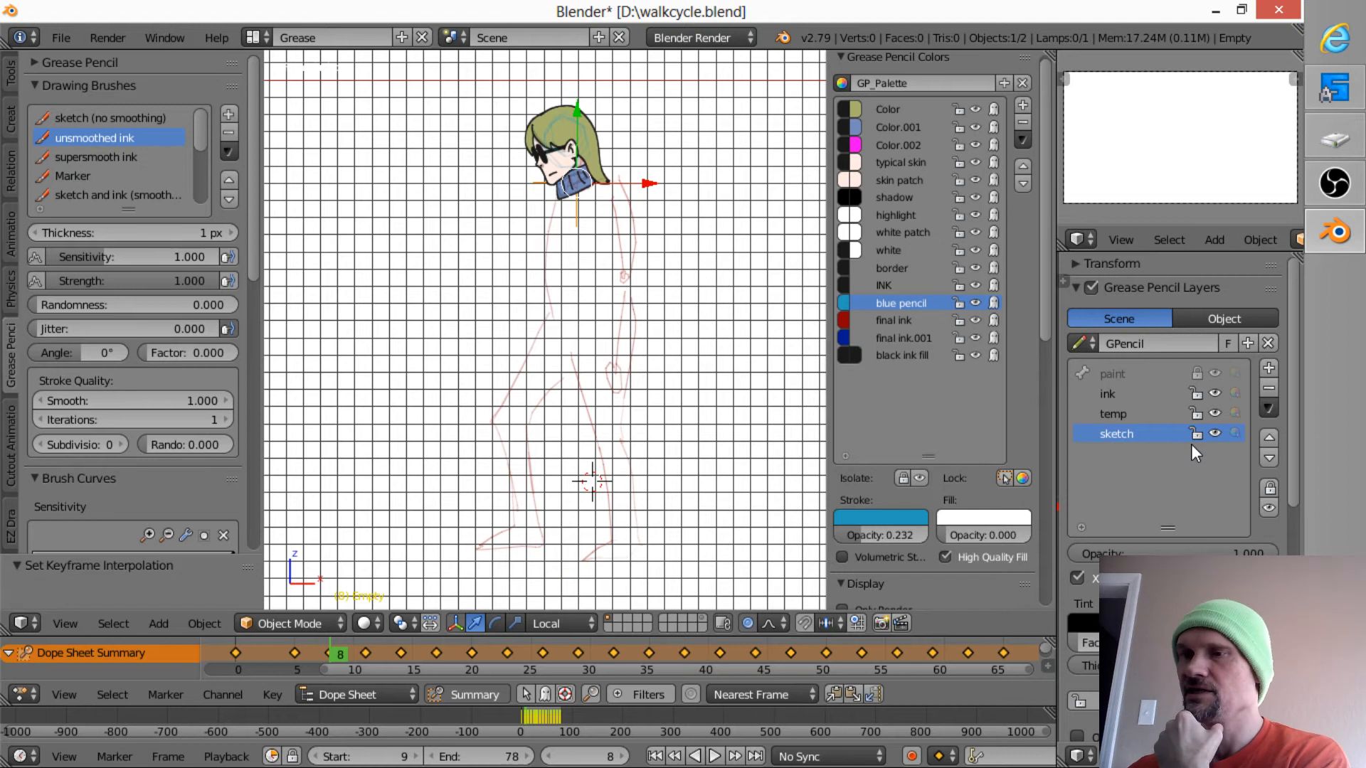
left_click(155, 116)
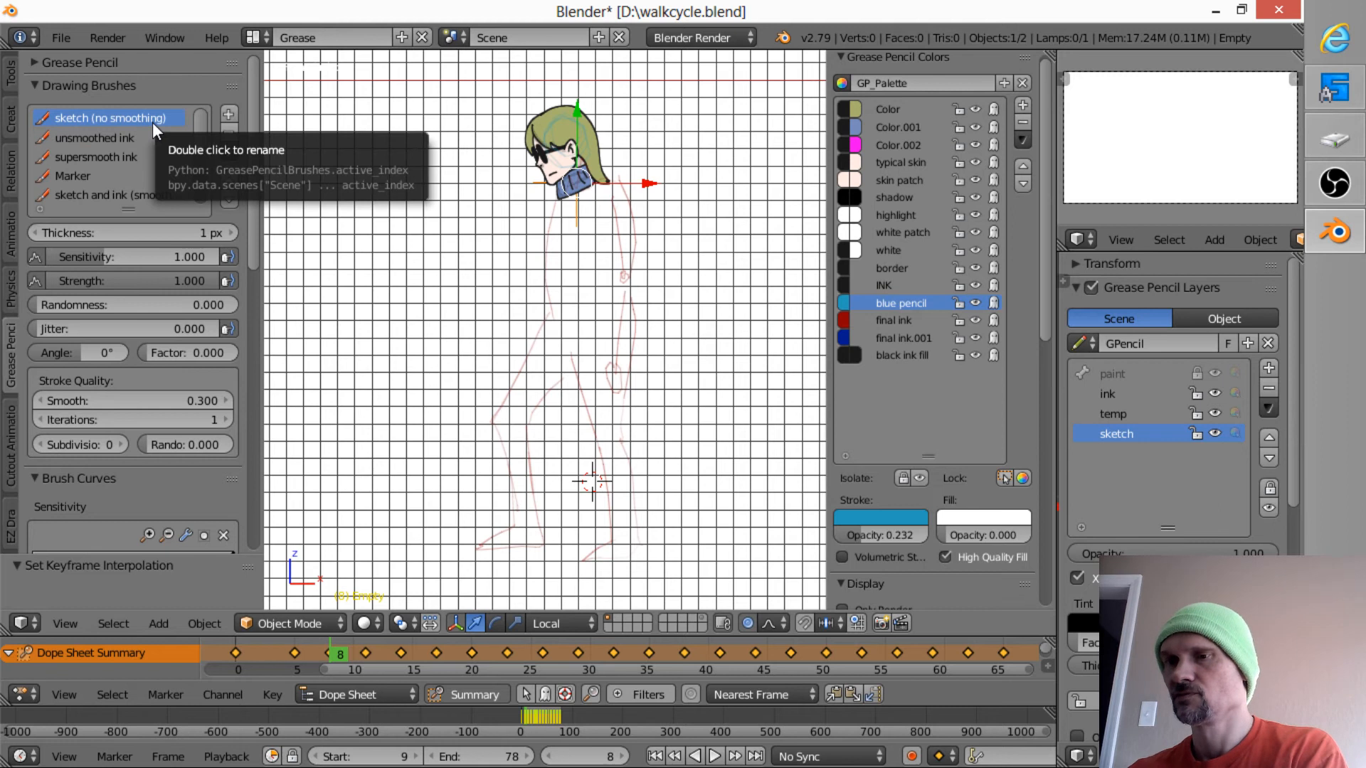
- Draw a first short stroke at the wrist and raise the blue pencil's stroke opacity to 0.768
mouse_move(649, 278)
middle_mouse_down("shift")
mouse_move(595, 384)
mouse_move(653, 301)
mouse_move(649, 257)
middle_mouse_up("shift")
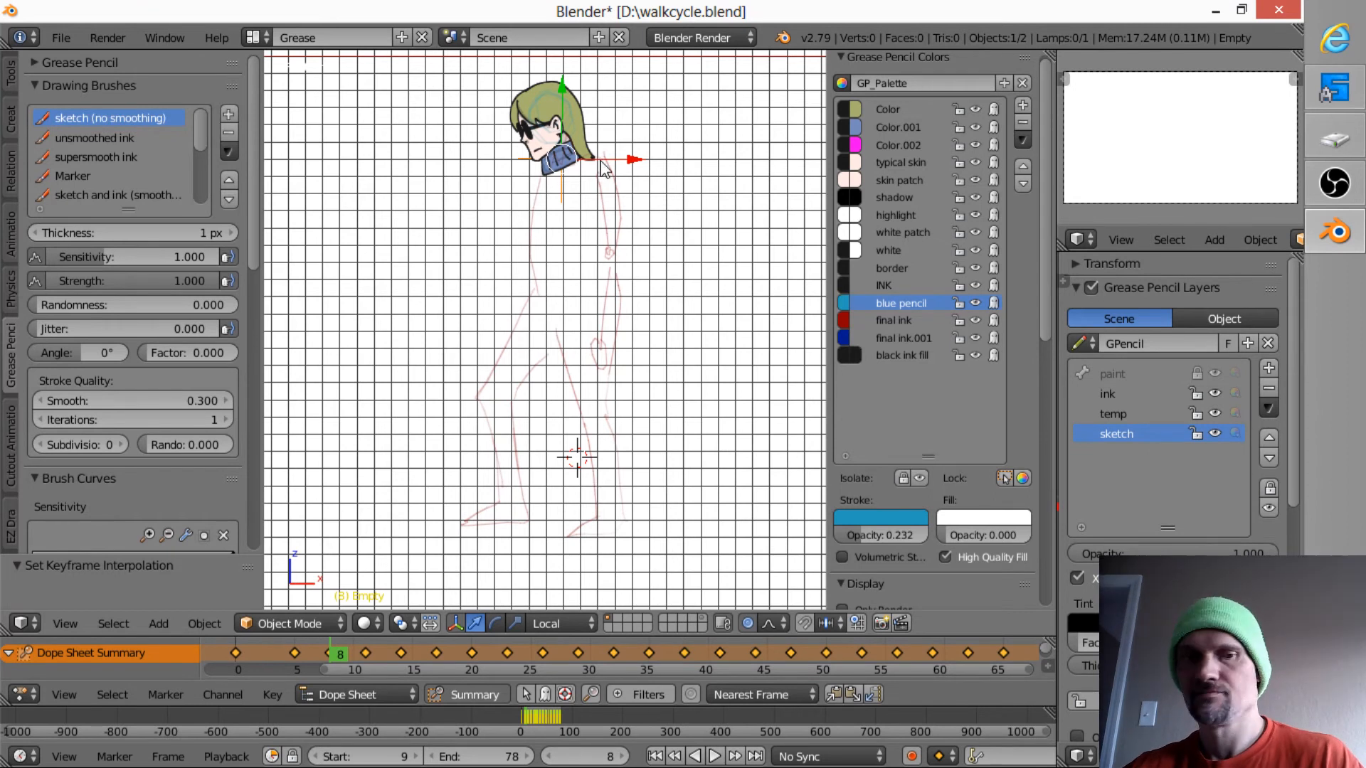
key("d")
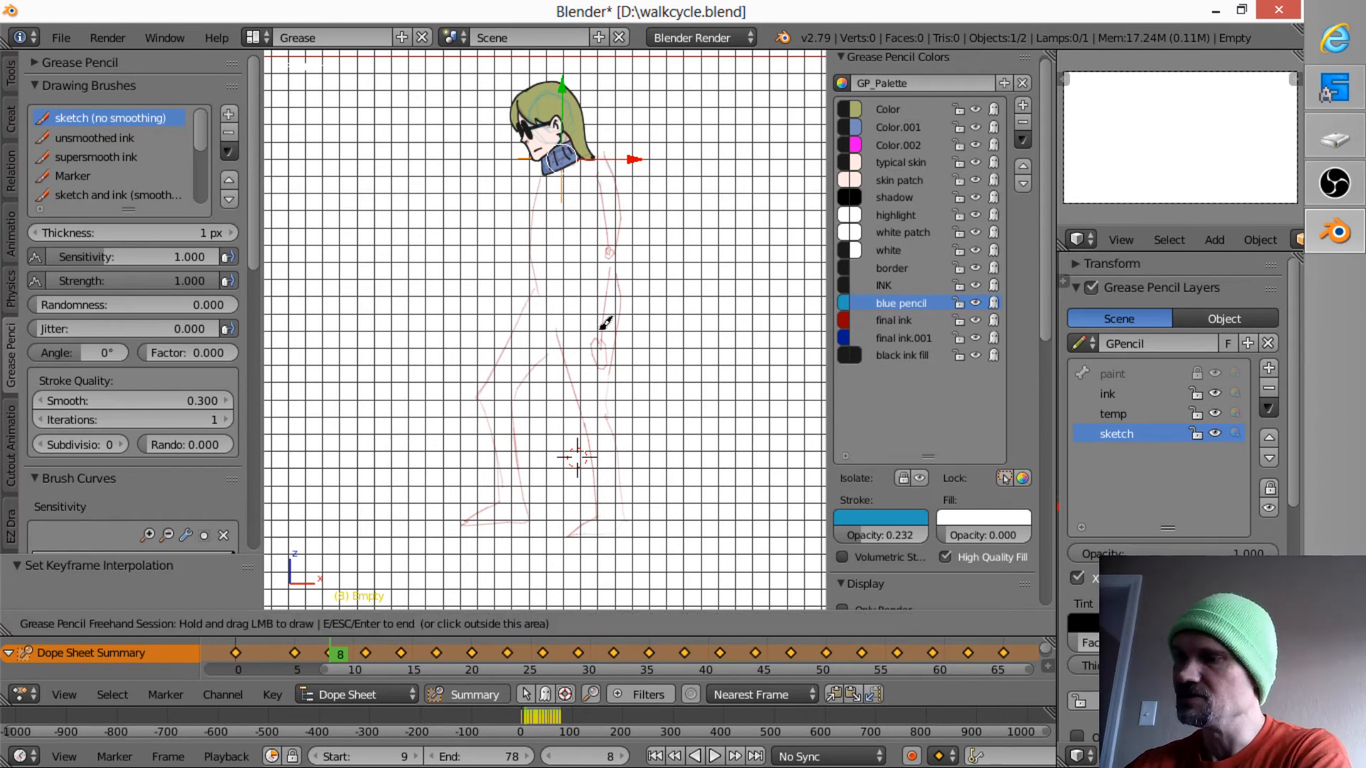
left_click_drag(606, 322, 613, 326)
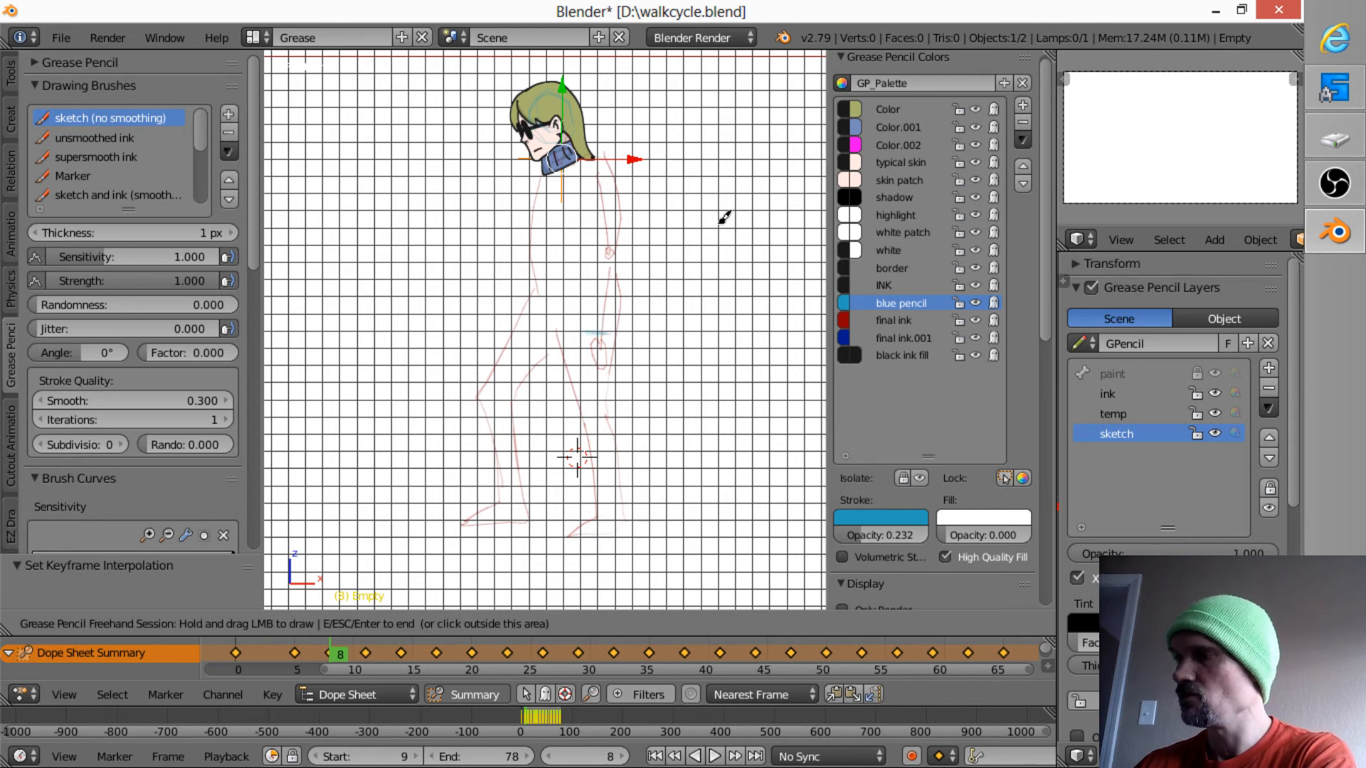
left_click(868, 541)
mouse_move(860, 539)
left_mouse_down()
mouse_move(936, 539)
mouse_move(916, 535)
left_mouse_up()
- Sketch the near arm in blue pencil over the faded guide, with hand, cuff, sleeve, elbow and shoulder
mouse_move(619, 297)
middle_mouse_down("shift")
mouse_move(585, 262)
mouse_move(623, 249)
middle_mouse_up("shift")
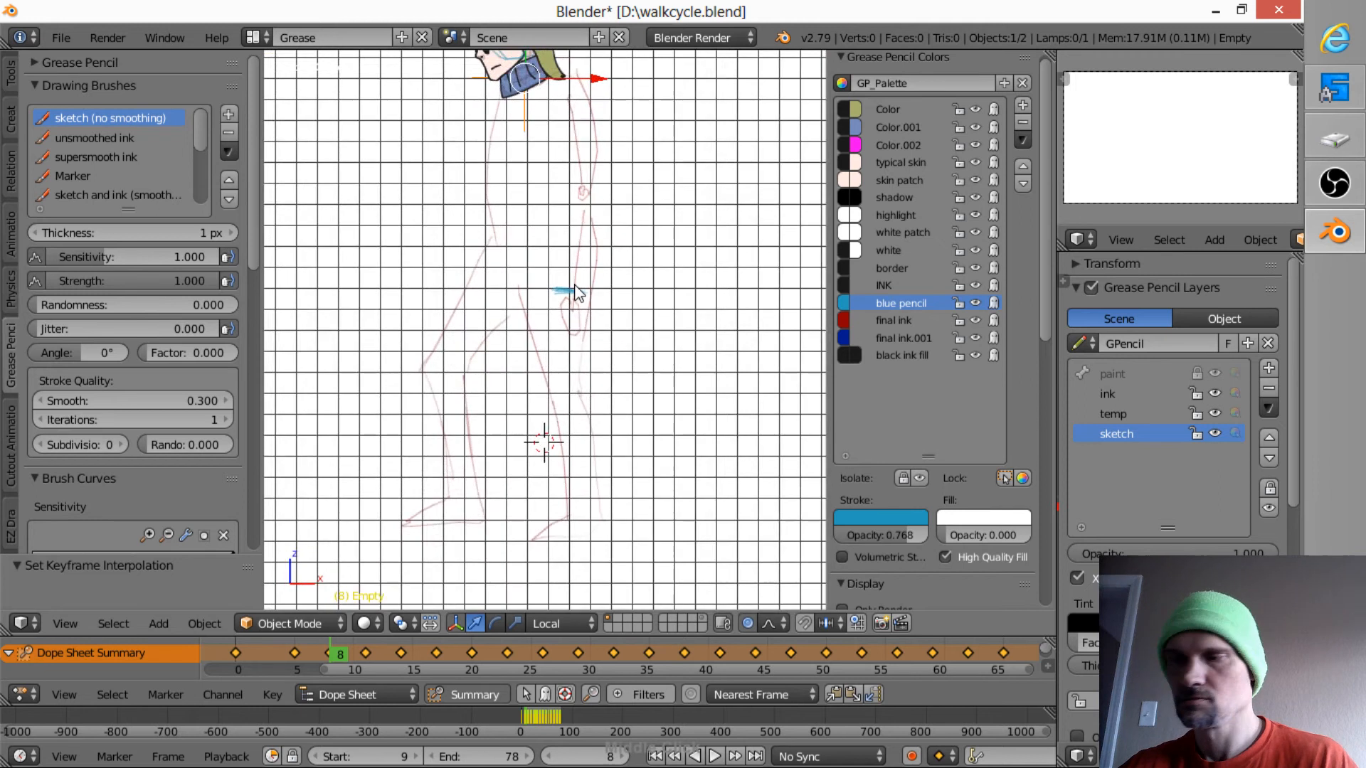
mouse_move(575, 286)
left_mouse_down()
mouse_move(556, 300)
mouse_move(568, 279)
mouse_move(570, 352)
mouse_move(586, 284)
mouse_move(572, 347)
left_mouse_up()
left_click_drag(577, 280, 580, 284)
mouse_move(609, 184)
left_mouse_down()
mouse_move(598, 284)
mouse_move(617, 192)
left_mouse_up()
mouse_move(569, 74)
left_mouse_down()
mouse_move(596, 112)
mouse_move(612, 199)
mouse_move(599, 139)
left_mouse_up()
mouse_move(558, 126)
left_mouse_down()
mouse_move(581, 202)
mouse_move(562, 289)
mouse_move(574, 232)
mouse_move(613, 281)
left_mouse_up()
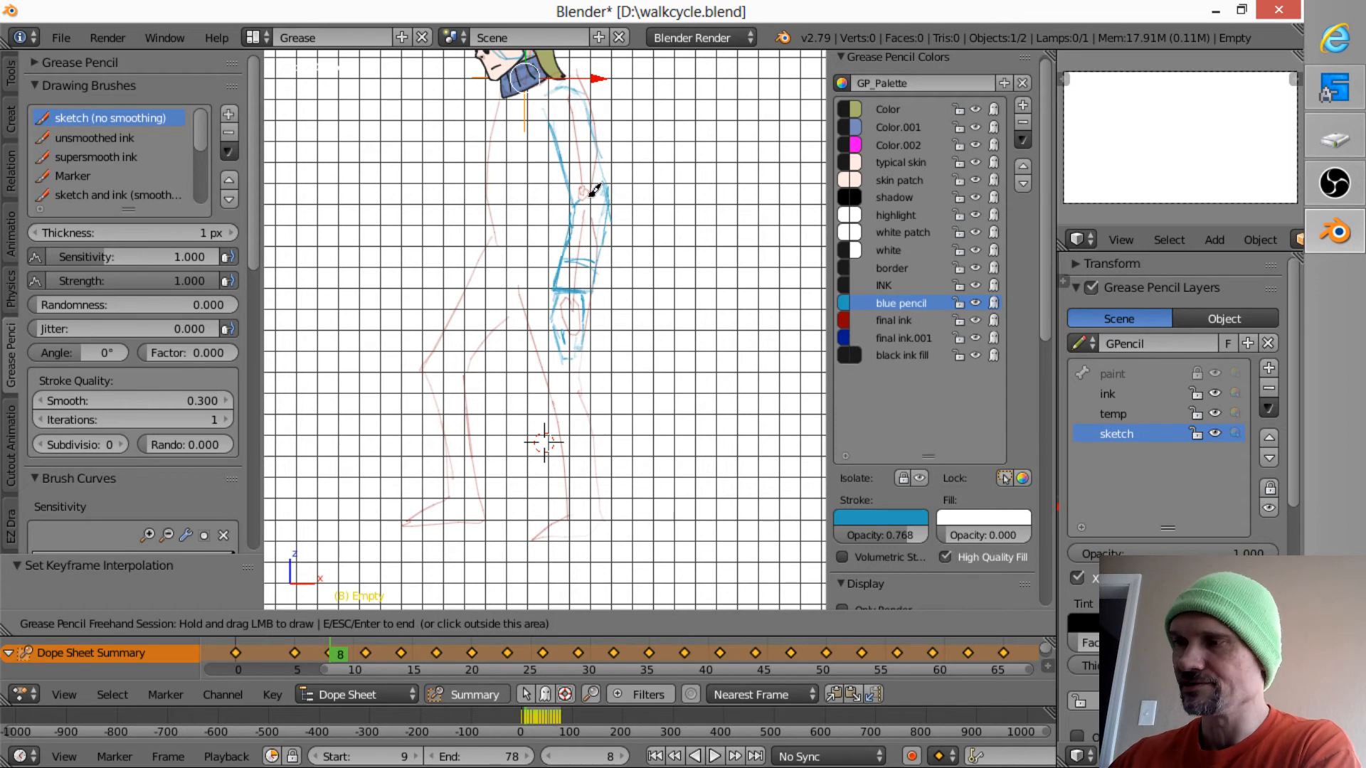
left_click_drag(575, 206, 610, 200)
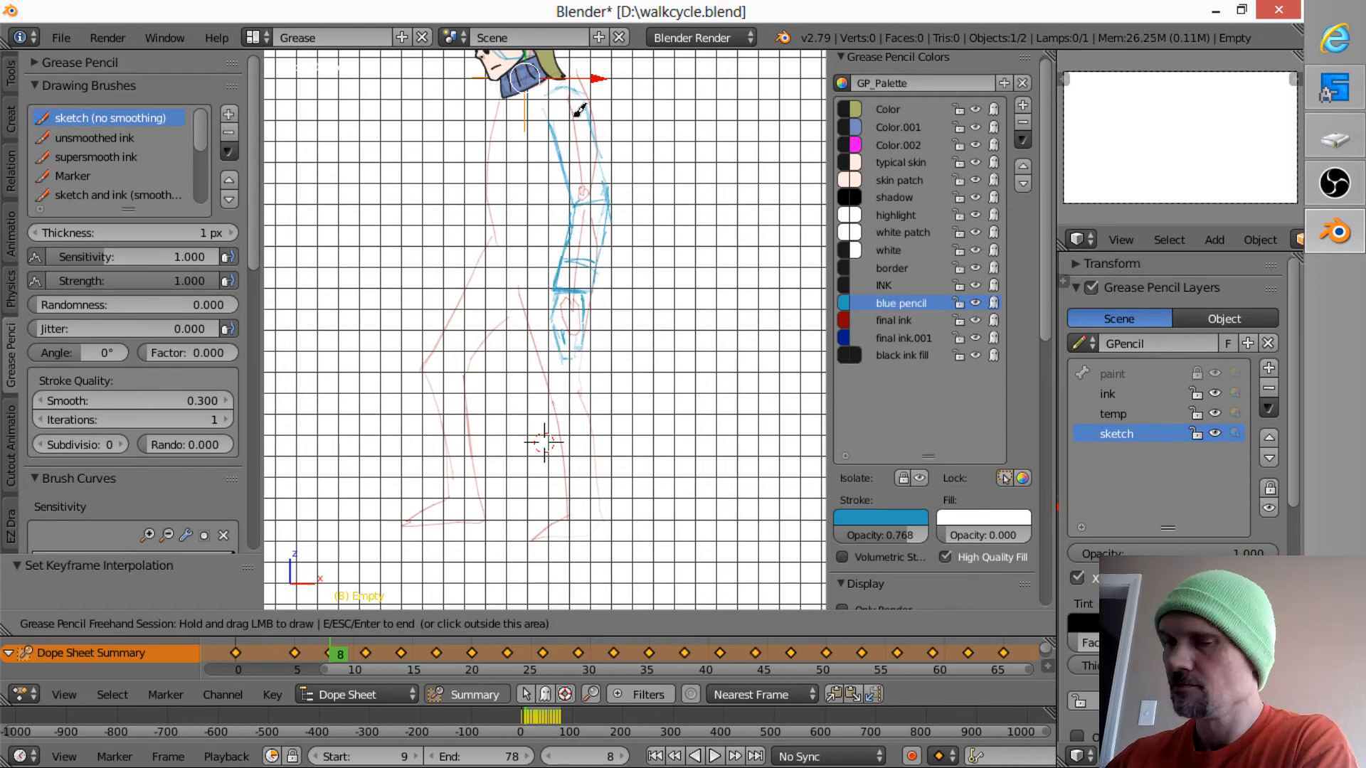
middle_click_drag(589, 214, 602, 279, "shift")
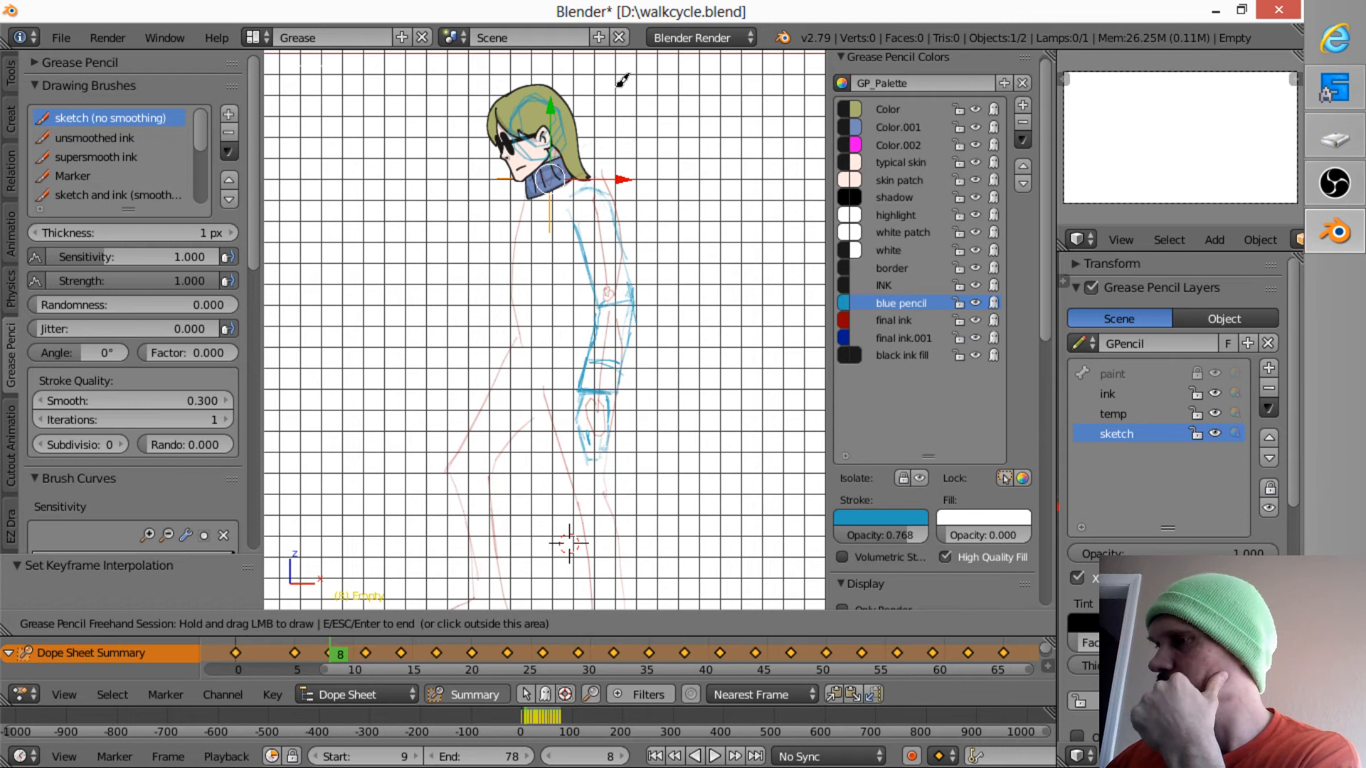
- Sketch the coat's collar behind the hair, the shoulder and chest lines, and the open front edge running down to the hip
left_click_drag(595, 136, 590, 136)
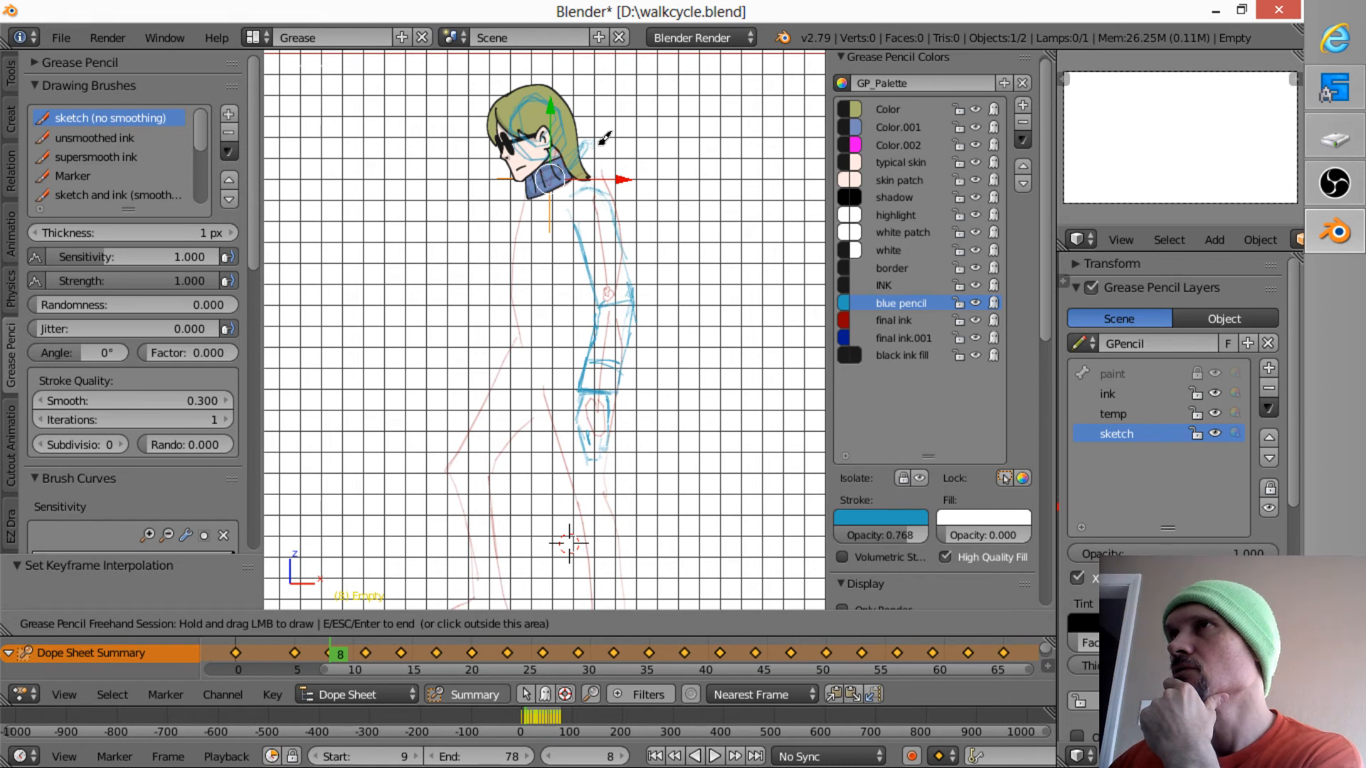
mouse_move(592, 136)
left_mouse_down()
mouse_move(581, 140)
mouse_move(616, 174)
mouse_move(532, 257)
mouse_move(545, 228)
mouse_move(508, 303)
mouse_move(542, 457)
left_mouse_up()
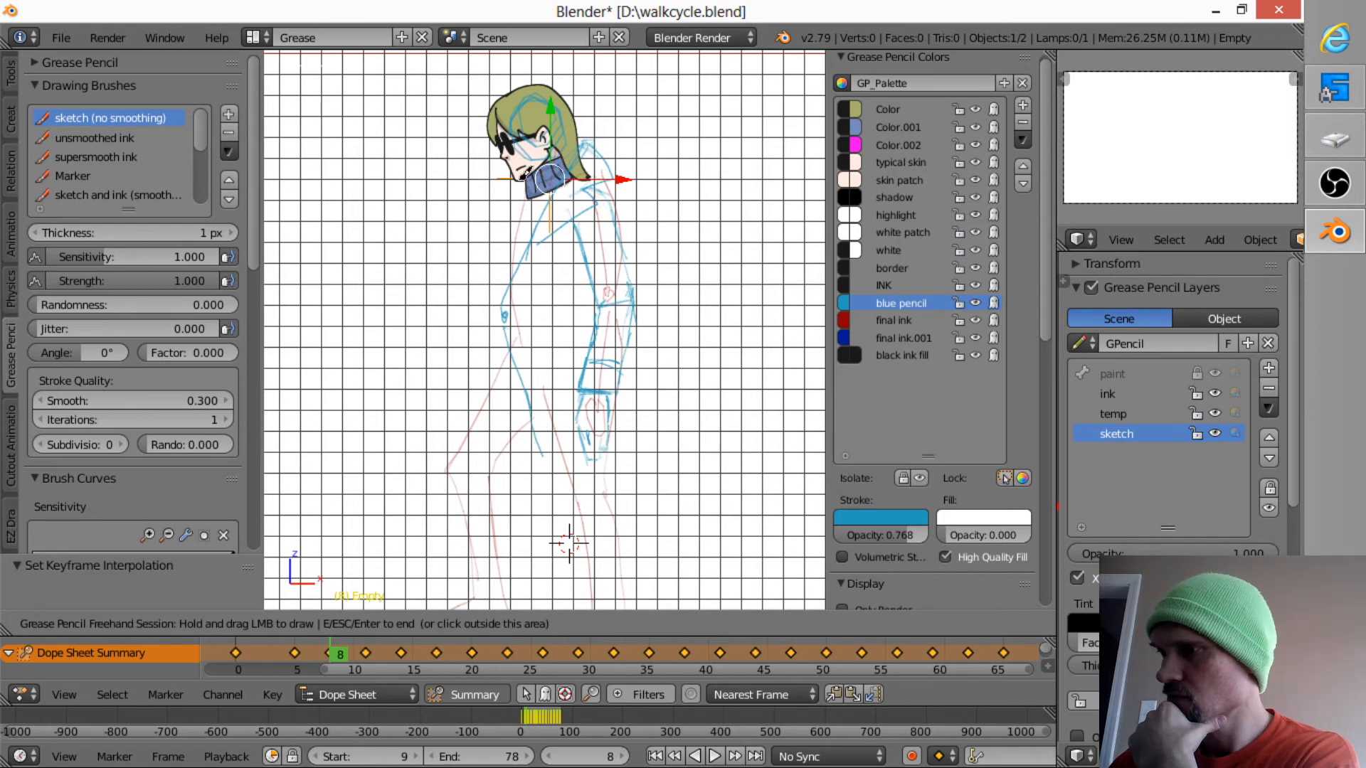
mouse_move(525, 175)
left_mouse_down()
mouse_move(504, 234)
mouse_move(526, 242)
mouse_move(512, 278)
left_mouse_up()
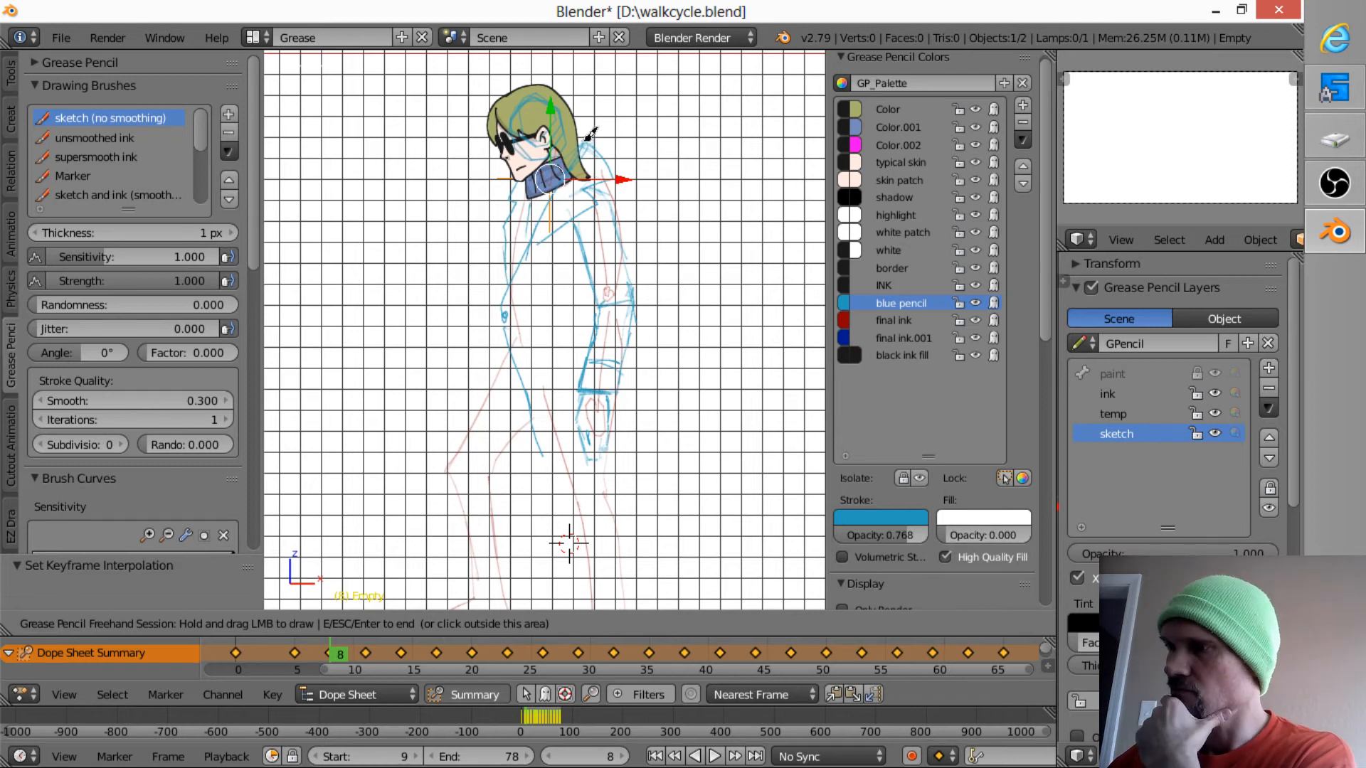
left_click_drag(591, 135, 637, 165)
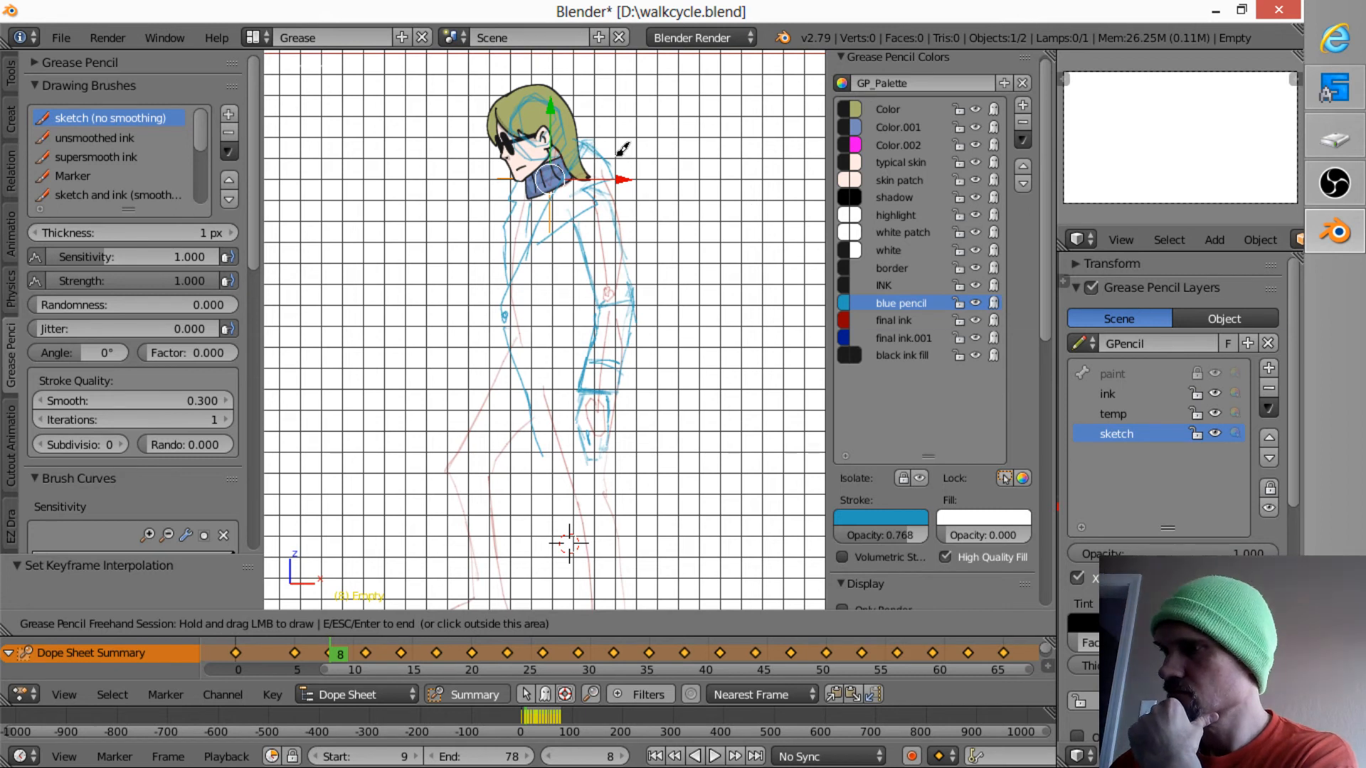
- Try a lower collar with reshaped lapels and erase the coat's upper strokes from the neck to the waist
mouse_move(617, 156)
right_mouse_down()
mouse_move(588, 152)
mouse_move(591, 190)
mouse_move(548, 217)
right_mouse_up()
mouse_move(583, 167)
left_mouse_down()
mouse_move(601, 177)
mouse_move(541, 222)
mouse_move(557, 195)
mouse_move(526, 236)
mouse_move(499, 322)
left_mouse_up()
mouse_move(541, 257)
left_mouse_down()
mouse_move(569, 243)
mouse_move(600, 179)
mouse_move(514, 222)
mouse_move(526, 186)
left_mouse_up()
mouse_move(485, 242)
right_mouse_down()
mouse_move(502, 190)
mouse_move(473, 269)
right_mouse_up()
left_click_drag(525, 186, 514, 221)
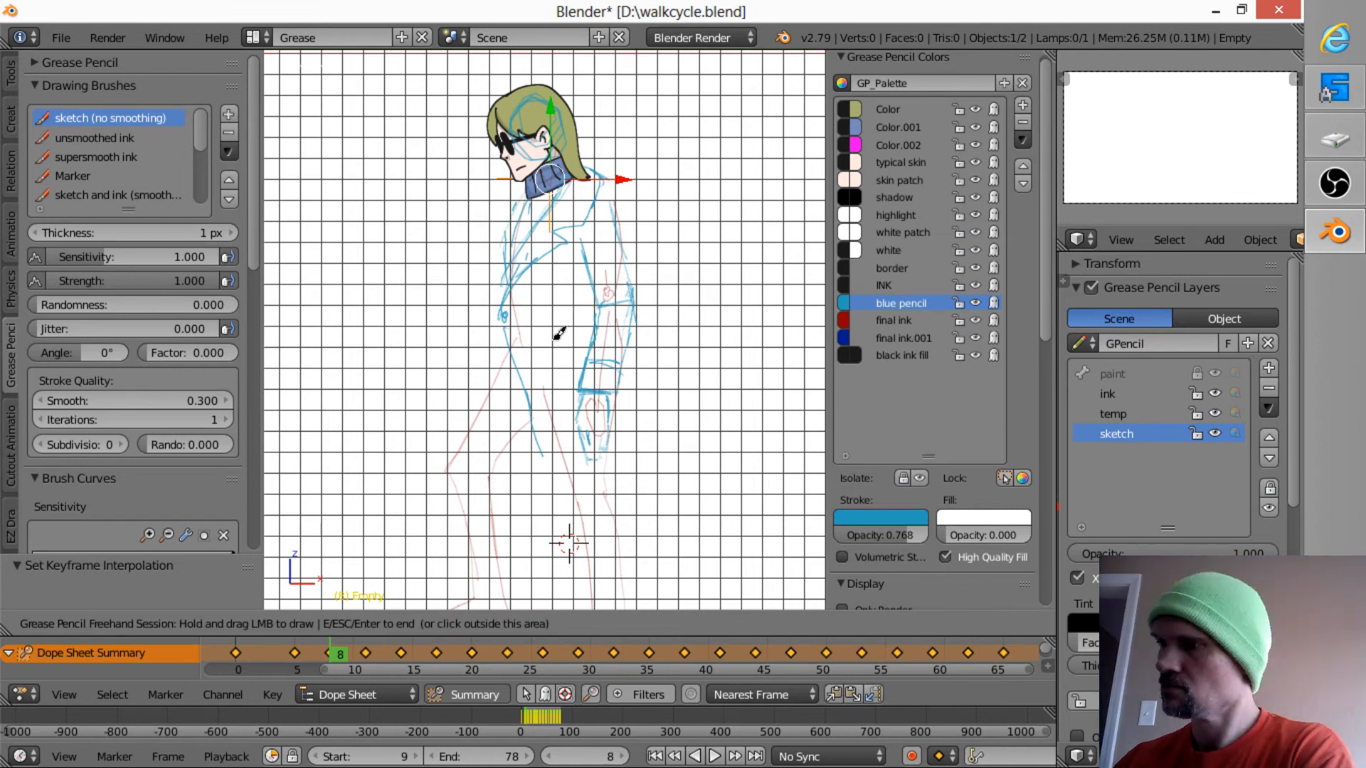
mouse_move(620, 175)
right_mouse_down()
mouse_move(583, 217)
mouse_move(596, 180)
mouse_move(533, 302)
mouse_move(547, 251)
mouse_move(534, 258)
mouse_move(512, 210)
mouse_move(507, 313)
right_mouse_up()
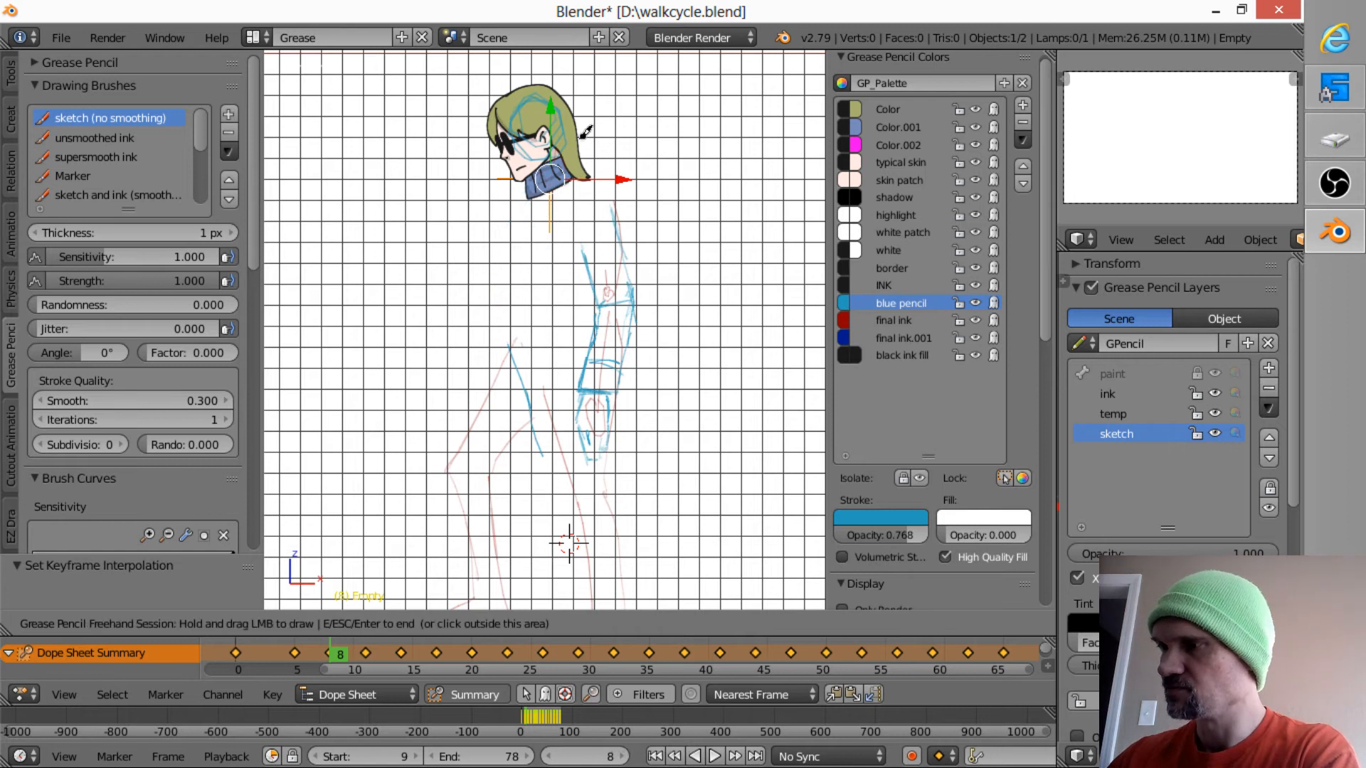
- Redraw the coat's upper part with a raised pointed collar, long lapels meeting at the waist, and the chest outline
mouse_move(580, 134)
left_mouse_down()
mouse_move(631, 155)
mouse_move(604, 175)
mouse_move(620, 208)
mouse_move(520, 264)
mouse_move(506, 311)
left_mouse_up()
mouse_move(514, 301)
left_mouse_down()
mouse_move(602, 214)
mouse_move(524, 275)
left_mouse_up()
mouse_move(527, 197)
left_mouse_down()
mouse_move(513, 259)
mouse_move(527, 175)
left_mouse_up()
left_click_drag(503, 220, 507, 207)
mouse_move(507, 276)
left_mouse_down()
mouse_move(503, 293)
mouse_move(514, 283)
mouse_move(488, 256)
mouse_move(508, 170)
mouse_move(501, 245)
left_mouse_up()
left_click_drag(511, 191, 502, 272)
left_click_drag(512, 190, 502, 293)
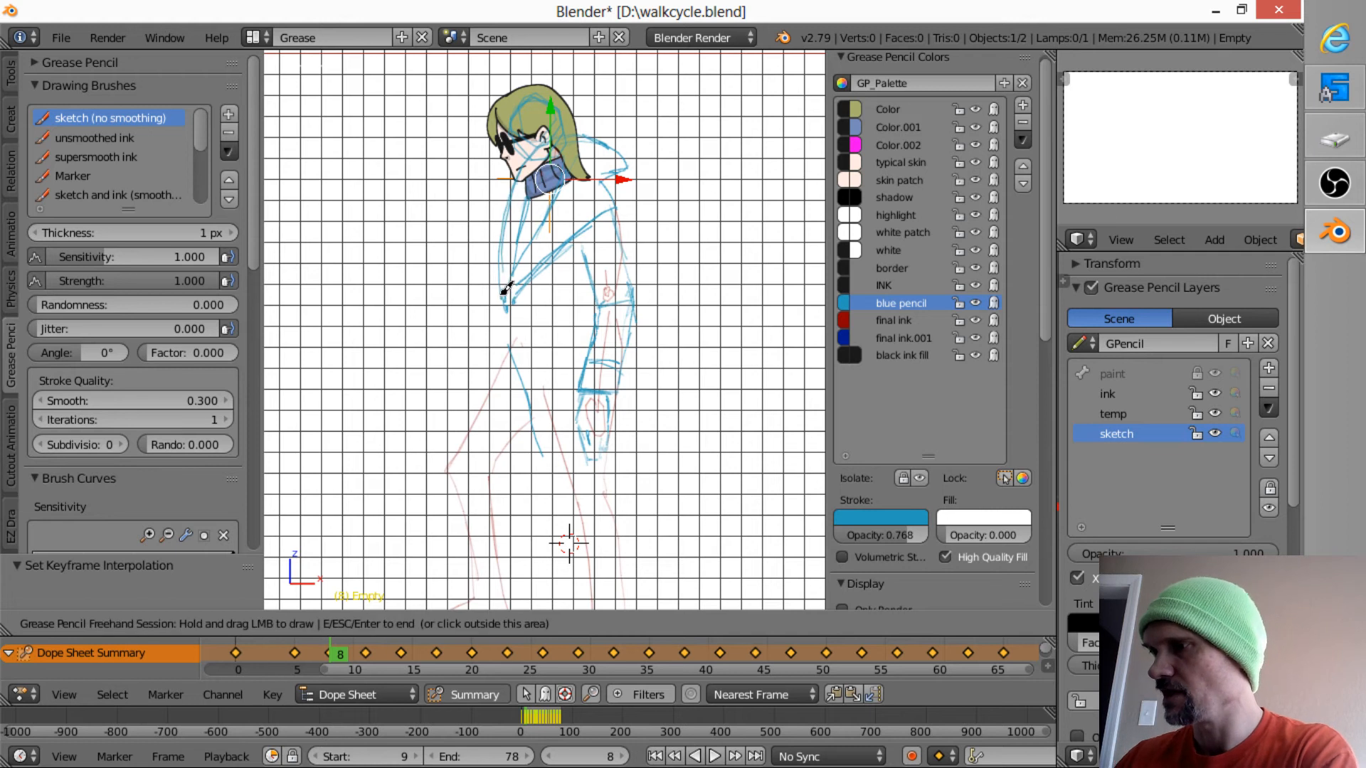
mouse_move(633, 163)
left_mouse_down()
mouse_move(592, 188)
mouse_move(610, 156)
mouse_move(521, 171)
mouse_move(514, 230)
left_mouse_up()
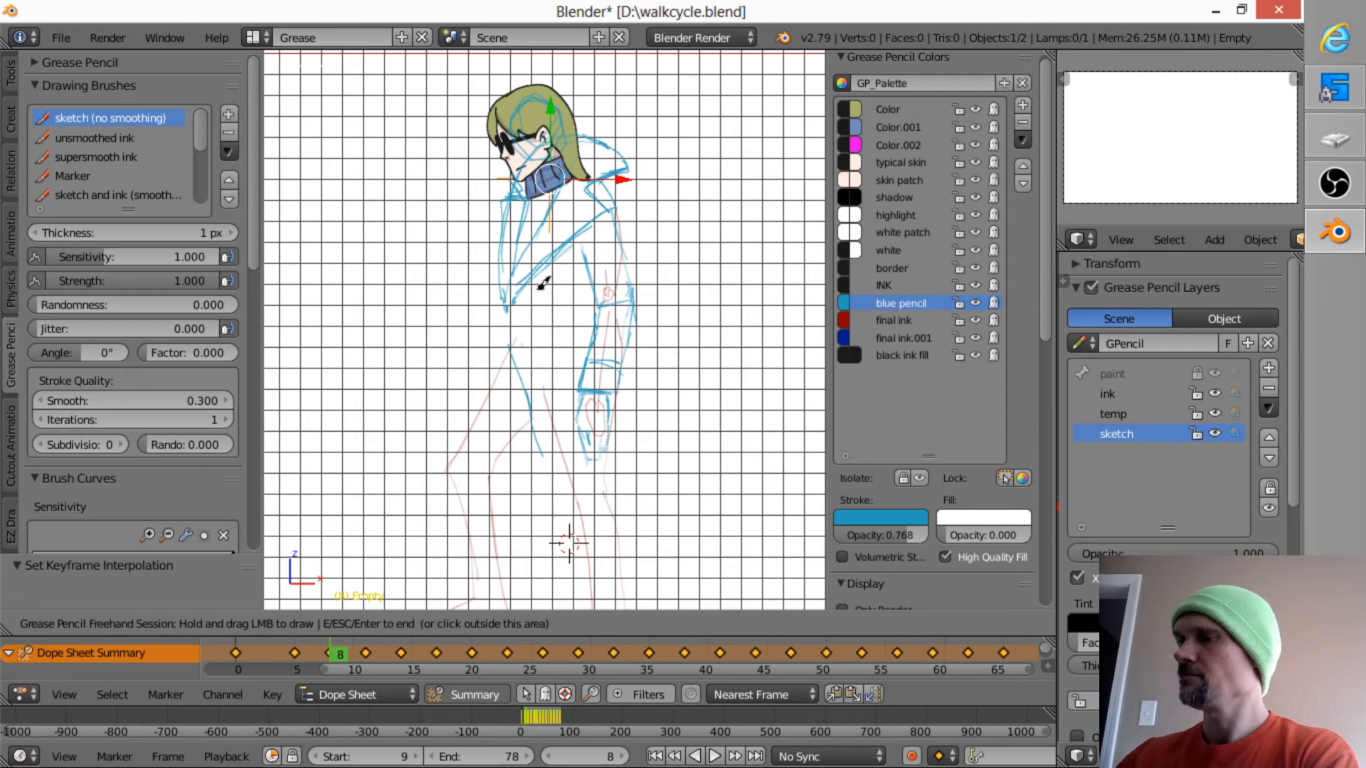
- Sketch the coat below the waist with a button, the front edge, and a back edge flaring out to a curved hem
left_click_drag(507, 309, 525, 412)
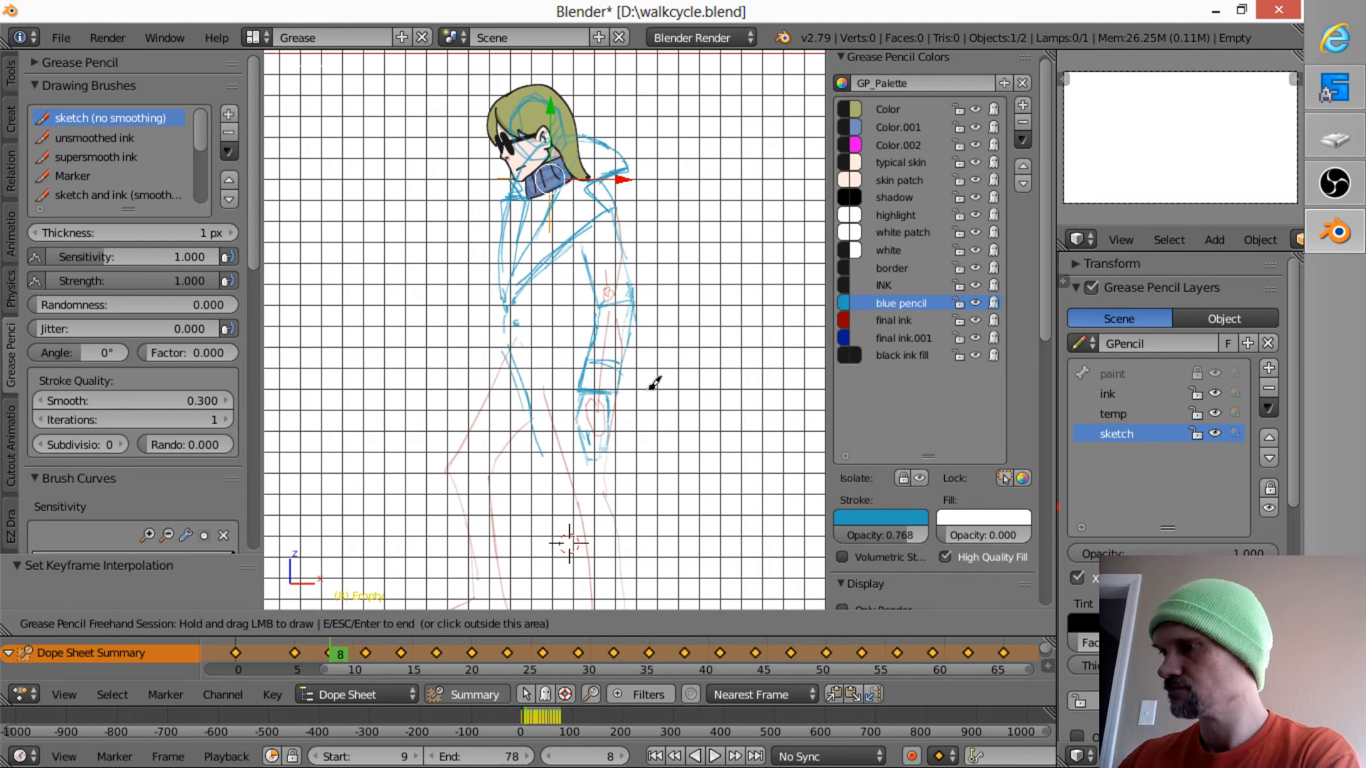
left_click_drag(630, 366, 625, 408)
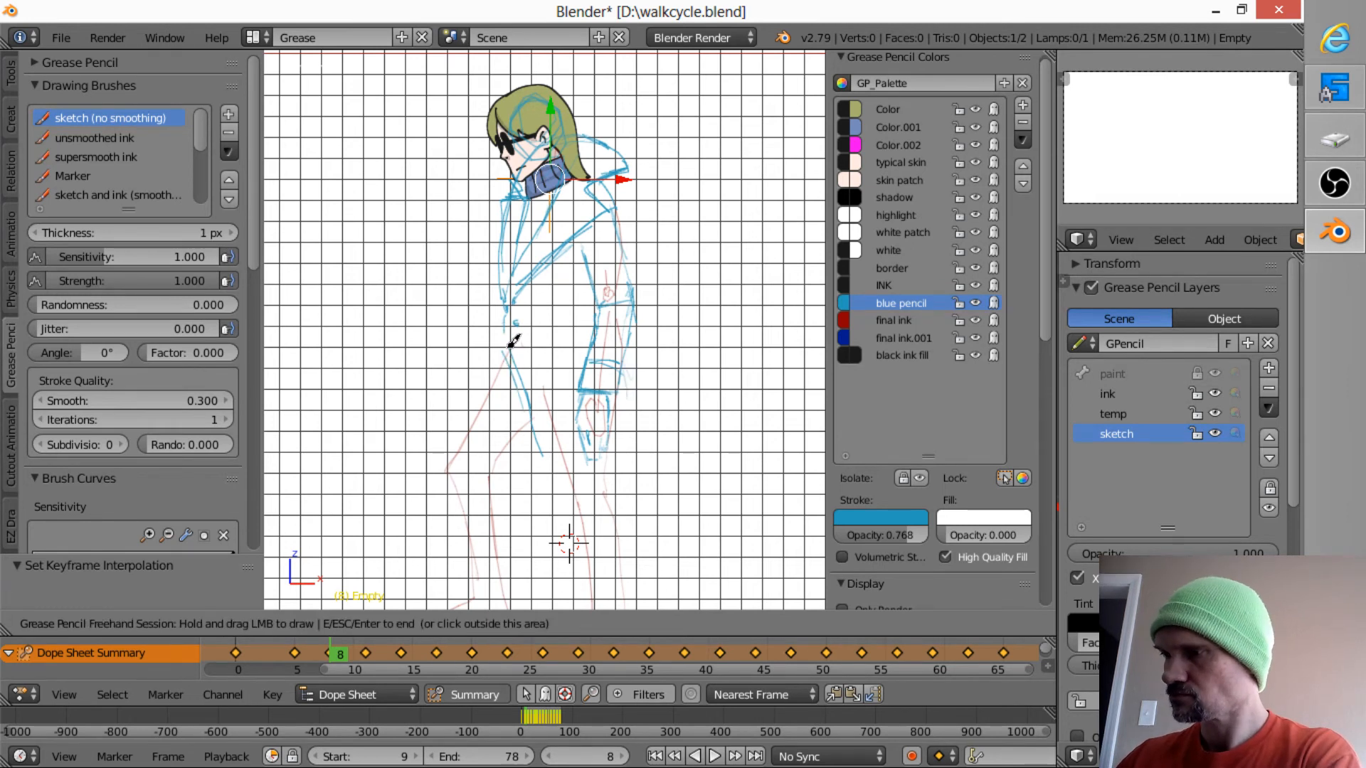
mouse_move(501, 305)
left_mouse_down()
mouse_move(495, 368)
mouse_move(542, 398)
mouse_move(567, 533)
left_mouse_up()
left_click_drag(634, 372, 656, 476)
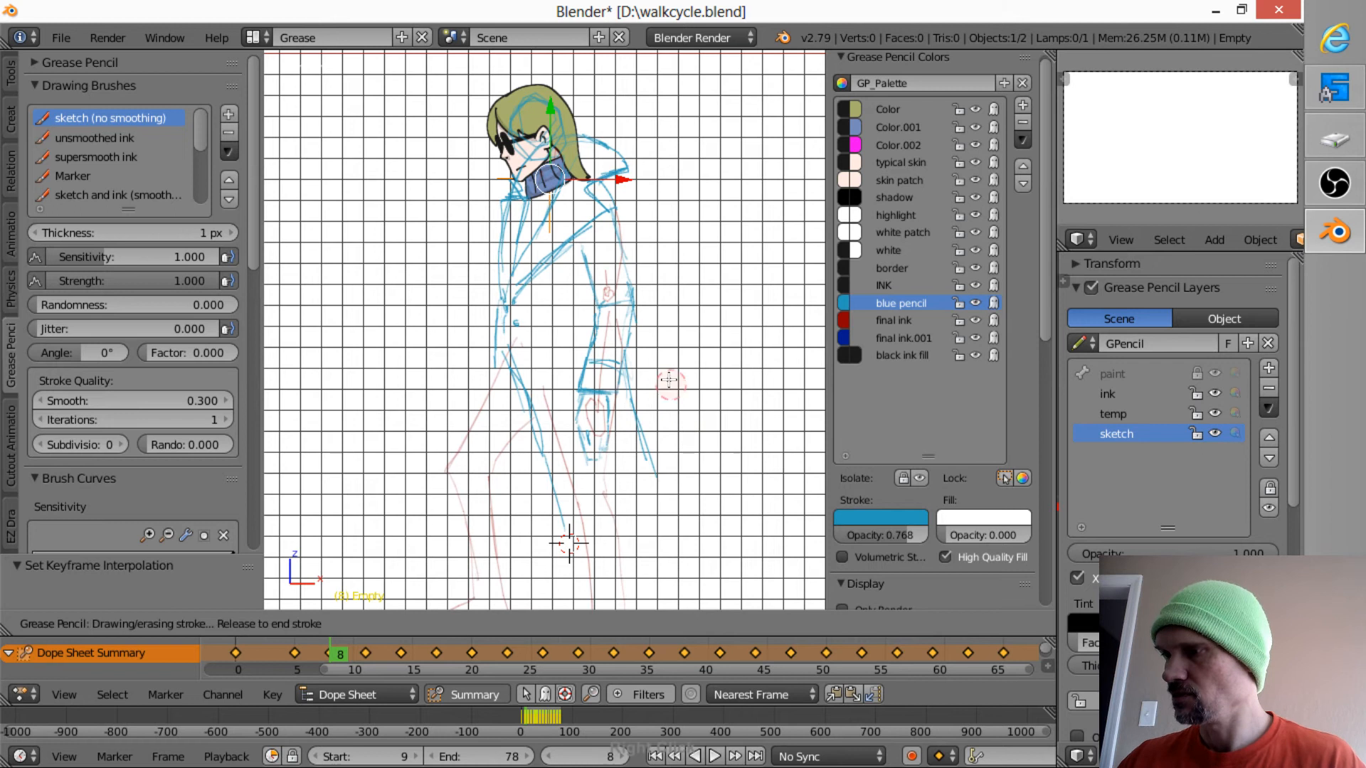
middle_click_drag(692, 427, 657, 307, "shift")
mouse_move(521, 358)
left_mouse_down()
mouse_move(540, 475)
mouse_move(661, 440)
left_mouse_up()
left_click_drag(638, 382, 659, 436)
left_click_drag(613, 317, 656, 432)
mouse_move(651, 431)
left_mouse_down()
mouse_move(516, 405)
mouse_move(500, 426)
mouse_move(676, 439)
left_mouse_up()
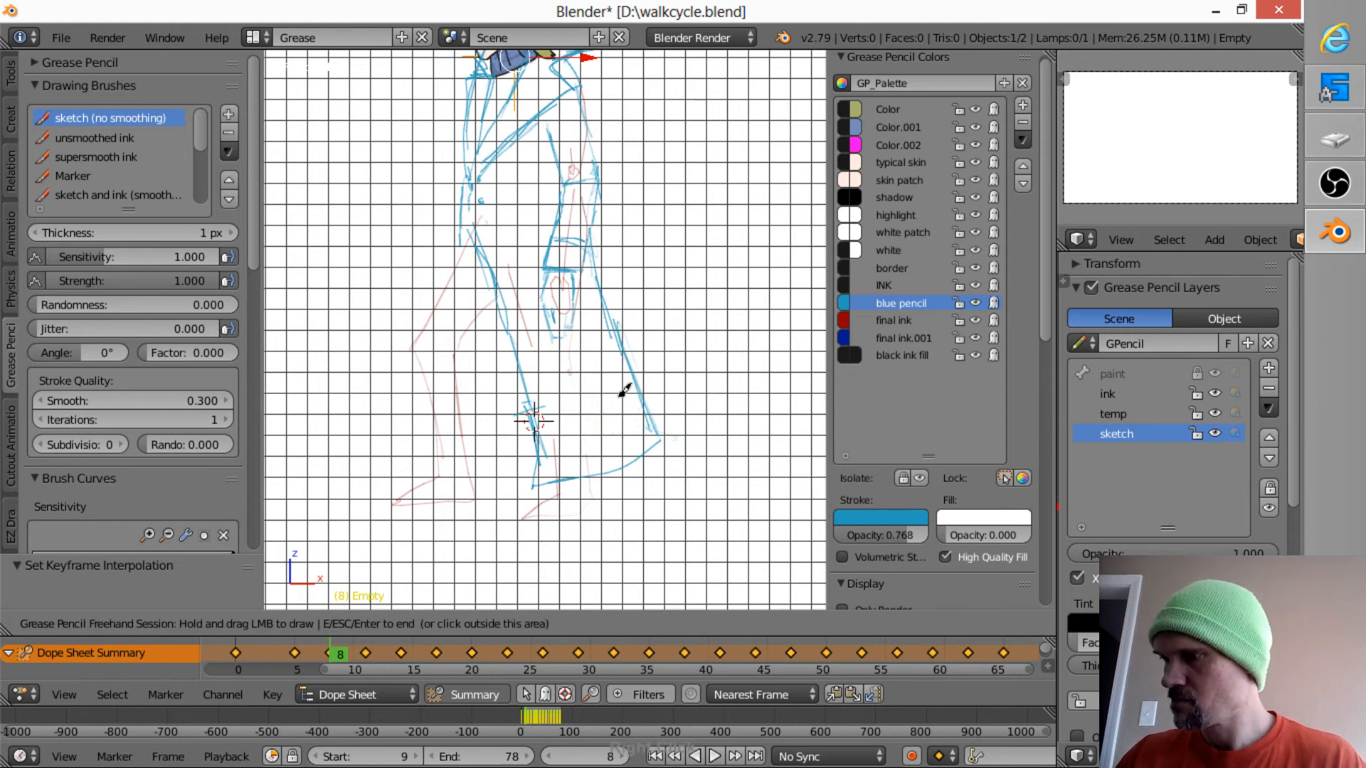
- Sketch the coat's far front panel and hem around the leading leg, and outline that leg
mouse_move(675, 432)
left_mouse_down()
mouse_move(497, 455)
mouse_move(407, 444)
mouse_move(424, 407)
left_mouse_up()
mouse_move(424, 405)
left_mouse_down()
mouse_move(457, 177)
mouse_move(465, 244)
mouse_move(424, 338)
mouse_move(436, 462)
mouse_move(455, 472)
mouse_move(485, 475)
mouse_move(467, 349)
mouse_move(459, 359)
mouse_move(494, 298)
mouse_move(508, 331)
left_mouse_up()
mouse_move(553, 466)
left_mouse_down()
mouse_move(556, 496)
mouse_move(571, 485)
left_mouse_up()
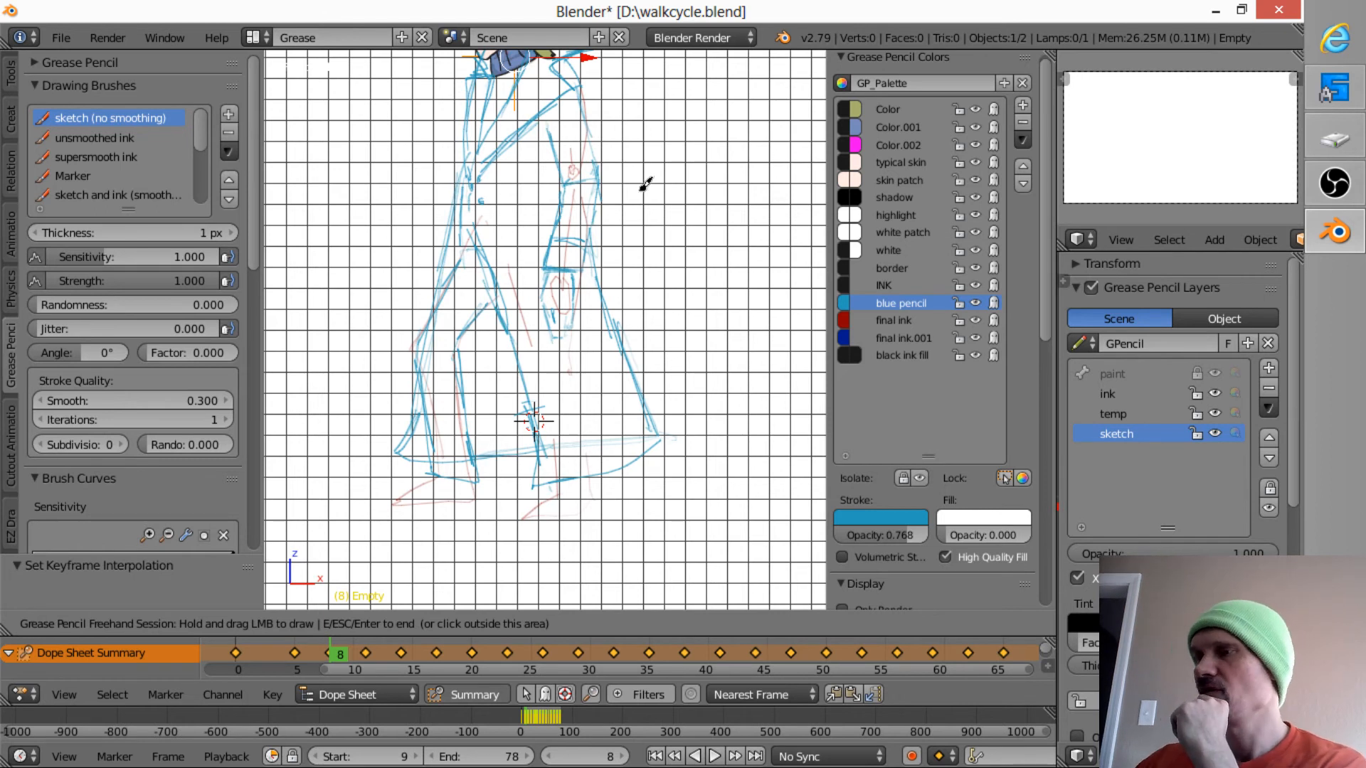
- Erase the hem lines crossing the leading leg, then sketch its trouser outline and boot, the trailing boot, and the coat's inner front edge
mouse_move(650, 220)
middle_mouse_down("shift")
mouse_move(671, 304)
mouse_move(661, 255)
middle_mouse_up("shift")
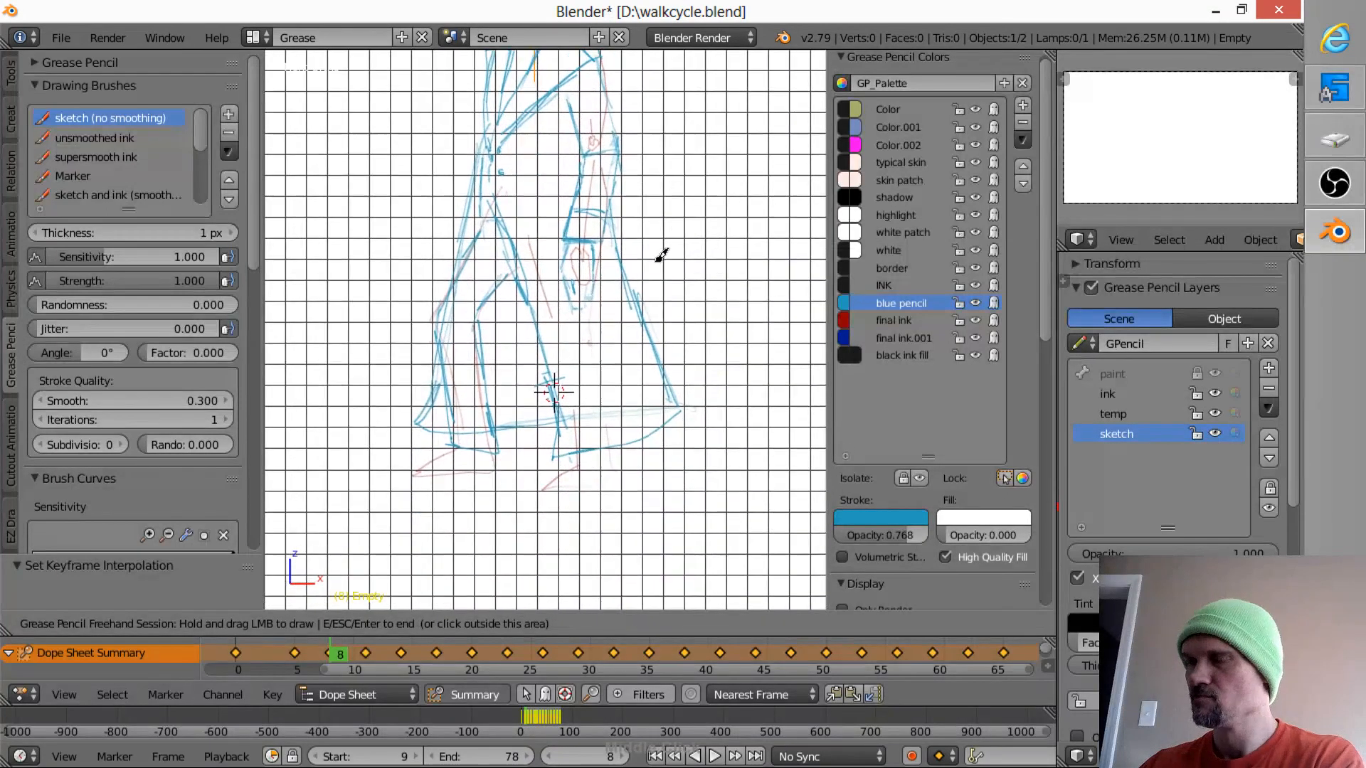
left_click_drag(509, 405, 493, 425)
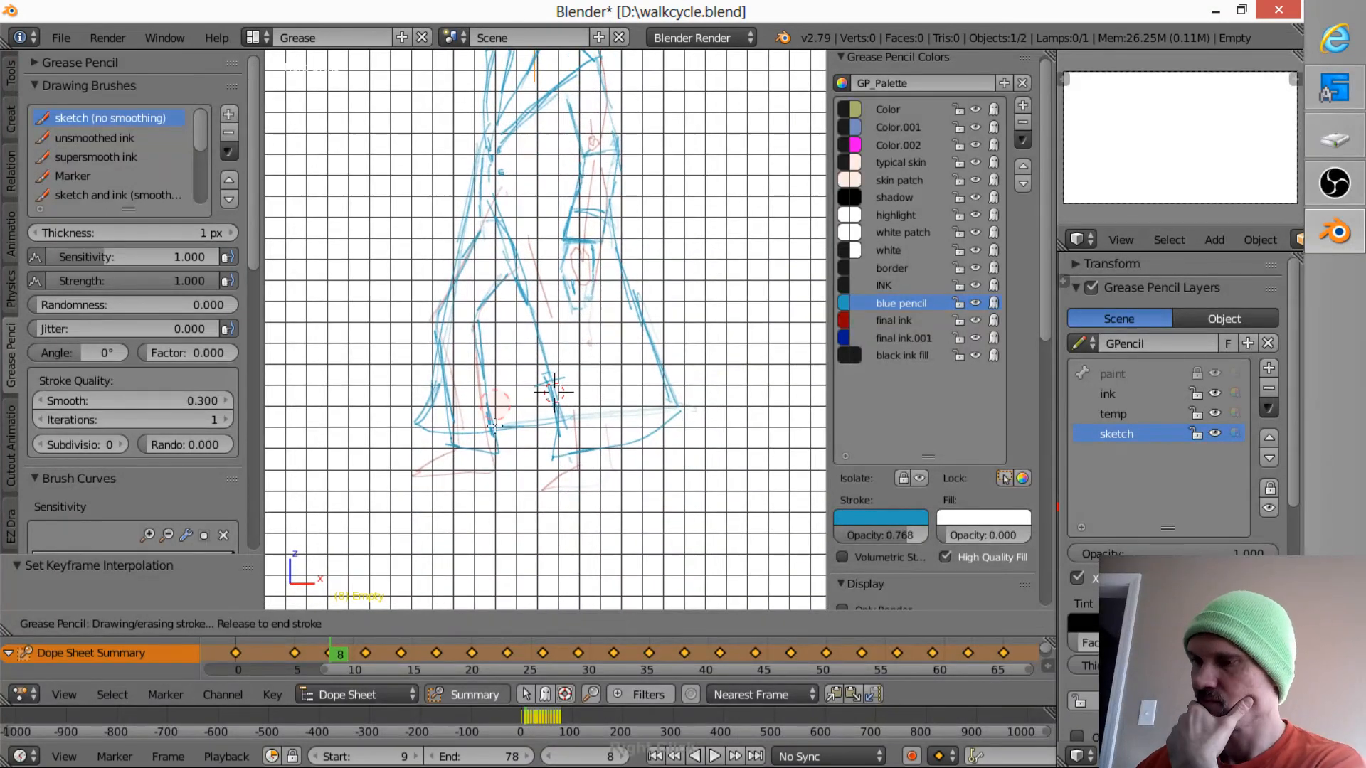
mouse_move(493, 425)
right_mouse_down()
mouse_move(482, 442)
mouse_move(462, 429)
right_mouse_up()
mouse_move(453, 438)
left_mouse_down()
mouse_move(417, 464)
mouse_move(481, 475)
mouse_move(497, 390)
mouse_move(473, 335)
left_mouse_up()
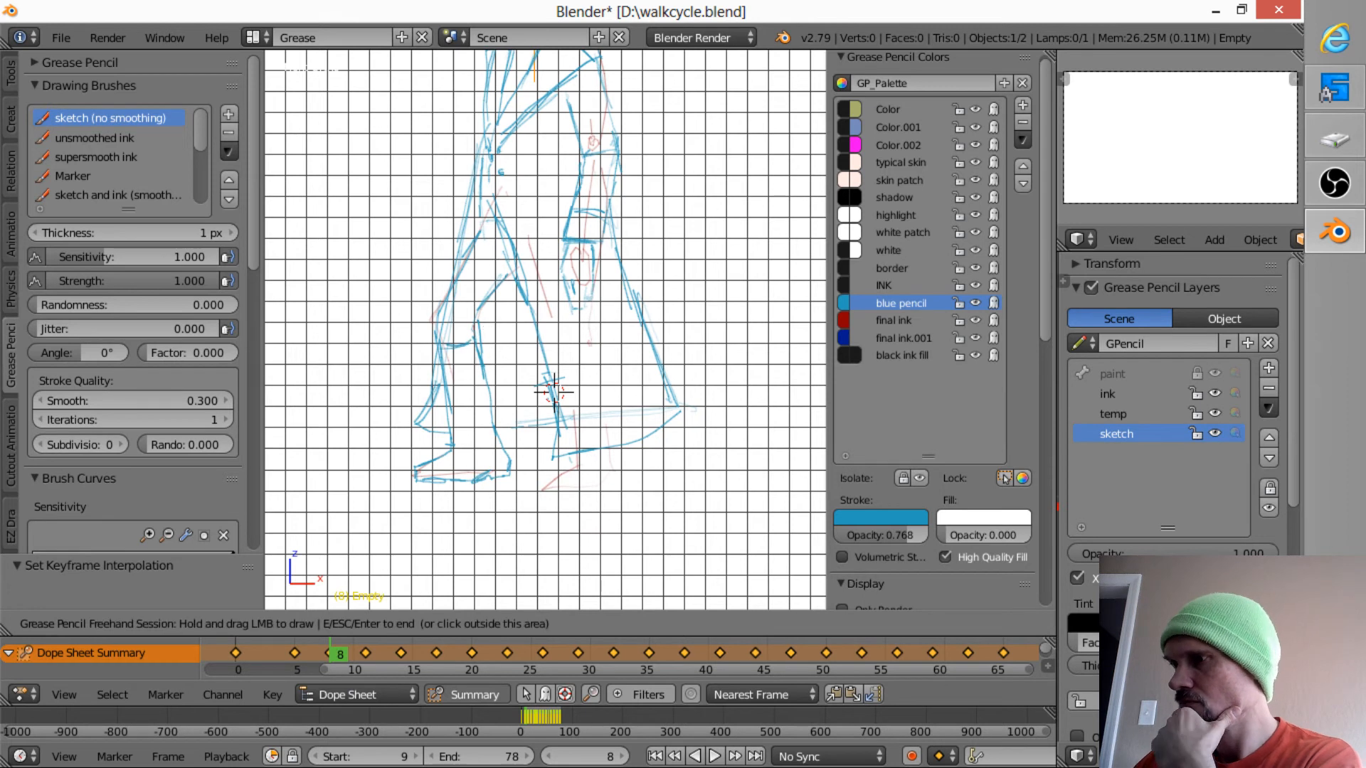
mouse_move(585, 444)
left_mouse_down()
mouse_move(604, 479)
mouse_move(634, 473)
mouse_move(628, 447)
mouse_move(612, 450)
left_mouse_up()
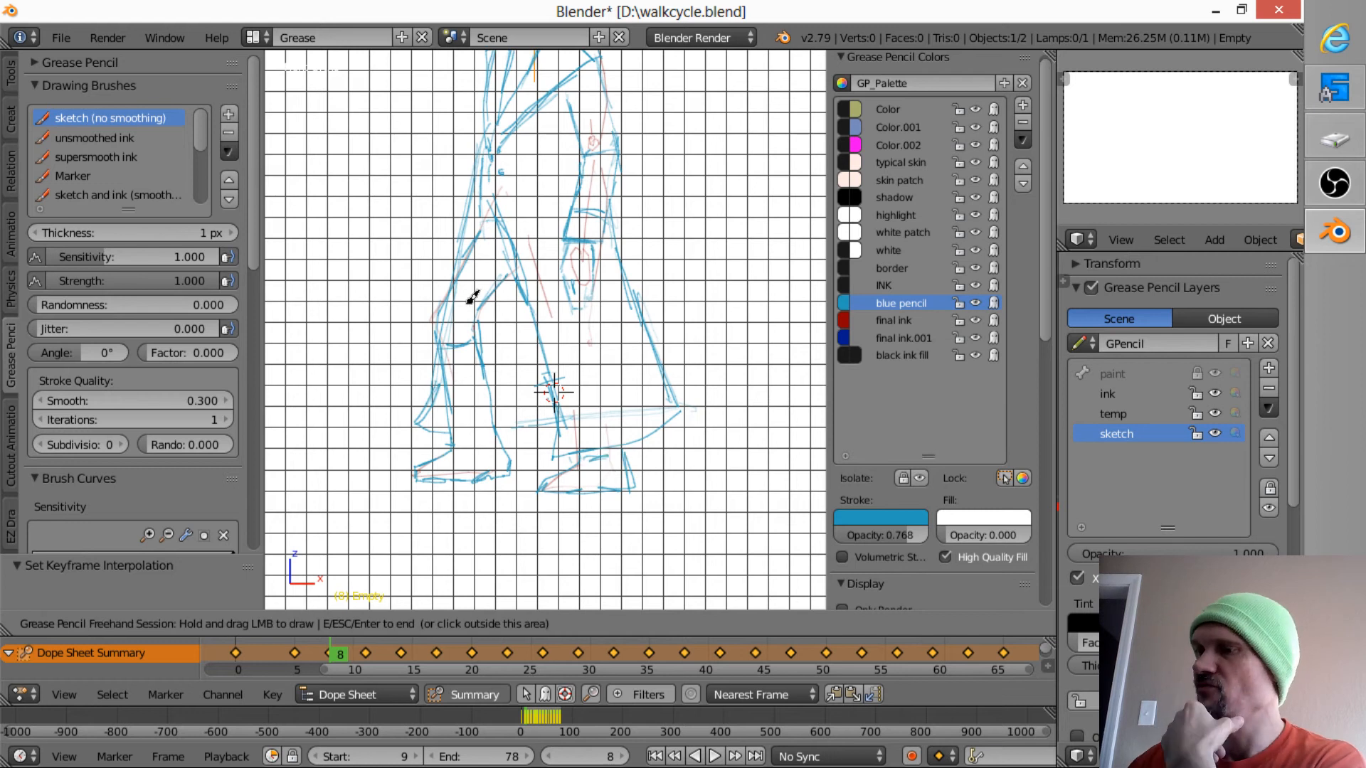
mouse_move(473, 298)
left_mouse_down()
mouse_move(463, 259)
mouse_move(482, 182)
left_mouse_up()
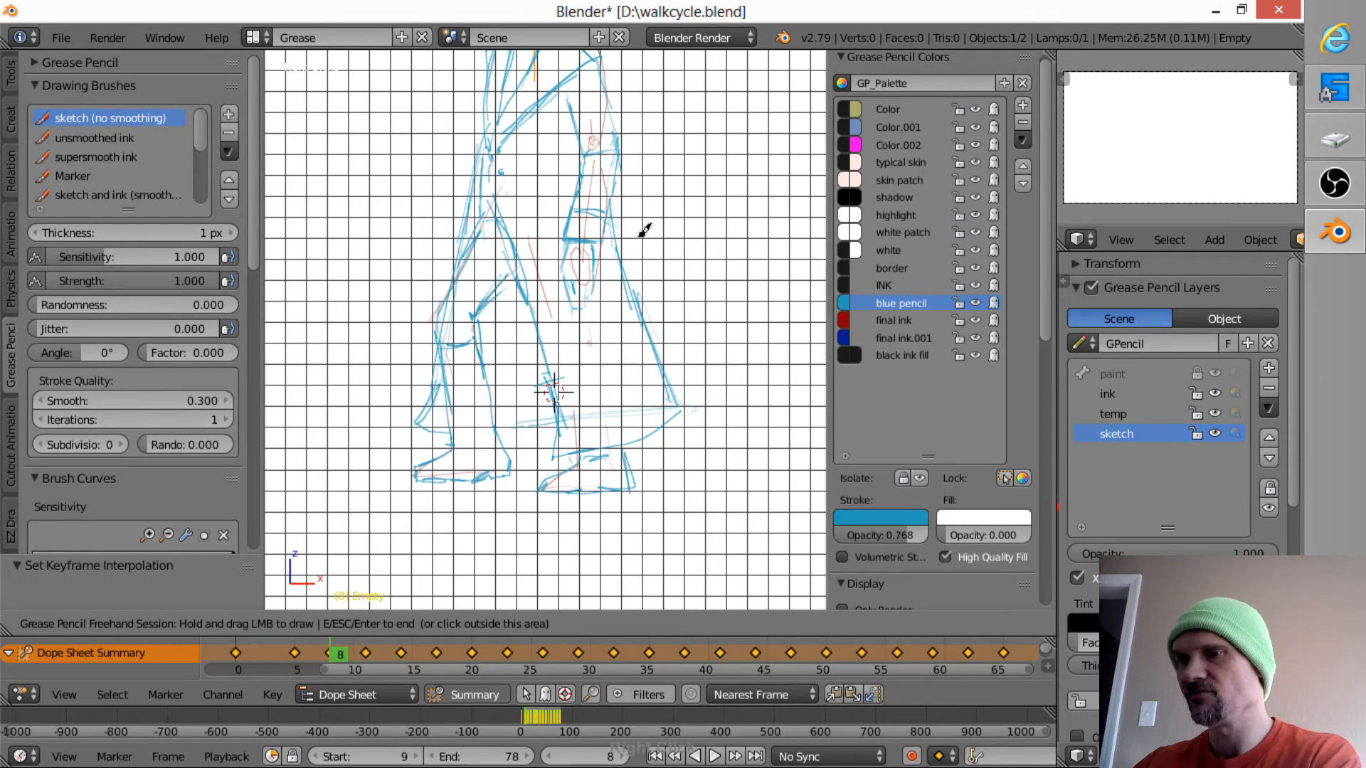
- End the drawing session on frame 8 and save the file
mouse_move(716, 288)
middle_mouse_down("shift")
mouse_move(719, 232)
mouse_move(705, 360)
mouse_move(714, 318)
mouse_move(746, 326)
middle_mouse_up("shift")
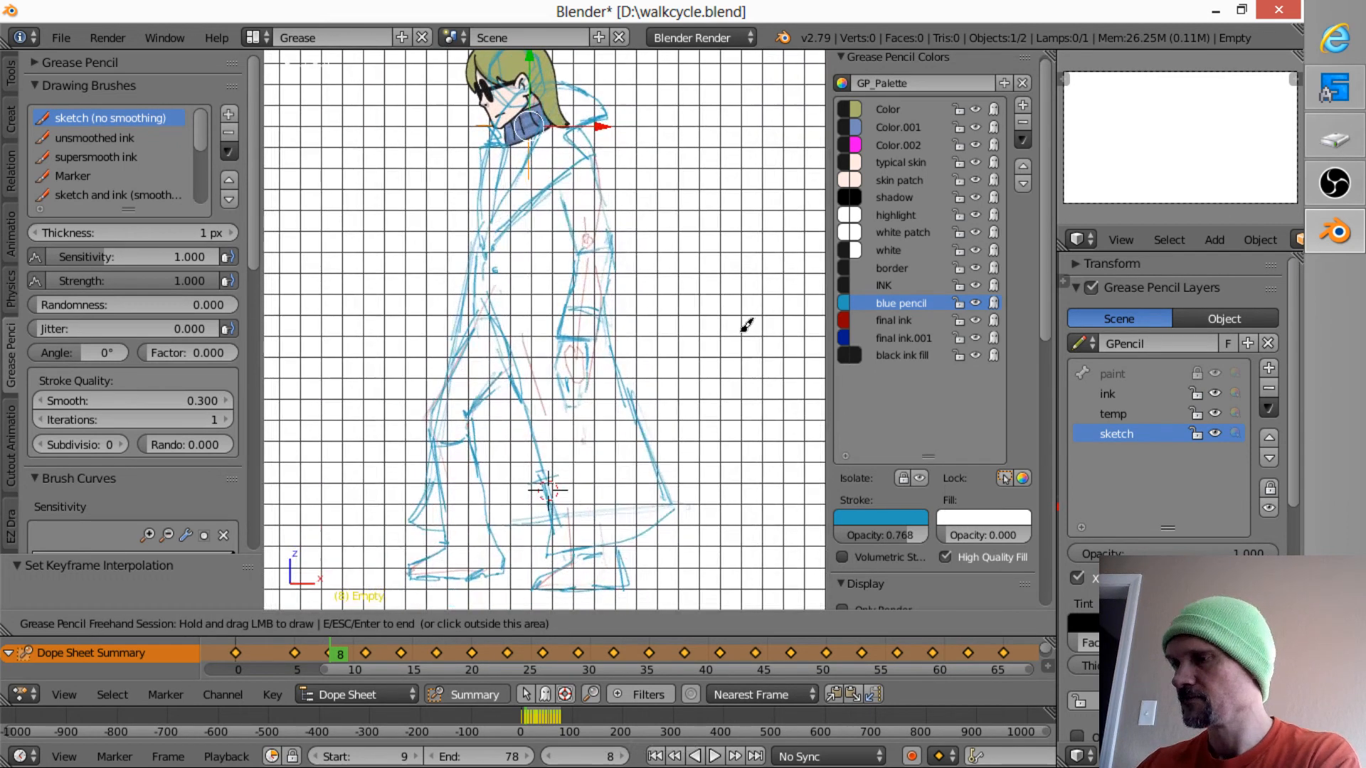
key("Escape")
key("ctrl+s")
left_click(711, 405)
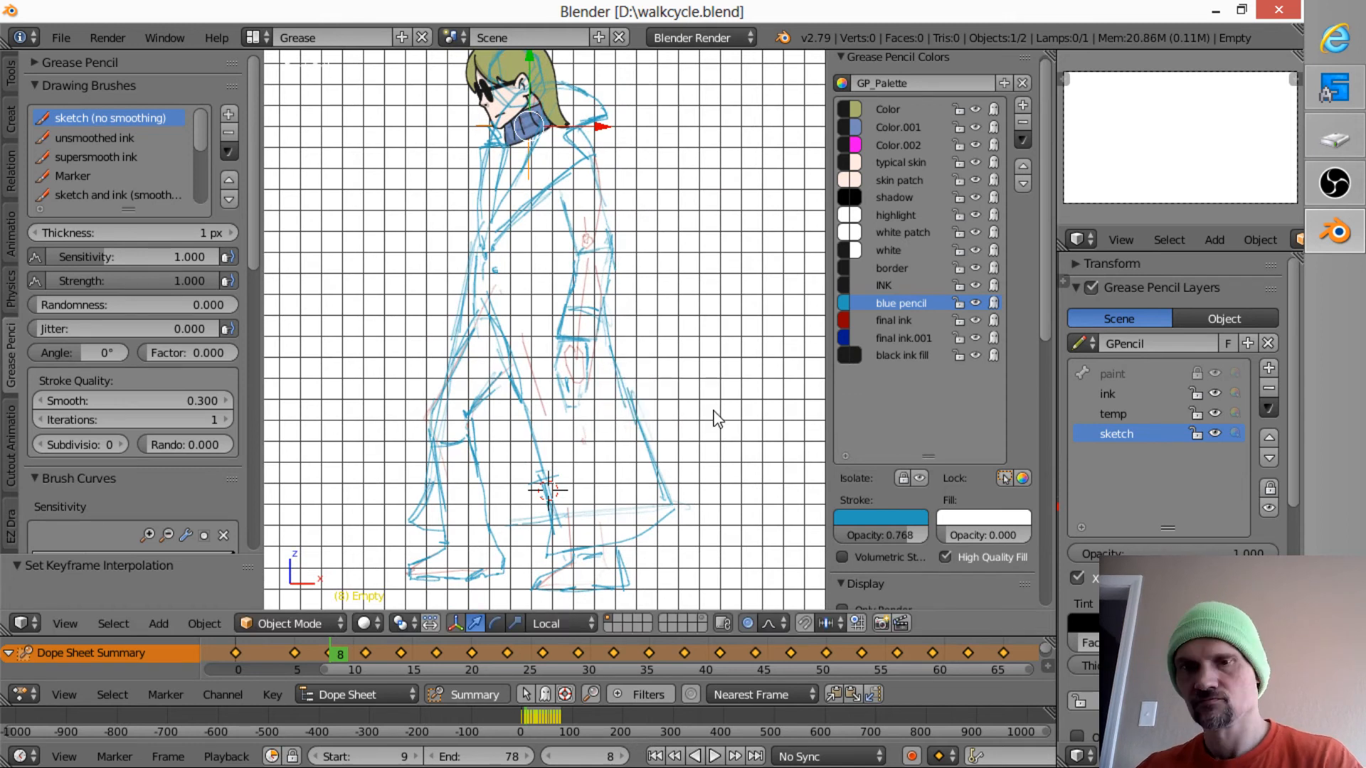
- Go to frame 11, switch to Edit Strokes mode and enable onion skins
key("Up")
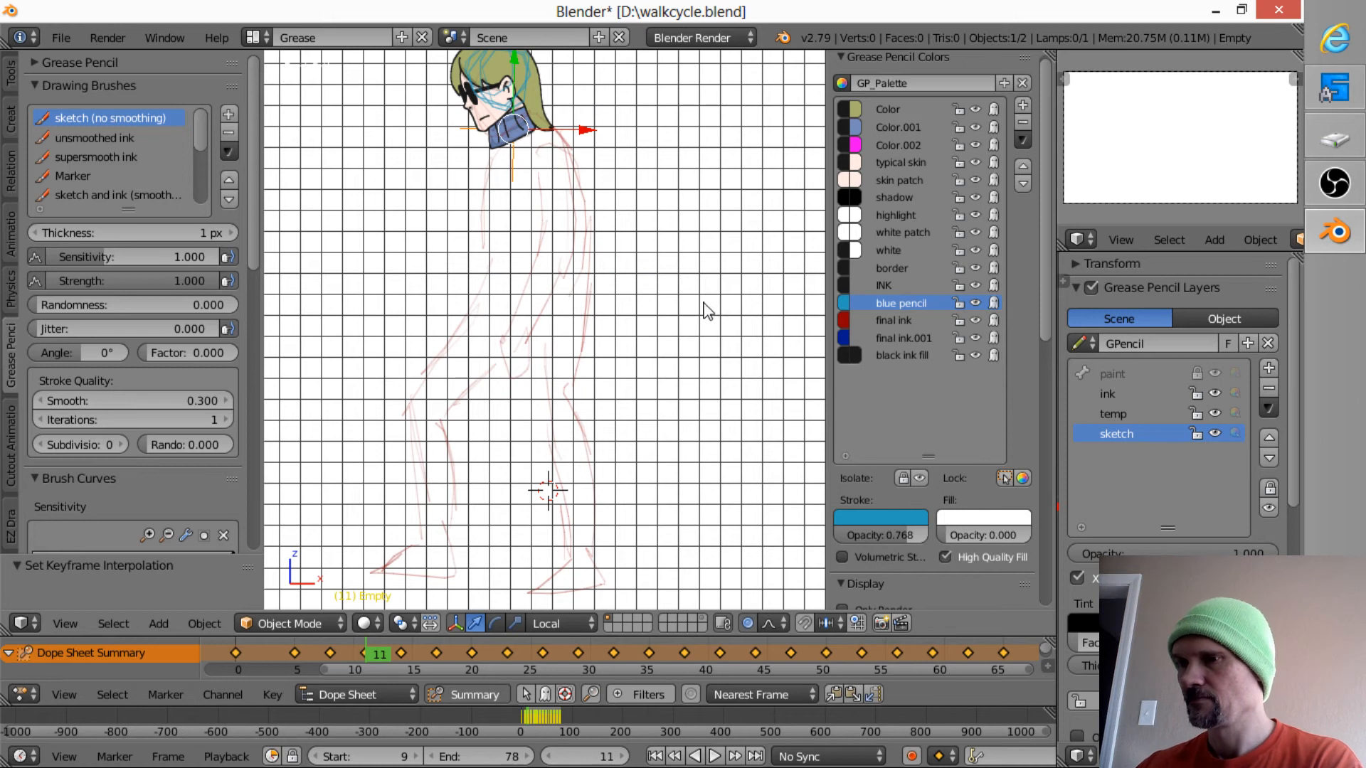
left_click(319, 624)
left_click(325, 578)
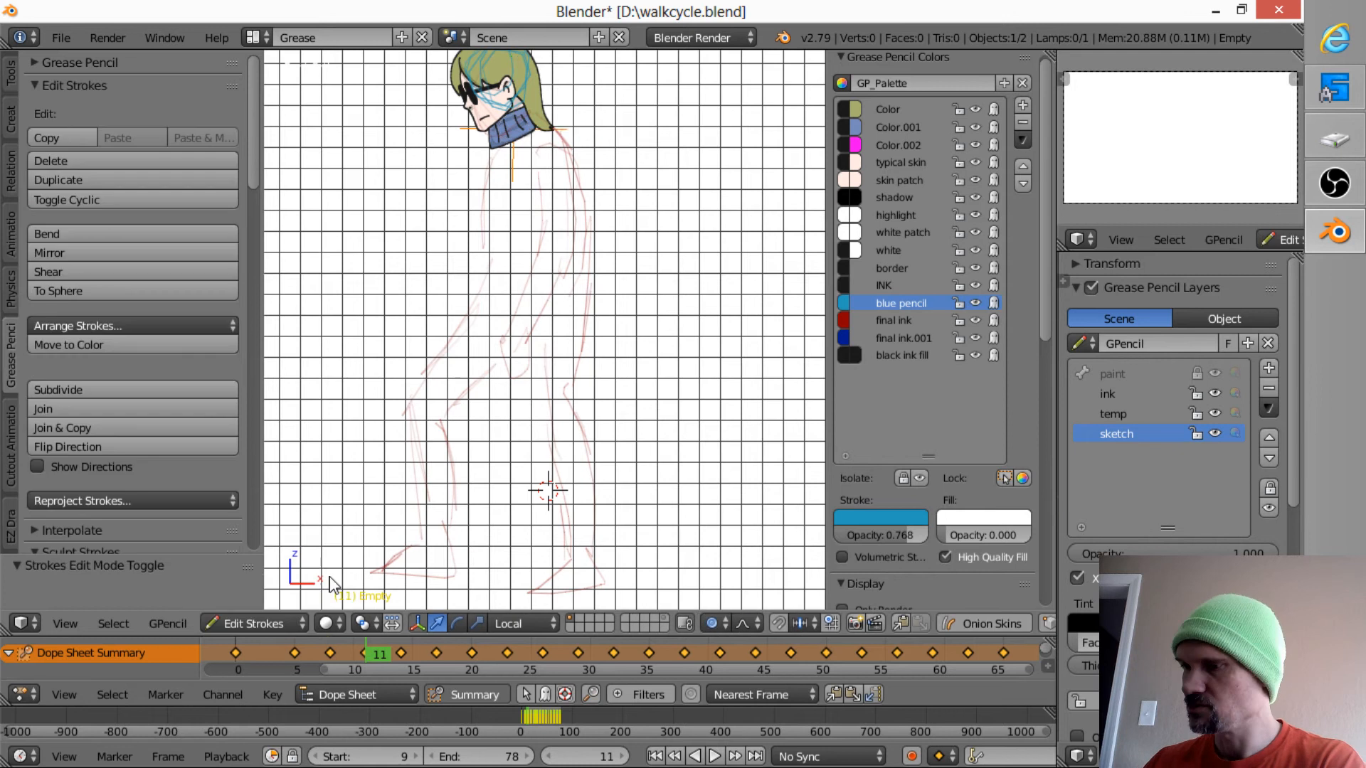
left_click(986, 626)
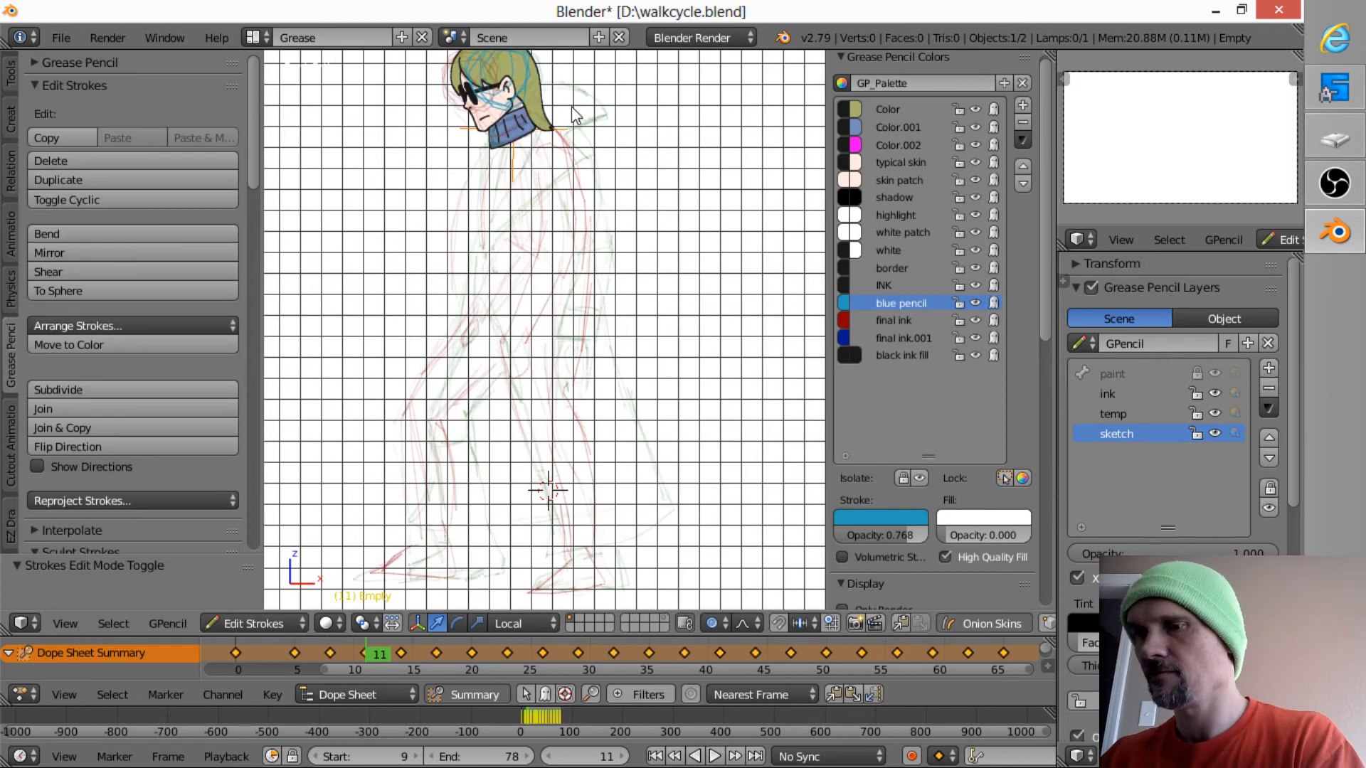
- Sketch the coat's raised pointed collar, long lapels and upper front edge on frame 11
mouse_move(545, 97)
left_mouse_down()
mouse_move(576, 95)
mouse_move(602, 122)
mouse_move(570, 141)
mouse_move(584, 175)
left_mouse_up()
left_click_drag(581, 172, 475, 249)
left_click_drag(522, 161, 476, 246)
left_click_drag(532, 138, 481, 218)
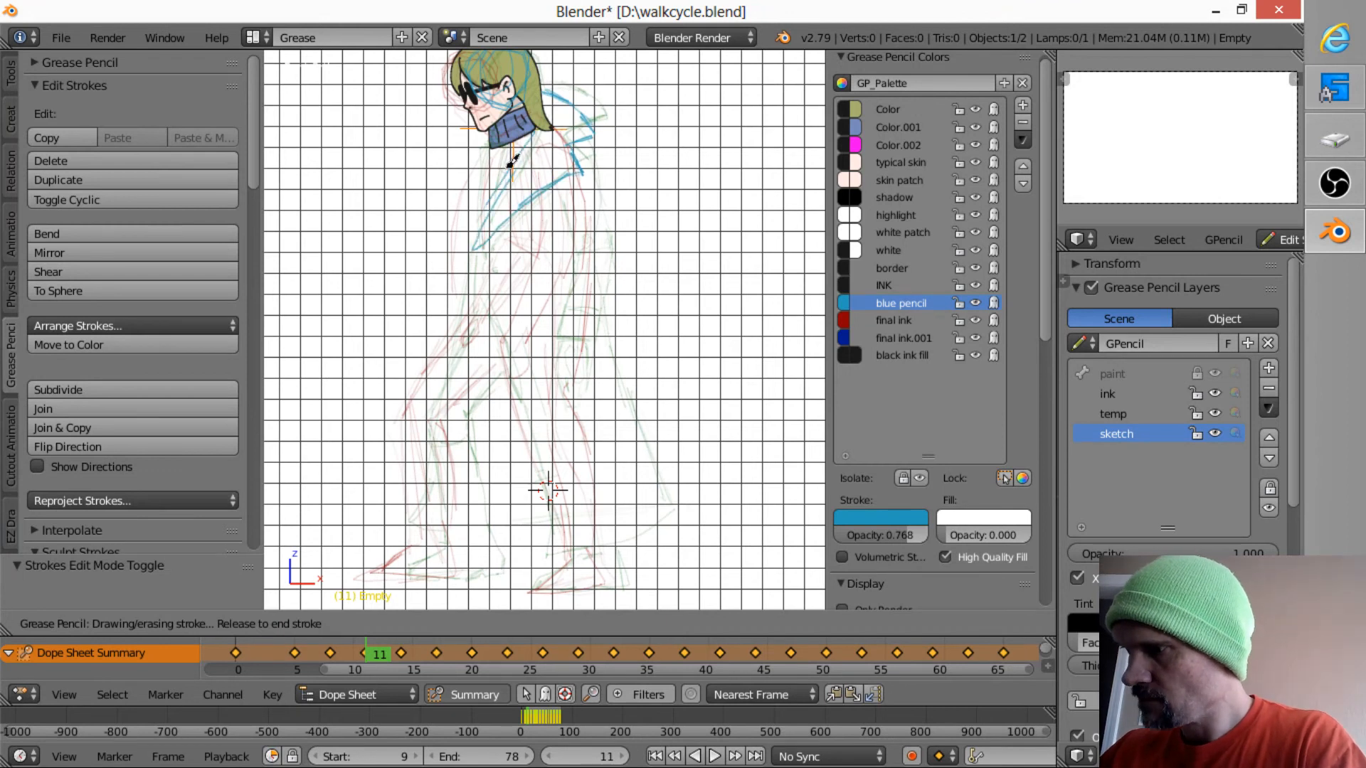
left_click_drag(510, 166, 470, 254)
mouse_move(548, 105)
left_mouse_down()
mouse_move(491, 123)
mouse_move(459, 189)
left_mouse_up()
- Sketch the near sleeve with its cuff, the coat's front and flaring back edges, and the curved hem on frame 11
mouse_move(561, 182)
left_mouse_down()
mouse_move(550, 165)
mouse_move(592, 210)
mouse_move(589, 248)
mouse_move(553, 309)
mouse_move(516, 329)
mouse_move(531, 339)
mouse_move(531, 269)
mouse_move(559, 245)
mouse_move(542, 249)
mouse_move(545, 238)
left_mouse_up()
left_click_drag(517, 300, 538, 309)
left_click_drag(471, 235, 464, 312)
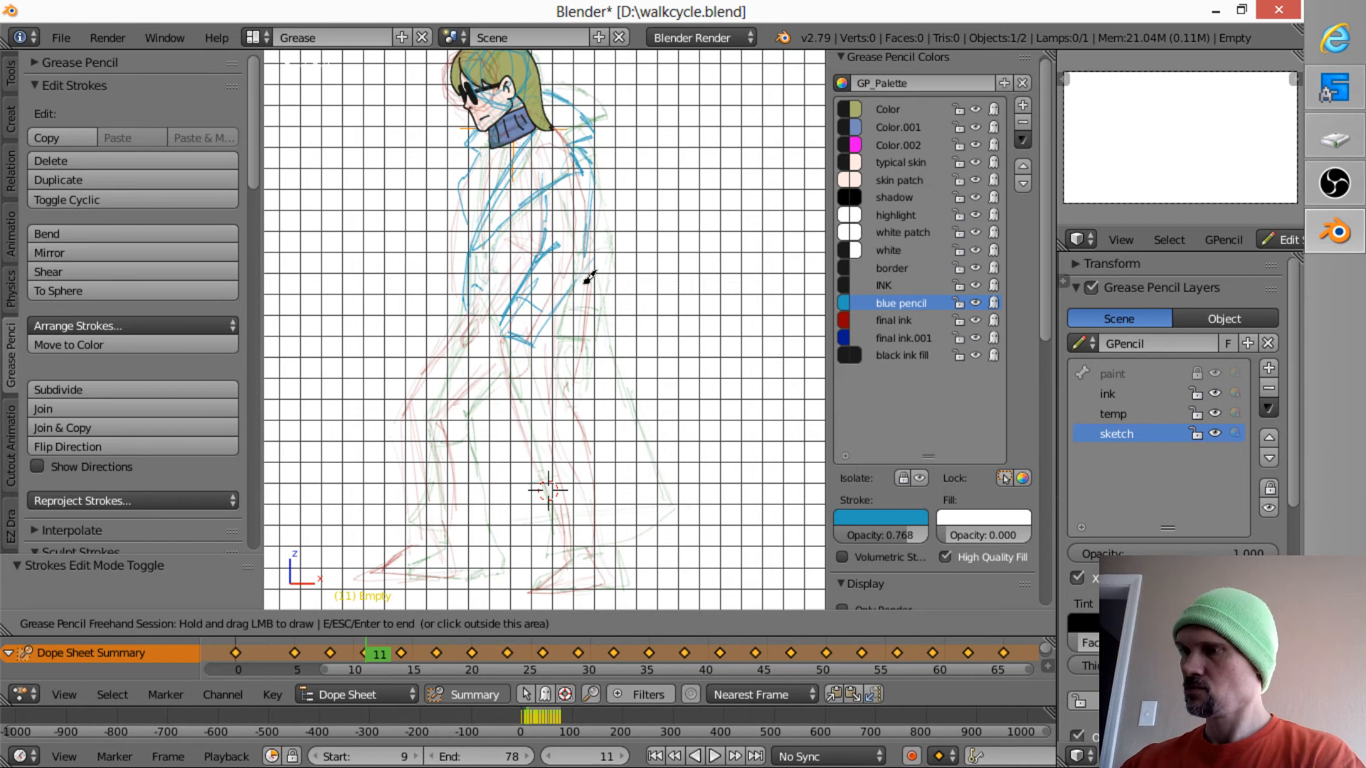
mouse_move(589, 278)
left_mouse_down()
mouse_move(588, 353)
mouse_move(685, 467)
mouse_move(678, 486)
mouse_move(601, 546)
mouse_move(567, 552)
mouse_move(489, 367)
mouse_move(491, 384)
left_mouse_up()
mouse_move(470, 187)
left_mouse_down()
mouse_move(474, 246)
mouse_move(461, 169)
mouse_move(496, 192)
left_mouse_up()
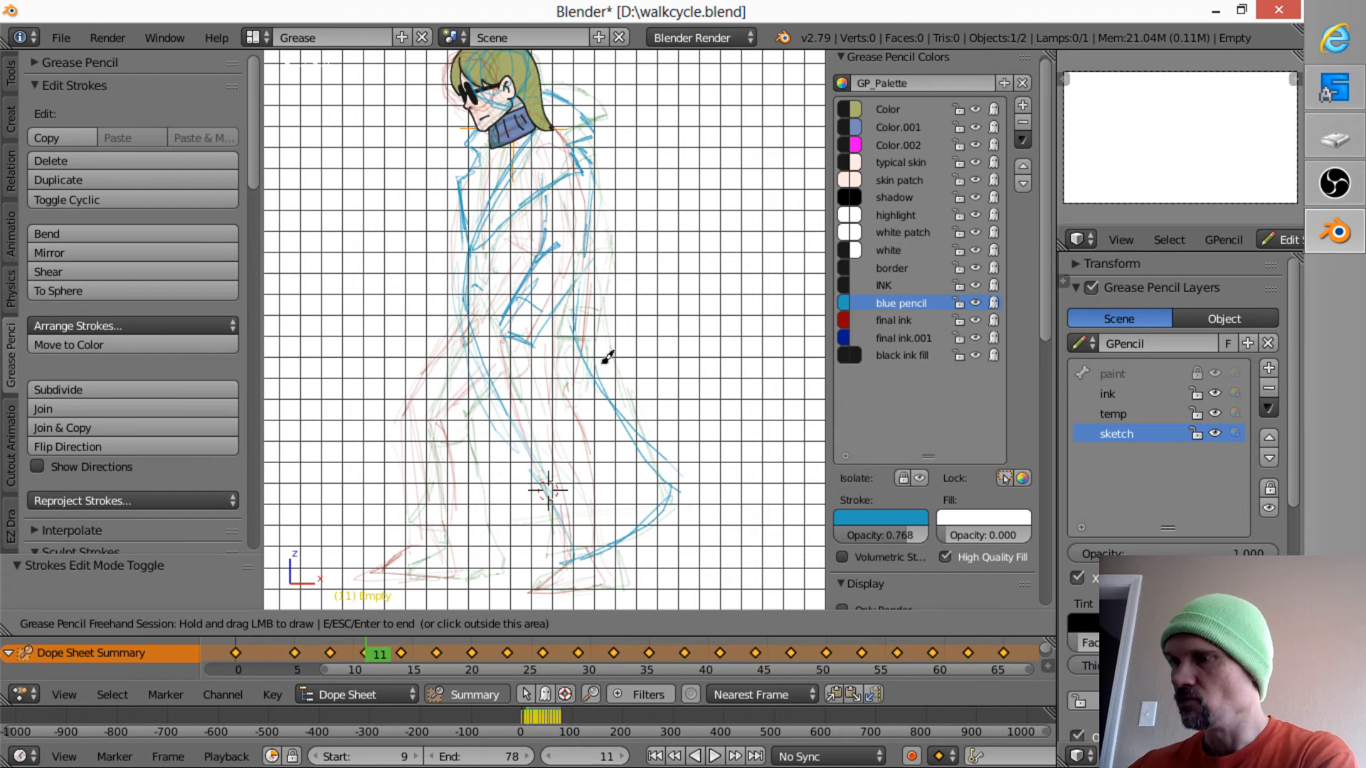
- Sketch the coat's flaring back edge and hem on frames 14 and 17, using the onion skins as a guide
key("Up")
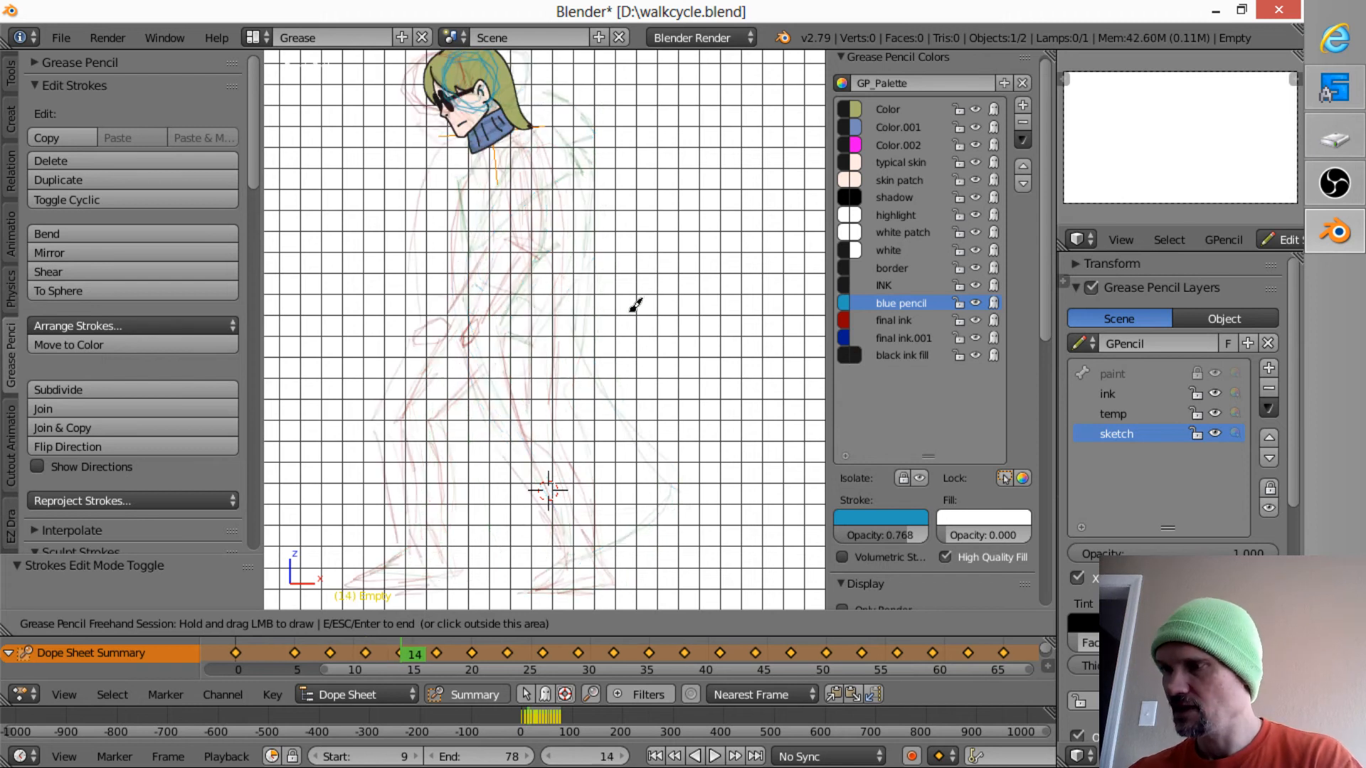
mouse_move(594, 368)
left_mouse_down()
mouse_move(562, 339)
mouse_move(628, 449)
mouse_move(671, 473)
mouse_move(582, 401)
mouse_move(615, 446)
mouse_move(667, 482)
left_mouse_up()
mouse_move(670, 484)
left_mouse_down()
mouse_move(646, 523)
mouse_move(574, 461)
mouse_move(623, 516)
mouse_move(541, 549)
left_mouse_up()
key("Up")
left_click_drag(621, 516, 554, 434)
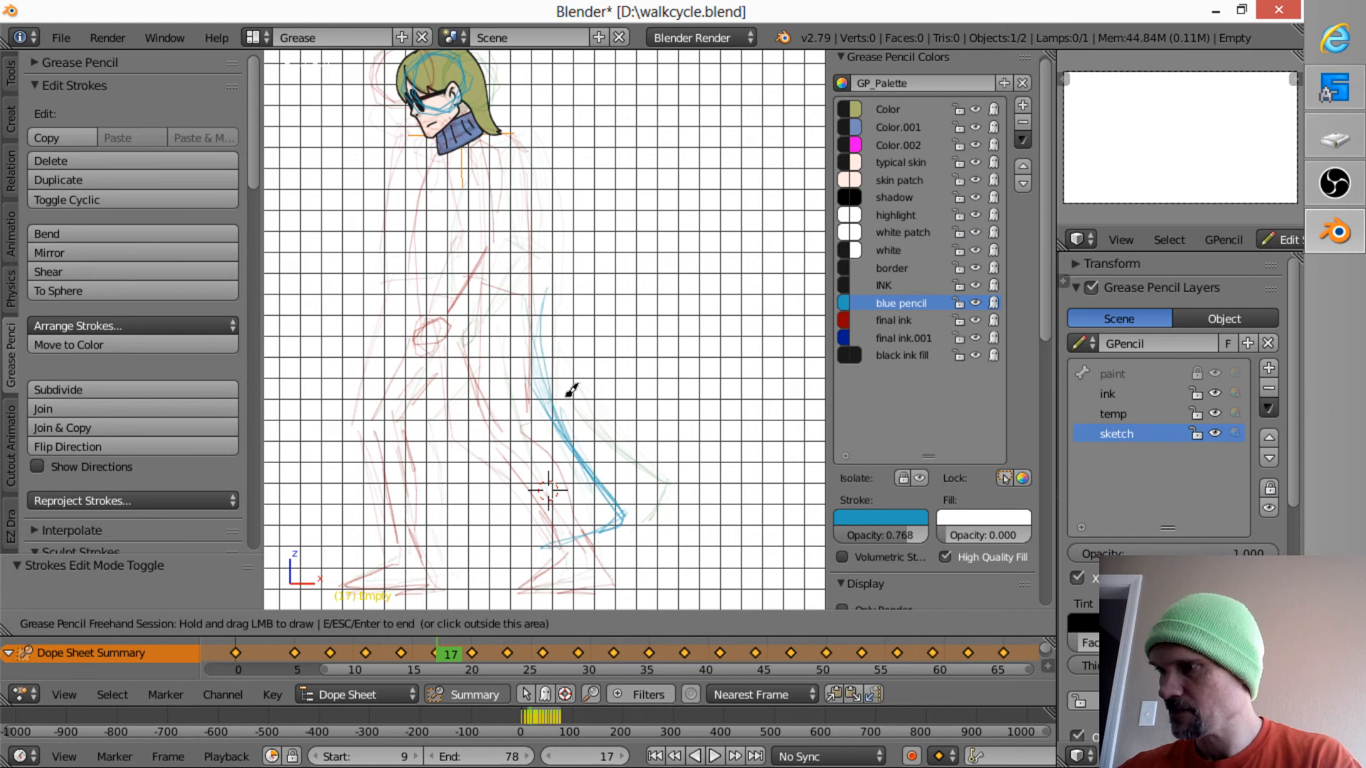
- Sketch the coat's back edge and hem on frames 20 and 23, draping it behind the lifted trailing leg
key("Up")
mouse_move(508, 503)
left_mouse_down()
mouse_move(592, 542)
mouse_move(506, 387)
mouse_move(567, 537)
mouse_move(476, 250)
mouse_move(476, 187)
left_mouse_up()
key("Up")
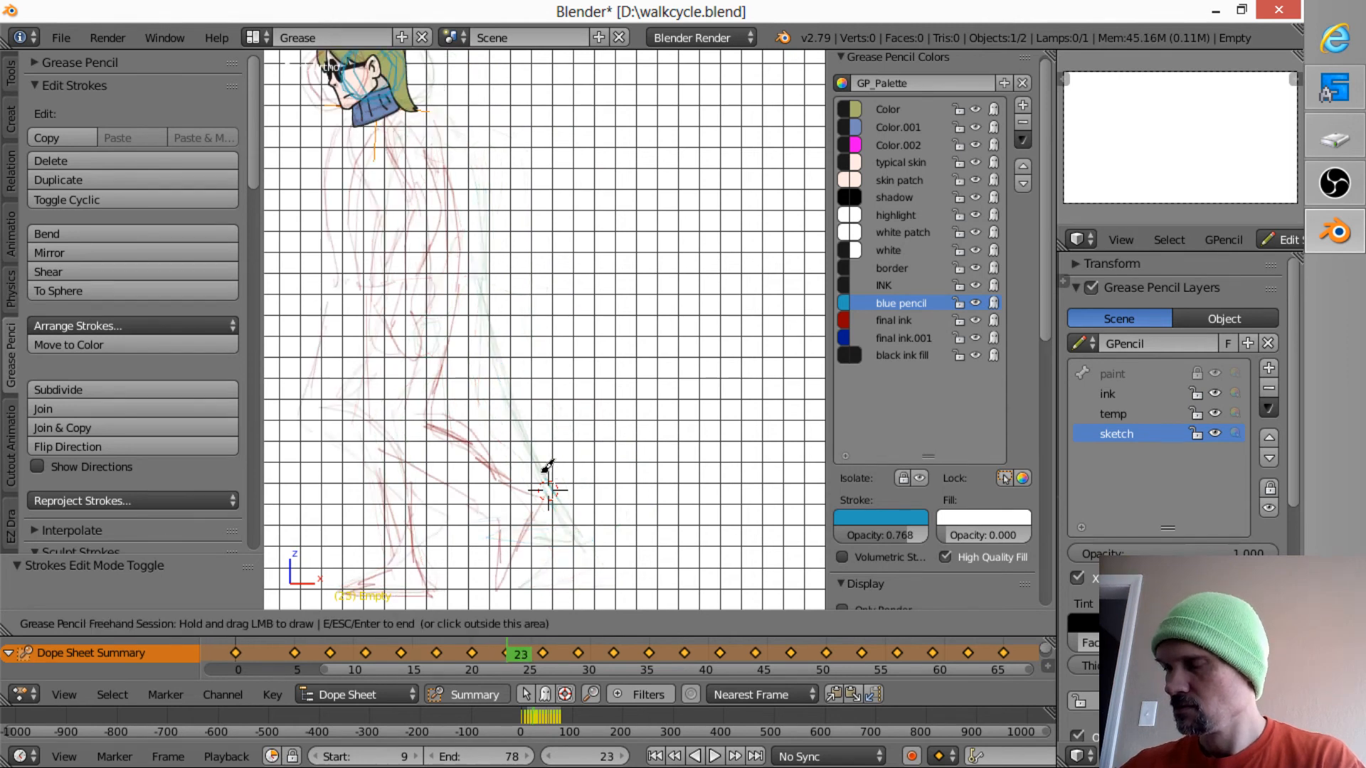
middle_click_drag(532, 326, 631, 373, "ctrl")
mouse_move(478, 469)
left_mouse_down()
mouse_move(580, 432)
mouse_move(535, 356)
mouse_move(558, 378)
mouse_move(553, 356)
mouse_move(575, 409)
mouse_move(567, 427)
left_mouse_up()
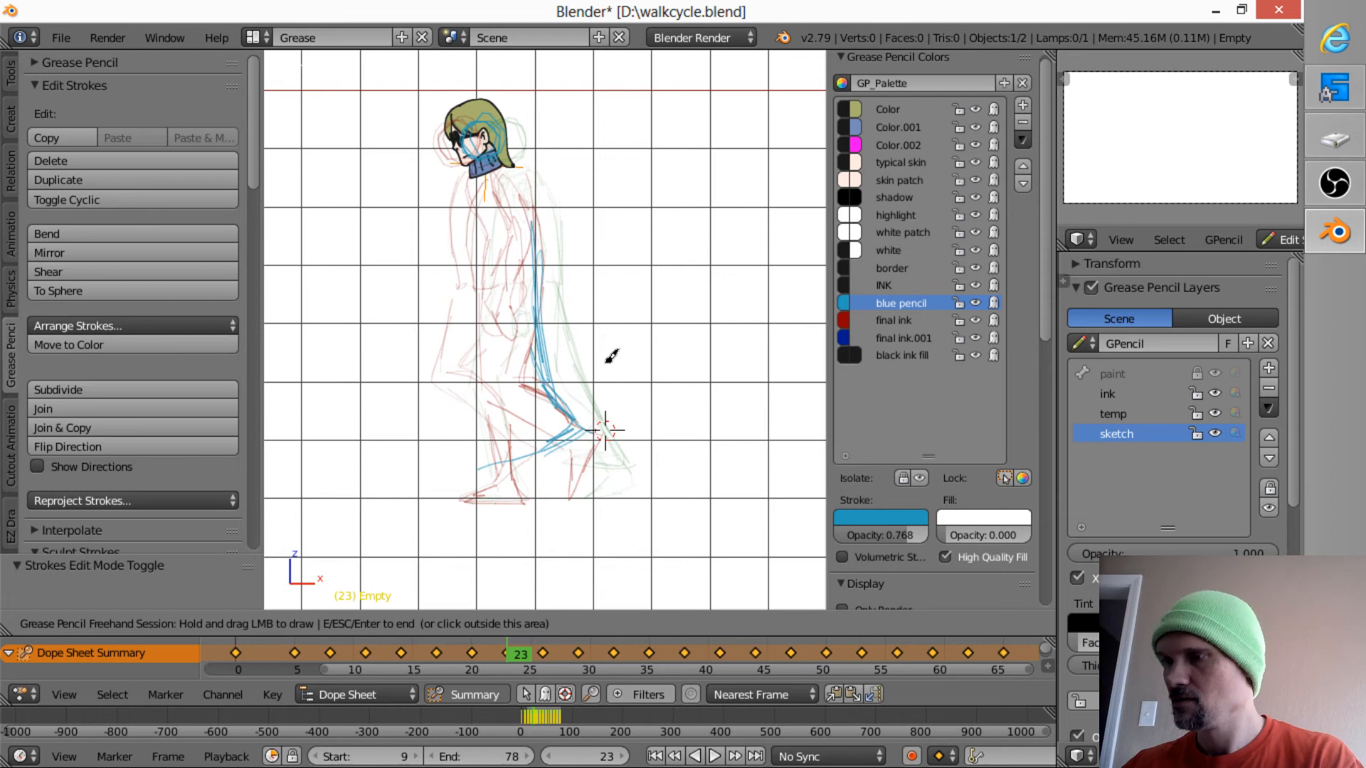
- Sketch the coat's back edge from the neck down to the hem on frames 26, 27 and 29
key("Up")
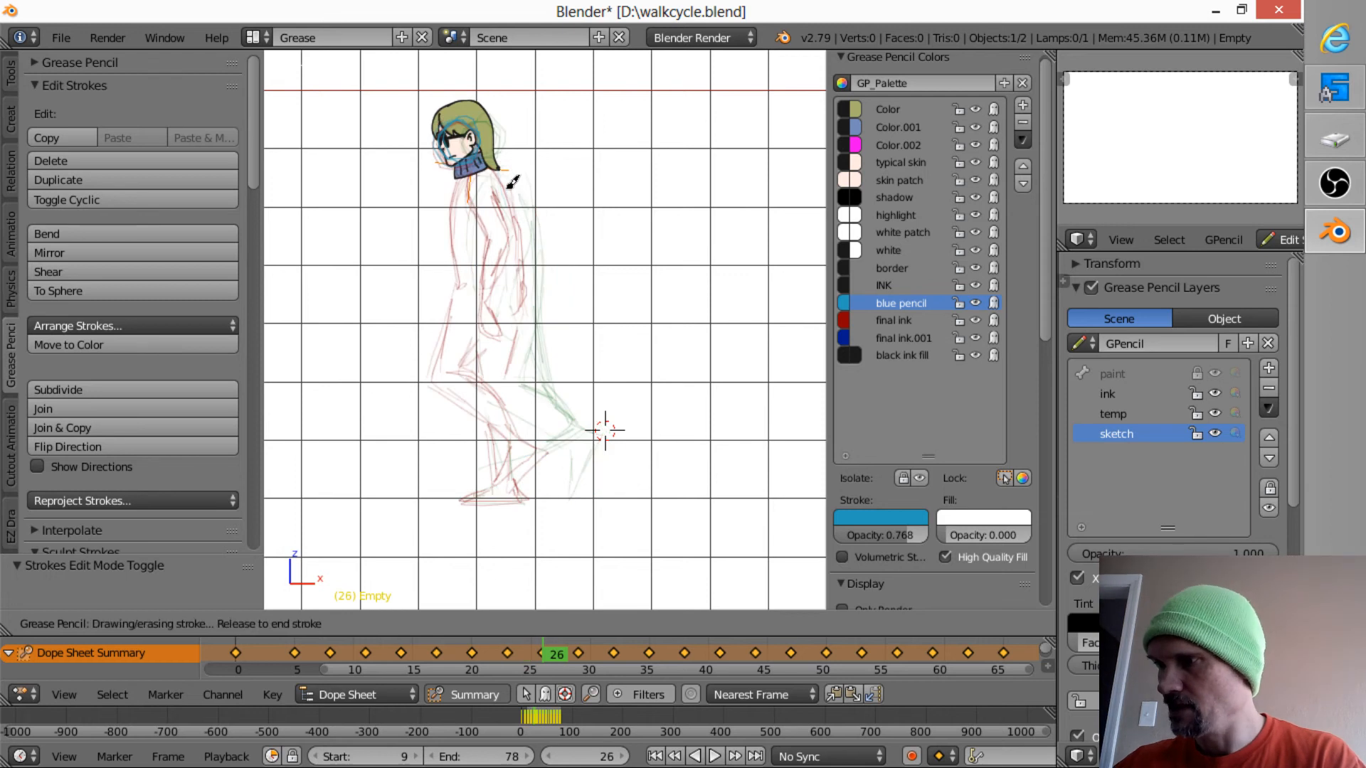
mouse_move(513, 177)
left_mouse_down()
mouse_move(546, 448)
mouse_move(559, 442)
mouse_move(546, 444)
left_mouse_up()
key("Right")
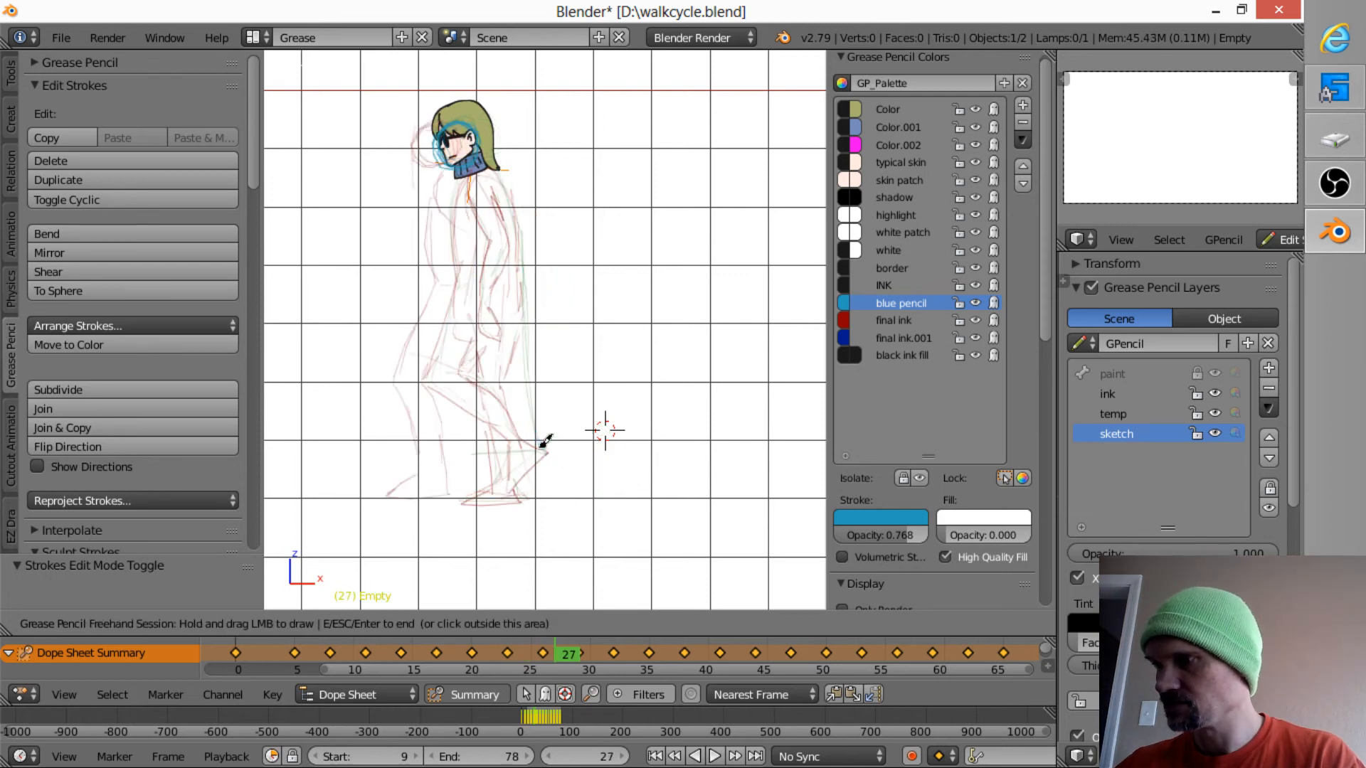
mouse_move(509, 175)
left_mouse_down()
mouse_move(552, 463)
mouse_move(513, 456)
left_mouse_up()
key("Right")
key("Right")
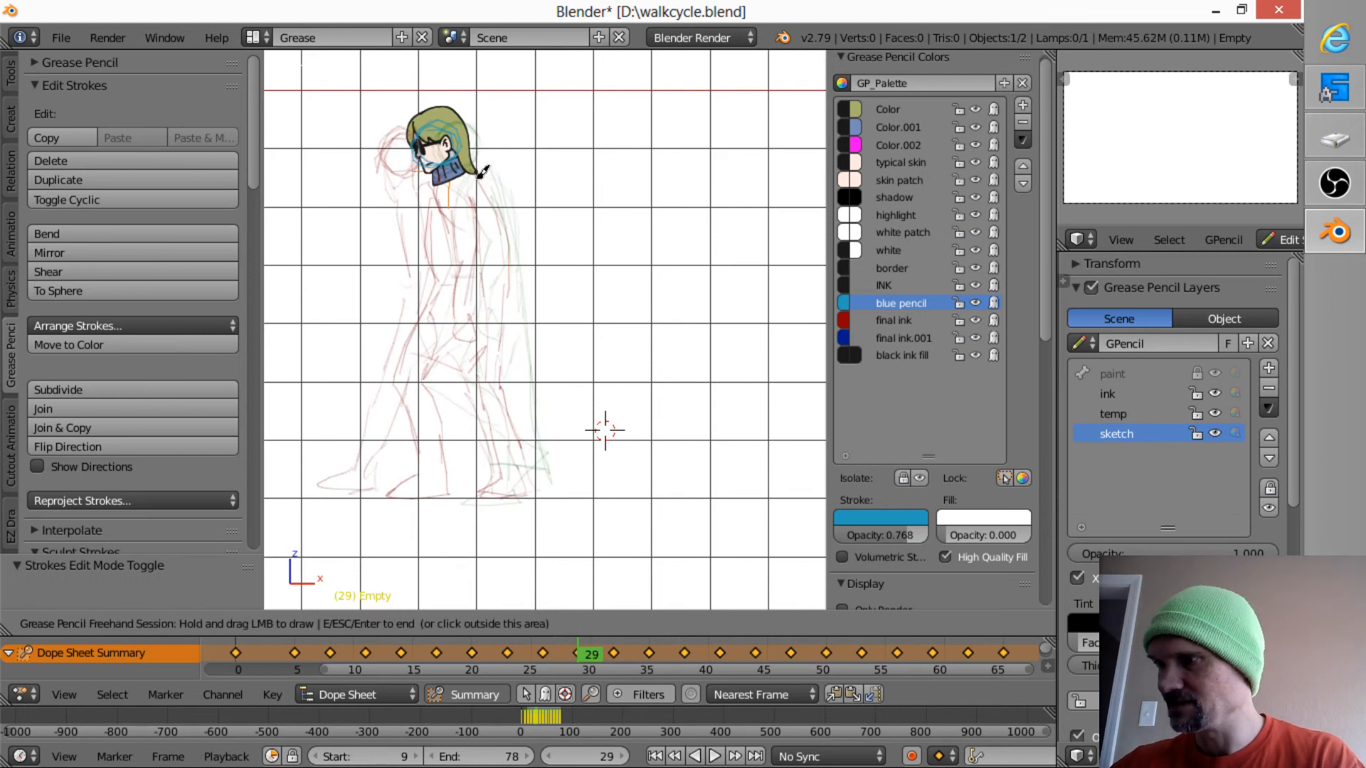
mouse_move(481, 170)
left_mouse_down()
mouse_move(506, 244)
mouse_move(528, 434)
mouse_move(549, 458)
mouse_move(510, 451)
mouse_move(531, 445)
mouse_move(504, 455)
left_mouse_up()
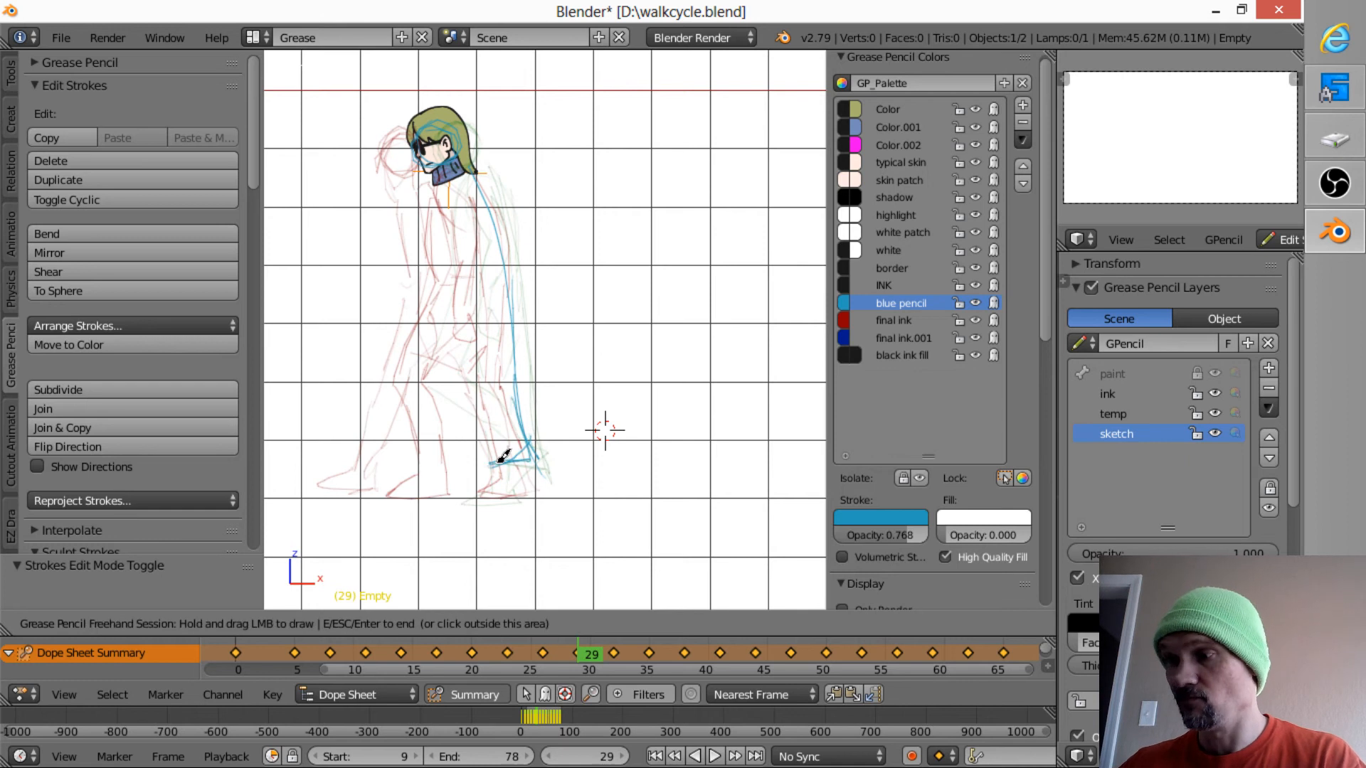
- Sketch the coat's curved back edge and short hem line on frame 32
key("Up")
left_click_drag(434, 170, 491, 301)
left_click_drag(461, 203, 523, 437)
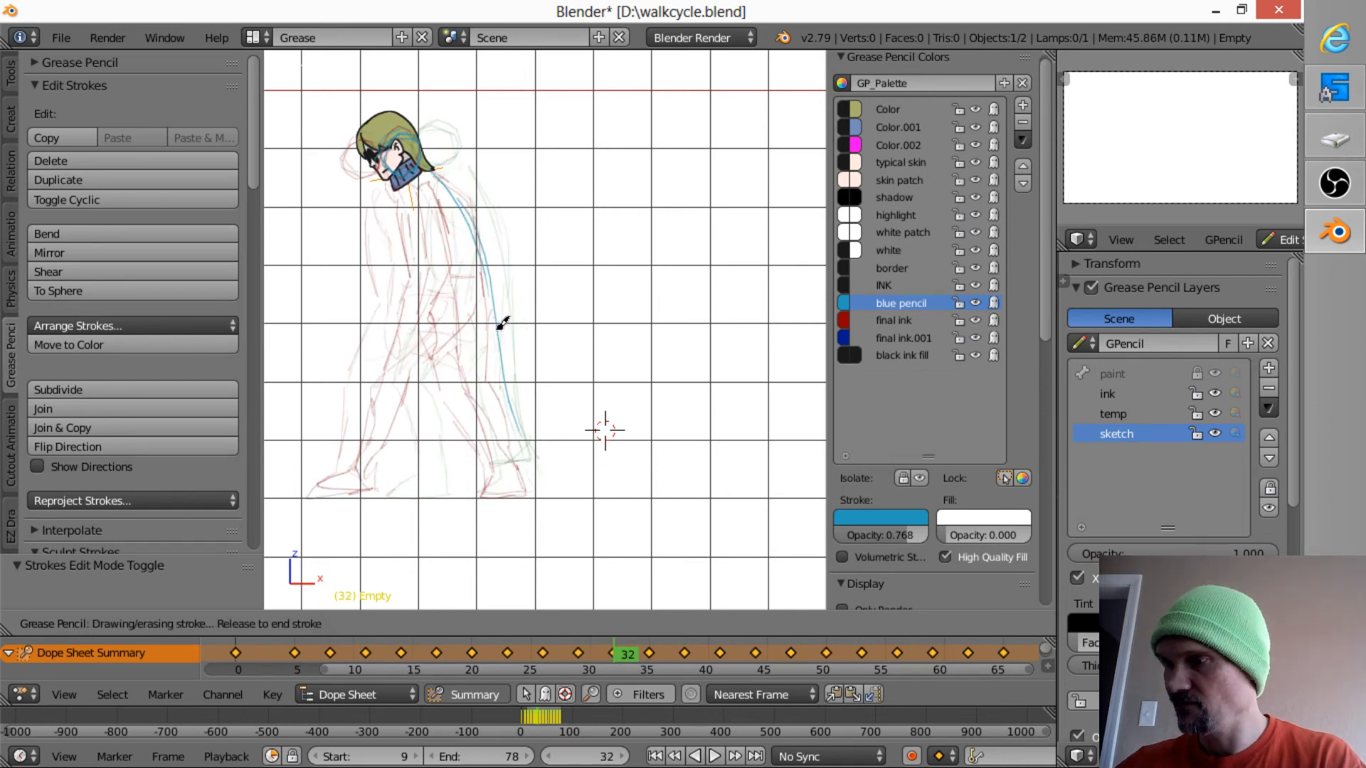
mouse_move(502, 324)
left_mouse_down()
mouse_move(506, 448)
mouse_move(448, 460)
left_mouse_up()
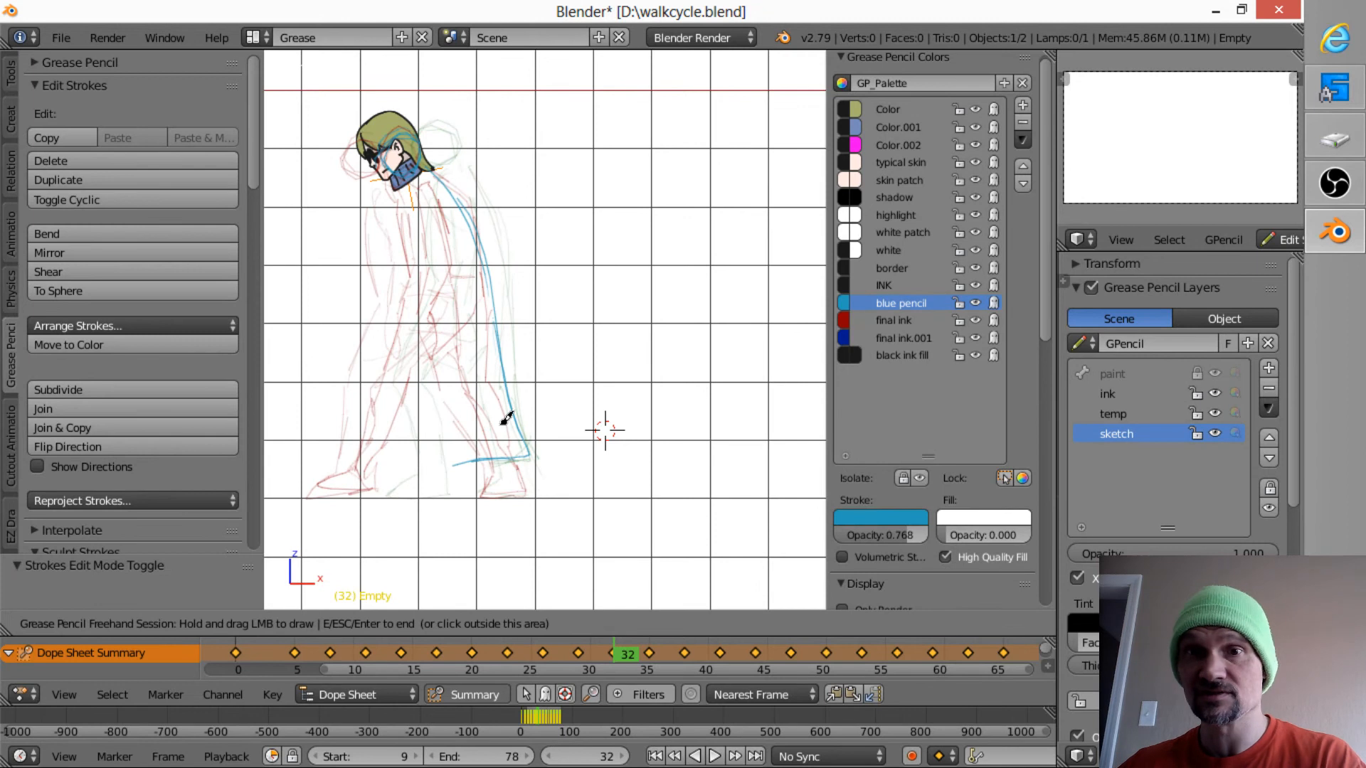
- Sketch the coat's back edge and hem on frame 35, flaring out over the trailing leg
key("Up")
mouse_move(407, 179)
left_mouse_down()
mouse_move(466, 298)
mouse_move(478, 365)
left_mouse_up()
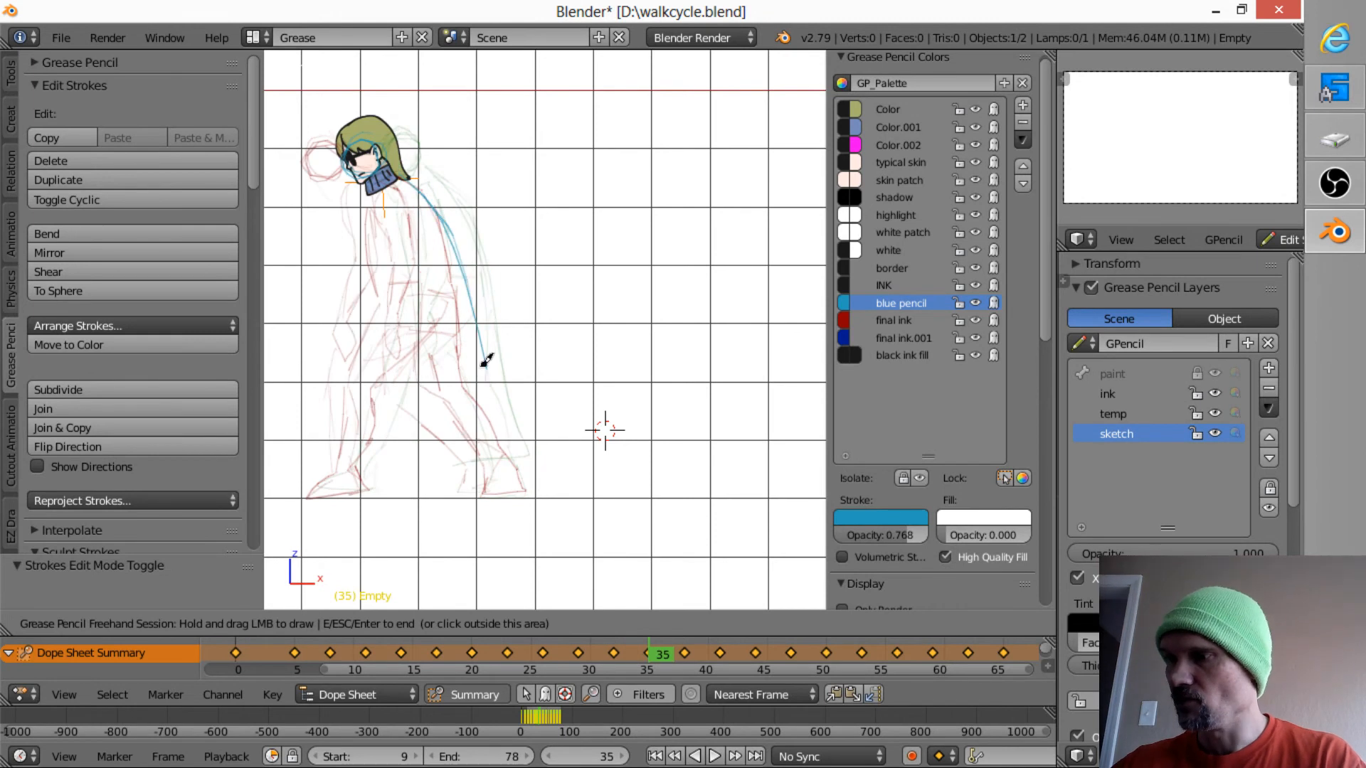
left_click_drag(472, 317, 518, 442)
left_click_drag(478, 355, 525, 442)
left_click_drag(526, 442, 472, 444)
- Sketch the coat's back edge and hem on frames 38 and 41
key("Up")
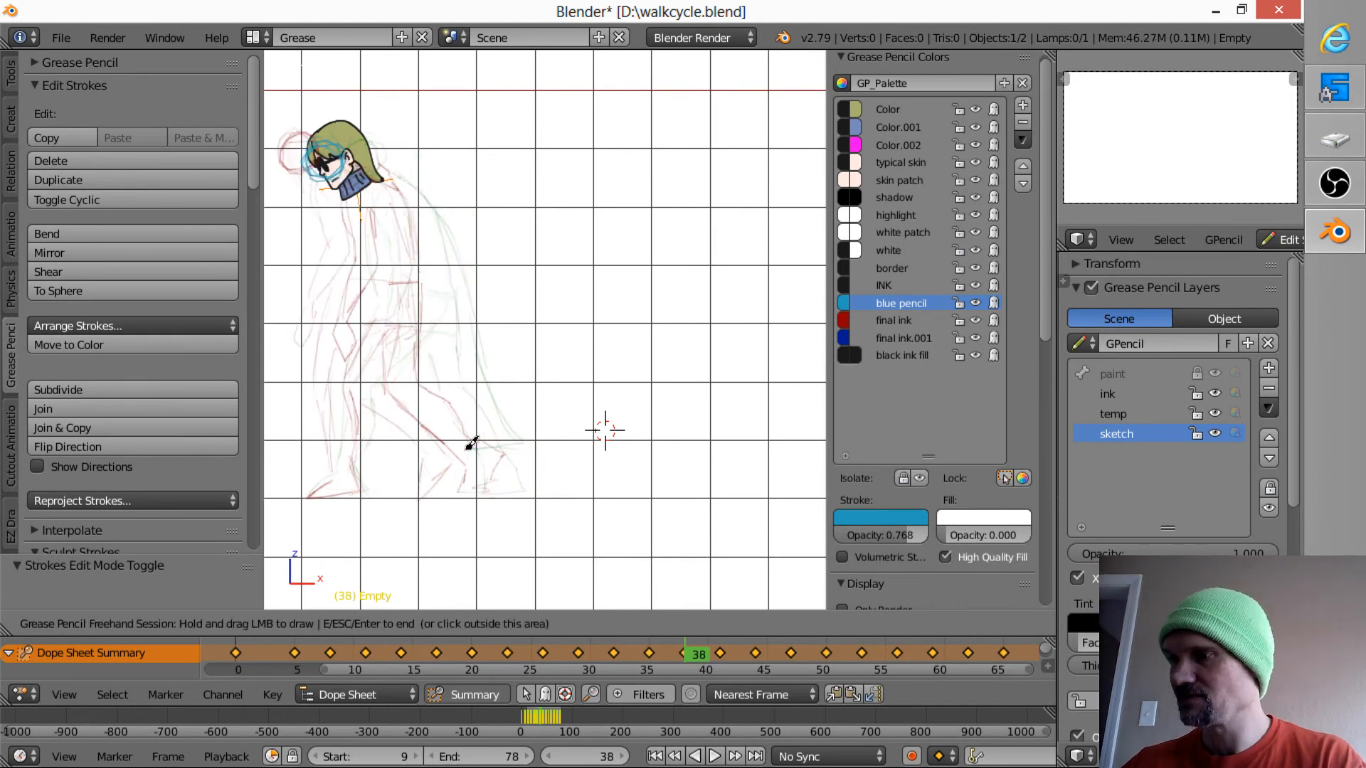
mouse_move(397, 169)
left_mouse_down()
mouse_move(458, 311)
mouse_move(458, 430)
left_mouse_up()
key("Up")
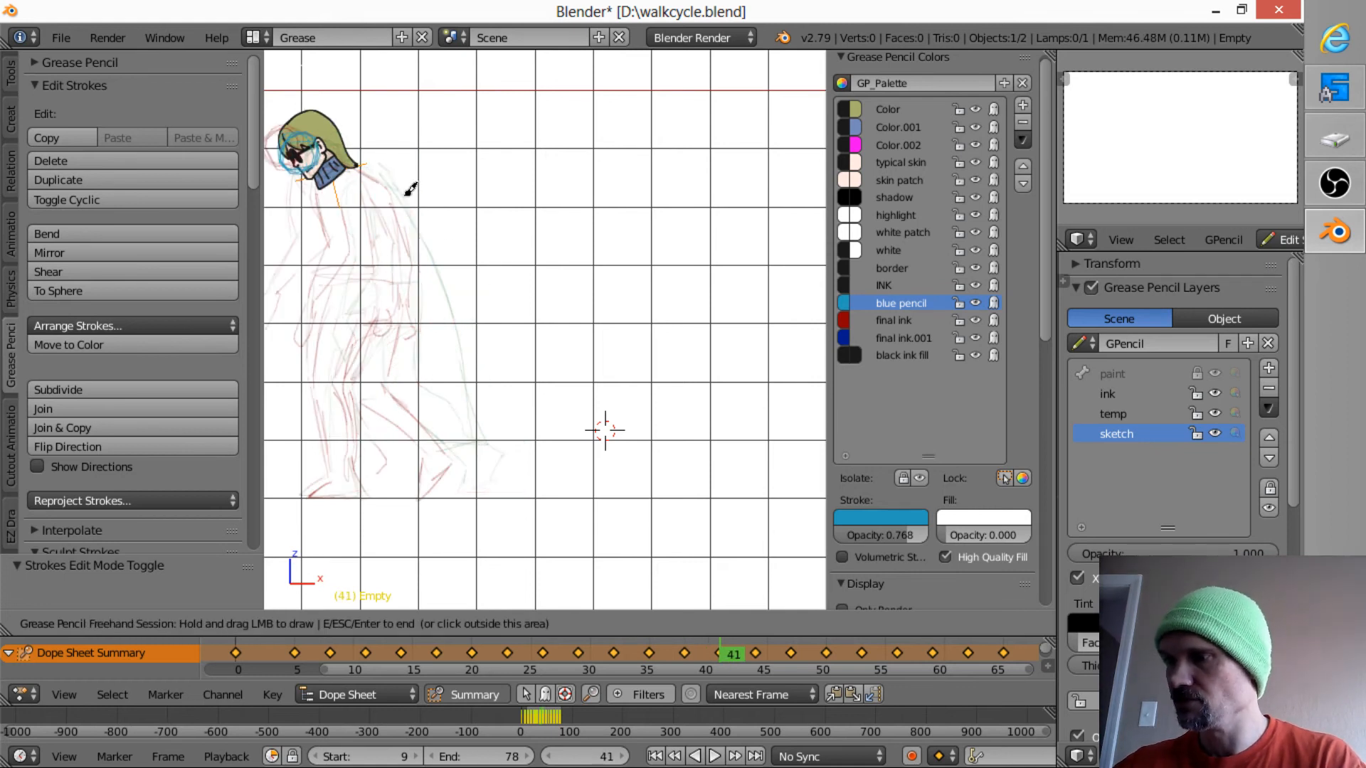
mouse_move(384, 182)
left_mouse_down()
mouse_move(427, 369)
mouse_move(415, 454)
left_mouse_up()
- Sketch the coat's back edge from the shoulder down to the hem on frame 44
key("Up")
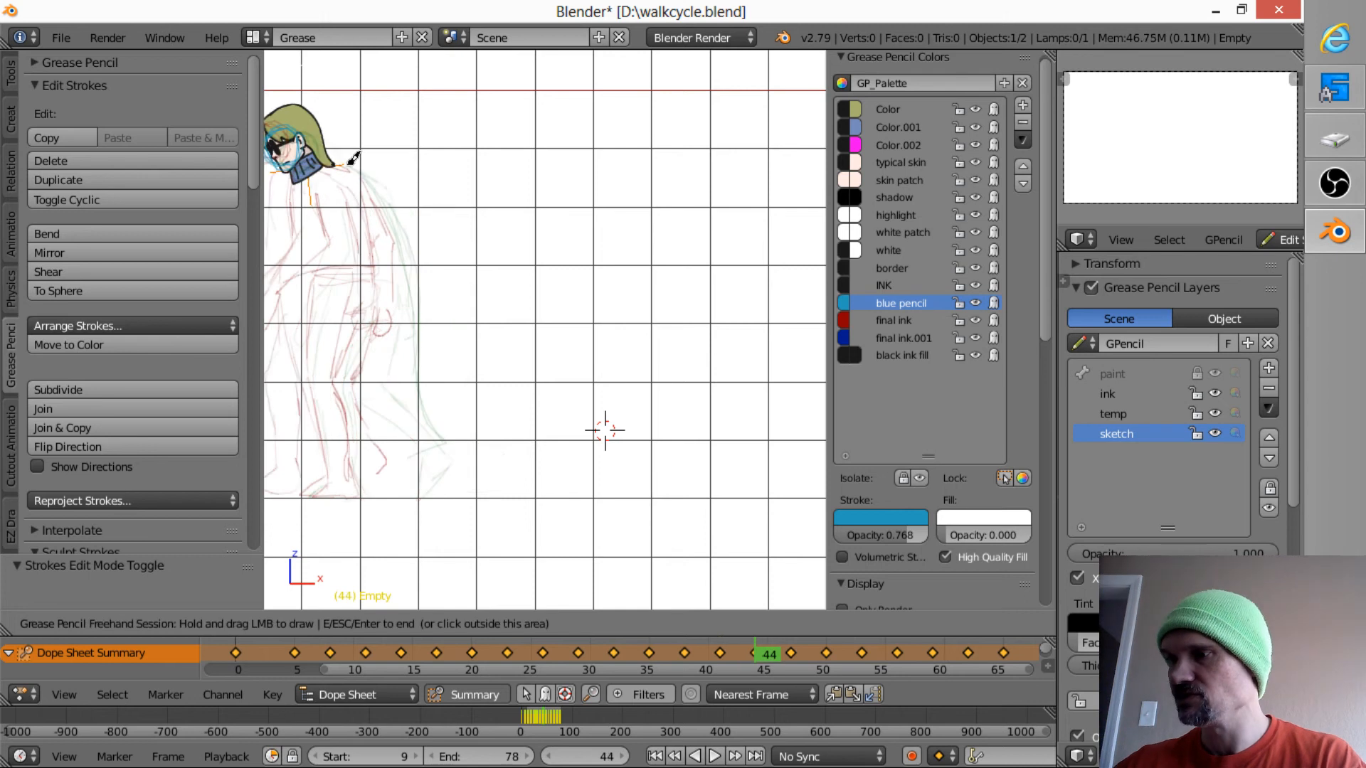
mouse_move(333, 168)
left_mouse_down()
mouse_move(383, 297)
mouse_move(383, 366)
left_mouse_up()
left_click_drag(375, 274, 375, 437)
left_click_drag(382, 329, 396, 445)
- Sketch the coat's back edge on frame 47 with repeated strokes from the neck down, ending in a short hem line
key("Up")
middle_click_drag(391, 354, 634, 319, "shift")
left_click_drag(555, 135, 595, 221)
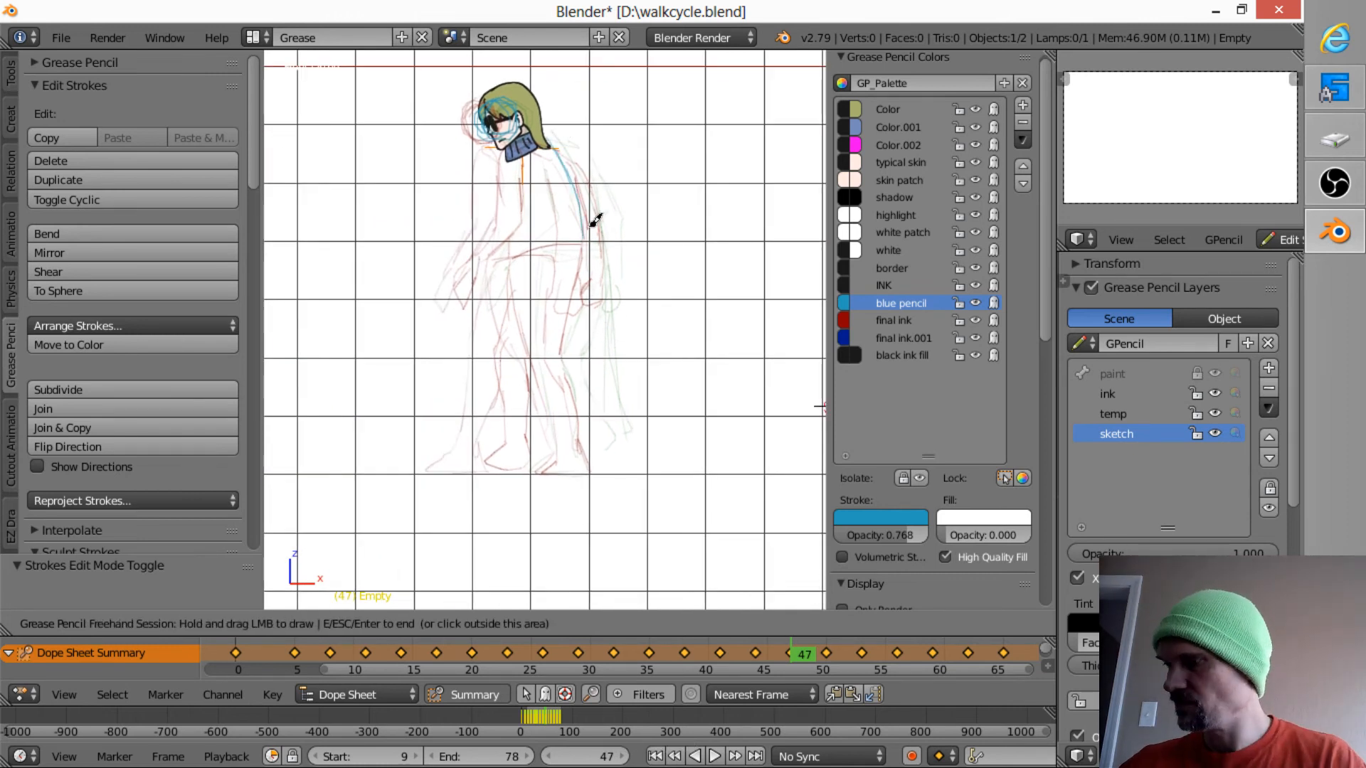
left_click_drag(558, 152, 586, 295)
left_click_drag(572, 175, 588, 297)
left_click_drag(555, 149, 585, 375)
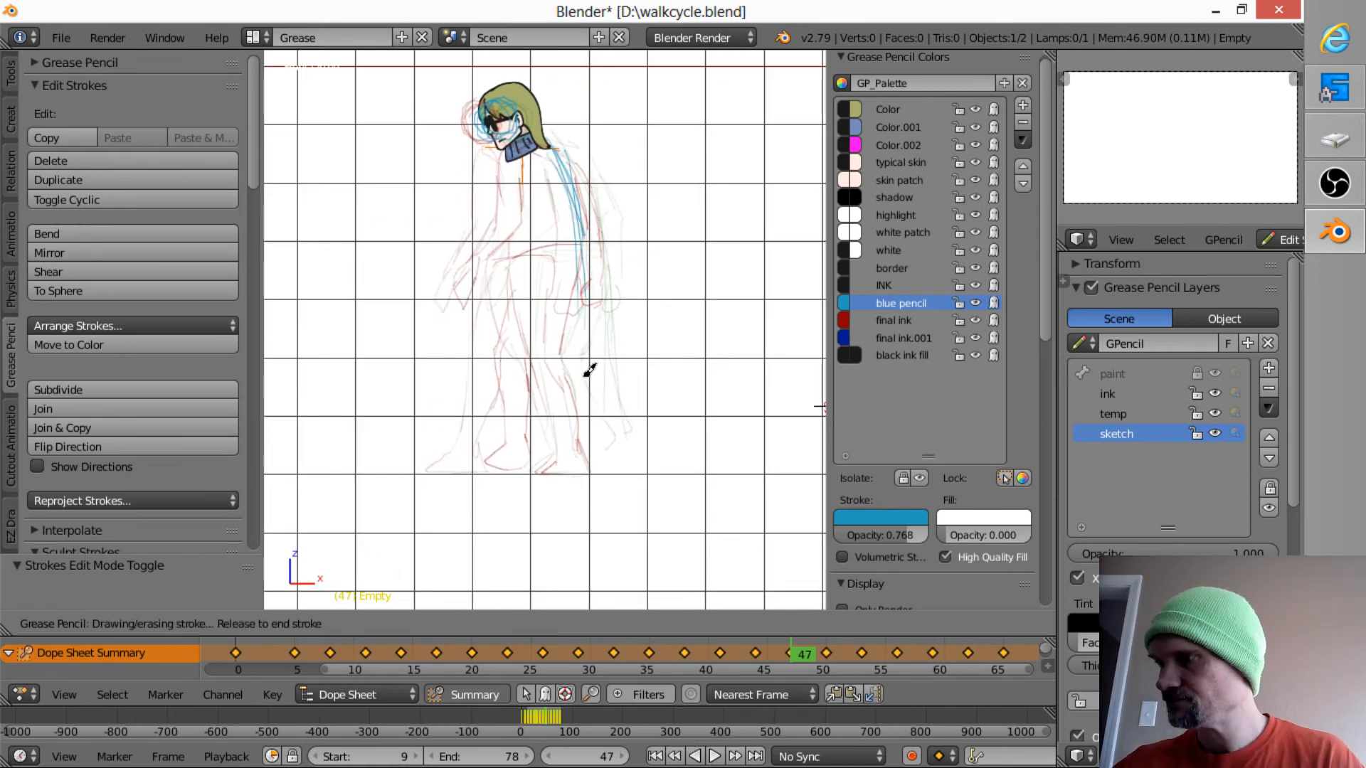
left_click_drag(588, 299, 605, 431)
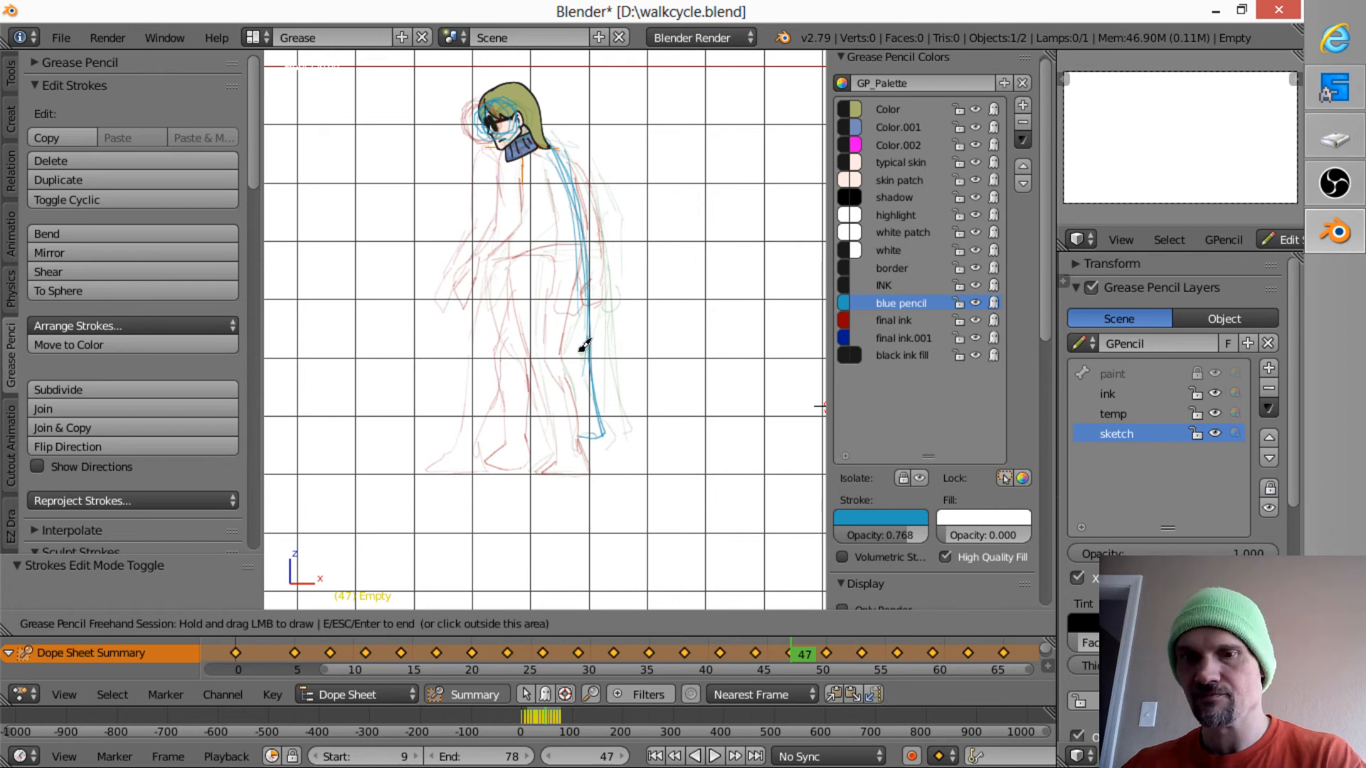
- Sketch the coat's back edge and hem on frames 50 and 53
key("Up")
left_click_drag(538, 132, 595, 432)
key("Up")
mouse_move(502, 153)
left_mouse_down()
mouse_move(552, 235)
mouse_move(582, 421)
mouse_move(567, 378)
mouse_move(574, 448)
mouse_move(543, 195)
mouse_move(544, 235)
left_mouse_up()
- Sketch the coat's back edge and hem on frames 56 and 59
key("Up")
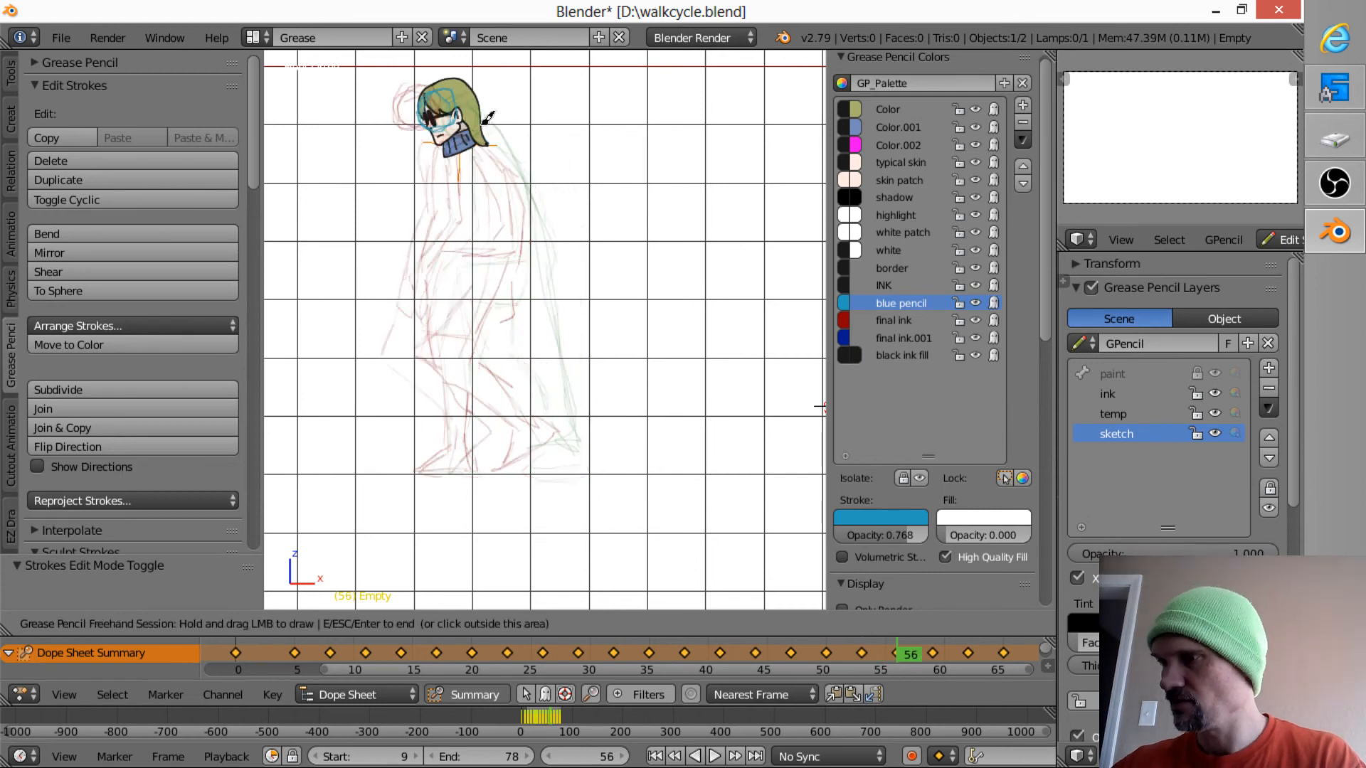
mouse_move(488, 121)
left_mouse_down()
mouse_move(536, 256)
mouse_move(562, 415)
mouse_move(542, 429)
mouse_move(555, 424)
left_mouse_up()
key("Up")
mouse_move(454, 130)
left_mouse_down()
mouse_move(549, 399)
mouse_move(516, 414)
left_mouse_up()
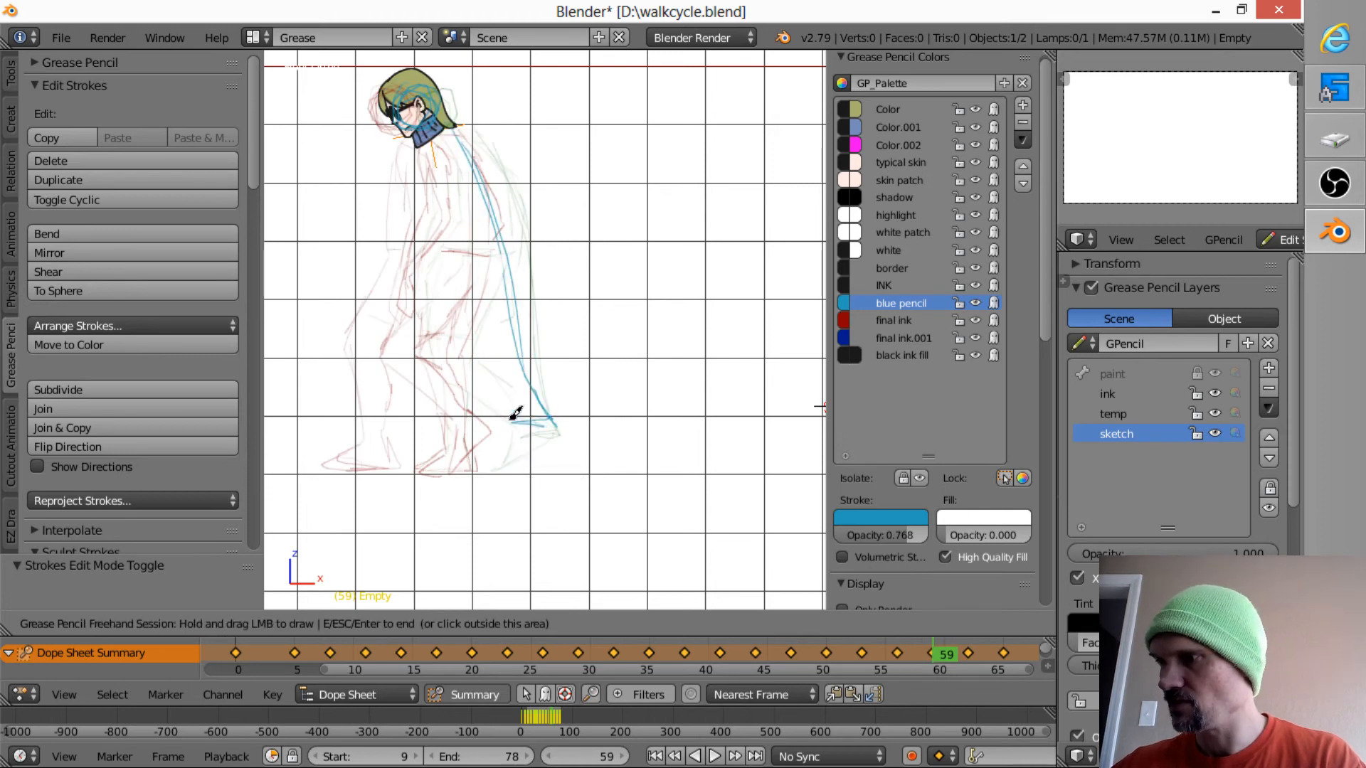
- Sketch the coat's back edge and hem on frames 62, 65 and 68
key("Up")
mouse_move(440, 117)
left_mouse_down()
mouse_move(530, 363)
mouse_move(540, 410)
mouse_move(527, 406)
left_mouse_up()
key("Up")
mouse_move(416, 146)
left_mouse_down()
mouse_move(528, 427)
mouse_move(432, 423)
left_mouse_up()
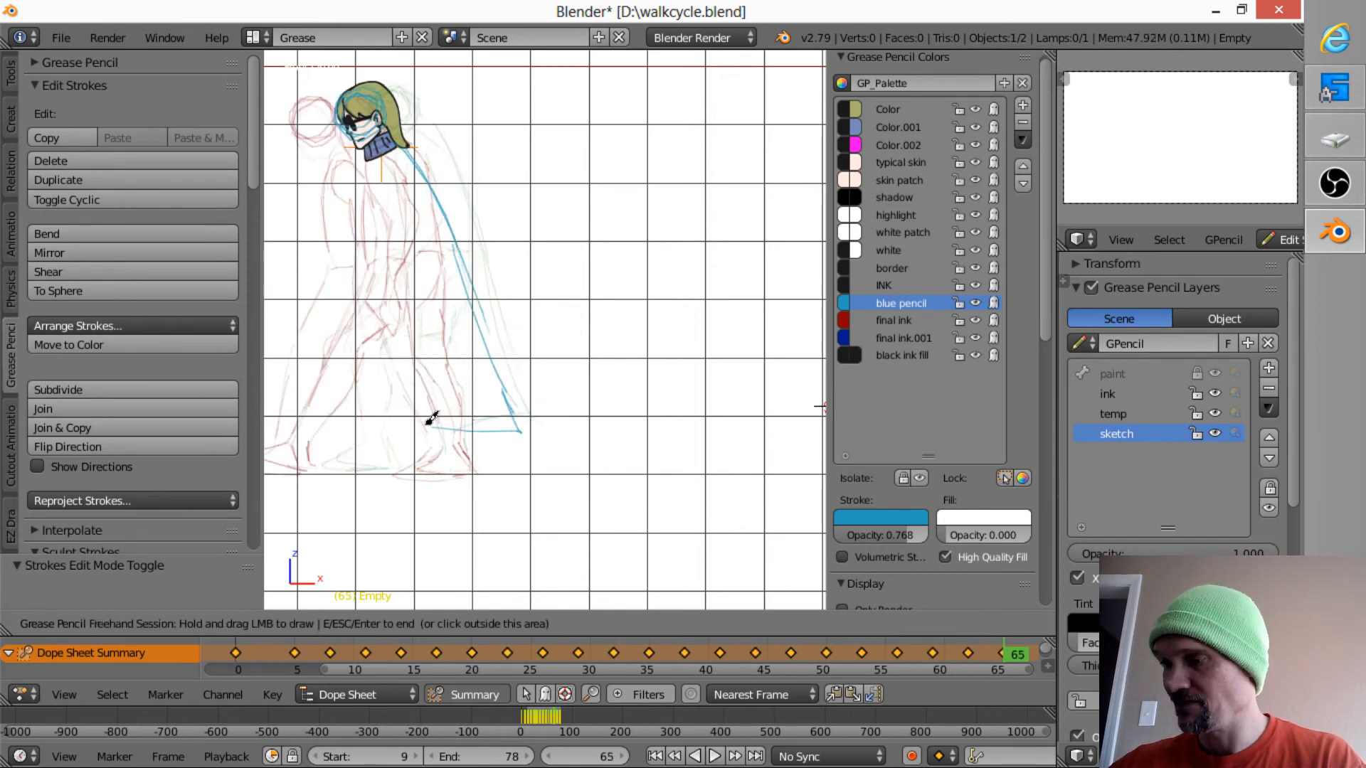
key("Up")
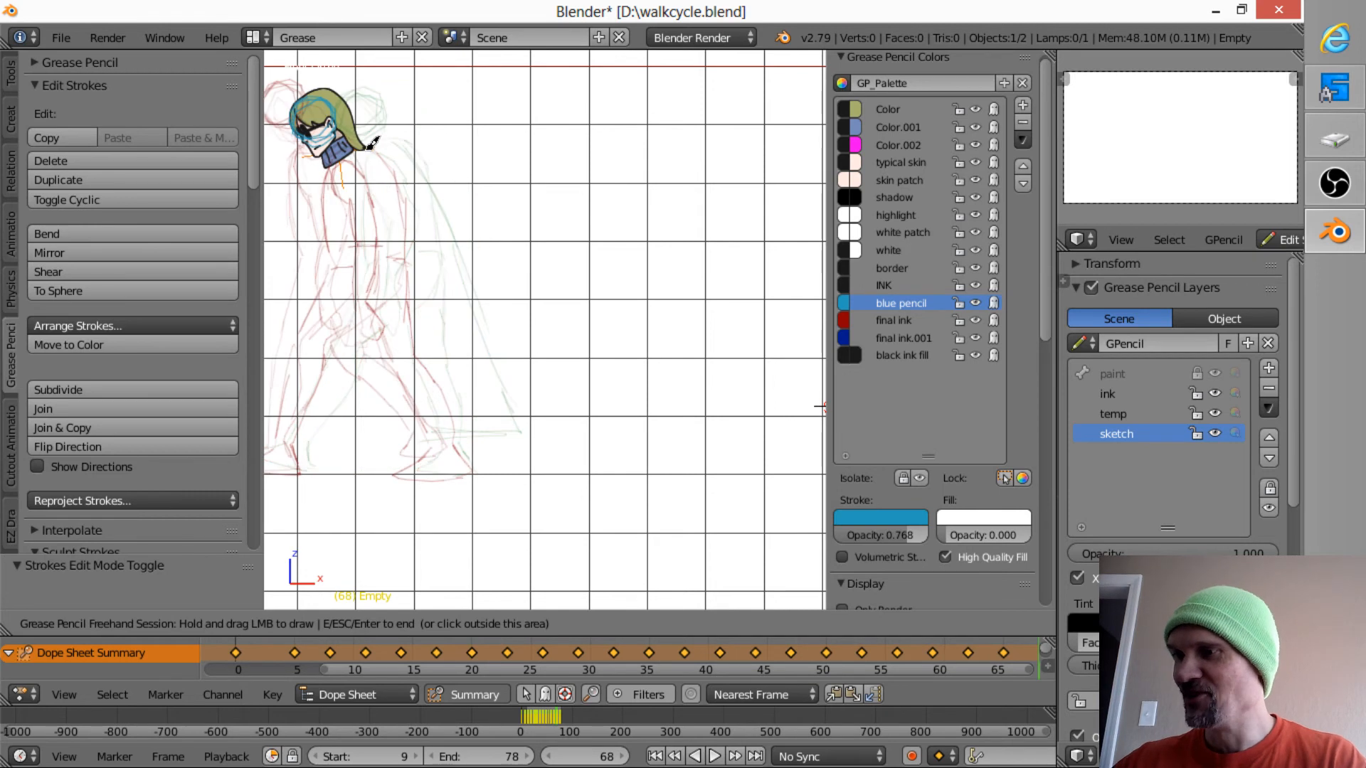
mouse_move(371, 143)
left_mouse_down()
mouse_move(469, 374)
mouse_move(506, 411)
mouse_move(436, 434)
left_mouse_up()
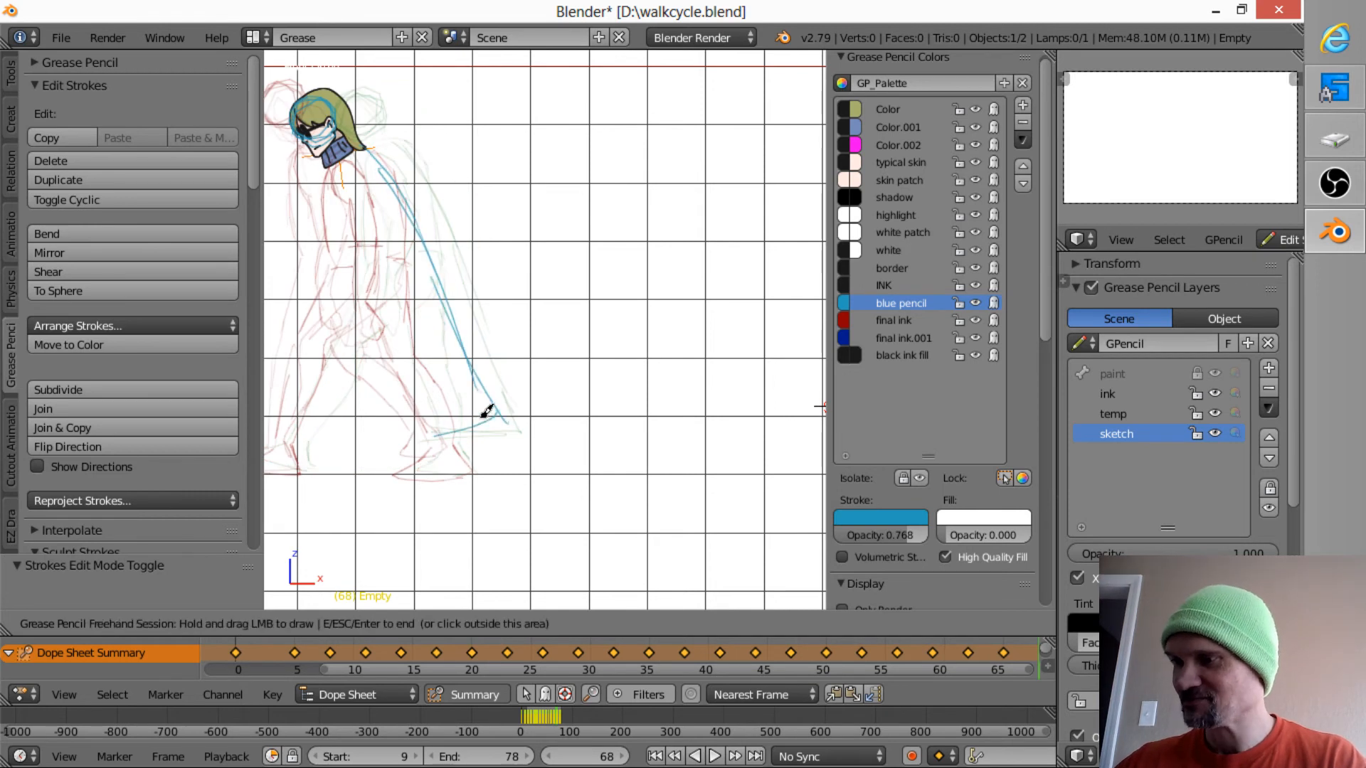
- Sketch the coat's front edge, inner folds and lower hem on frame 68
mouse_move(423, 287)
left_mouse_down()
mouse_move(467, 432)
mouse_move(437, 363)
mouse_move(486, 443)
mouse_move(427, 366)
mouse_move(422, 318)
left_mouse_up()
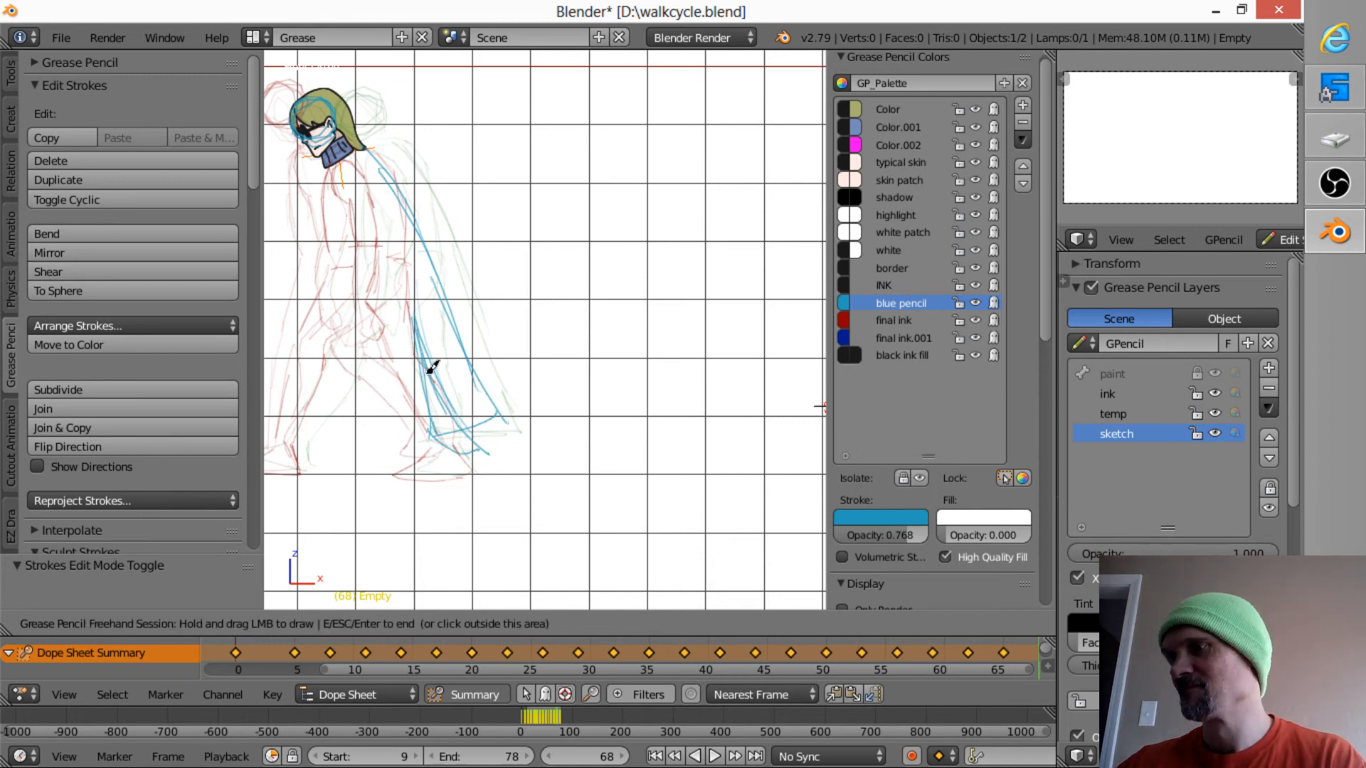
mouse_move(430, 366)
left_mouse_down()
mouse_move(431, 343)
mouse_move(412, 347)
mouse_move(348, 293)
mouse_move(319, 235)
left_mouse_up()
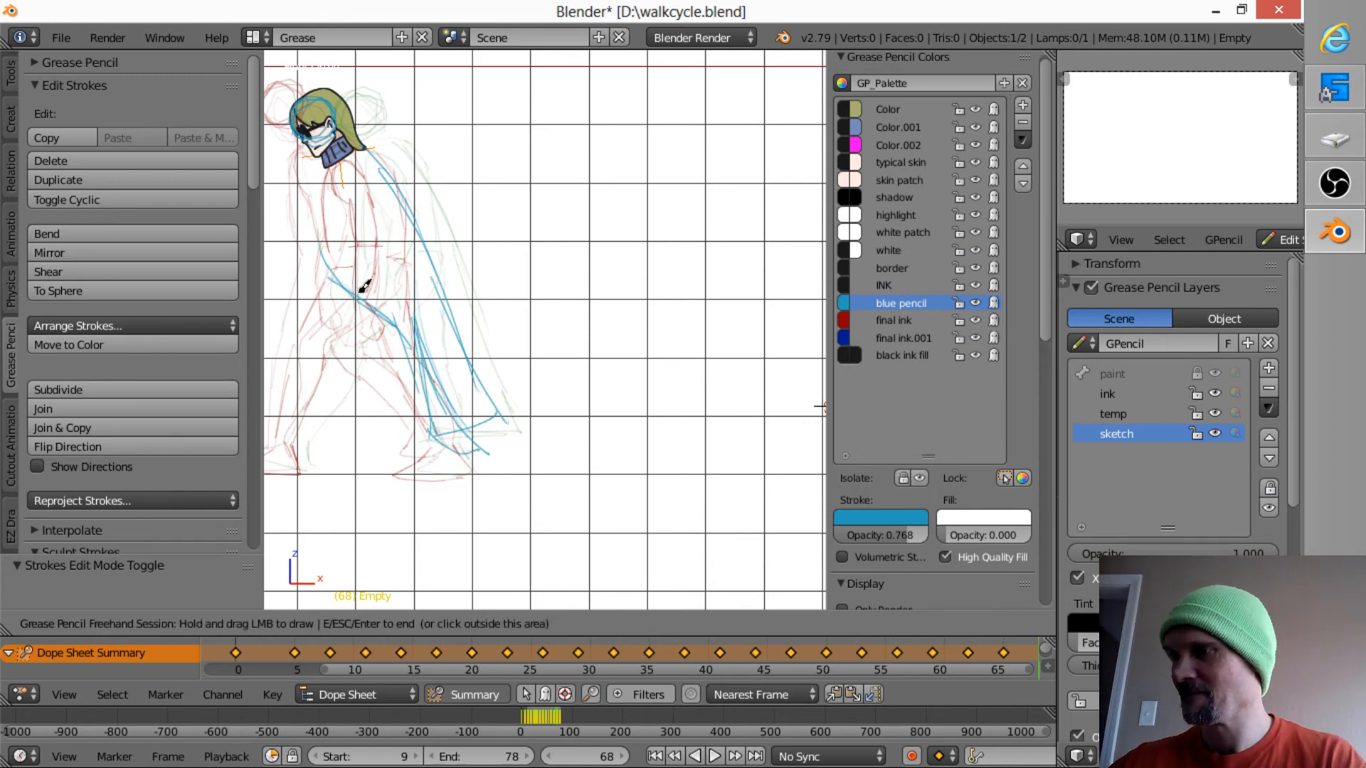
left_click_drag(359, 293, 420, 389)
right_click_drag(427, 347, 427, 370)
mouse_move(435, 407)
right_mouse_down()
mouse_move(439, 390)
mouse_move(451, 395)
right_mouse_up()
mouse_move(354, 290)
left_mouse_down()
mouse_move(436, 439)
mouse_move(439, 408)
mouse_move(458, 430)
left_mouse_up()
- Sketch the coat's back edge, hem and inner front edge on frame 71
key("Up")
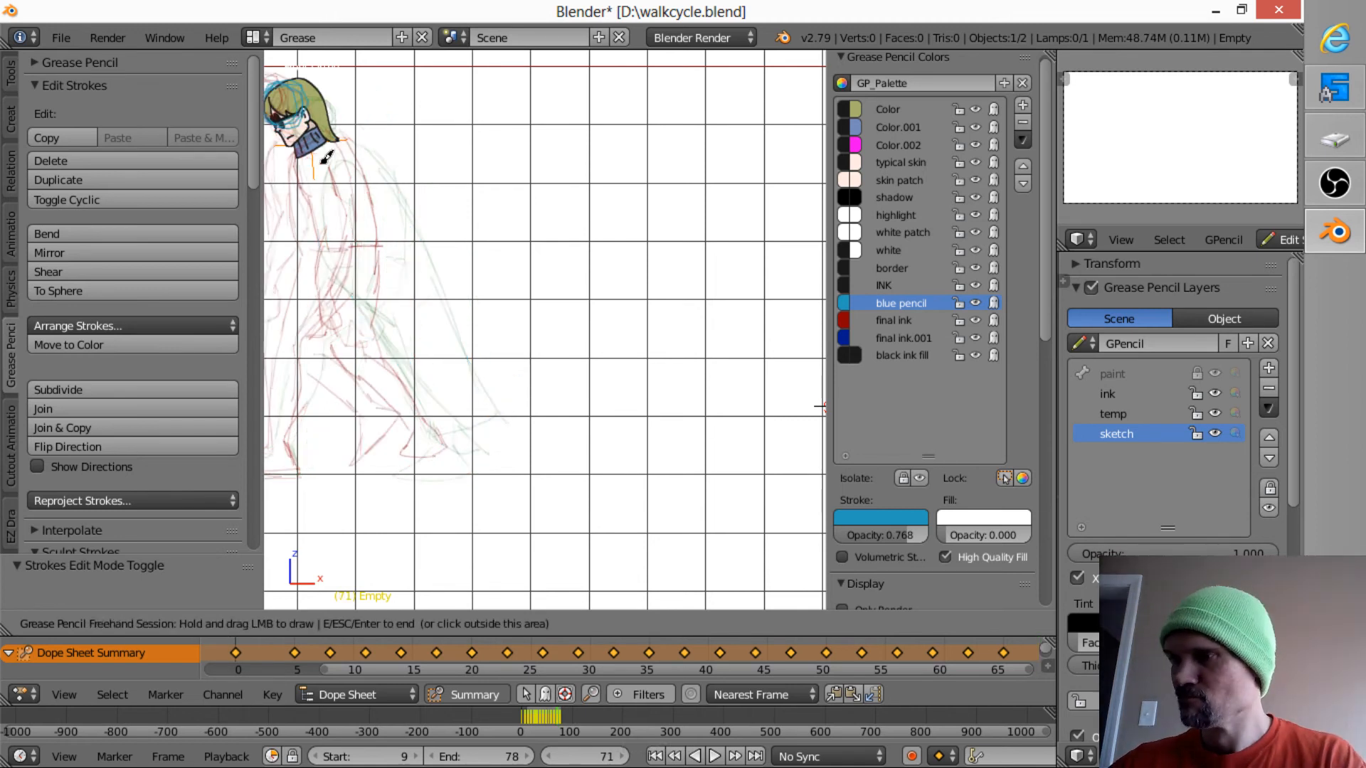
mouse_move(309, 152)
left_mouse_down()
mouse_move(377, 435)
mouse_move(525, 391)
mouse_move(454, 360)
mouse_move(374, 191)
left_mouse_up()
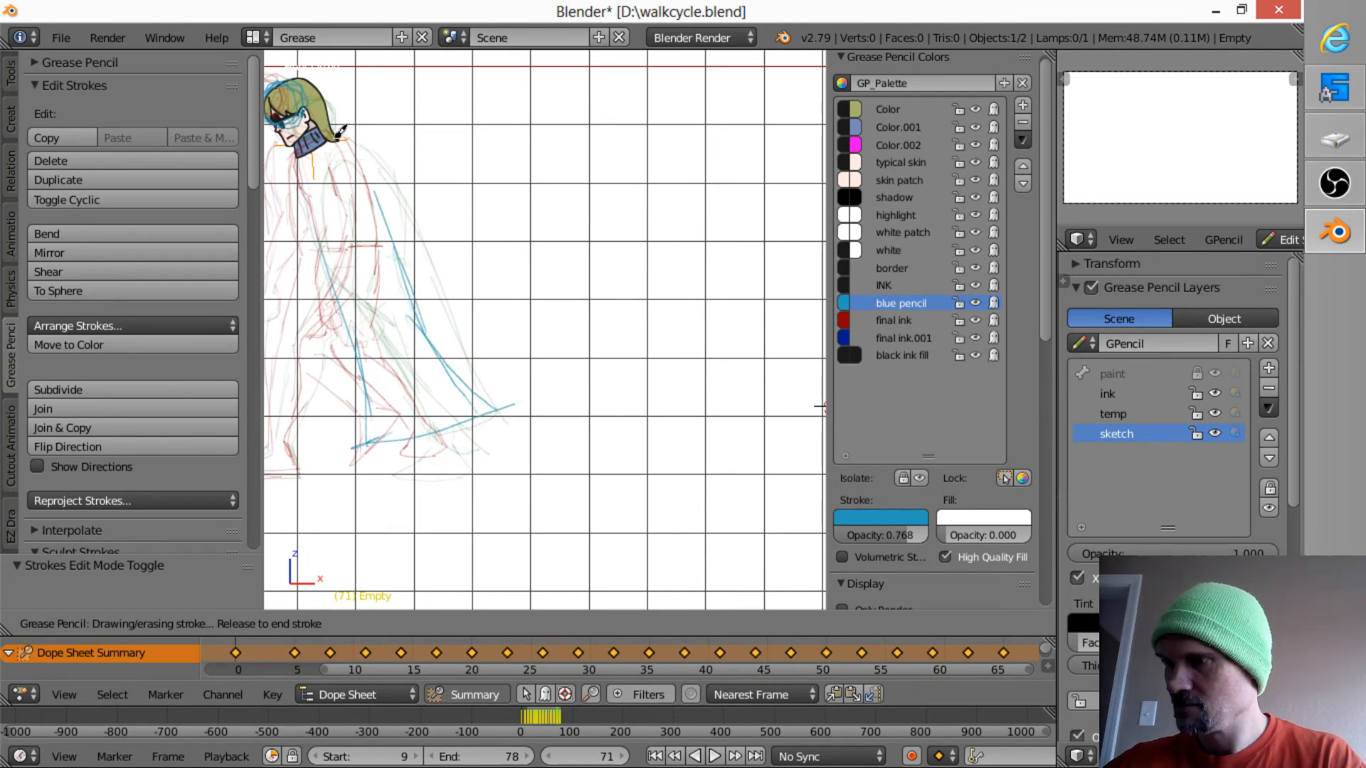
left_click_drag(340, 131, 343, 138)
- Sketch the coat's back edge and hem on frames 74 and 77
key("Up")
mouse_move(343, 326)
middle_mouse_down("shift")
mouse_move(440, 324)
mouse_move(523, 345)
middle_mouse_up("shift")
mouse_move(494, 146)
left_mouse_down()
mouse_move(525, 184)
mouse_move(622, 418)
mouse_move(563, 440)
mouse_move(498, 134)
mouse_move(596, 409)
left_mouse_up()
key("Up")
mouse_move(483, 146)
left_mouse_down()
mouse_move(555, 402)
mouse_move(551, 433)
left_mouse_up()
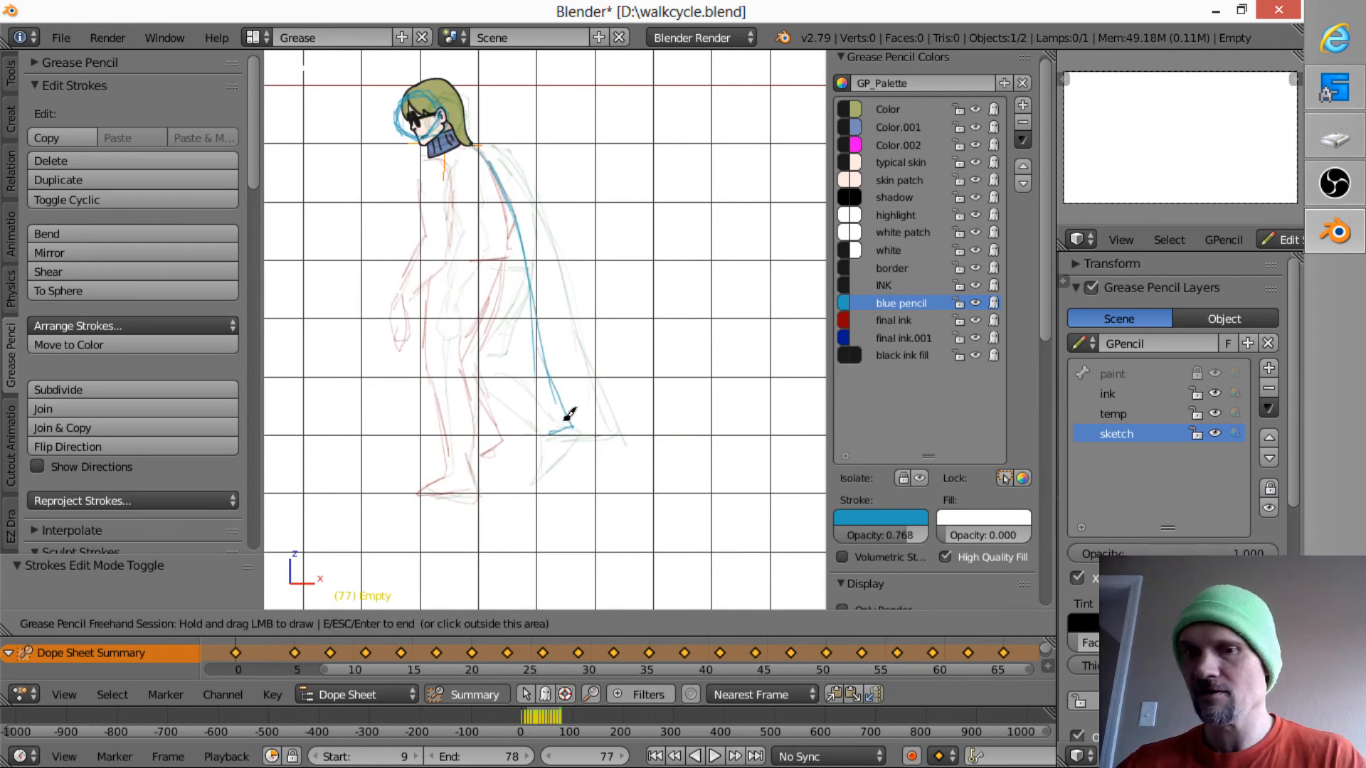
- Step back through the keyframes from frame 77 to frame 0 to review the coat sketches
key("Up")
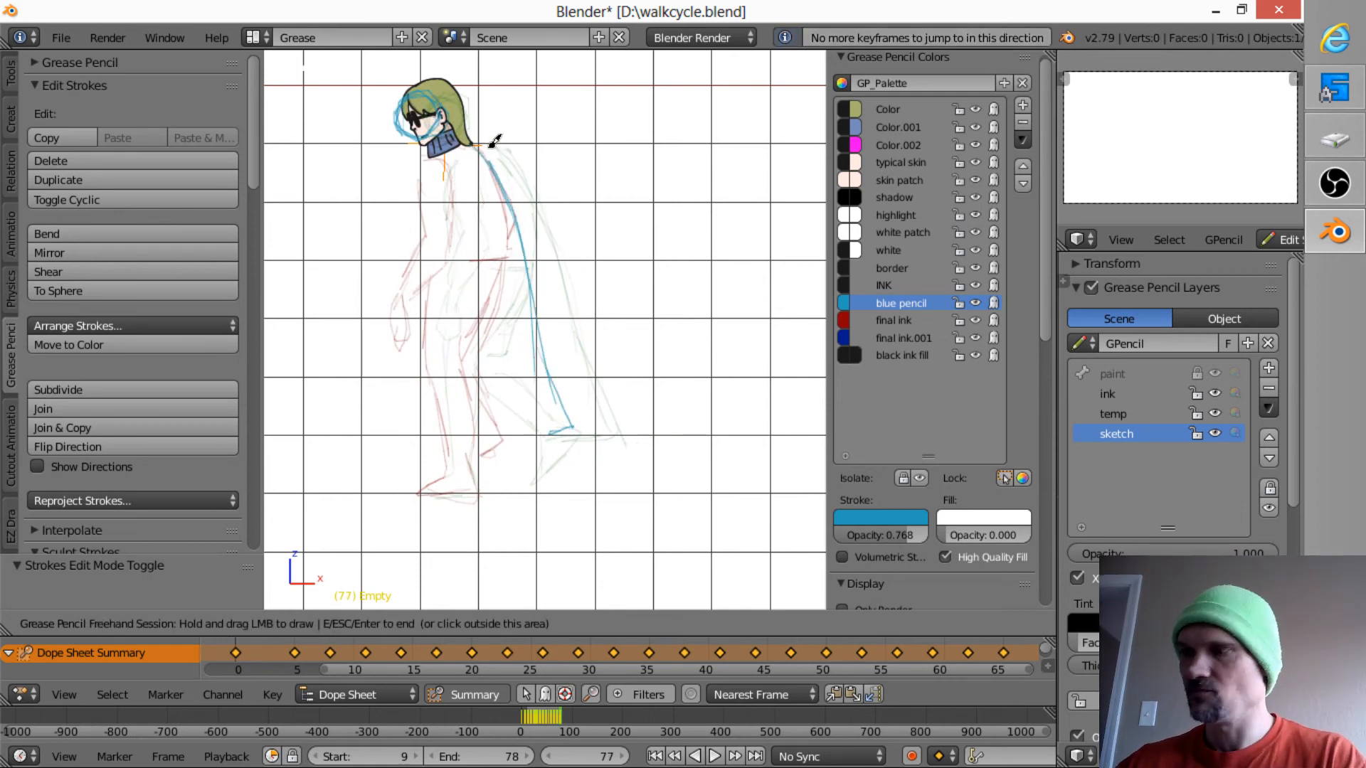
key("Down")
key("Down")
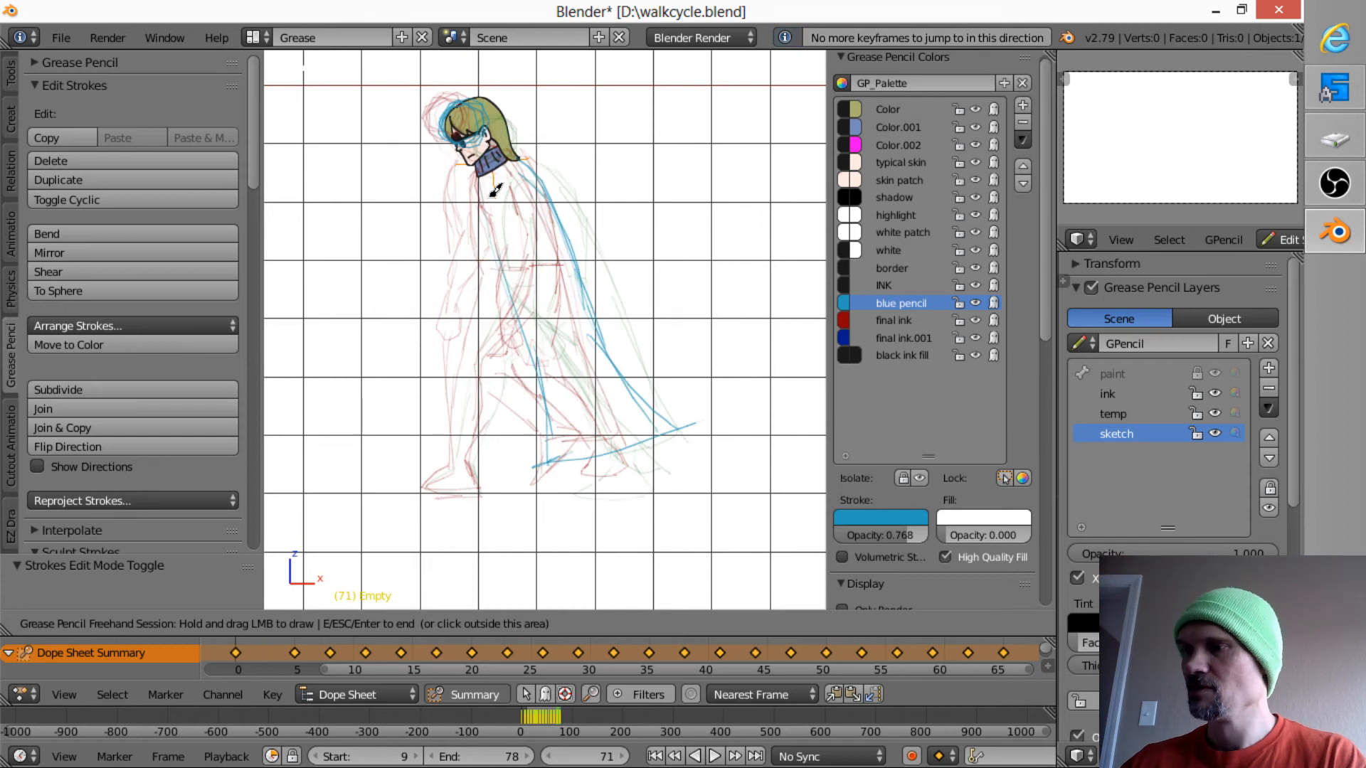
key("Down")
key("Down")
key("Down")
key("Down")
key("Down")
key("Down")
key("Down")
key("Down")
key("Down")
key("Down")
key("Down")
key("Down")
key("Down")
key("Down")
key("Down")
key("Down")
key("Down")
key("Down")
key("Down")
key("Down")
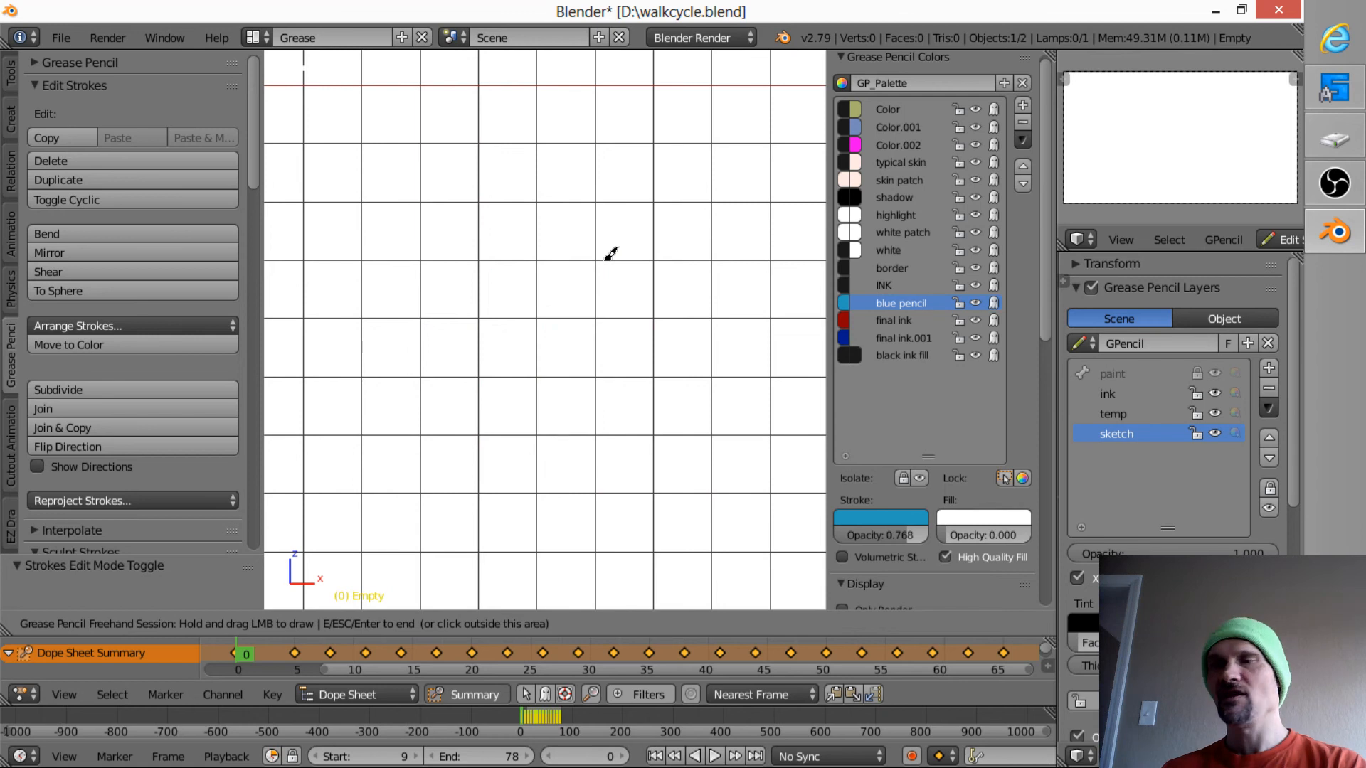
key("Down")
- Play back the walk cycle with the whole figure in view to examine the coat's motion
scroll(608, 264, "down", 3)
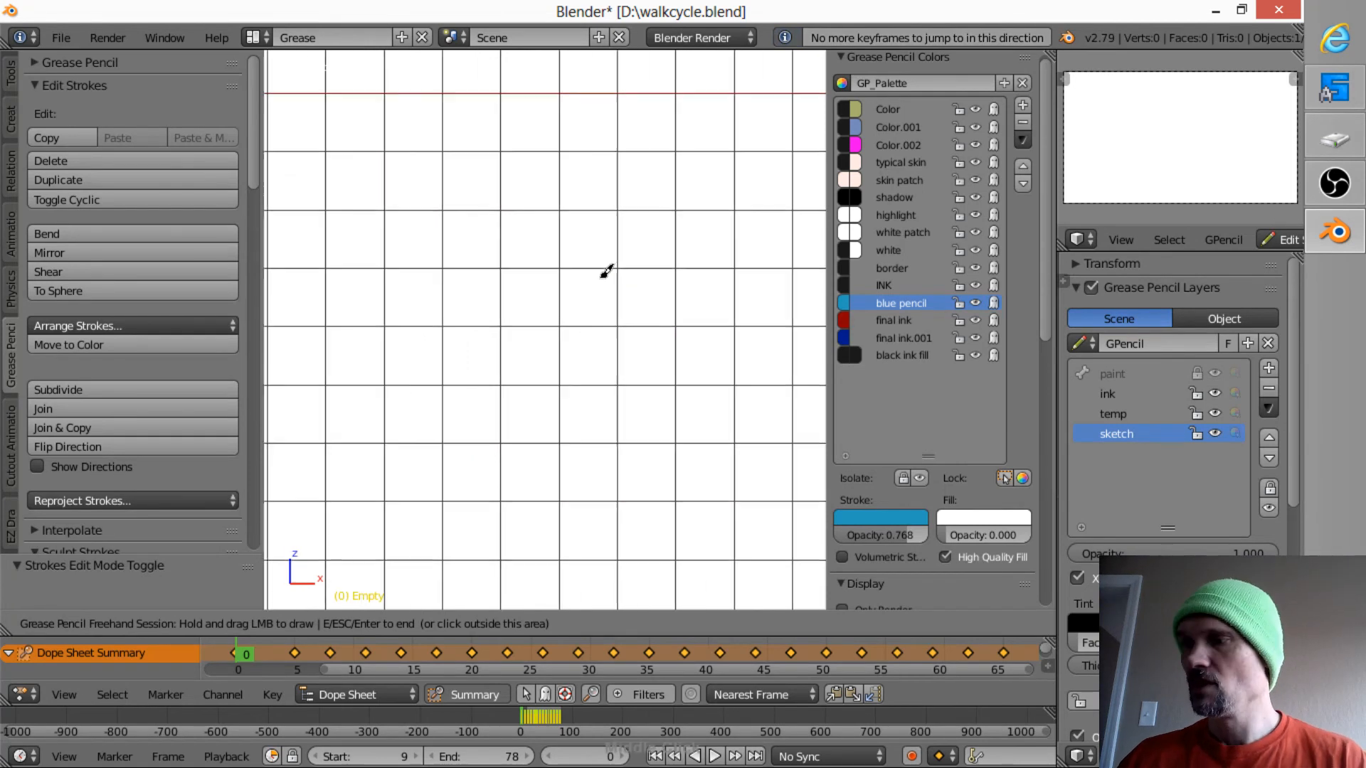
scroll(569, 343, "down", 1)
right_click(626, 375)
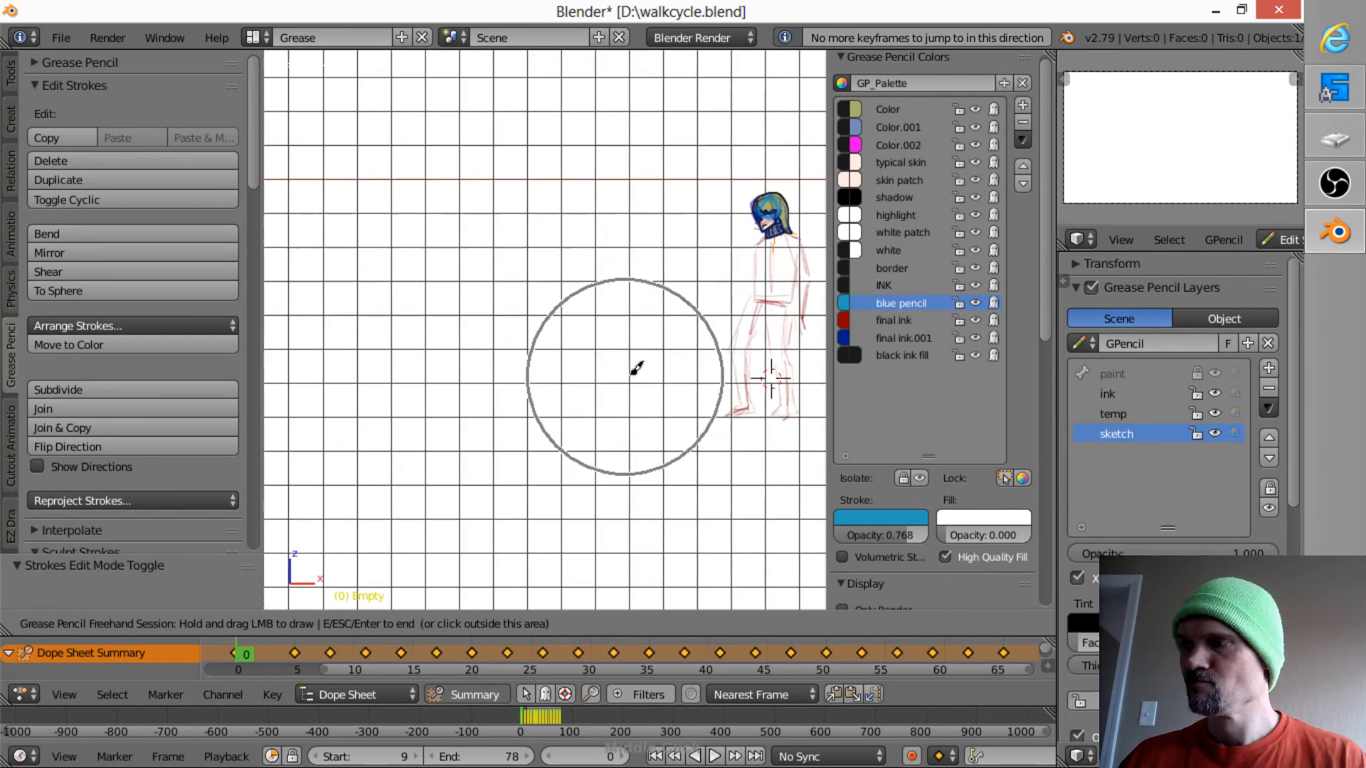
middle_click_drag(682, 355, 591, 332, "shift")
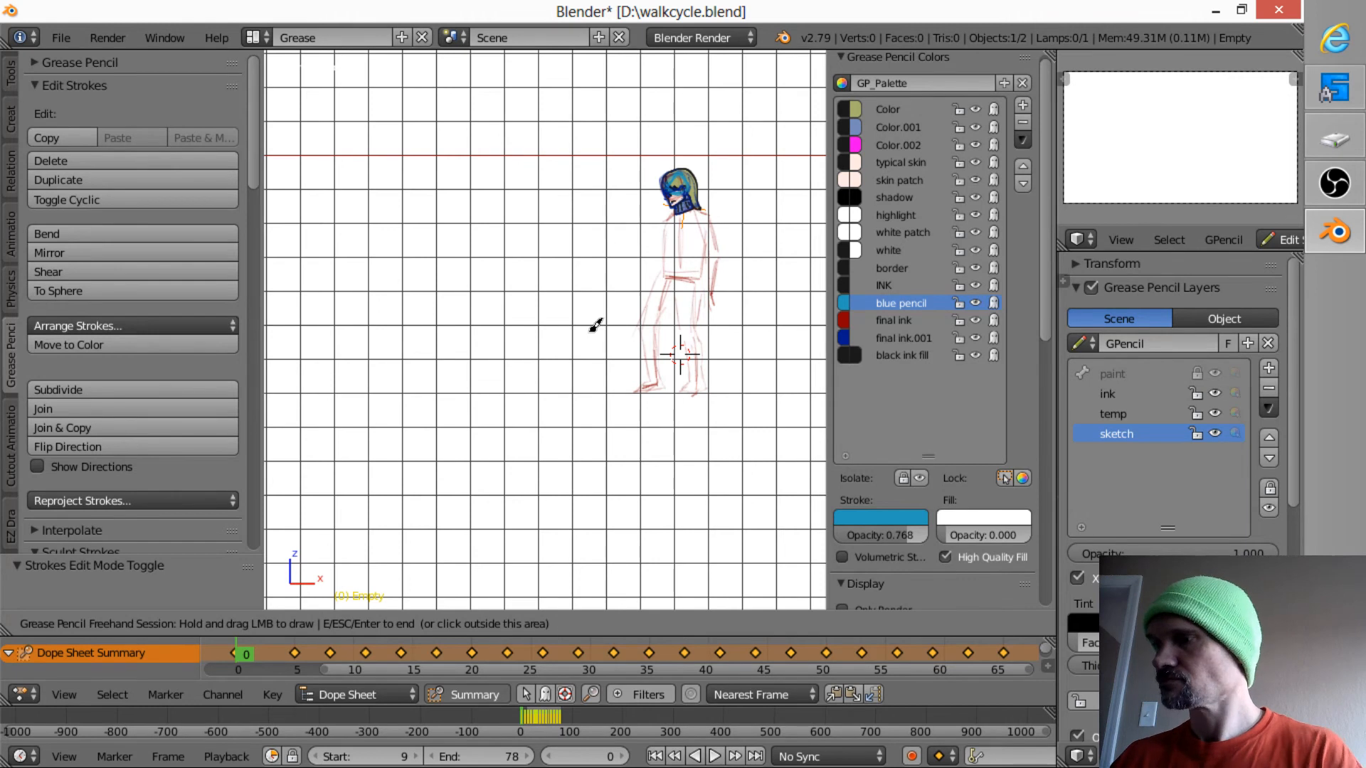
mouse_move(591, 331)
middle_mouse_down("shift")
mouse_move(717, 321)
mouse_move(695, 356)
mouse_move(649, 354)
middle_mouse_up("shift")
key("Escape")
key("alt+a")
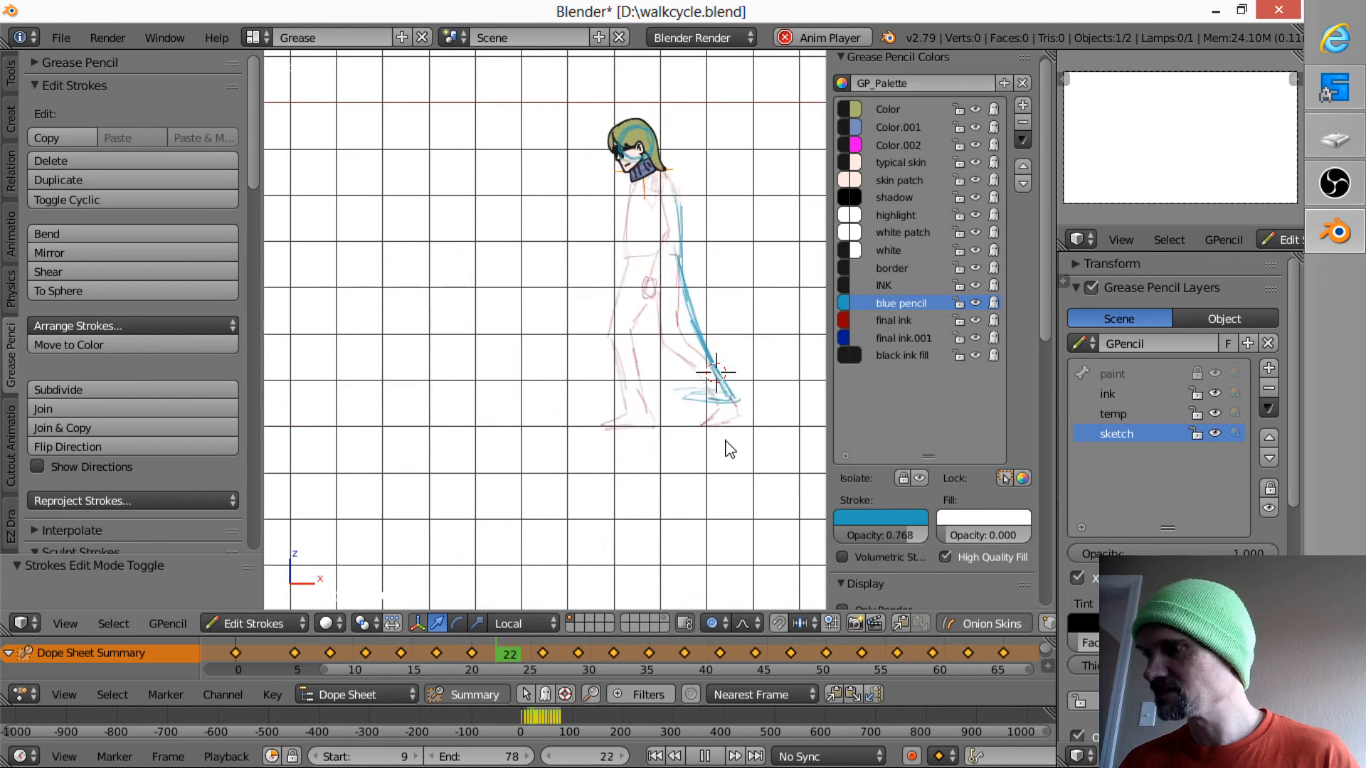
key("Escape")
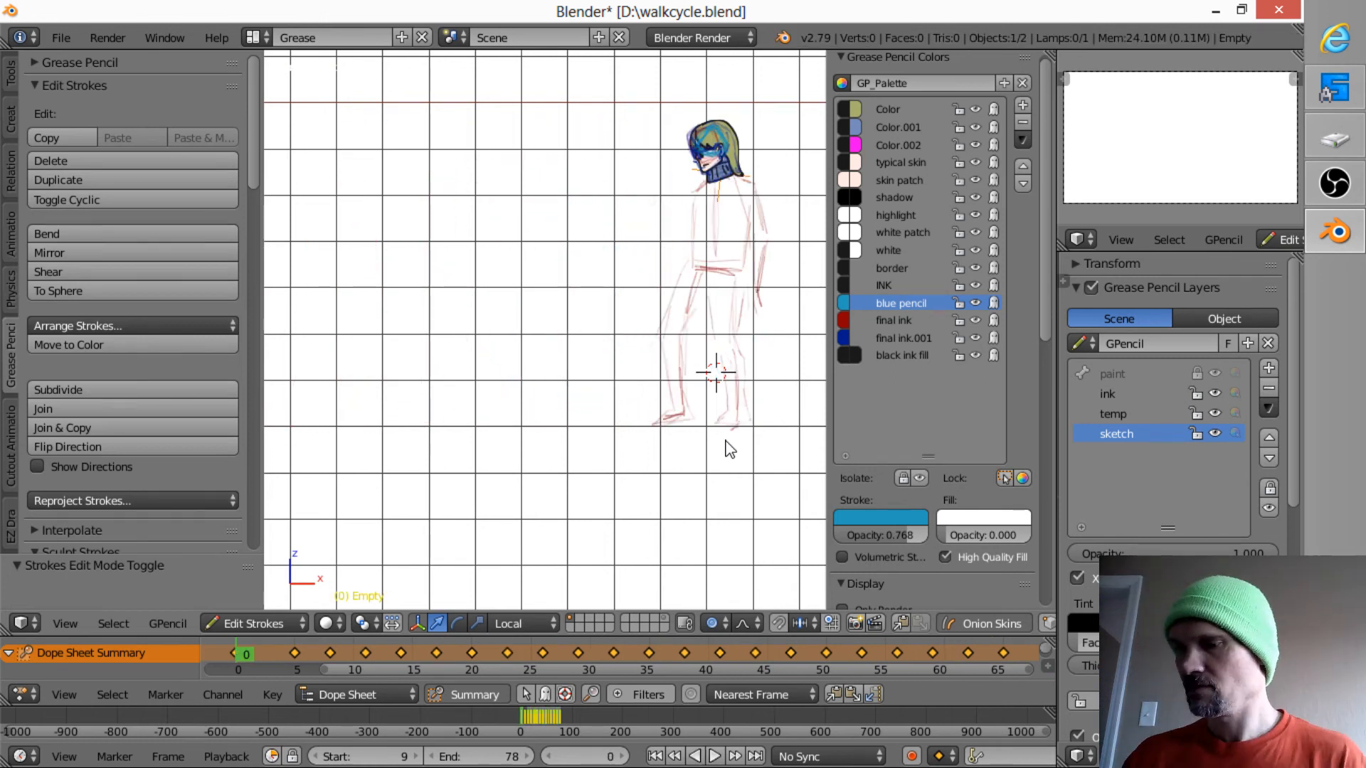
- On frame 8, strengthen the coat's back edge, redraw its hem lower, and reinforce both trouser legs and the front shoe
key("Up")
key("Up")
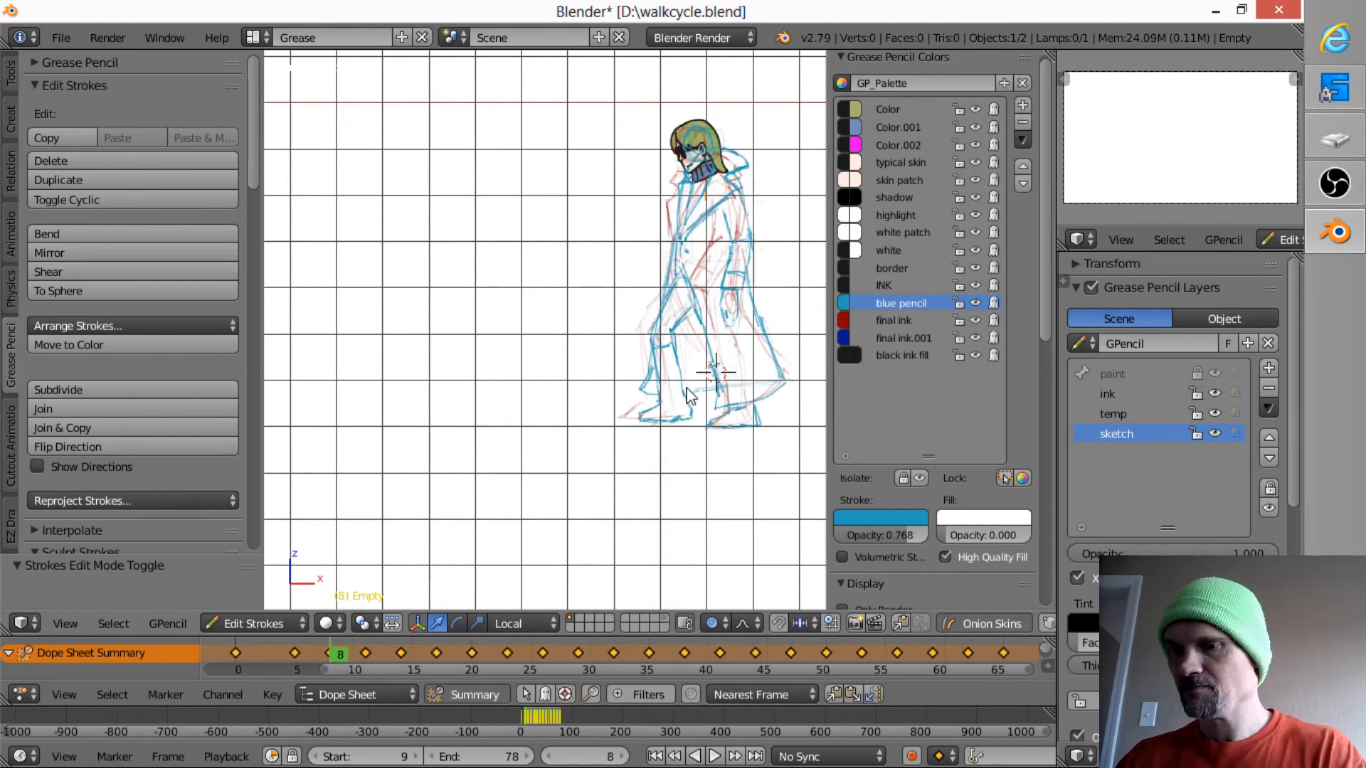
middle_click_drag(738, 338, 701, 305, "shift")
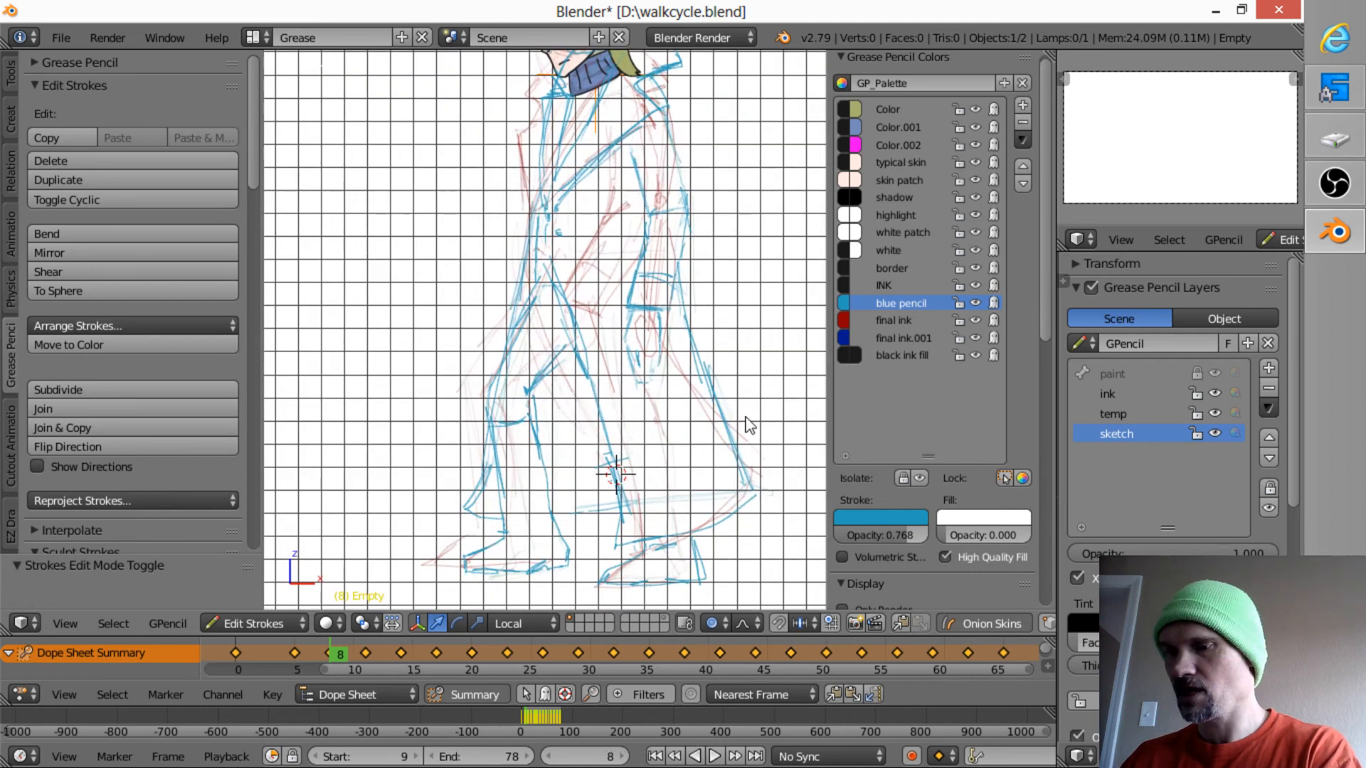
mouse_move(733, 426)
left_mouse_down()
mouse_move(753, 497)
mouse_move(765, 467)
mouse_move(763, 496)
mouse_move(747, 488)
mouse_move(616, 543)
left_mouse_up()
left_click_drag(589, 381, 611, 548)
mouse_move(603, 439)
left_mouse_down()
mouse_move(615, 551)
mouse_move(614, 502)
mouse_move(630, 570)
left_mouse_up()
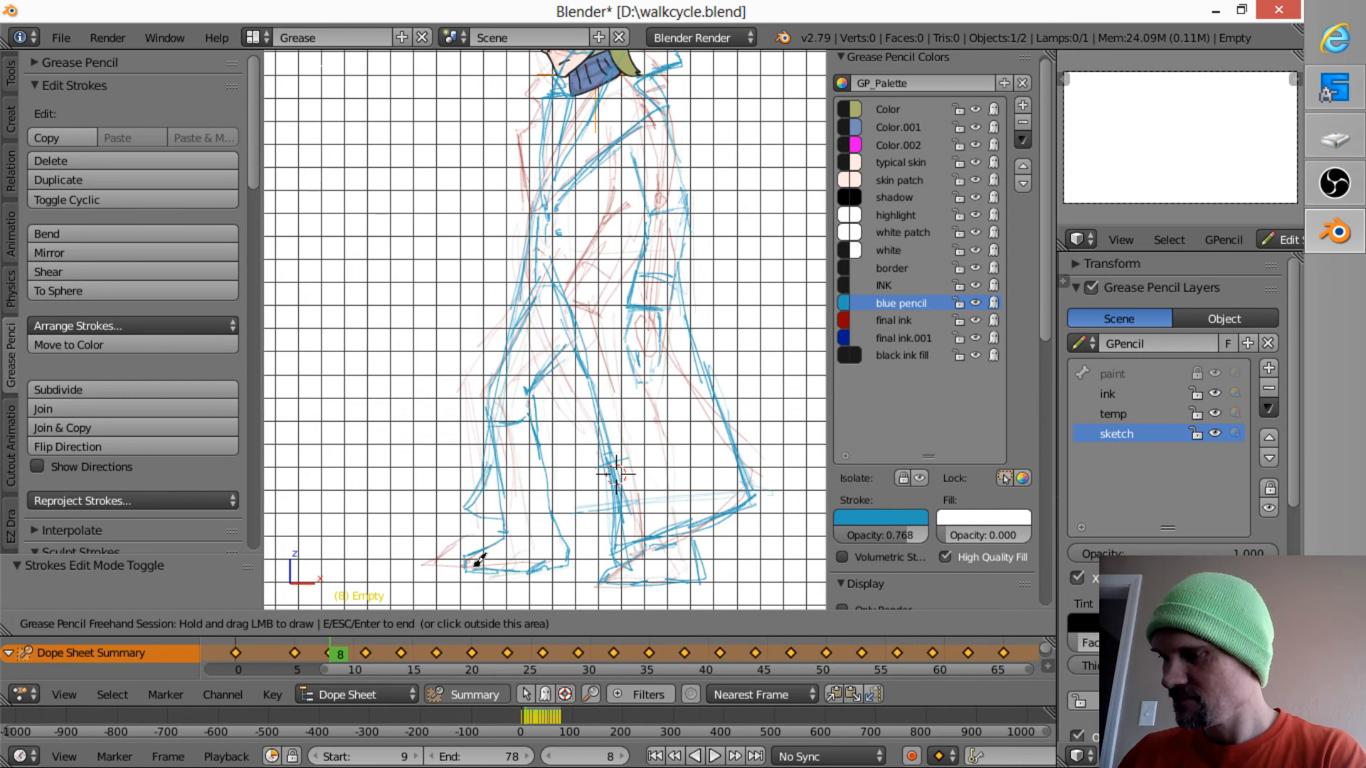
mouse_move(467, 566)
left_mouse_down()
mouse_move(568, 563)
mouse_move(534, 420)
mouse_move(543, 484)
left_mouse_up()
left_click_drag(492, 427, 515, 532)
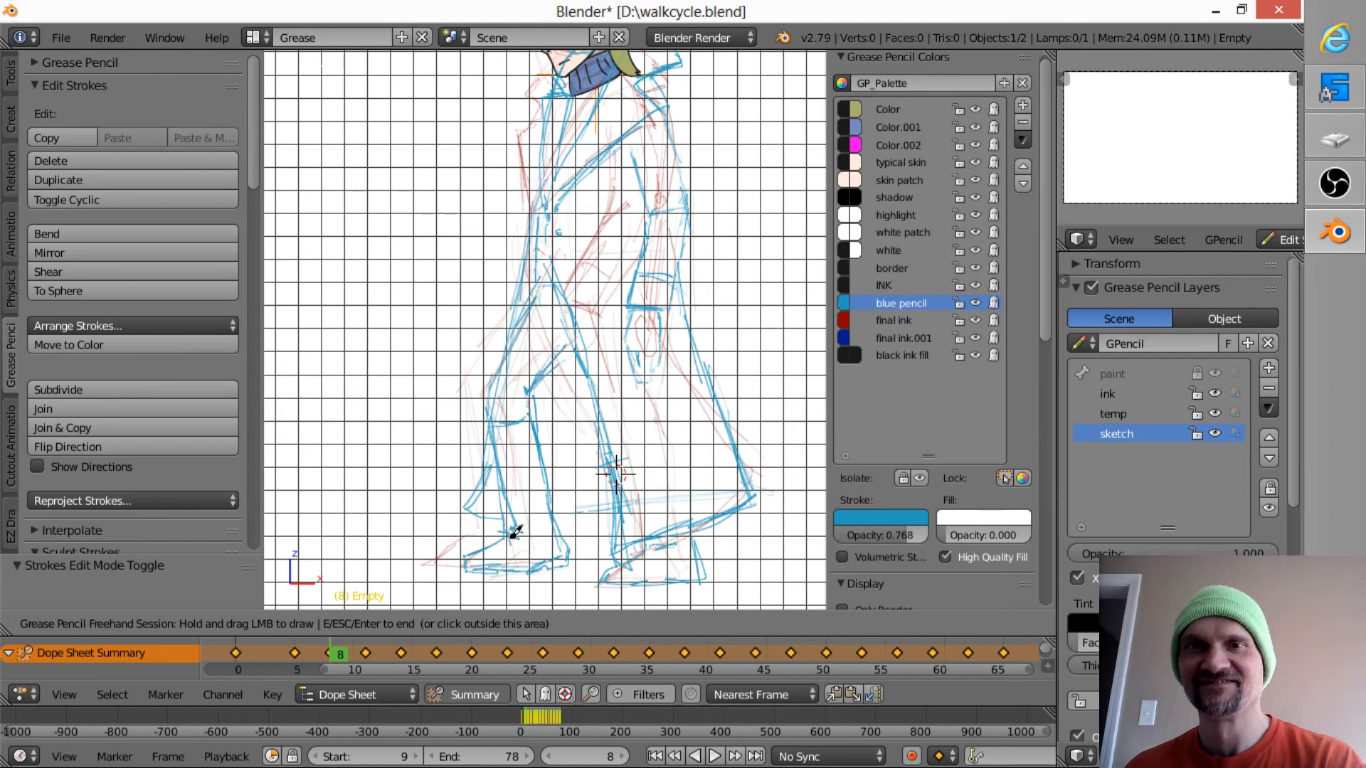
- Sketch the front leg on frame 11 from thigh to shoe, including the knee and trouser creases
key("Up")
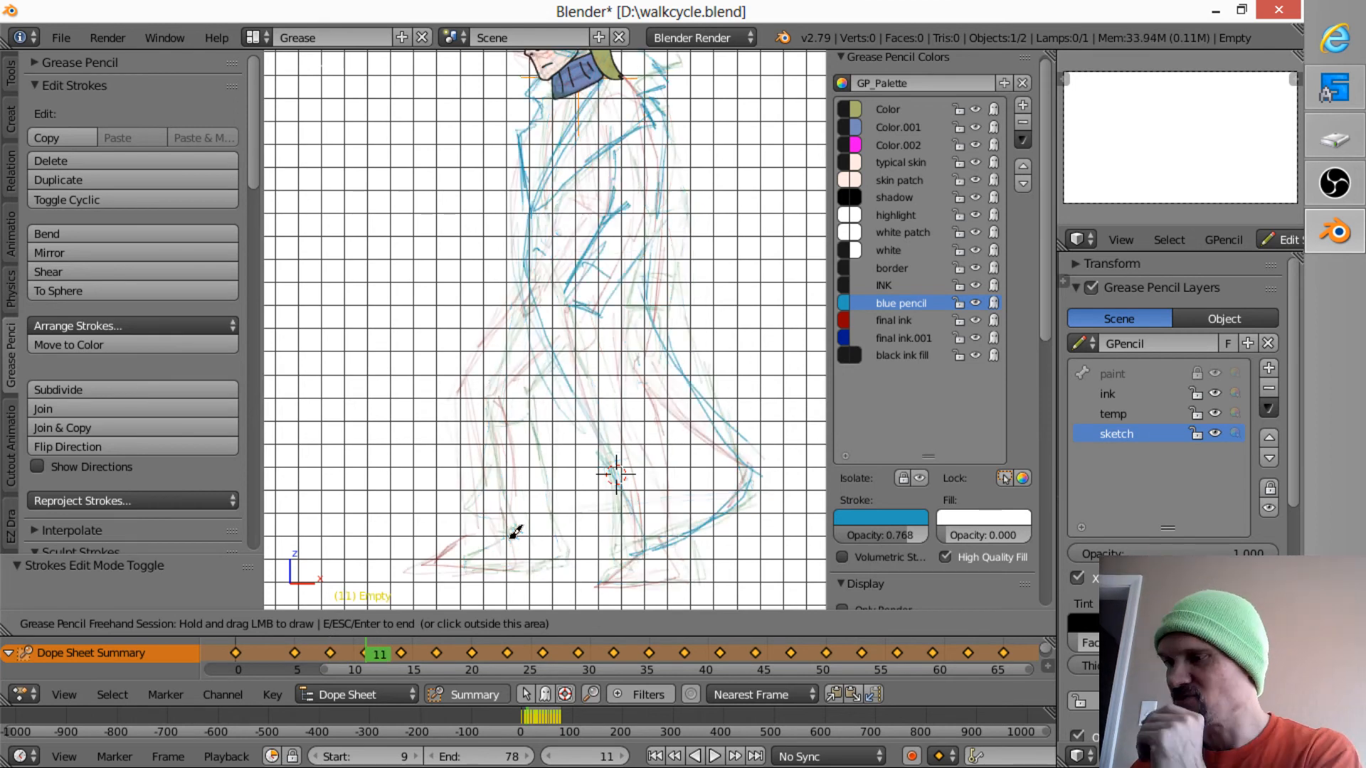
left_click_drag(515, 304, 513, 302)
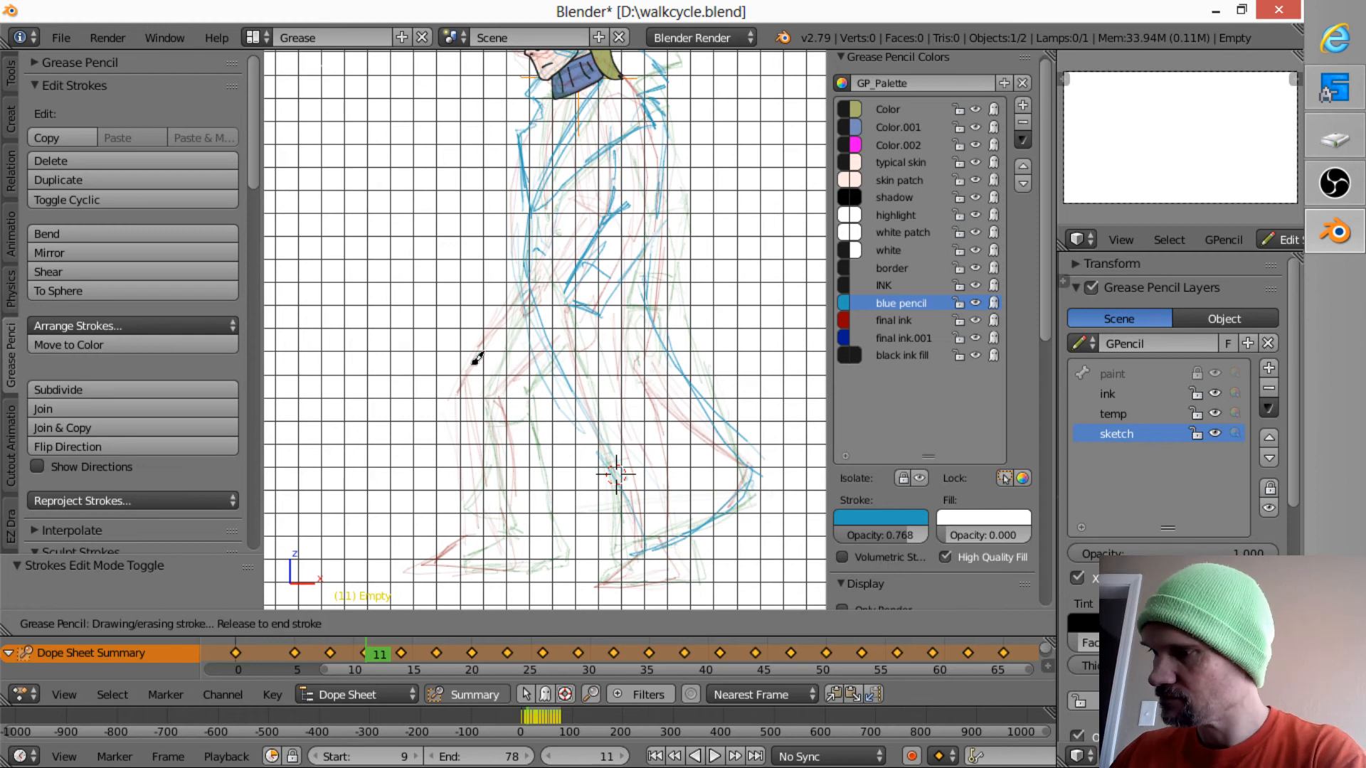
left_click_drag(472, 365, 461, 382)
mouse_move(494, 330)
left_mouse_down()
mouse_move(453, 396)
mouse_move(468, 505)
left_mouse_up()
left_click_drag(461, 425, 474, 567)
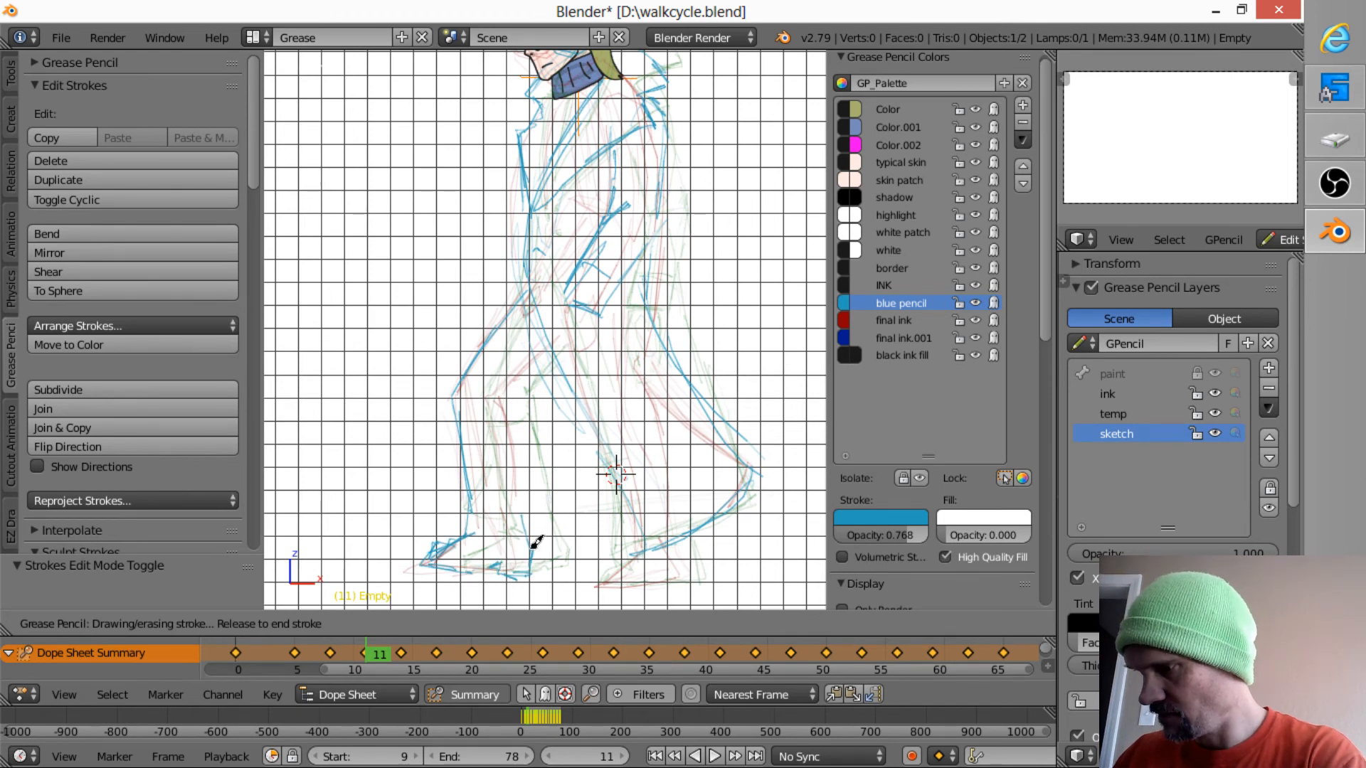
left_click_drag(532, 548, 522, 520)
mouse_move(502, 418)
left_mouse_down()
mouse_move(513, 485)
mouse_move(491, 425)
mouse_move(483, 517)
mouse_move(431, 545)
left_mouse_up()
left_click_drag(495, 400, 552, 356)
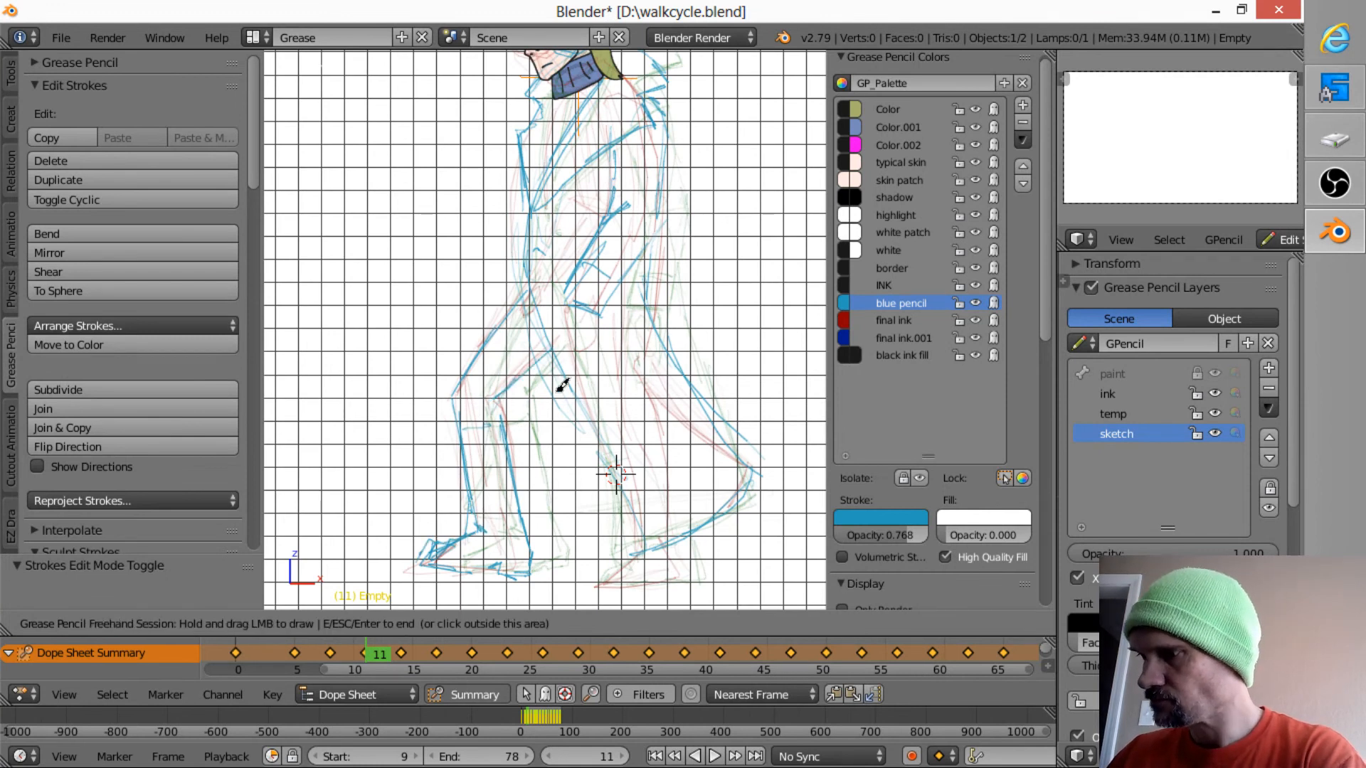
mouse_move(514, 561)
left_mouse_down()
mouse_move(525, 558)
mouse_move(511, 575)
mouse_move(539, 562)
left_mouse_up()
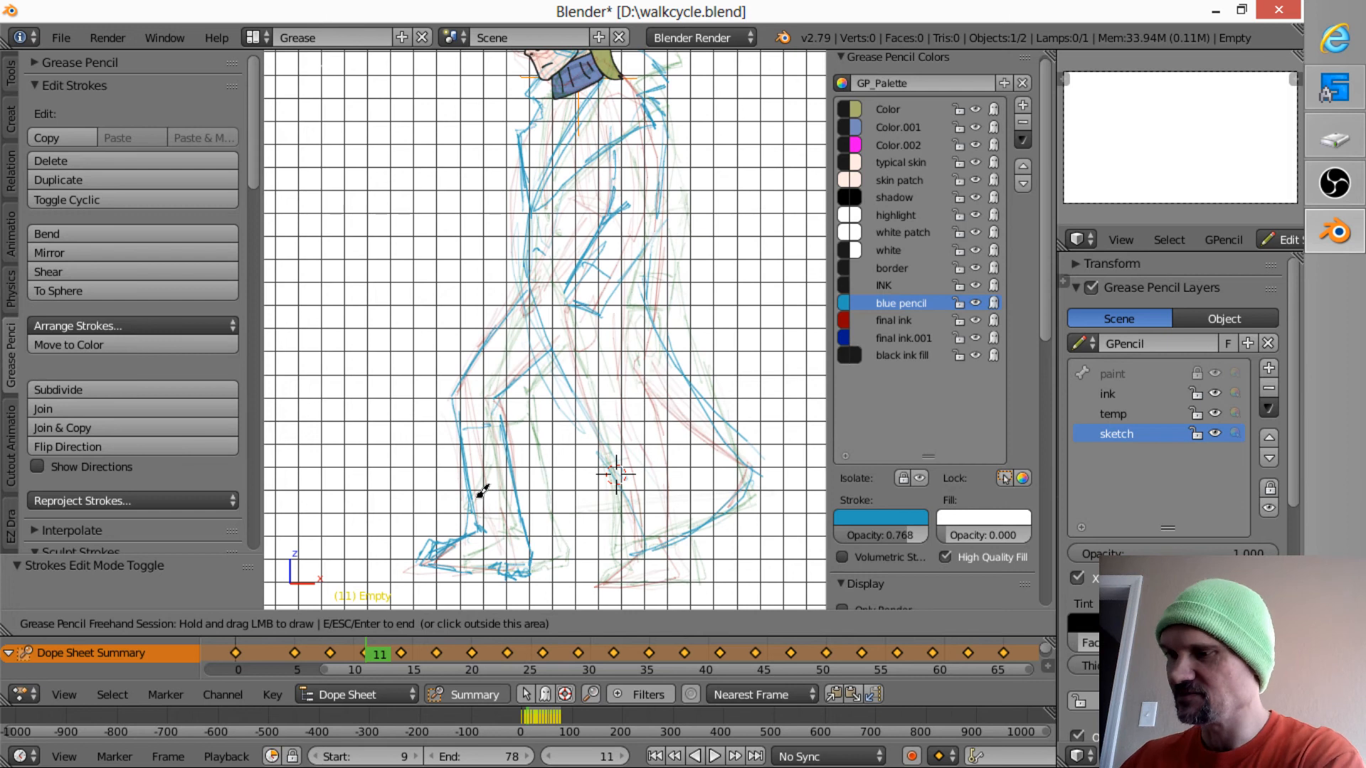
left_click_drag(471, 434, 497, 446)
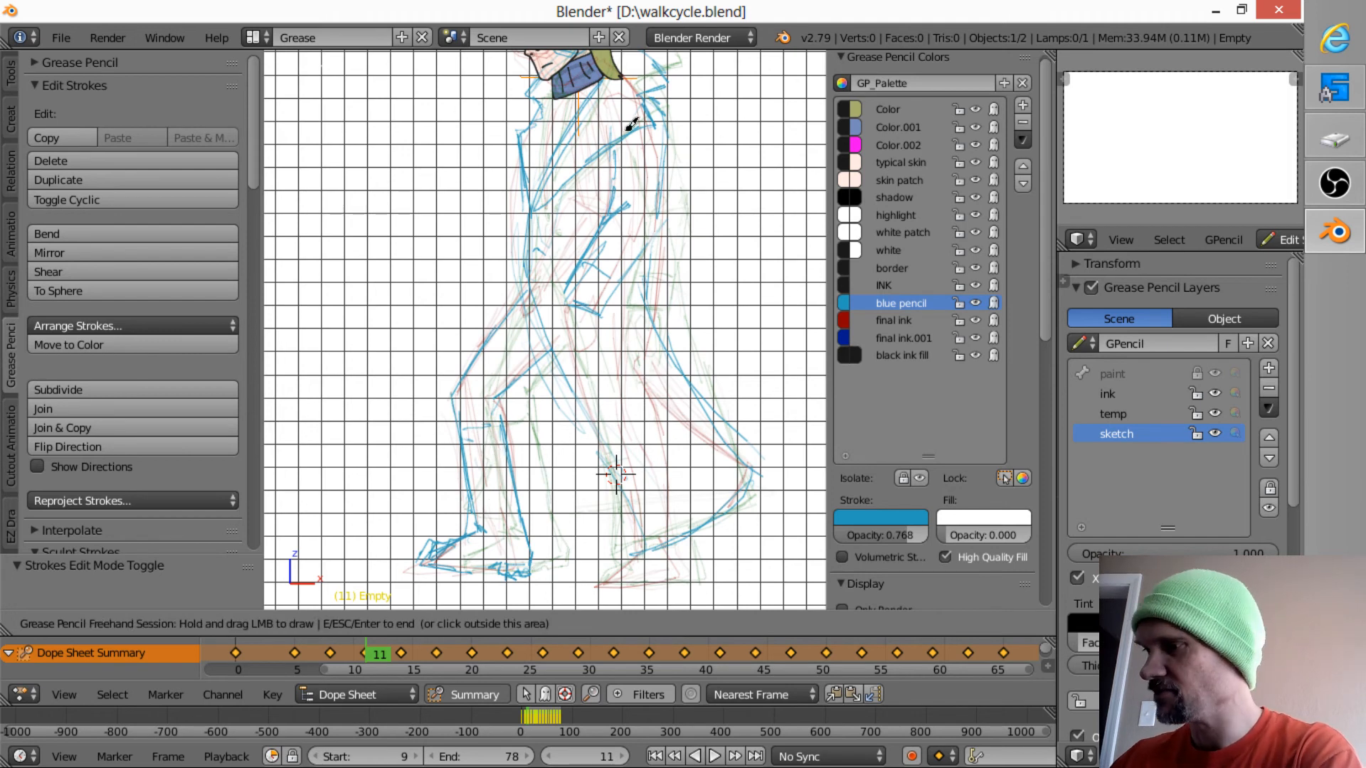
- Sketch the hand below the sleeve cuff on frame 11, comparing it with the neighbouring frames 8 and 14
left_click_drag(569, 306, 601, 313)
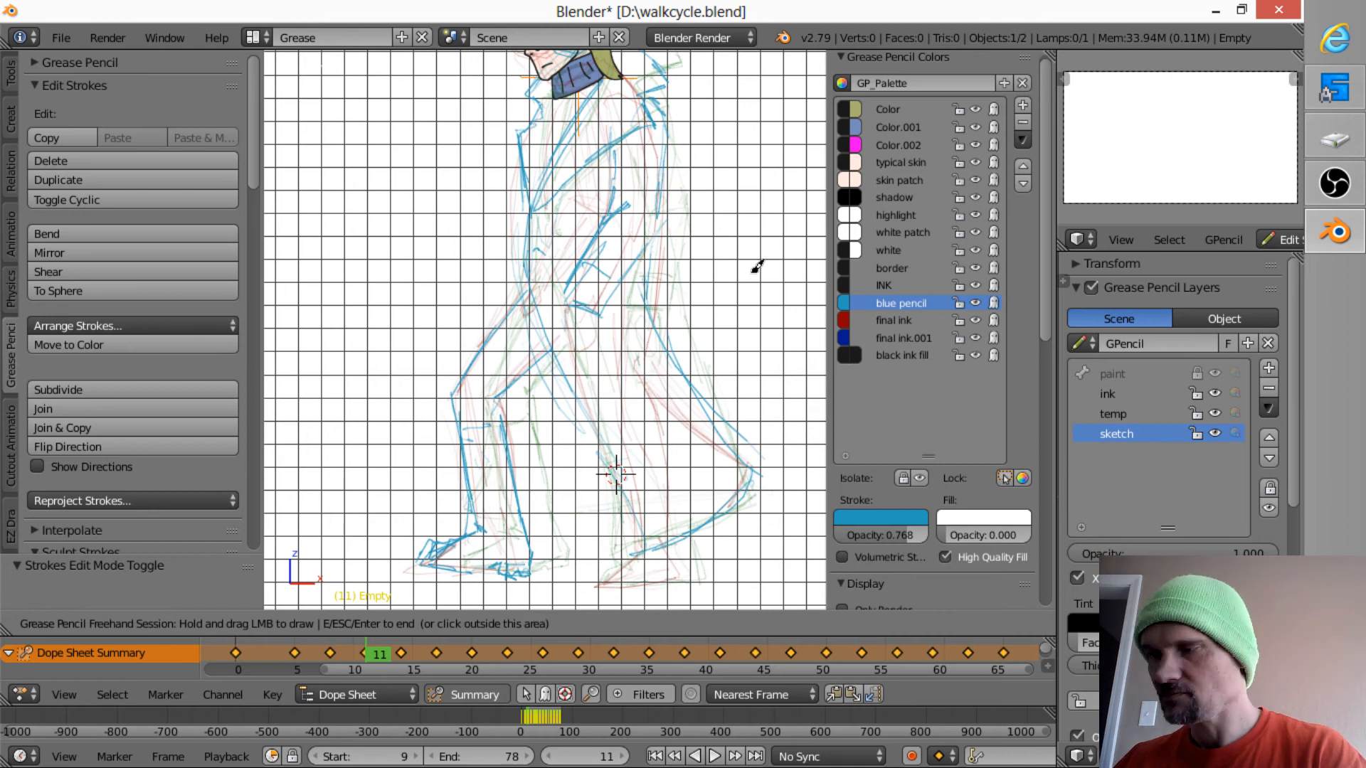
key("Down")
key("Up")
mouse_move(564, 309)
left_mouse_down()
mouse_move(583, 326)
mouse_move(566, 381)
mouse_move(589, 360)
left_mouse_up()
key("Down")
key("Up")
key("Down")
key("Up")
key("Up")
key("Down")
key("Down")
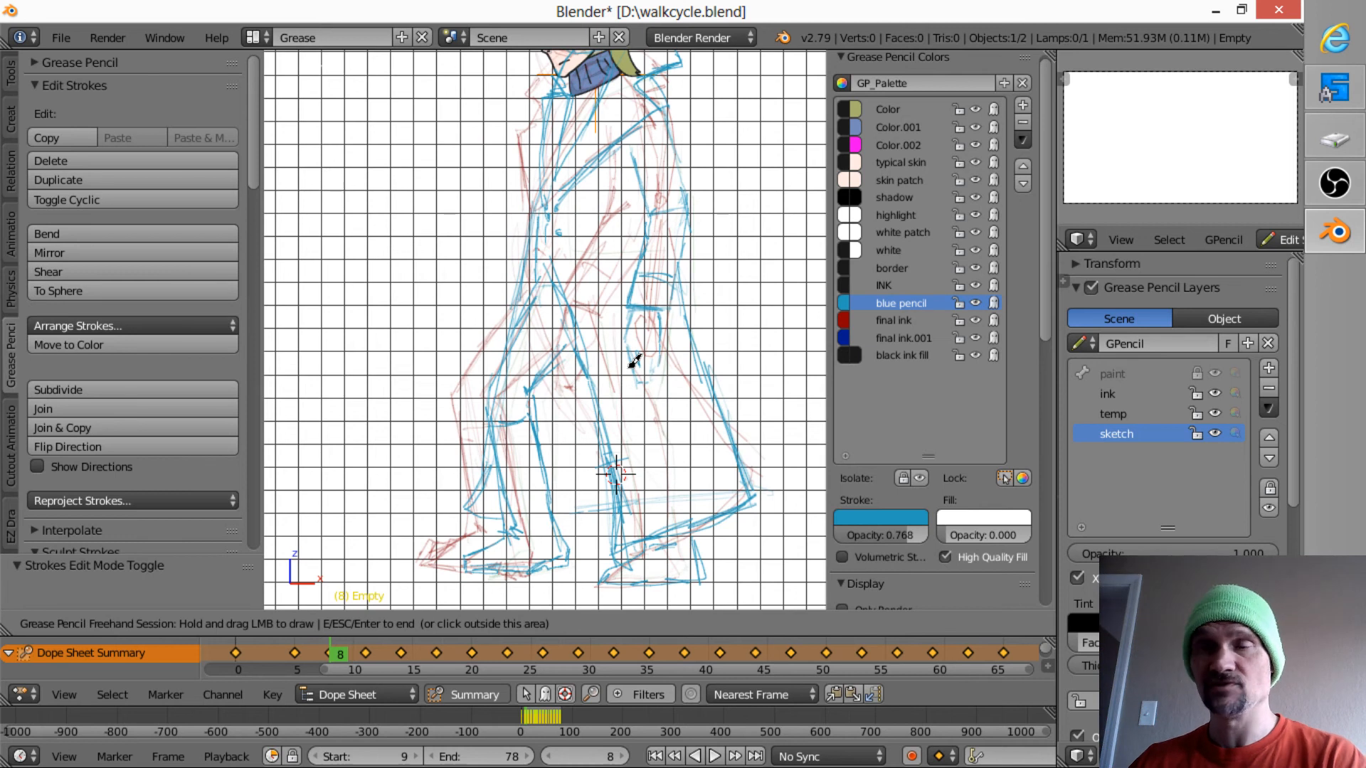
key("Up")
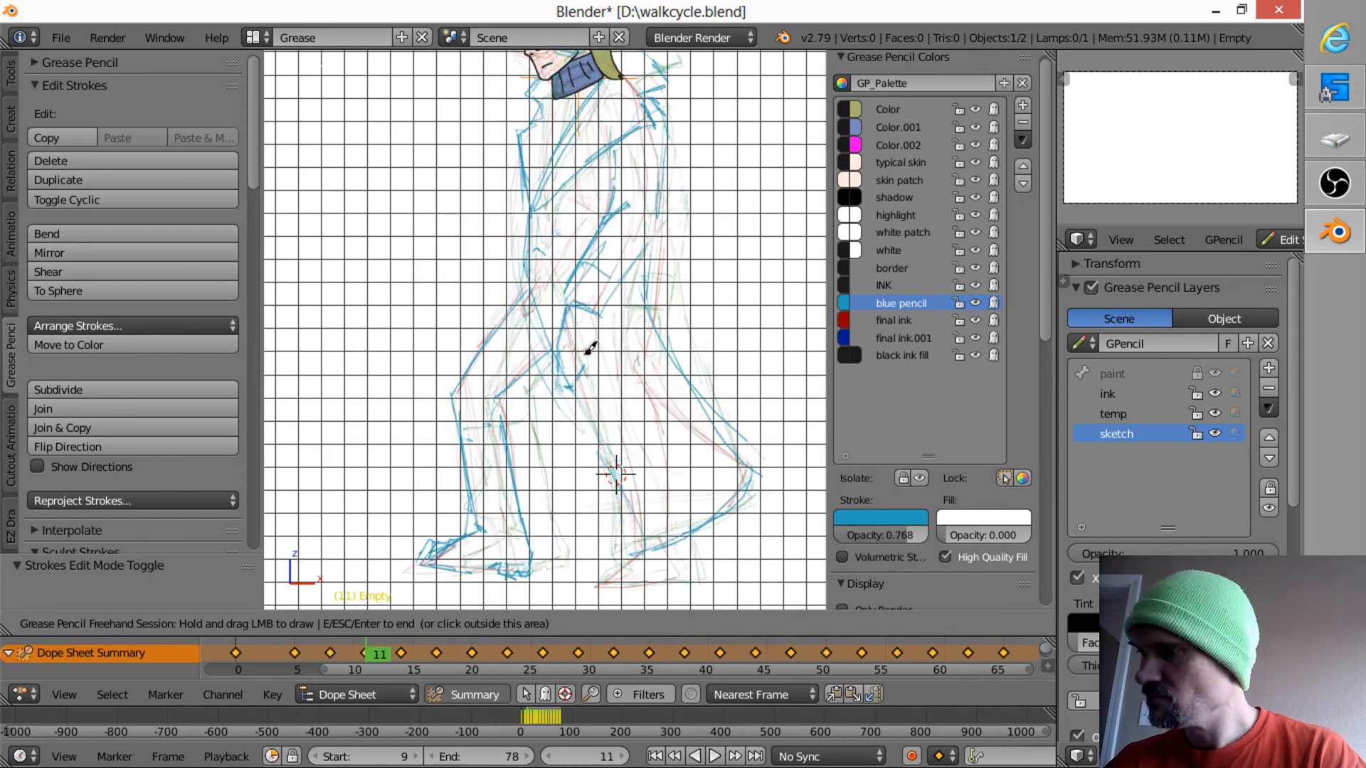
left_click_drag(591, 349, 603, 329)
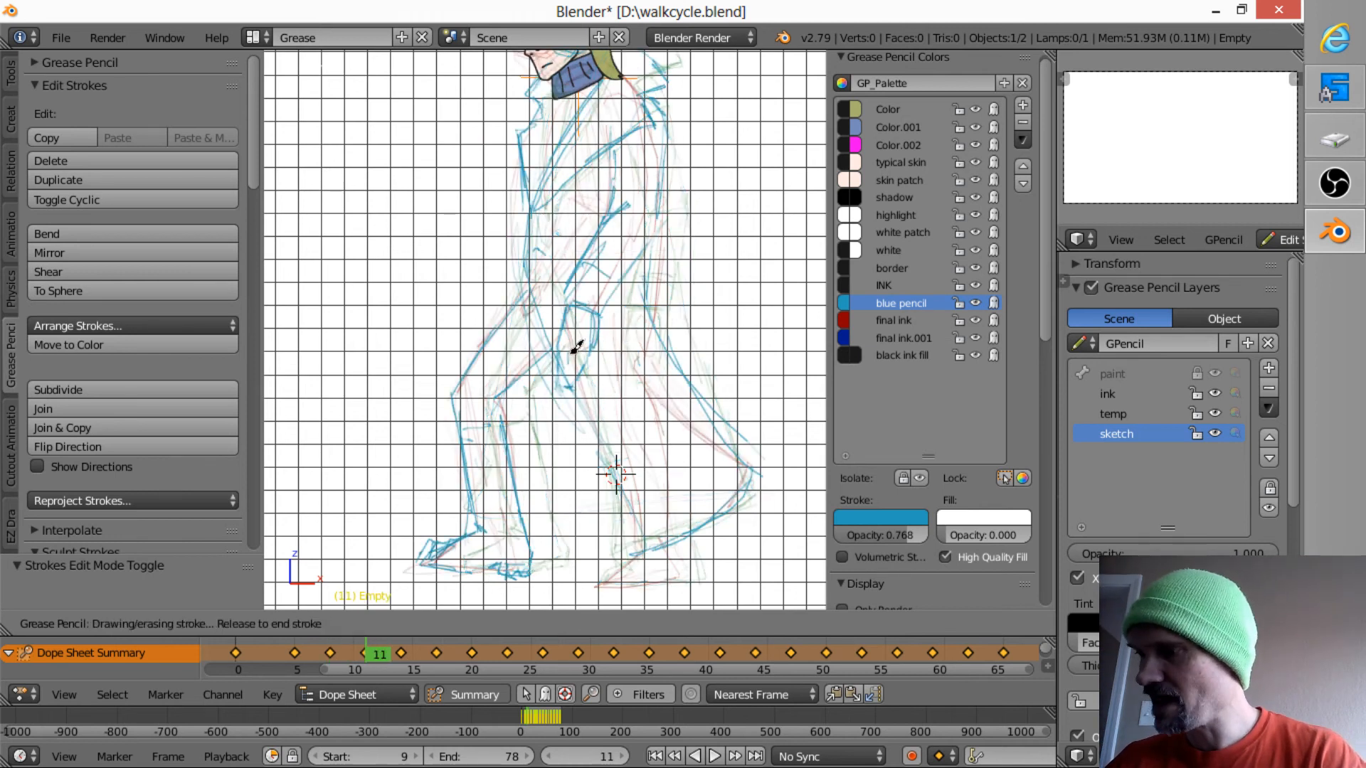
- Reinforce the coat's front edge at the chest and waist on frame 11 and darken its button
key("Down")
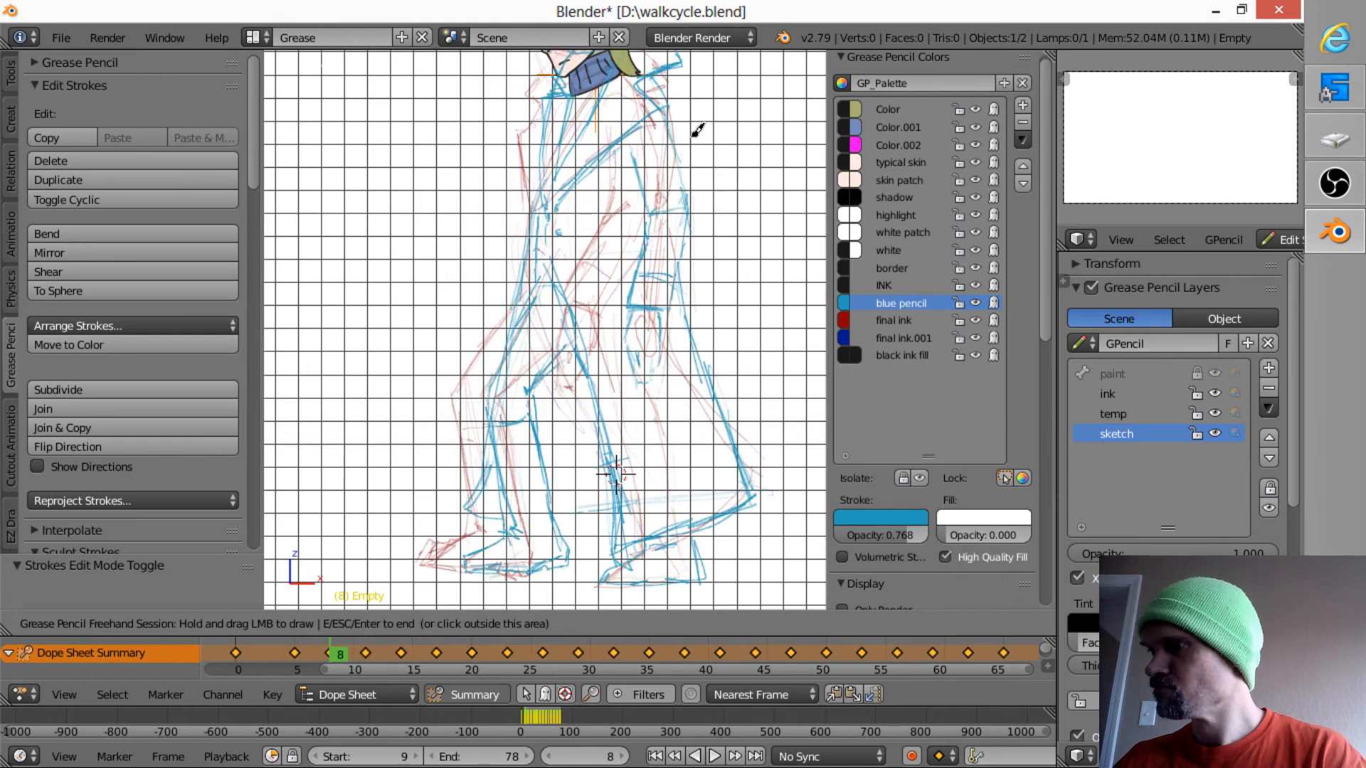
key("Up")
left_click_drag(526, 178, 520, 286)
left_click_drag(536, 251, 538, 250)
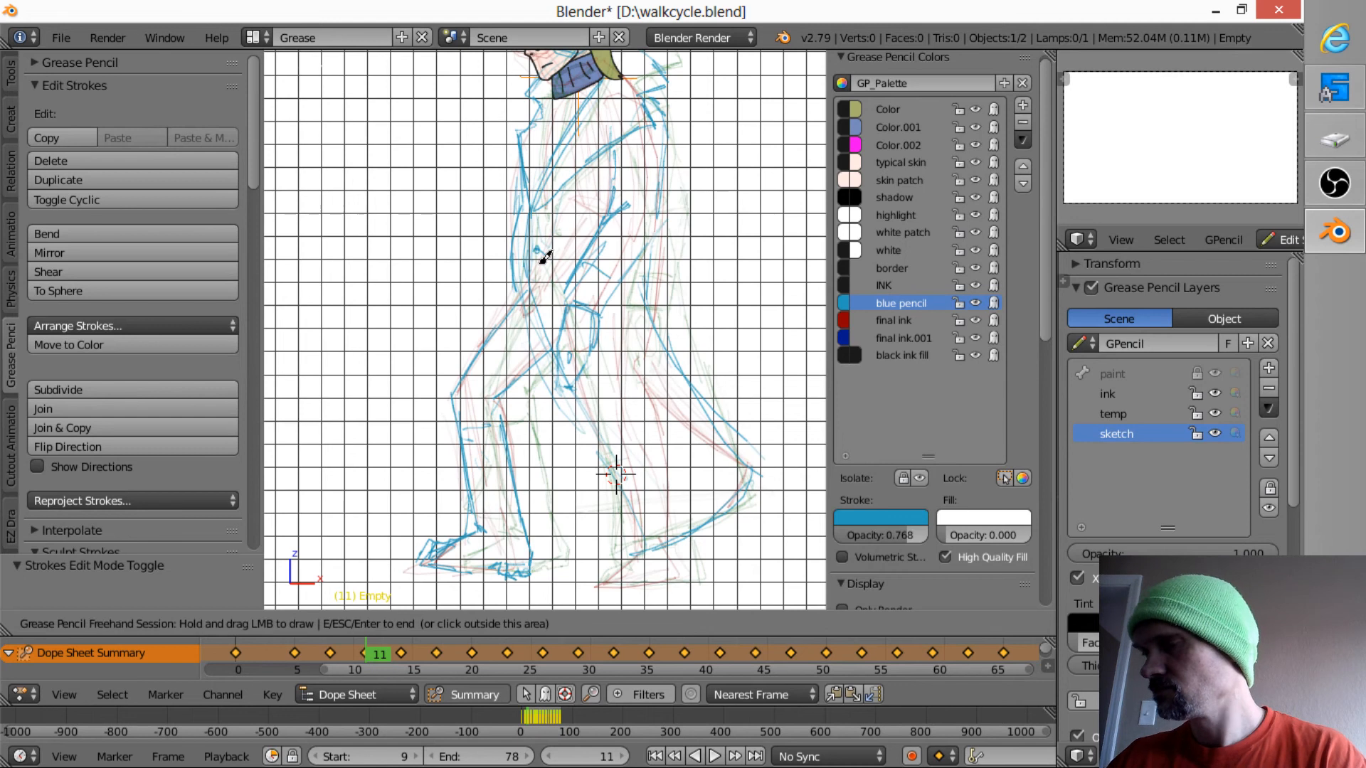
- Sketch the rear leg and shoe below the coat hem on frame 11 and compare them with frame 8
mouse_move(639, 539)
left_mouse_down()
mouse_move(590, 403)
mouse_move(631, 530)
mouse_move(619, 553)
mouse_move(591, 560)
mouse_move(688, 570)
mouse_move(685, 531)
mouse_move(692, 570)
mouse_move(641, 530)
left_mouse_up()
key("Down")
key("Up")
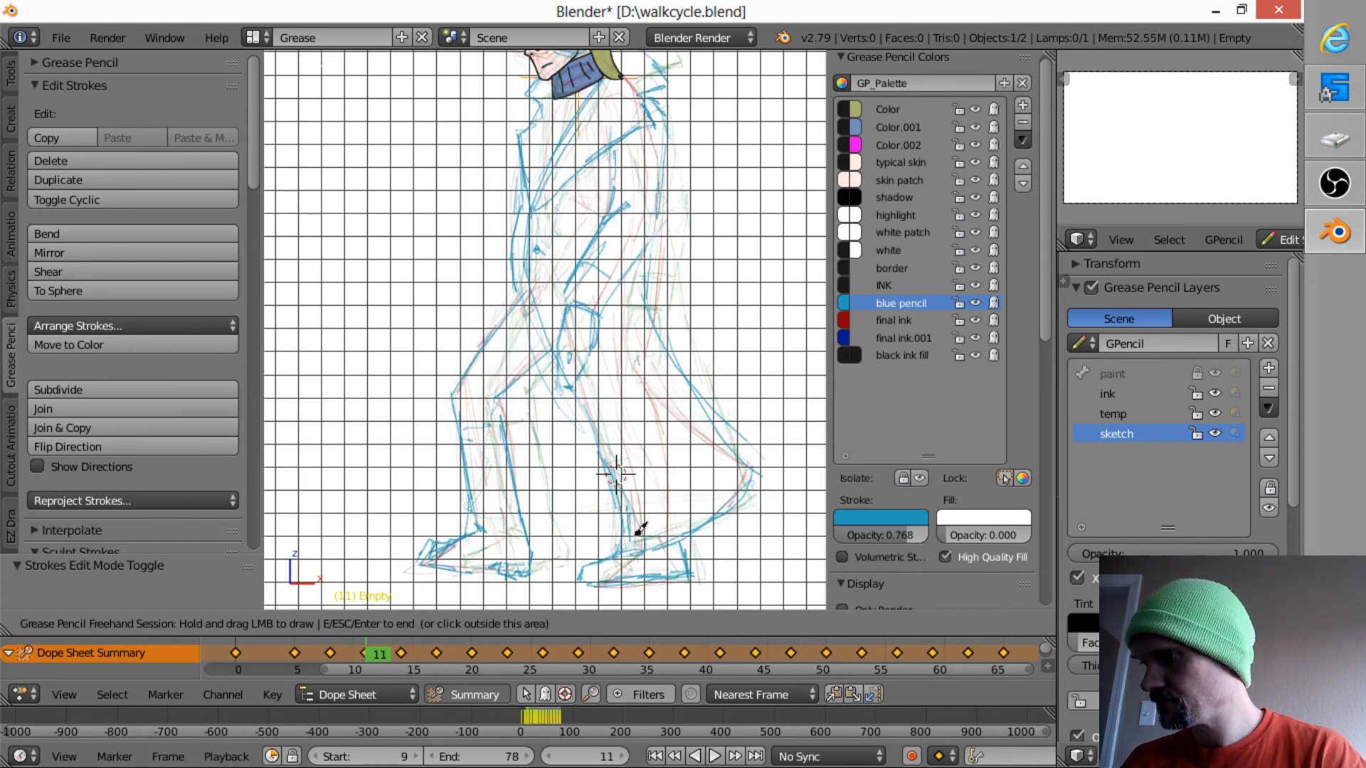
key("Down")
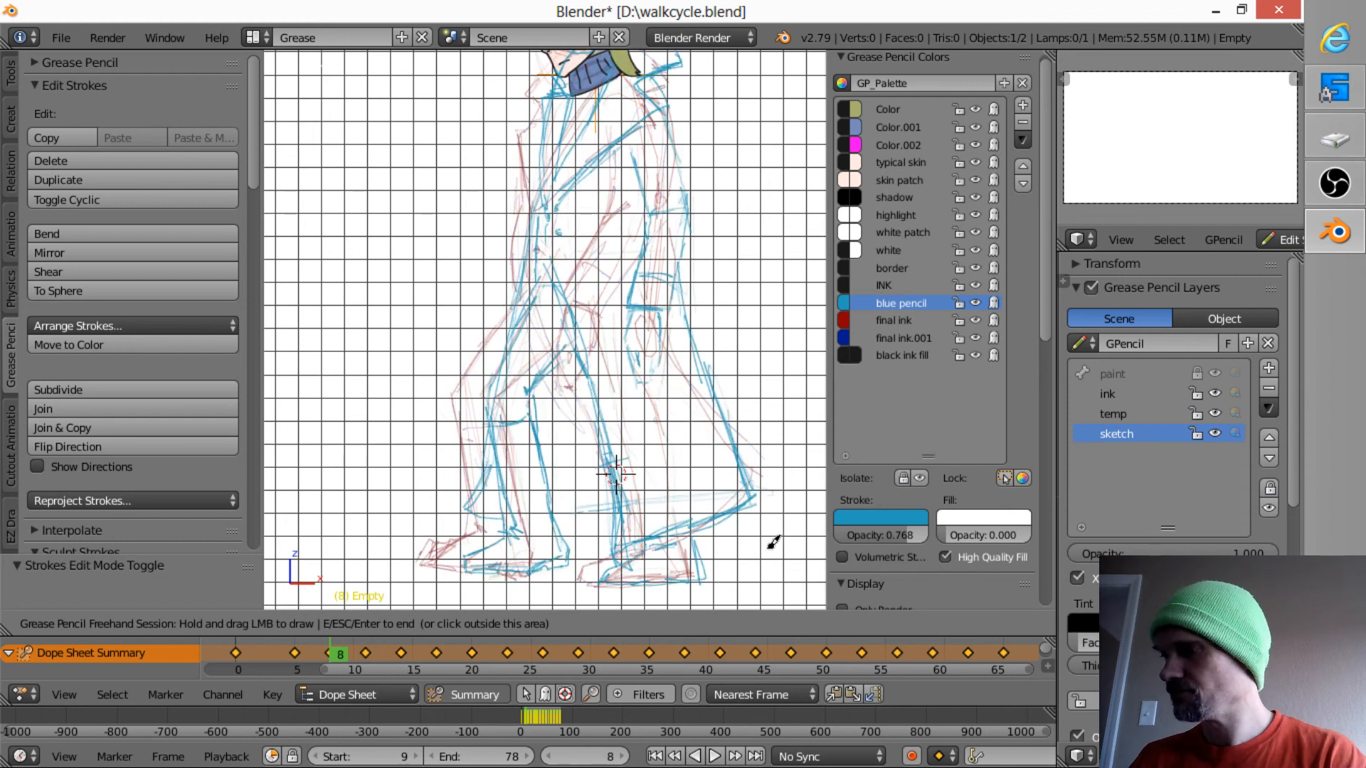
- End the drawing session and hide the final ink color in the palette
left_click(964, 398)
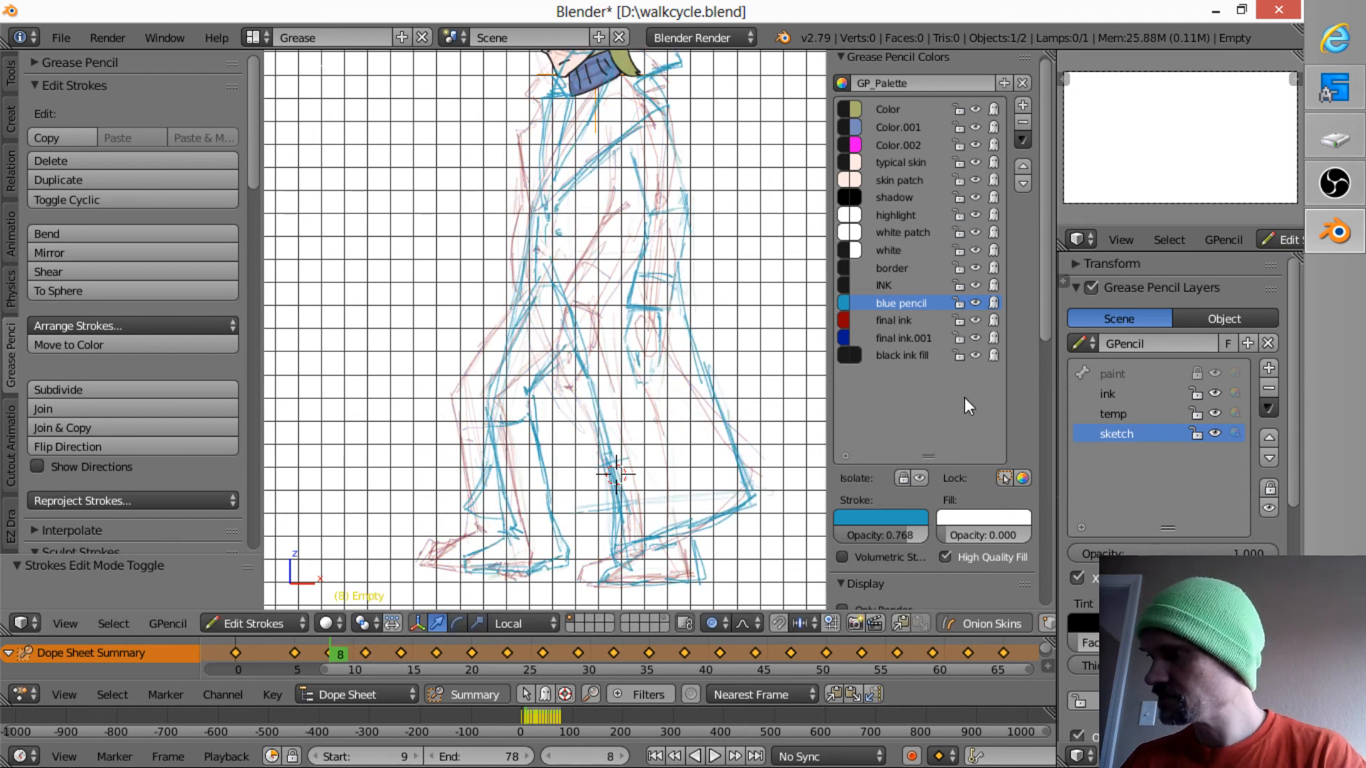
left_click(974, 321)
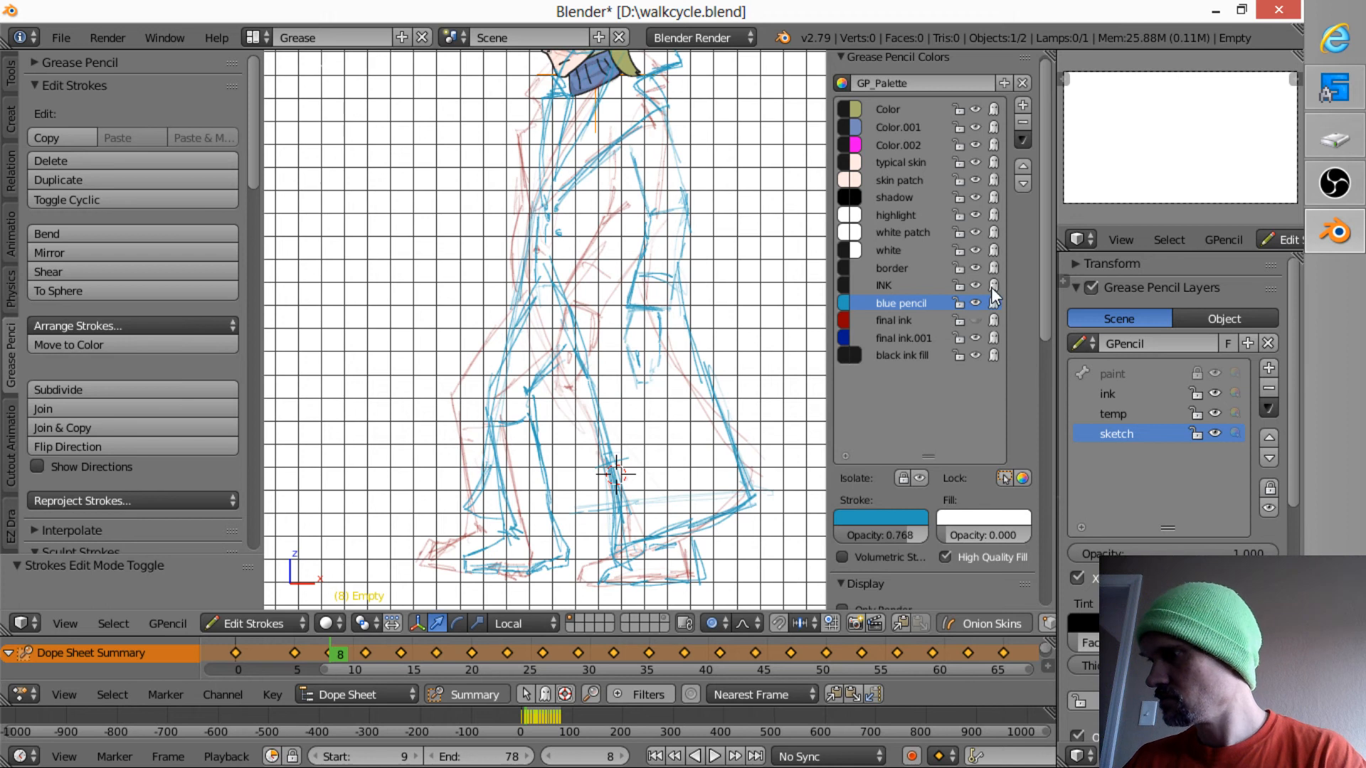
left_click(973, 318)
left_click(975, 317)
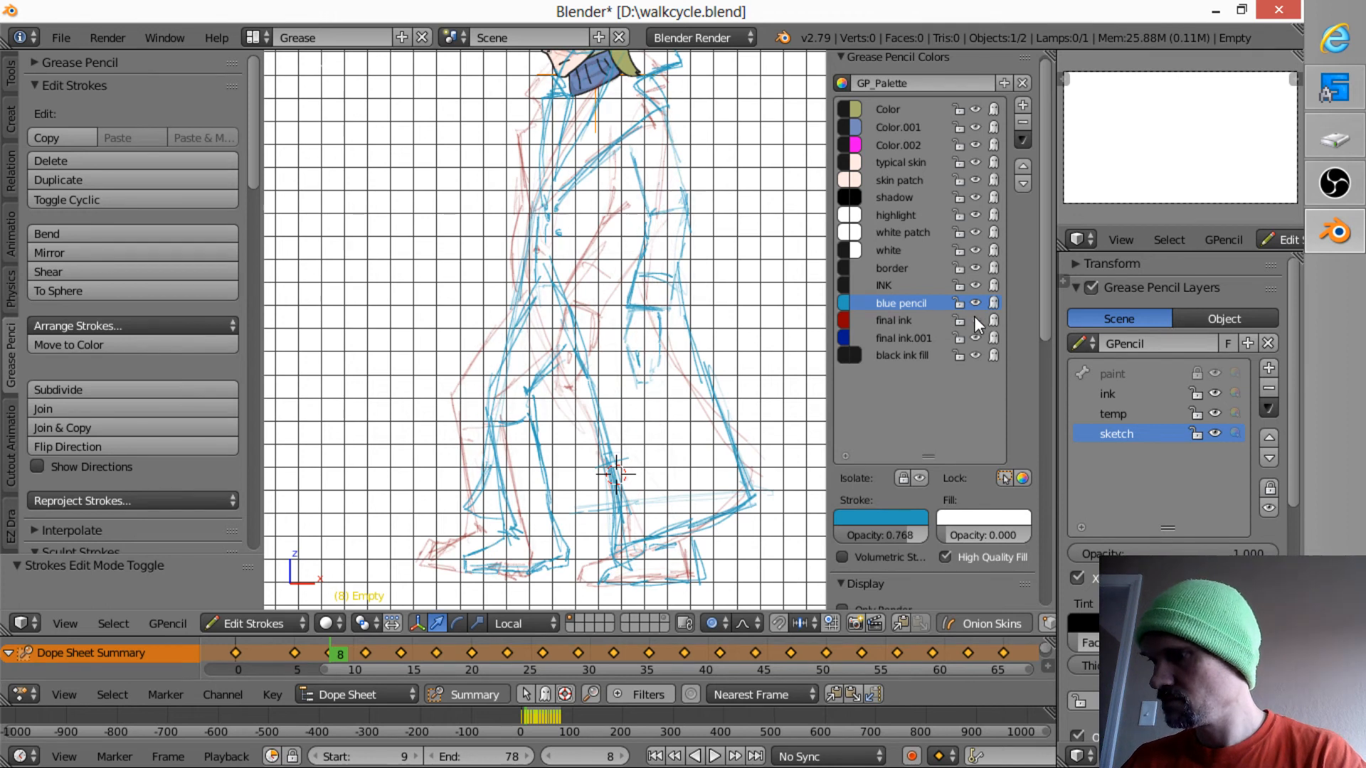
left_click(976, 320)
left_click(977, 320)
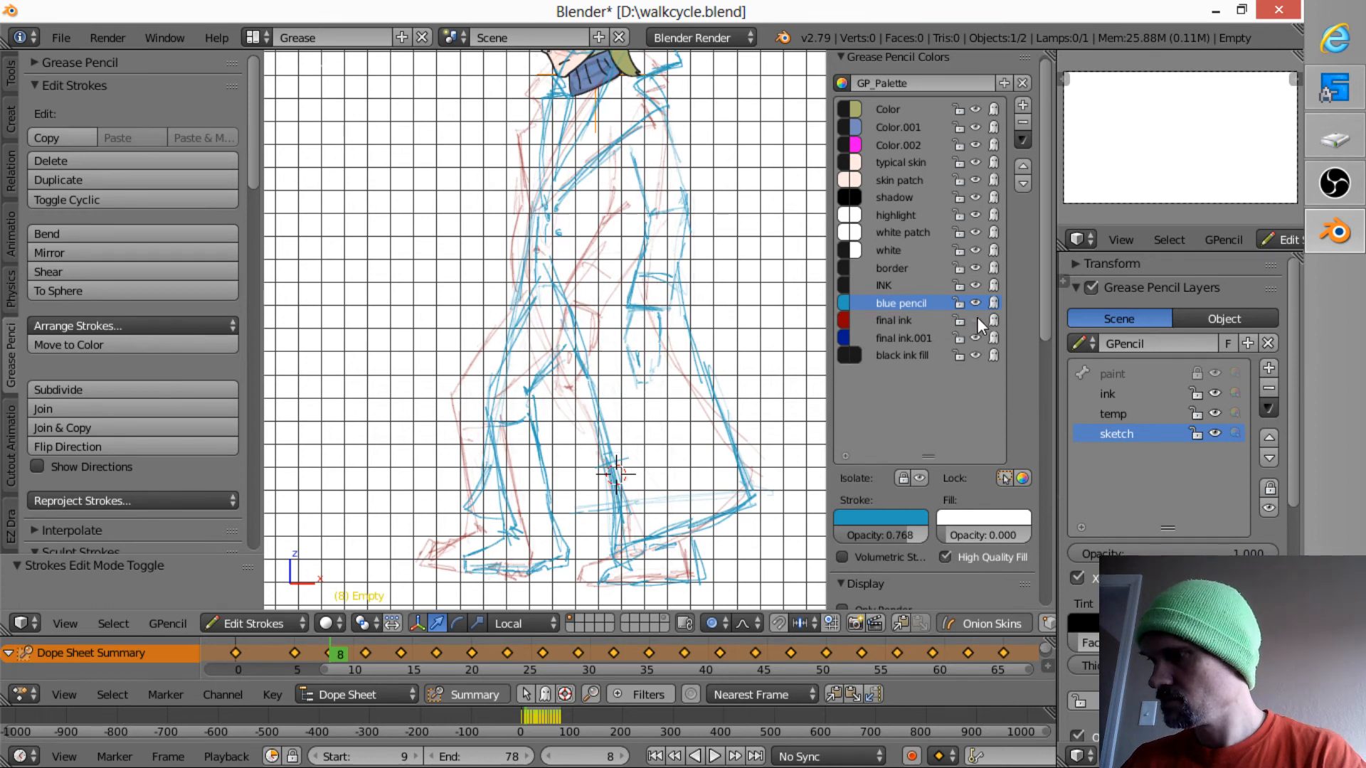
- Turn off onion skinning and compare the coat drawings on frames 5, 8 and 11
left_click(988, 623)
key("Down")
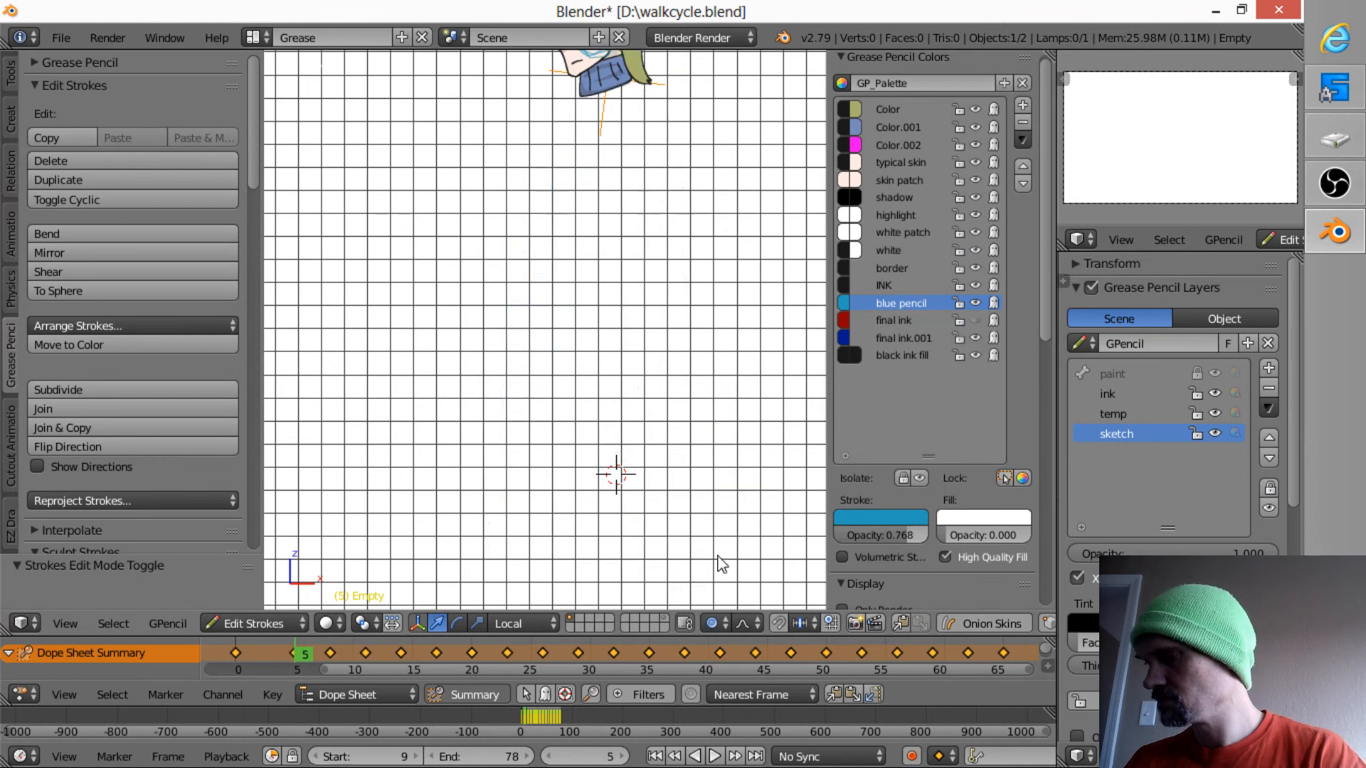
key("Up")
key("Up")
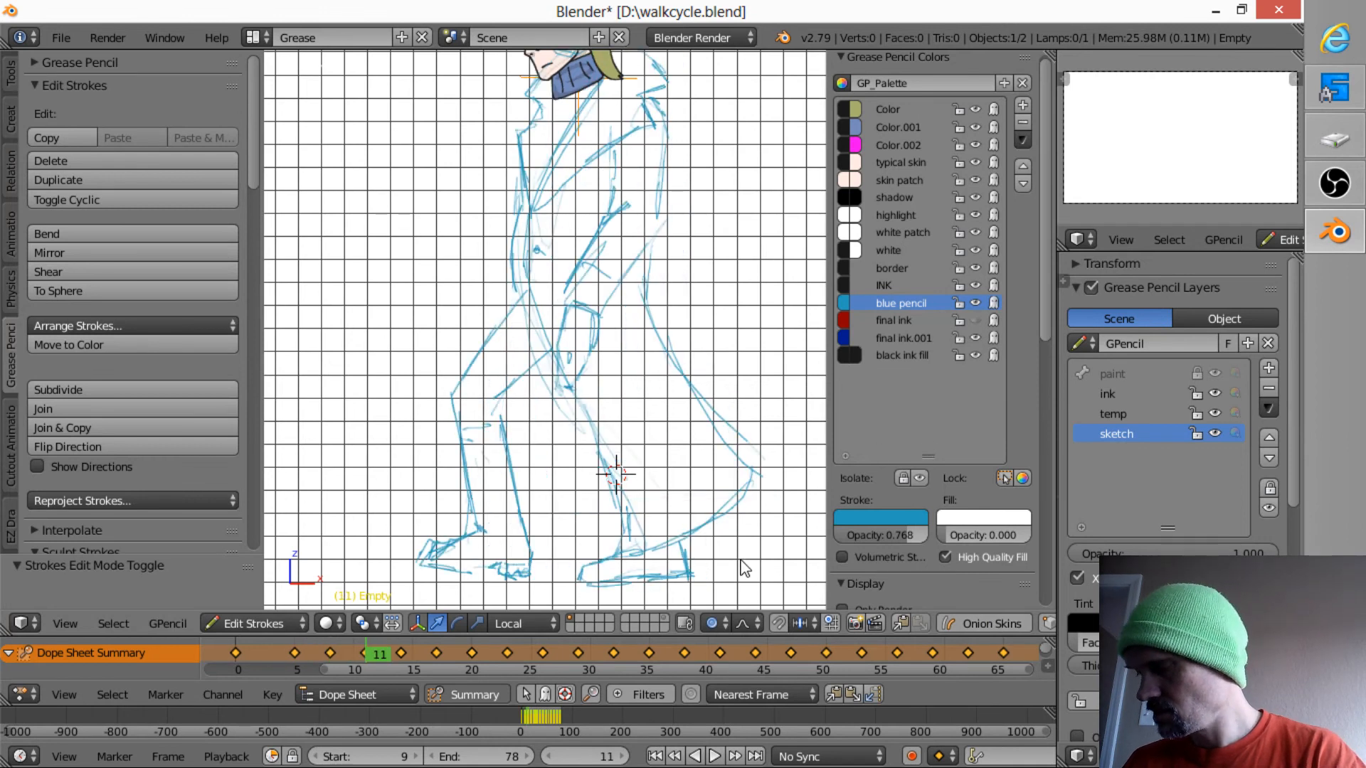
key("Down")
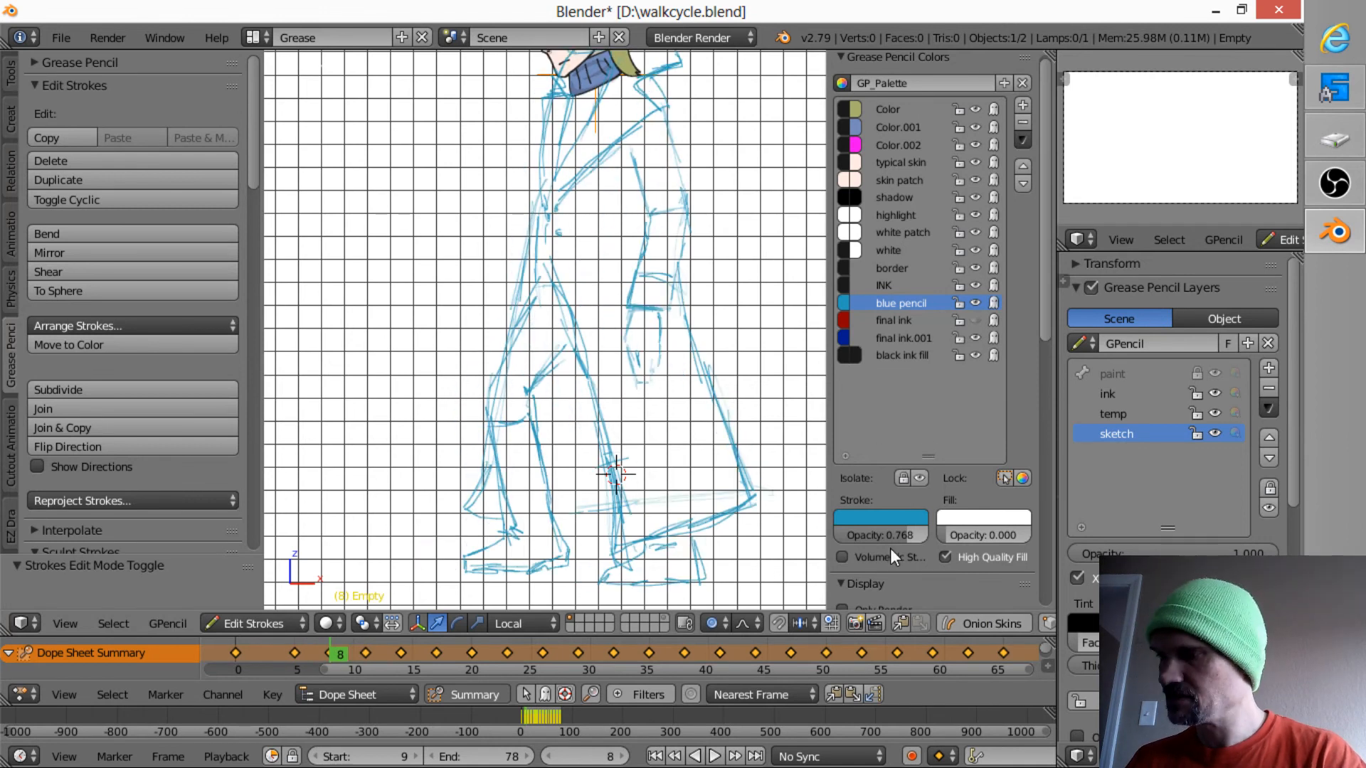
- Show the final ink color again and make blue pencil the active palette color
left_click(975, 320)
key("Up")
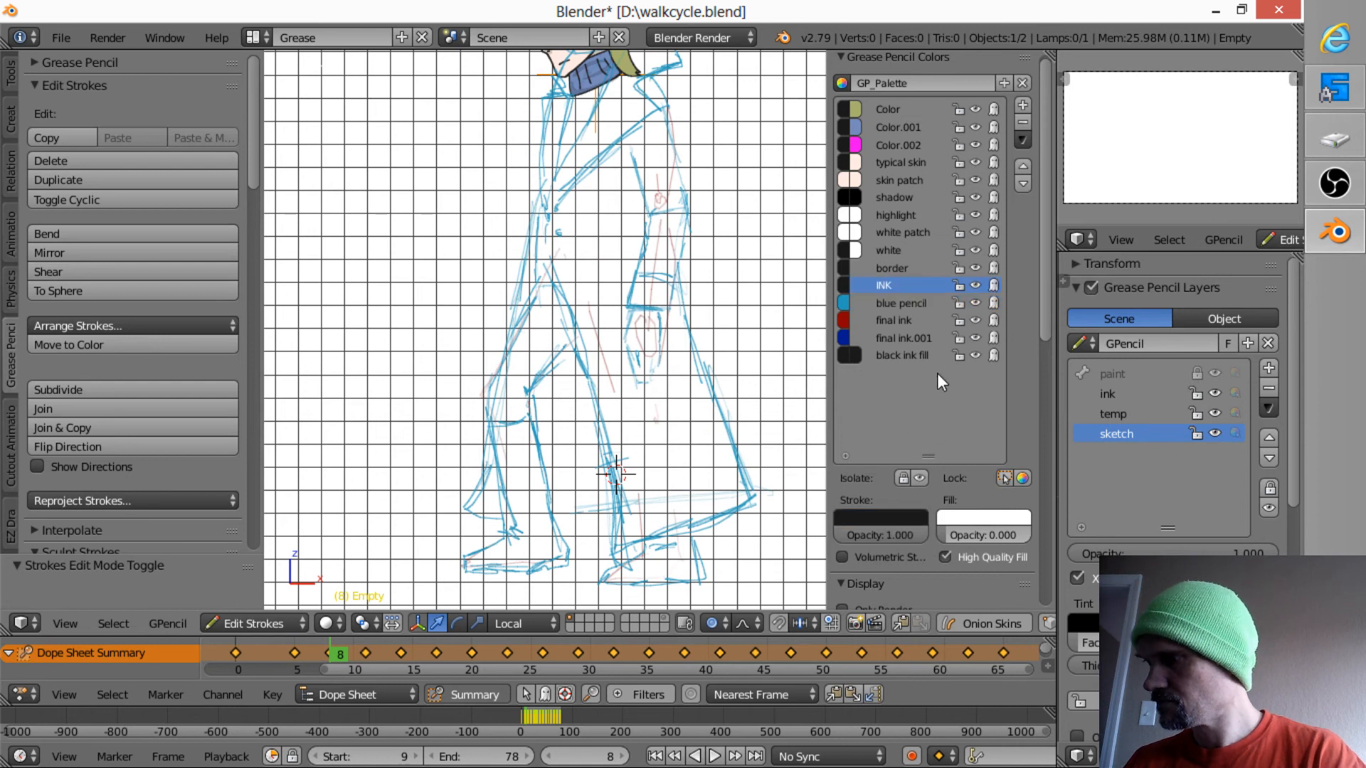
left_click(932, 303)
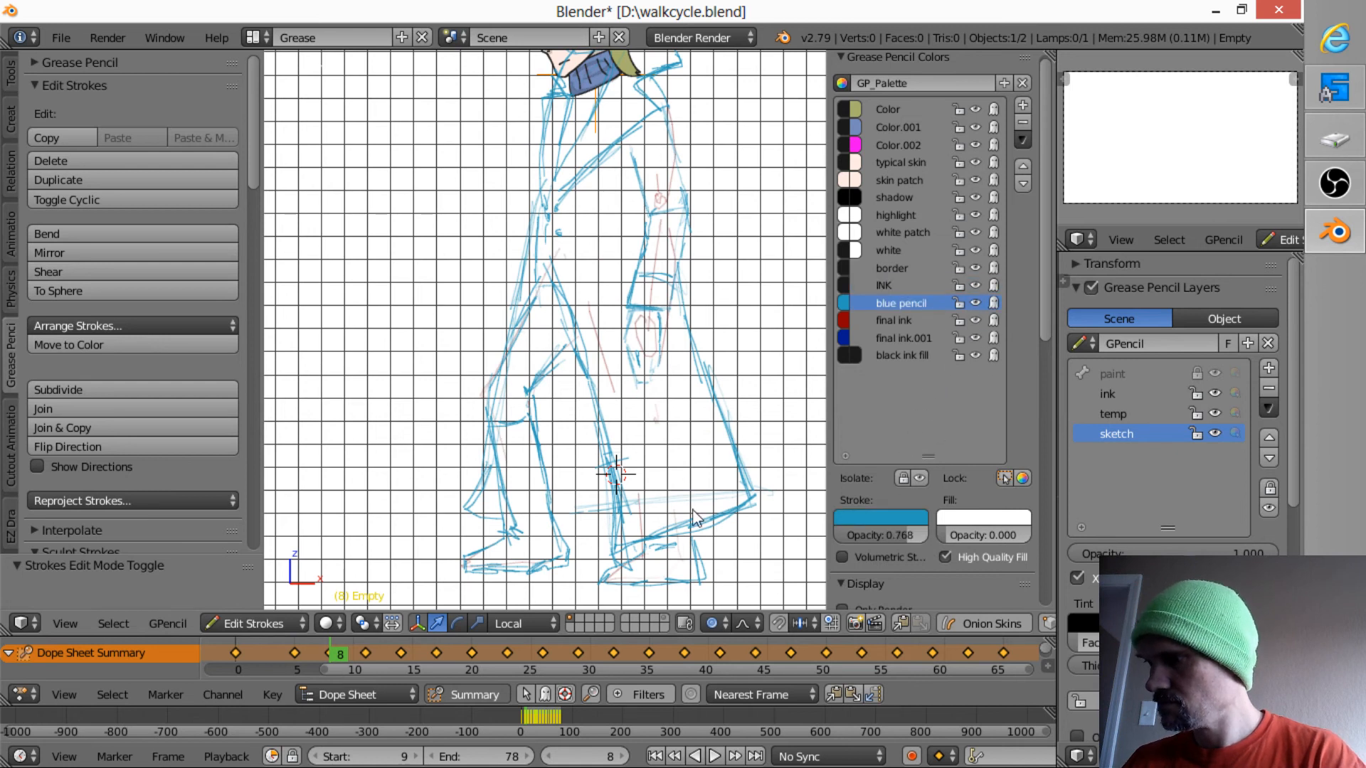
- Erase the rear shoe below the coat hem on frame 11
key("Up")
right_click(701, 575)
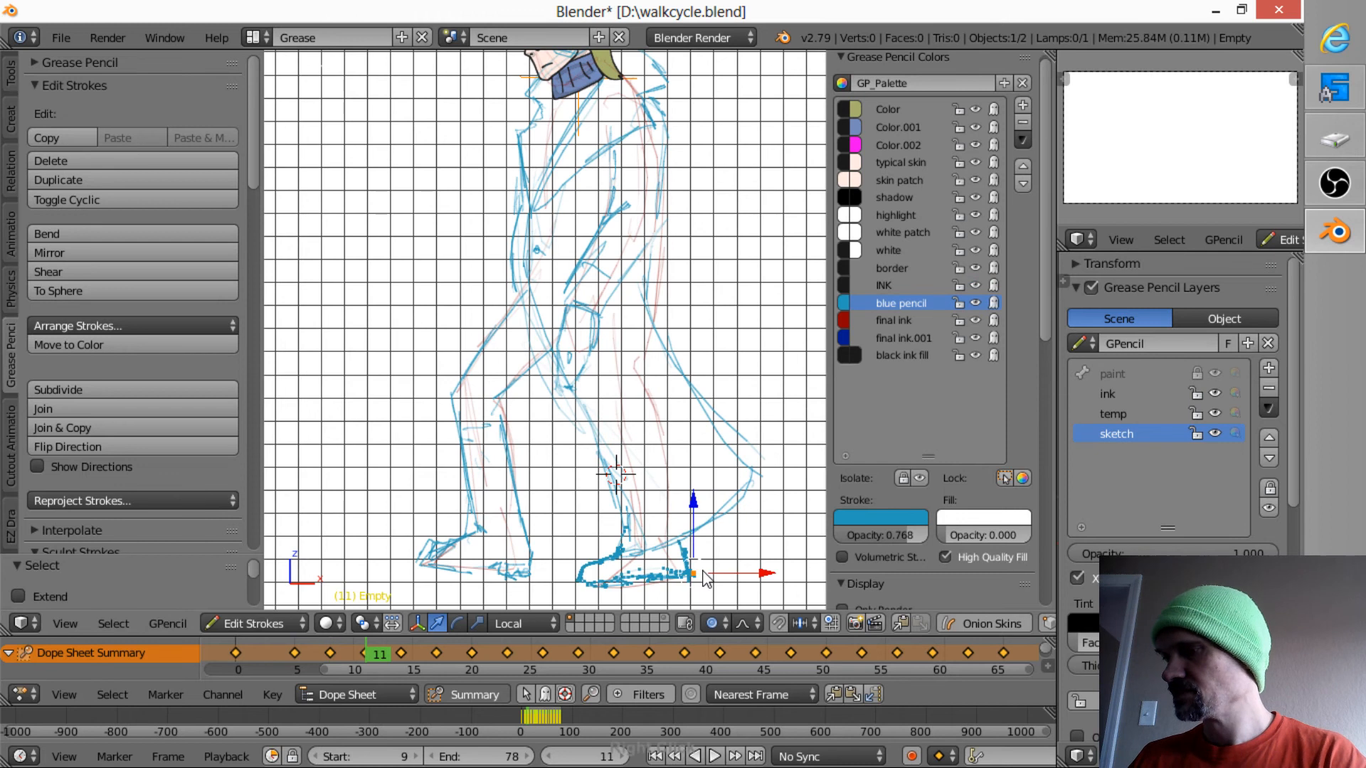
key("d")
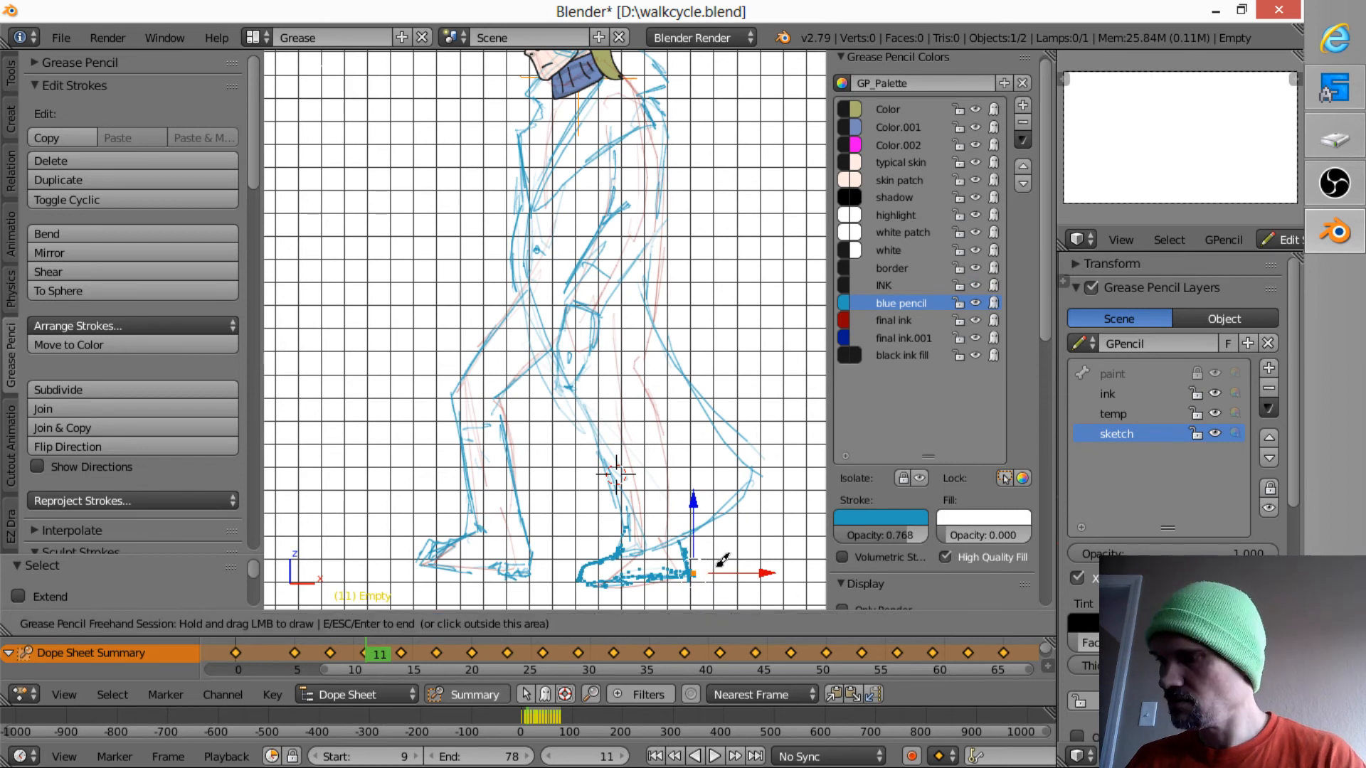
mouse_move(714, 566)
right_mouse_down()
mouse_move(594, 545)
mouse_move(671, 558)
right_mouse_up()
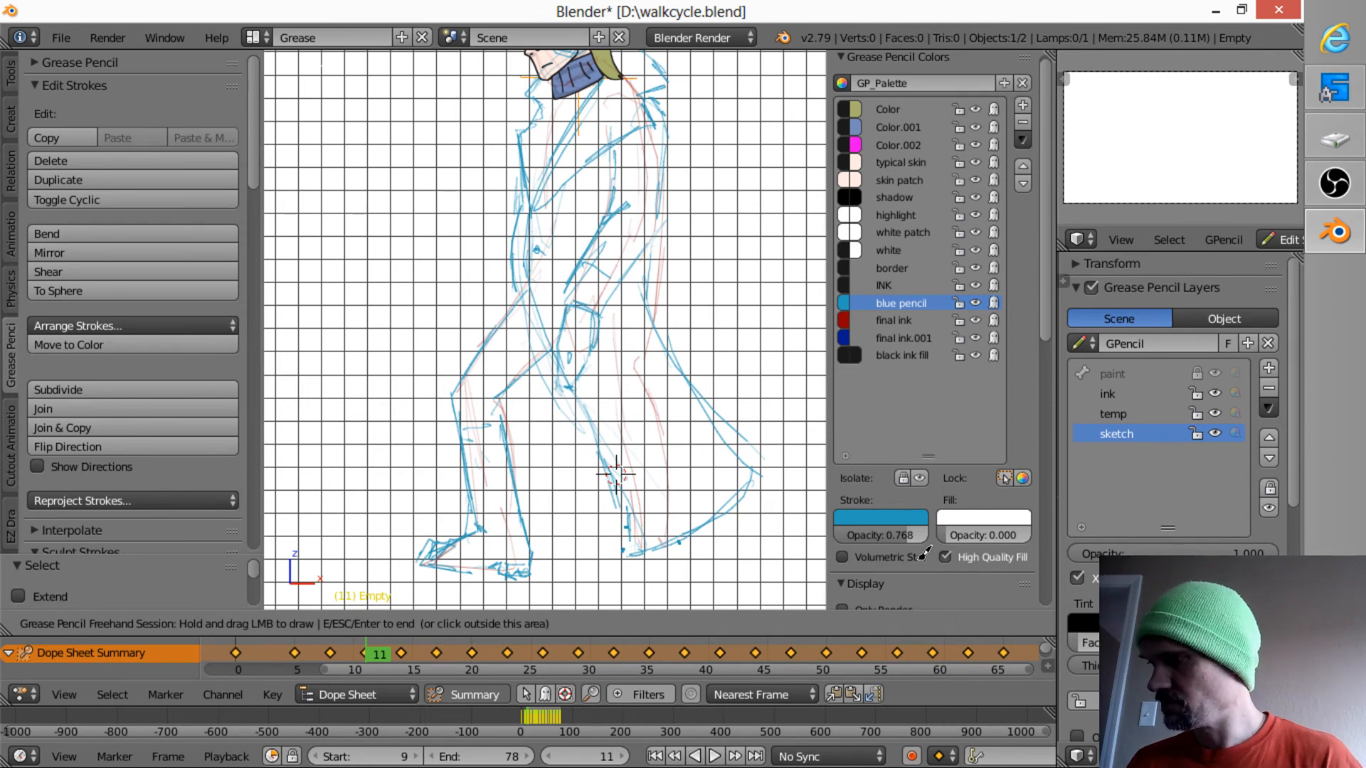
- Redraw the rear shoe's toe, sole and heel on frame 11, comparing its position with frame 8
key("Down")
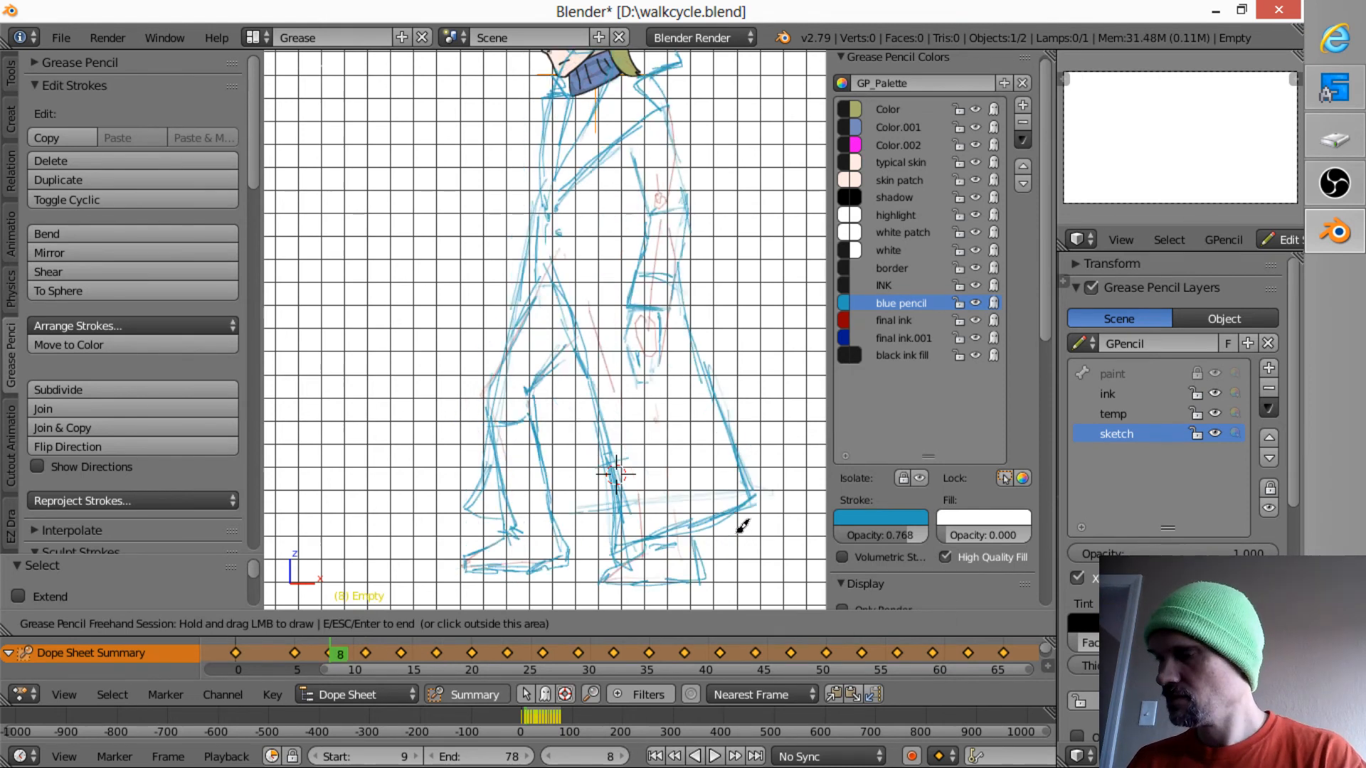
key("Up")
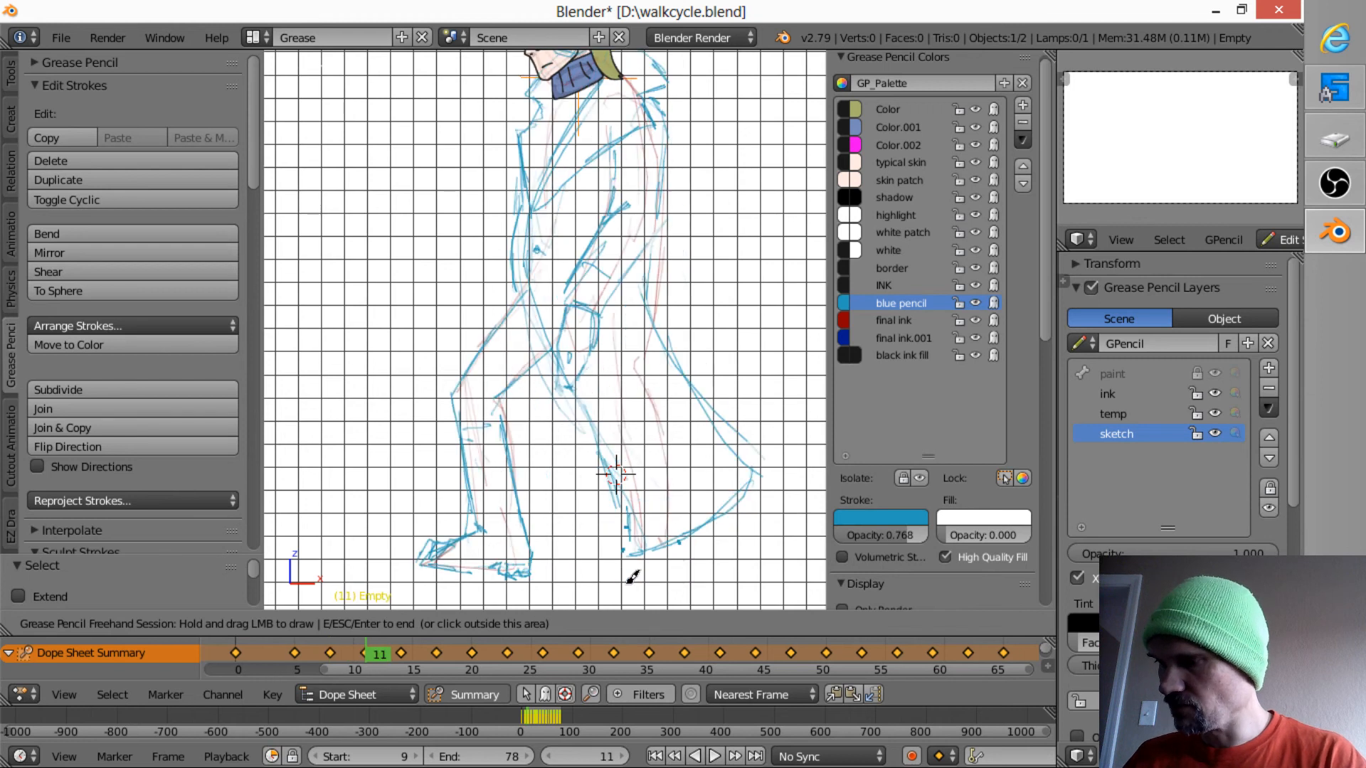
key("Down")
key("Up")
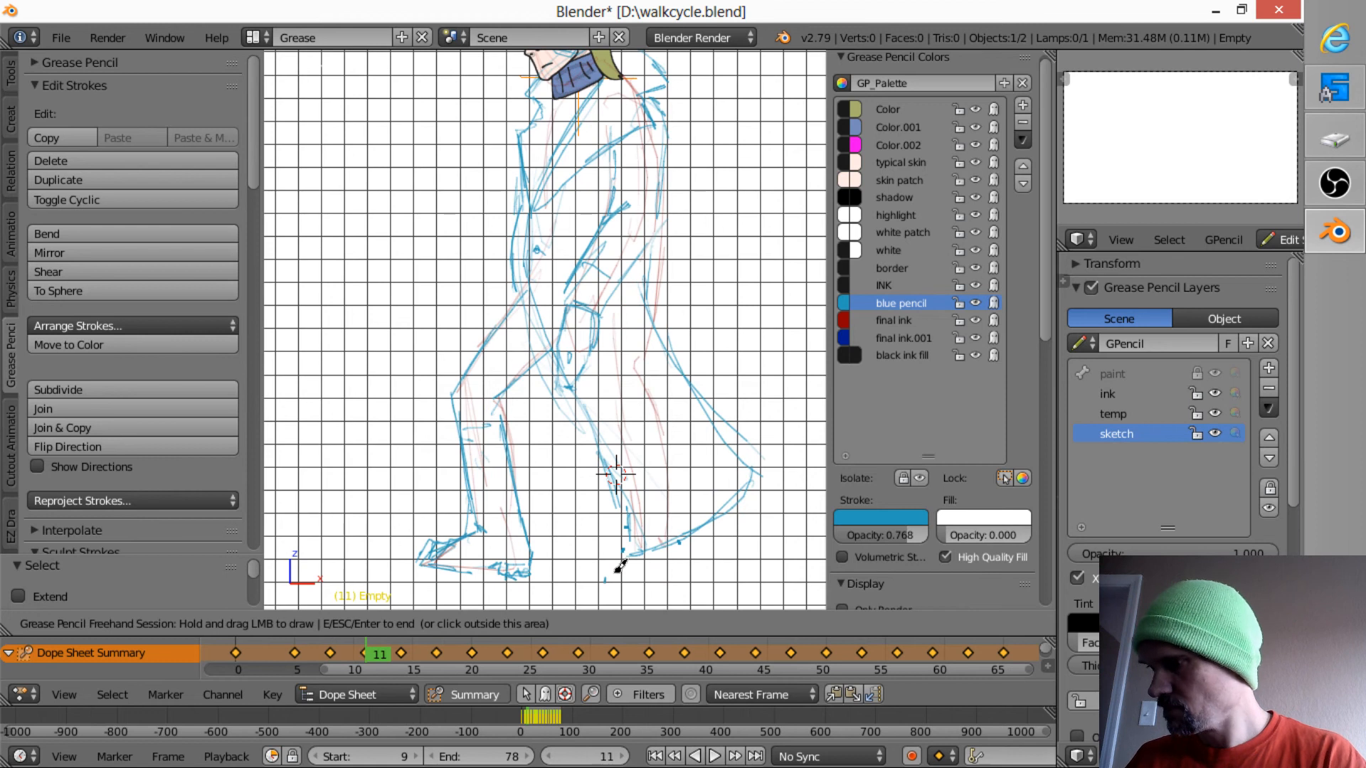
mouse_move(609, 573)
left_mouse_down()
mouse_move(641, 574)
mouse_move(729, 524)
left_mouse_up()
key("Down")
key("Up")
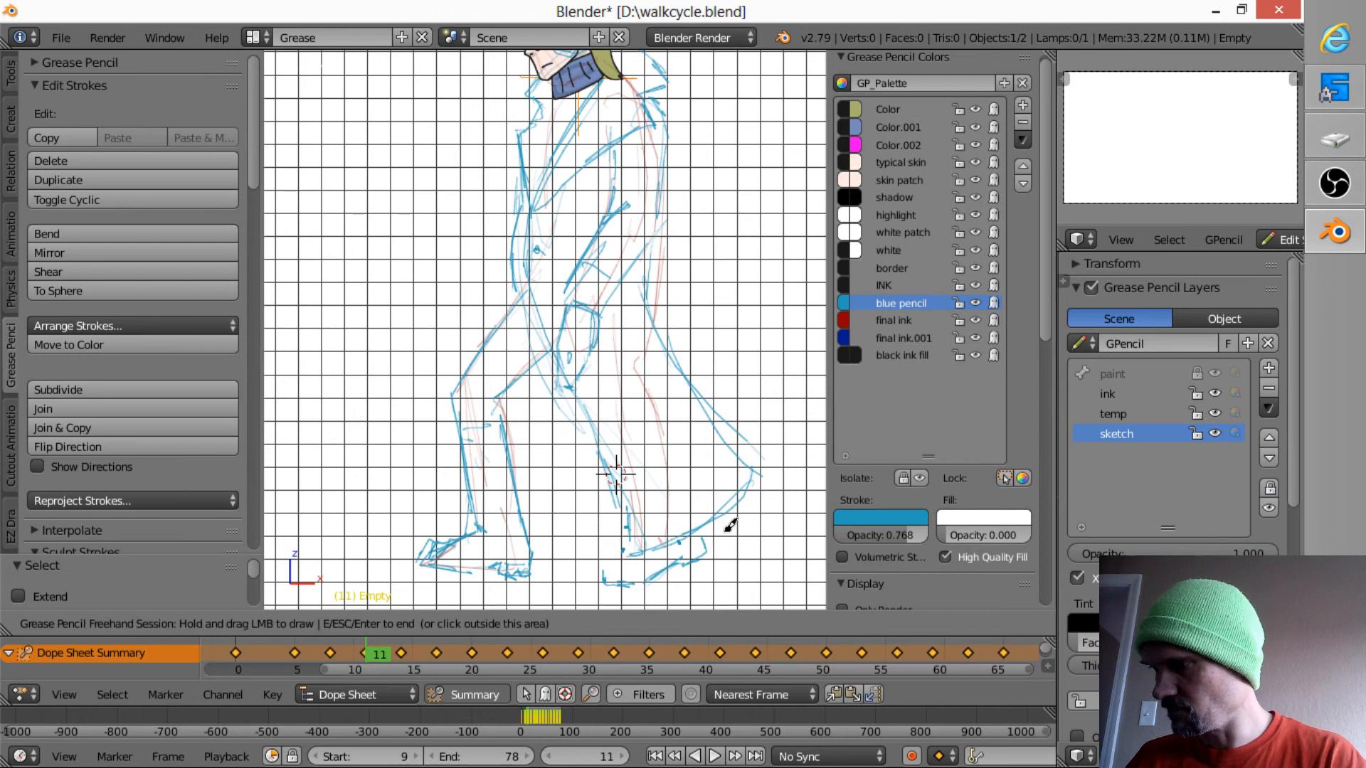
- Sketch the rear shoe's upper edge up to the coat hem on frame 11, flipping against frame 8
key("Down")
key("Up")
key("Down")
key("Up")
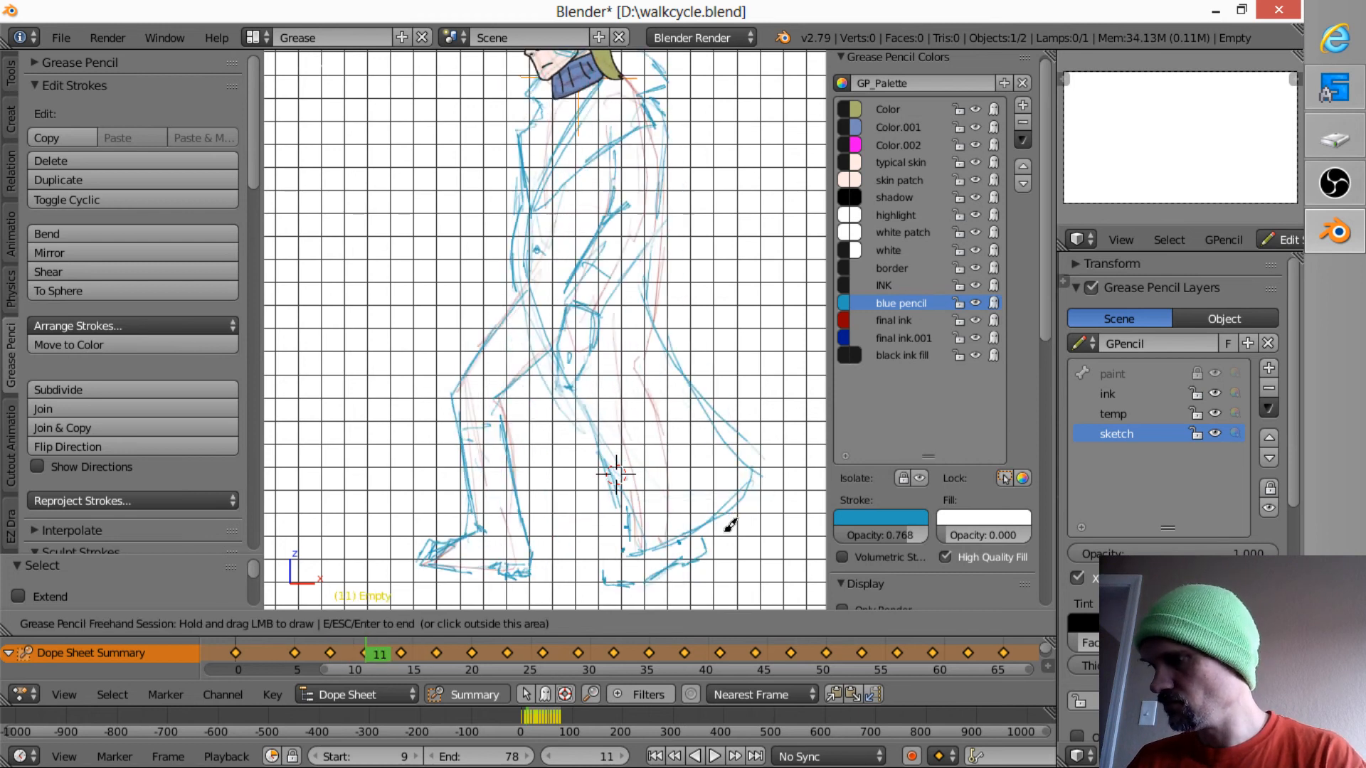
key("Down")
key("Up")
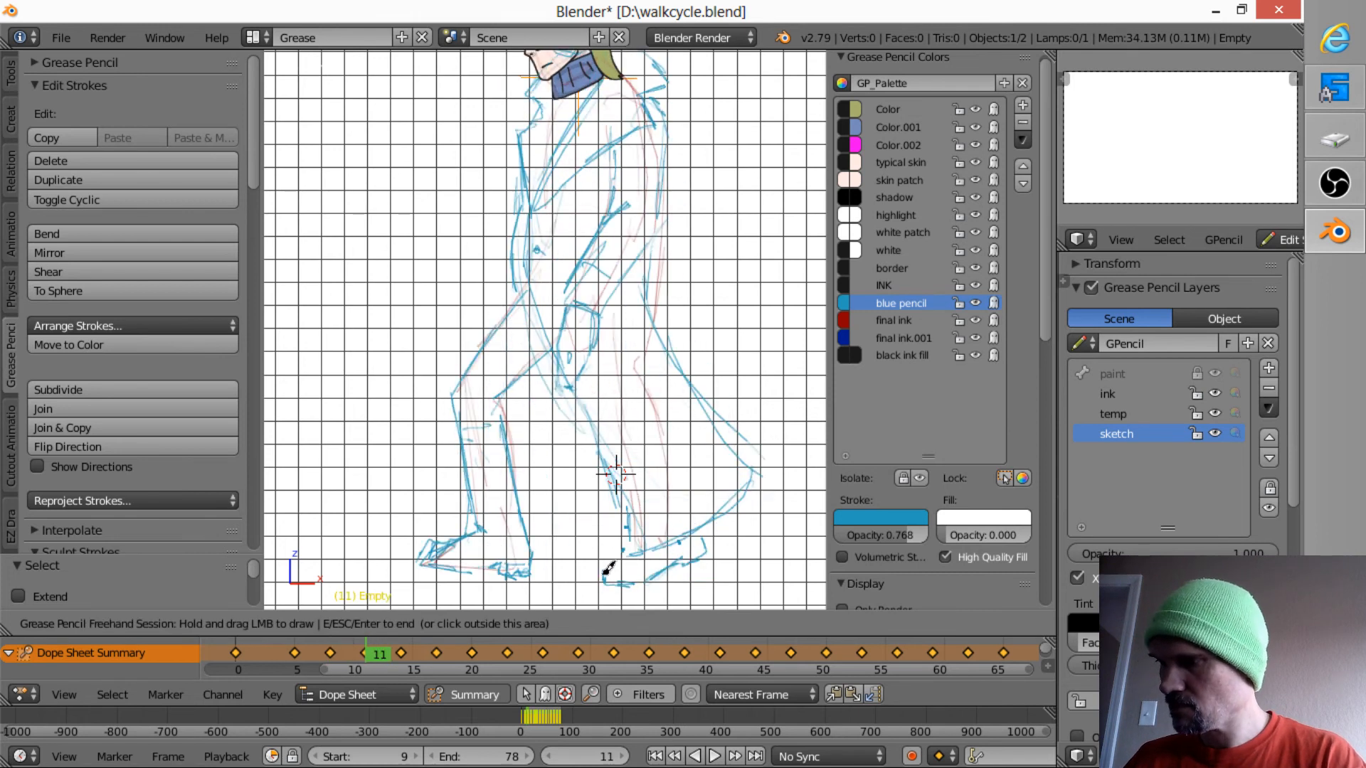
left_click_drag(604, 574, 624, 550)
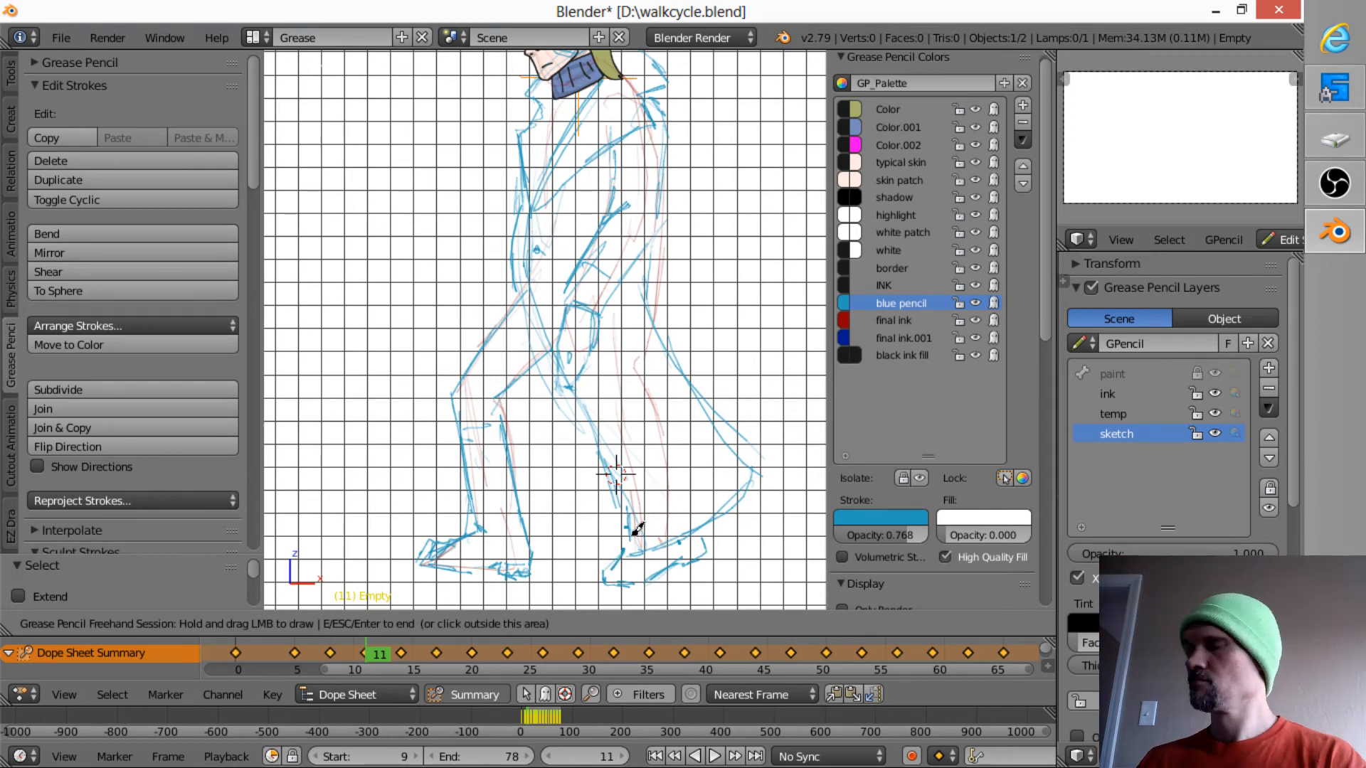
key("Down")
key("Up")
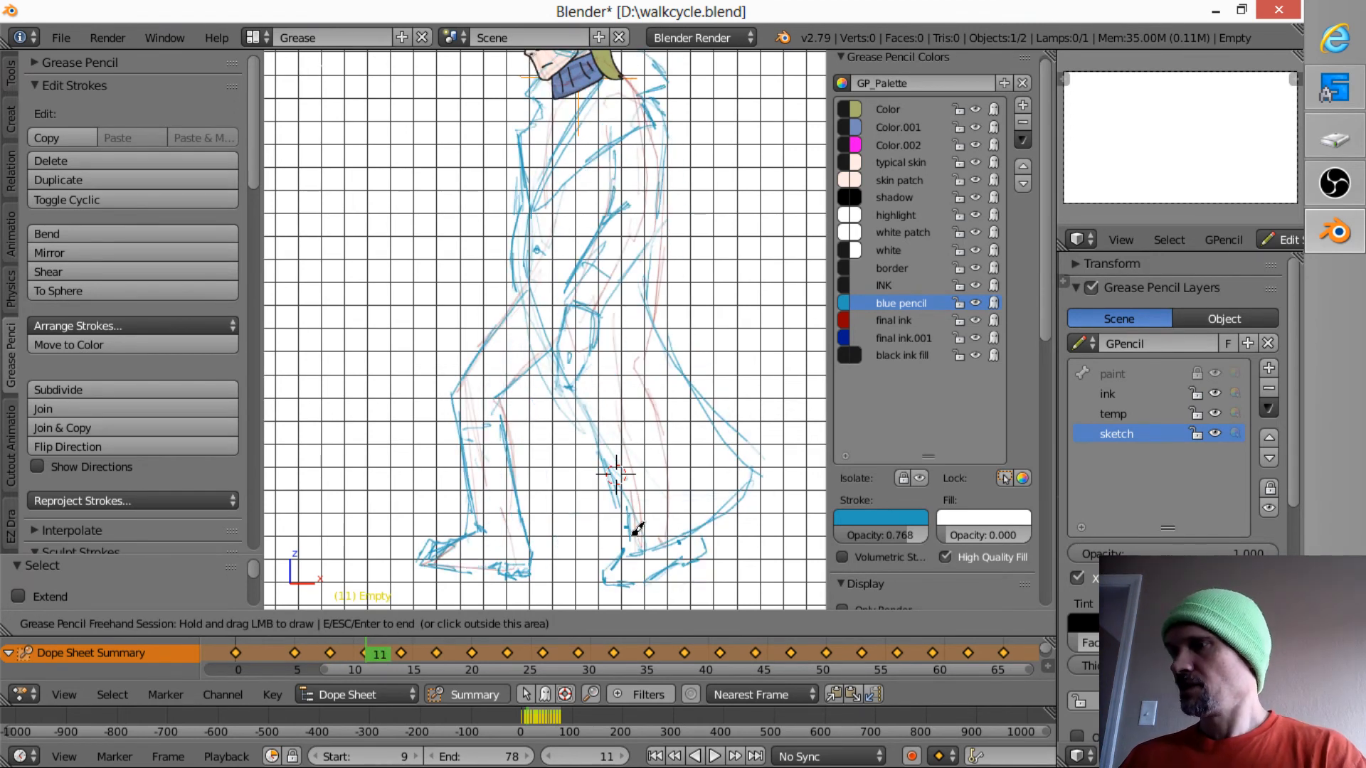
key("Down")
key("Up")
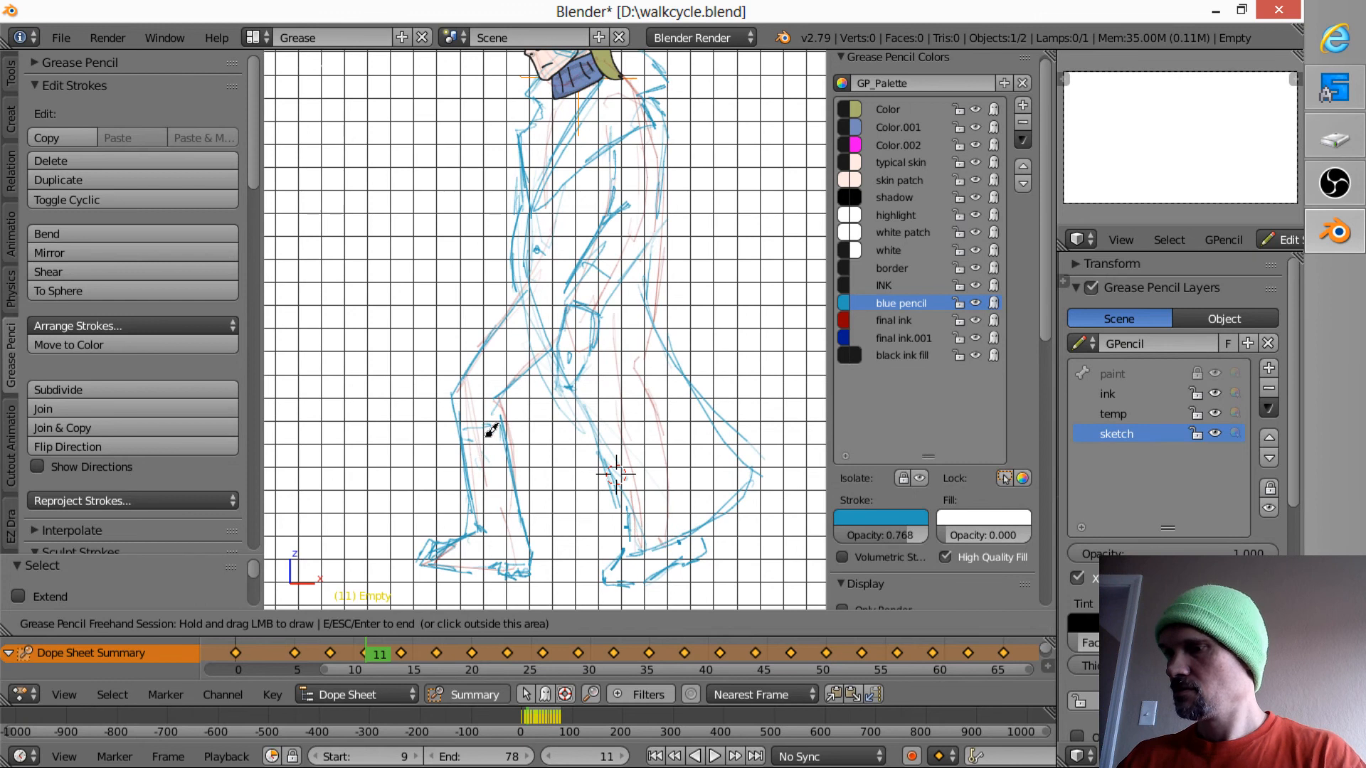
- Sketch the coat's hem lines across the front knee and between the two legs on frame 11
left_click_drag(488, 426, 472, 495)
key("Down")
key("Up")
mouse_move(466, 463)
left_mouse_down()
mouse_move(476, 528)
mouse_move(518, 488)
mouse_move(598, 475)
mouse_move(548, 473)
mouse_move(601, 477)
mouse_move(573, 517)
mouse_move(604, 518)
mouse_move(548, 523)
left_mouse_up()
key("Down")
key("Up")
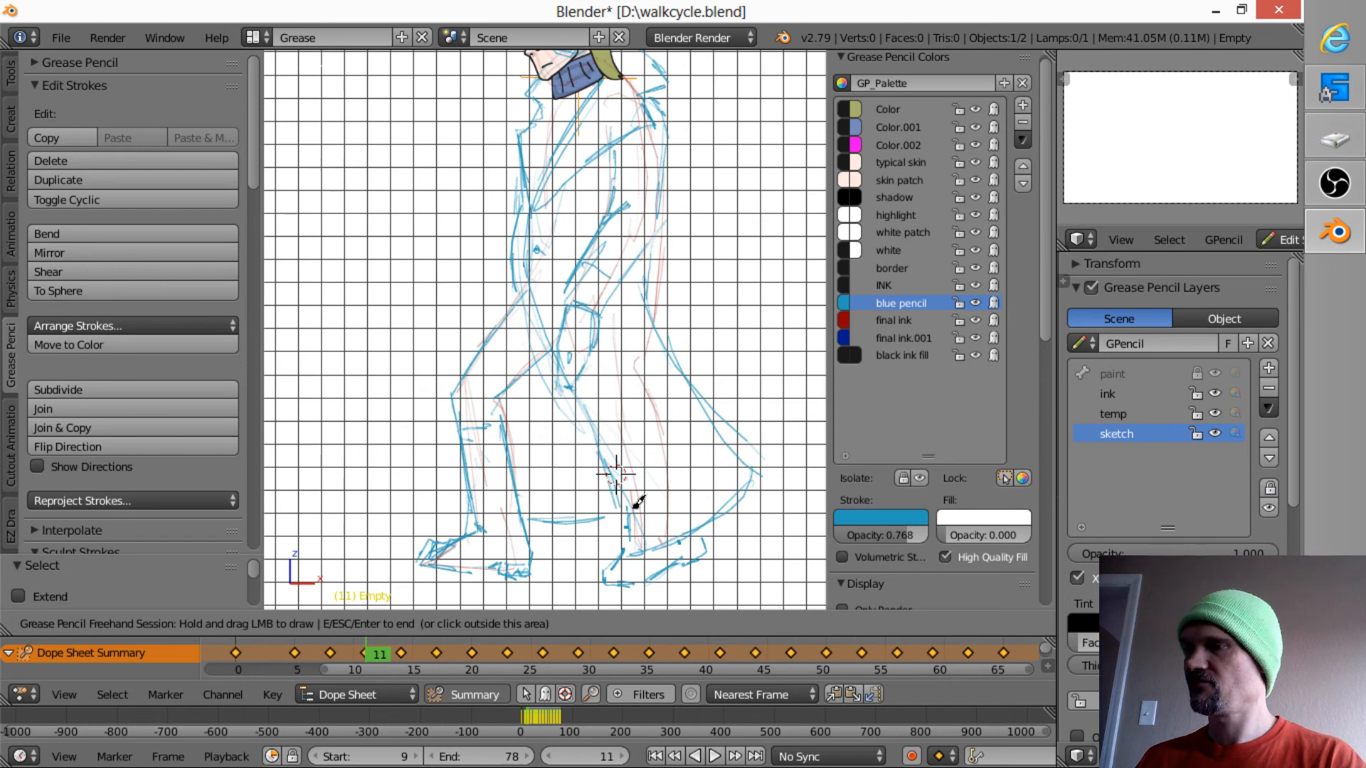
key("Up")
key("Down")
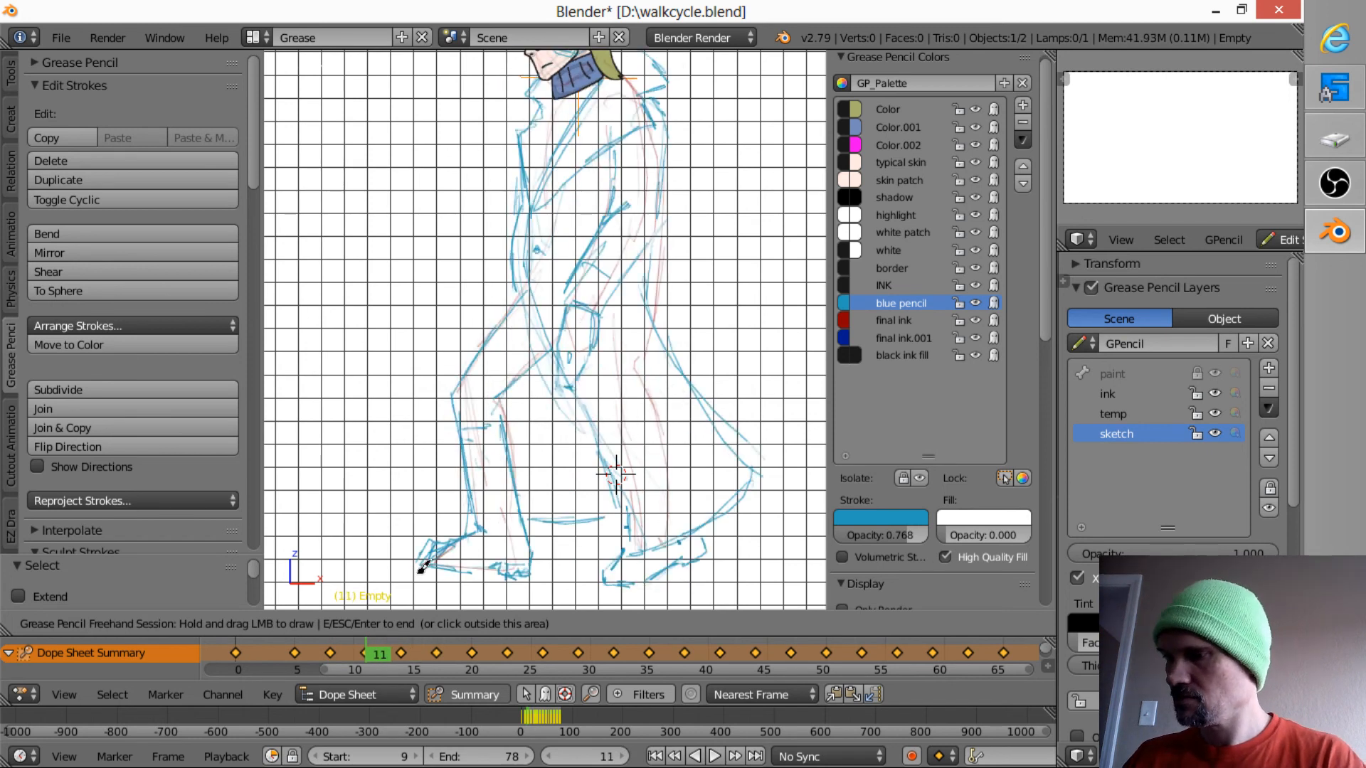
key("Up")
- Rough in the front shoe's sole, upper edge and heel on frame 14, using frame 11 as reference
left_click_drag(424, 570, 442, 578)
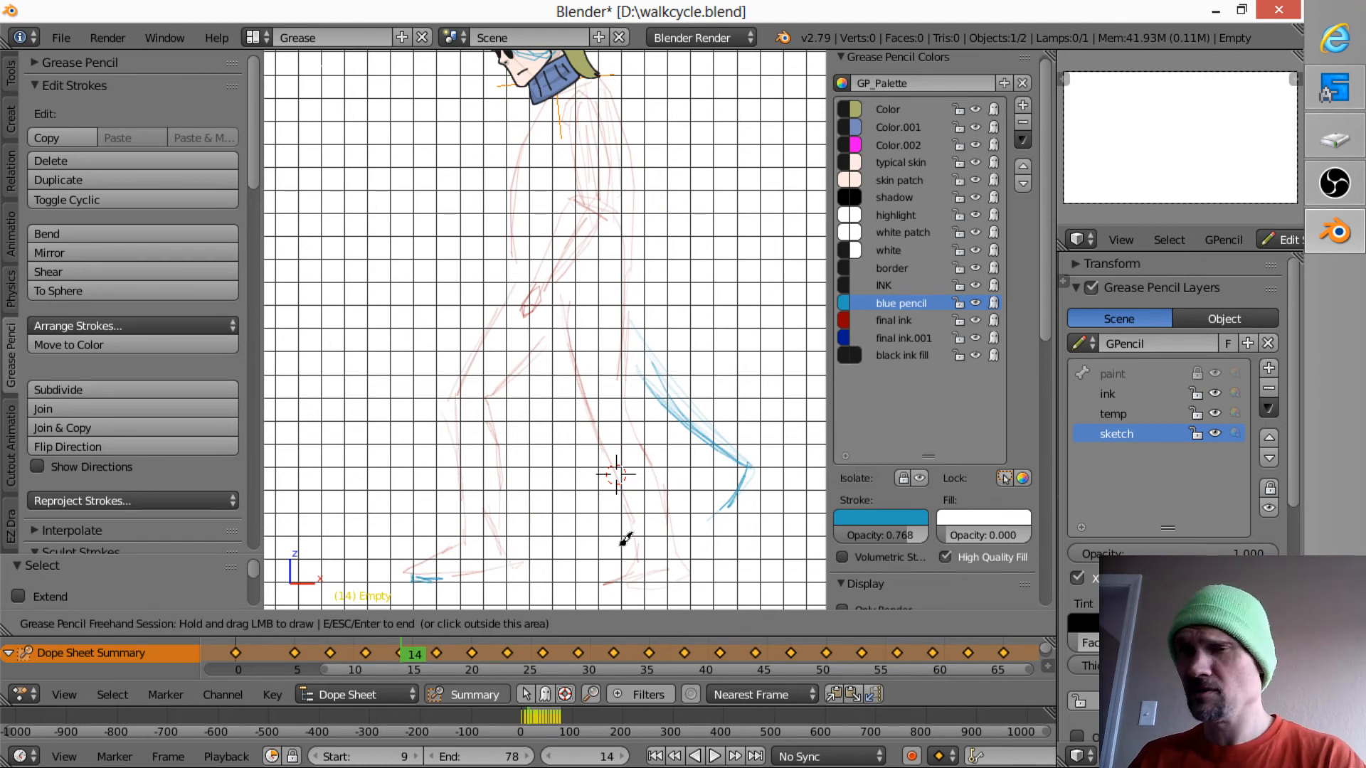
left_click_drag(418, 572, 466, 536)
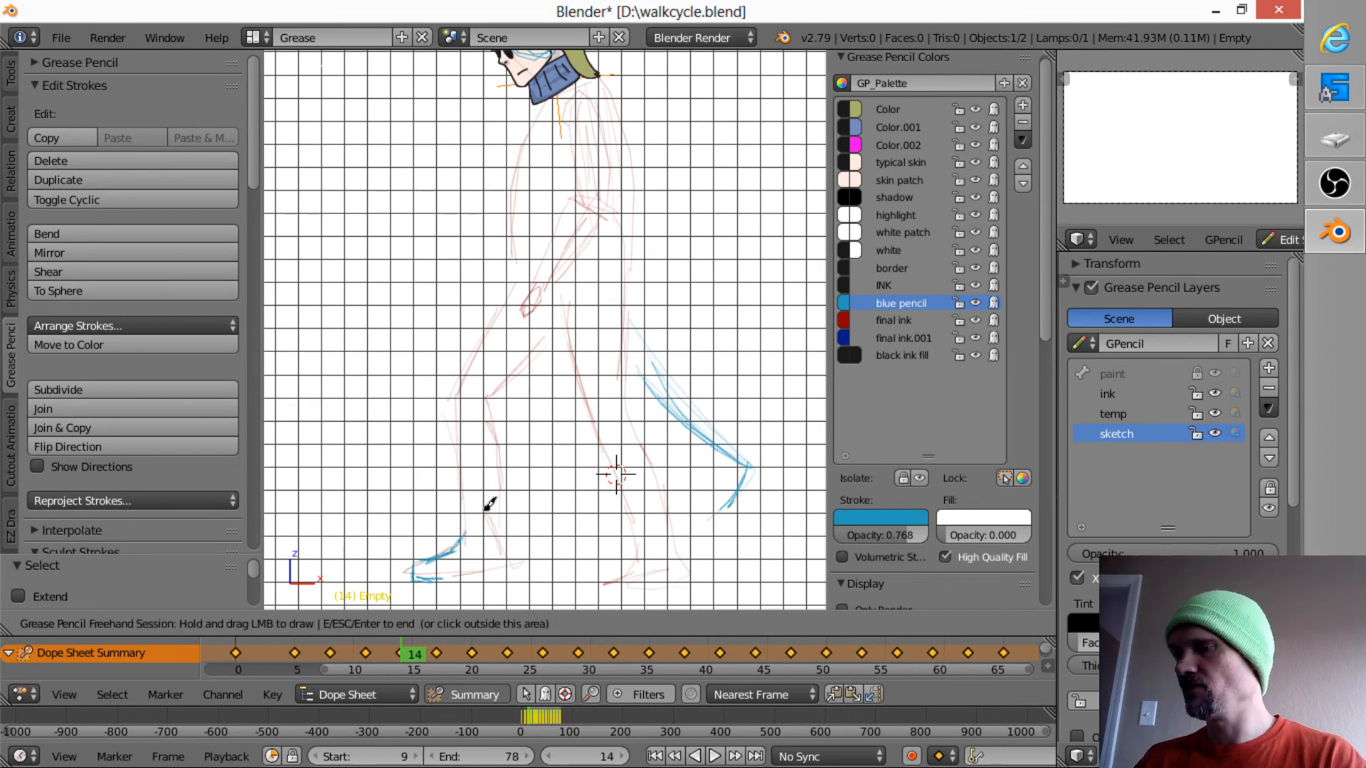
key("Left")
key("Left")
key("Left")
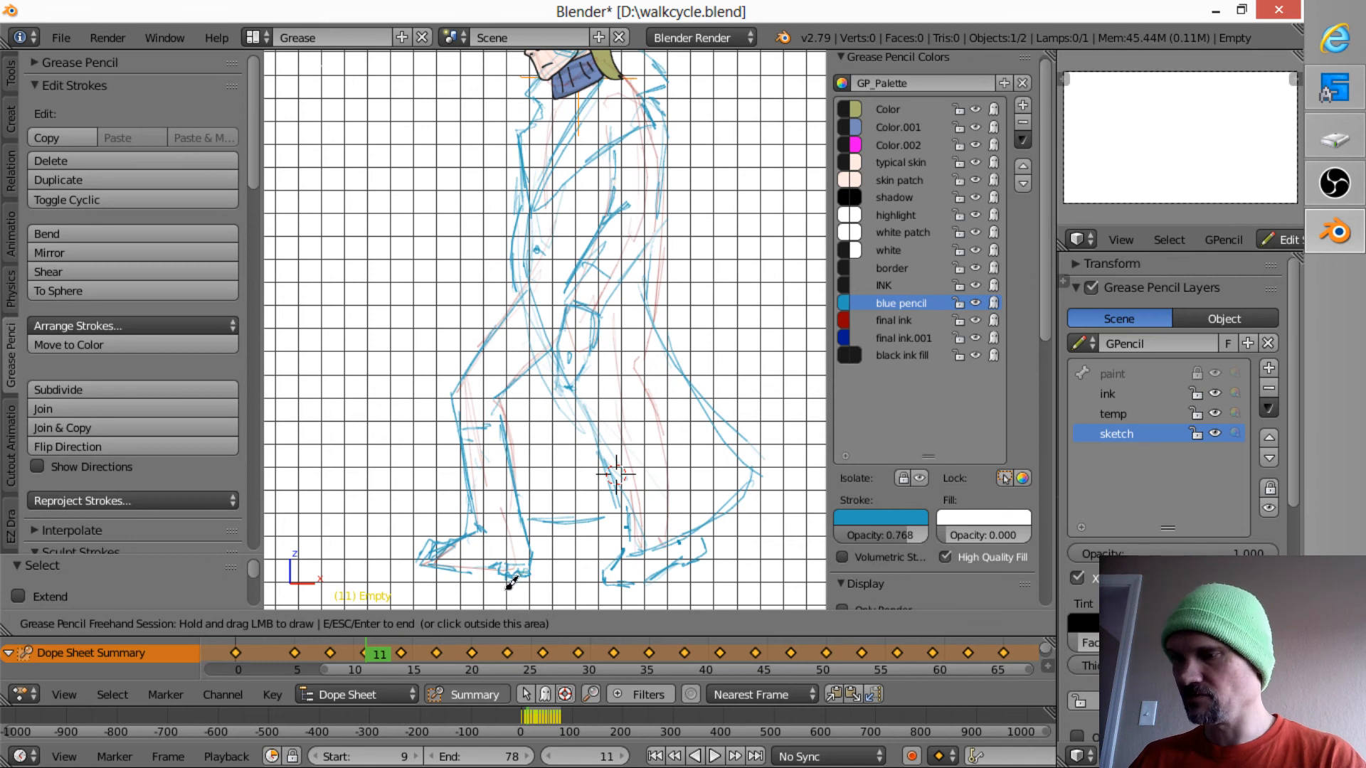
key("Up")
left_click_drag(512, 576, 520, 577)
key("Down")
key("Up")
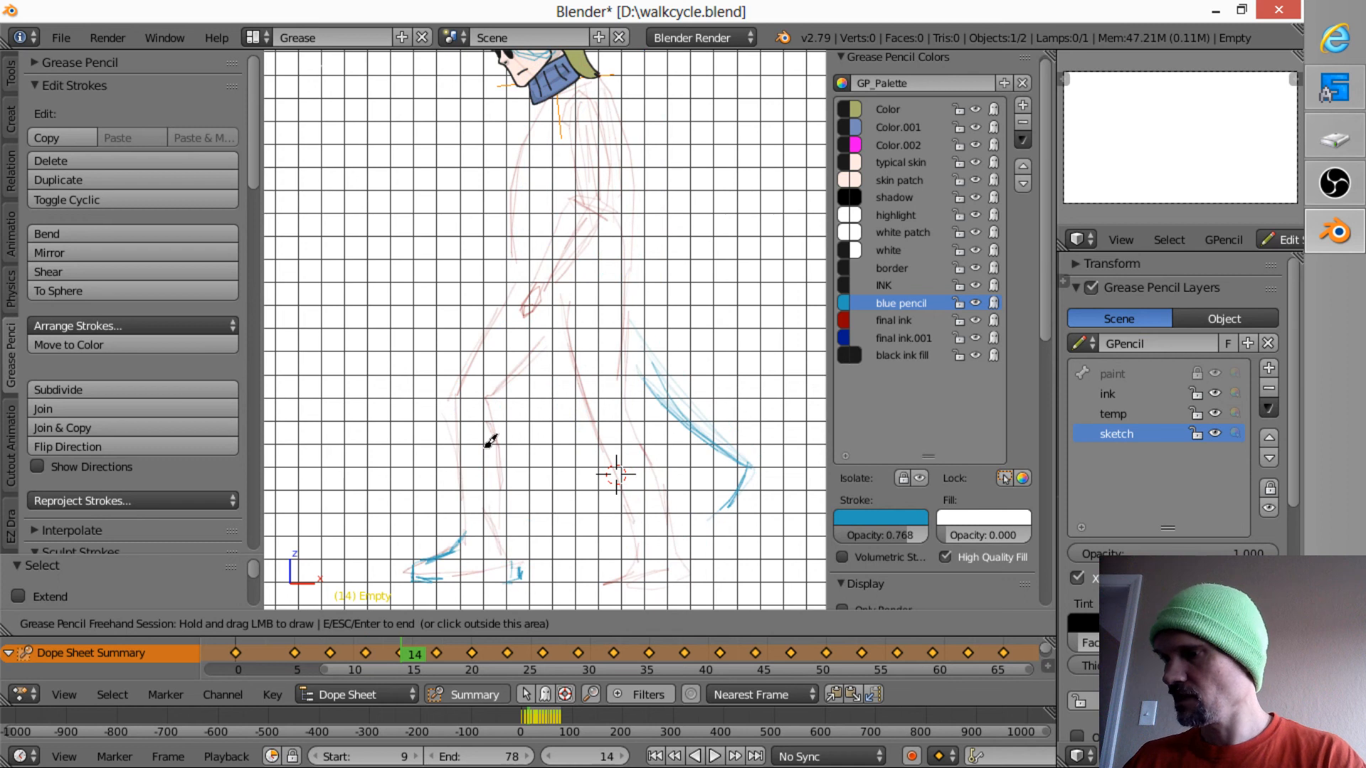
- Mark the front coat hem at knee height on frames 14 and 17, checking against the preceding frames
mouse_move(452, 415)
left_mouse_down()
mouse_move(484, 420)
mouse_move(463, 431)
left_mouse_up()
key("Down")
key("Up")
key("Down")
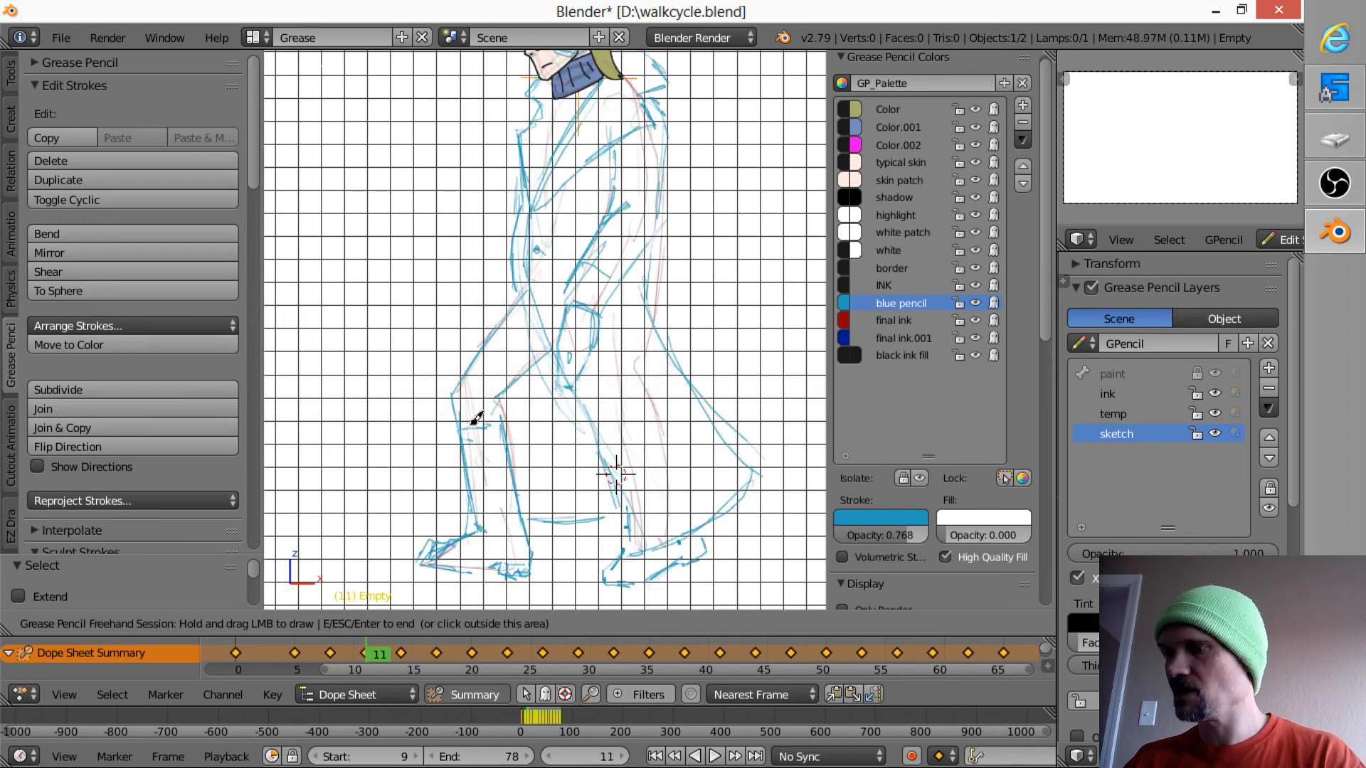
key("Up")
key("Up")
left_click_drag(434, 424, 430, 423)
key("Down")
key("Up")
key("Up")
key("Up")
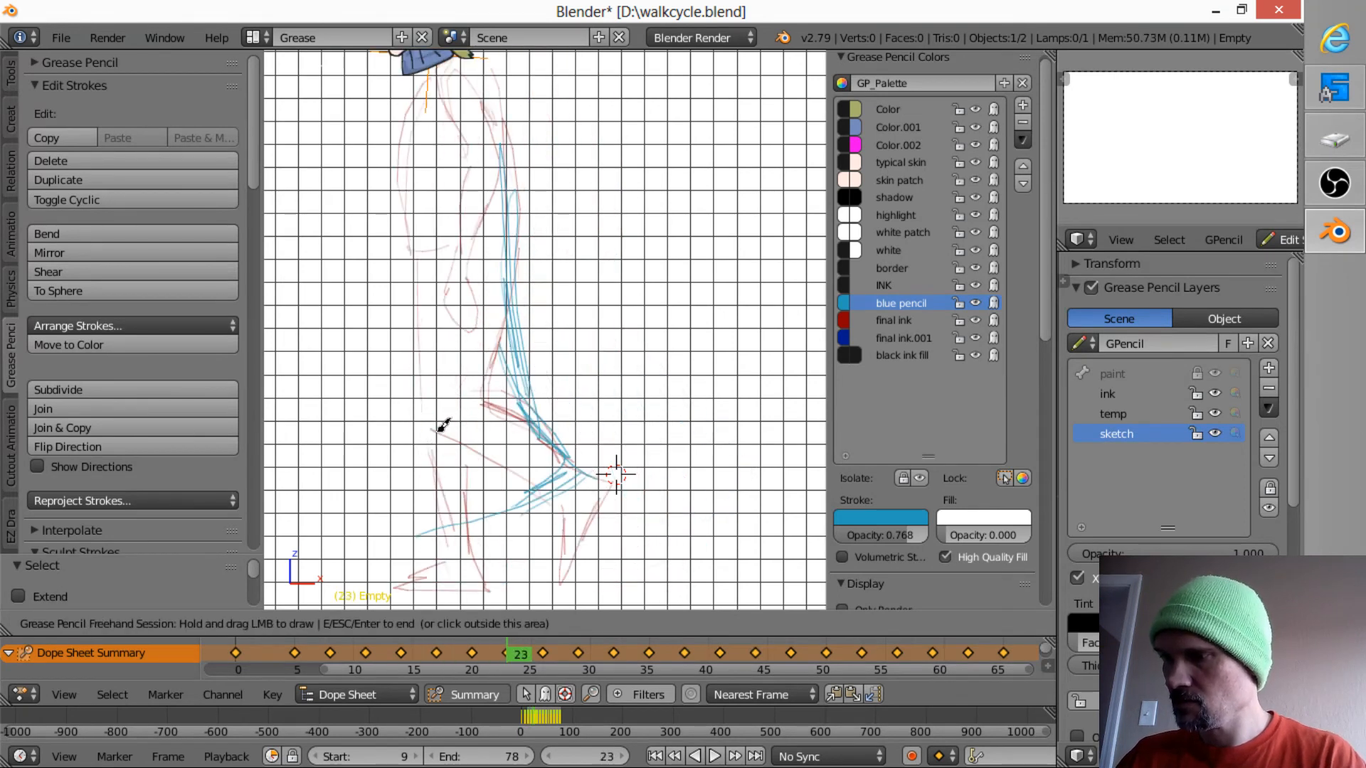
- Mark the front coat hem at knee height on frames 20 and 23, flipping between them to place it
left_click(429, 442)
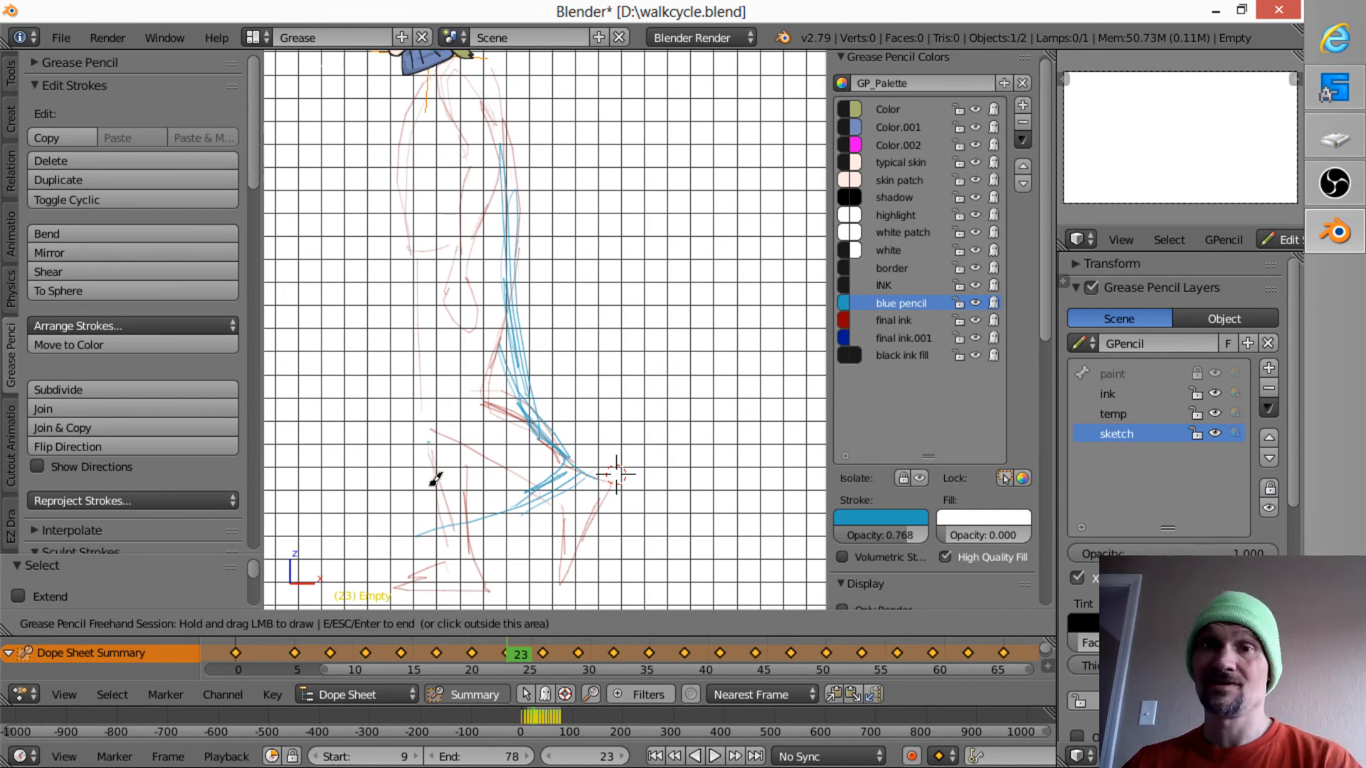
key("Down")
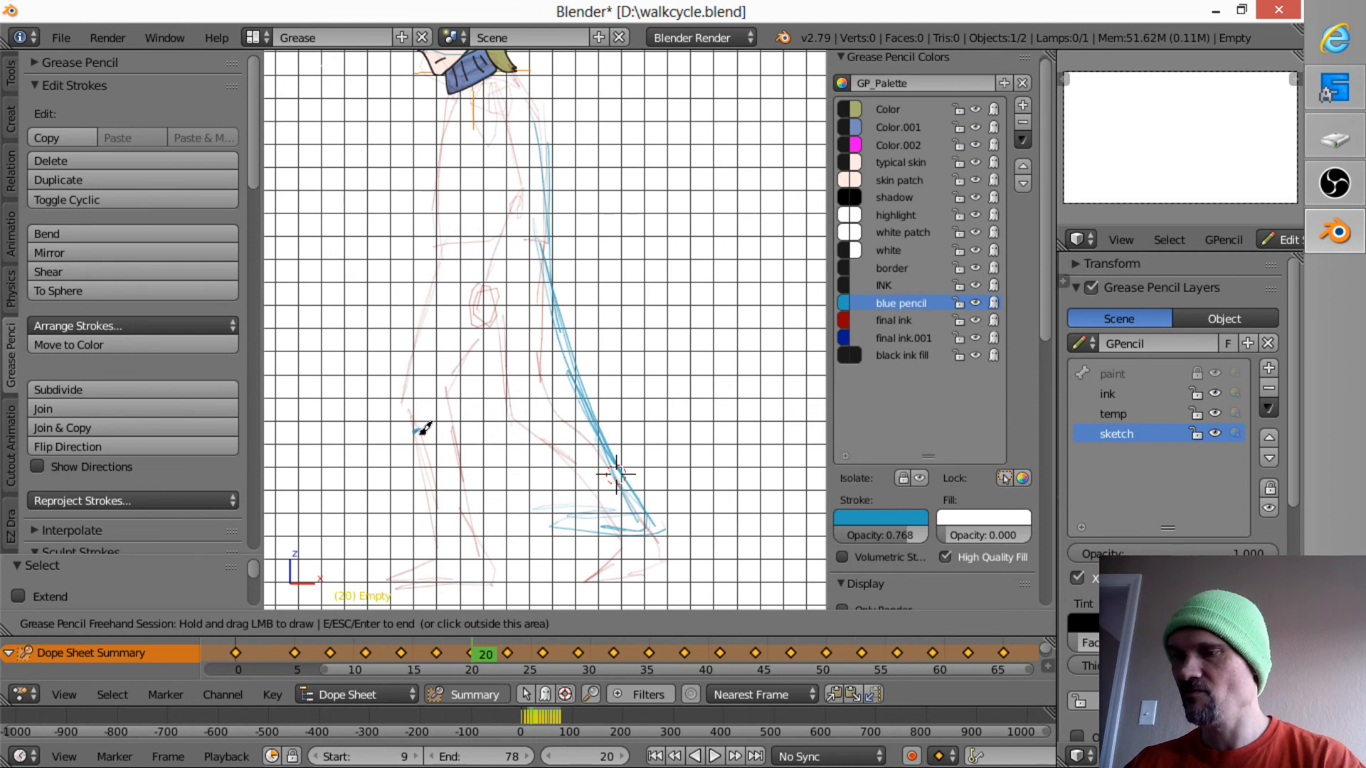
key("Up")
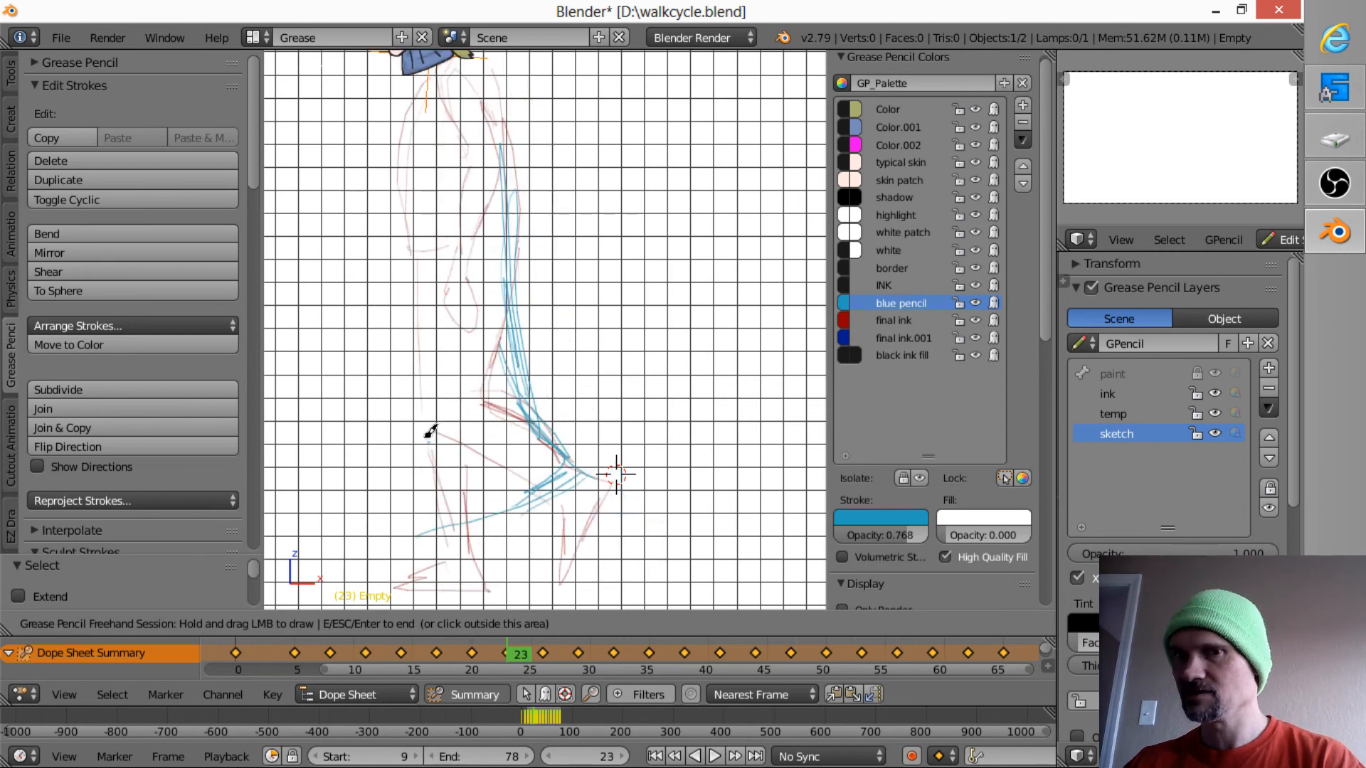
key("Down")
key("Up")
left_click_drag(417, 424, 414, 434)
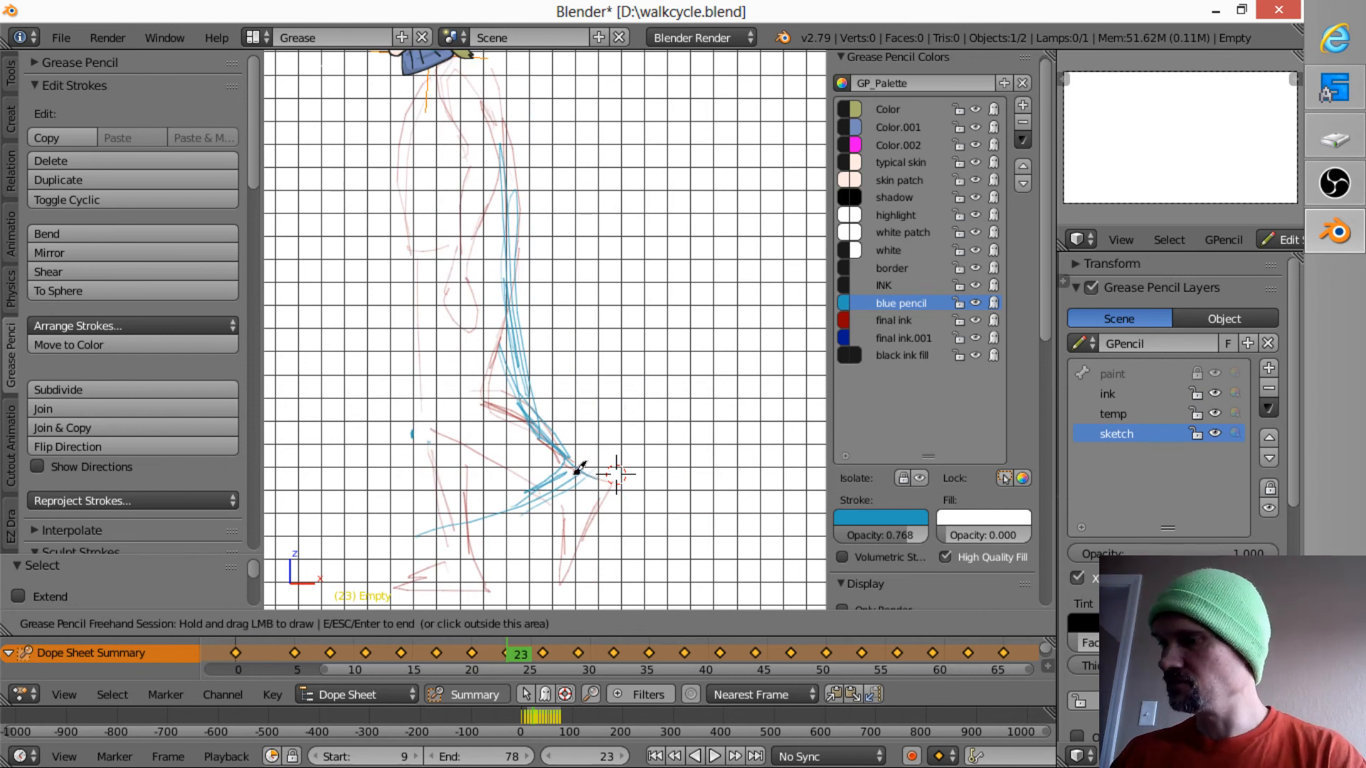
- Return to frame 14 and outline the front shoe's toe and instep, comparing with frames 8 and 11
key("Down")
key("Down")
key("Down")
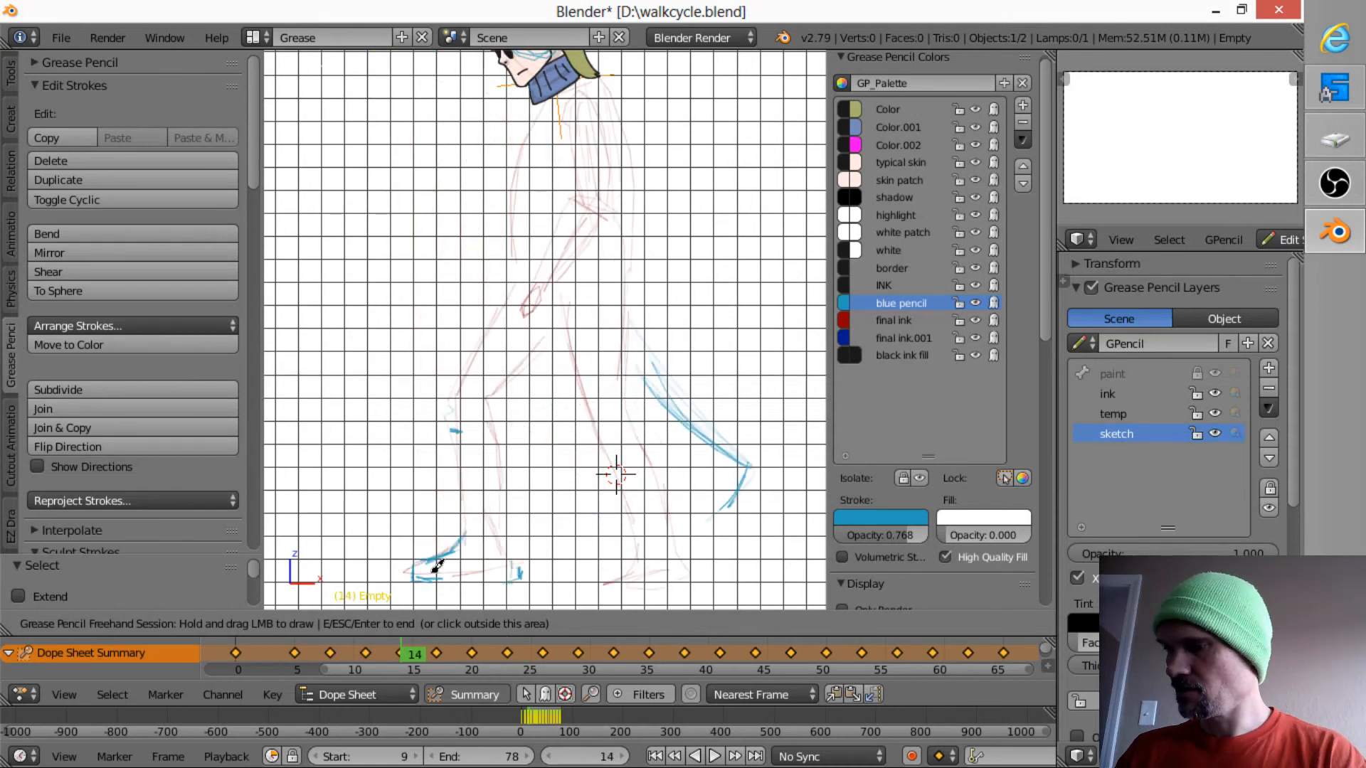
key("Down")
key("Up")
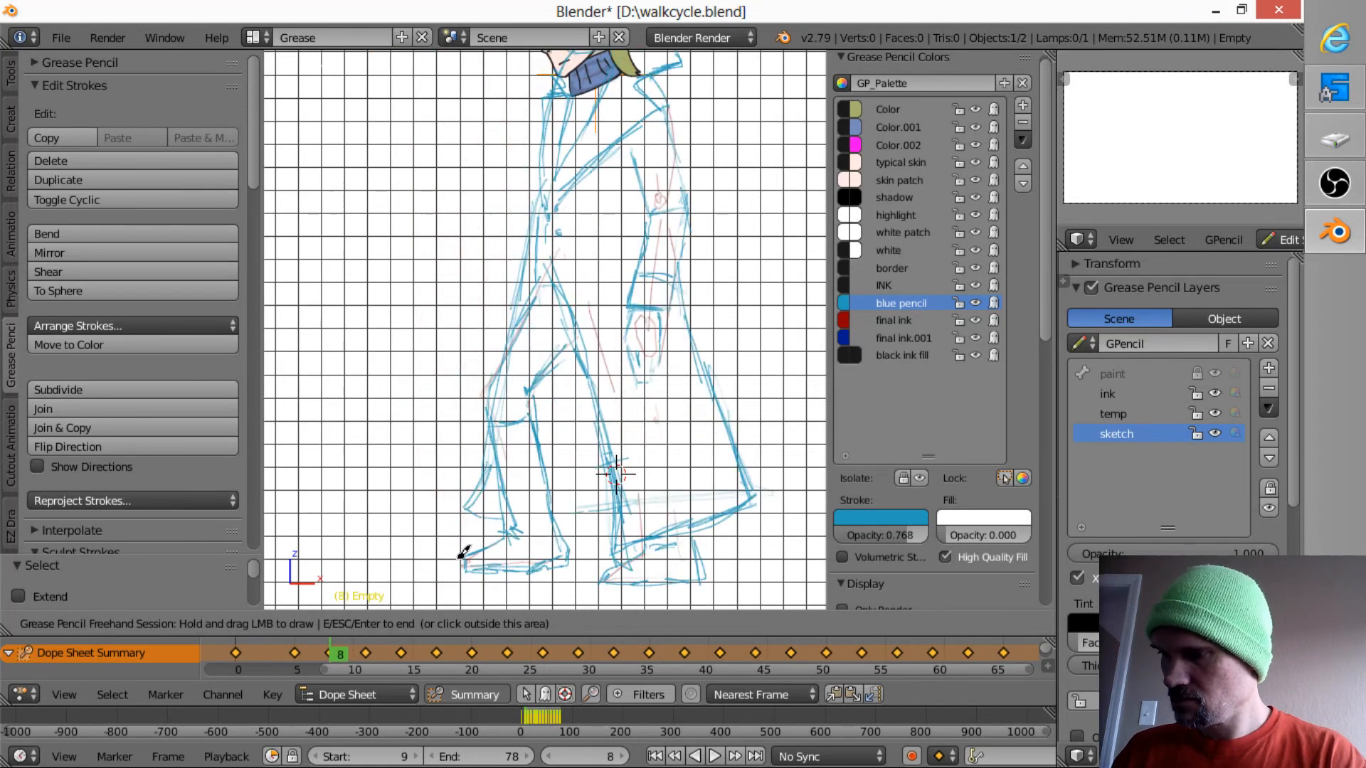
key("Down")
key("Up")
left_click_drag(422, 562, 429, 566)
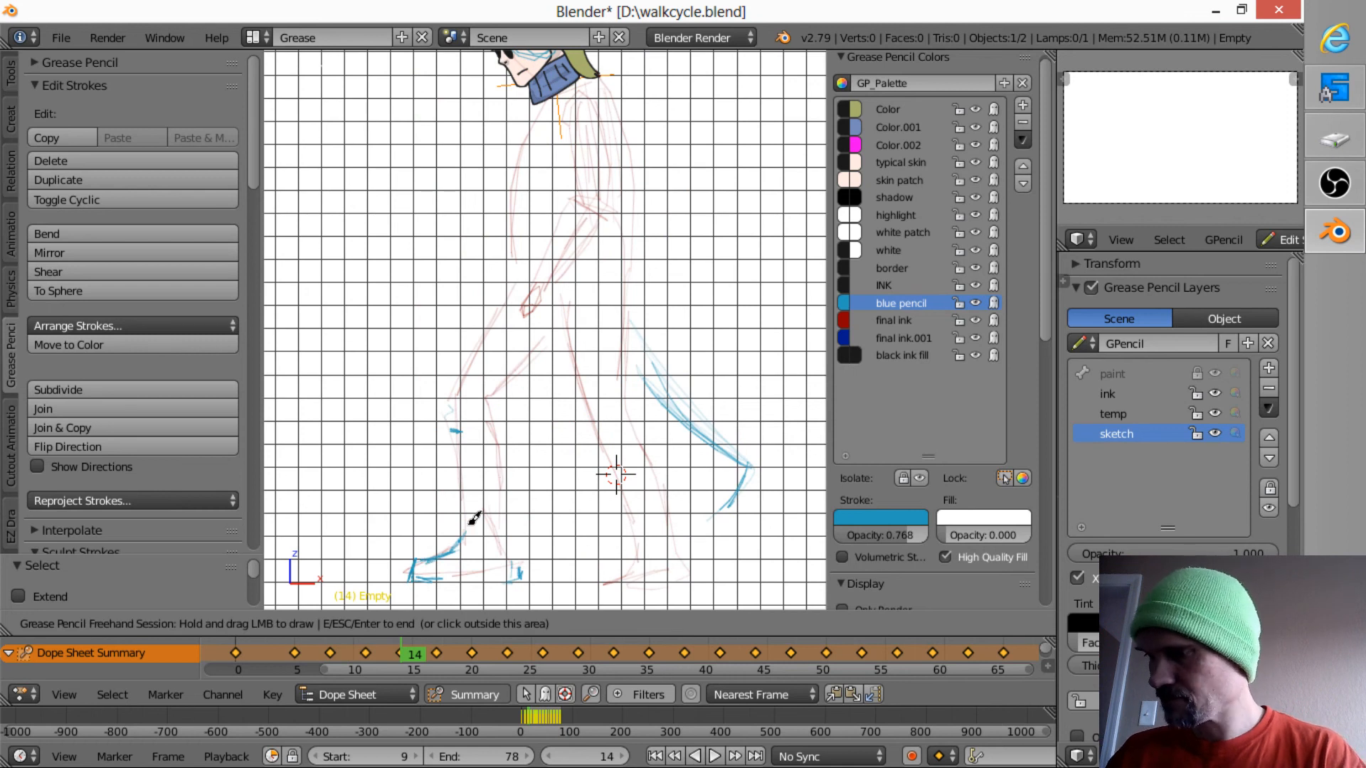
key("Down")
key("Up")
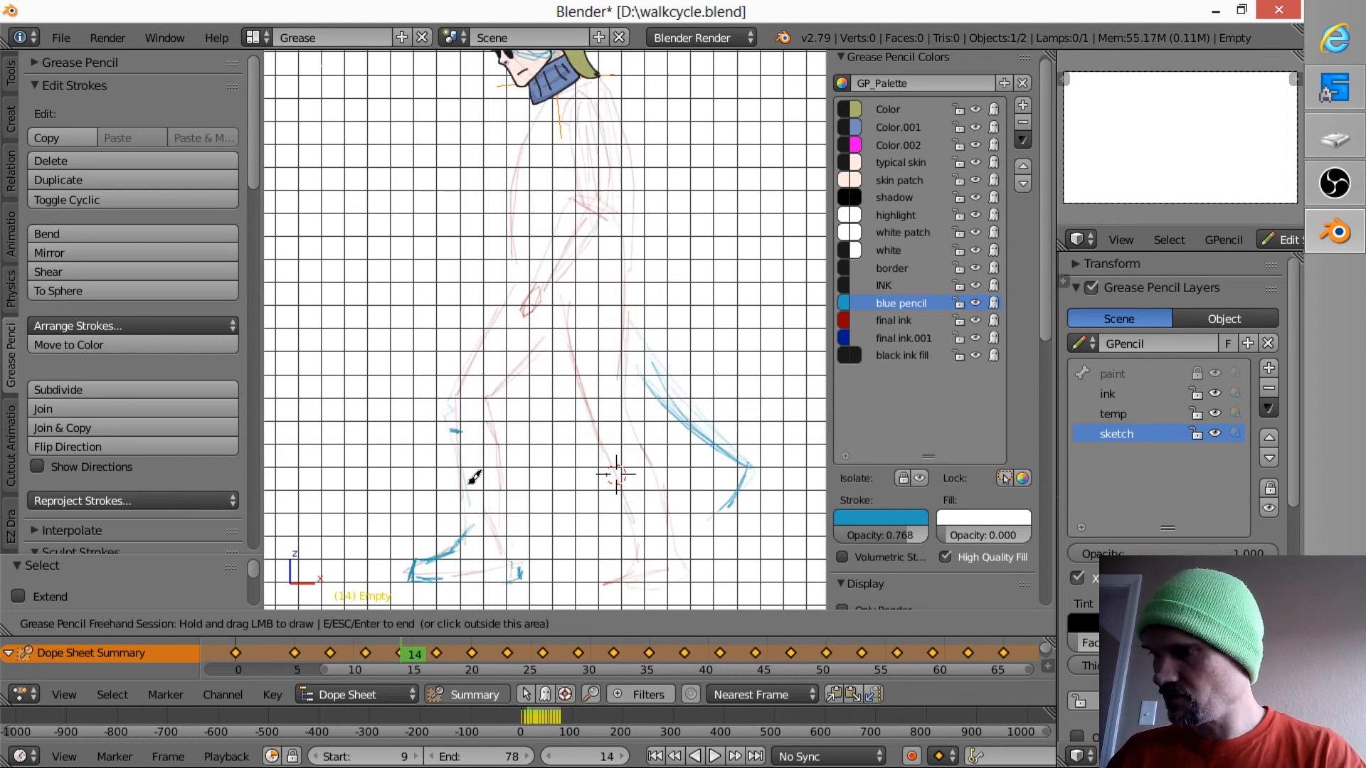
- Sketch the front and back edges of the forward lower leg on frame 14 and compare with frame 11
mouse_move(459, 435)
left_mouse_down()
mouse_move(467, 464)
mouse_move(490, 456)
mouse_move(498, 490)
mouse_move(502, 440)
mouse_move(521, 545)
left_mouse_up()
key("Down")
key("Up")
key("Down")
key("Up")
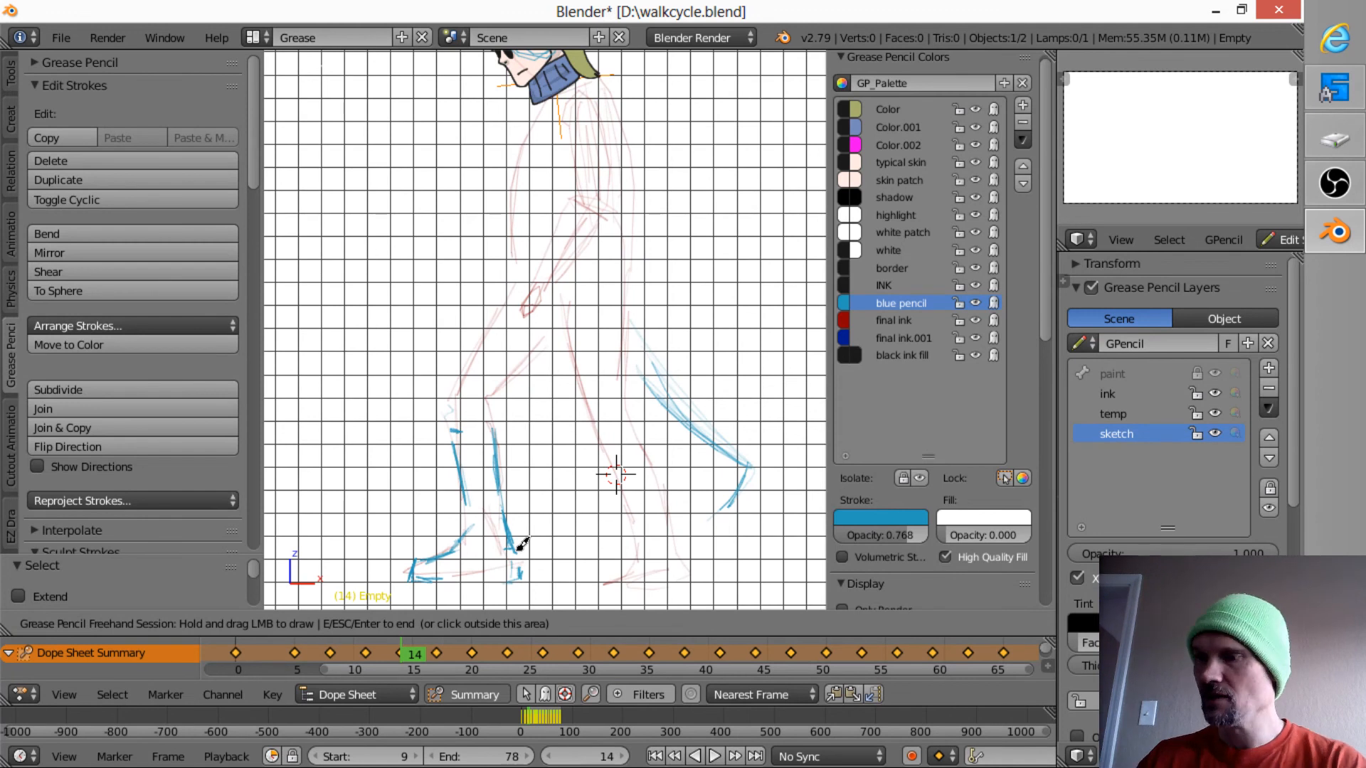
- Reinforce the toe outline of the front shoe on frame 14 and check it against frame 11
mouse_move(417, 555)
left_mouse_down()
mouse_move(441, 579)
mouse_move(417, 559)
mouse_move(410, 582)
mouse_move(439, 538)
mouse_move(424, 563)
mouse_move(451, 549)
mouse_move(409, 580)
left_mouse_up()
key("Down")
key("Up")
key("Down")
key("Up")
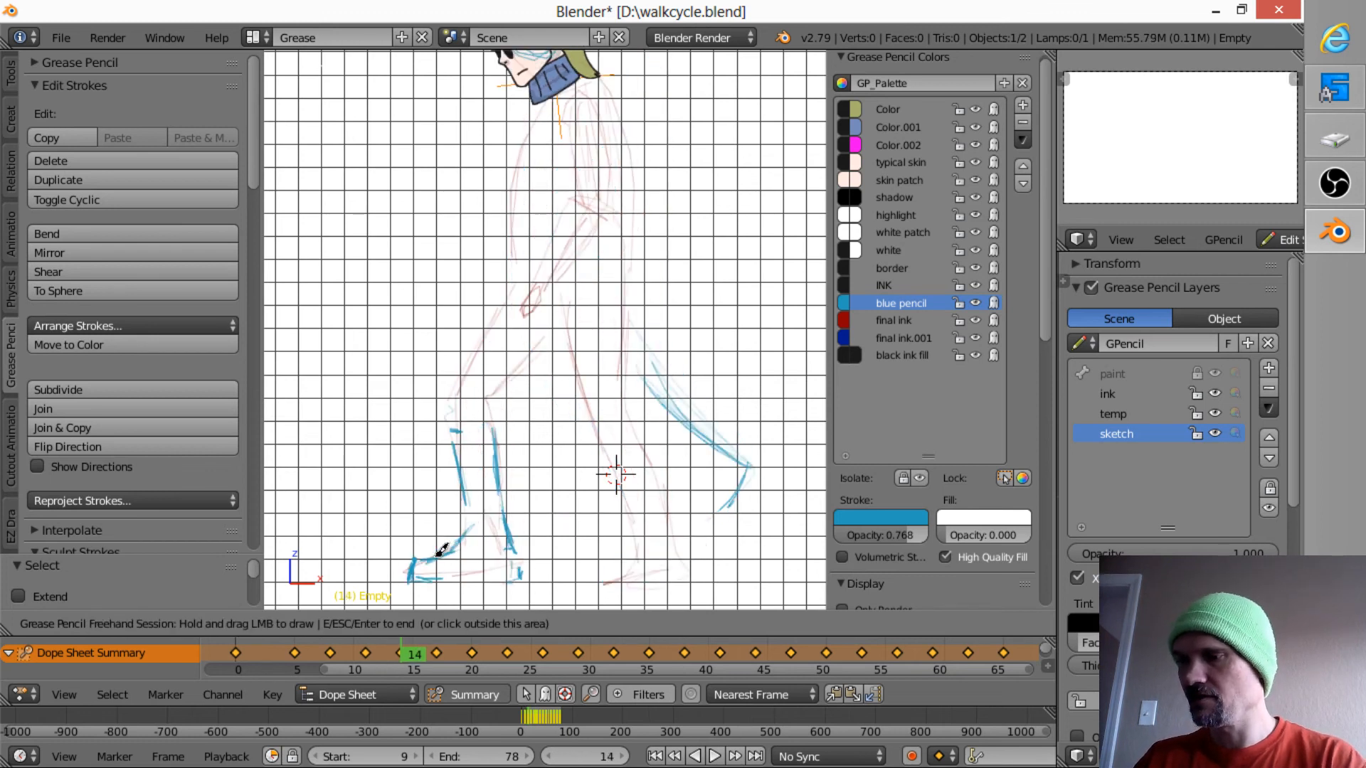
- Mark the front of the forward knee on frame 14, flipping against frame 11 to place it
key("Down")
key("Up")
key("Down")
key("Up")
key("Down")
key("Down")
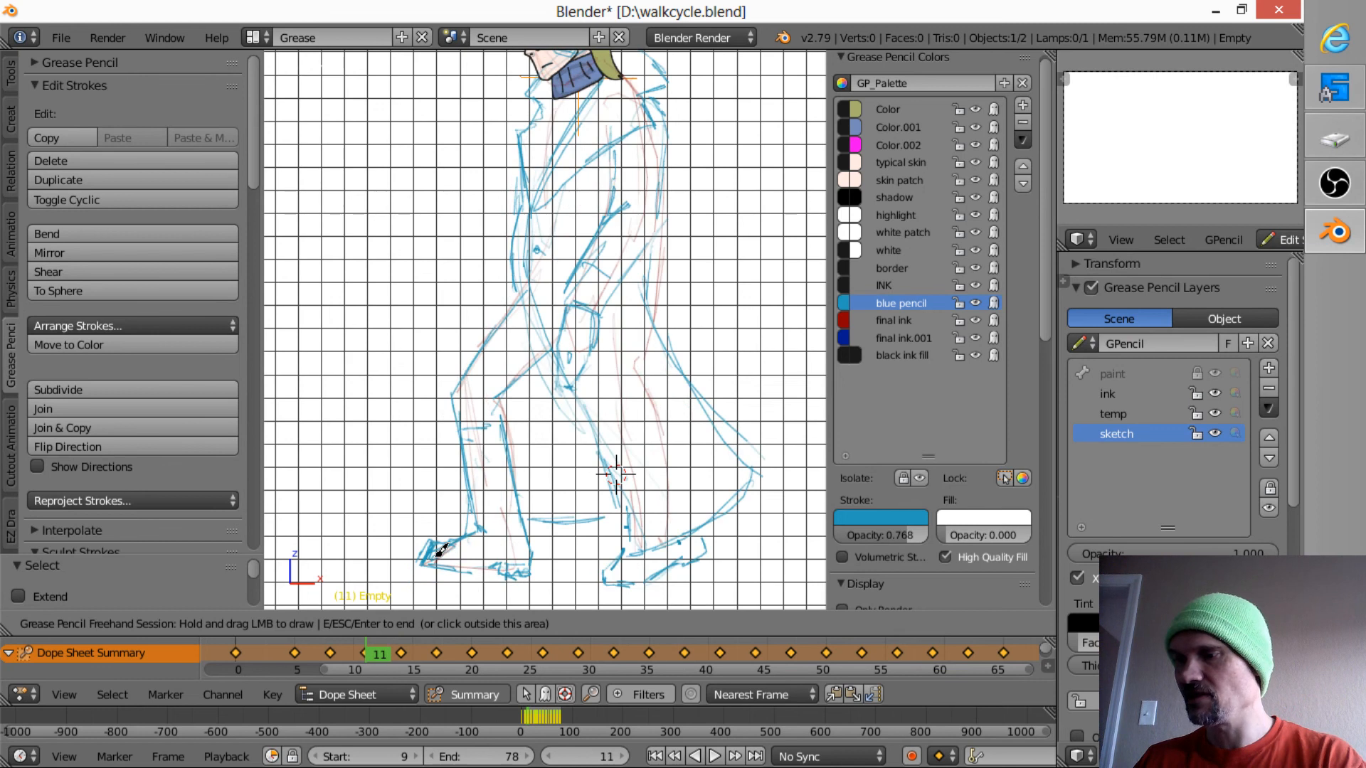
key("Up")
key("Up")
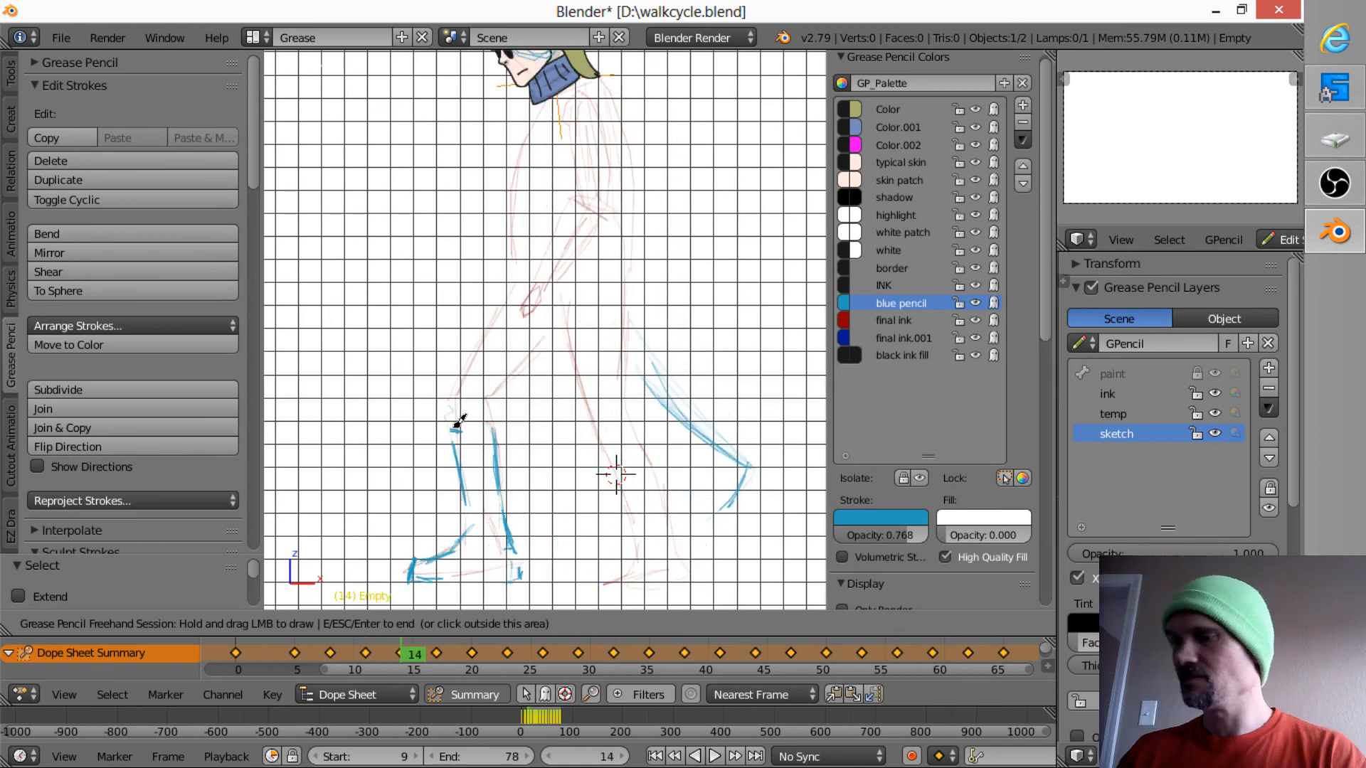
left_click_drag(448, 423, 444, 410)
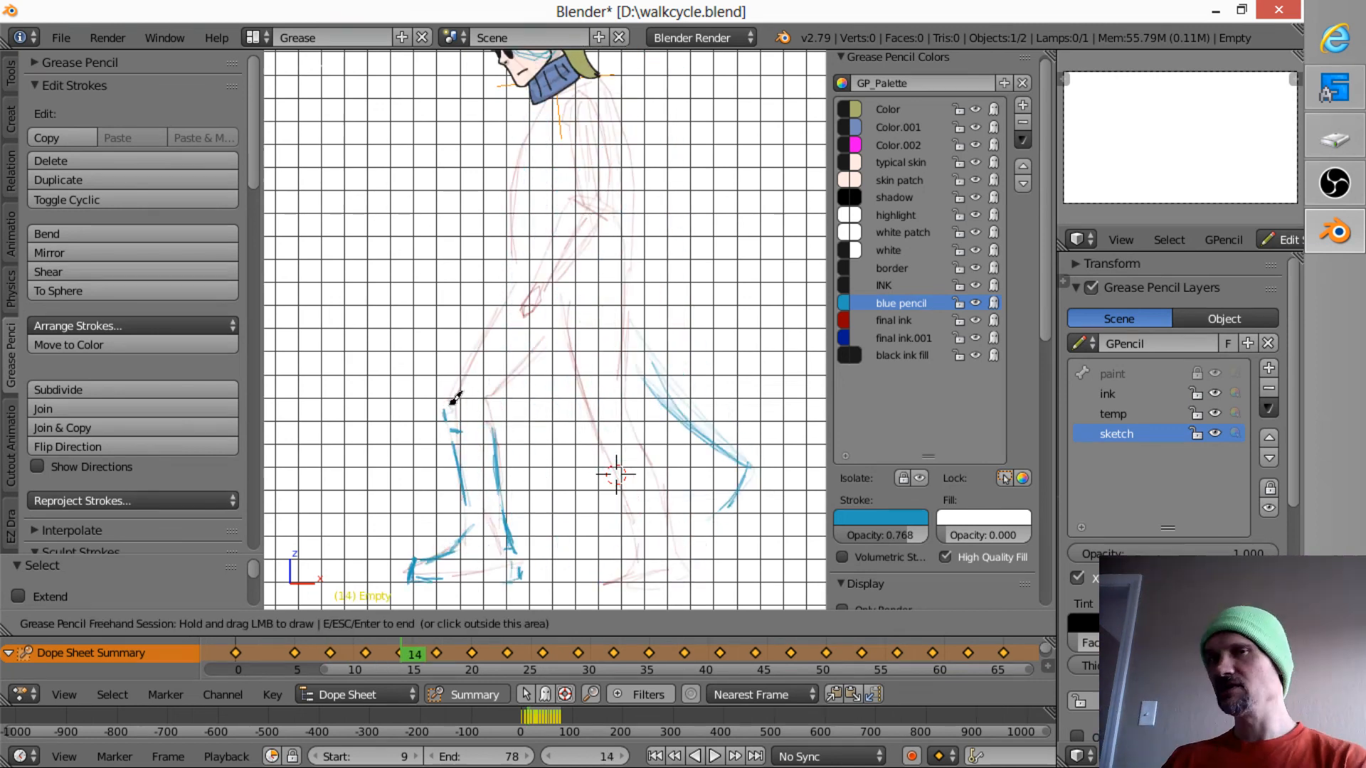
- Compare with frame 8 and add front-of-knee marks on the frames from 11 onward, stepping through to frame 23
key("Down")
key("Down")
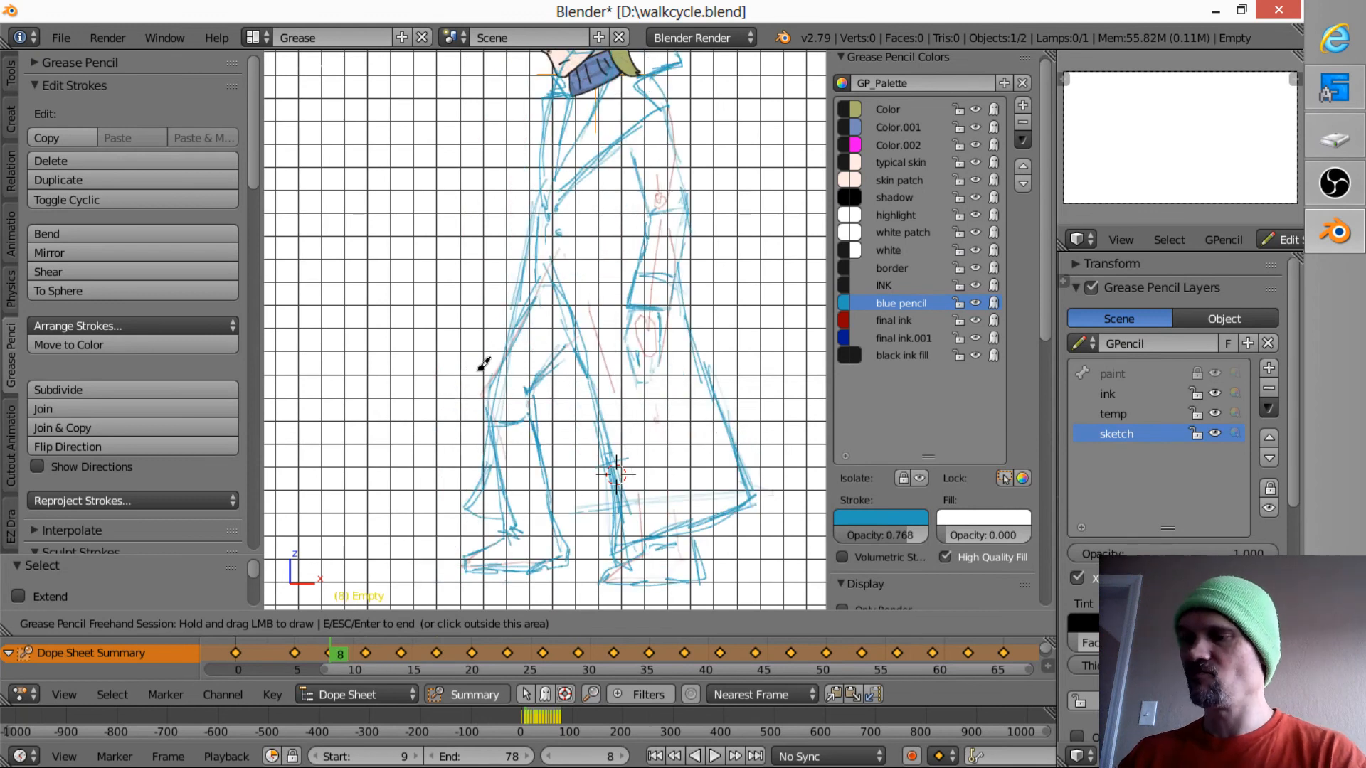
key("Up")
mouse_move(482, 365)
left_mouse_down()
mouse_move(442, 404)
mouse_move(454, 387)
mouse_move(405, 408)
mouse_move(415, 401)
left_mouse_up()
key("Up")
key("Down")
key("Up")
key("Up")
key("Up")
key("Up")
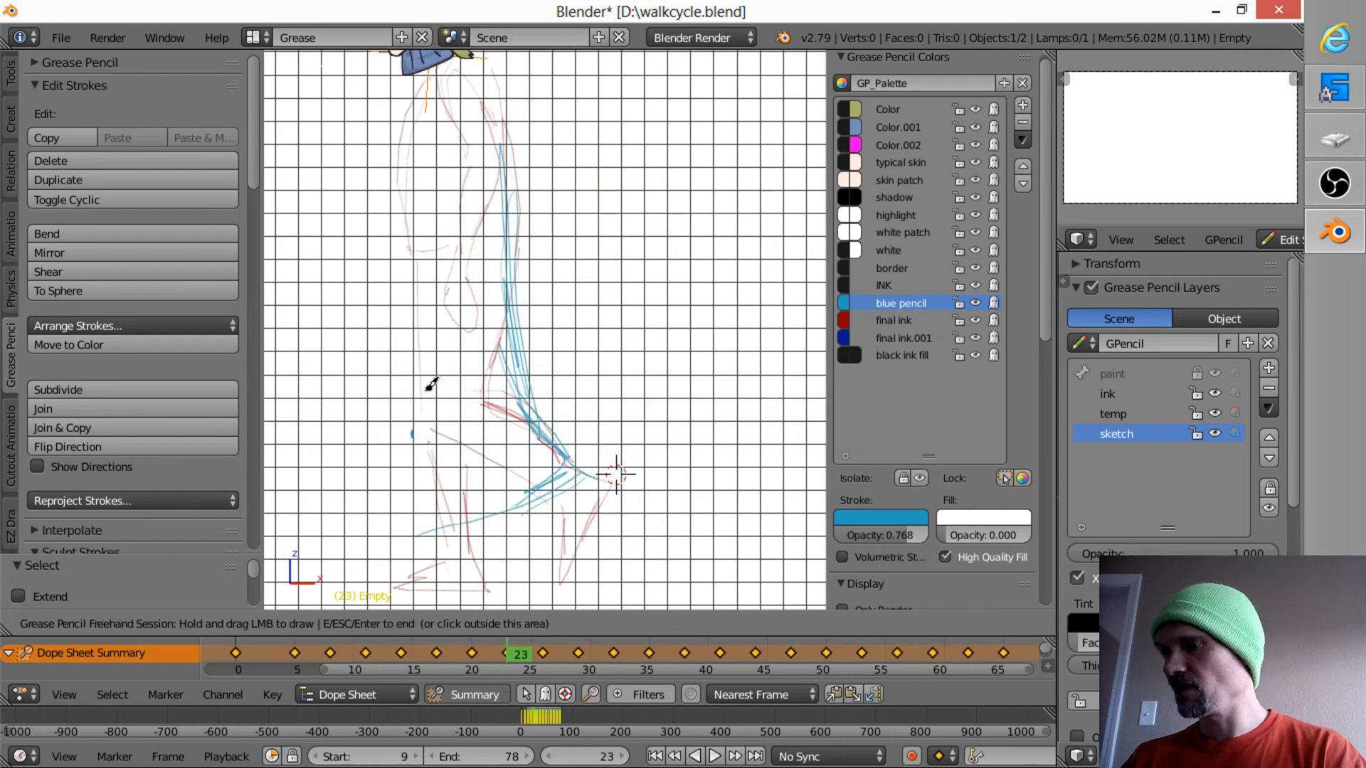
- Return to frame 11 and mark the back of the forward knee there and on the following frames, stepping through to frame 23
key("Down")
key("Down")
key("Down")
key("Down")
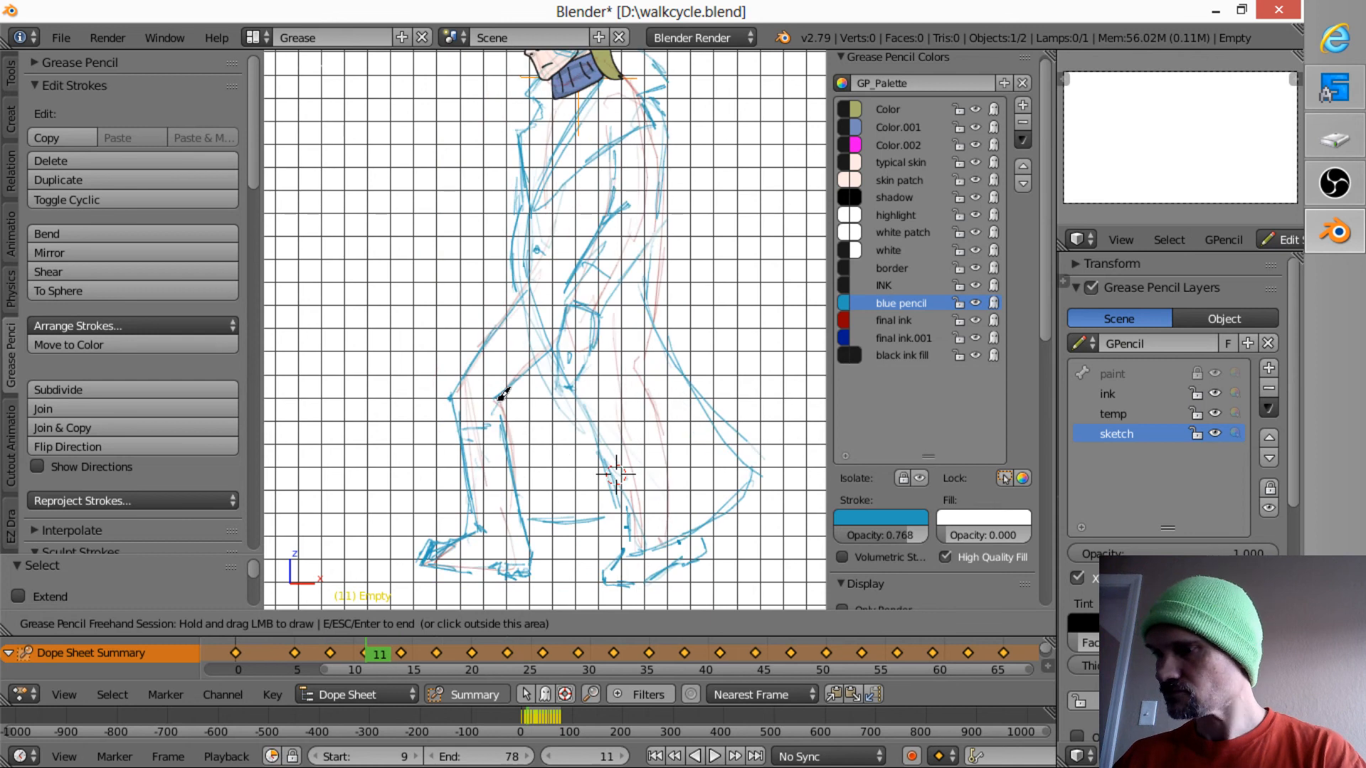
mouse_move(502, 395)
left_mouse_down()
mouse_move(537, 385)
mouse_move(492, 387)
mouse_move(503, 366)
mouse_move(494, 412)
mouse_move(519, 397)
mouse_move(452, 396)
left_mouse_up()
key("Down")
key("Up")
key("Up")
key("Up")
key("Up")
key("Up")
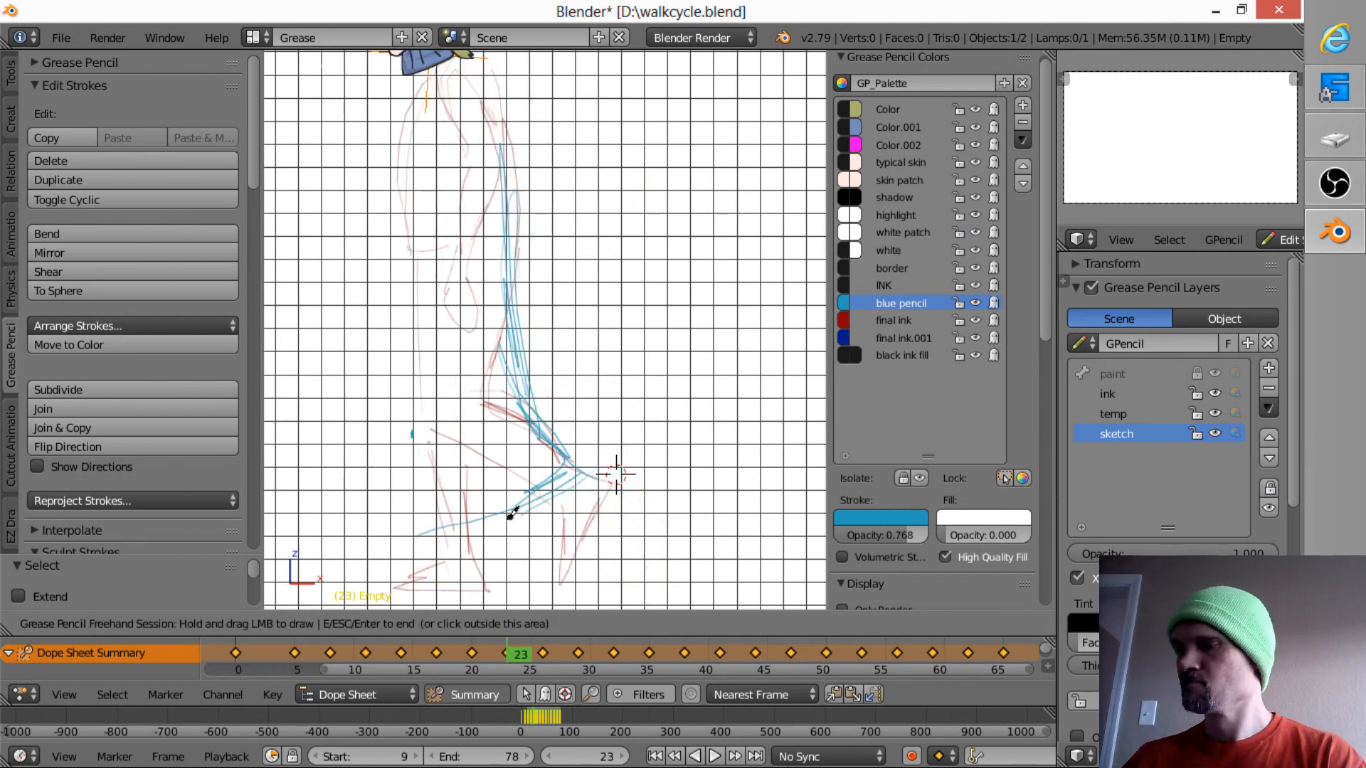
- Sketch the front edge of the forward thigh down to the knee on frames 11 and 14, comparing the two frames
key("Down")
key("Down")
key("Down")
key("Down")
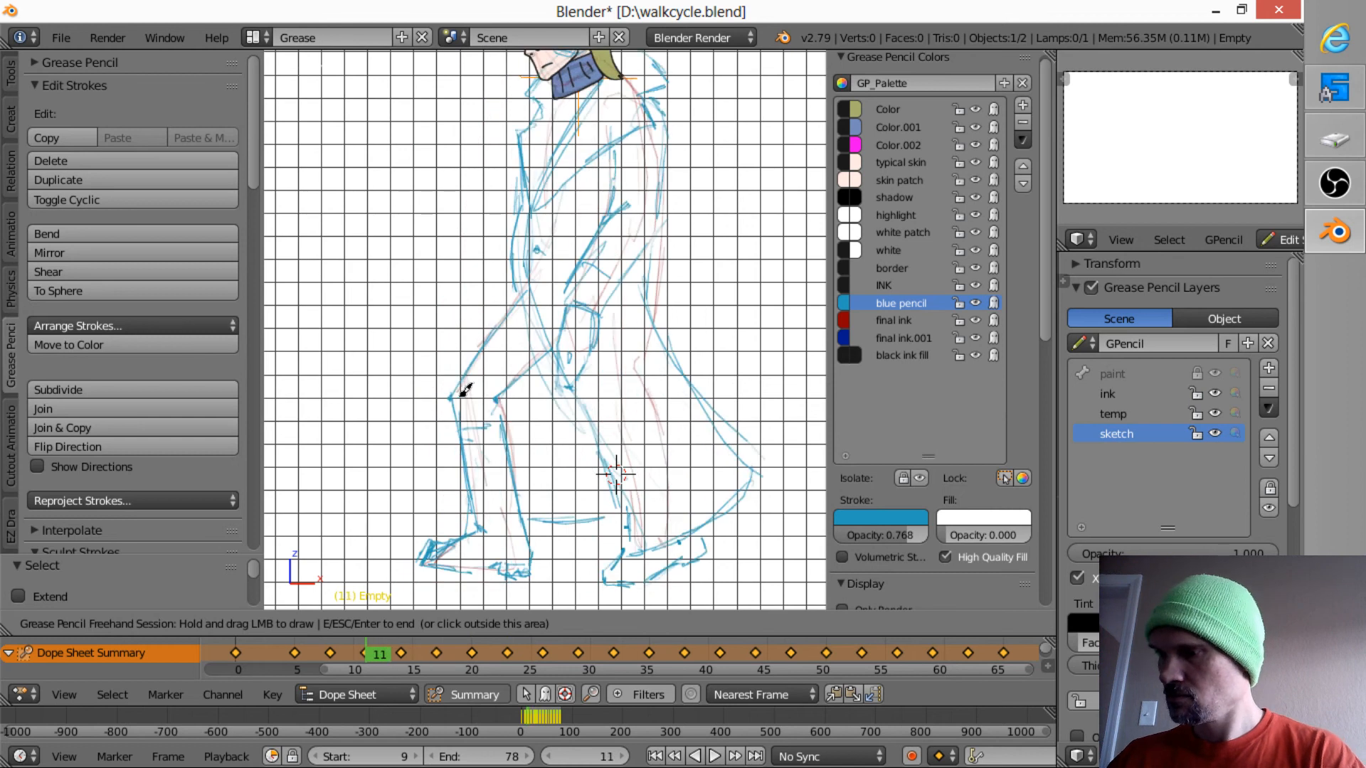
left_click_drag(524, 290, 453, 392)
key("Up")
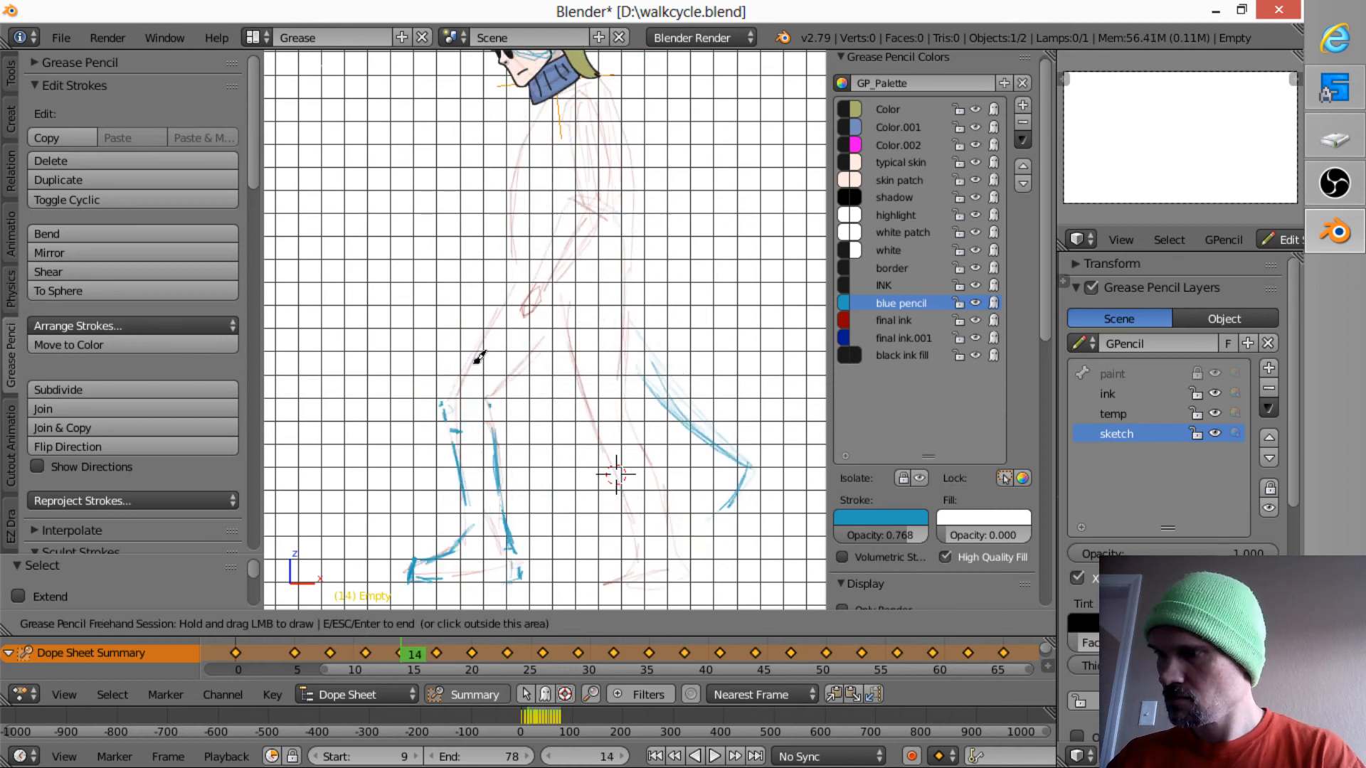
left_click_drag(449, 397, 505, 298)
key("Down")
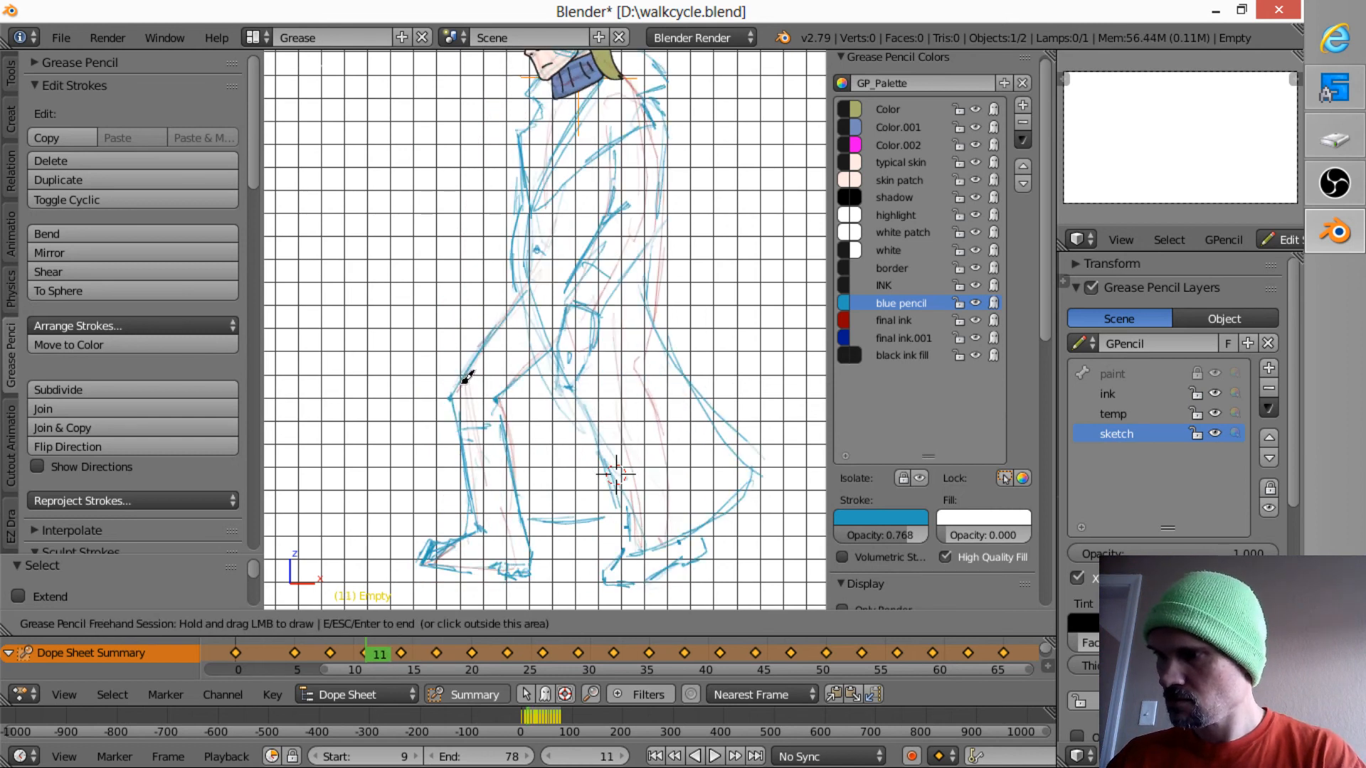
- Continue the front thigh edge down to the knee mark on the frames after 14, through frame 20
key("Up")
key("Up")
mouse_move(418, 400)
left_mouse_down()
mouse_move(472, 300)
mouse_move(399, 399)
left_mouse_up()
key("Up")
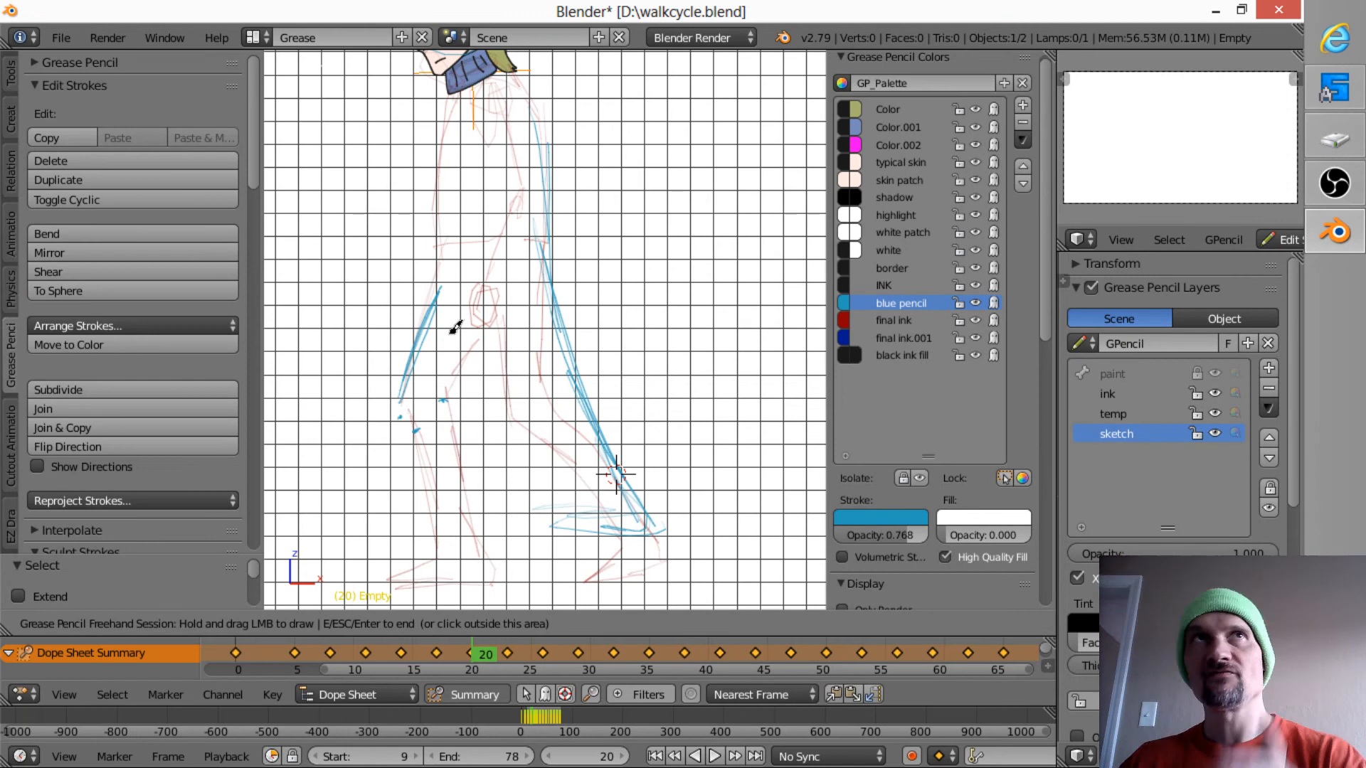
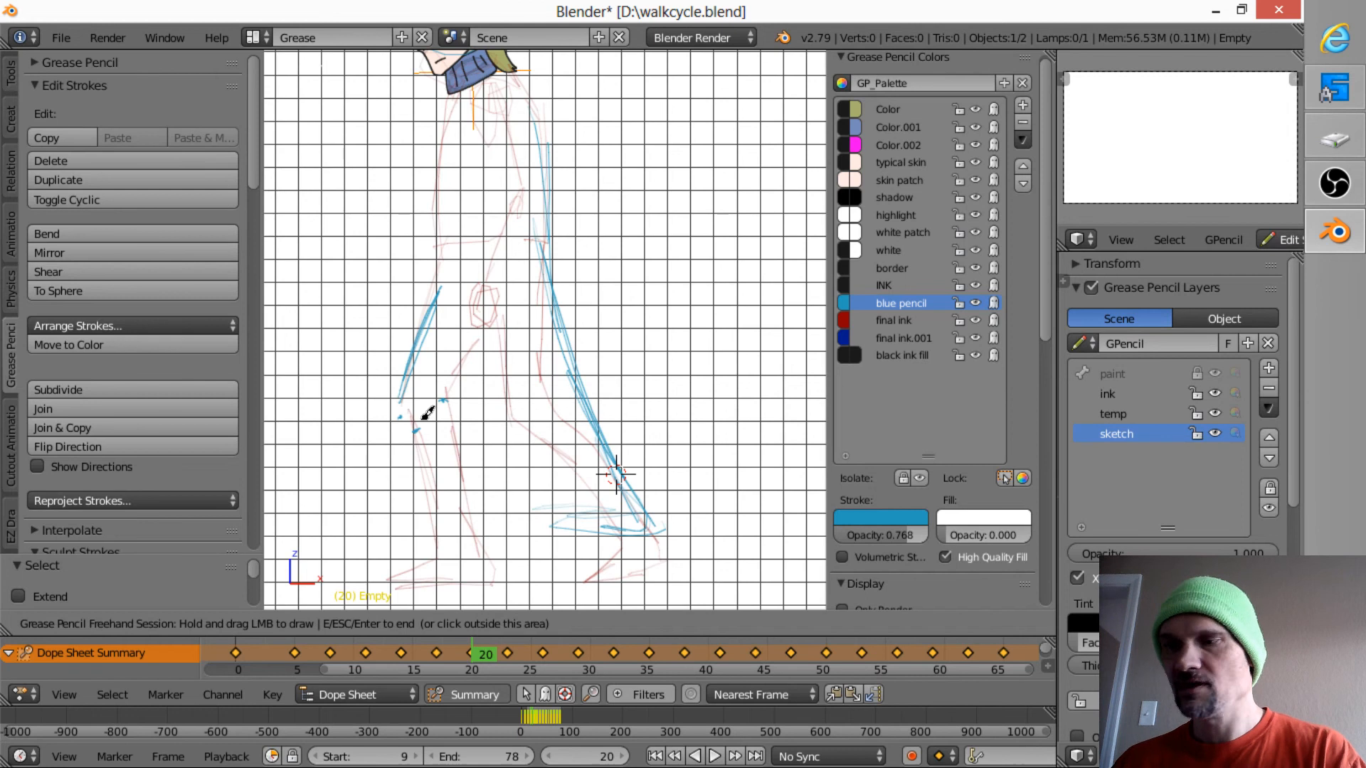
- Compare frame 23 with frames 14 to 20 and mark the forward knee on frame 23 in blue pencil
key("Down")
key("Down")
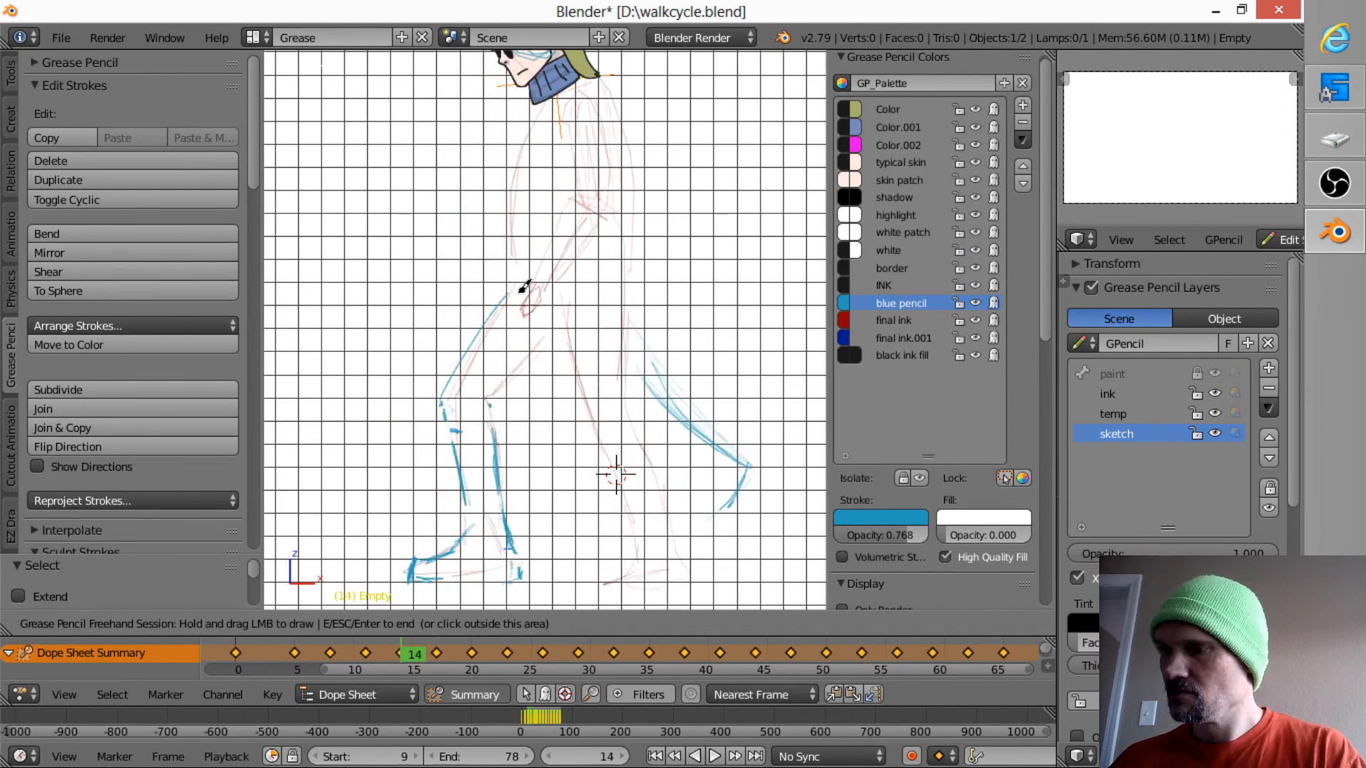
key("Up")
key("Up")
key("Up")
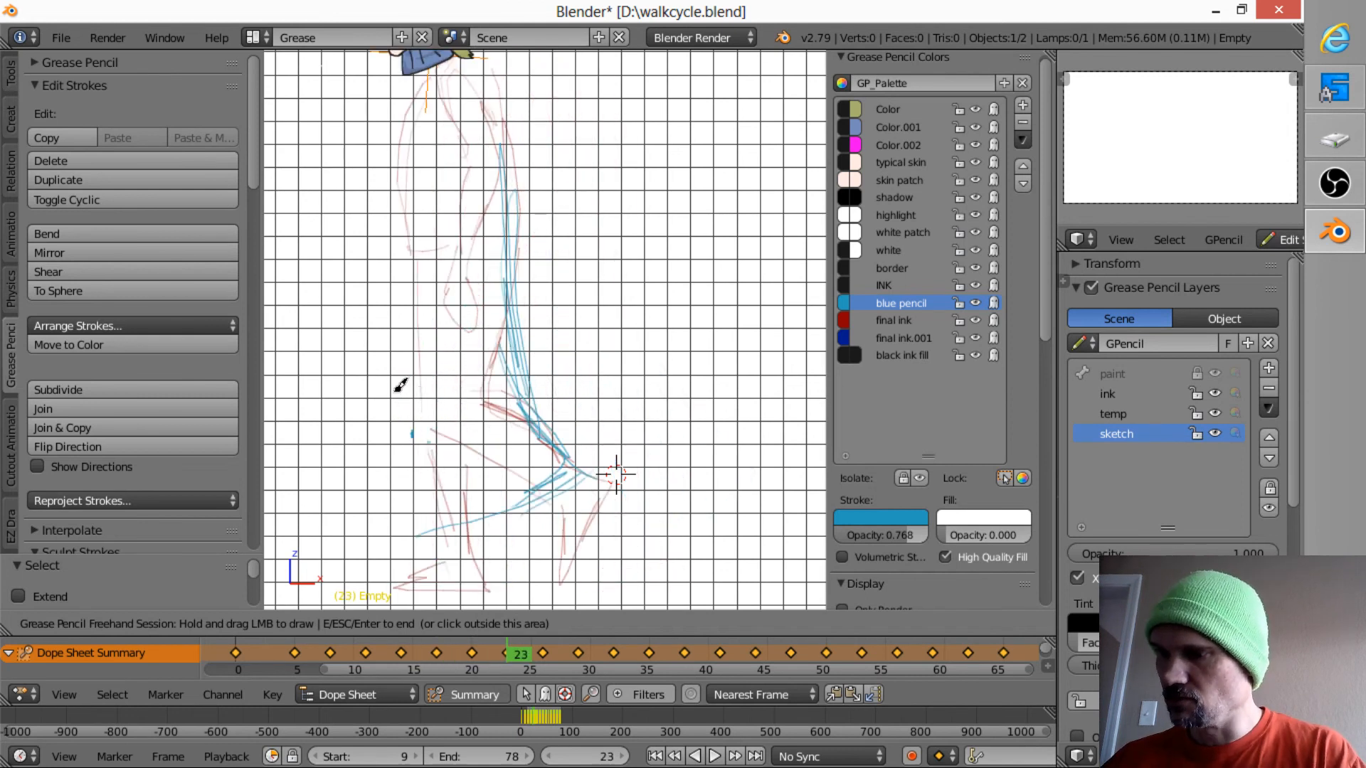
key("Down")
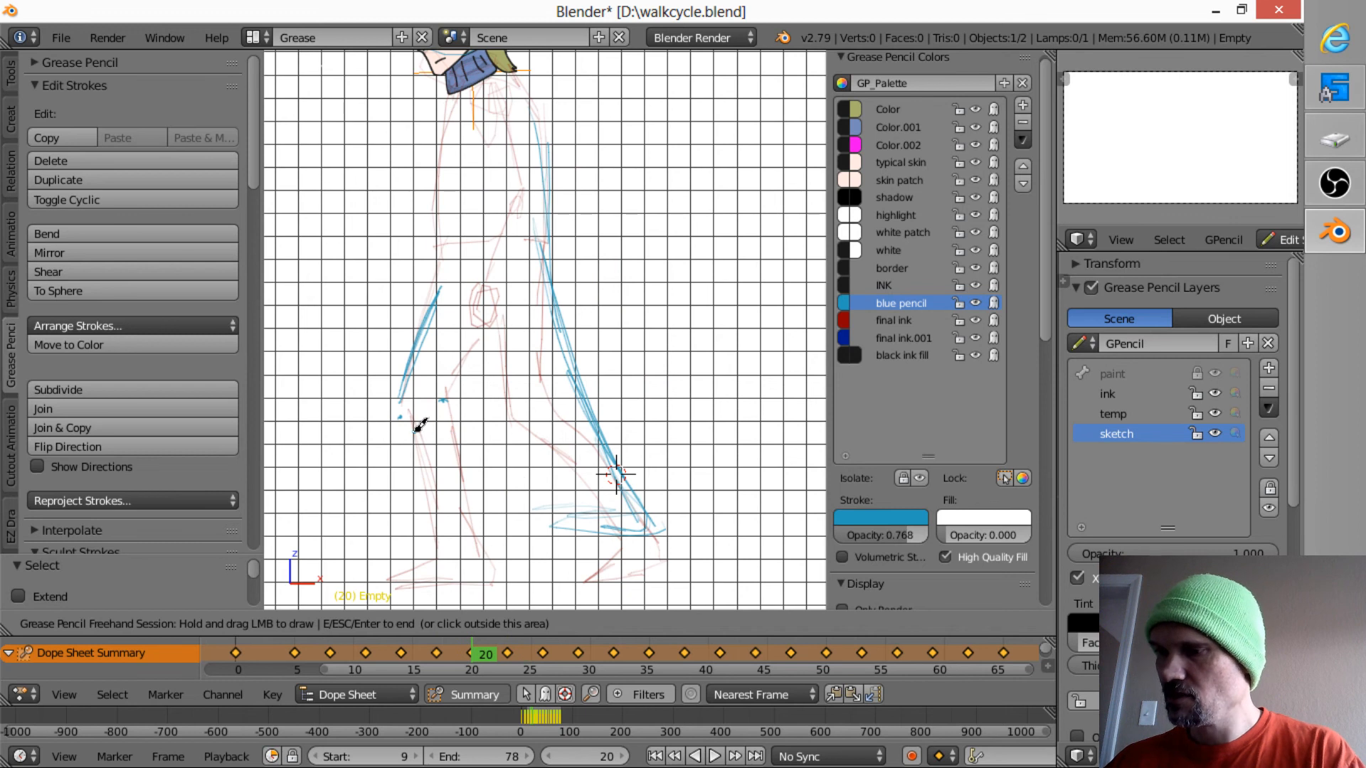
key("Up")
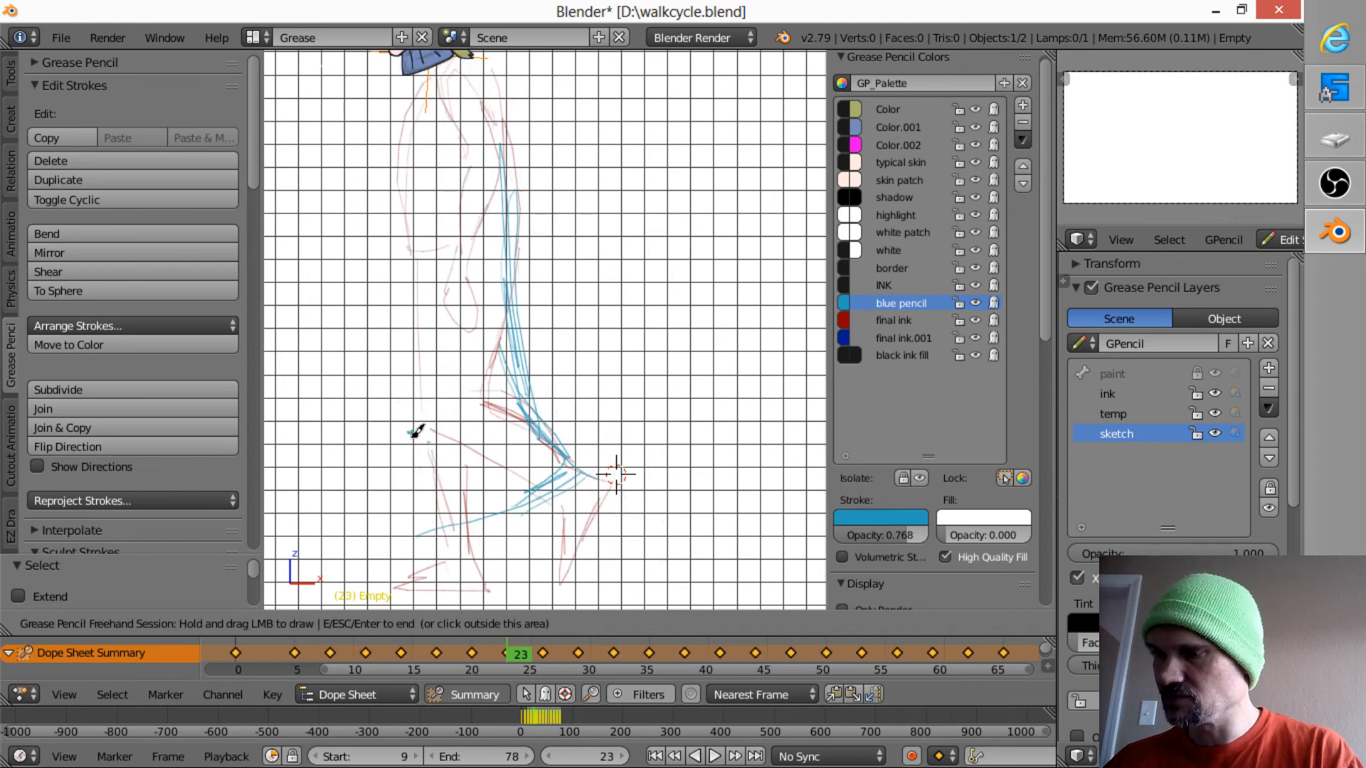
key("Down")
key("Up")
key("Down")
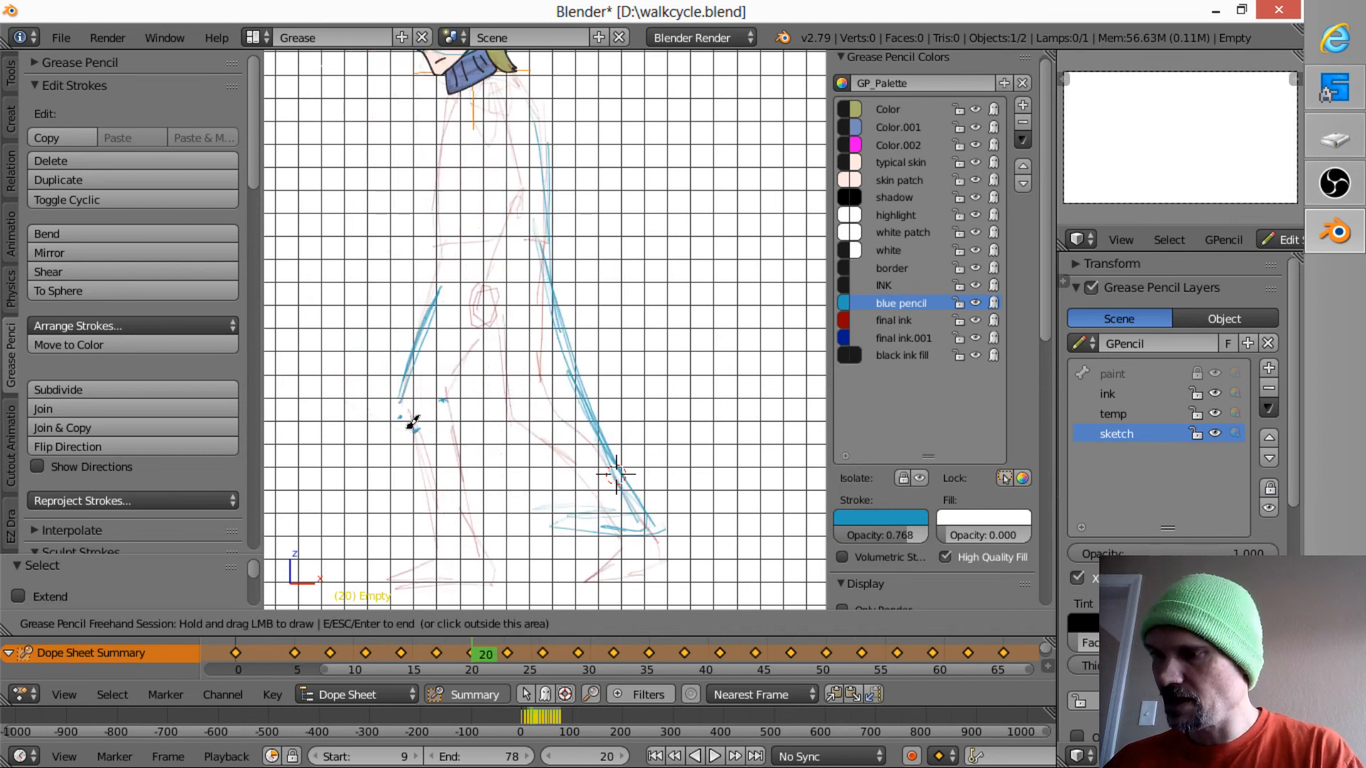
key("Up")
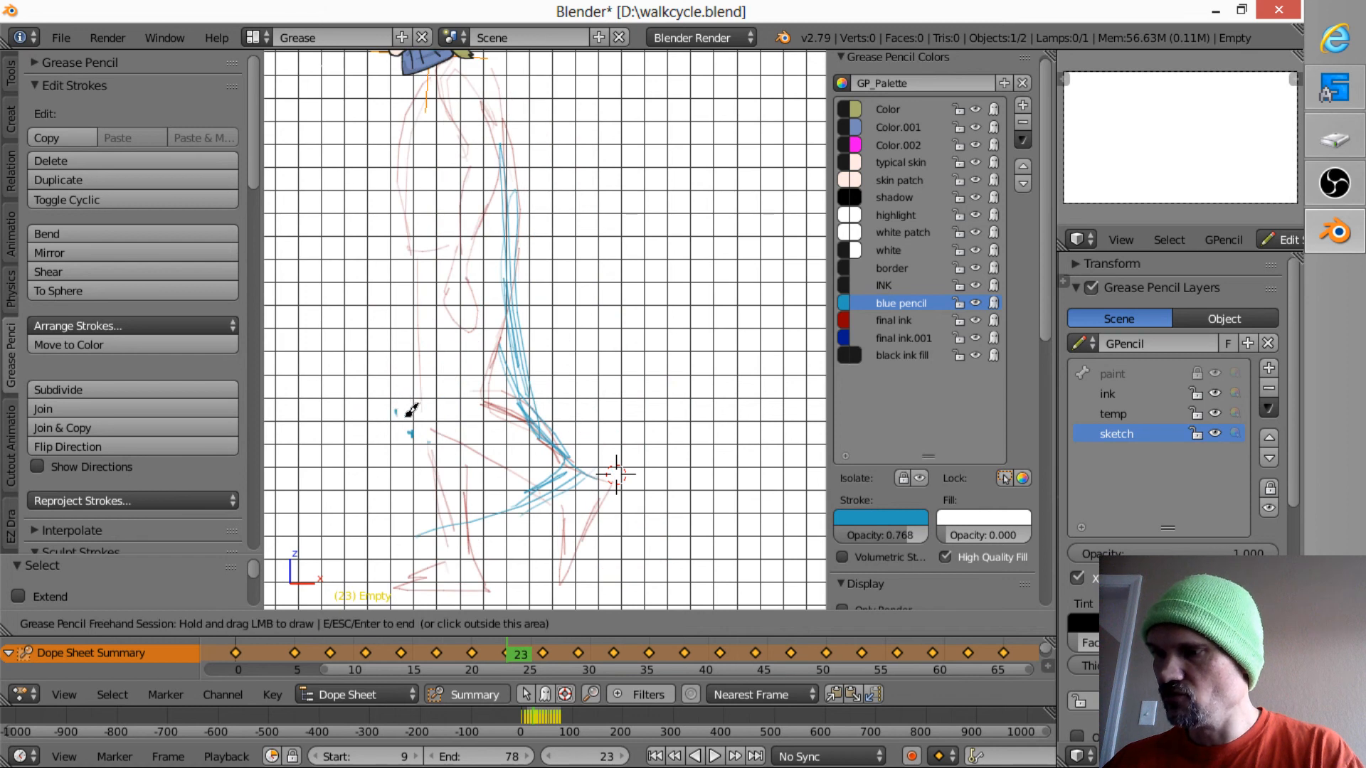
key("Down")
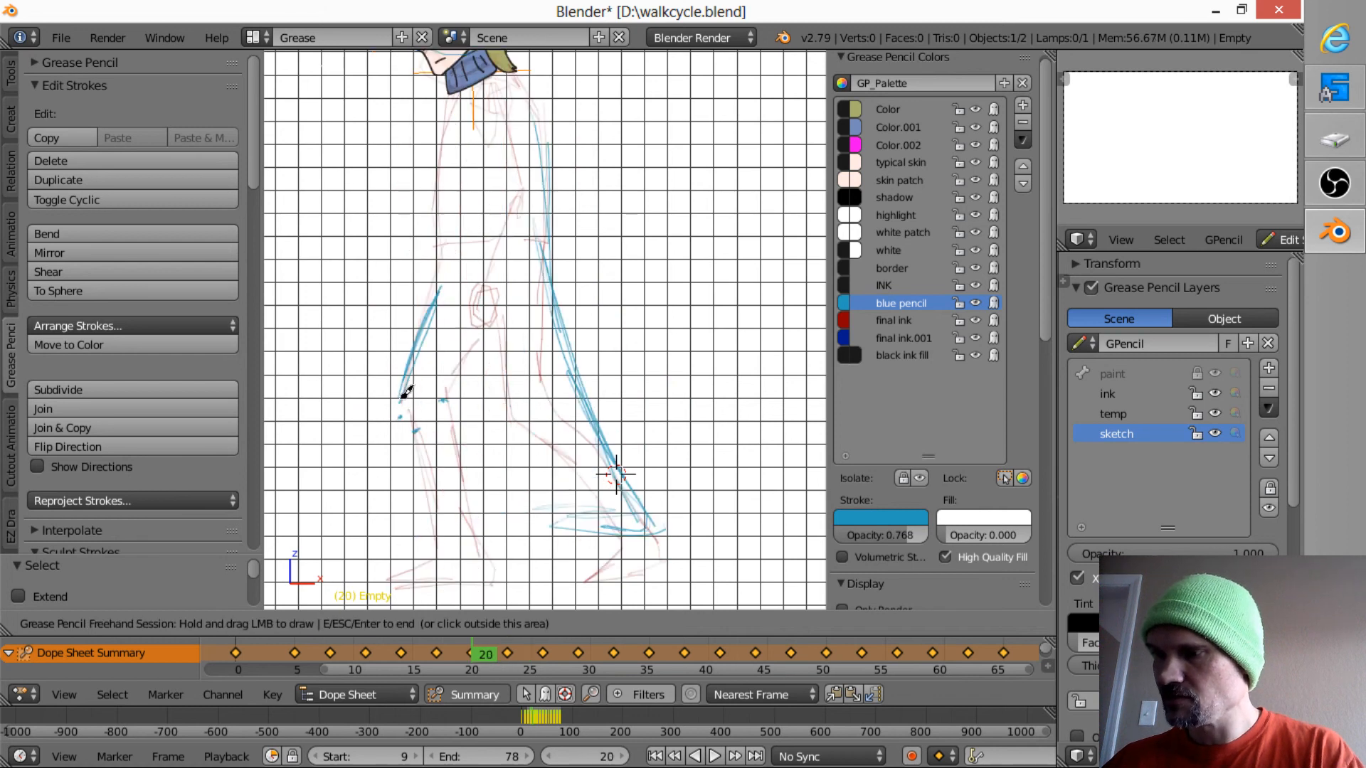
- Sketch the front edge of the forward thigh on frame 23, from the knee mark up toward the hip
key("Up")
left_click_drag(396, 393, 420, 270)
key("Up")
- Step back and forth through the frames around 17, up to frame 26, to examine how the forward leg moves
key("Up")
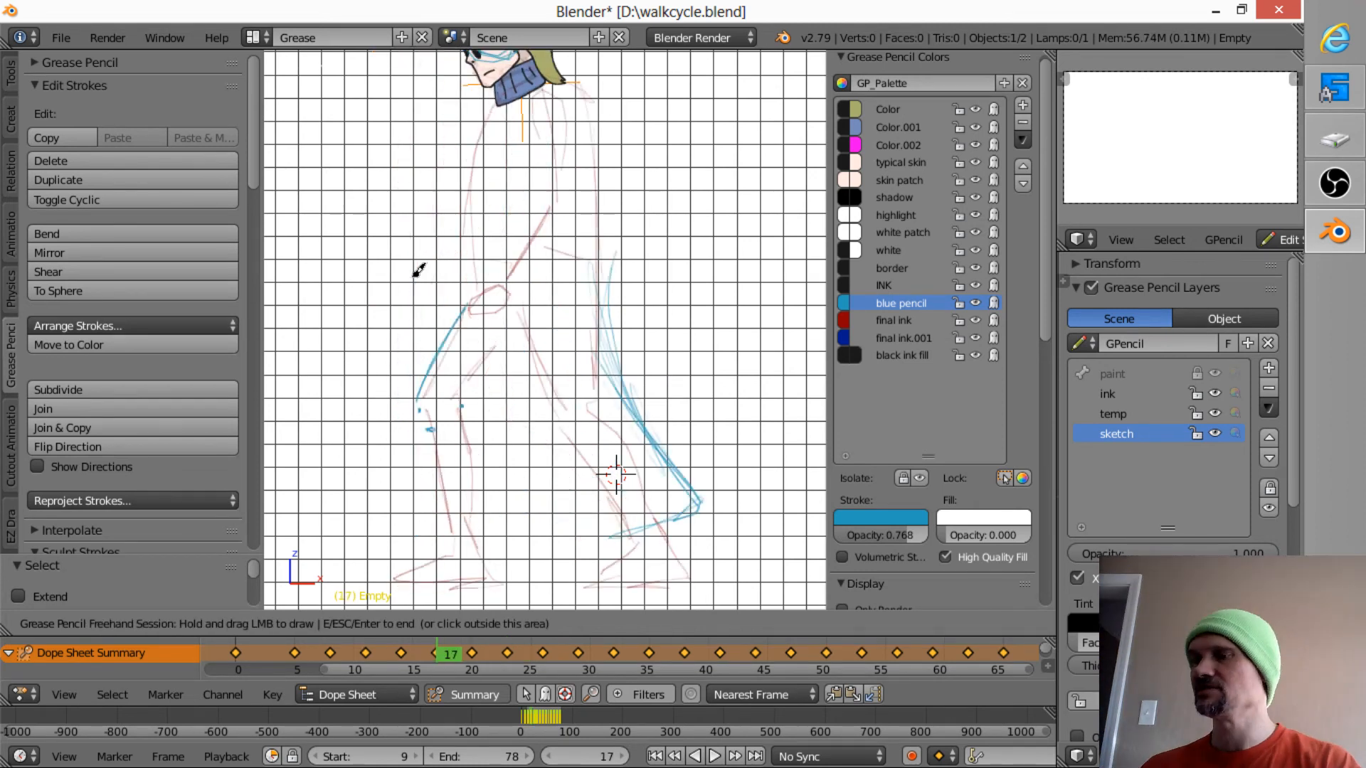
key("Down")
key("Down")
key("Up")
key("Up")
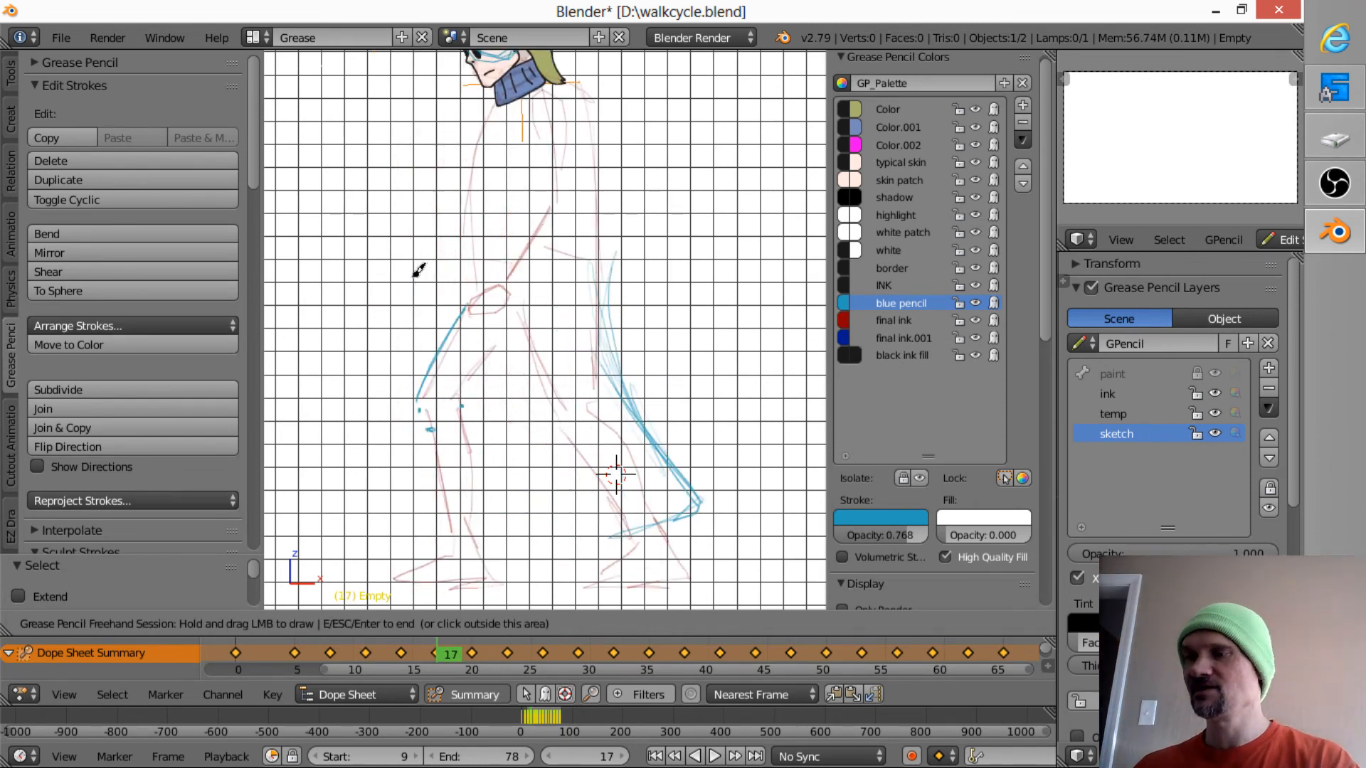
key("Down")
key("Down")
key("Up")
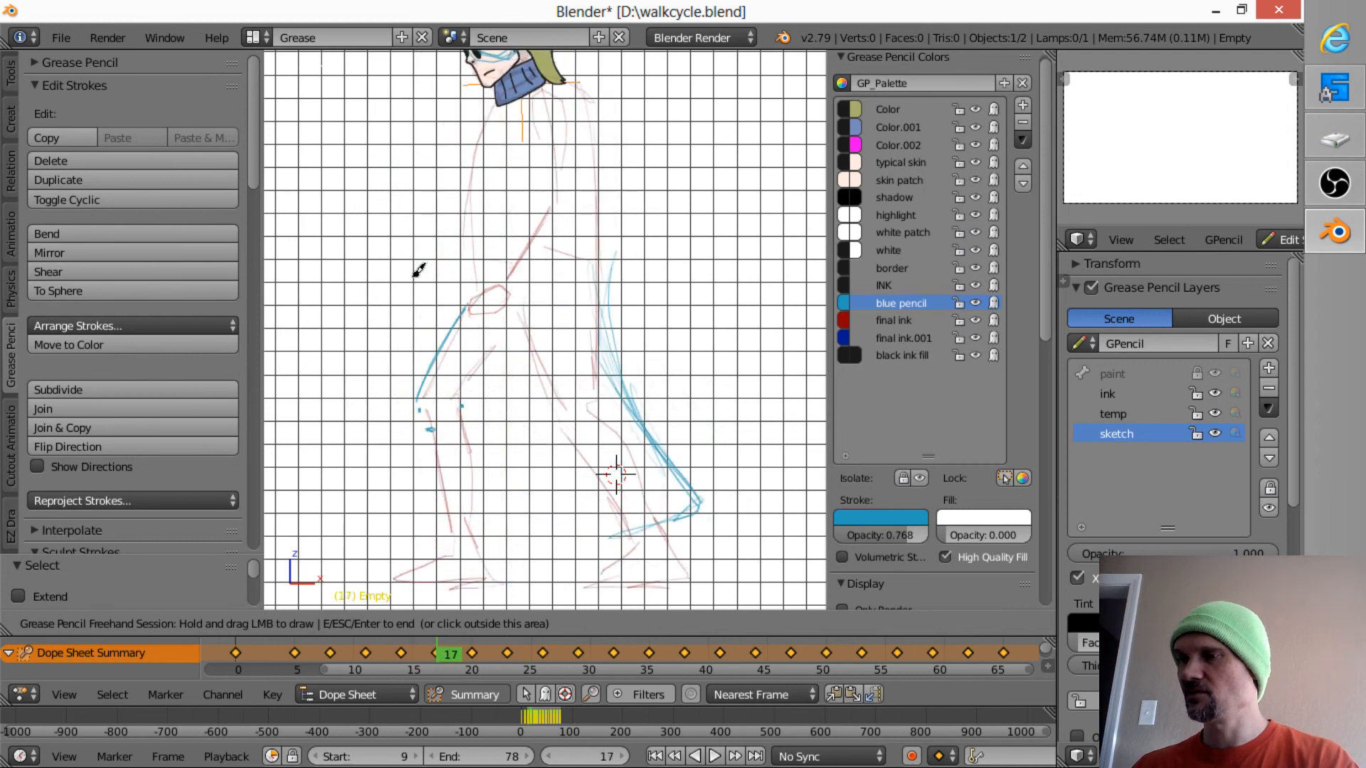
key("Down")
key("Down")
key("Down")
key("Down")
key("Up")
key("Up")
key("Up")
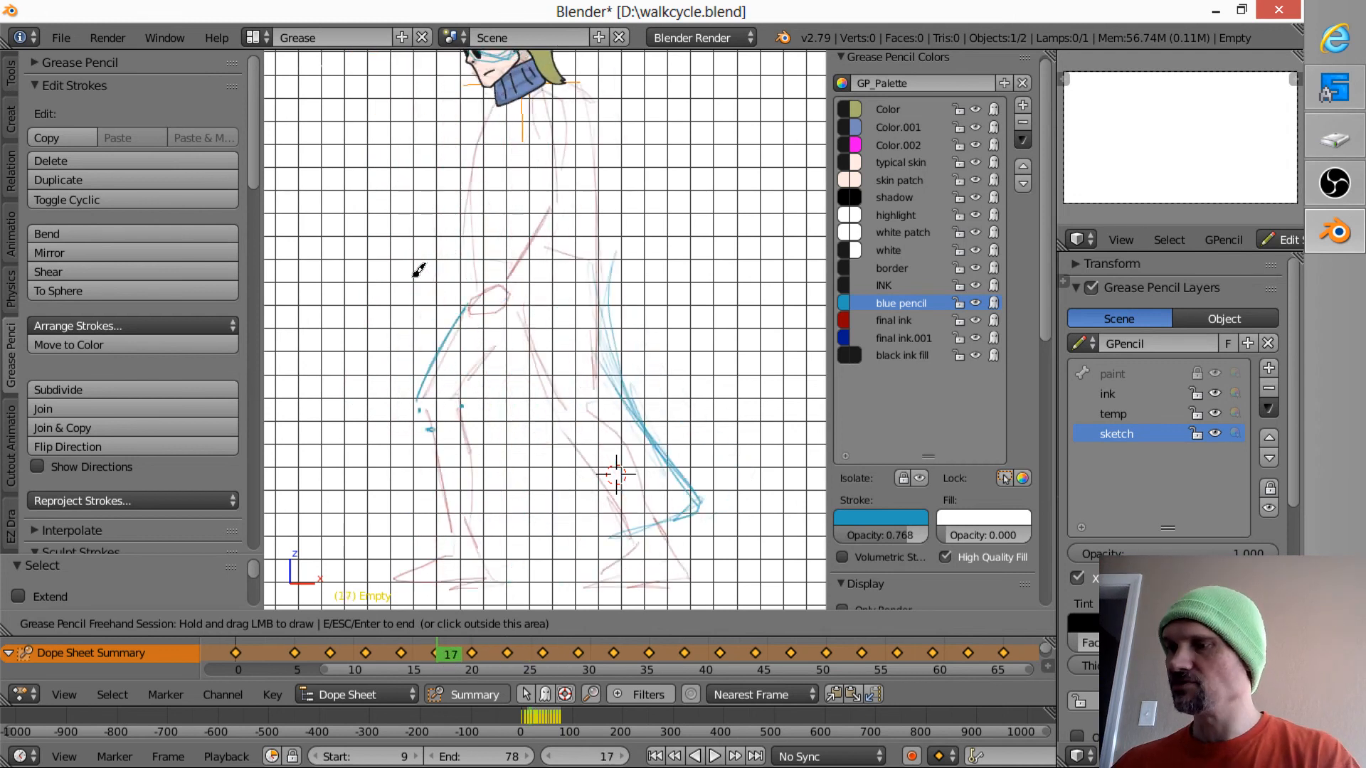
key("Up")
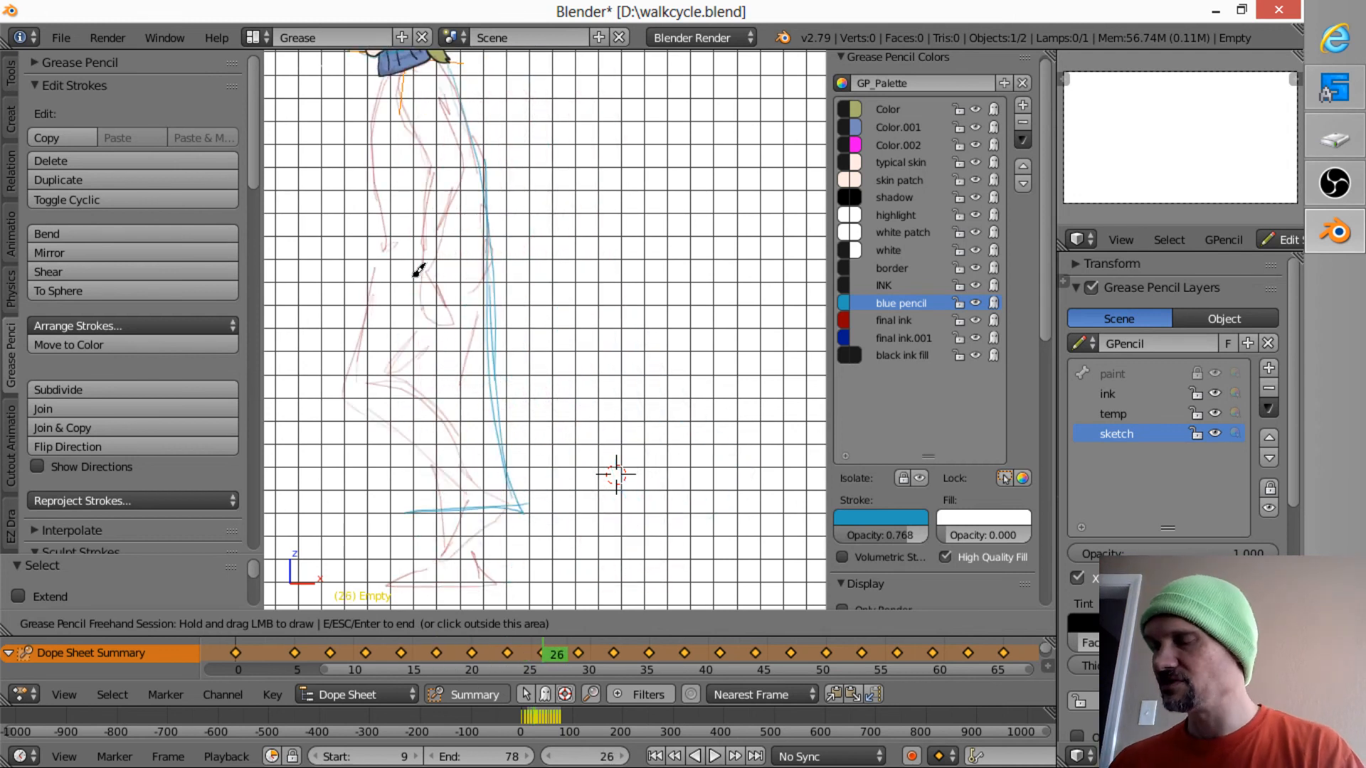
- Using frame 11 as reference, sketch the coat's front edge at the waist on frames 14 and 17
key("Down")
key("Down")
key("Down")
key("Down")
key("Down")
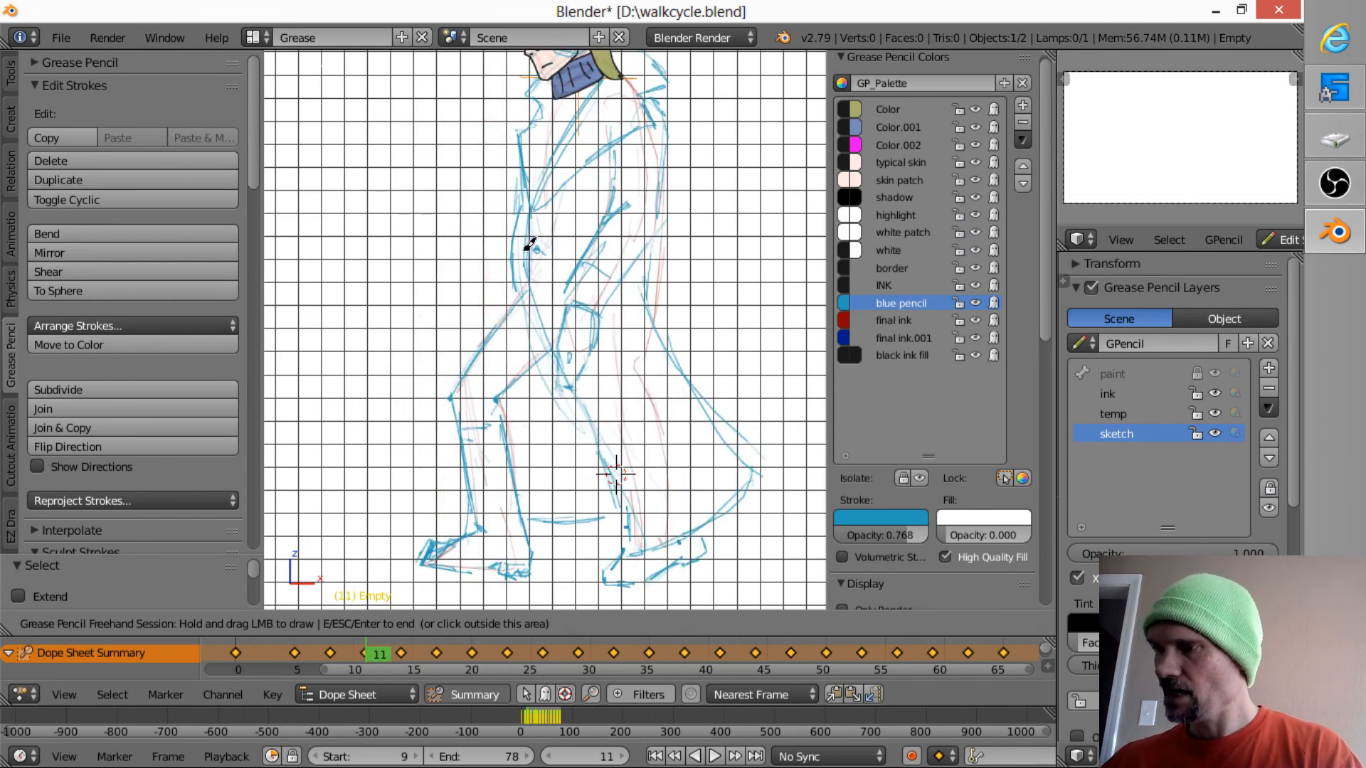
key("Up")
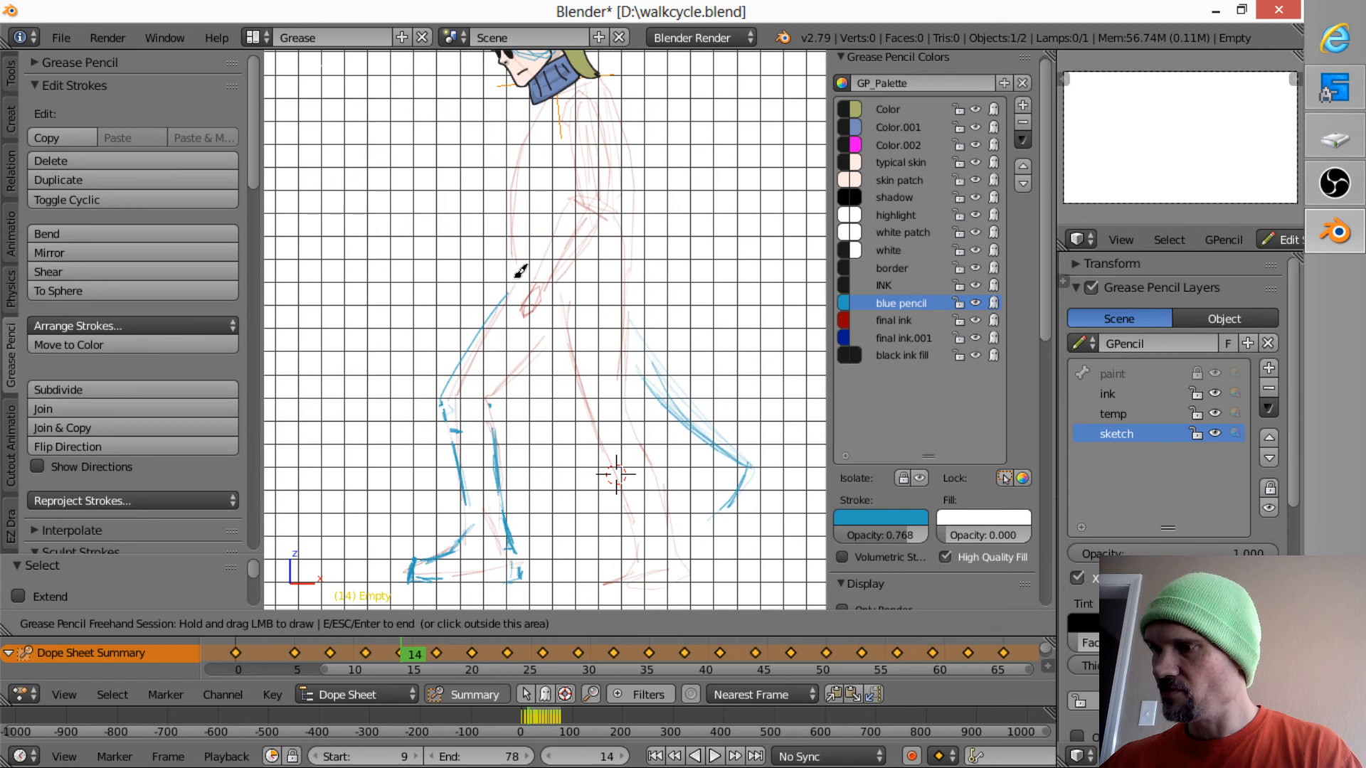
key("Down")
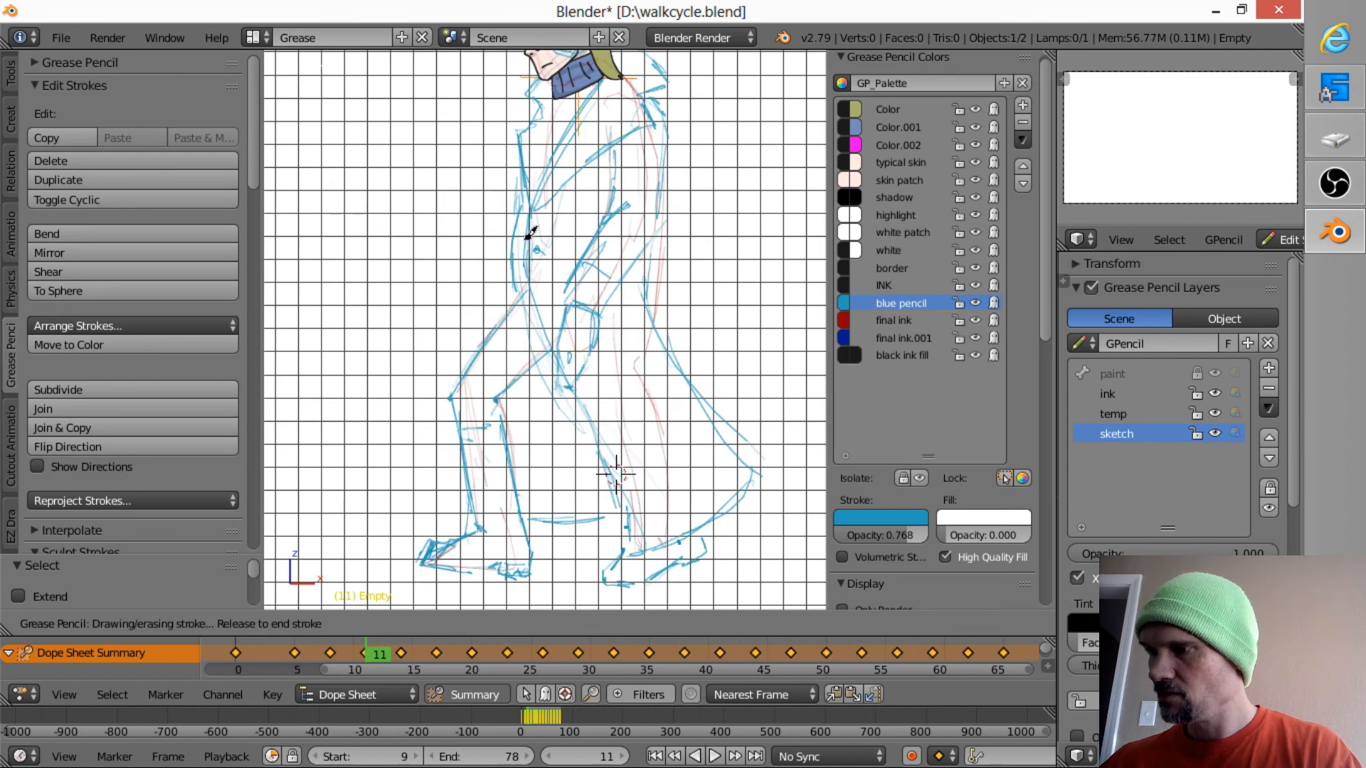
key("Up")
mouse_move(519, 206)
left_mouse_down()
mouse_move(525, 236)
mouse_move(491, 272)
mouse_move(480, 206)
mouse_move(496, 214)
left_mouse_up()
key("Up")
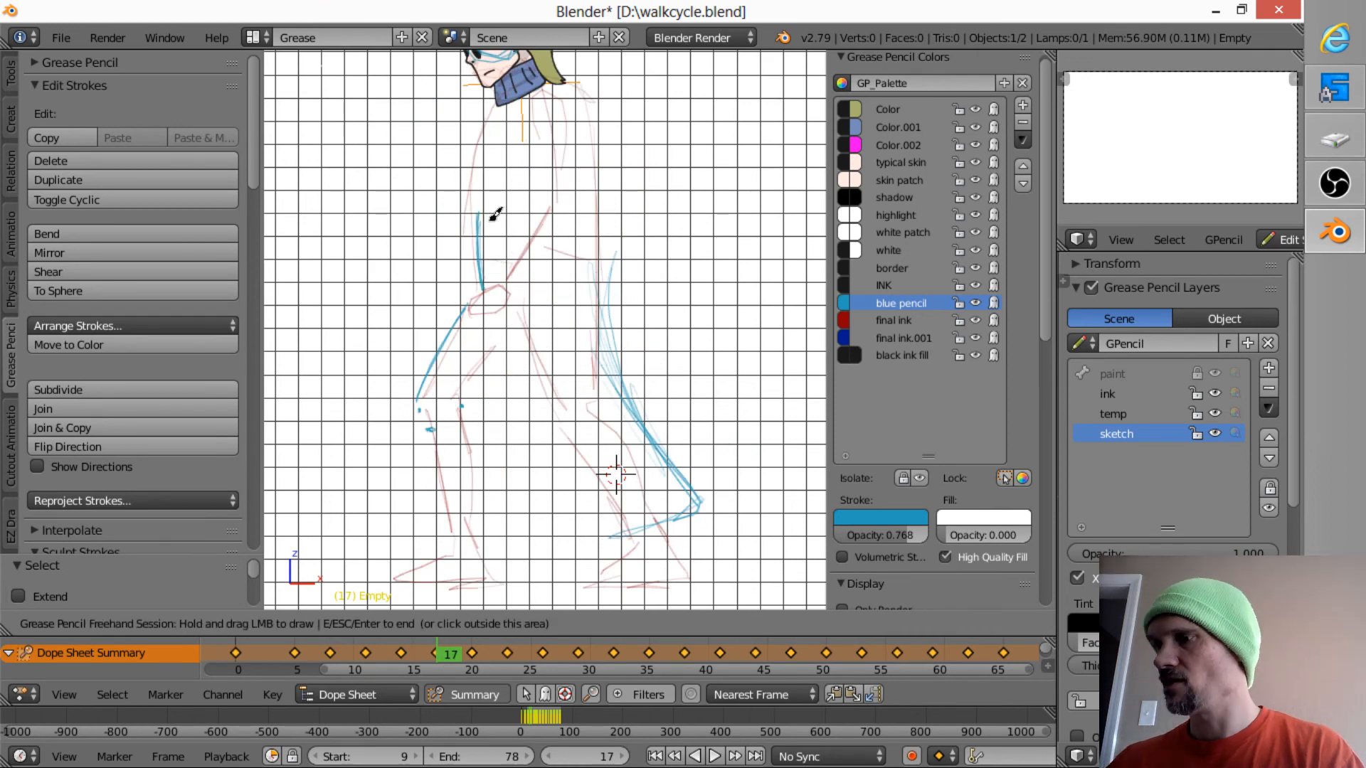
- Return to frame 11 and darken the coat's front edge from the chest down to the waist
key("Down")
key("Down")
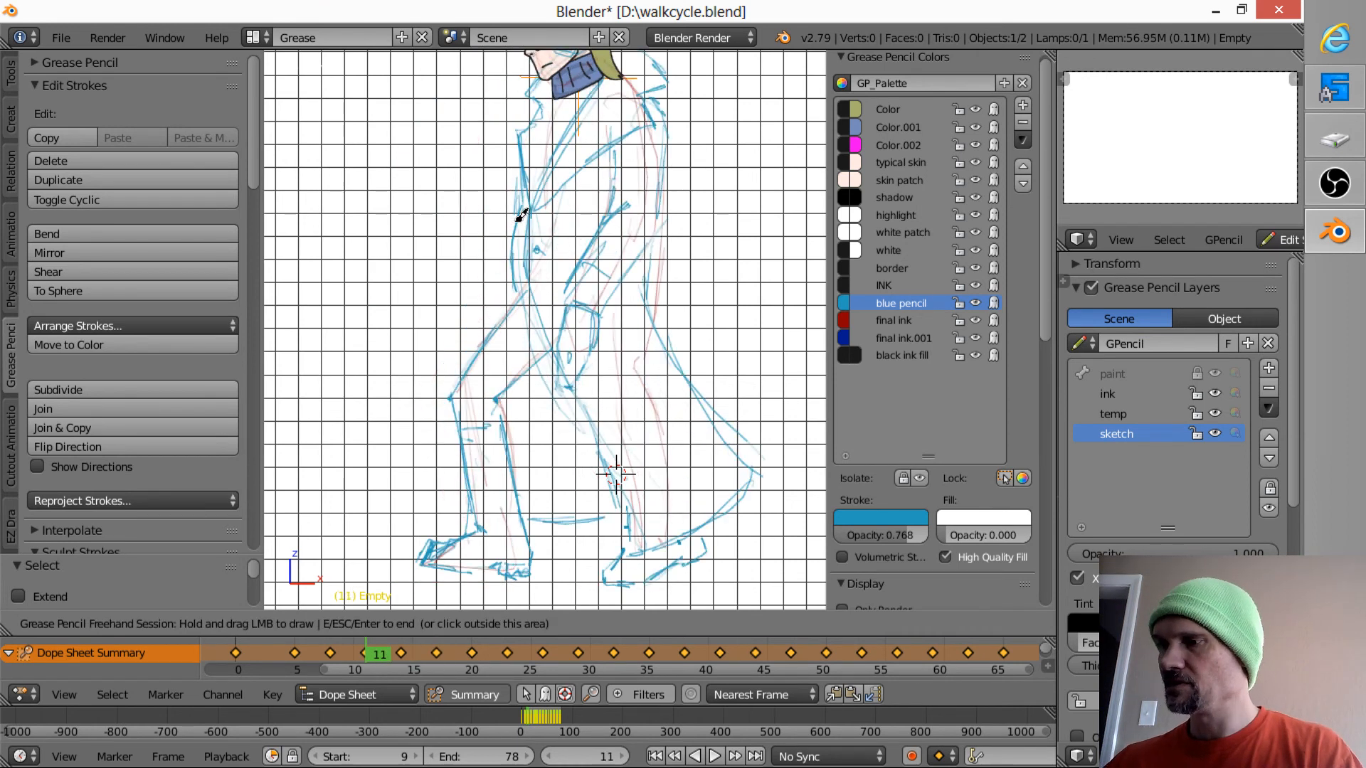
mouse_move(522, 215)
left_mouse_down()
mouse_move(522, 202)
mouse_move(515, 280)
mouse_move(526, 269)
left_mouse_up()
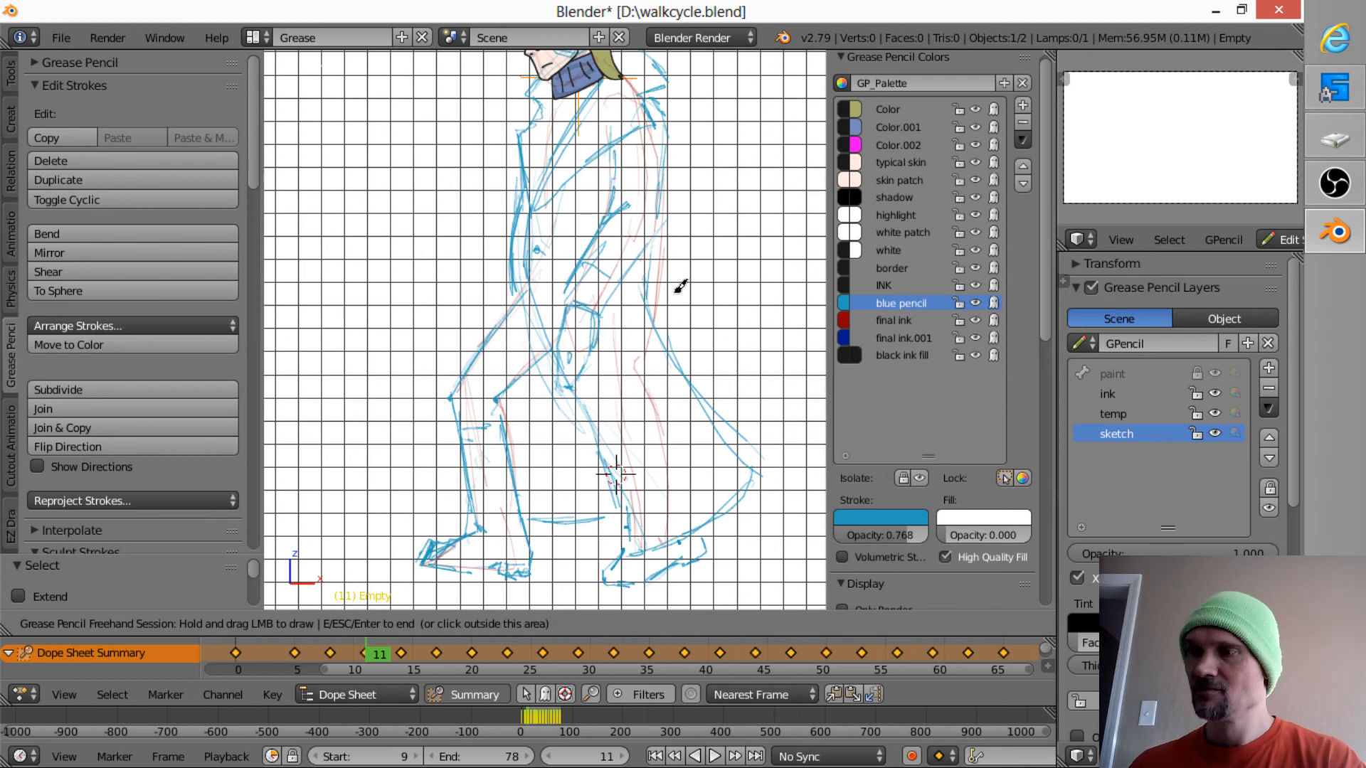
left_click(498, 318)
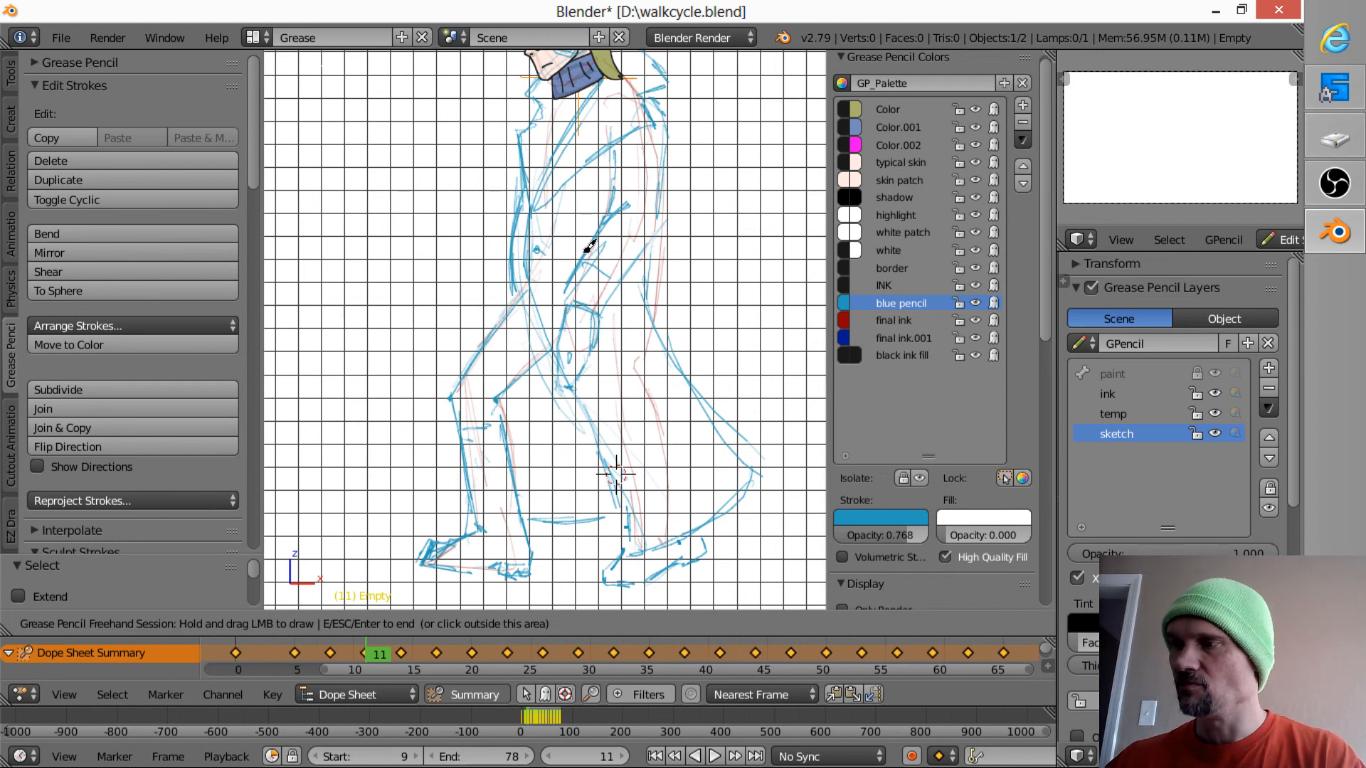
- Sketch the lapel line running down from the scarf toward the coat's front on frames 11 and 8
left_click_drag(558, 105, 544, 168)
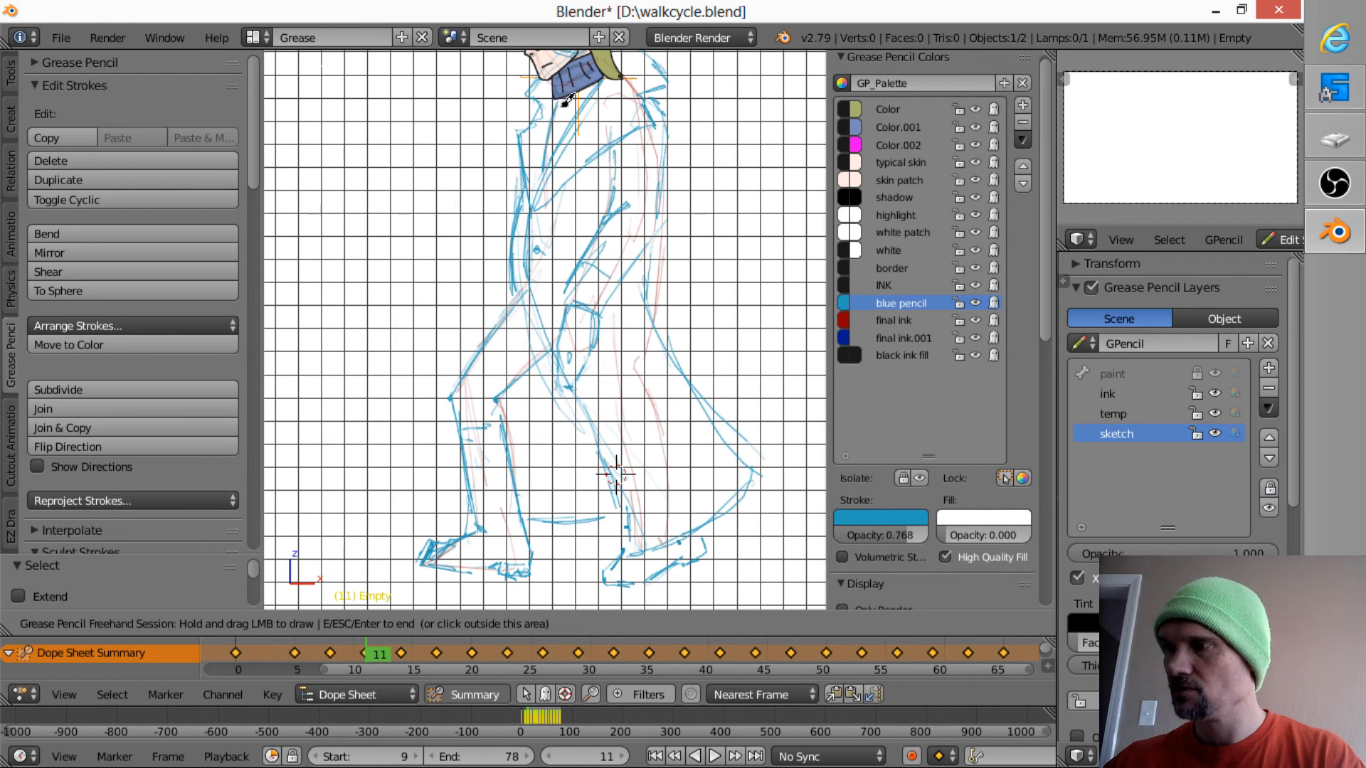
key("Up")
key("Down")
key("Down")
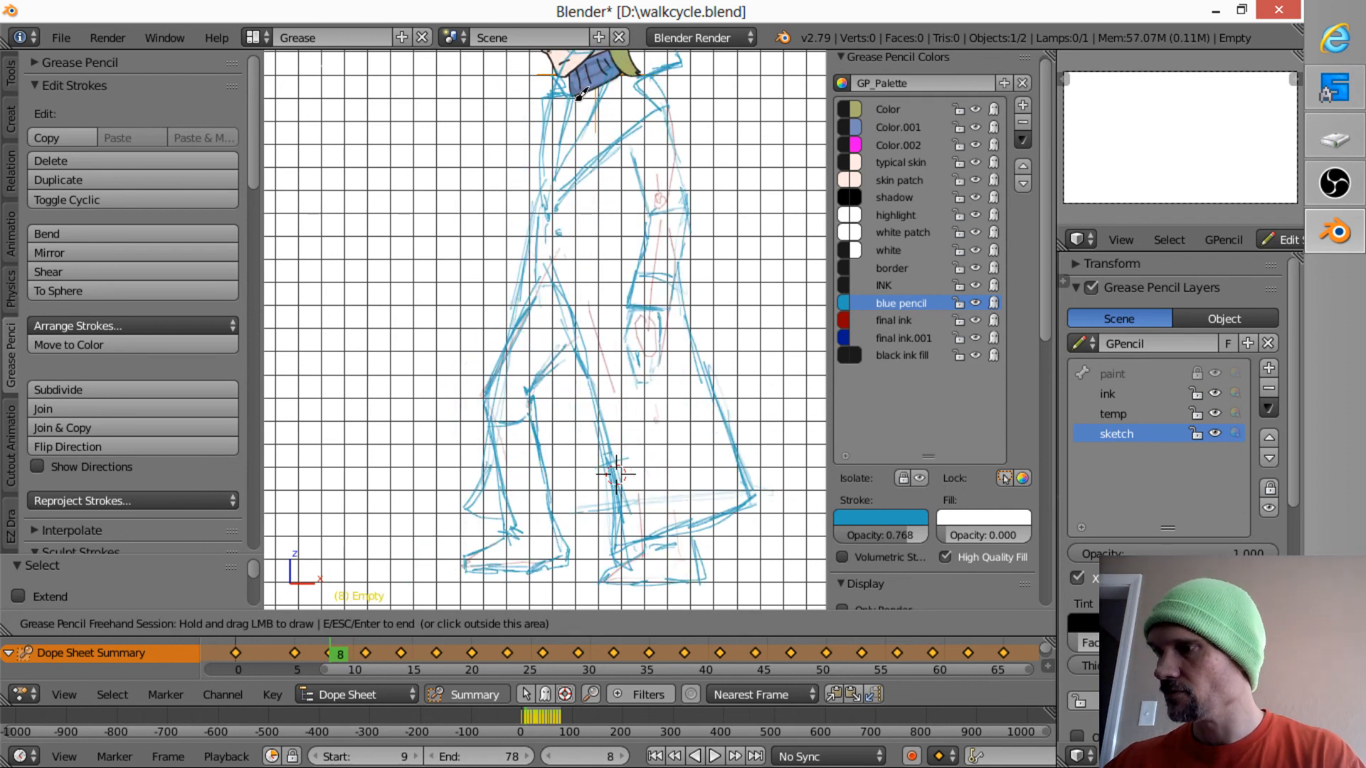
left_click_drag(576, 98, 557, 169)
key("Down")
key("Up")
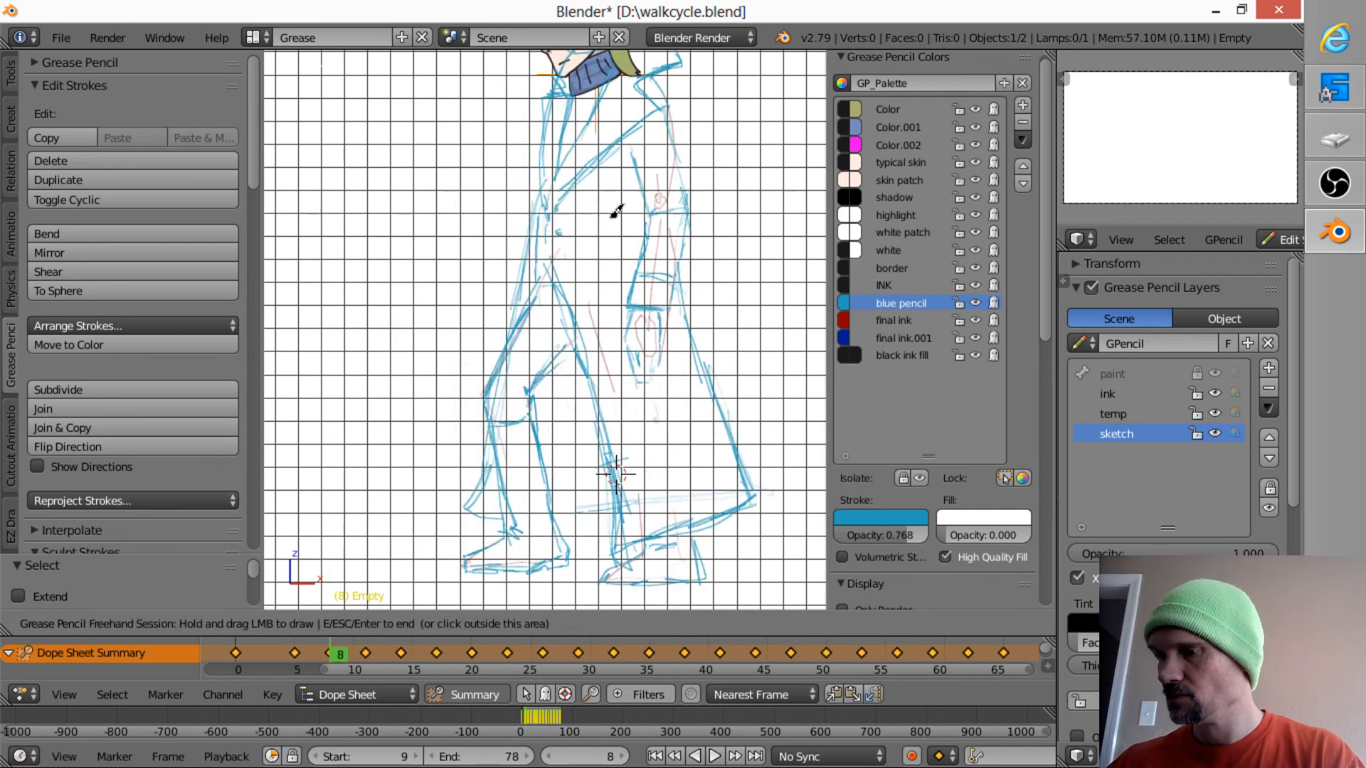
- Define the point where the lapels meet at the coat's front on frames 11 and 8, comparing the two frames
key("Up")
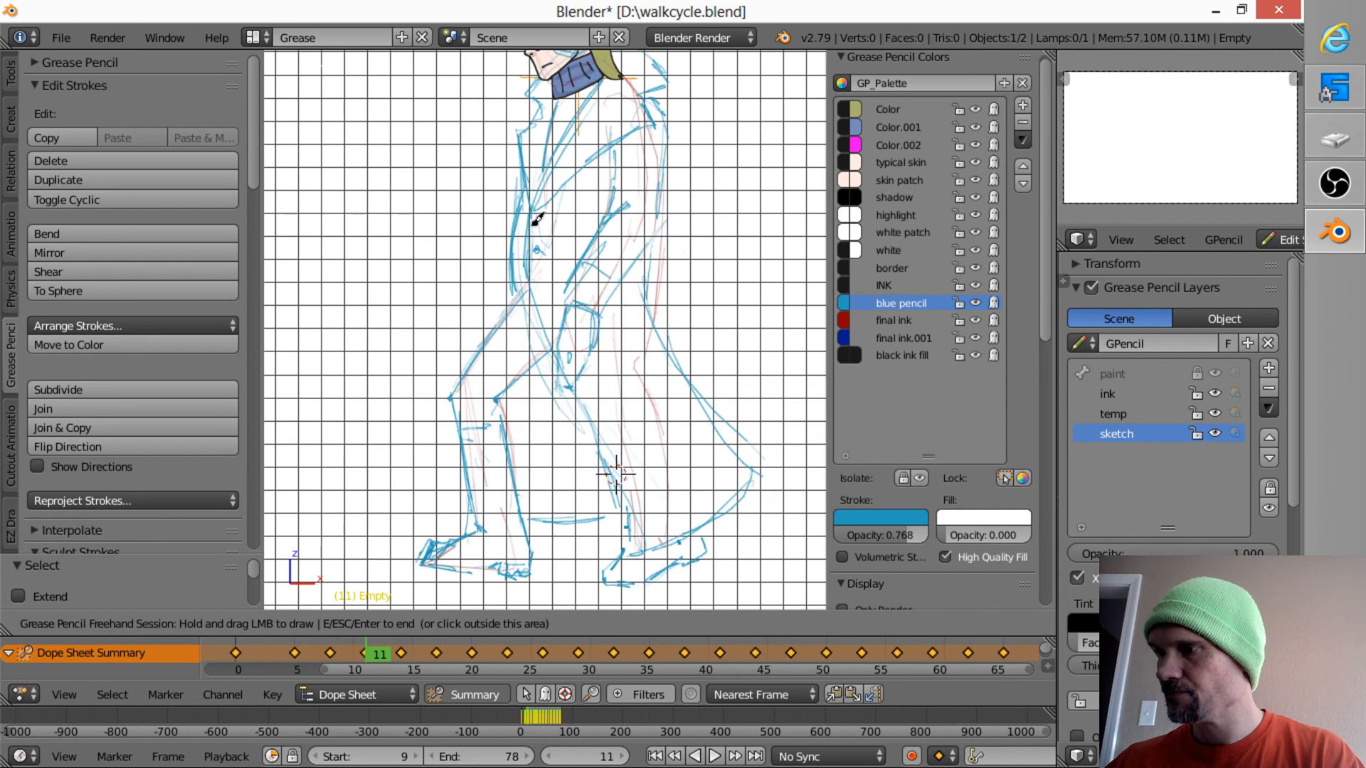
left_click_drag(552, 200, 535, 211)
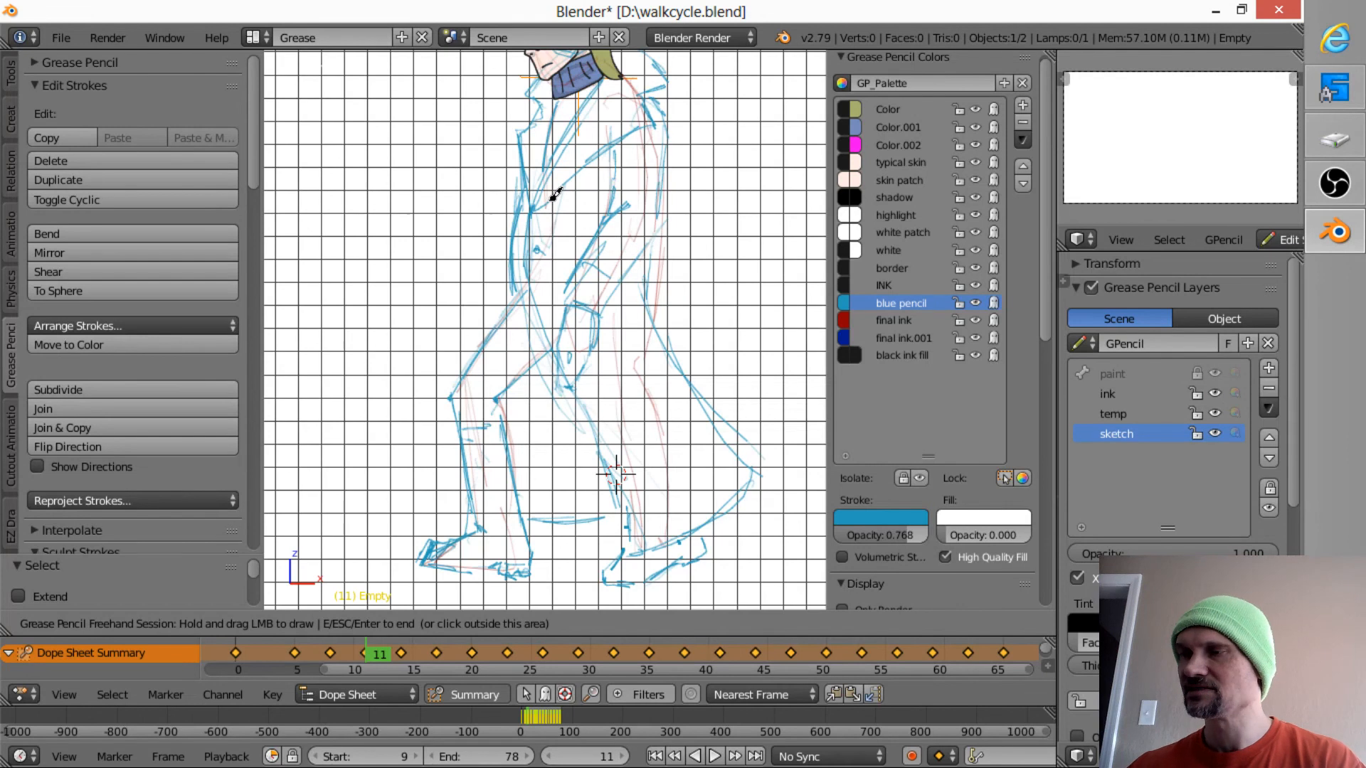
mouse_move(540, 213)
left_mouse_down()
mouse_move(530, 222)
mouse_move(548, 213)
mouse_move(568, 229)
left_mouse_up()
key("Down")
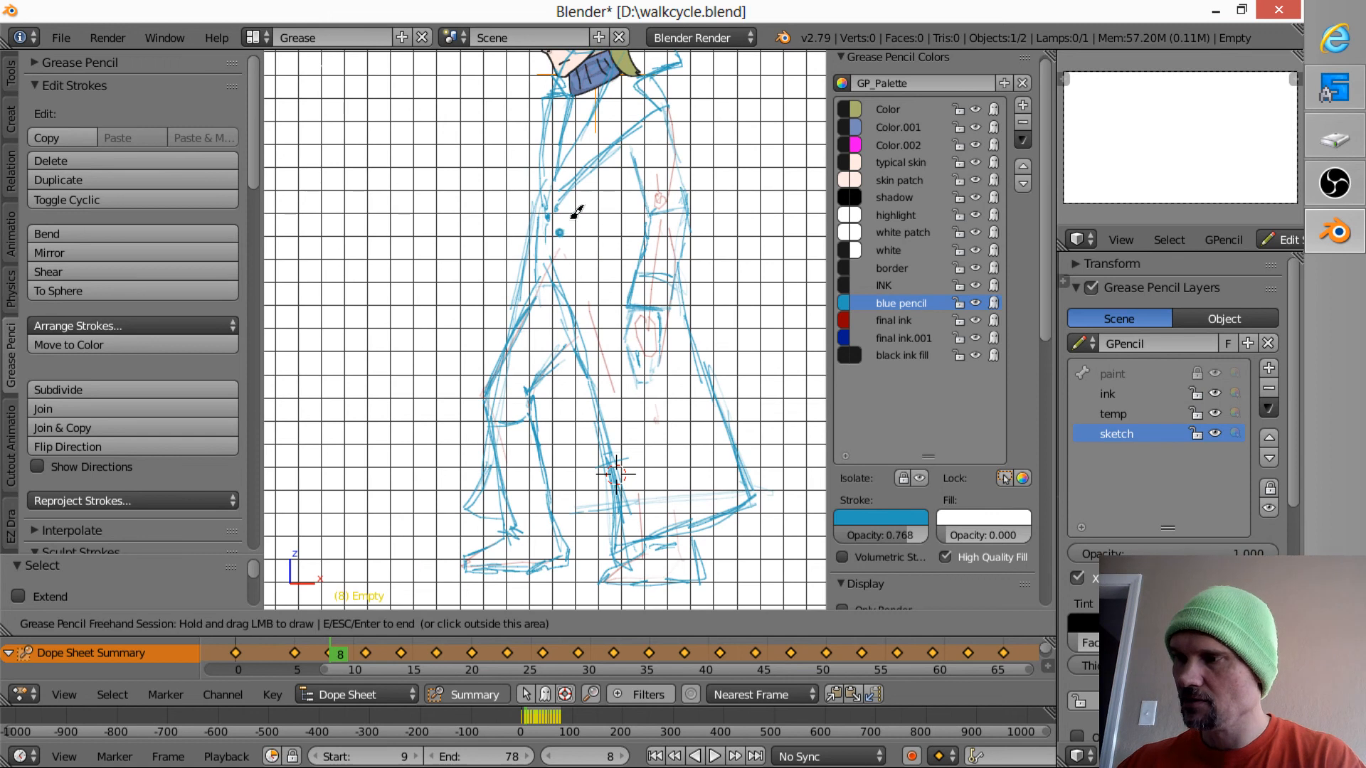
key("Up")
key("Down")
mouse_move(560, 202)
left_mouse_down()
mouse_move(562, 171)
mouse_move(548, 217)
left_mouse_up()
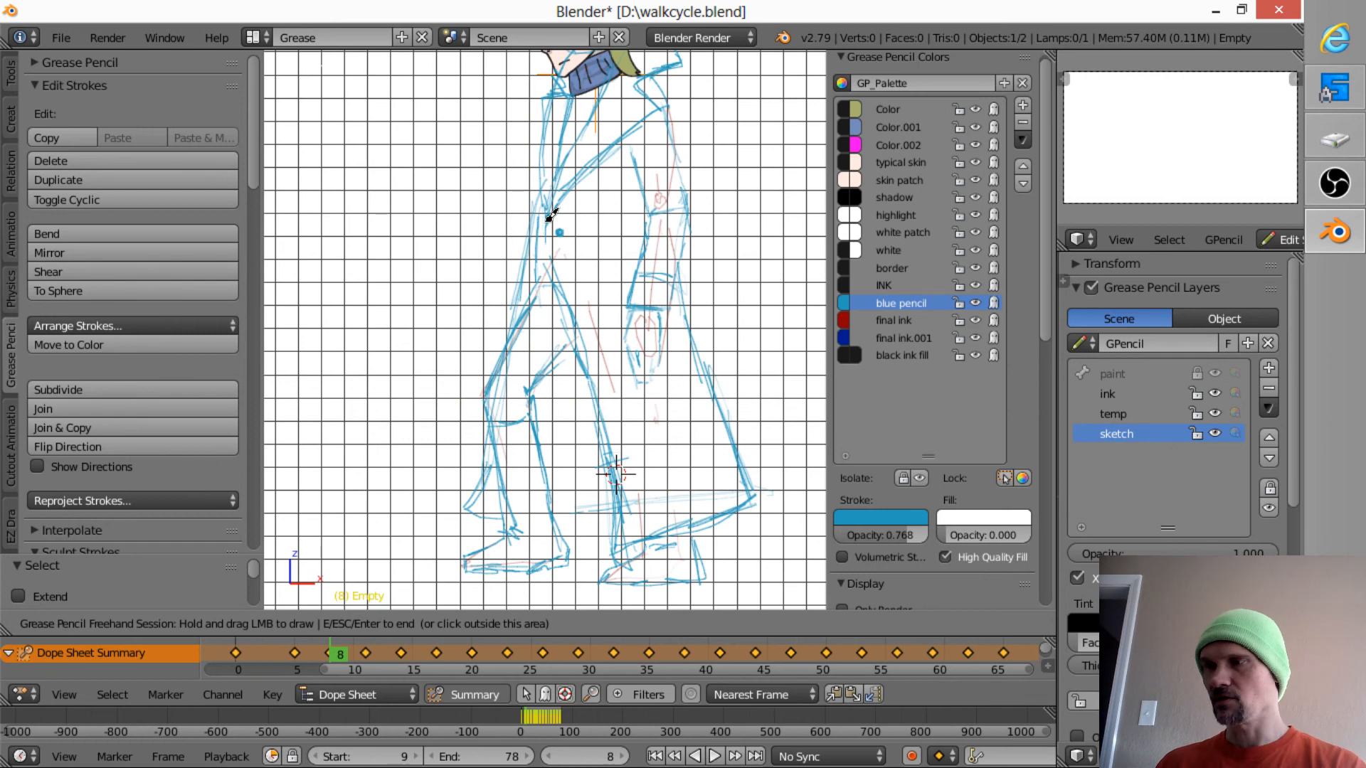
mouse_move(553, 207)
left_mouse_down()
mouse_move(565, 205)
mouse_move(512, 206)
left_mouse_up()
- Mark the lapel meeting point on the coat's front edge in frame 14 and compare it with frames 8 and 11
key("Up")
key("Up")
key("Up")
key("Down")
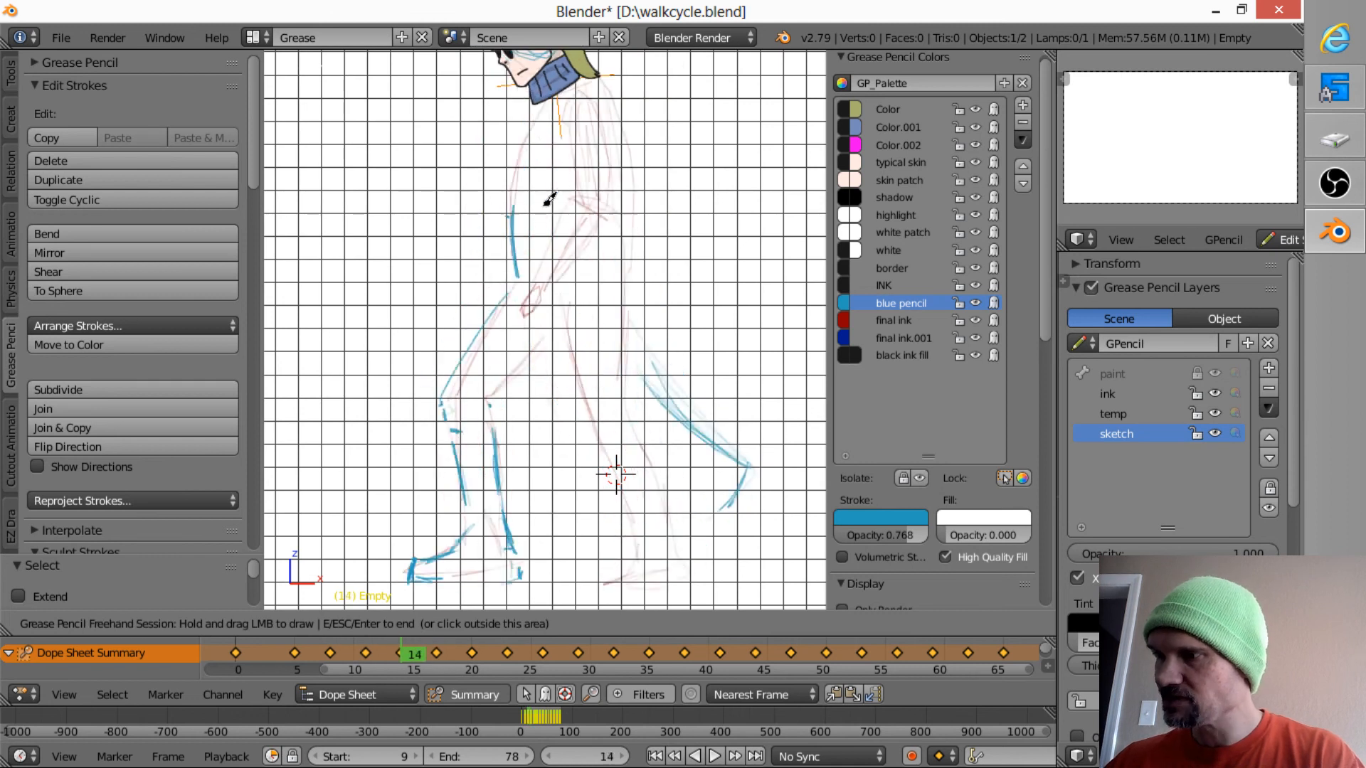
key("Down")
key("Down")
key("Down")
key("Up")
key("Up")
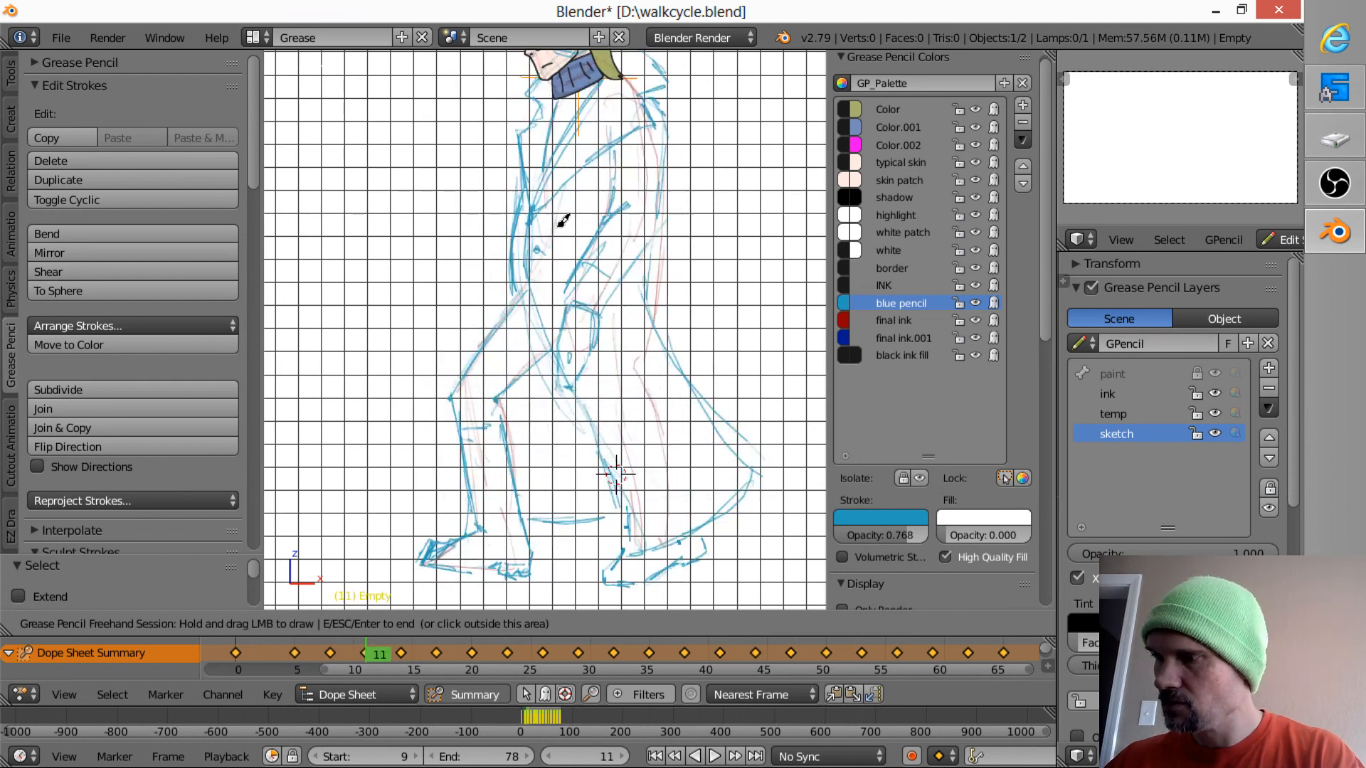
key("Up")
left_click_drag(512, 220, 502, 224)
key("Up")
key("Down")
key("Down")
key("Down")
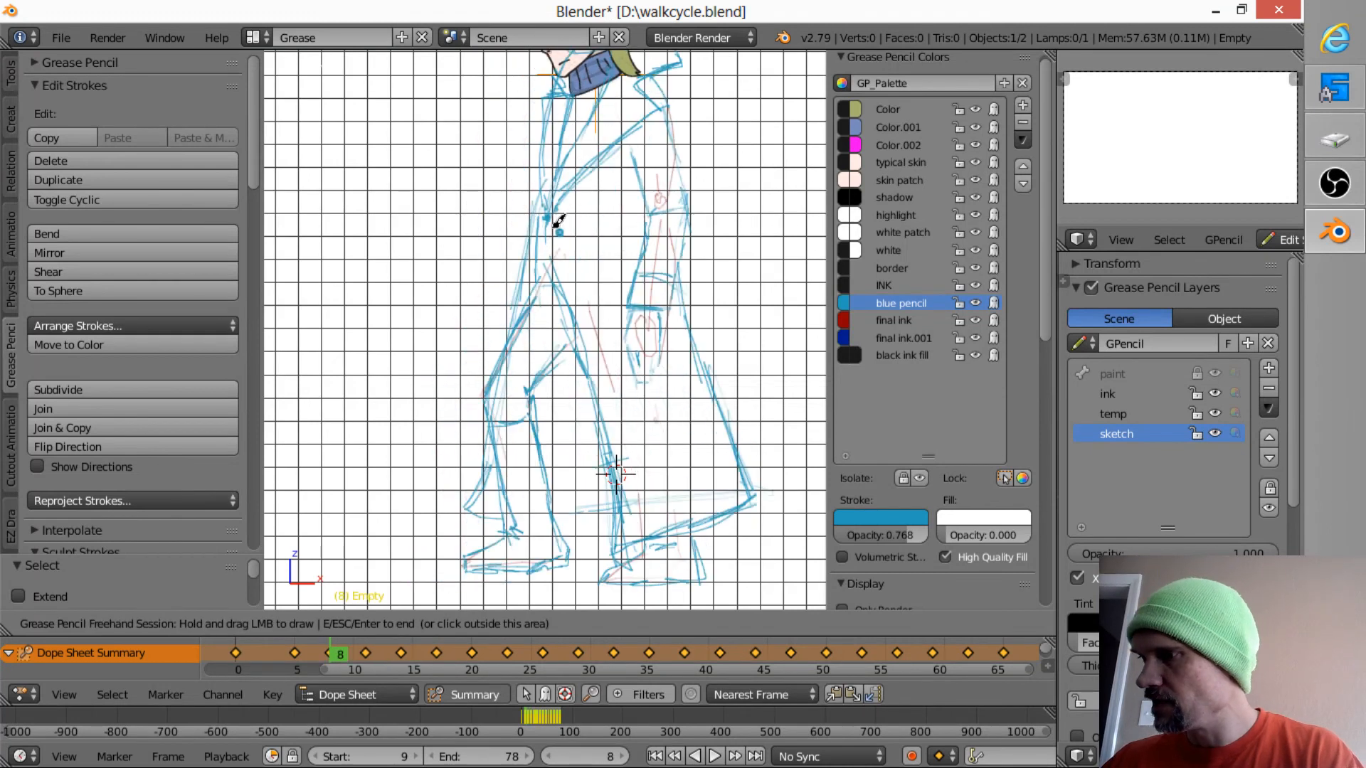
key("Up")
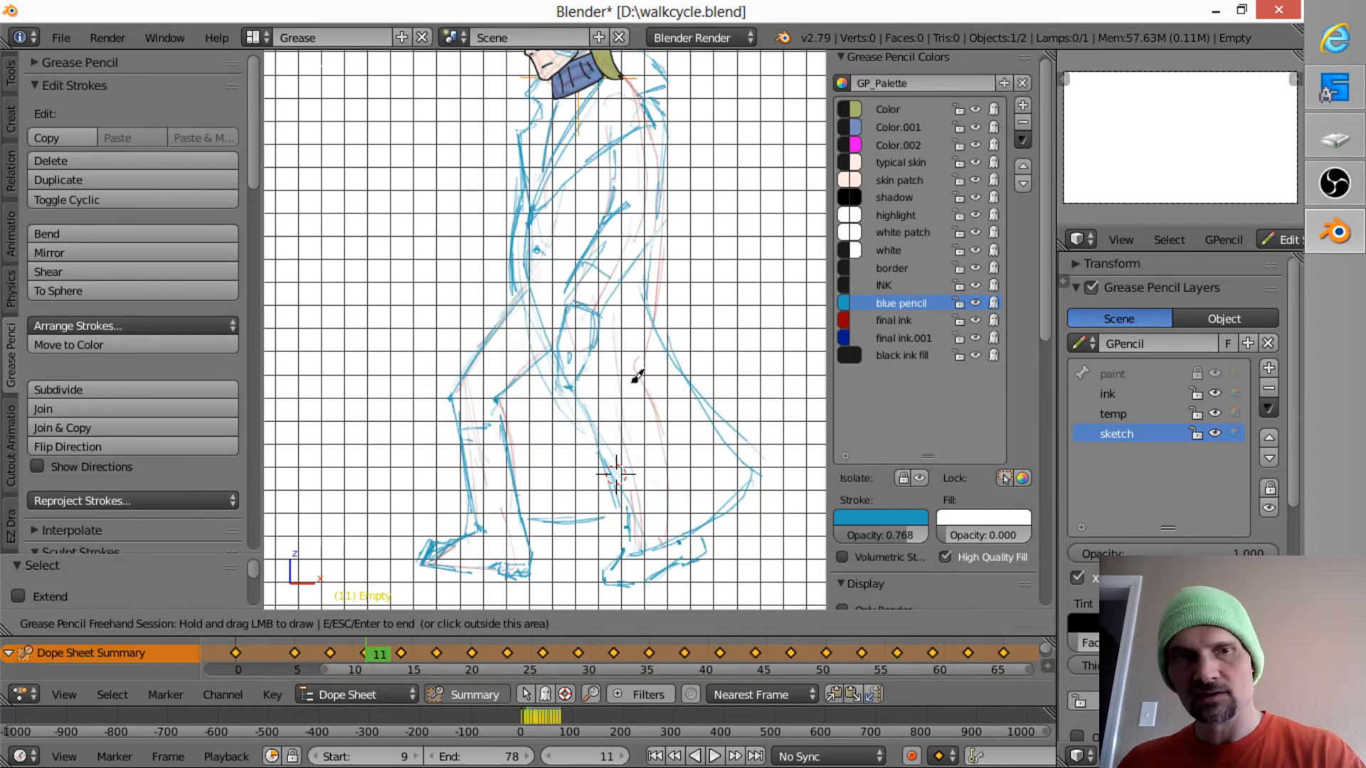
- End the drawing session, turn on onion skins and resume freehand drawing on frame 11
key("Escape")
left_click(989, 623)
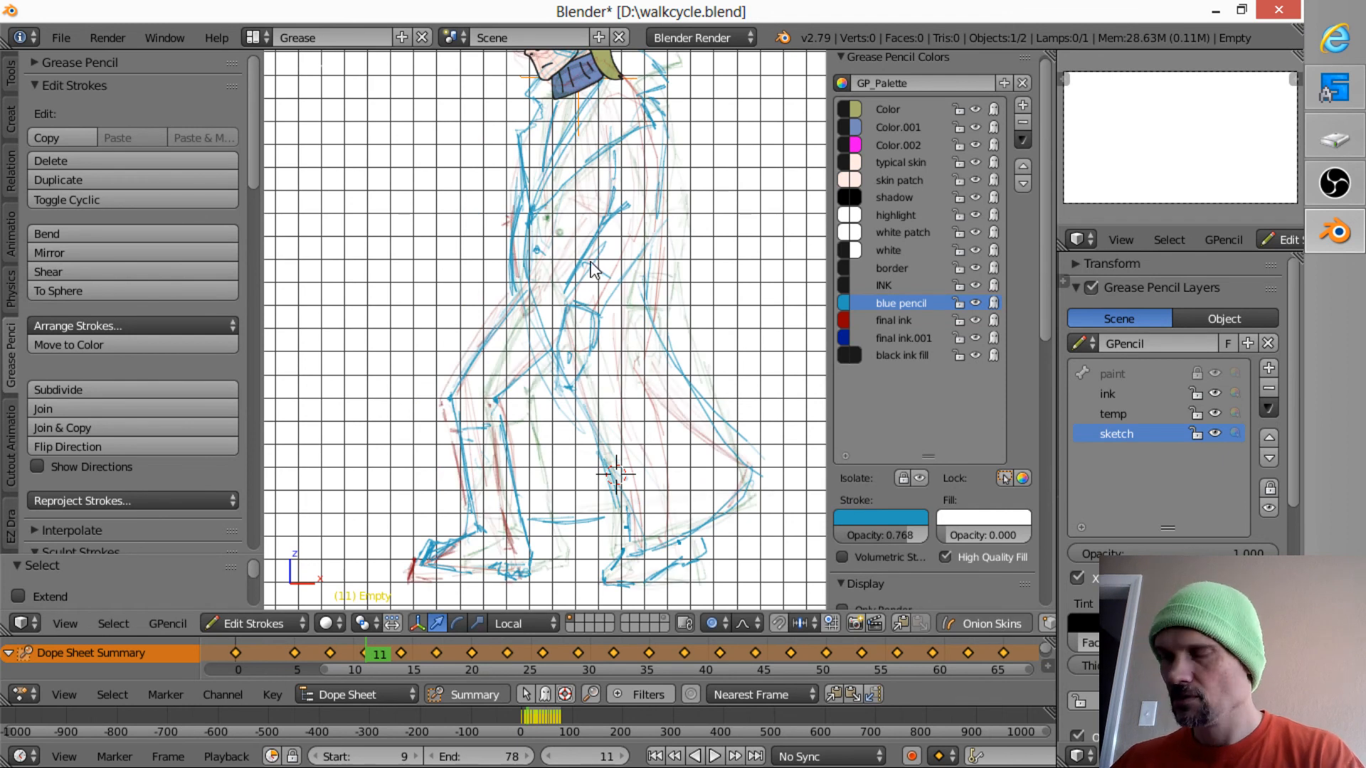
key("d")
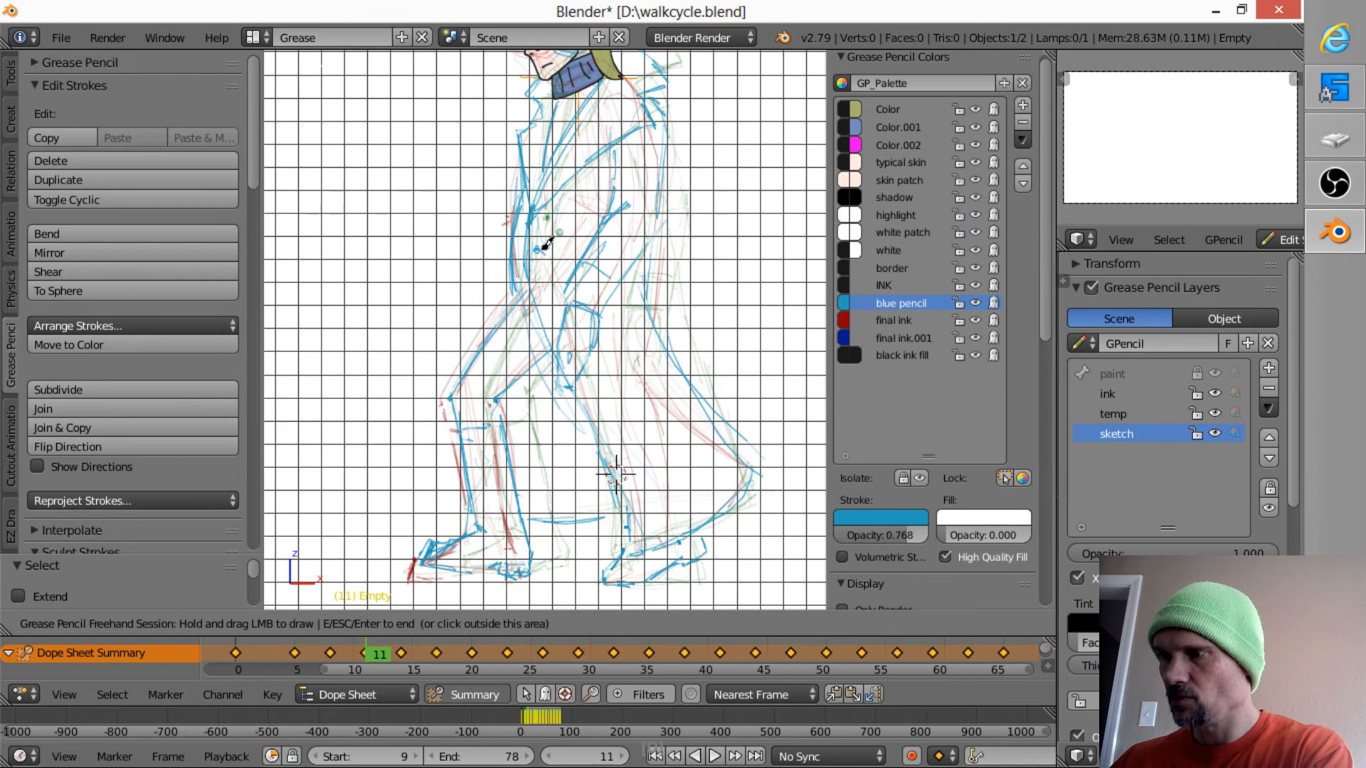
- Compare frames 14 and 8 with the onion skins and reinforce the coat button dot on frame 8
key("Up")
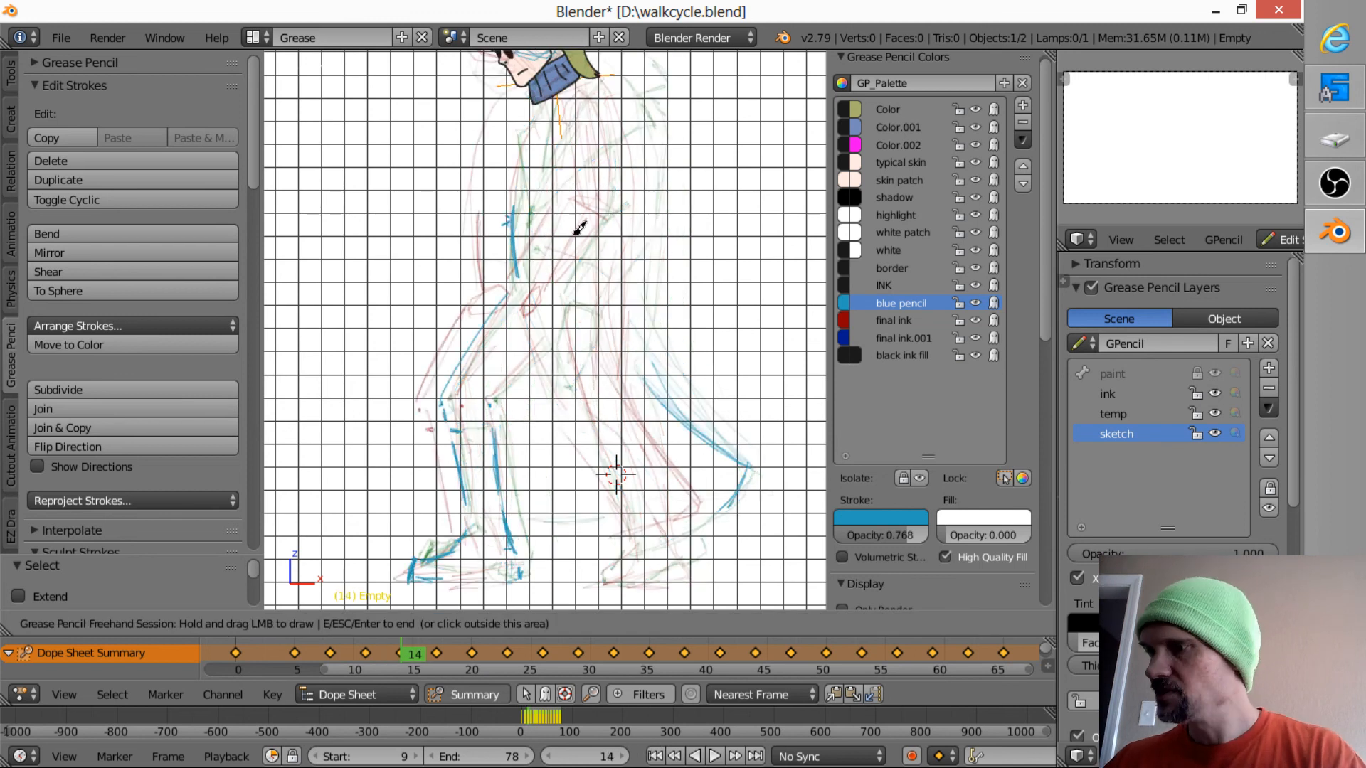
key("Down")
key("Down")
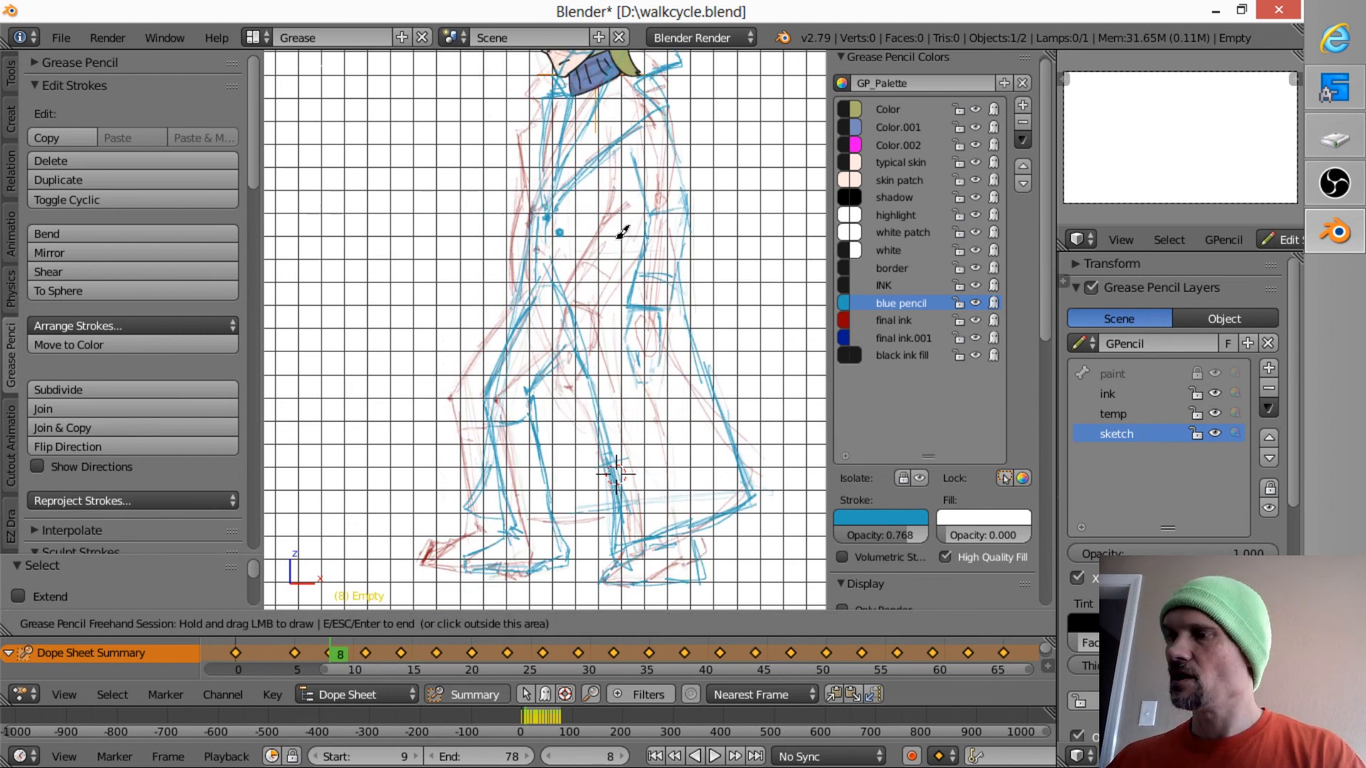
left_click(558, 233)
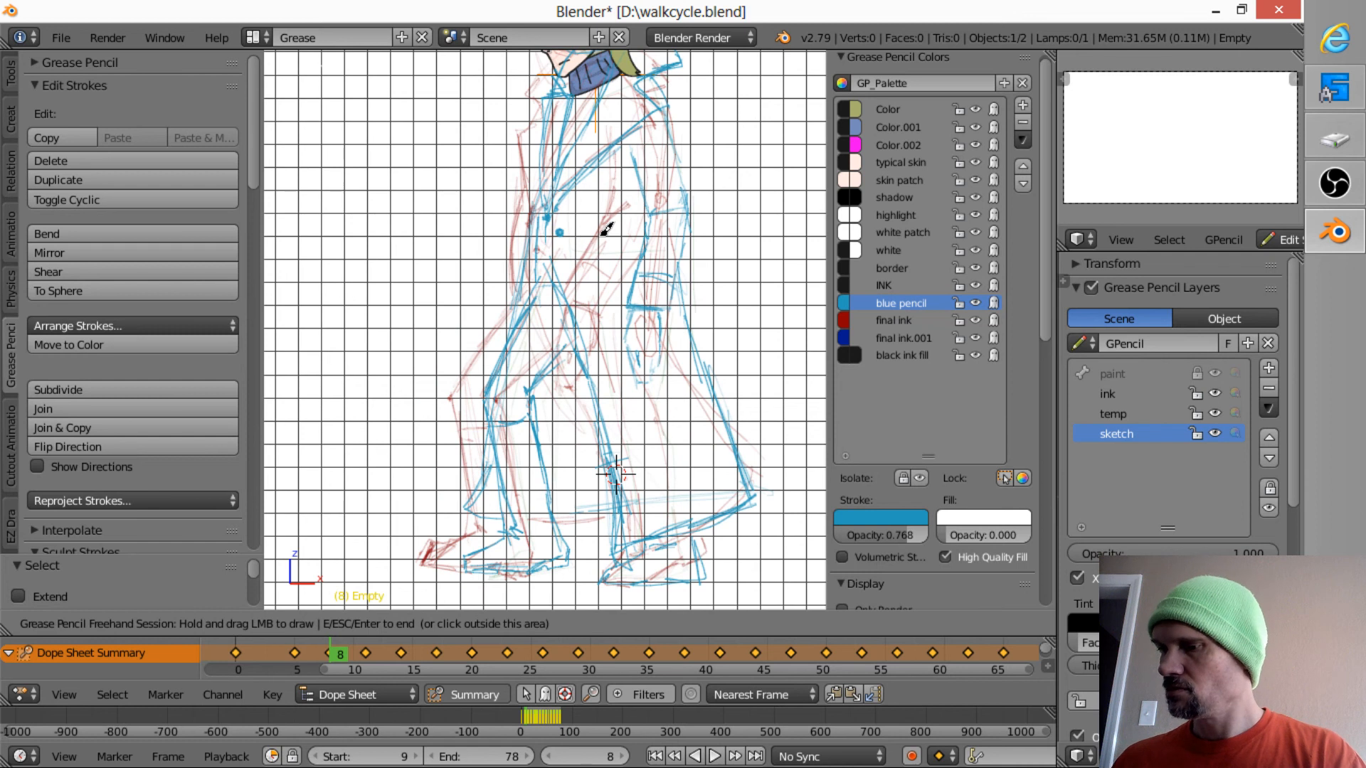
- Erase the coat button dot on frame 11 and redraw it slightly higher, comparing it with frame 8
key("Up")
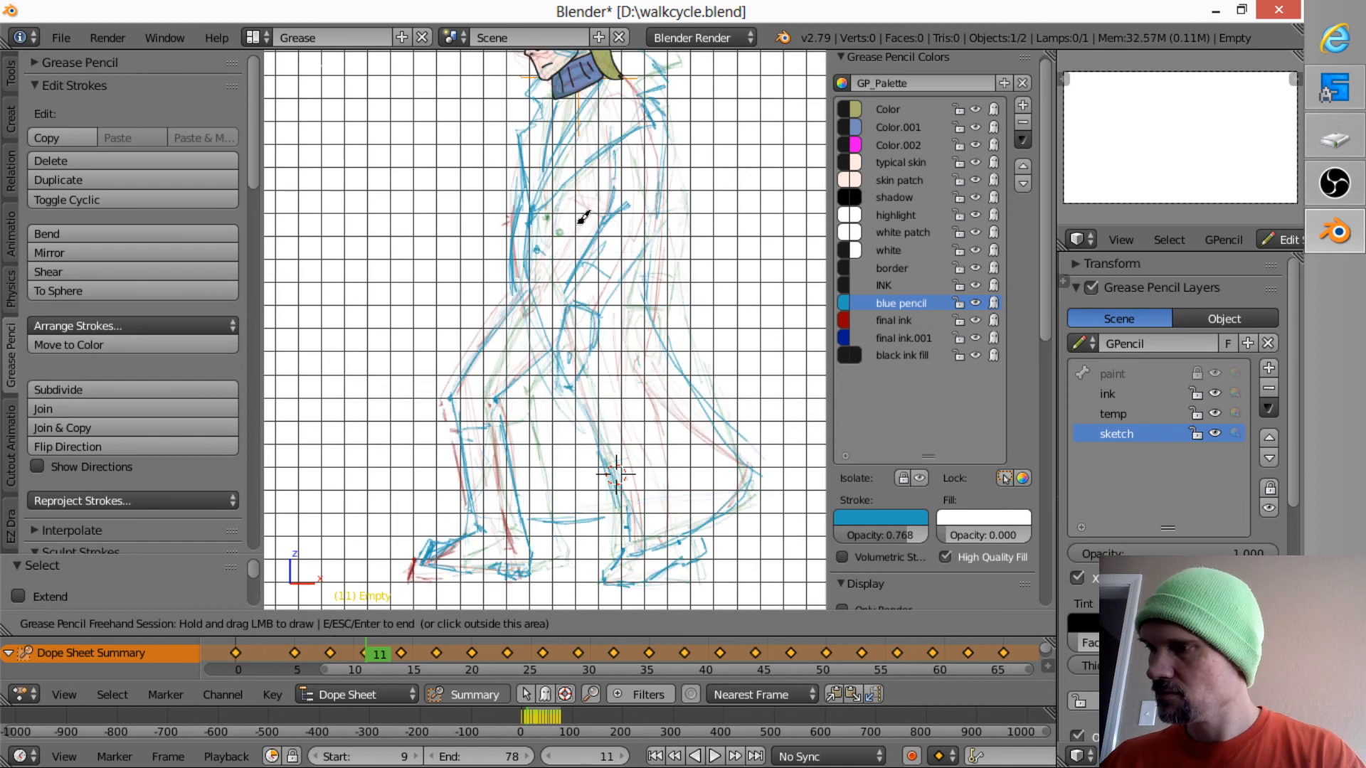
key("Down")
key("Up")
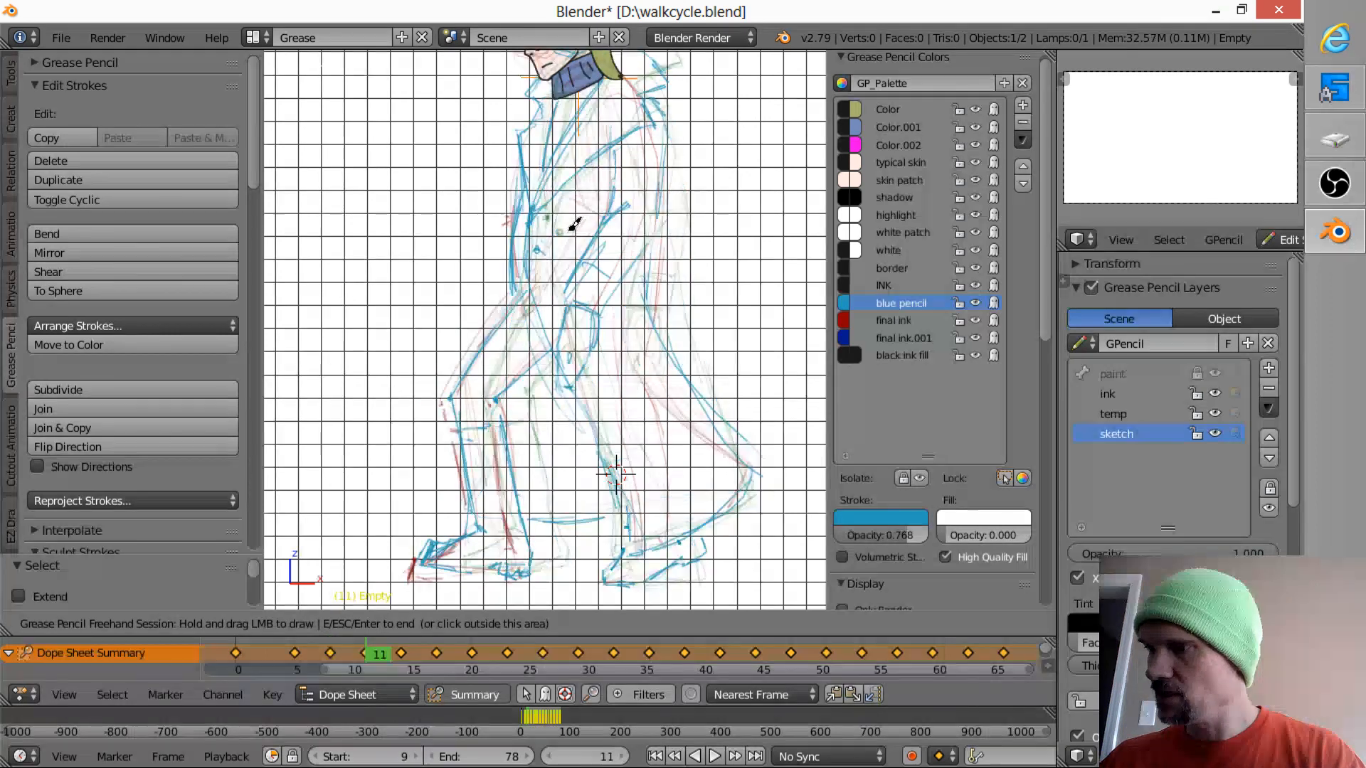
right_click(541, 254)
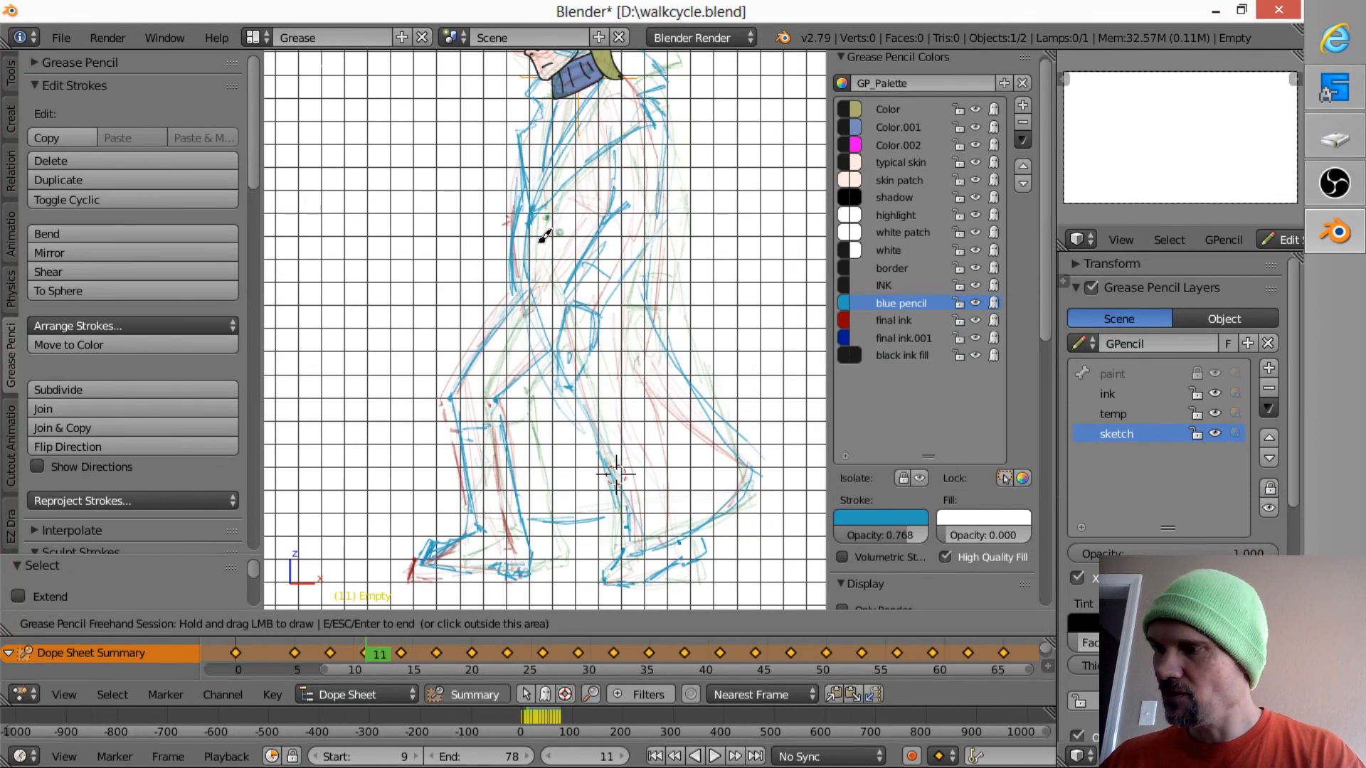
left_click_drag(543, 238, 543, 238)
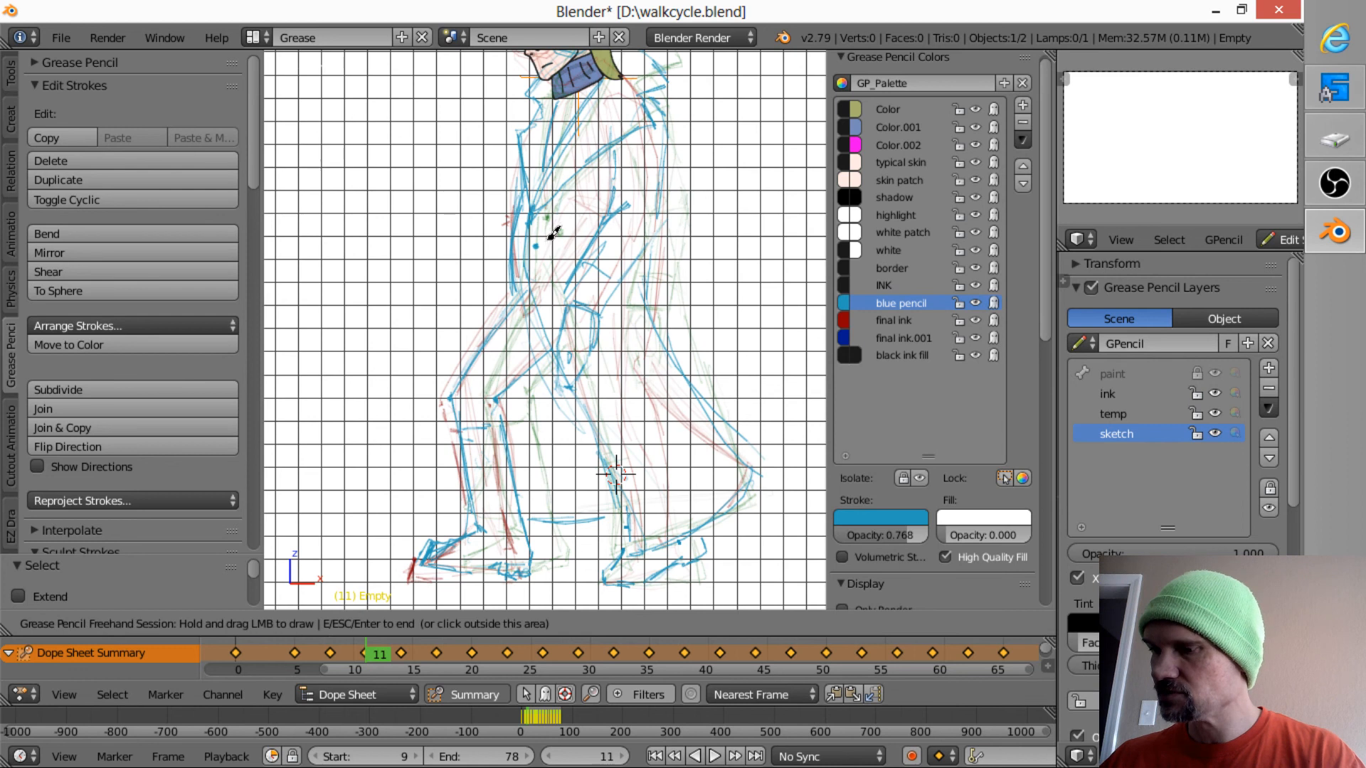
key("Down")
key("Up")
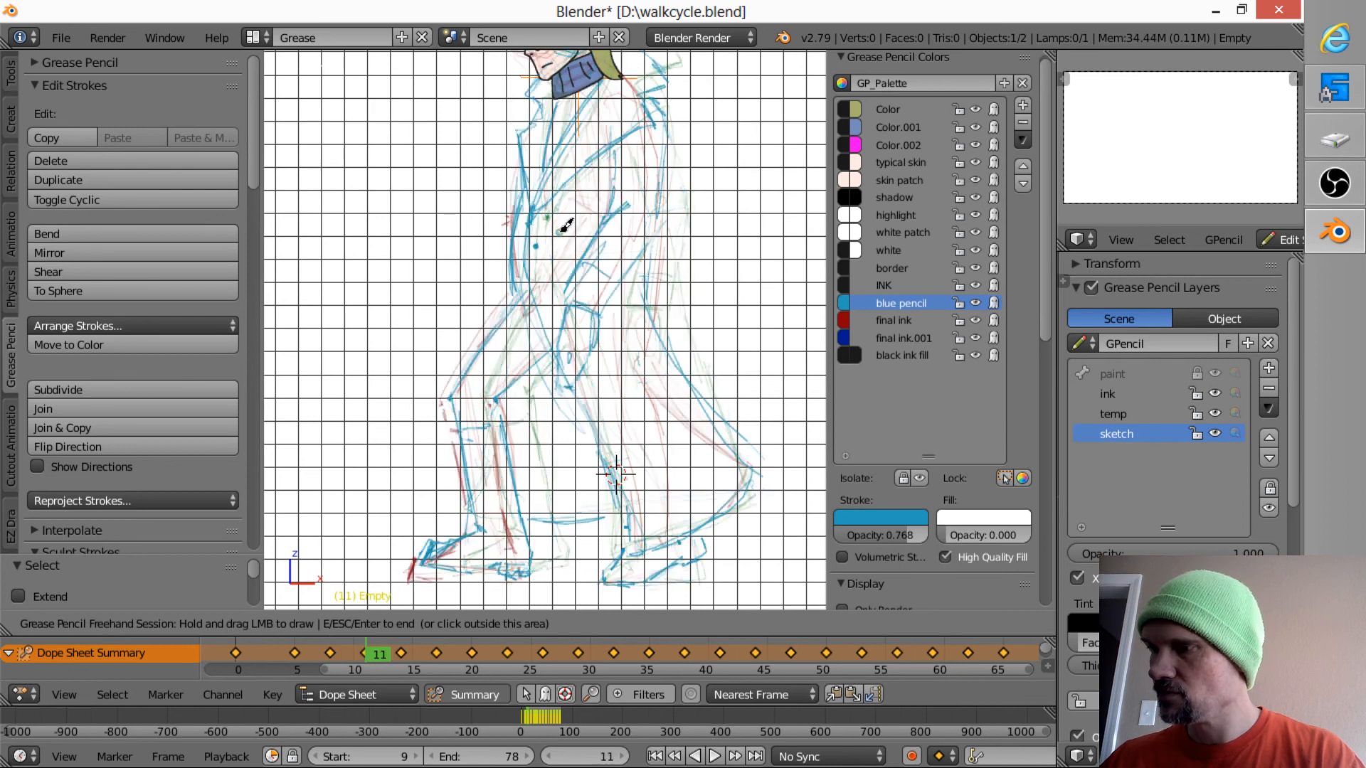
- Mark the coat button dot on frames 14 and 17, continuing its path from frame 11
key("Up")
mouse_move(524, 229)
left_mouse_down()
mouse_move(532, 218)
mouse_move(486, 238)
left_mouse_up()
key("Up")
key("Up")
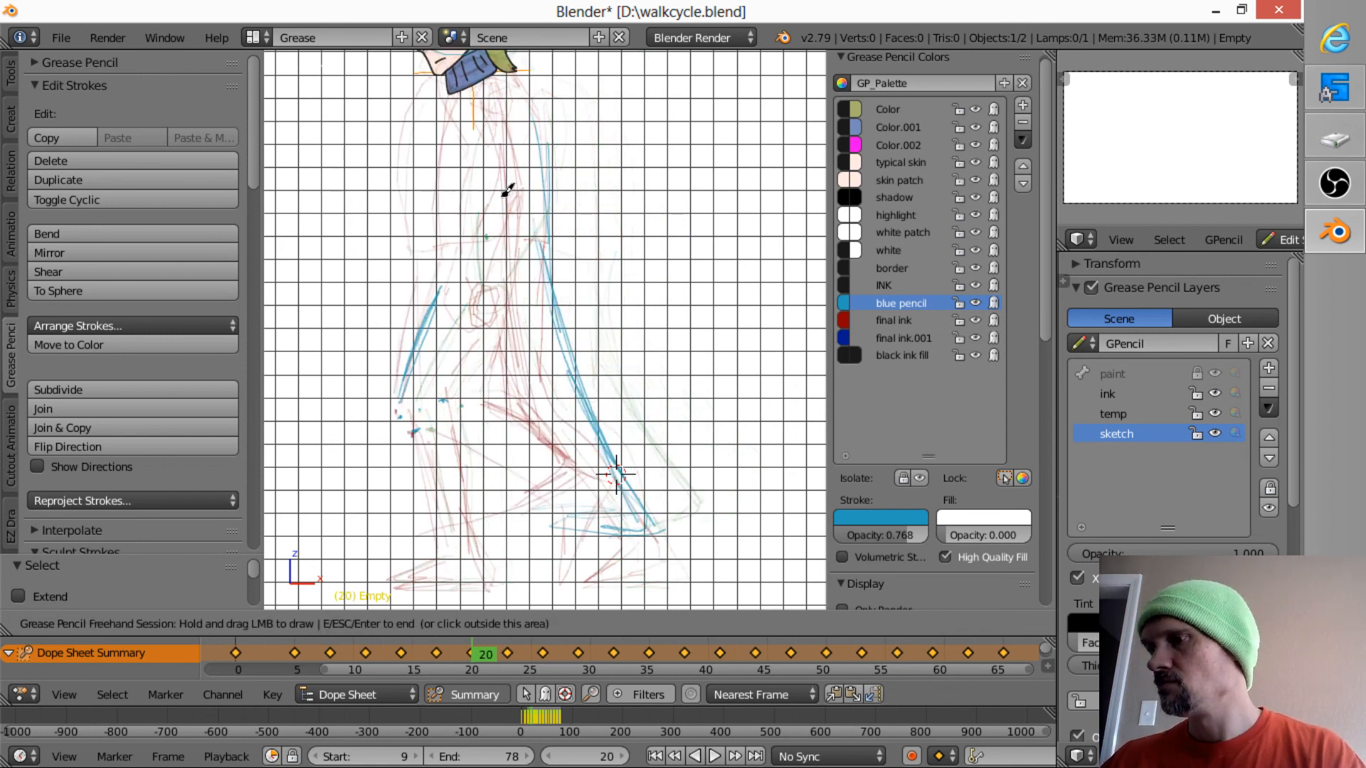
- Flip between frames 8, 11 and 14 to examine how the coat's front and button dots move
key("Down")
key("Down")
key("Down")
key("Down")
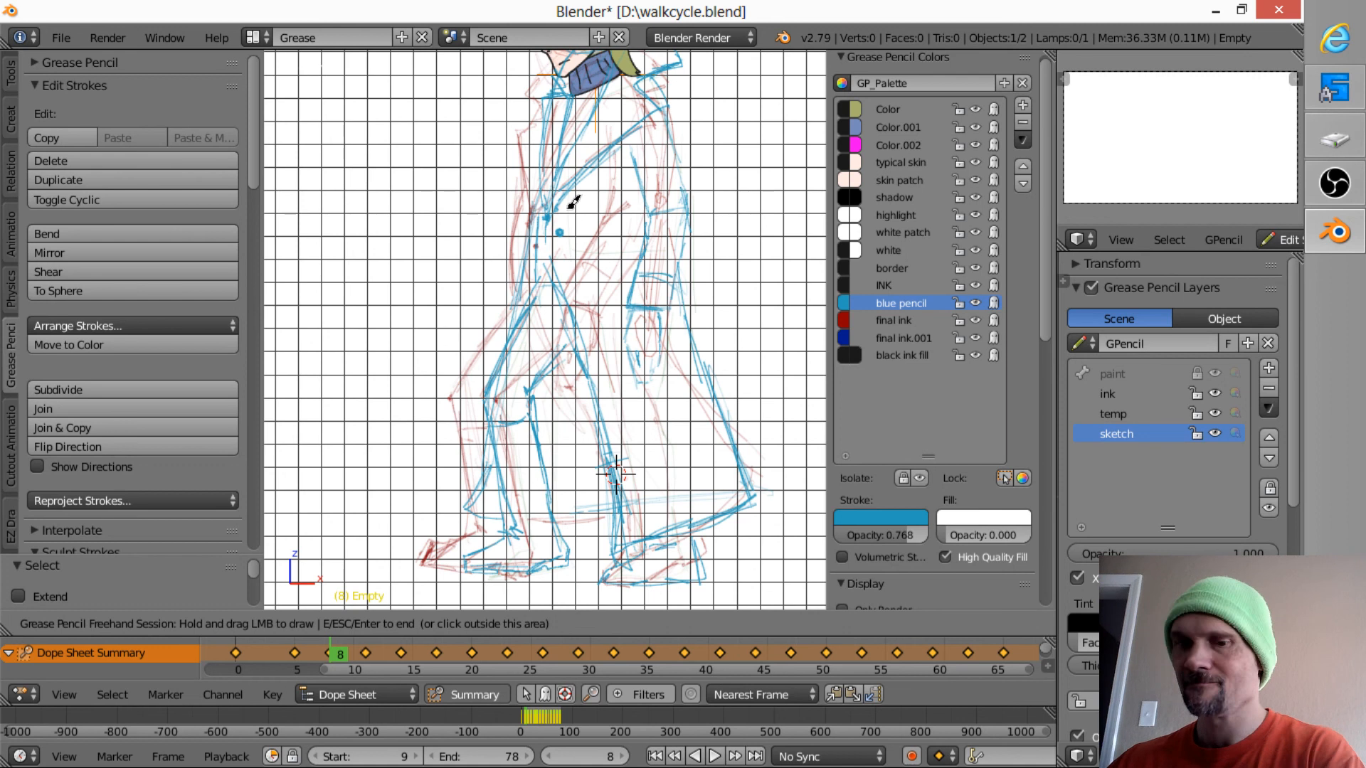
key("Up")
key("Up")
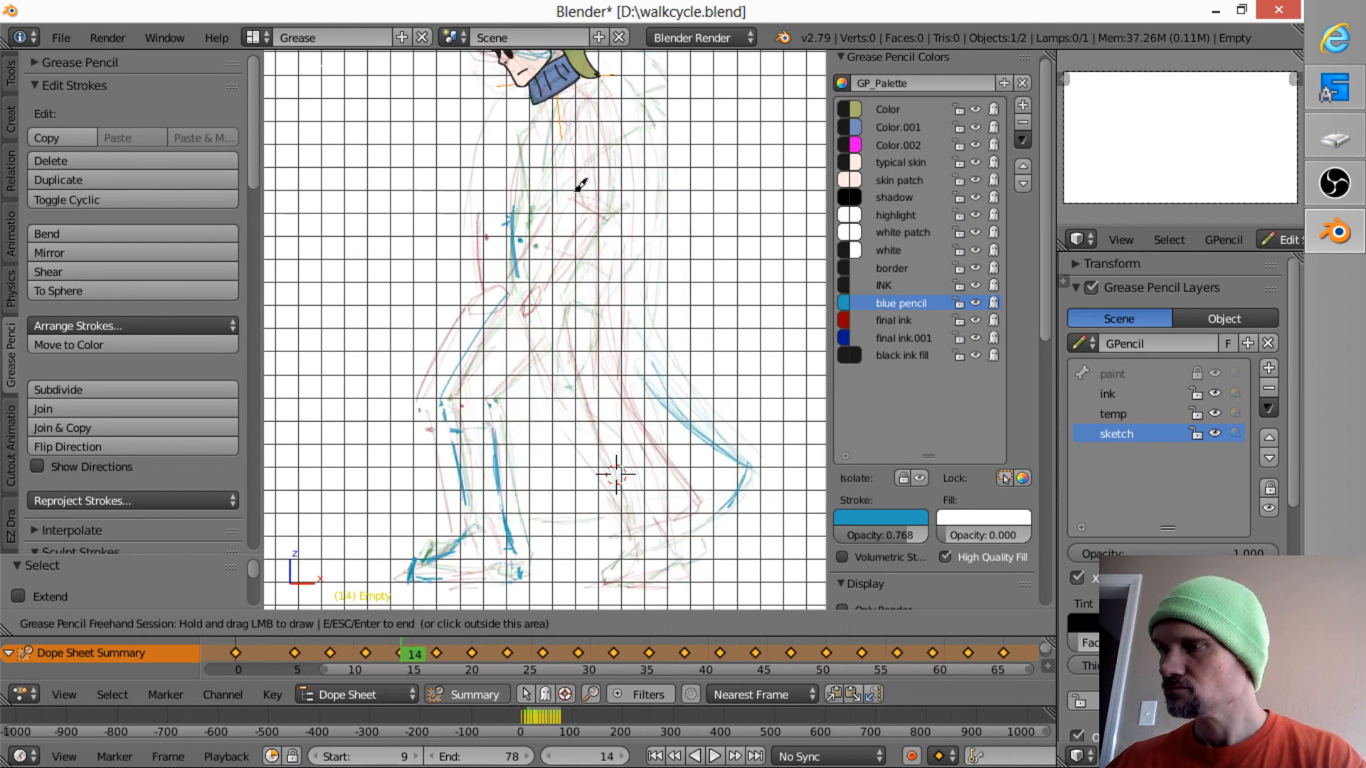
key("Down")
key("Down")
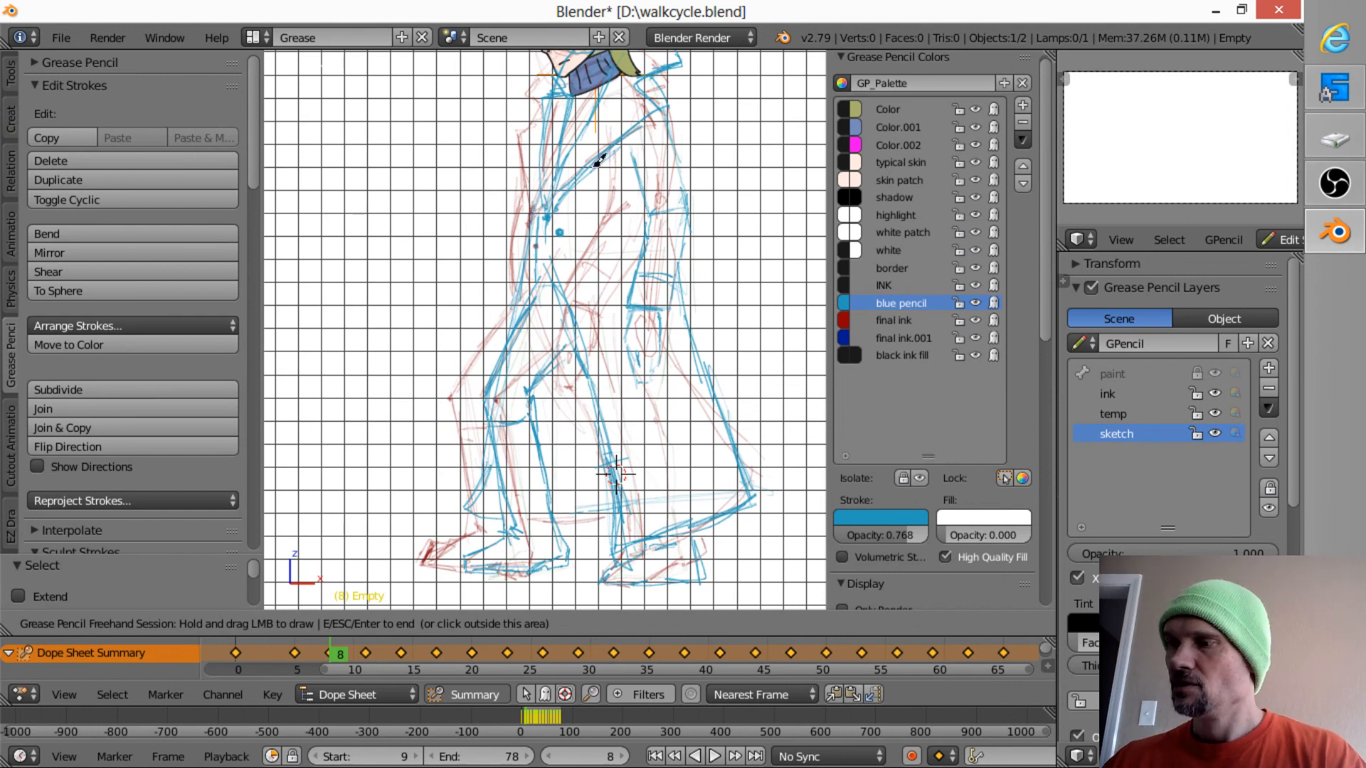
key("Up")
key("Up")
key("Down")
key("Down")
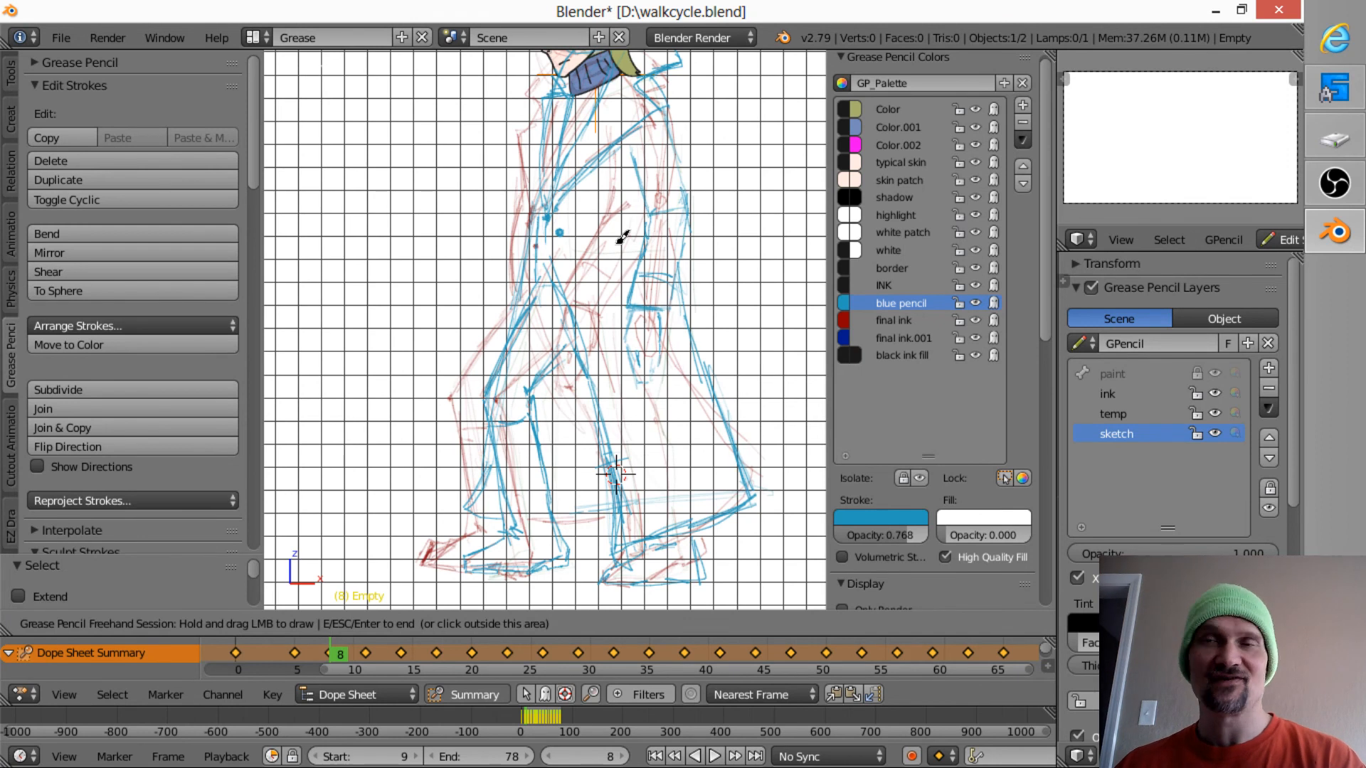
key("Up")
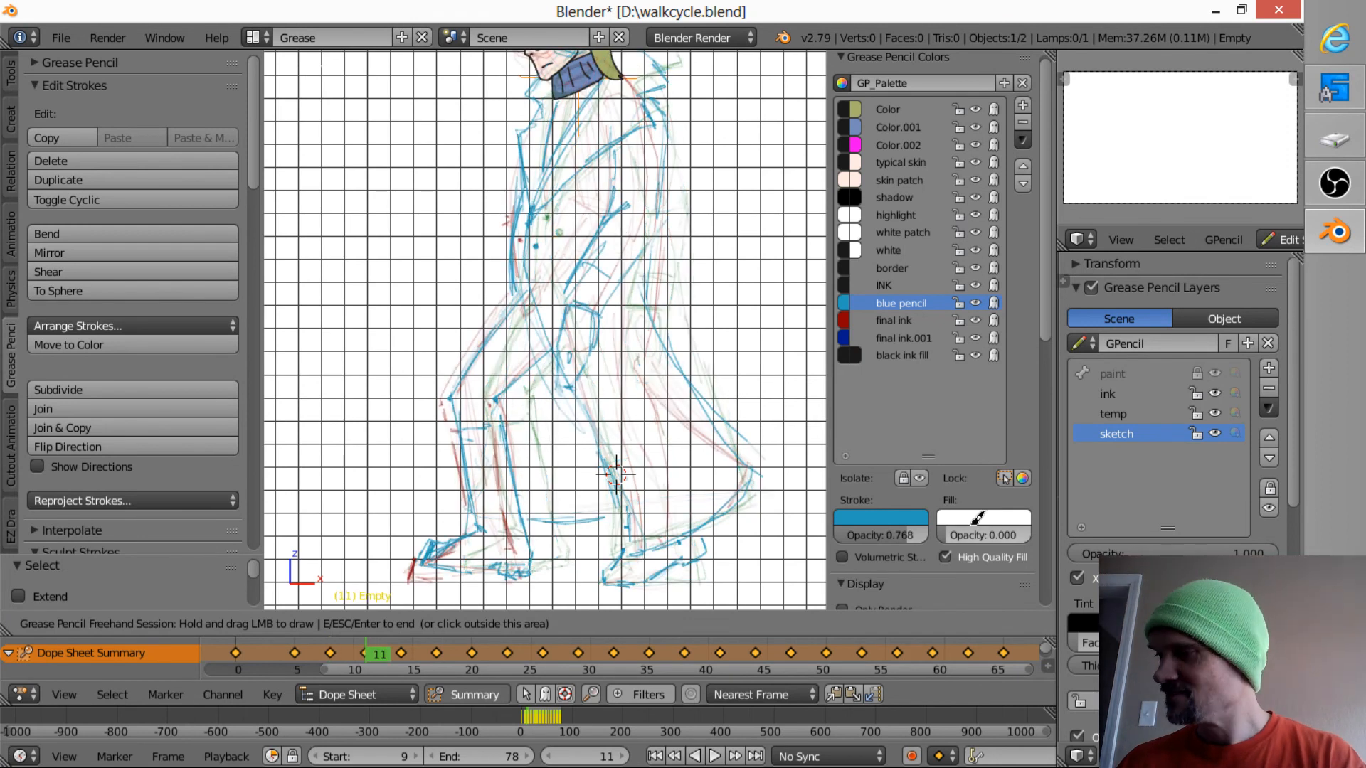
key("Down")
key("Up")
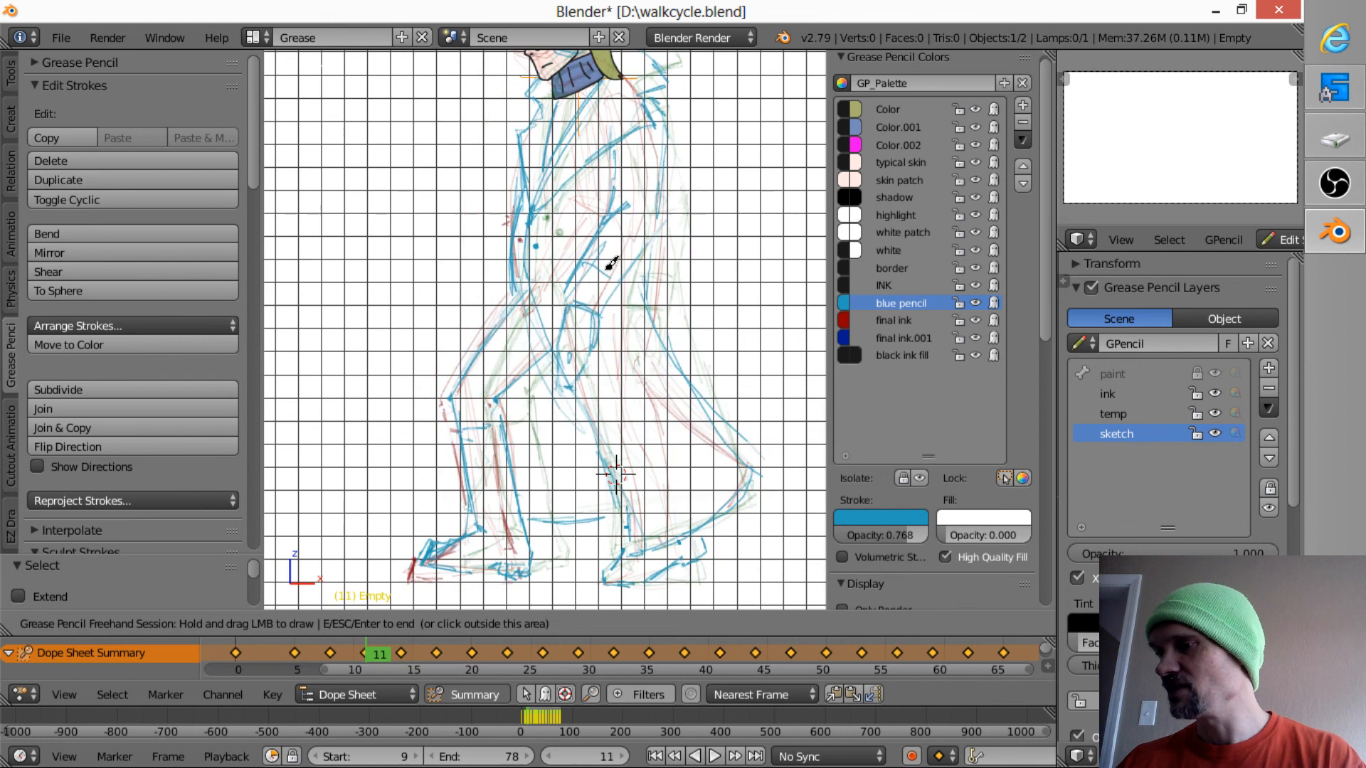
key("Down")
- End the drawing session and turn off the onion skins
key("Escape")
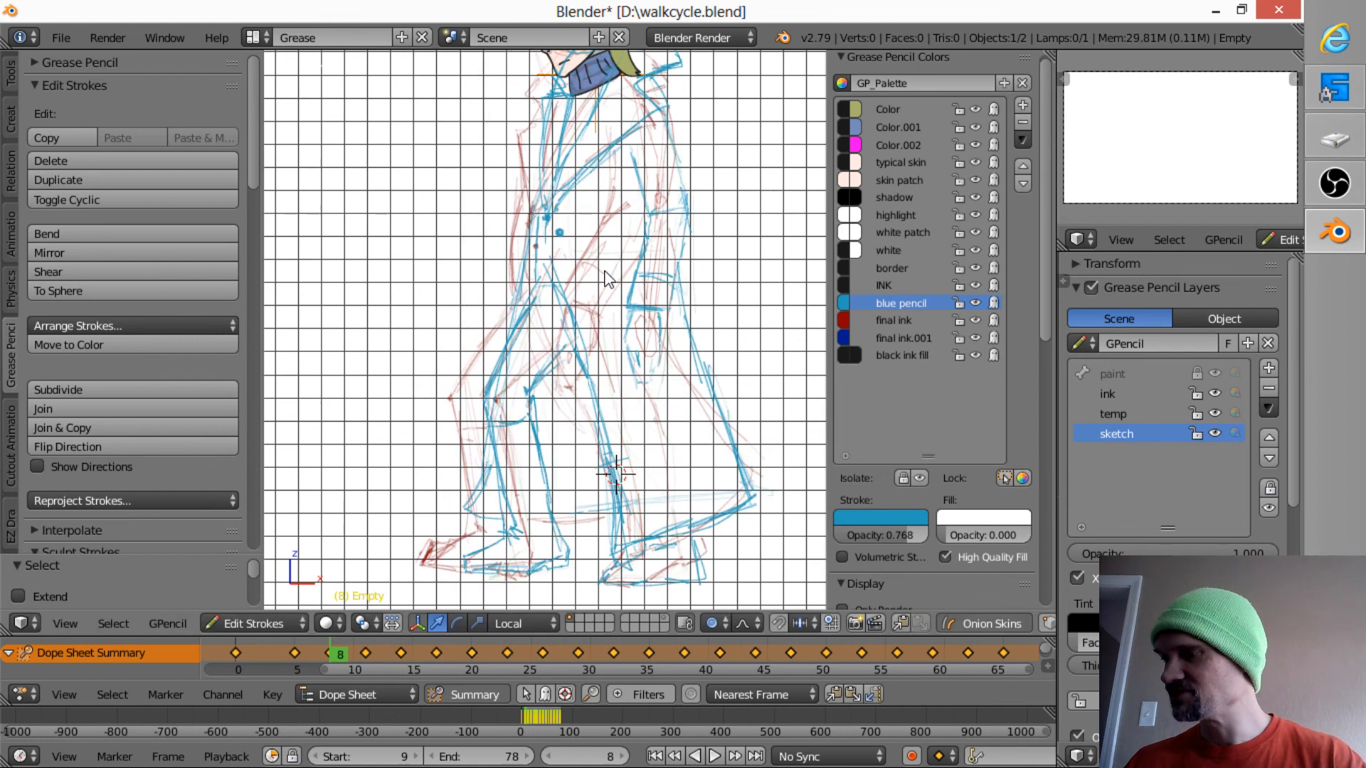
left_click(987, 624)
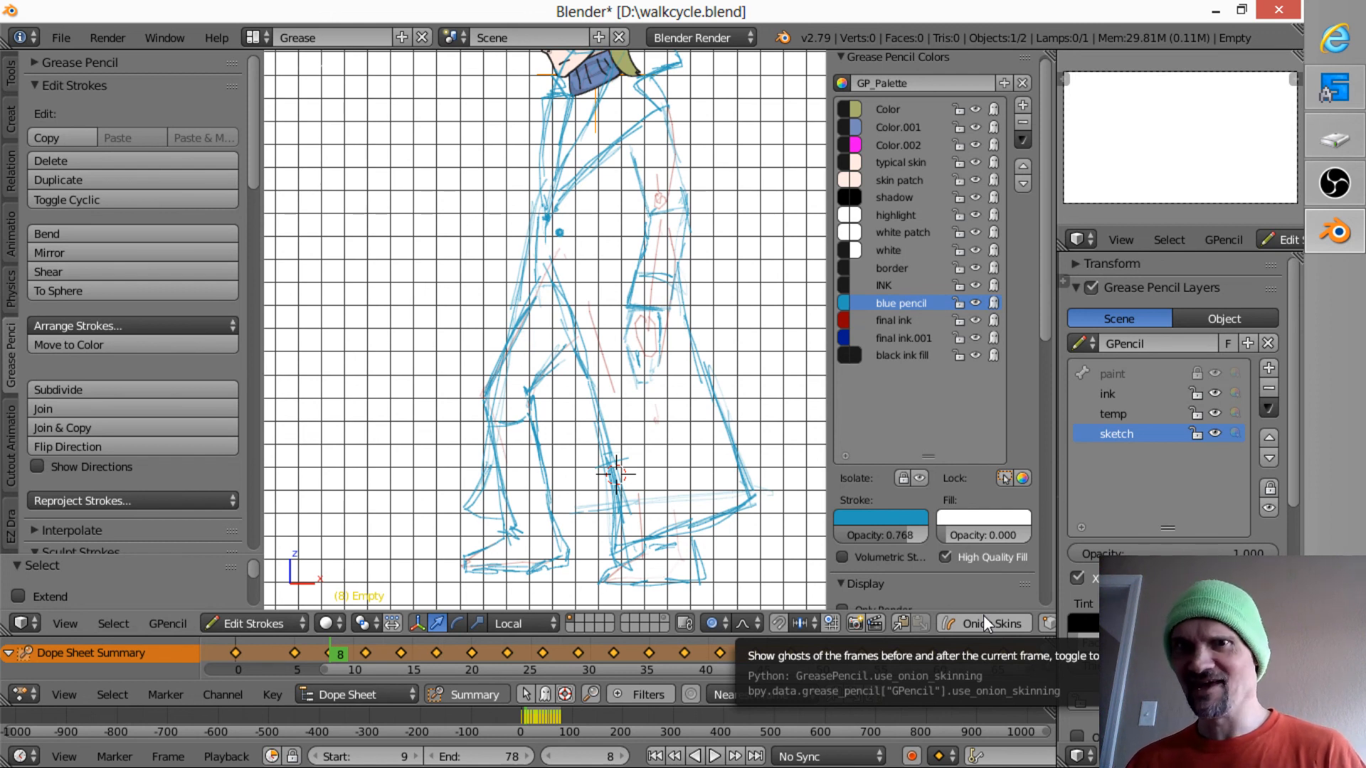
left_click(989, 624)
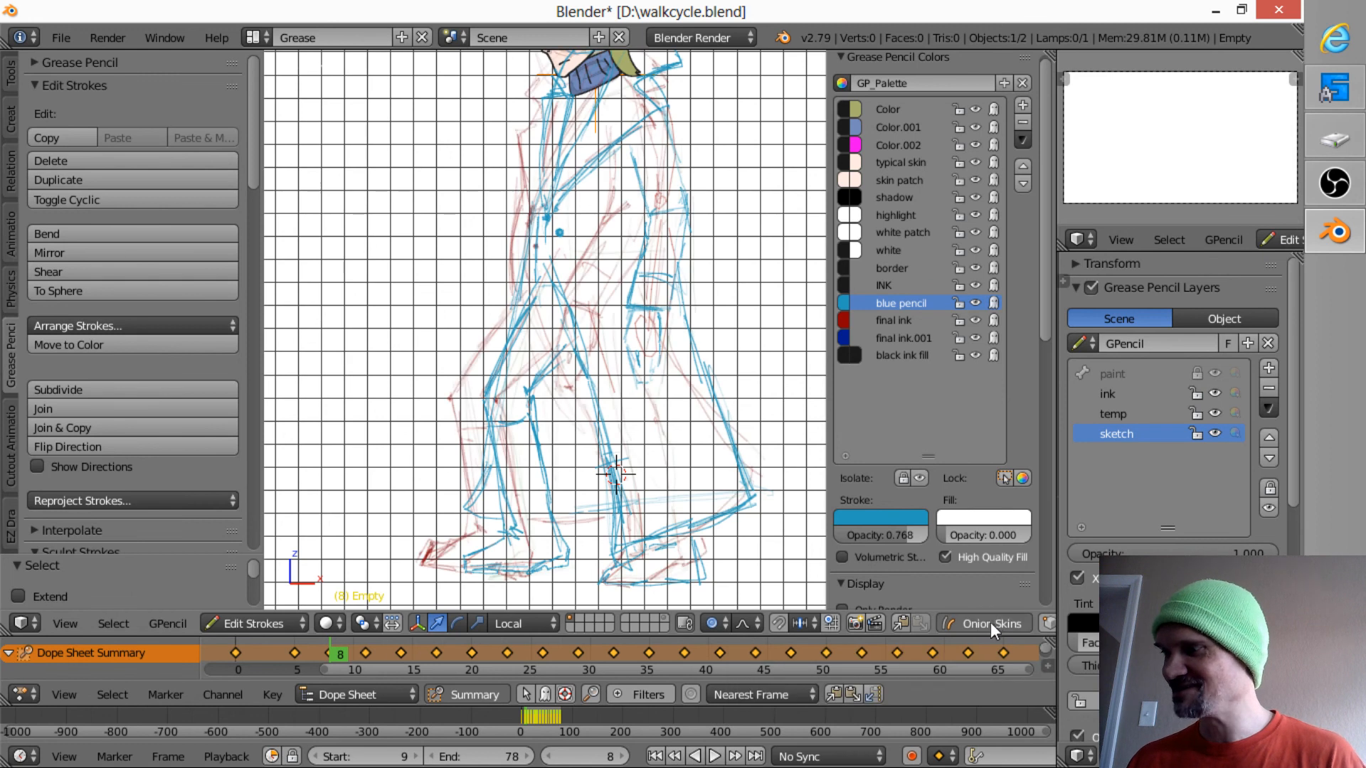
left_click(990, 623)
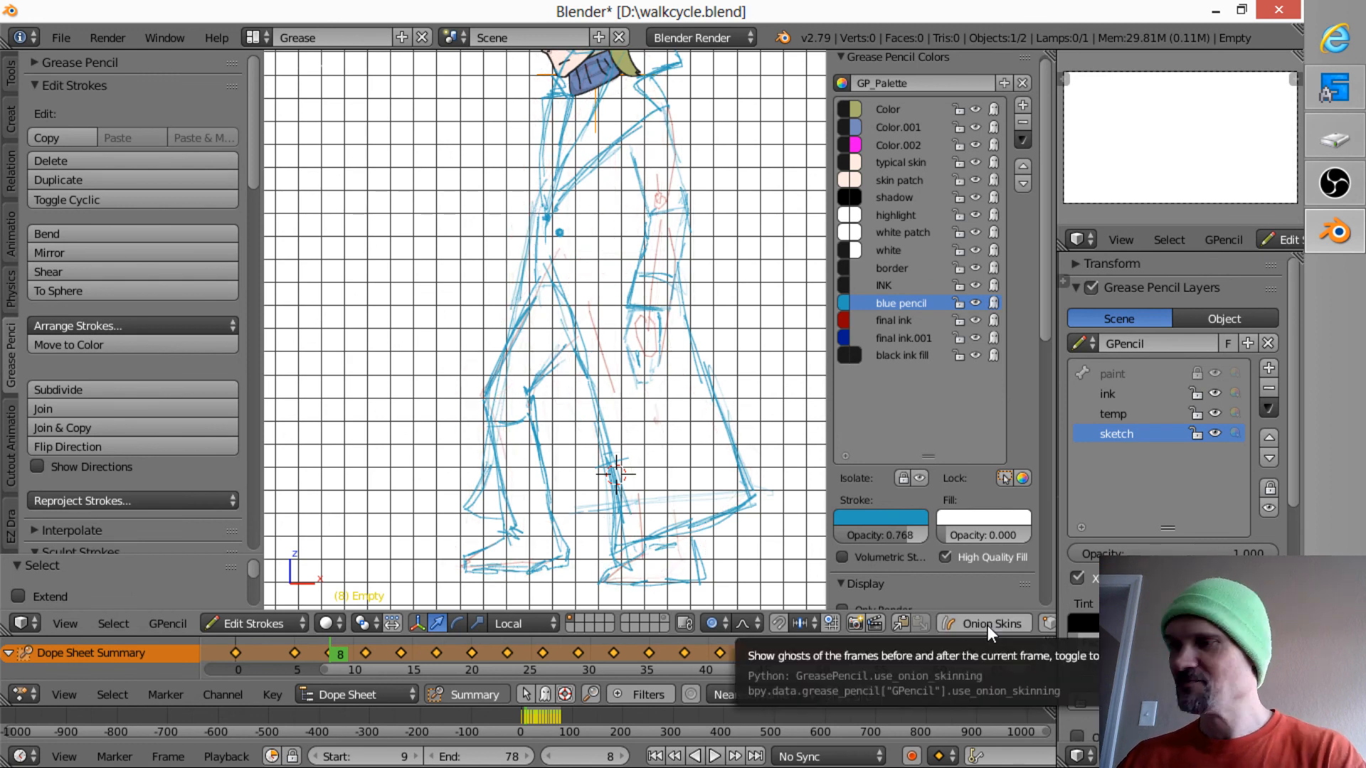
- Sketch the coat's front edge at waist height on frames 14 and 17 in blue pencil
key("Up")
key("Up")
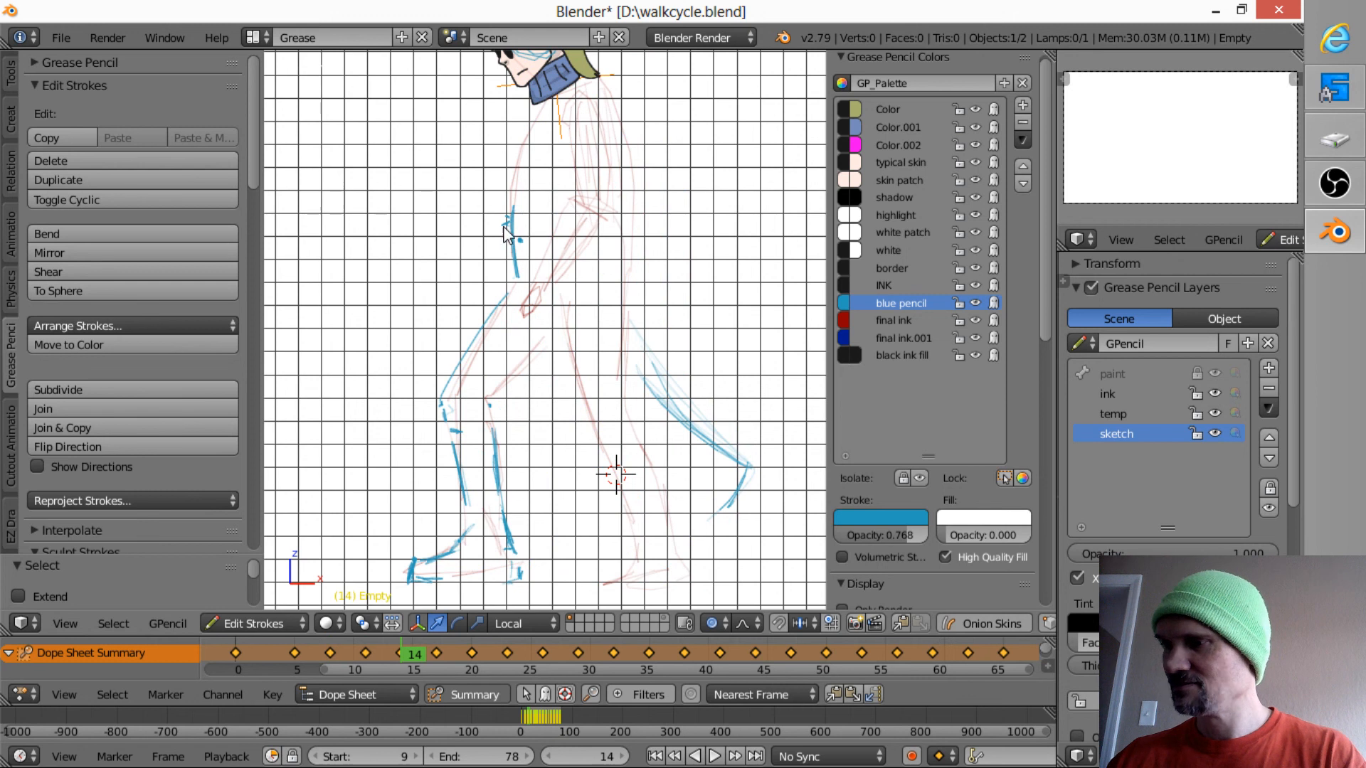
mouse_move(510, 218)
left_mouse_down()
mouse_move(516, 238)
mouse_move(476, 213)
mouse_move(473, 269)
mouse_move(474, 229)
mouse_move(463, 235)
mouse_move(492, 229)
mouse_move(446, 242)
mouse_move(479, 256)
left_mouse_up()
key("Up")
key("Up")
key("Down")
key("Up")
key("Down")
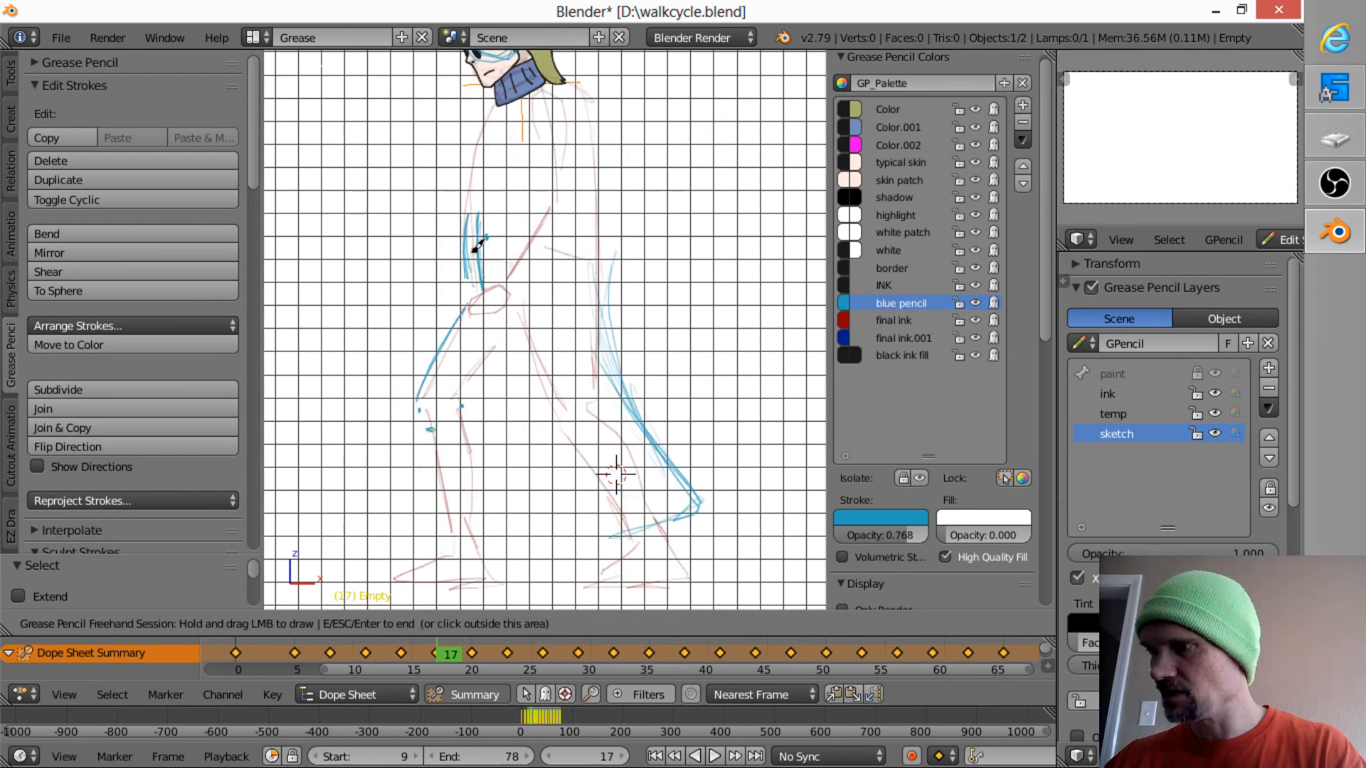
- Sketch the coat's front edge at waist height on frame 20, checking it against frame 17
key("Up")
left_click_drag(448, 207, 451, 270)
key("Down")
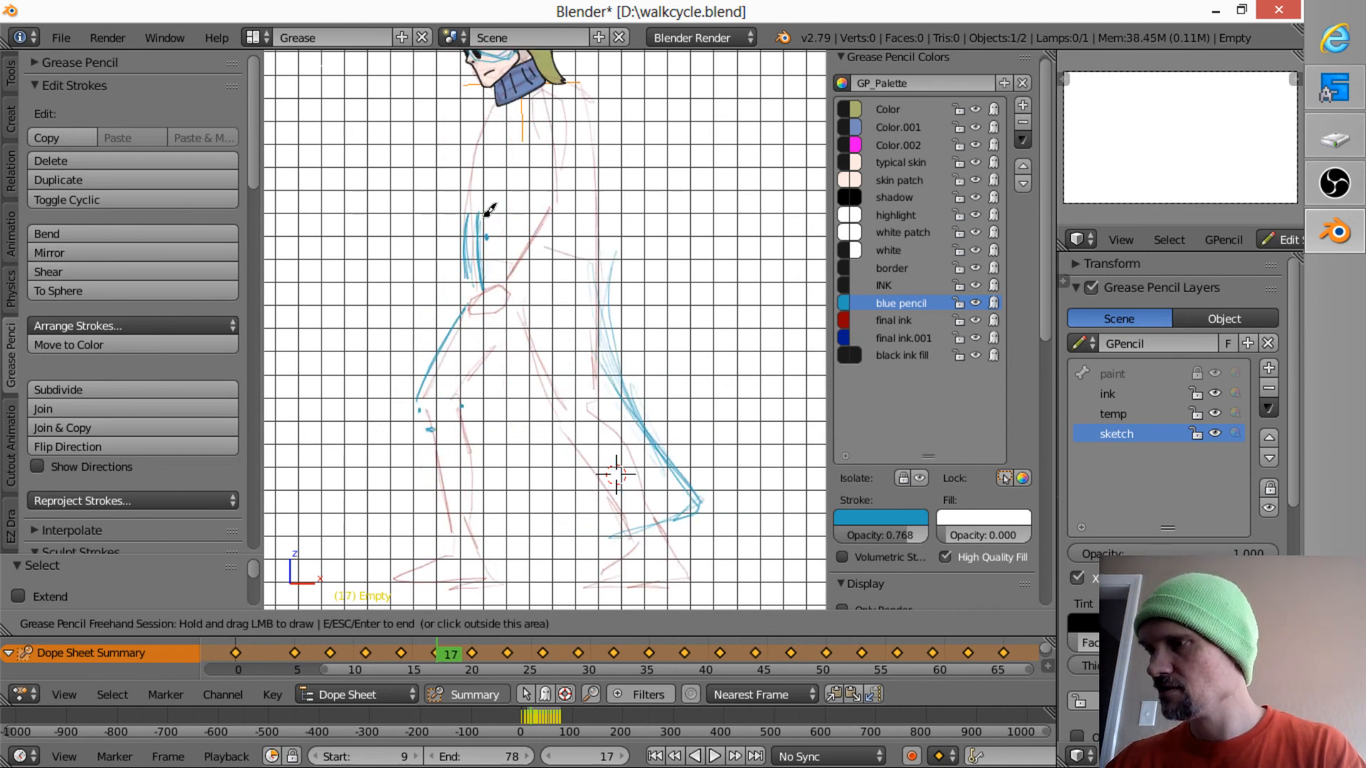
key("Up")
left_click_drag(436, 207, 428, 279)
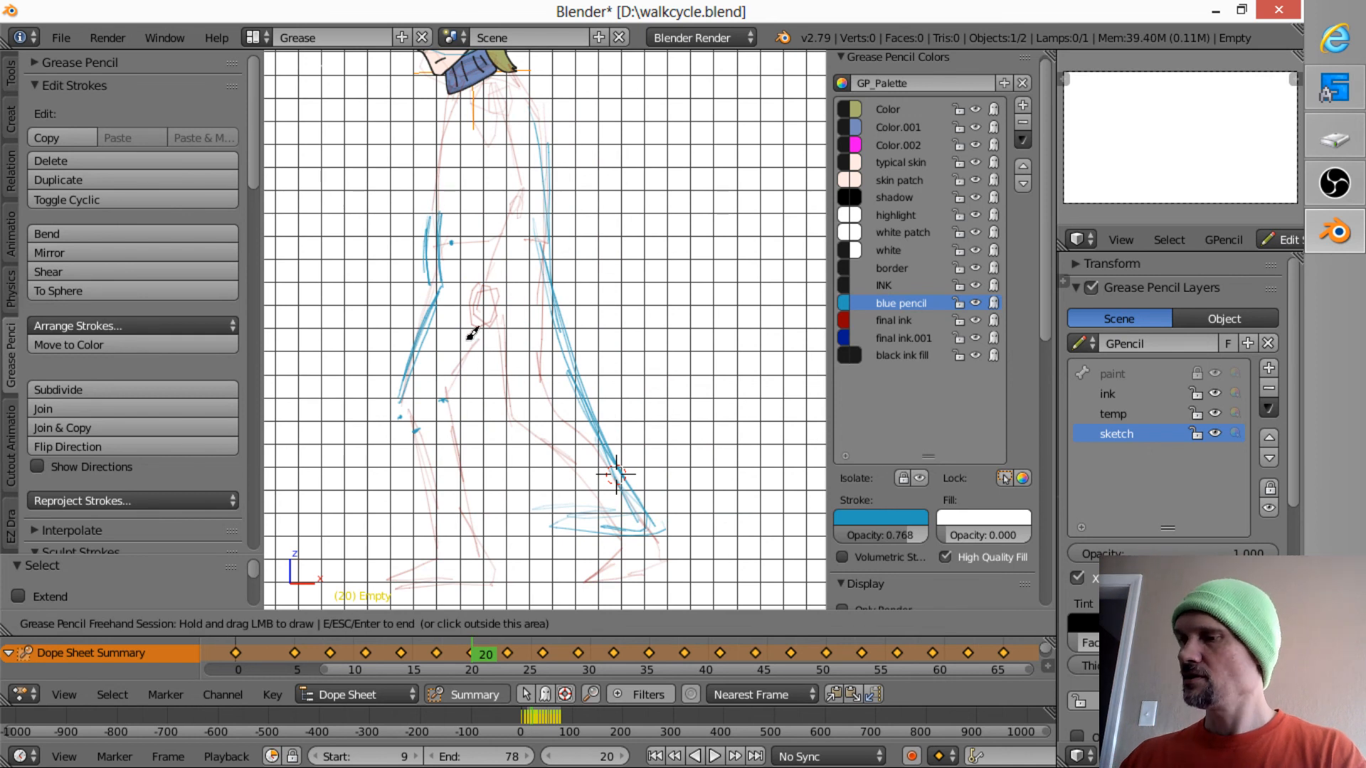
- Sketch the front shoe's toe on frame 17, following its position on frames 11 and 14
key("Down")
key("Down")
key("Down")
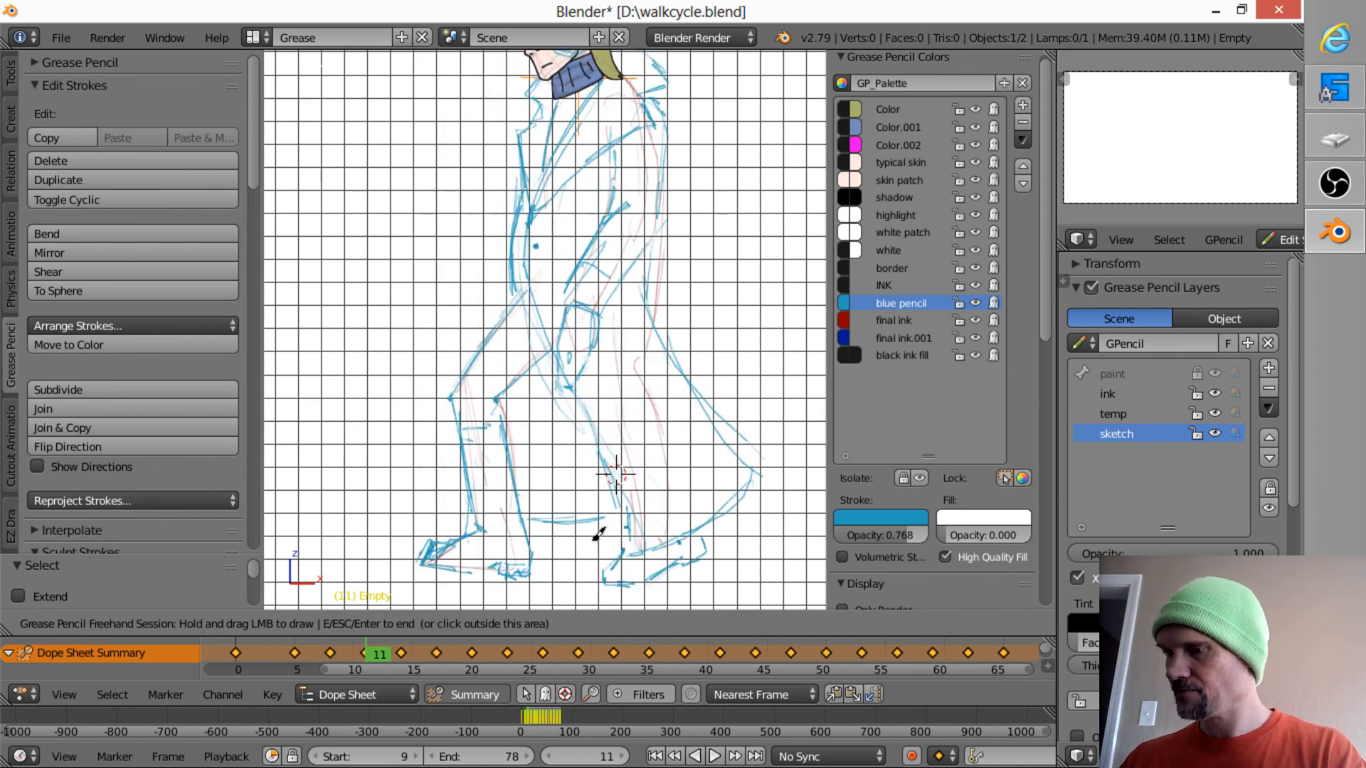
key("Up")
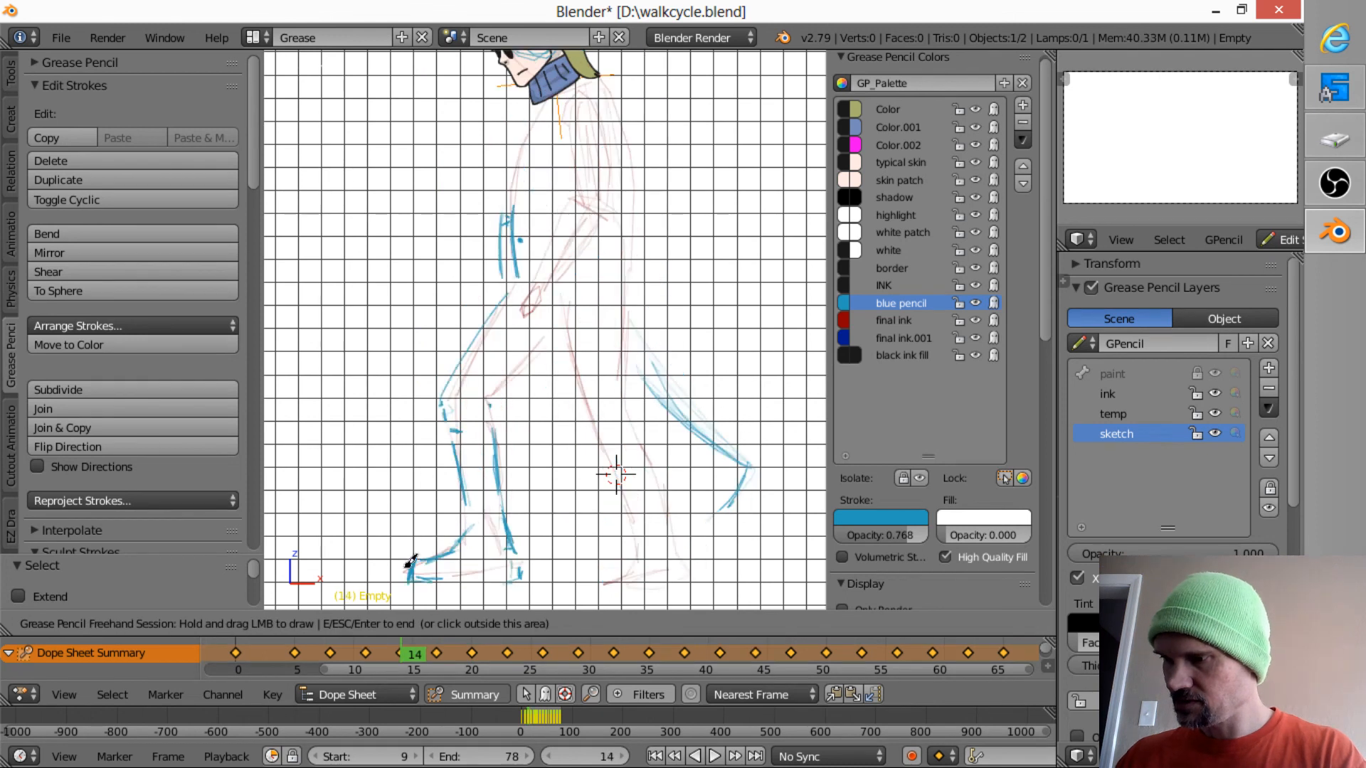
key("Up")
mouse_move(409, 562)
left_mouse_down()
mouse_move(399, 560)
mouse_move(412, 565)
left_mouse_up()
key("Down")
key("Up")
key("Down")
key("Up")
- Continue the front shoe's toe stroke on the frames up to 27 and add the start of the sole on frame 27
key("Up")
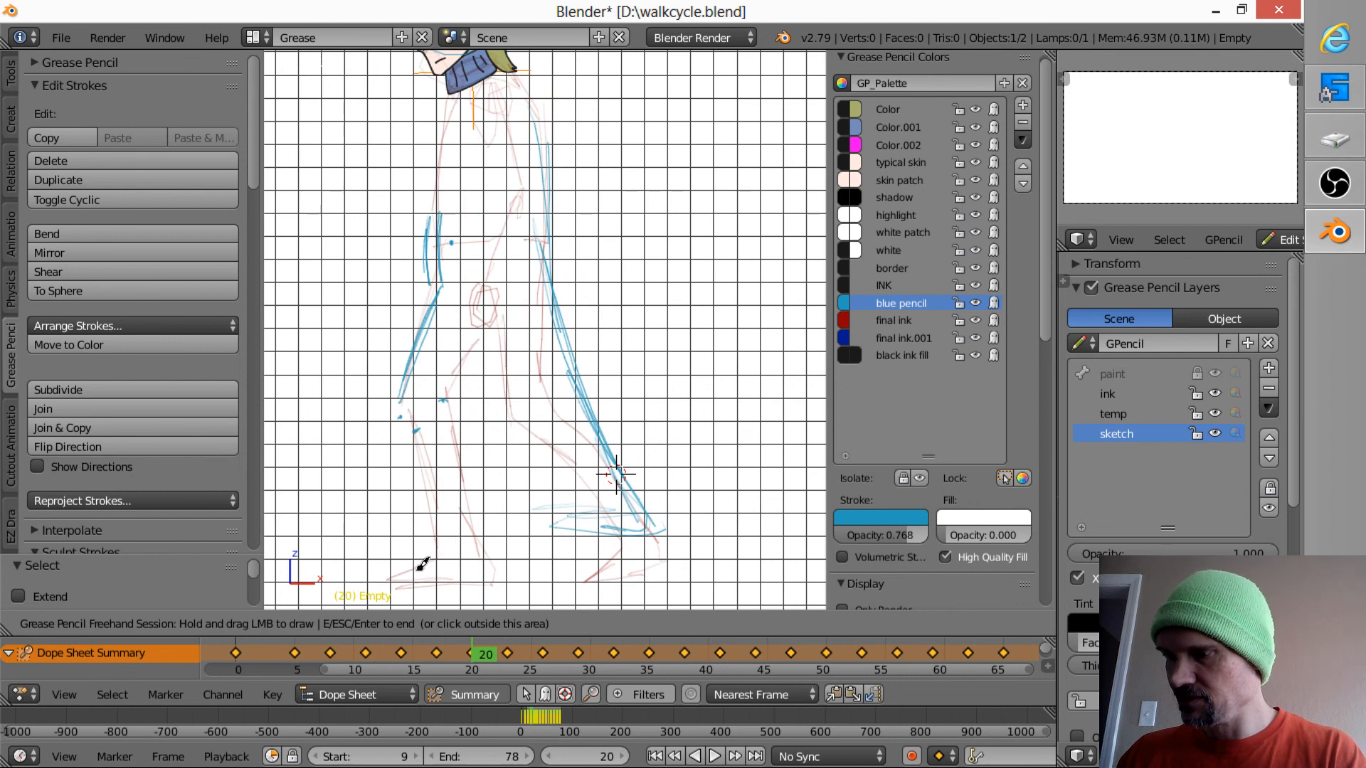
key("Down")
left_click_drag(417, 557, 403, 566)
key("Up")
key("Up")
key("Down")
key("Up")
left_click_drag(397, 585, 406, 562)
key("Up")
key("Right")
key("Up")
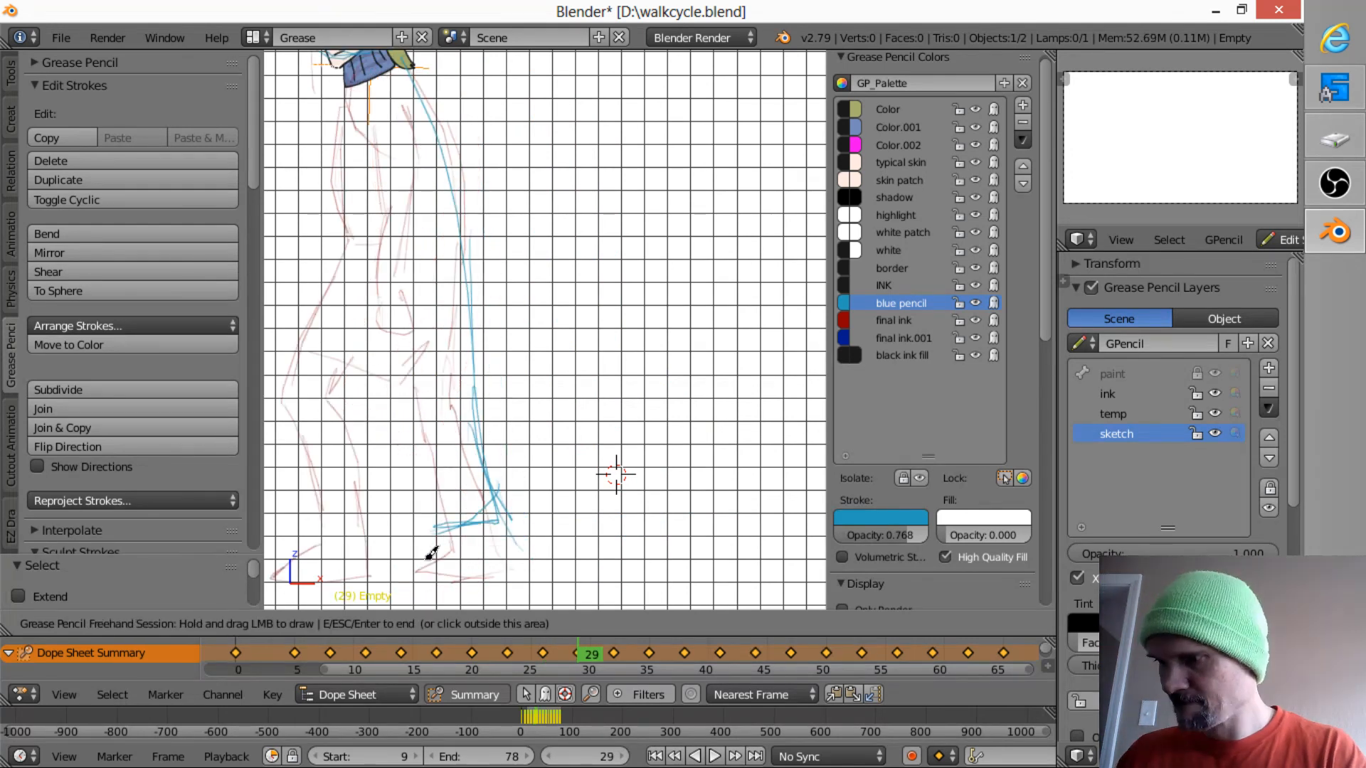
key("Down")
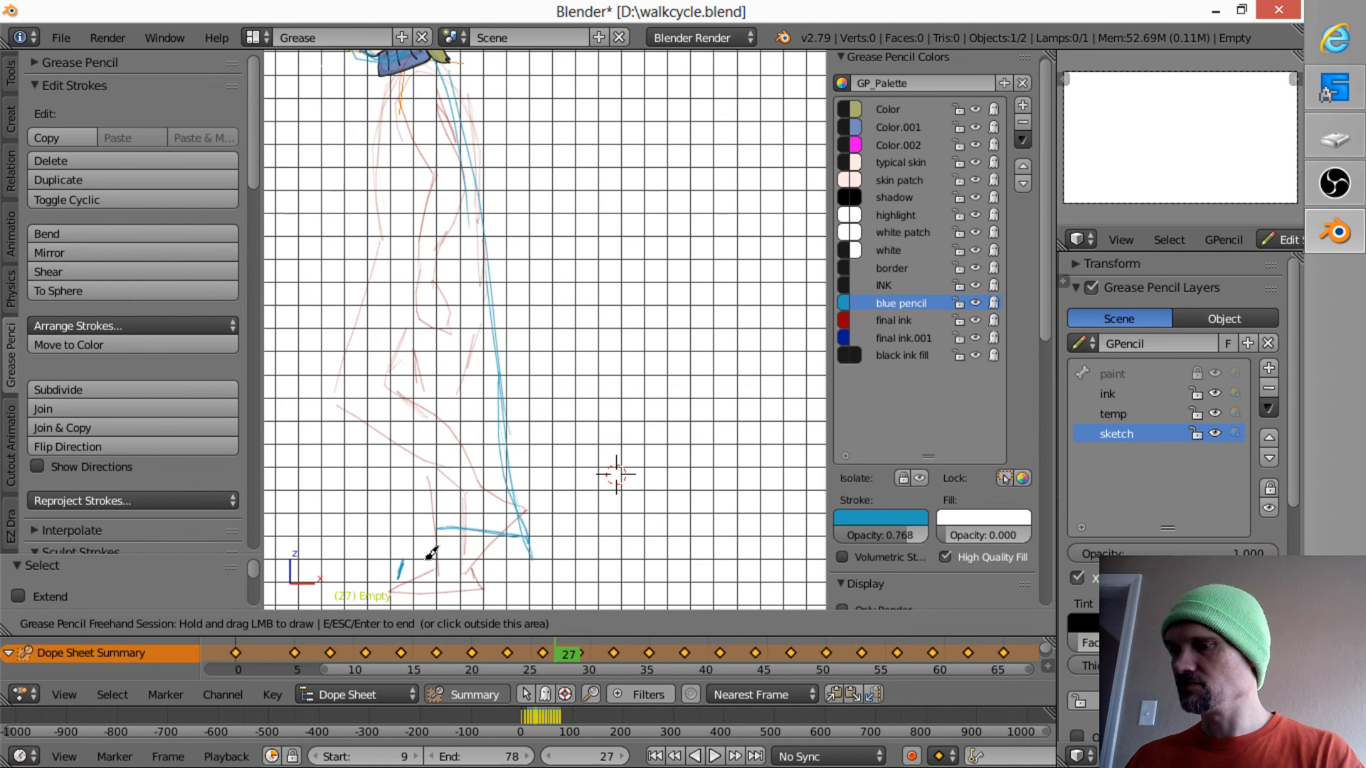
mouse_move(401, 562)
left_mouse_down()
mouse_move(400, 579)
mouse_move(437, 582)
left_mouse_up()
- Go back to frame 11 and mark the back of the front shoe's heel
key("Down")
key("Down")
key("Down")
key("Down")
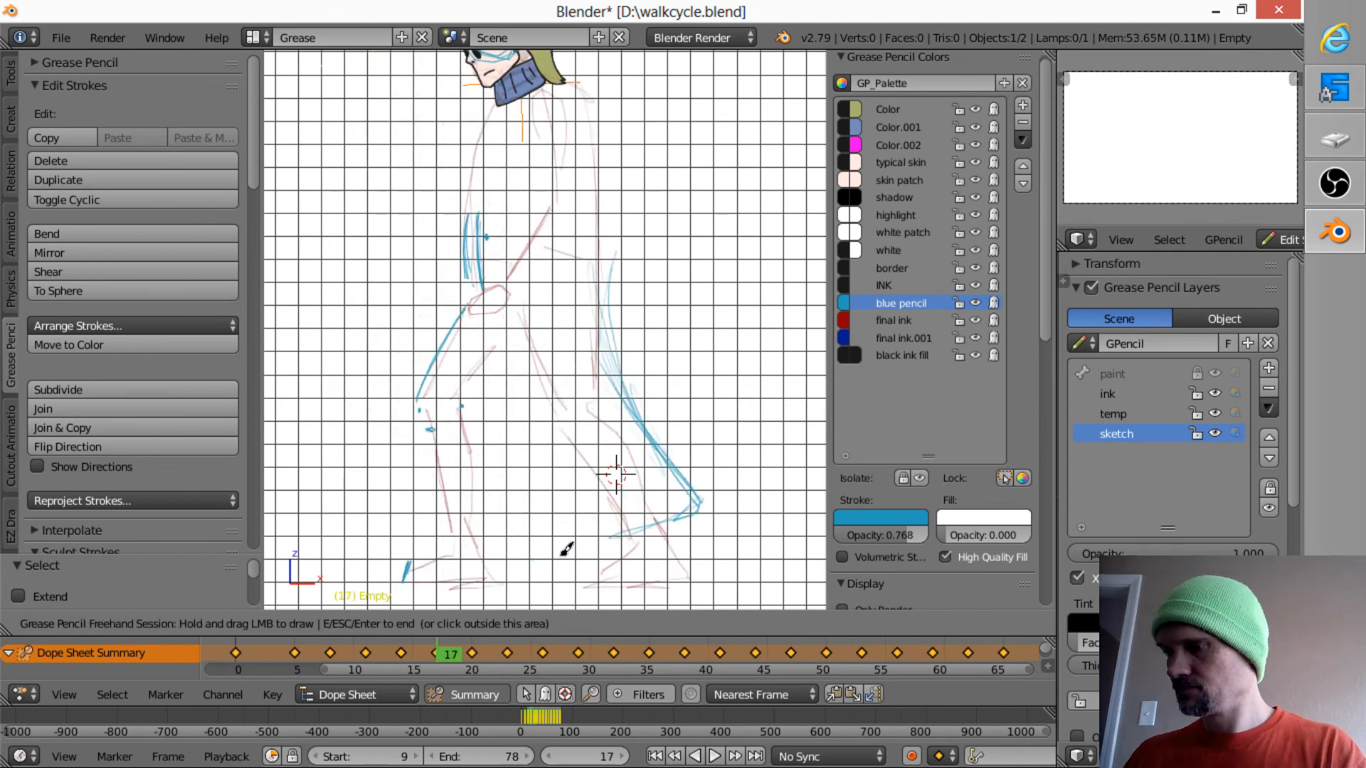
key("Down")
key("Down")
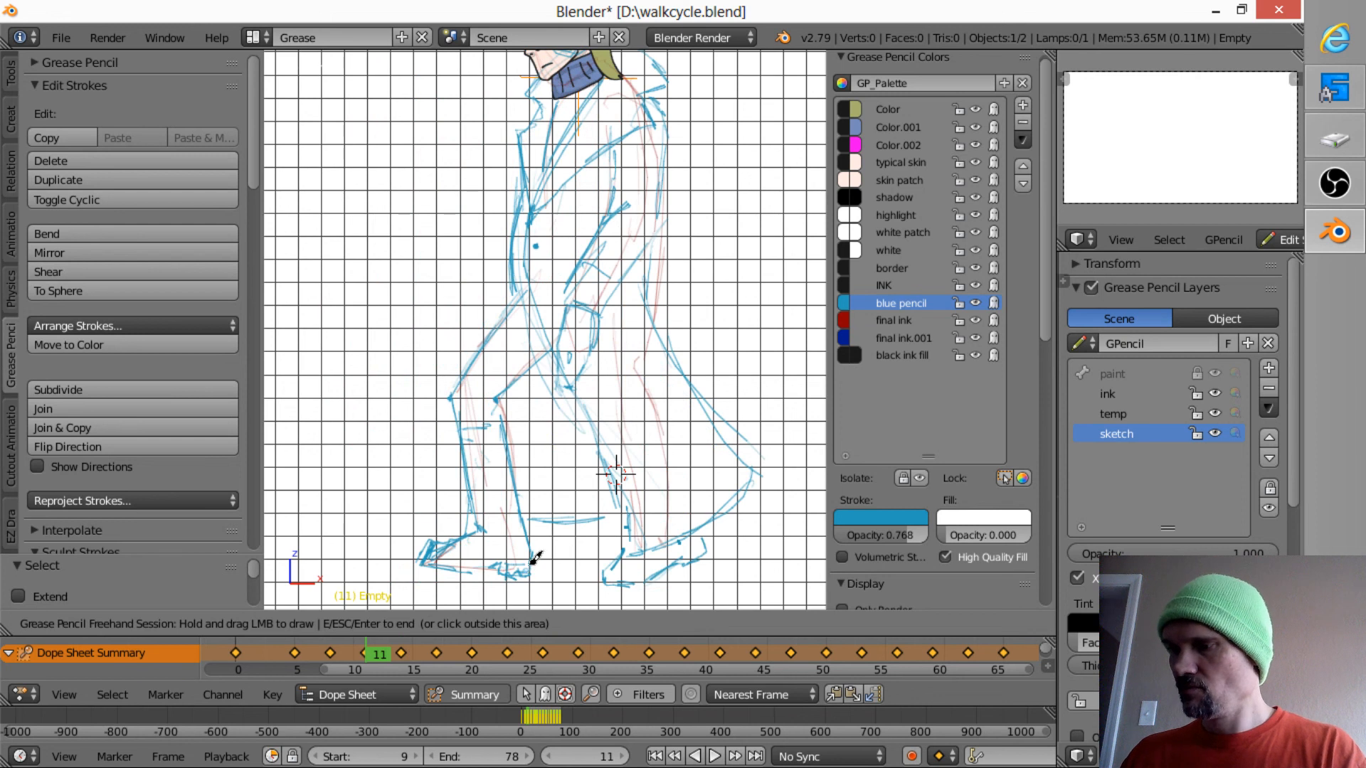
mouse_move(532, 562)
left_mouse_down()
mouse_move(523, 578)
mouse_move(524, 559)
left_mouse_up()
- Carry the heel marking forward through the frames and draw the heel stroke on frame 27
key("Up")
key("Up")
key("Up")
key("Up")
key("Up")
key("Up")
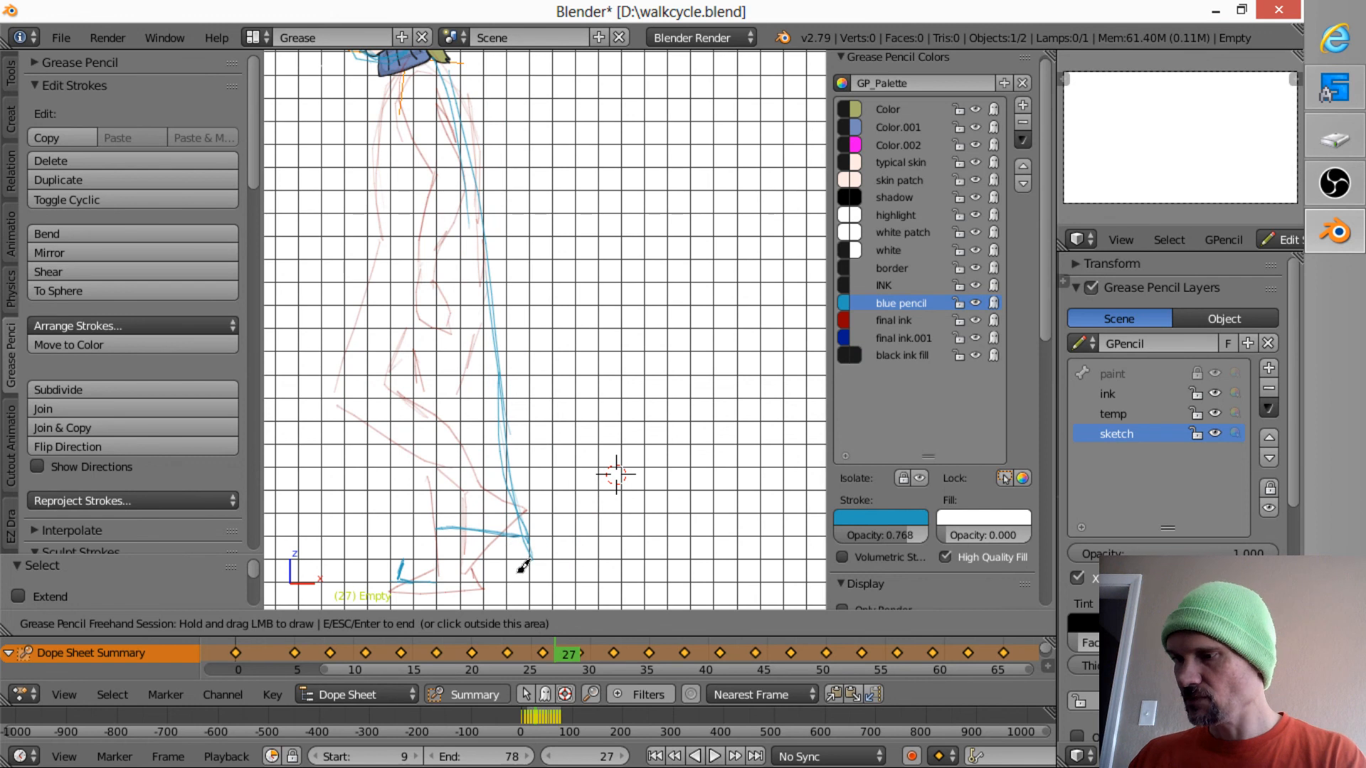
key("Down")
mouse_move(513, 579)
left_mouse_down()
mouse_move(518, 558)
mouse_move(512, 567)
left_mouse_up()
key("Up")
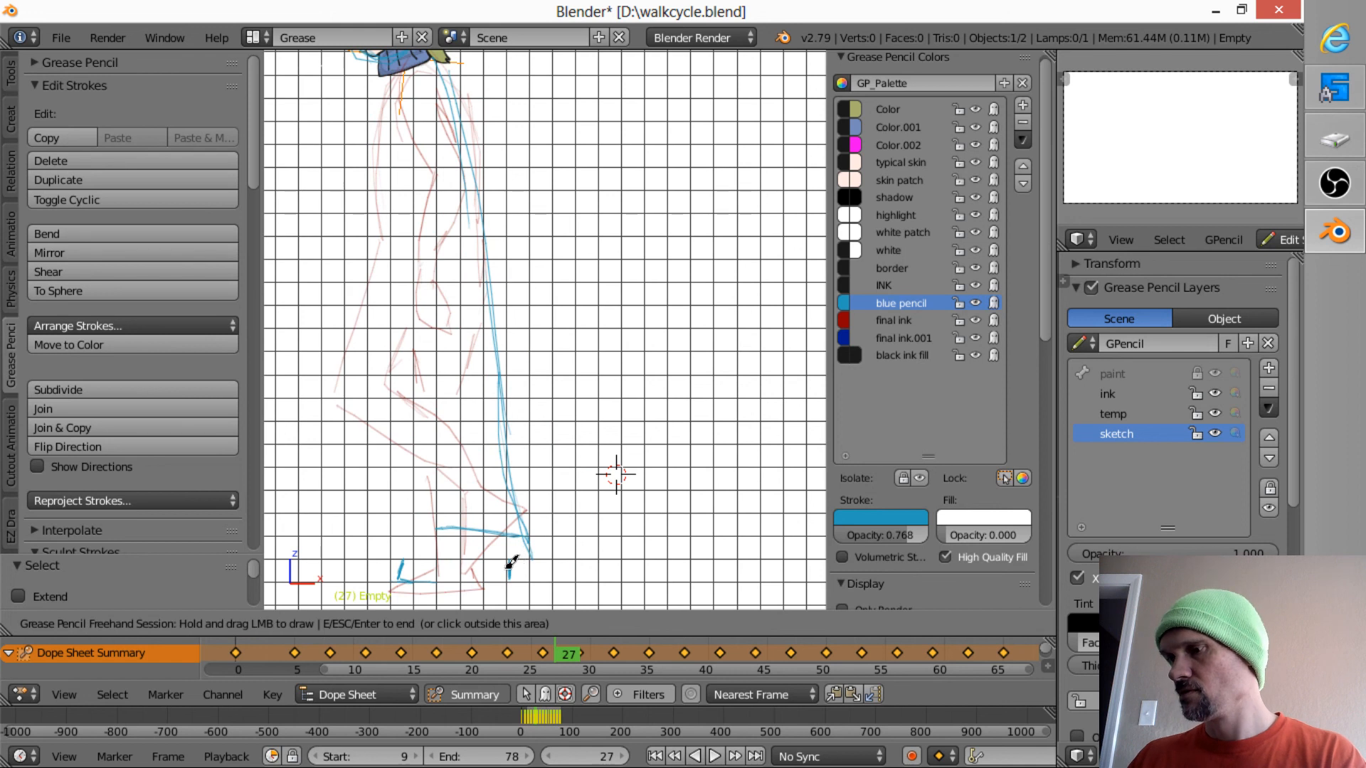
- Compare frames 26, 27 and 29 to examine the shoe and coat positions on the whole figure
key("Up")
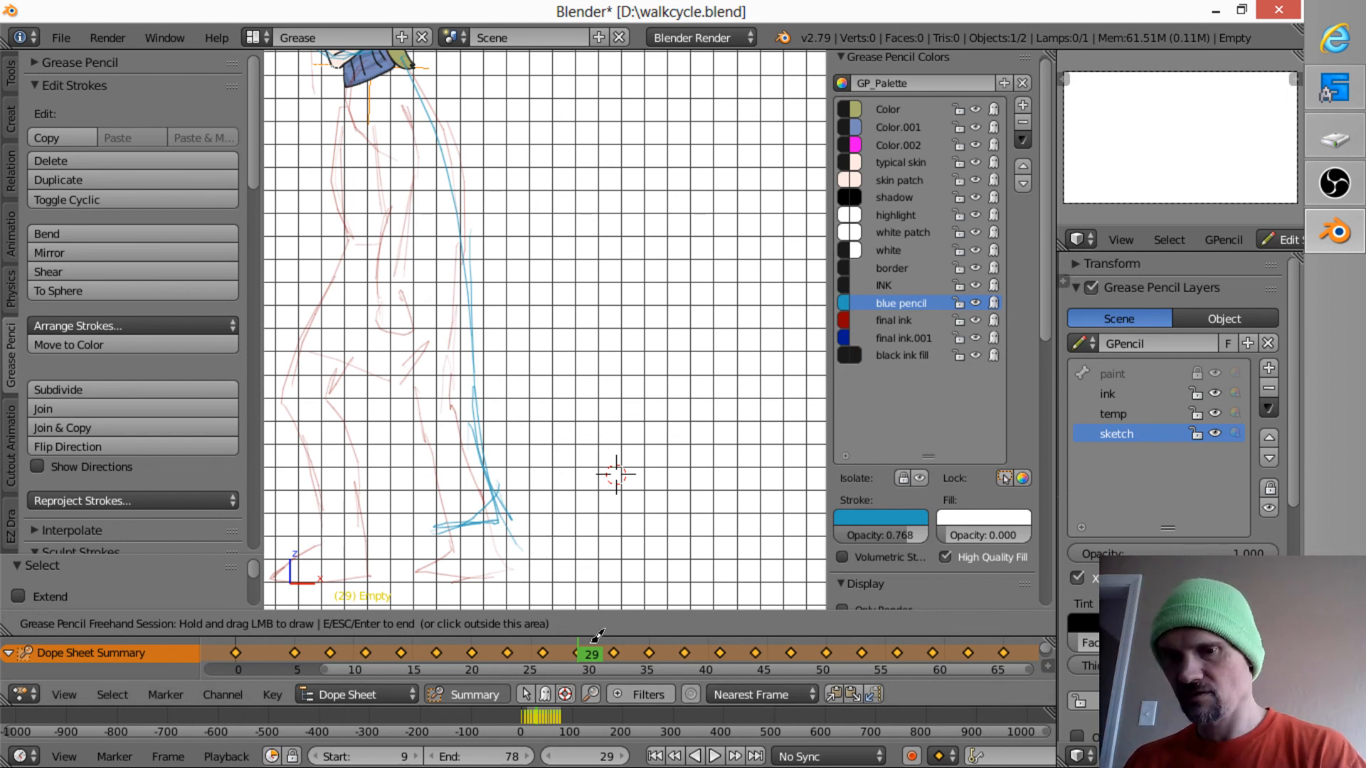
key("Left")
key("Left")
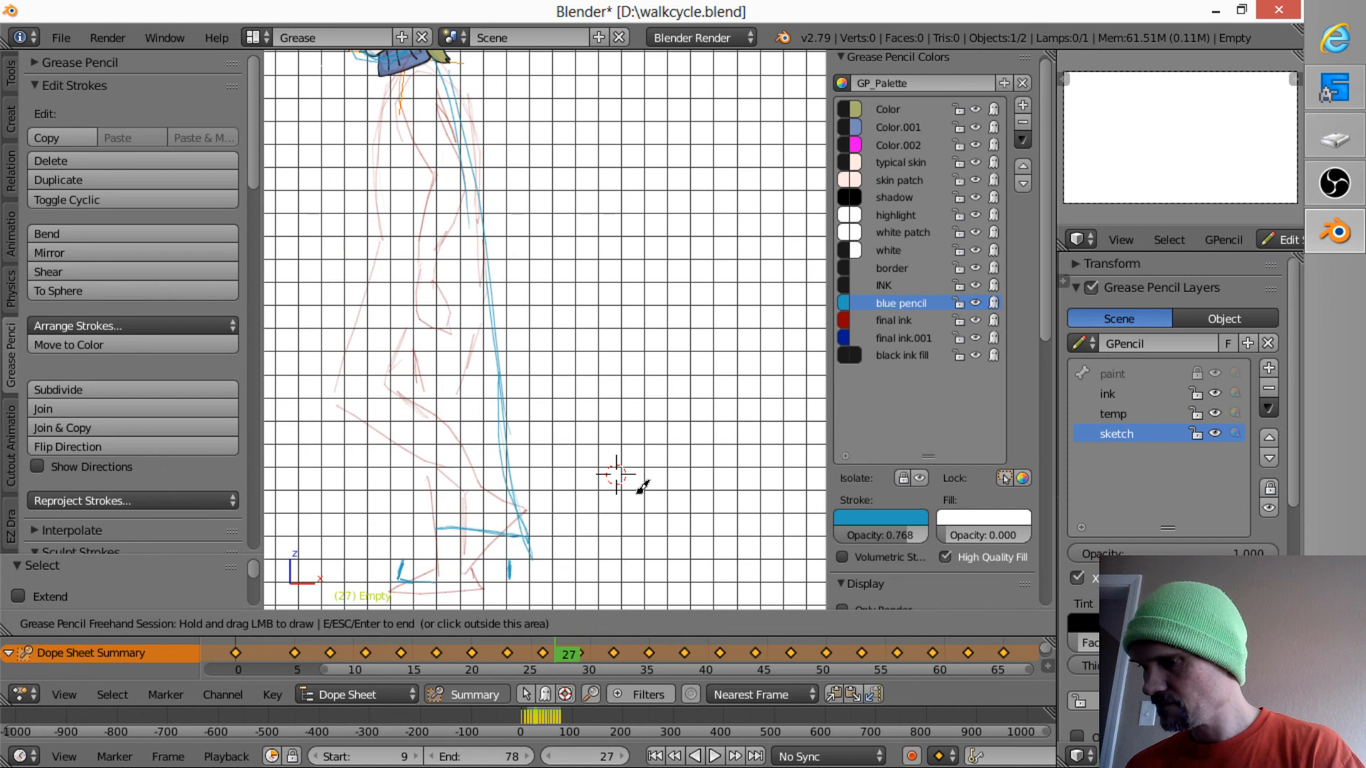
key("Right")
key("Right")
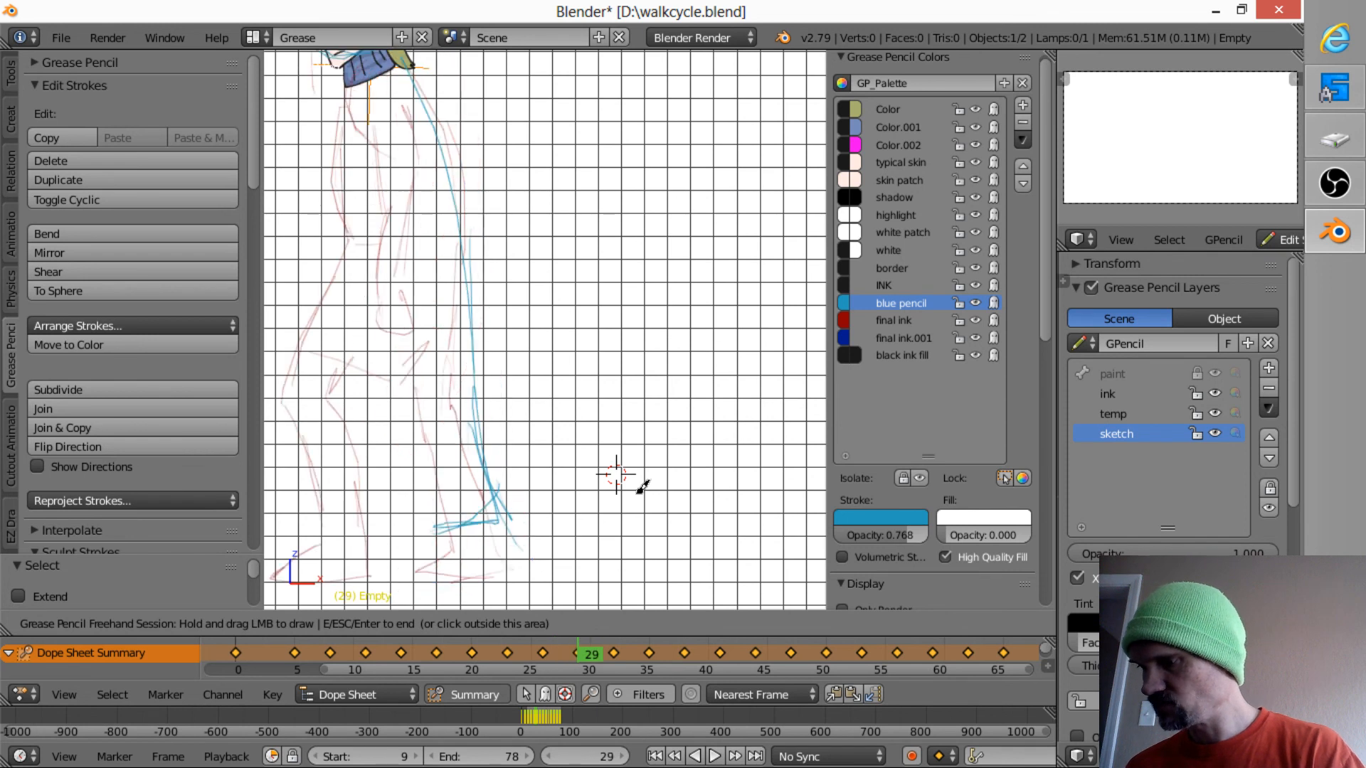
key("Left")
key("Left")
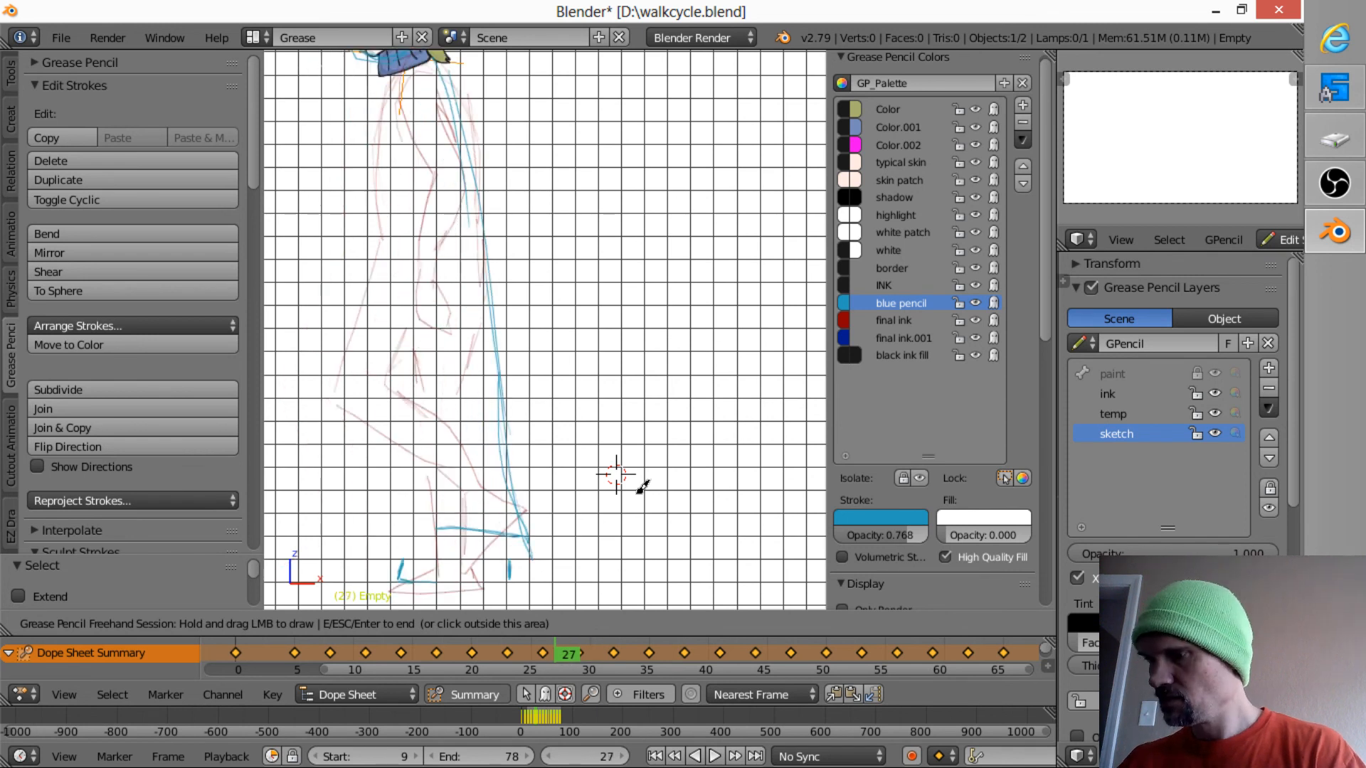
scroll(595, 377, "down", 3)
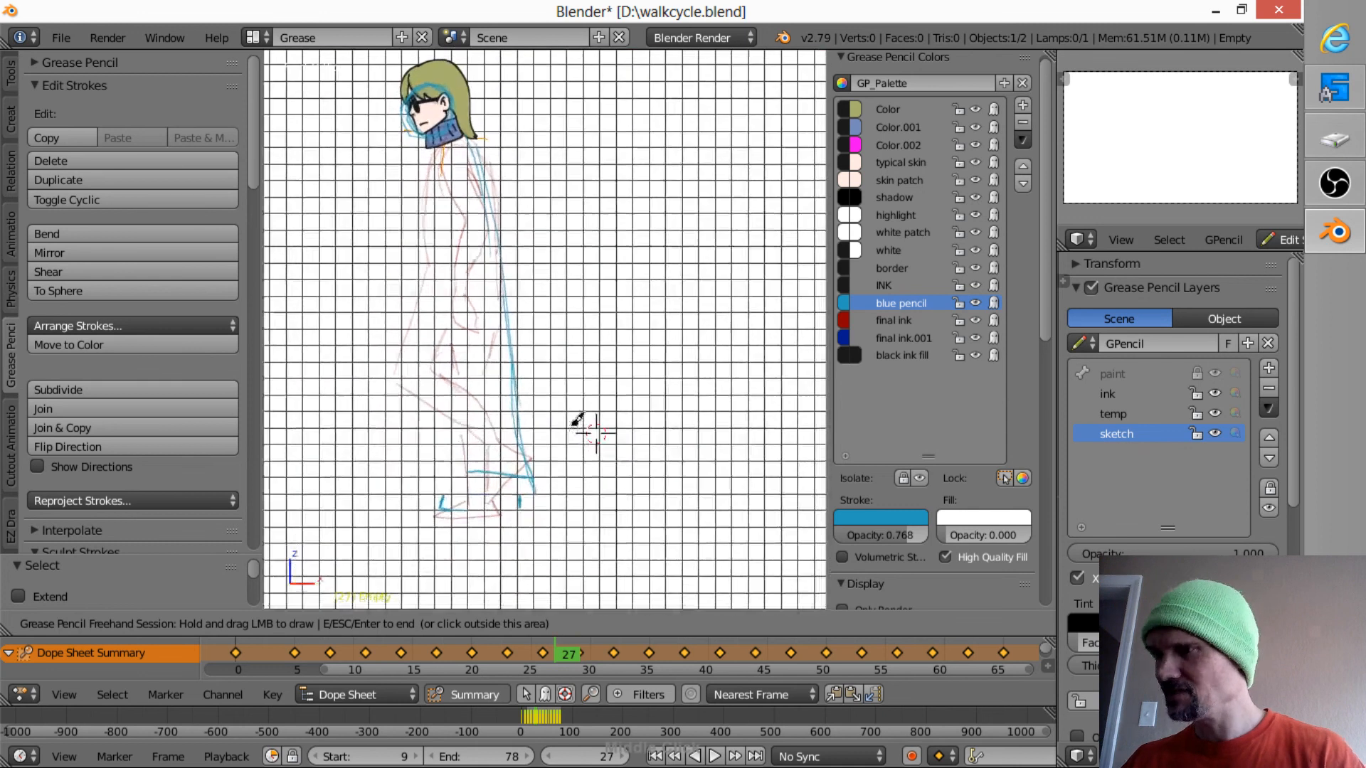
middle_click_drag(587, 420, 628, 410, "shift")
key("Down")
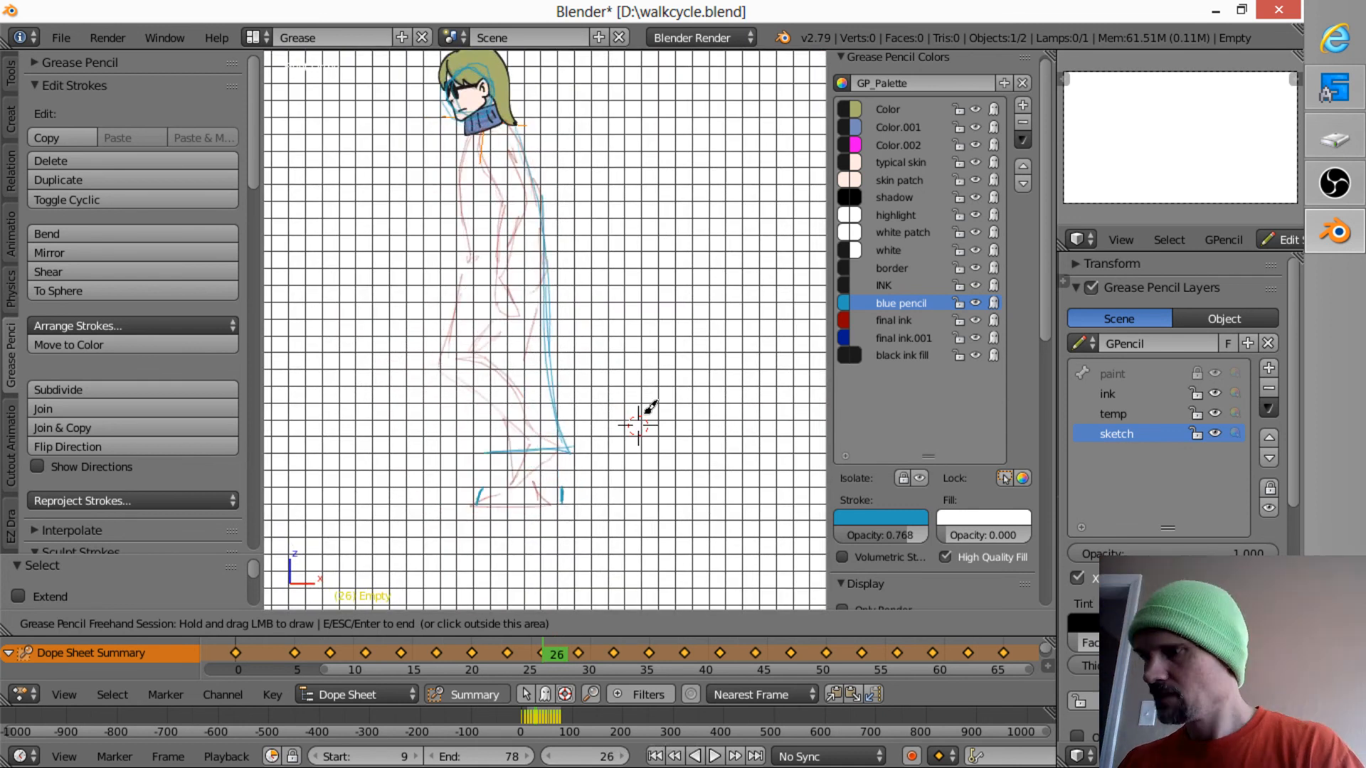
- Compare frames 23, 26 and 29 to examine how the coat and legs move between the neighbouring poses
key("Down")
key("Up")
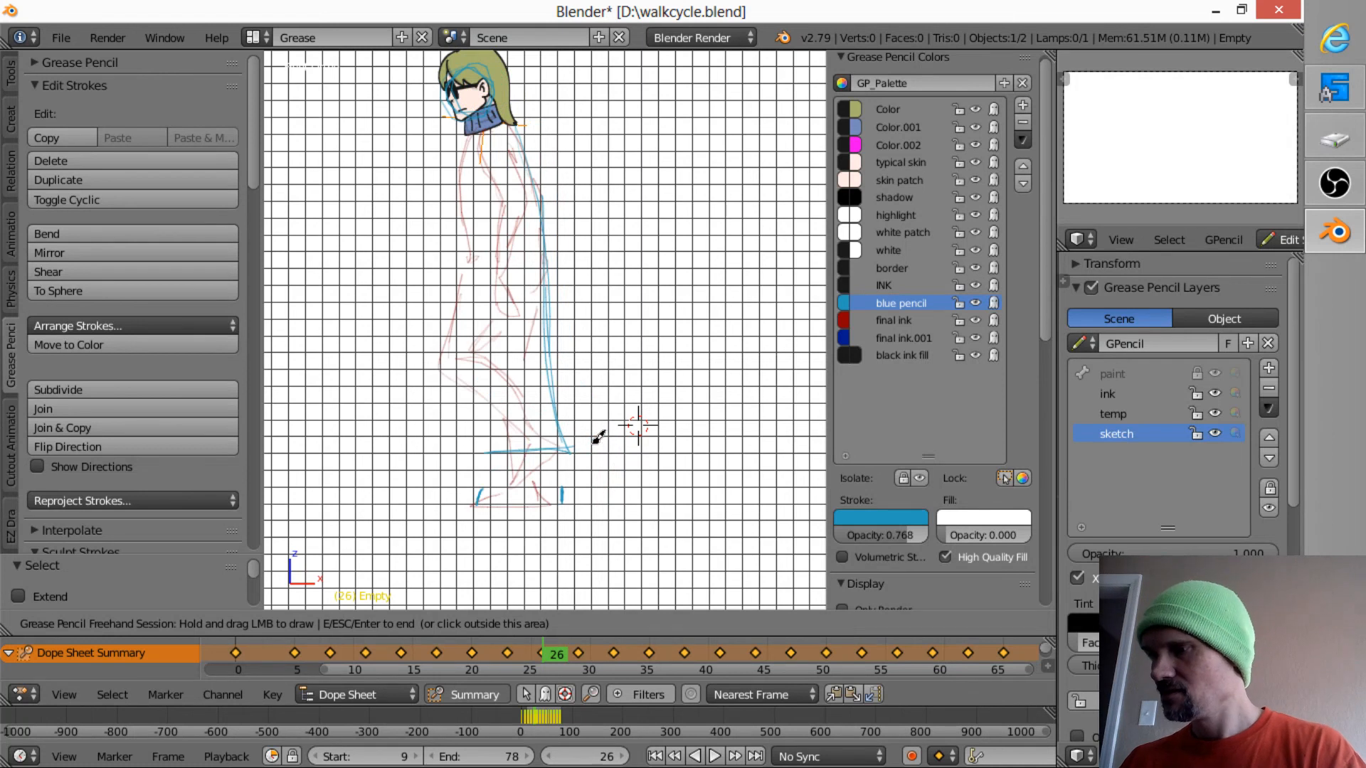
key("Down")
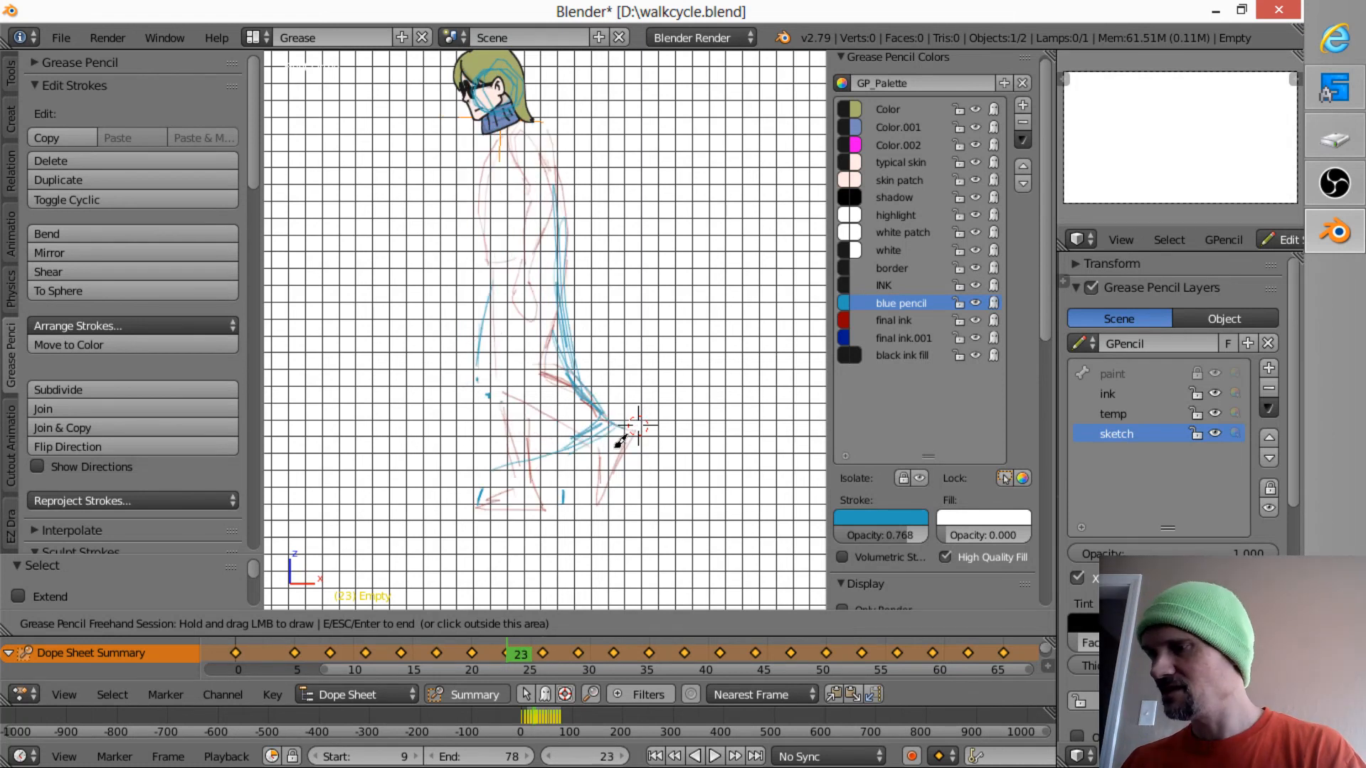
key("Right")
key("Right")
key("Right")
key("Right")
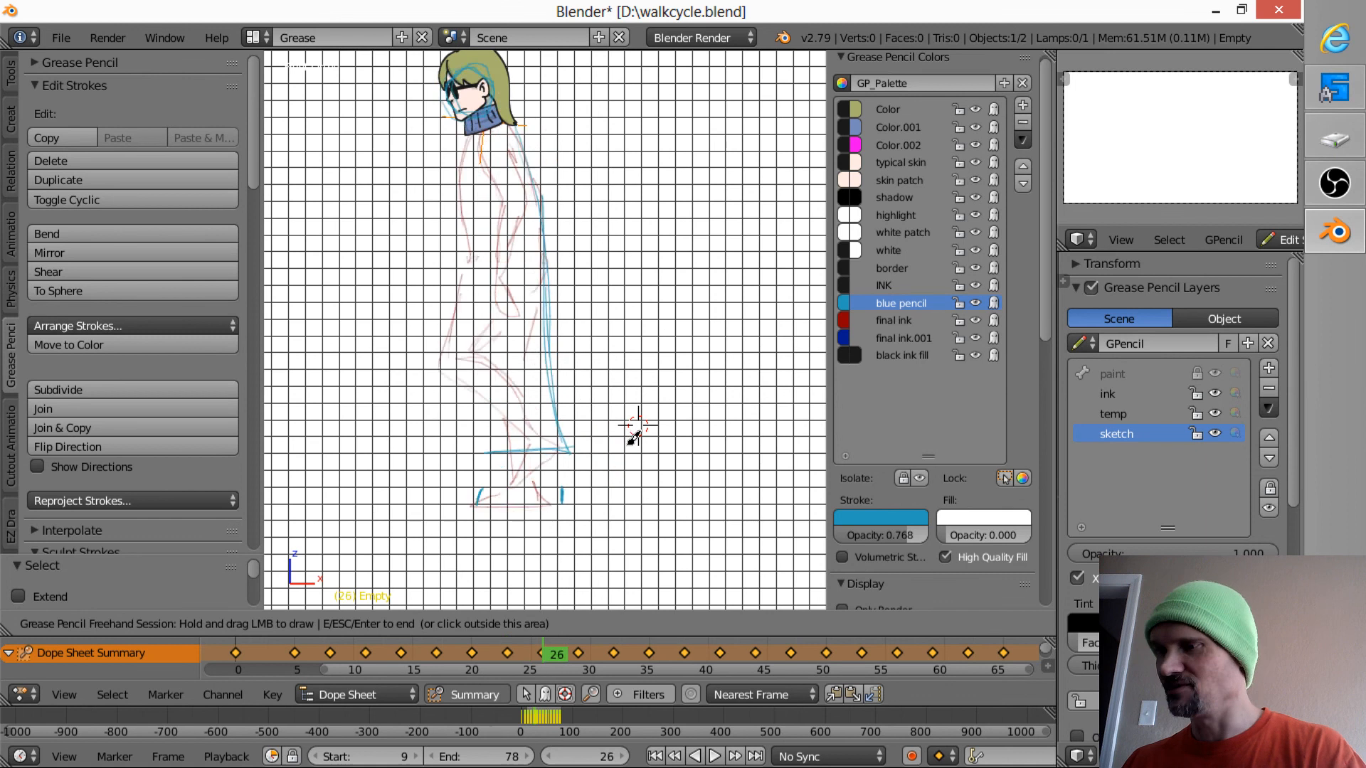
key("Right")
key("Right")
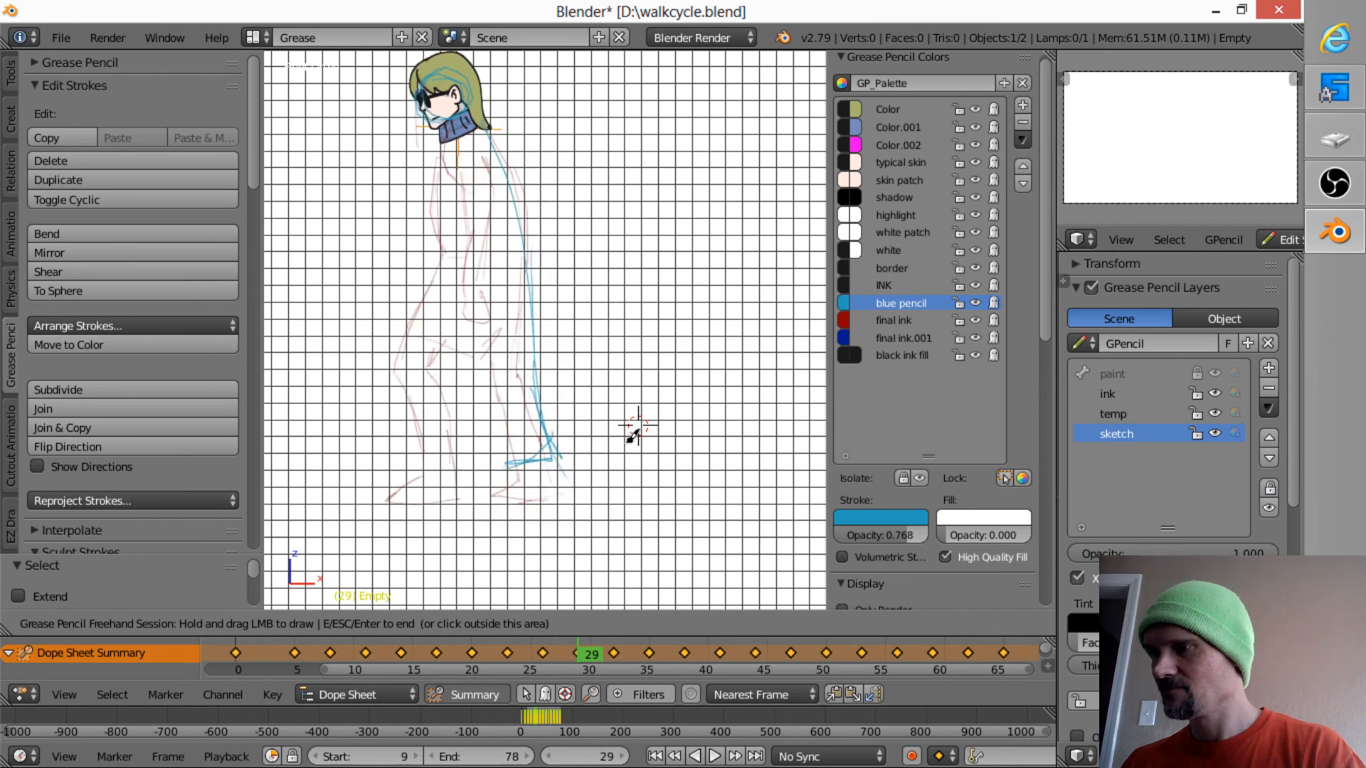
key("Left")
key("Left")
key("Left")
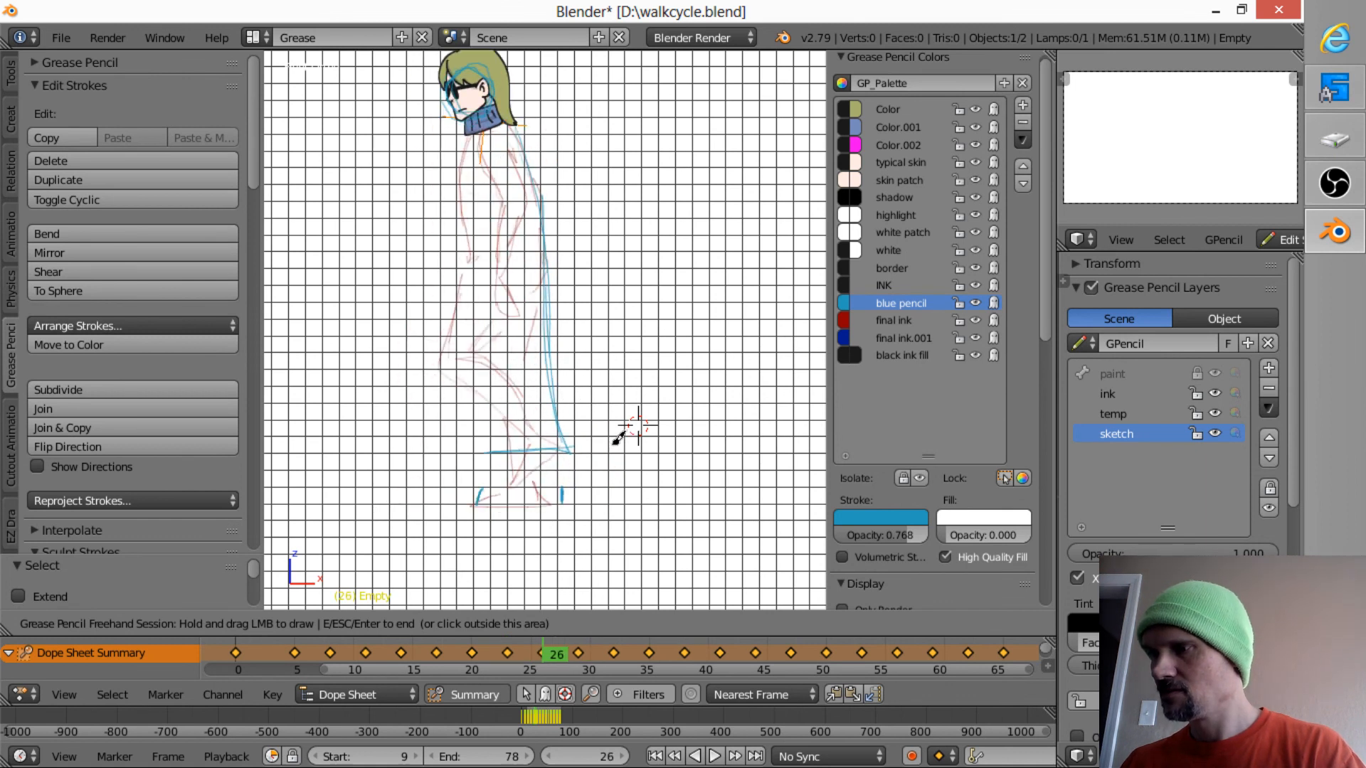
key("Down")
key("Up")
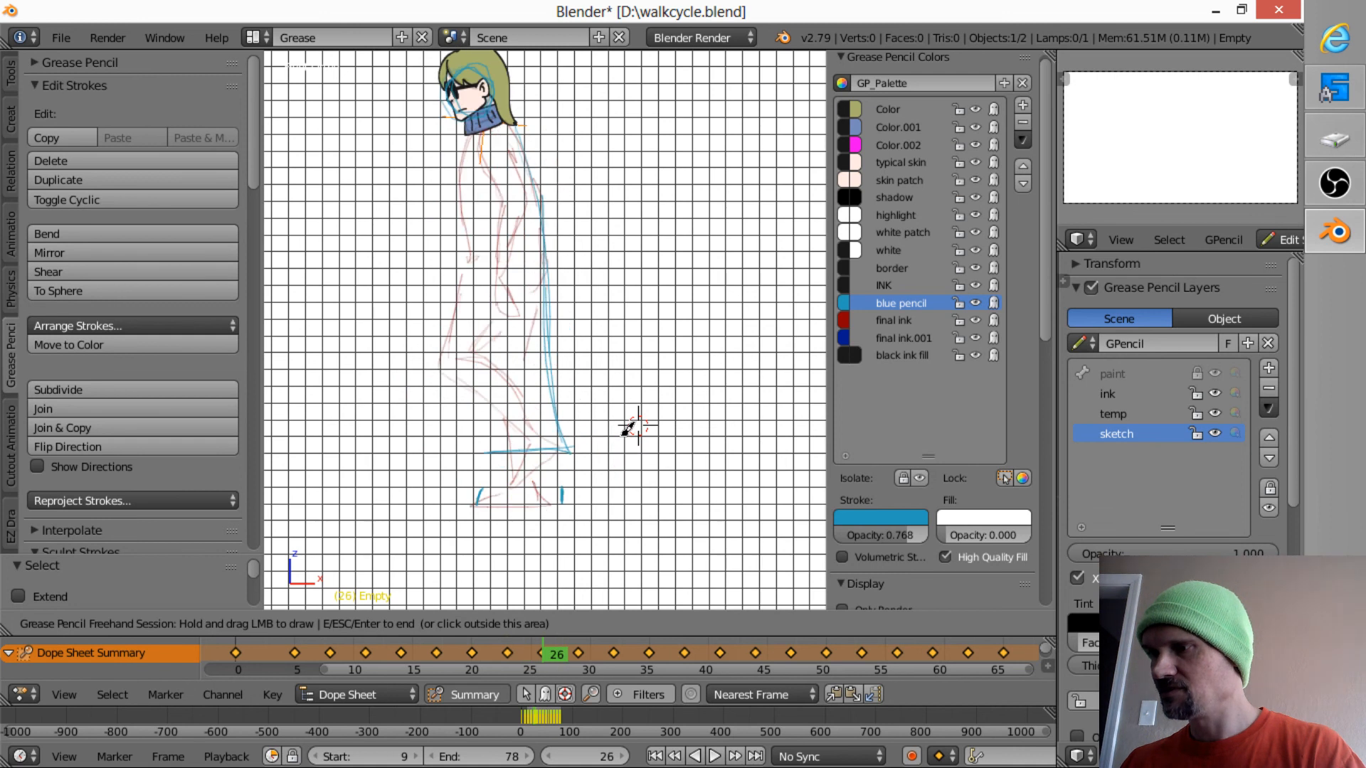
- Check the extra drawing on frame 27 against the drawings on frames 26 and 29
key("Up")
key("Left")
key("Right")
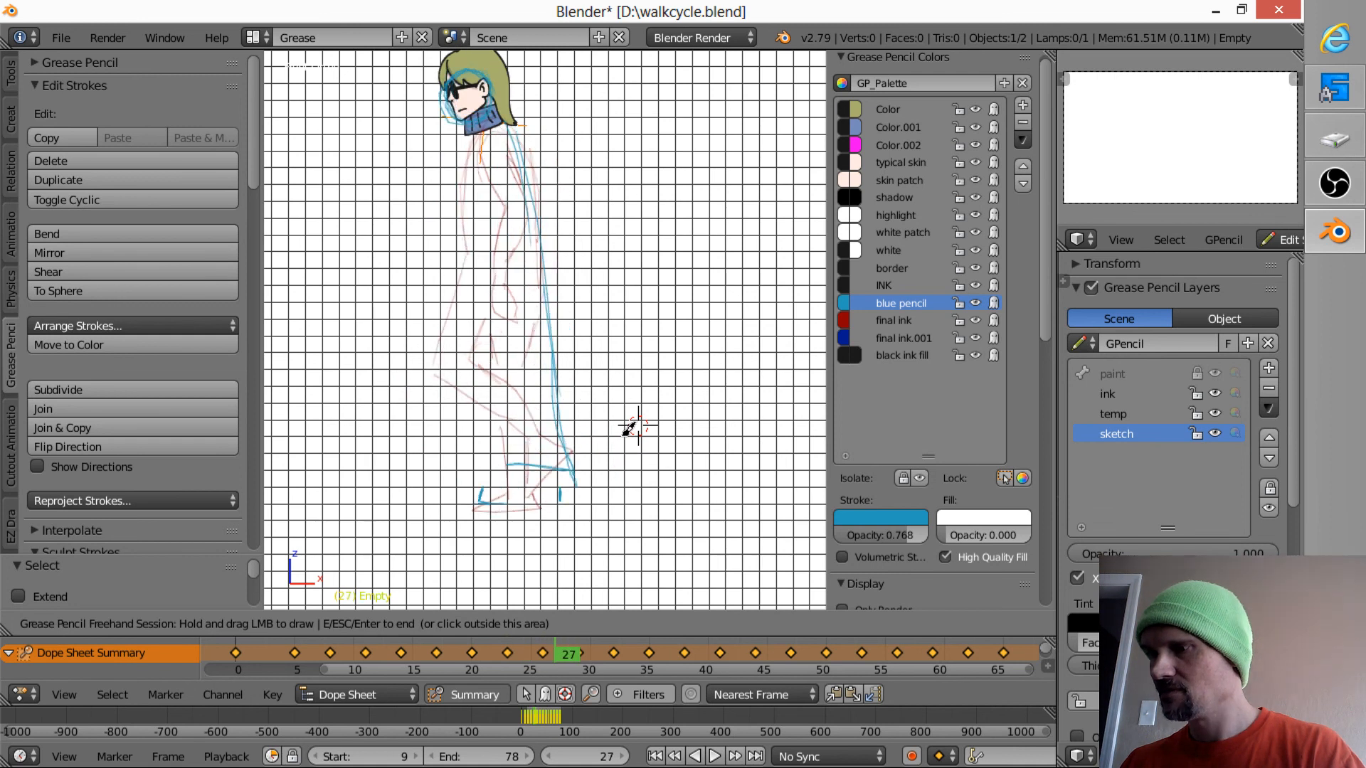
key("Down")
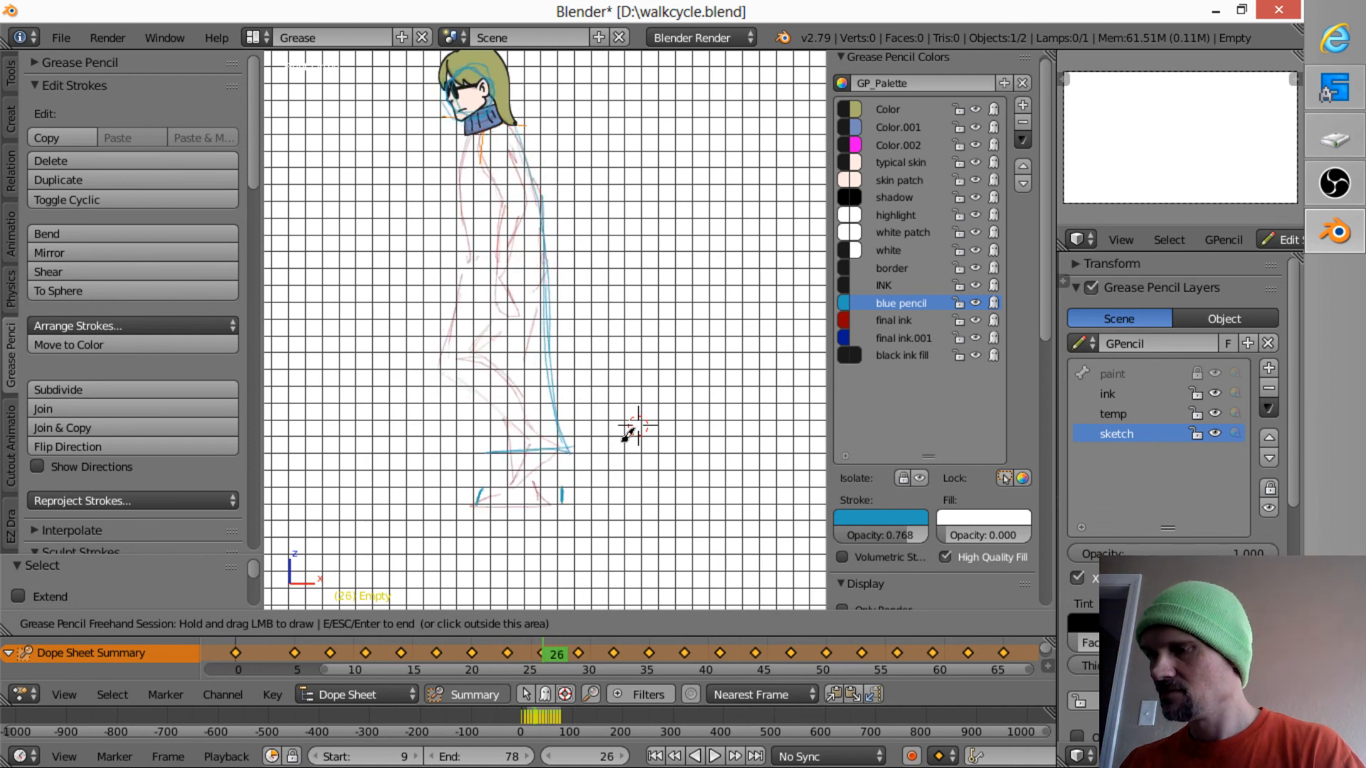
key("Down")
key("Up")
key("Up")
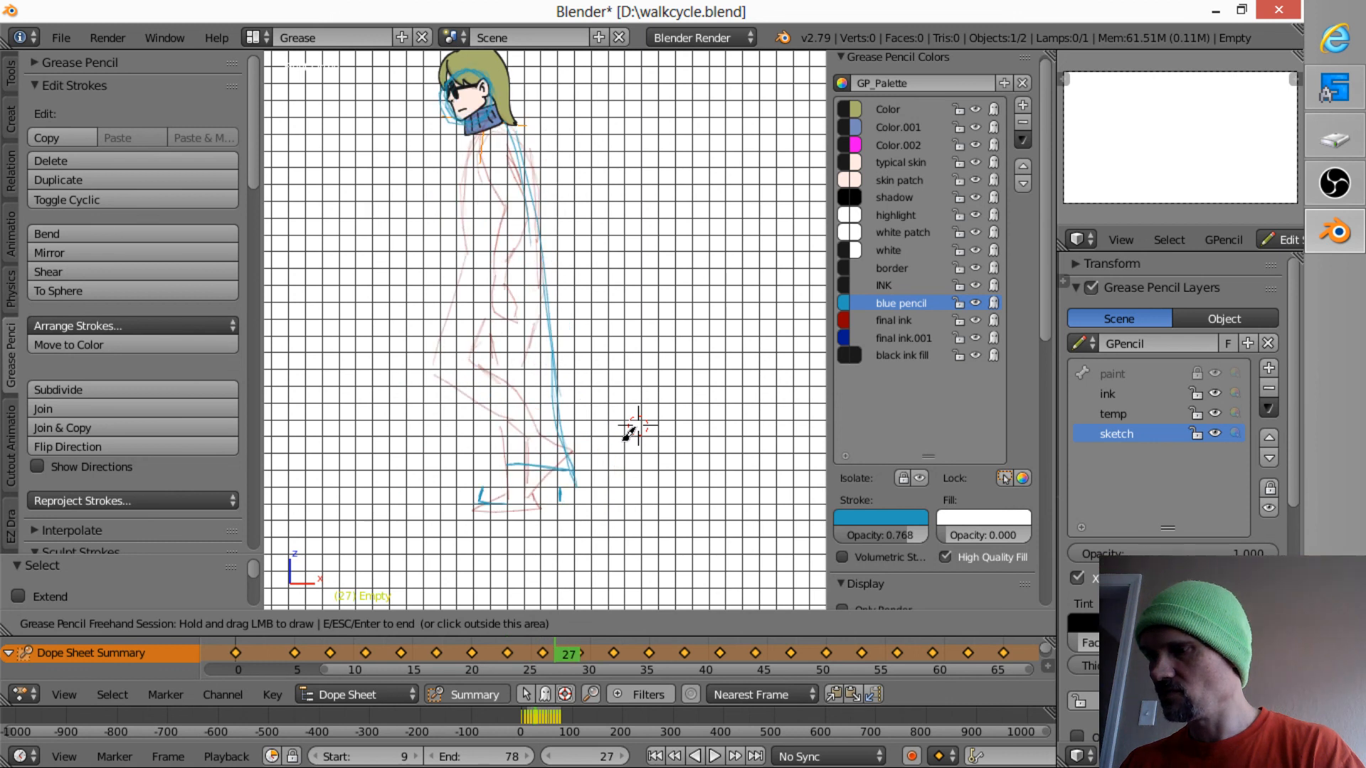
key("Up")
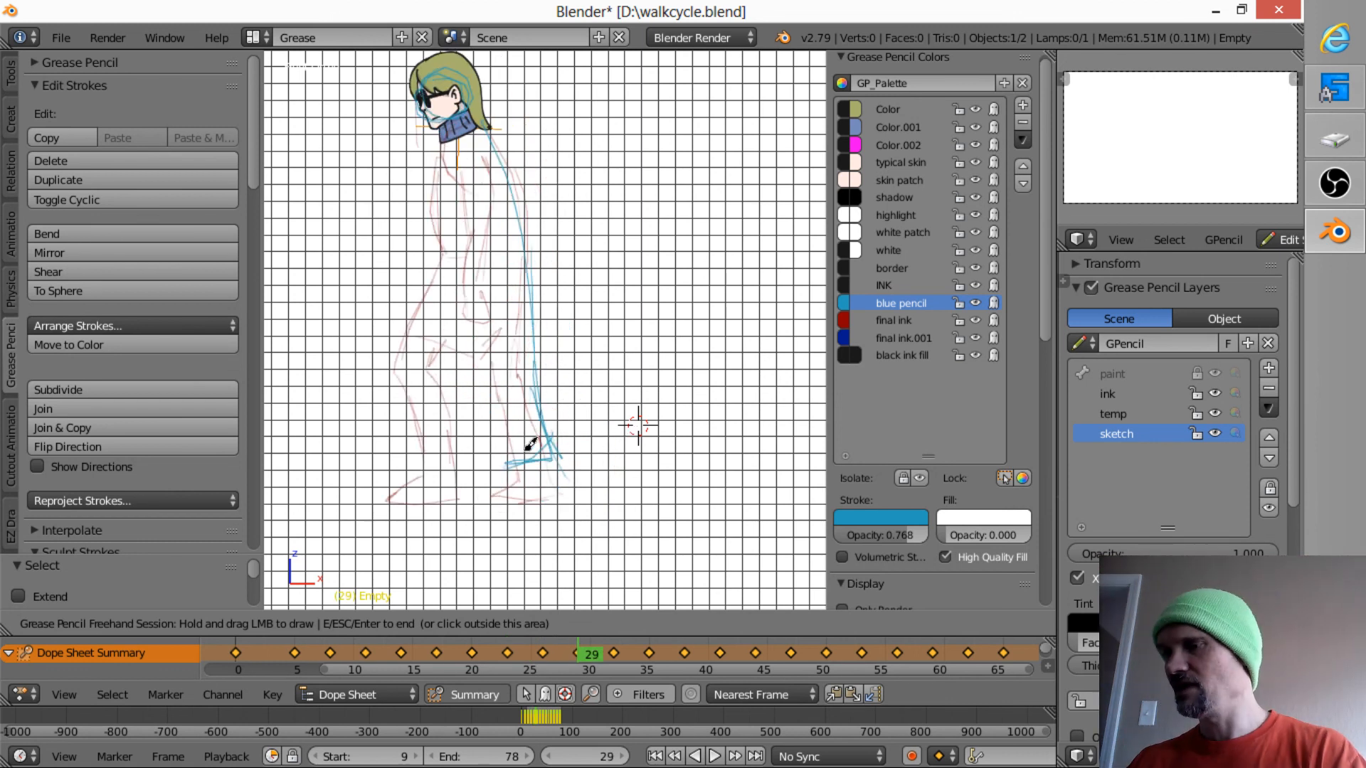
key("Down")
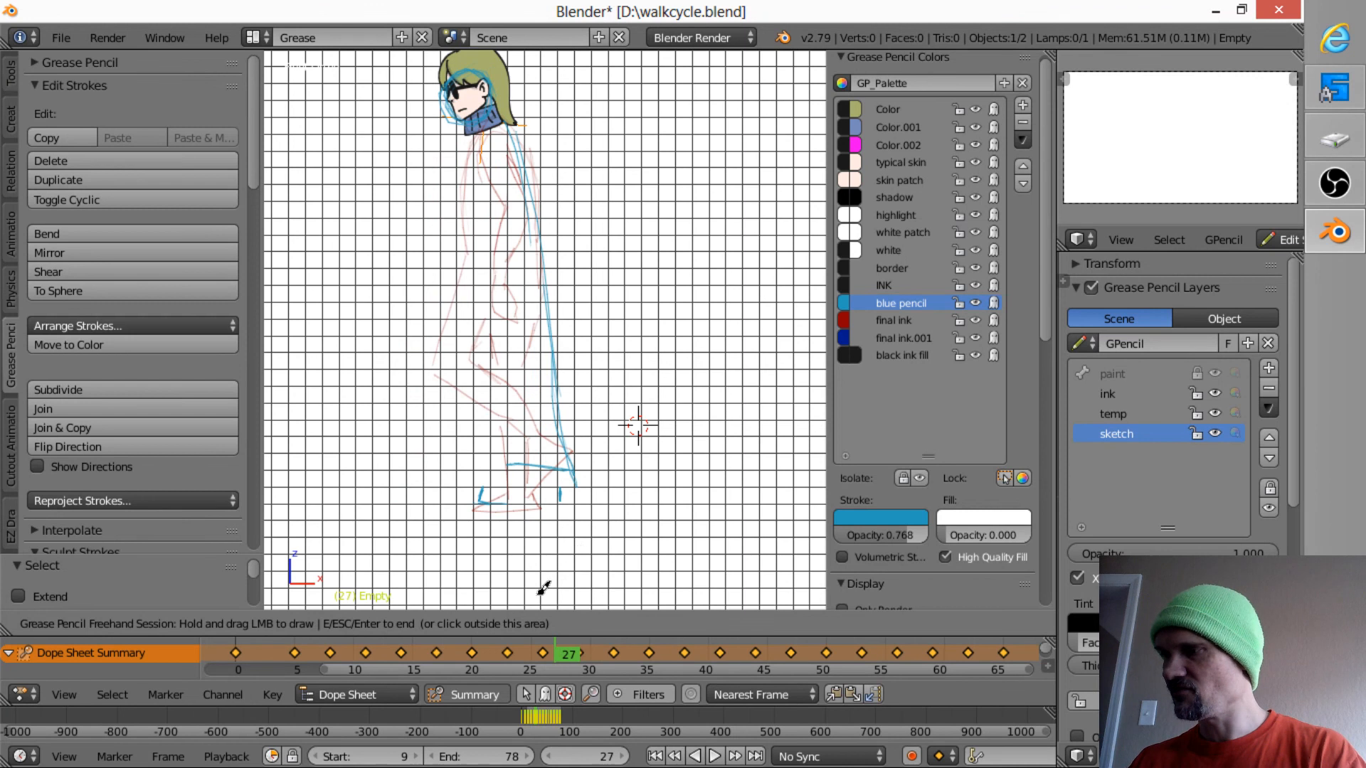
key("Down")
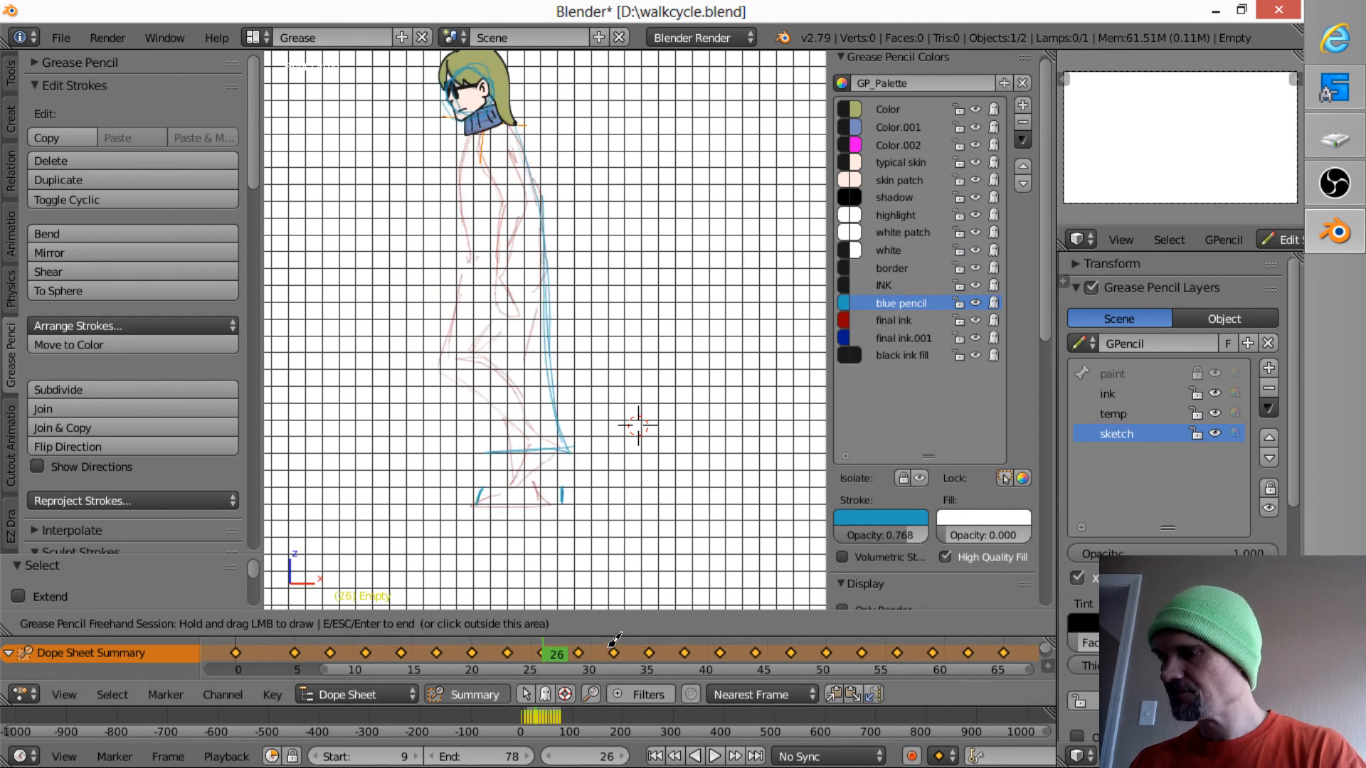
key("Down")
key("Up")
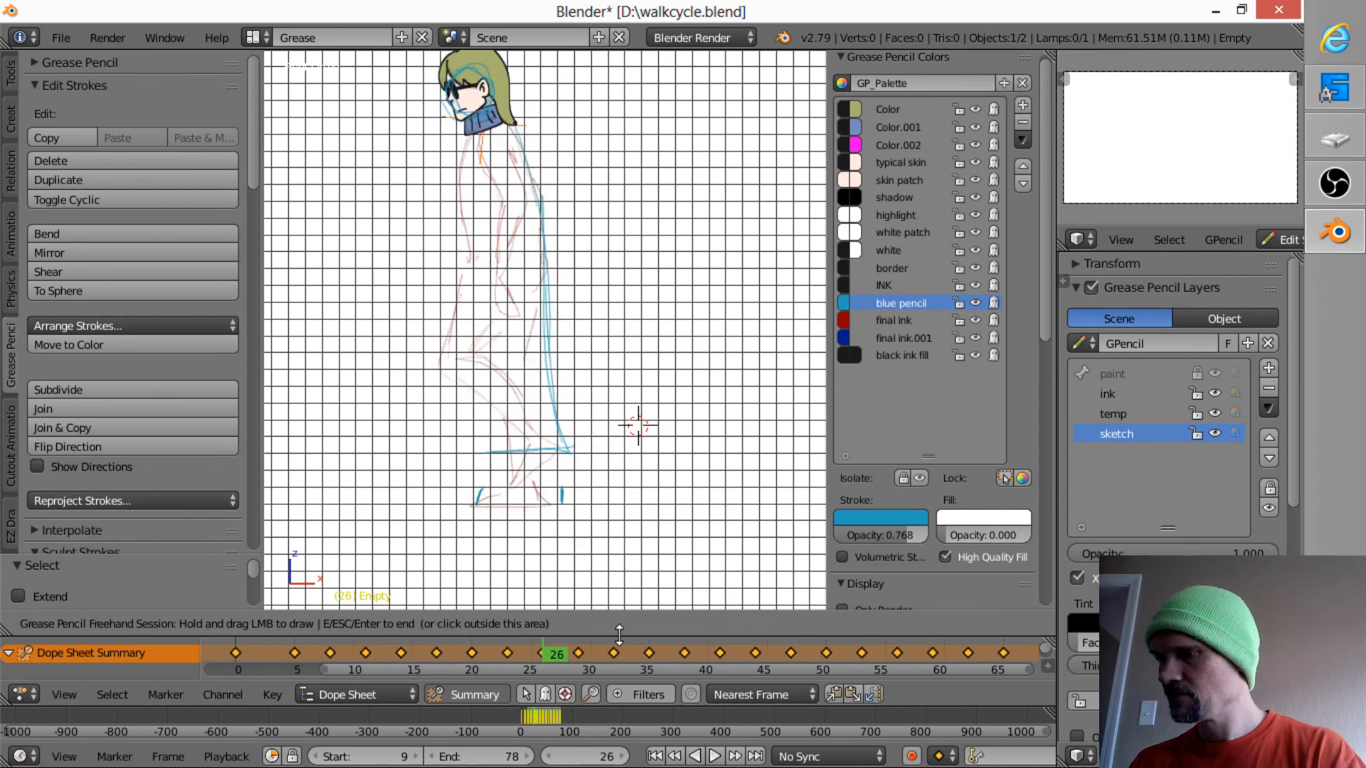
- Switch the dope sheet to Grease Pencil mode
left_click(397, 696)
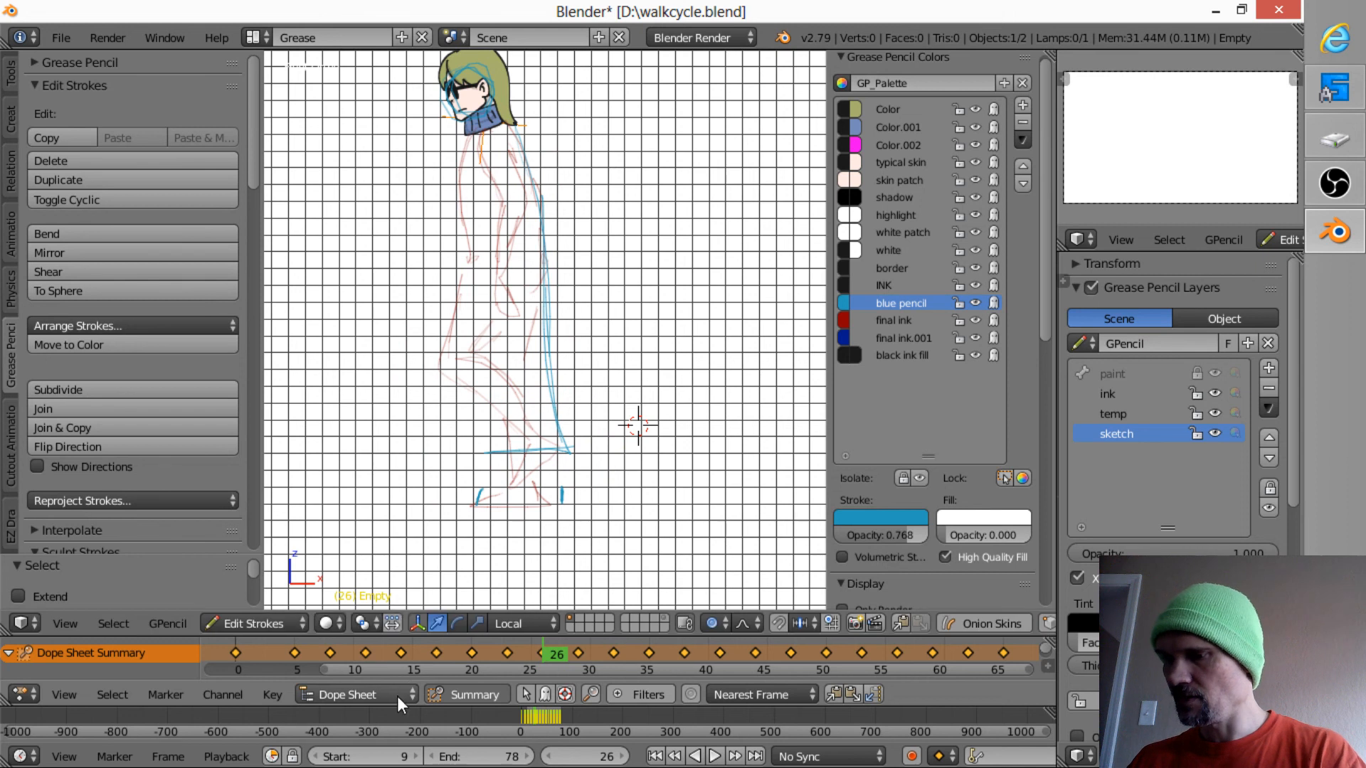
left_click(395, 694)
left_click(403, 604)
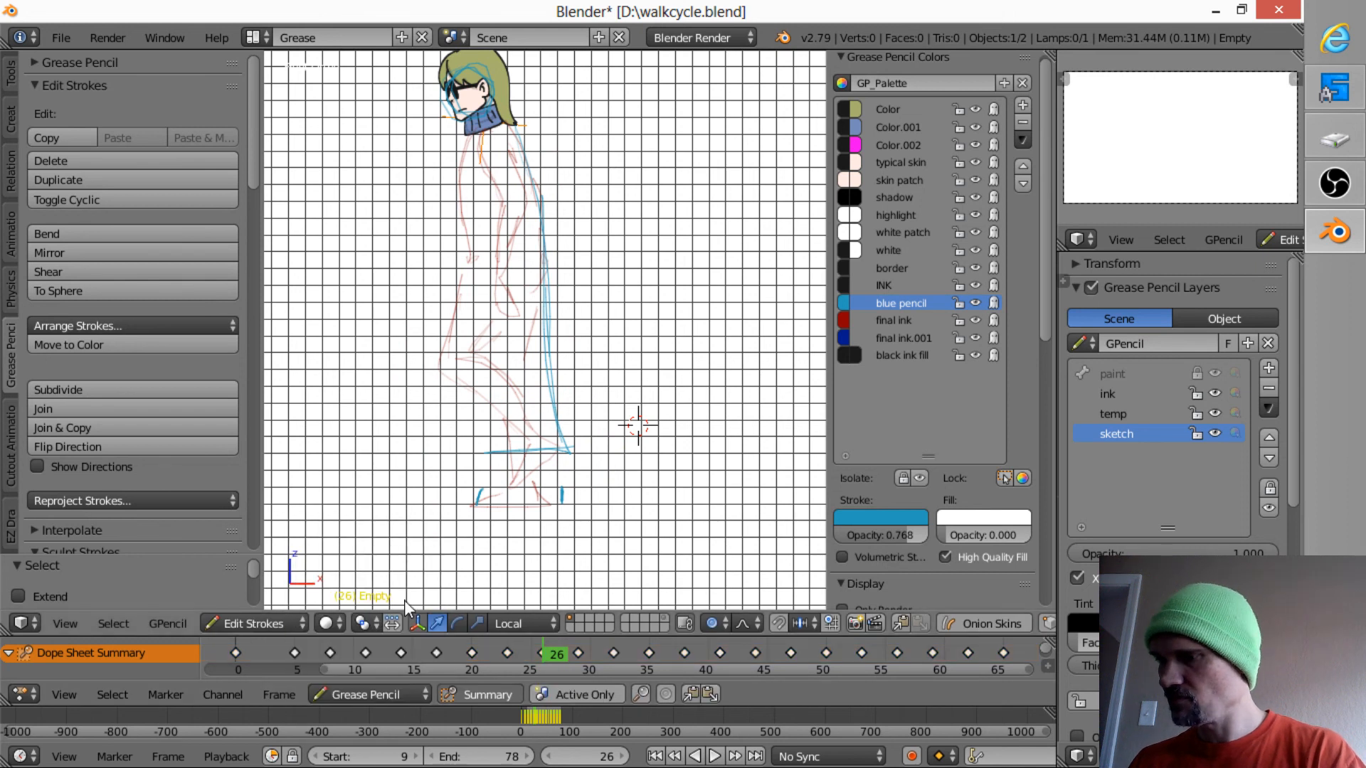
- Delete the extra grease pencil keyframe on frame 27 and return to frame 26
key("Right")
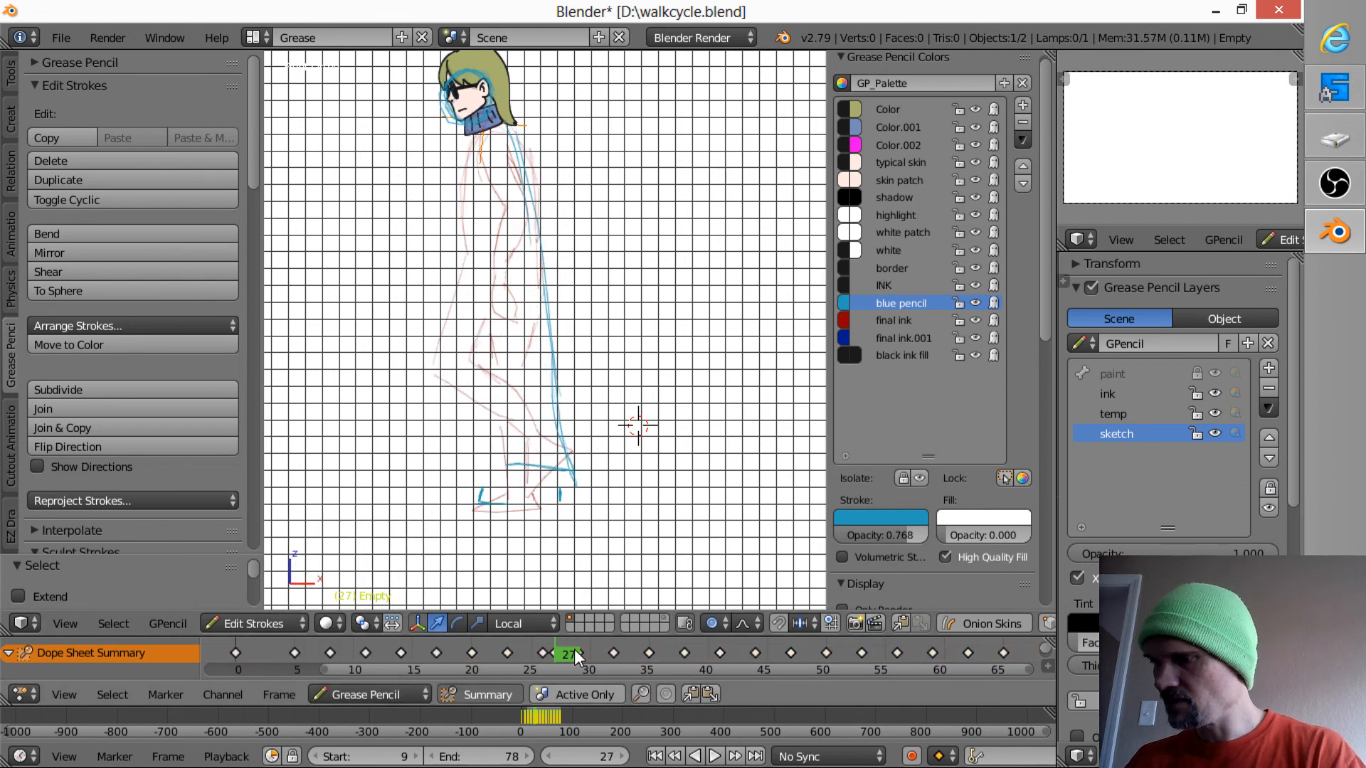
right_click(553, 651)
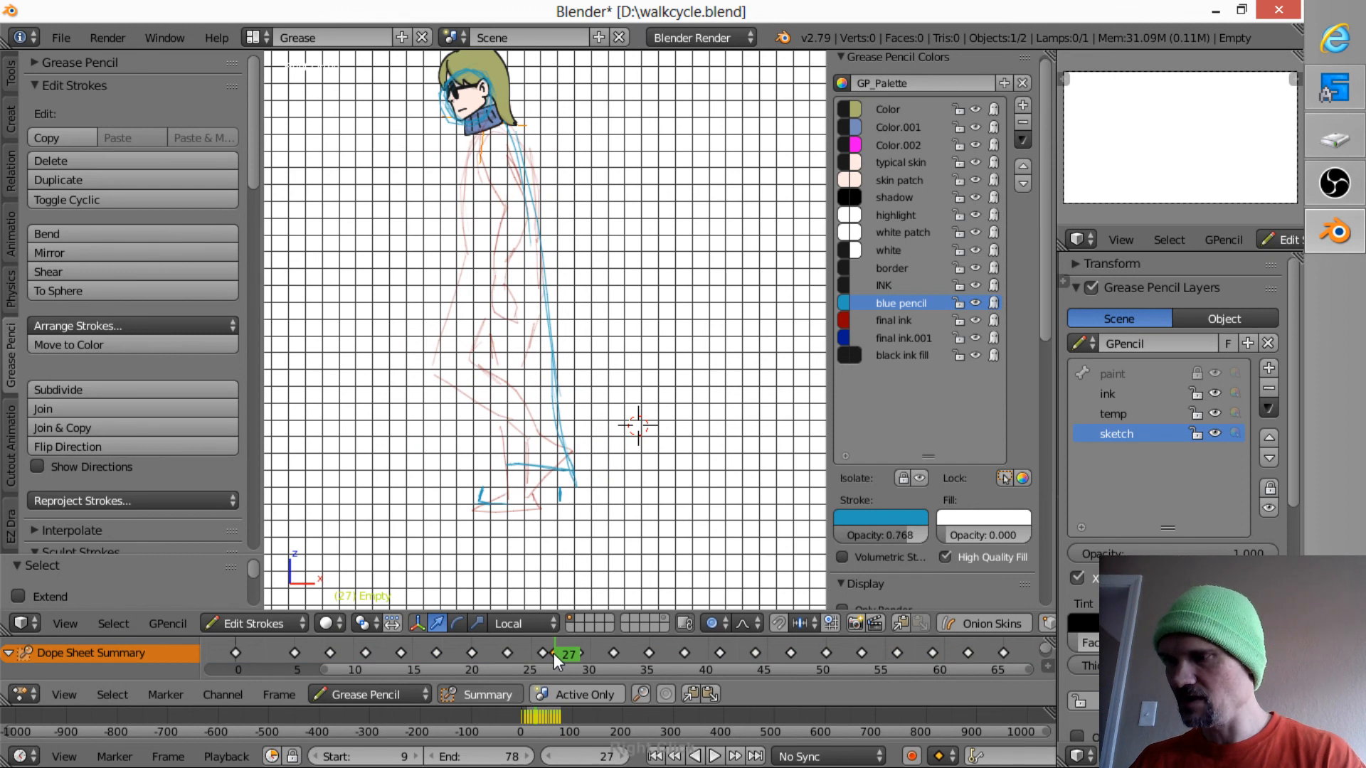
key("x")
left_click(556, 651)
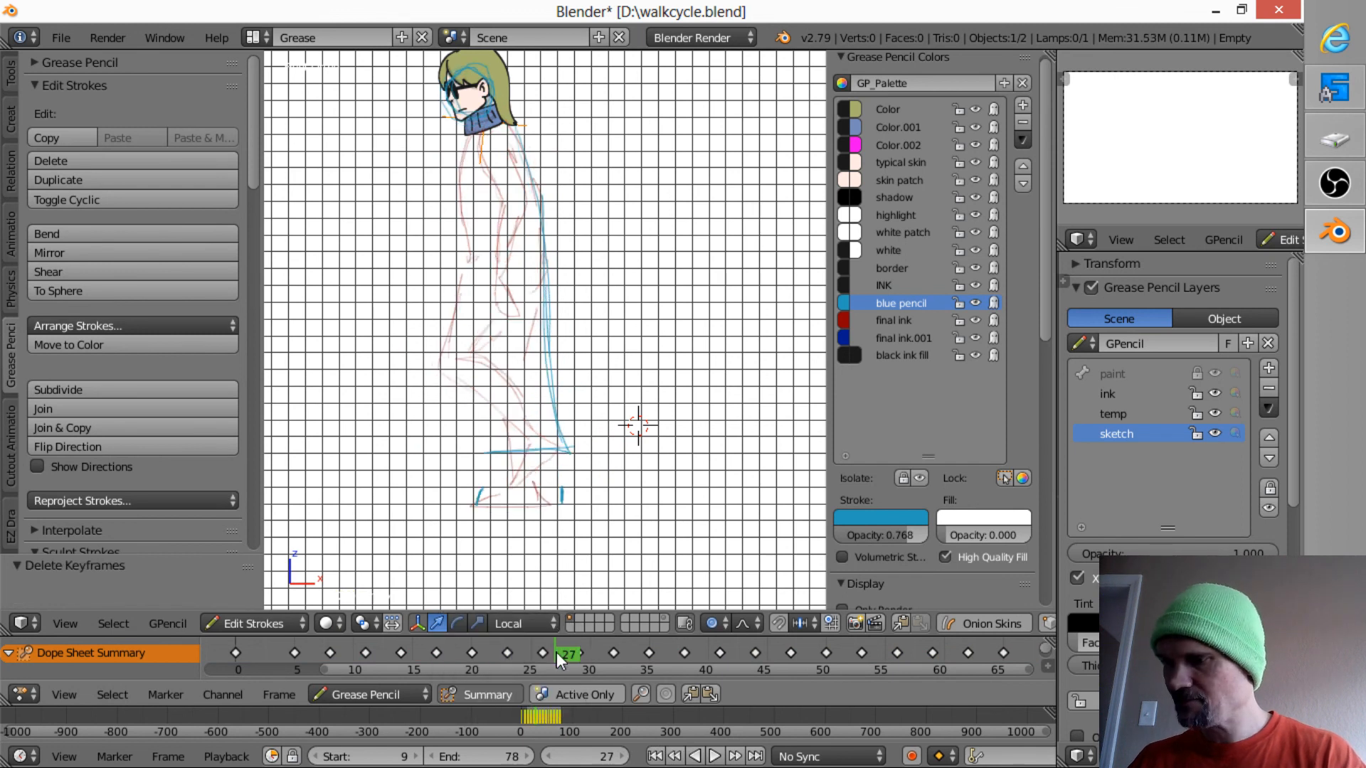
key("Left")
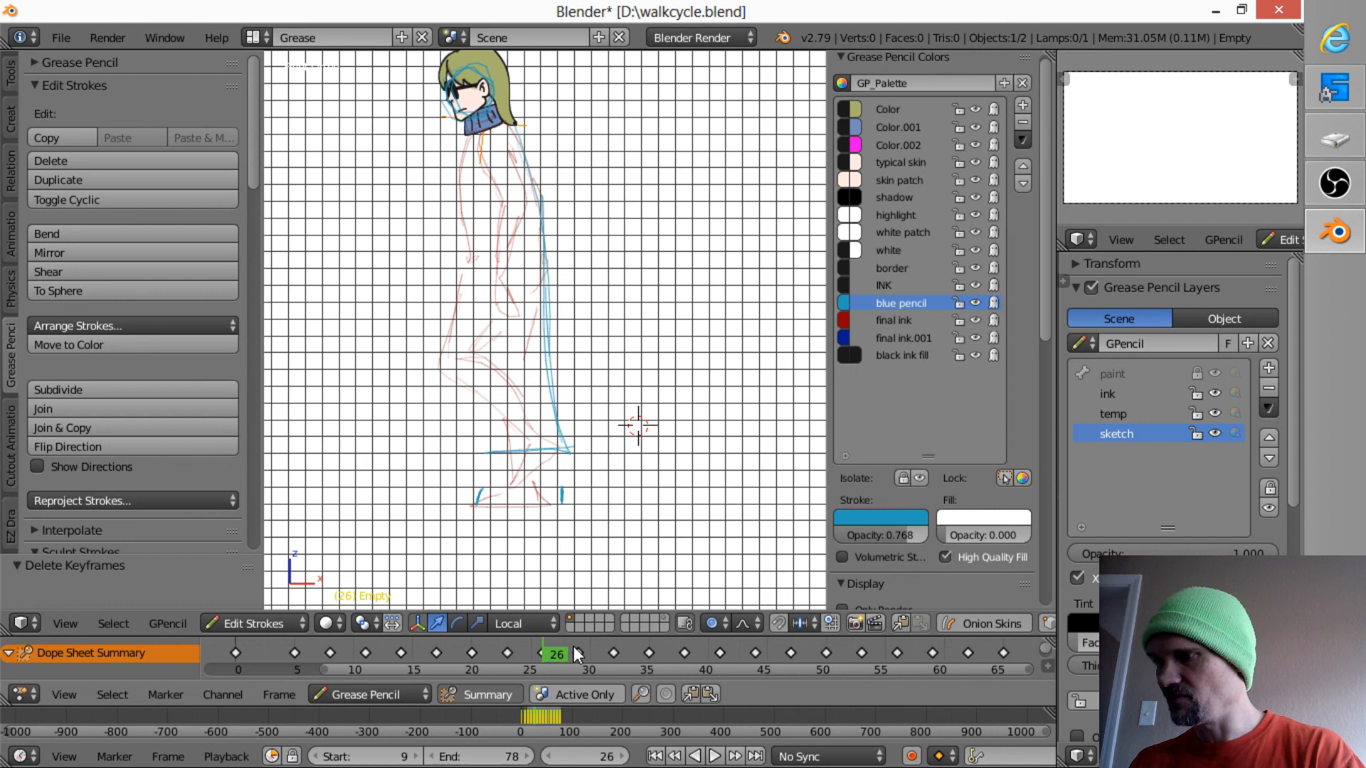
- Flip between frames 26 and 29 to check the transition between the two poses
key("Up")
key("Down")
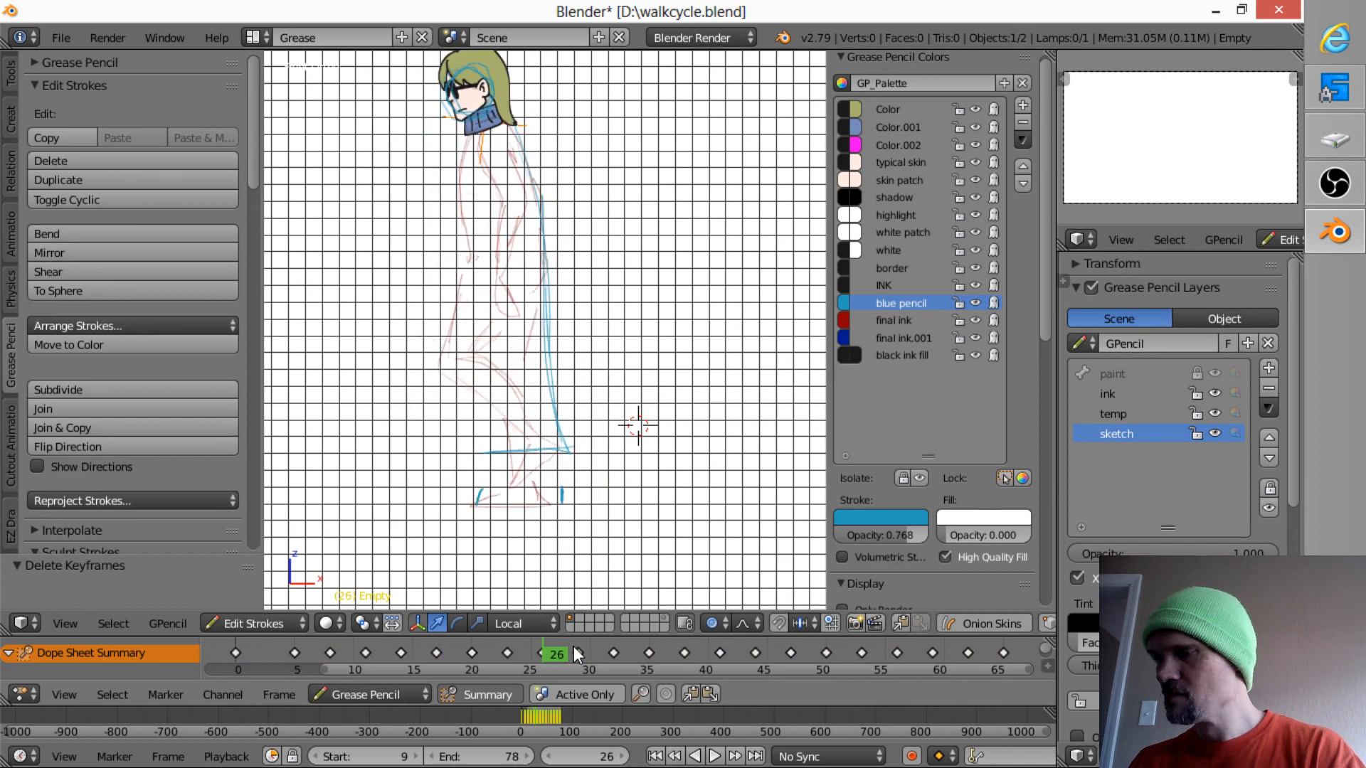
key("Up")
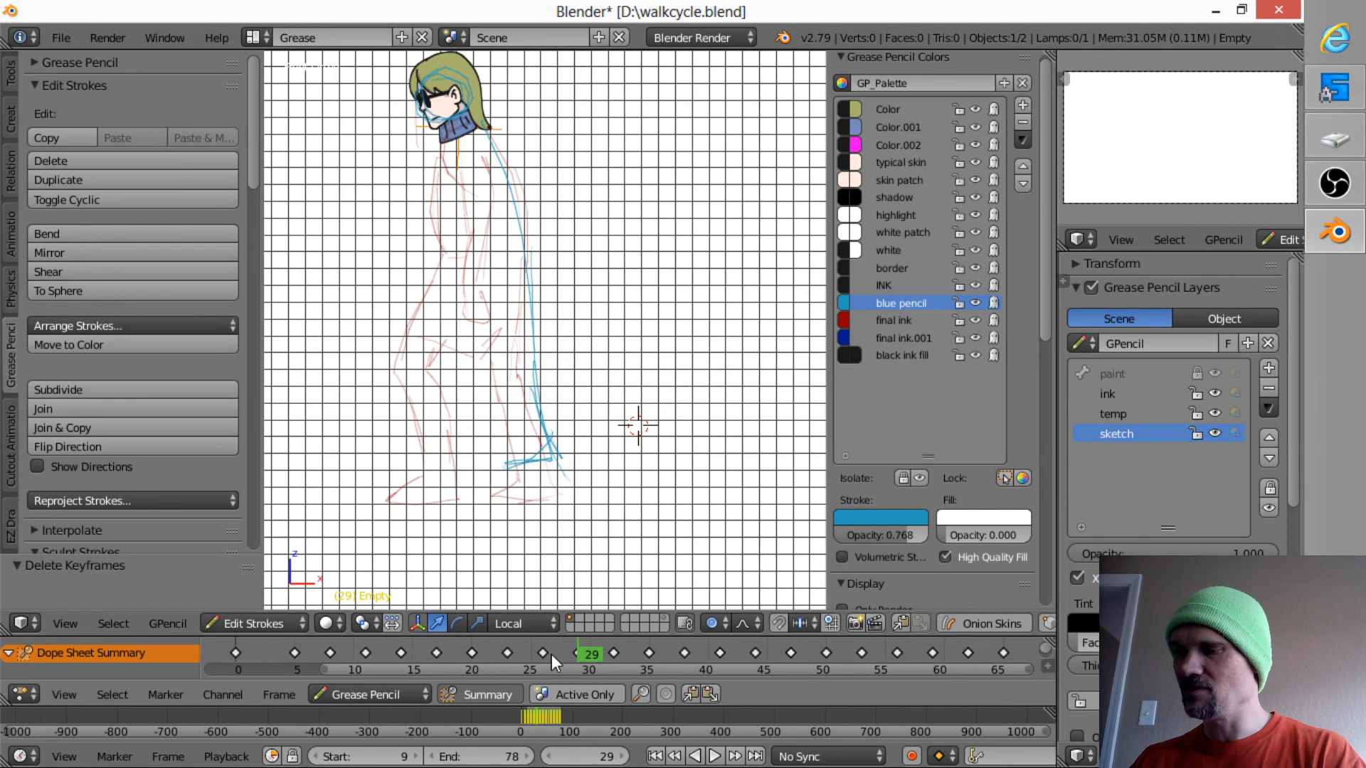
key("Down")
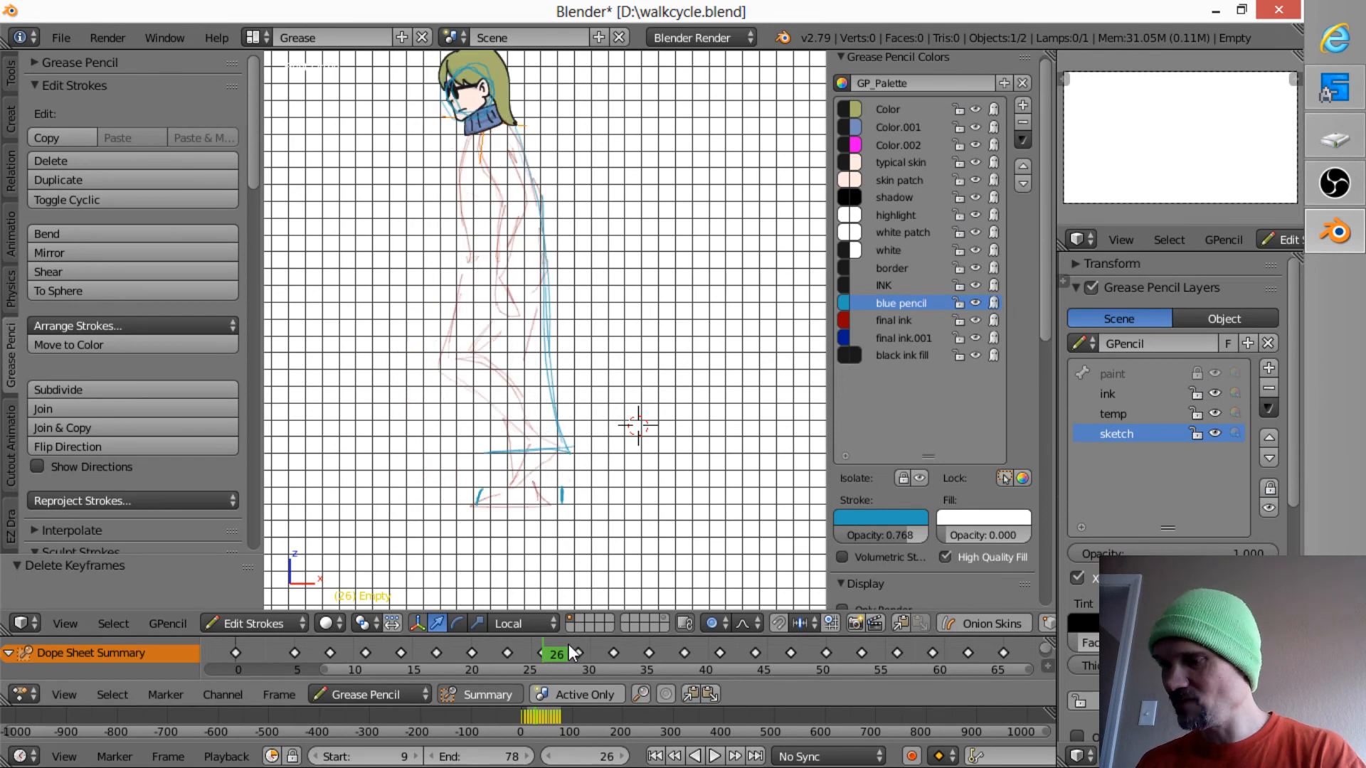
key("Up")
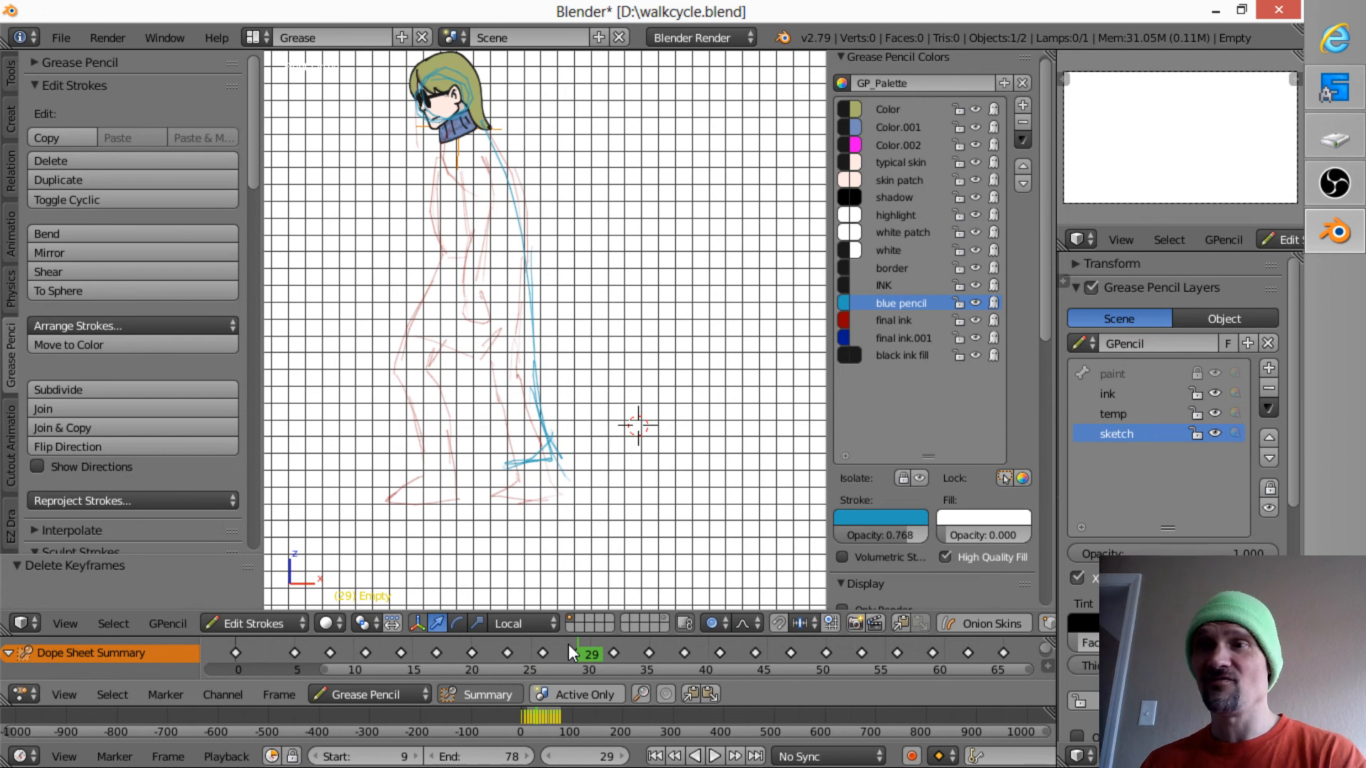
key("Down")
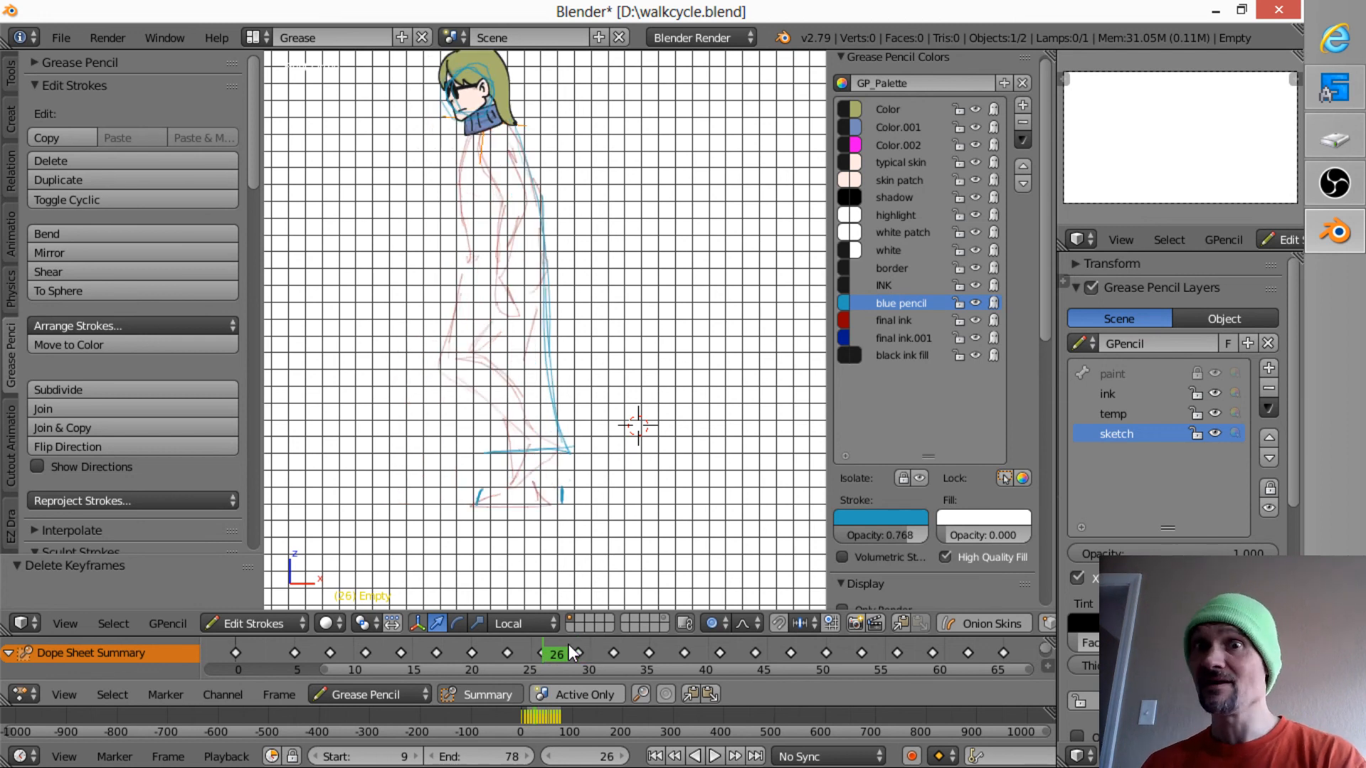
key("Up")
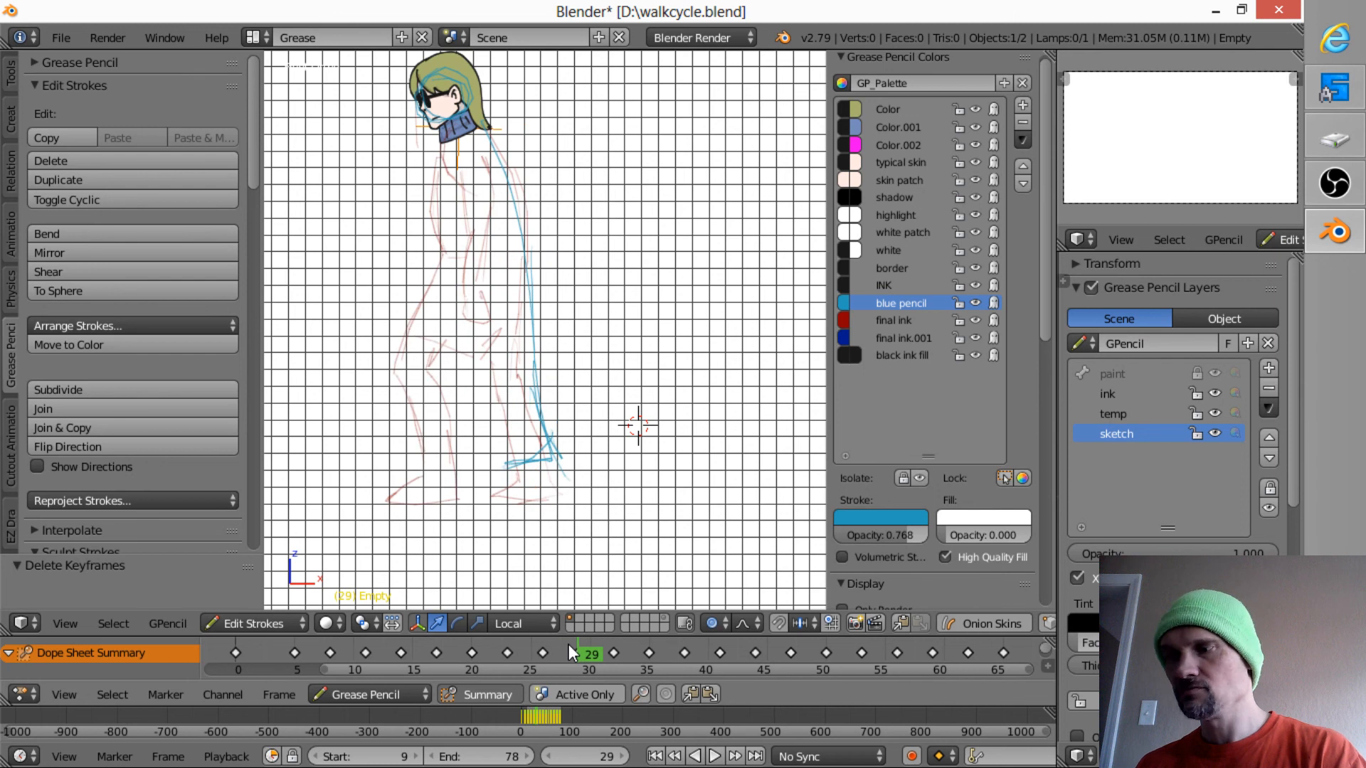
- Using frame 14 as reference, draw the upper edge of the front shoe's toe in blue pencil on frames 17 to 26
key("Down")
key("Down")
key("Down")
key("Down")
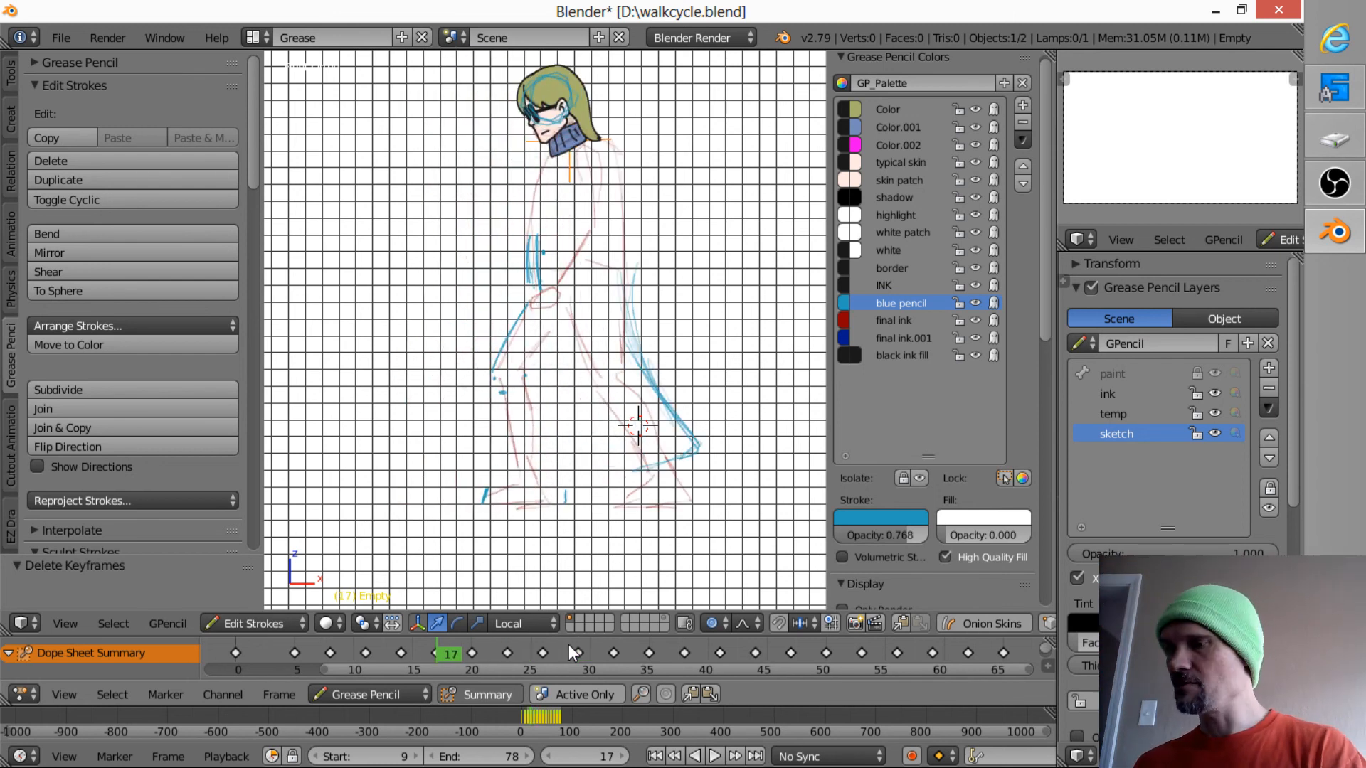
key("Down")
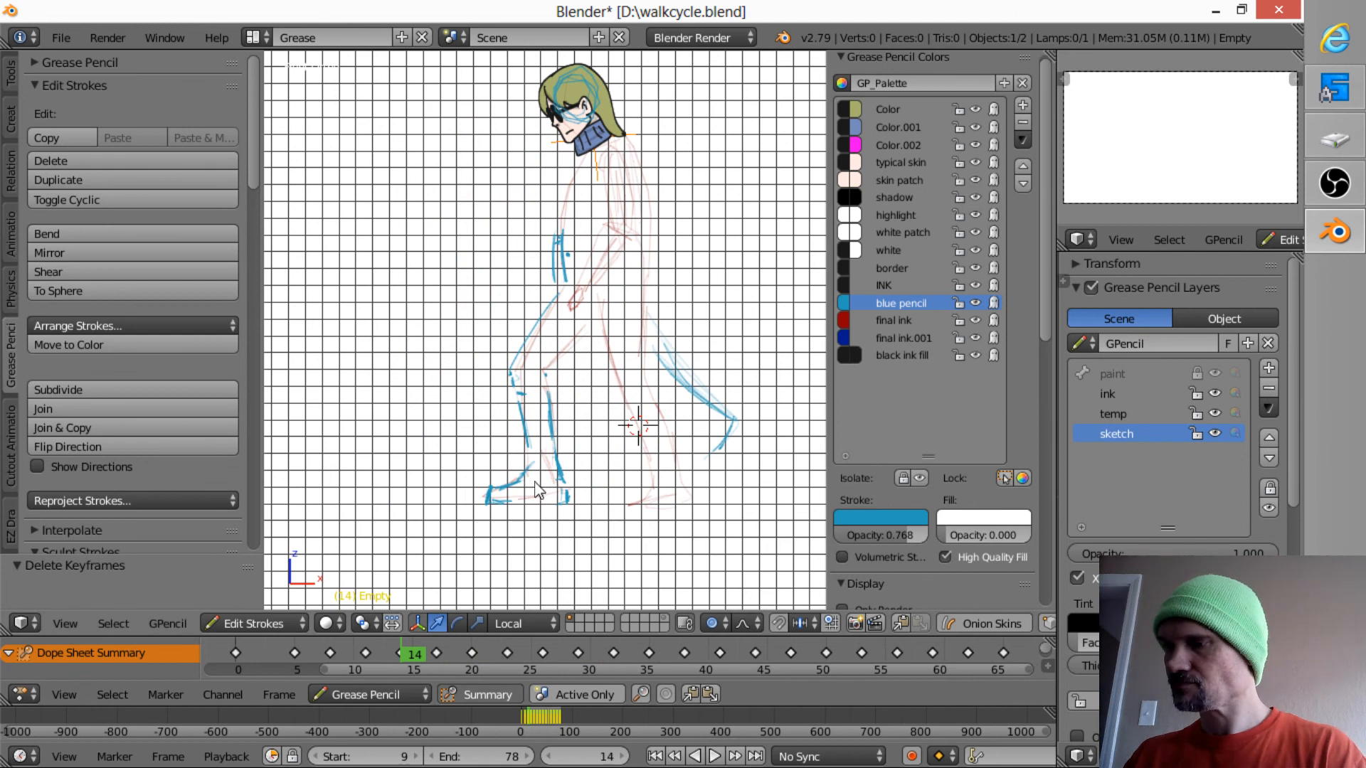
key("Up")
key("Down")
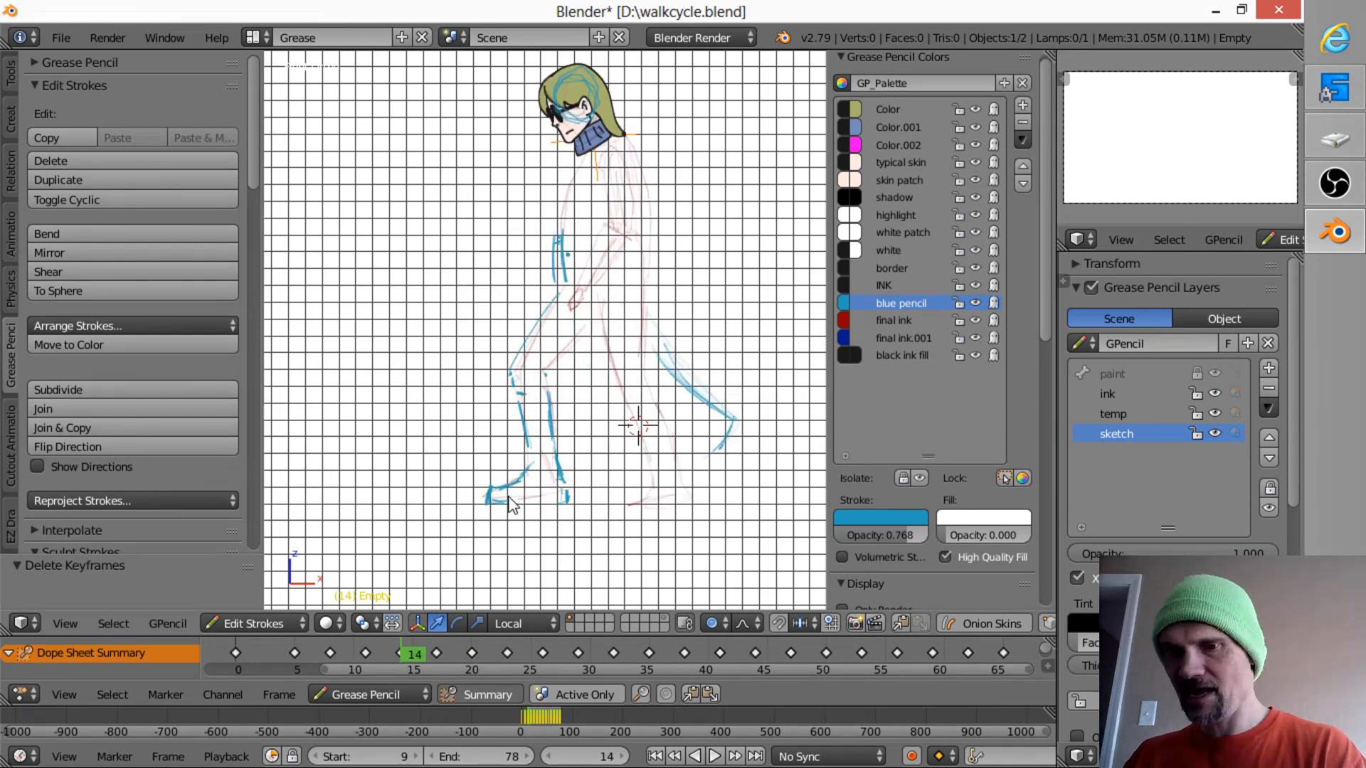
key("d")
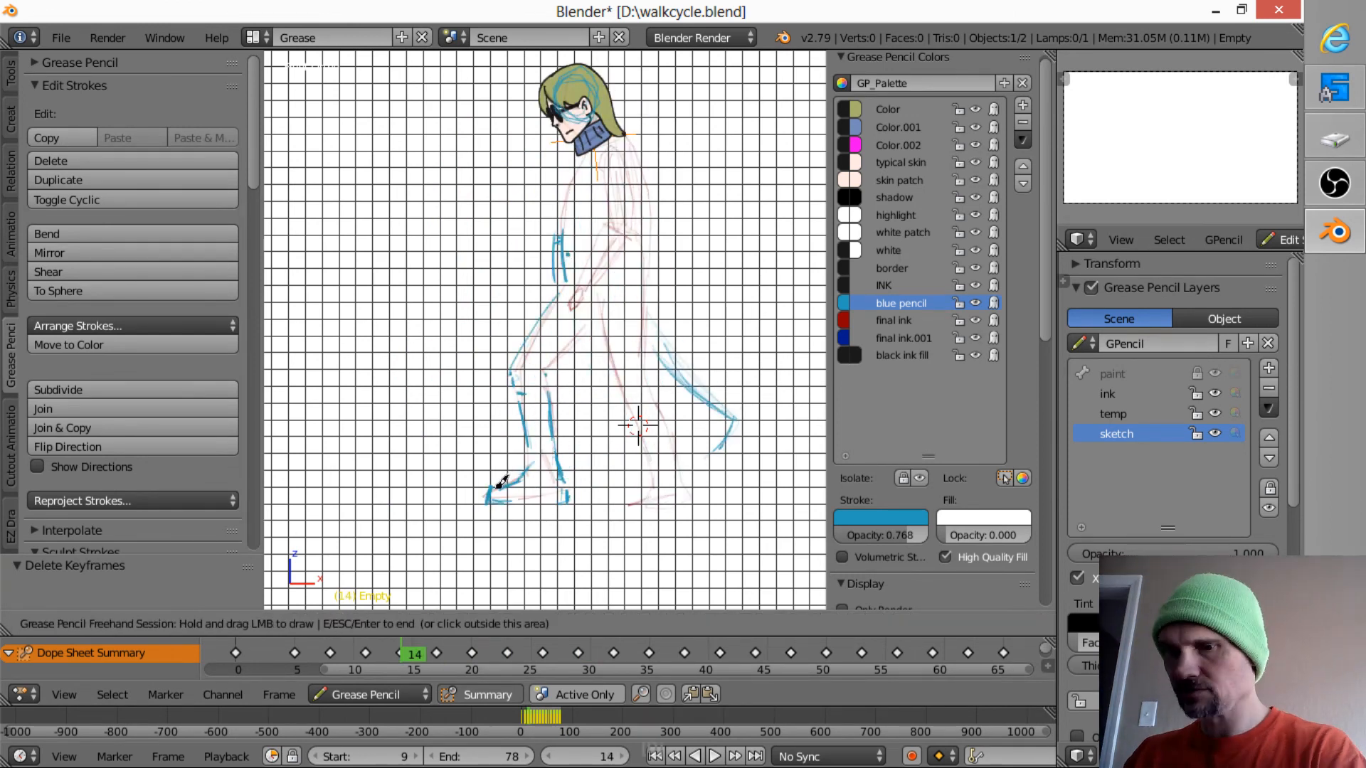
key("Up")
left_click_drag(498, 488, 493, 483)
key("Up")
key("Up")
key("Up")
key("Up")
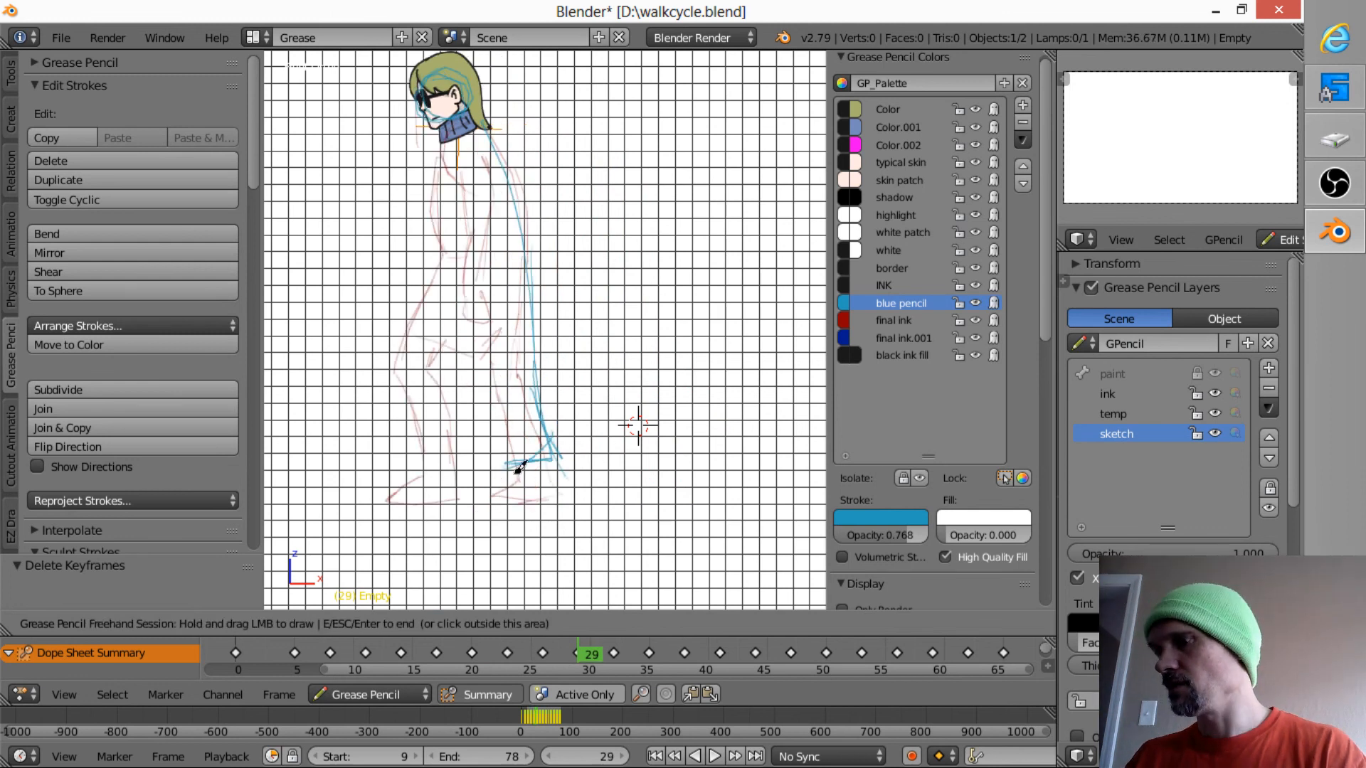
- Mark the tip of the front shoe's toe with a short blue stroke on frame 29, matching frame 26
key("Down")
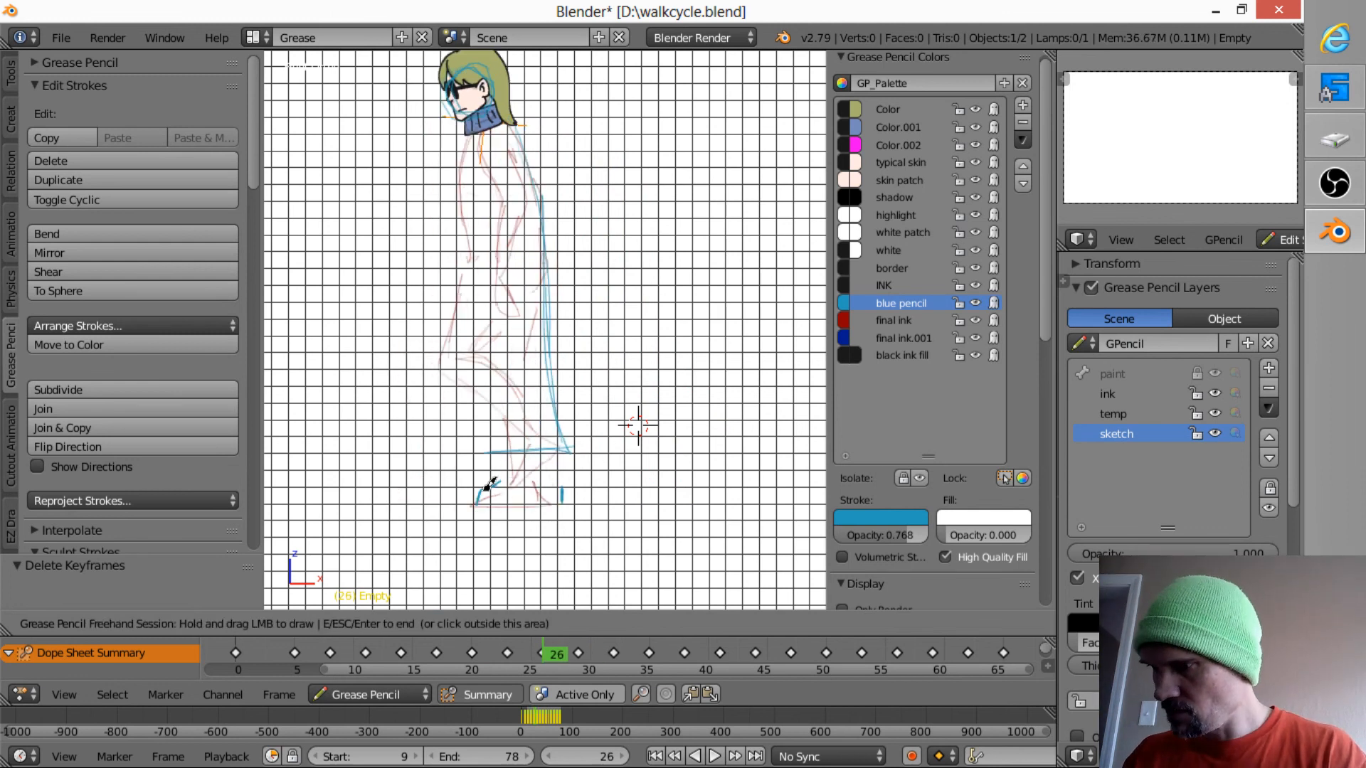
key("Up")
left_click_drag(489, 485, 481, 491)
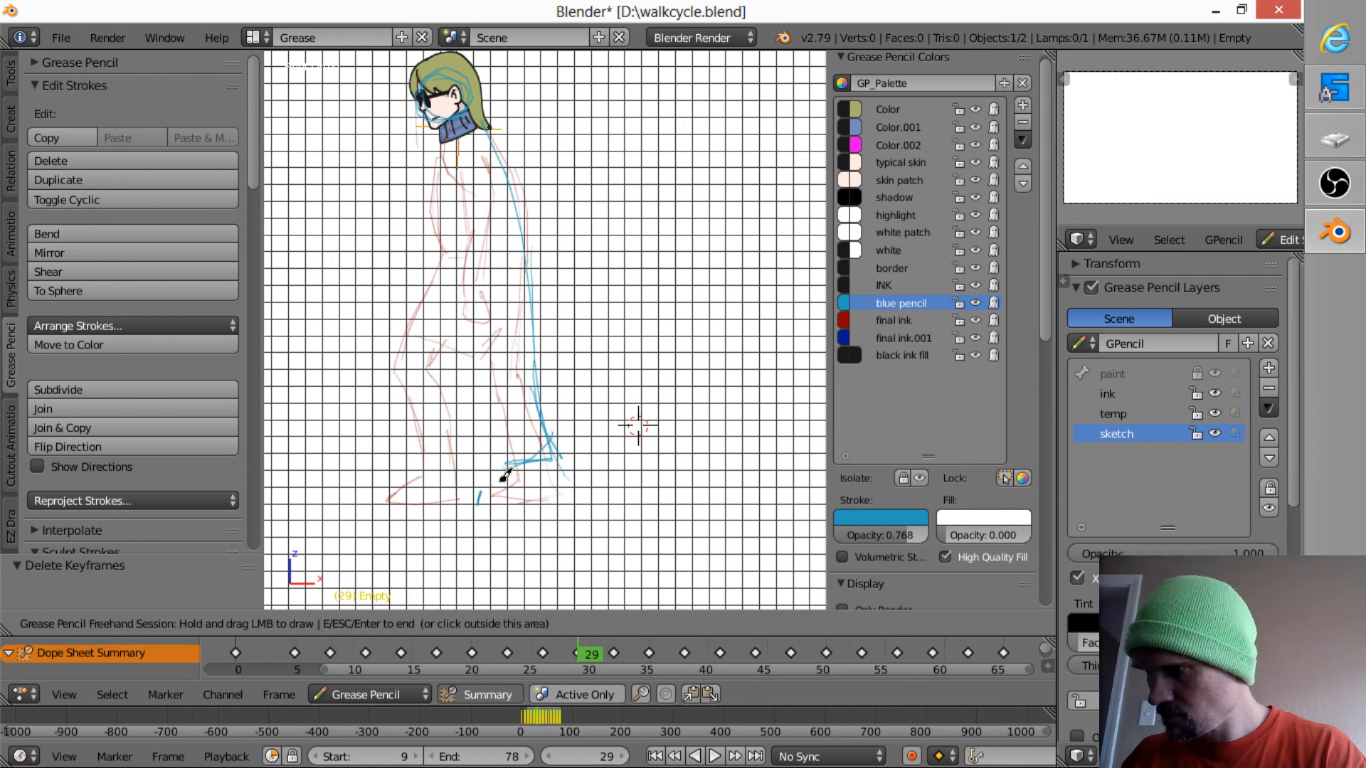
- Flip through frames 17 to 29 to compare the front shoe's toe position between poses
key("Up")
key("Down")
key("Down")
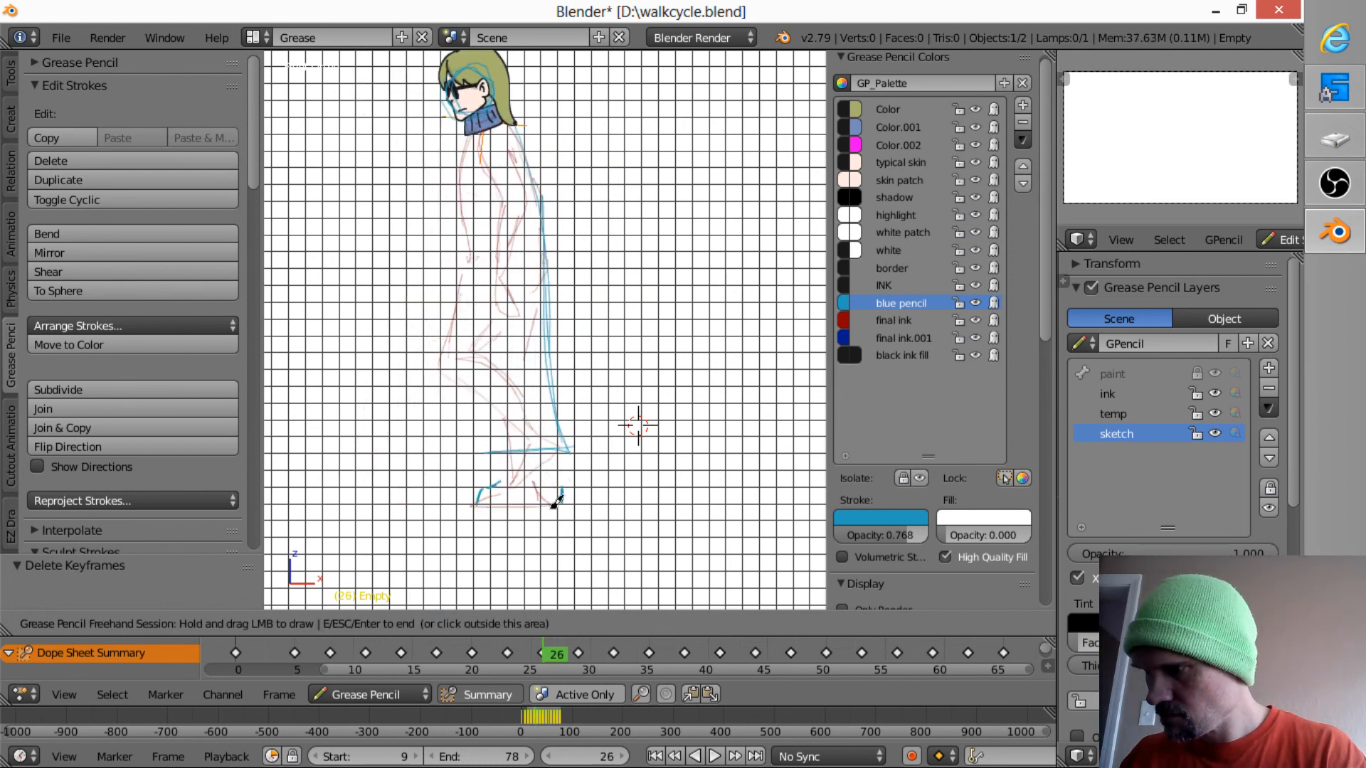
key("Down")
key("Down")
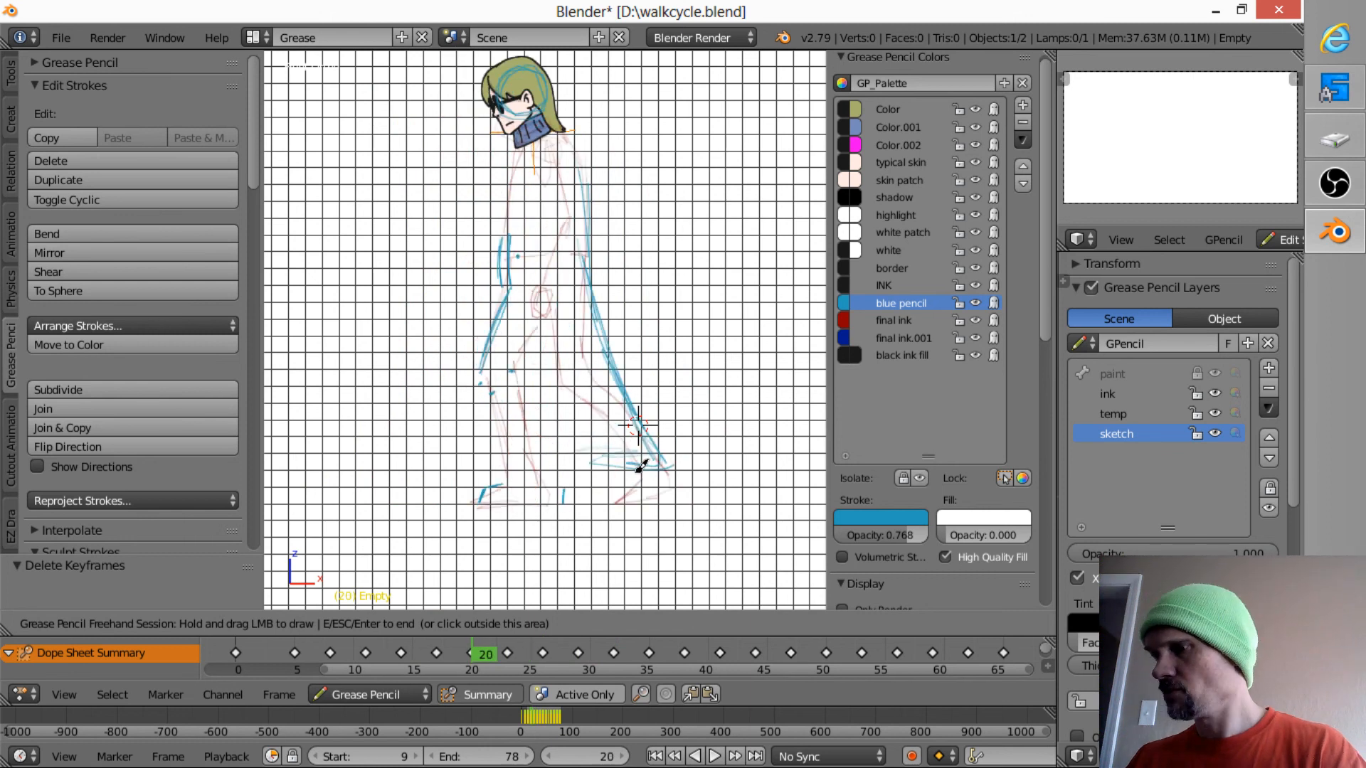
key("Down")
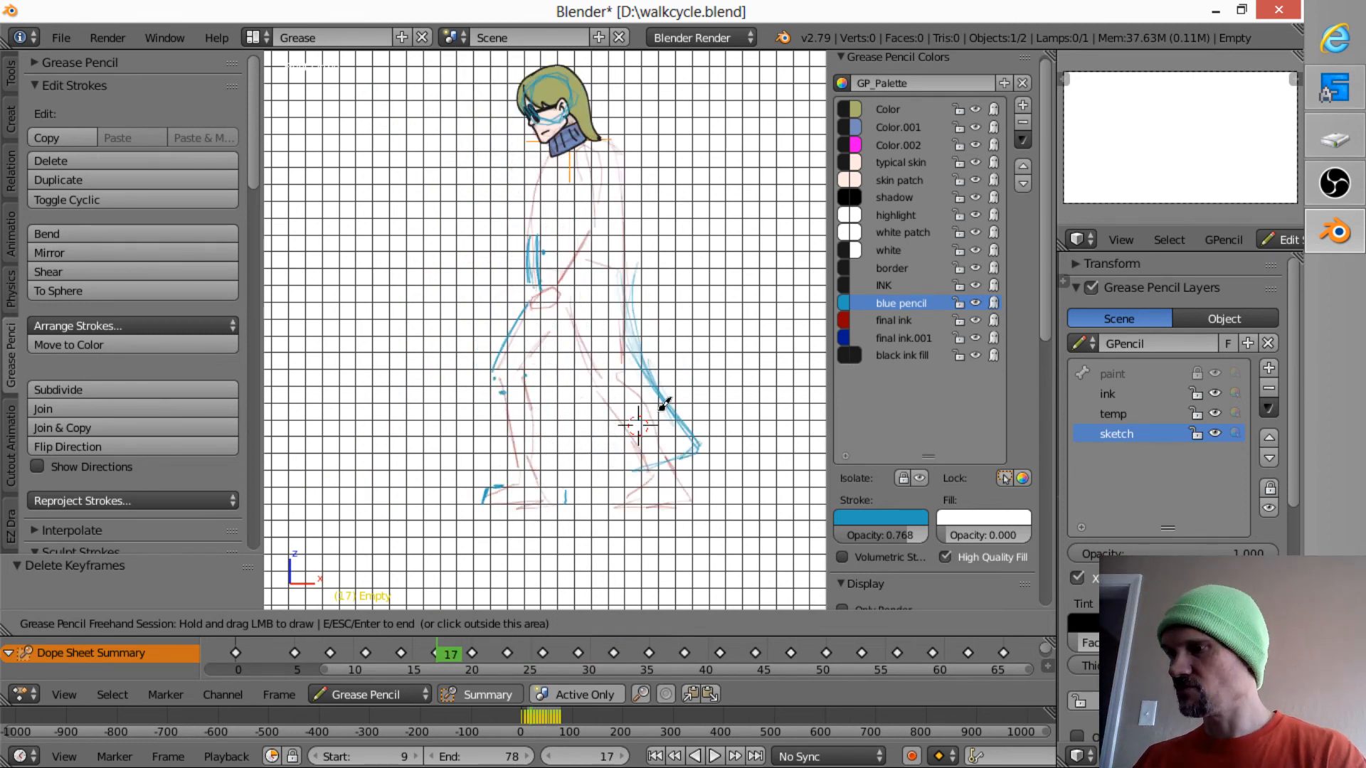
key("Up")
key("Up")
key("Up")
key("Up")
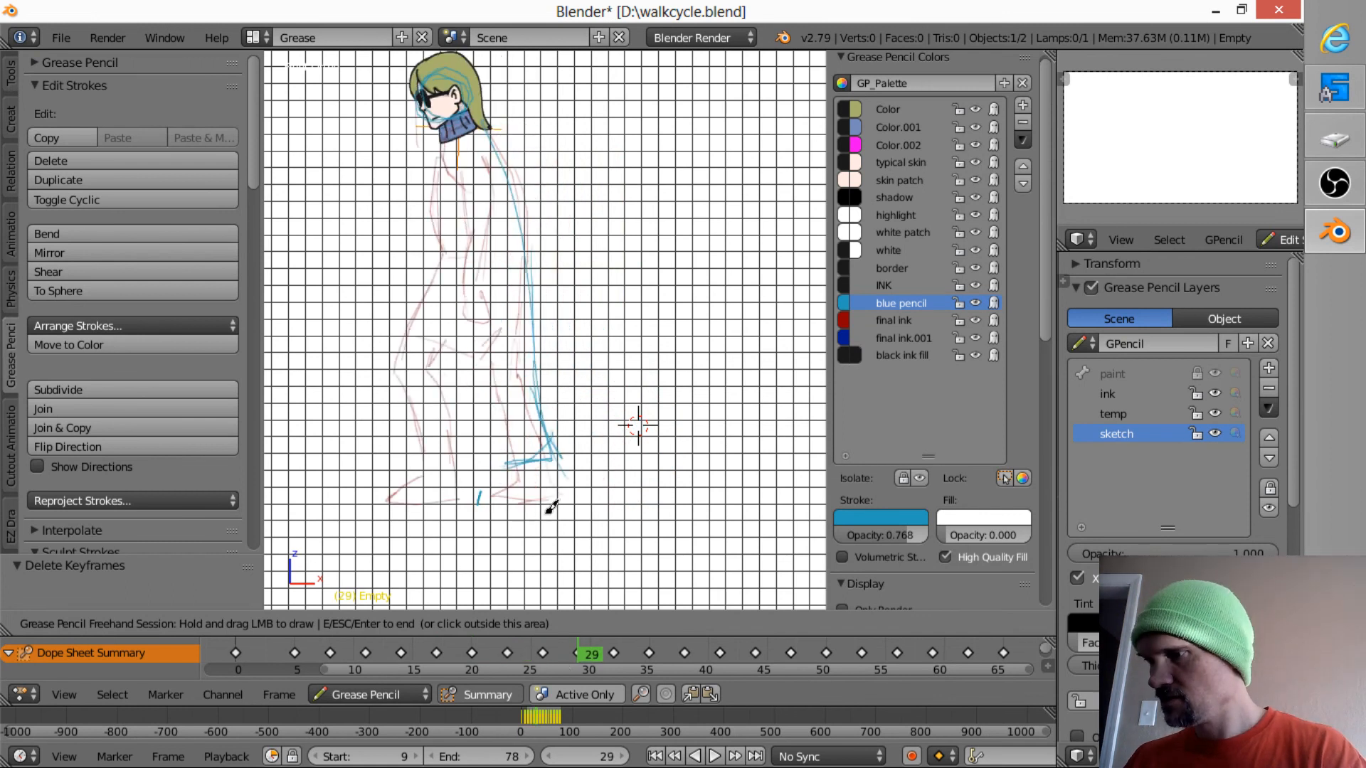
- Mark the tip of the front shoe's toe with short blue pencil strokes on frames 32 and 35, using frame 29 as reference
key("Up")
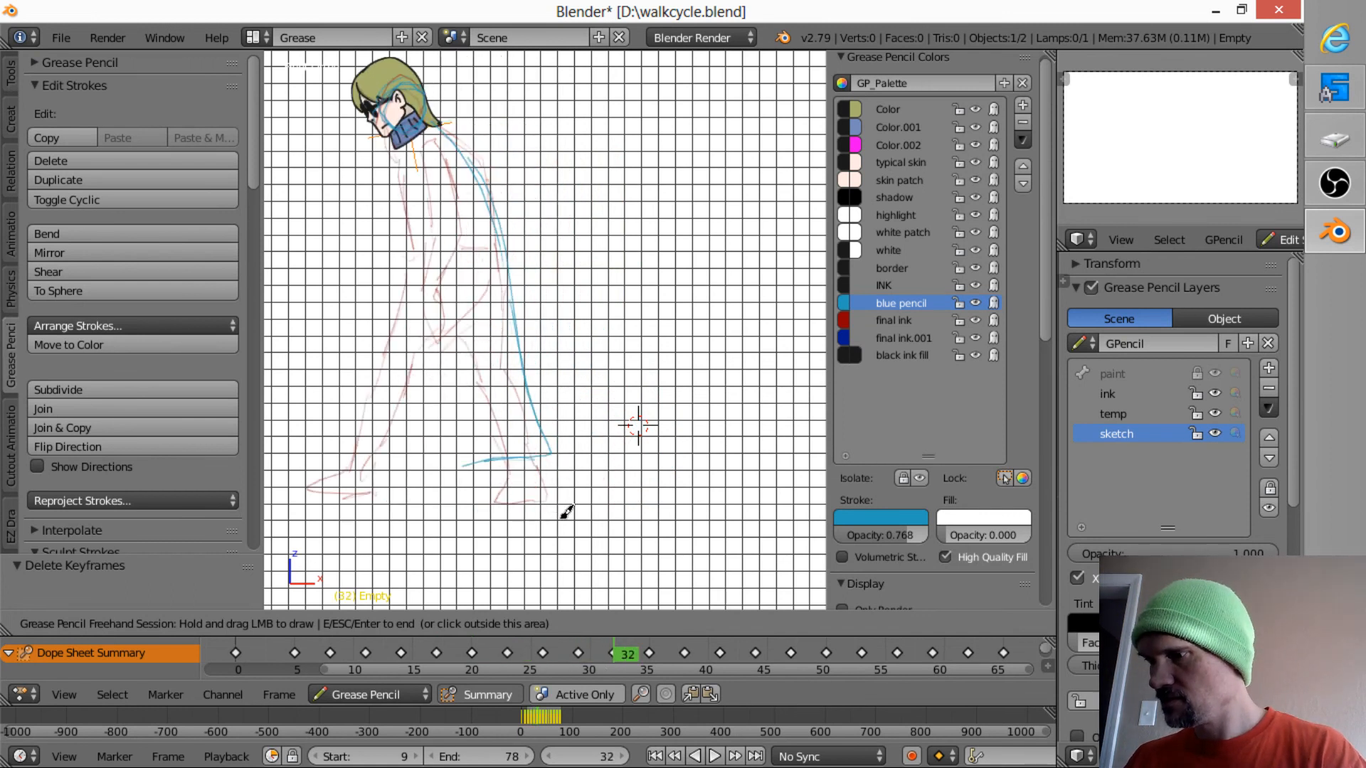
key("Down")
left_click_drag(489, 489, 481, 497)
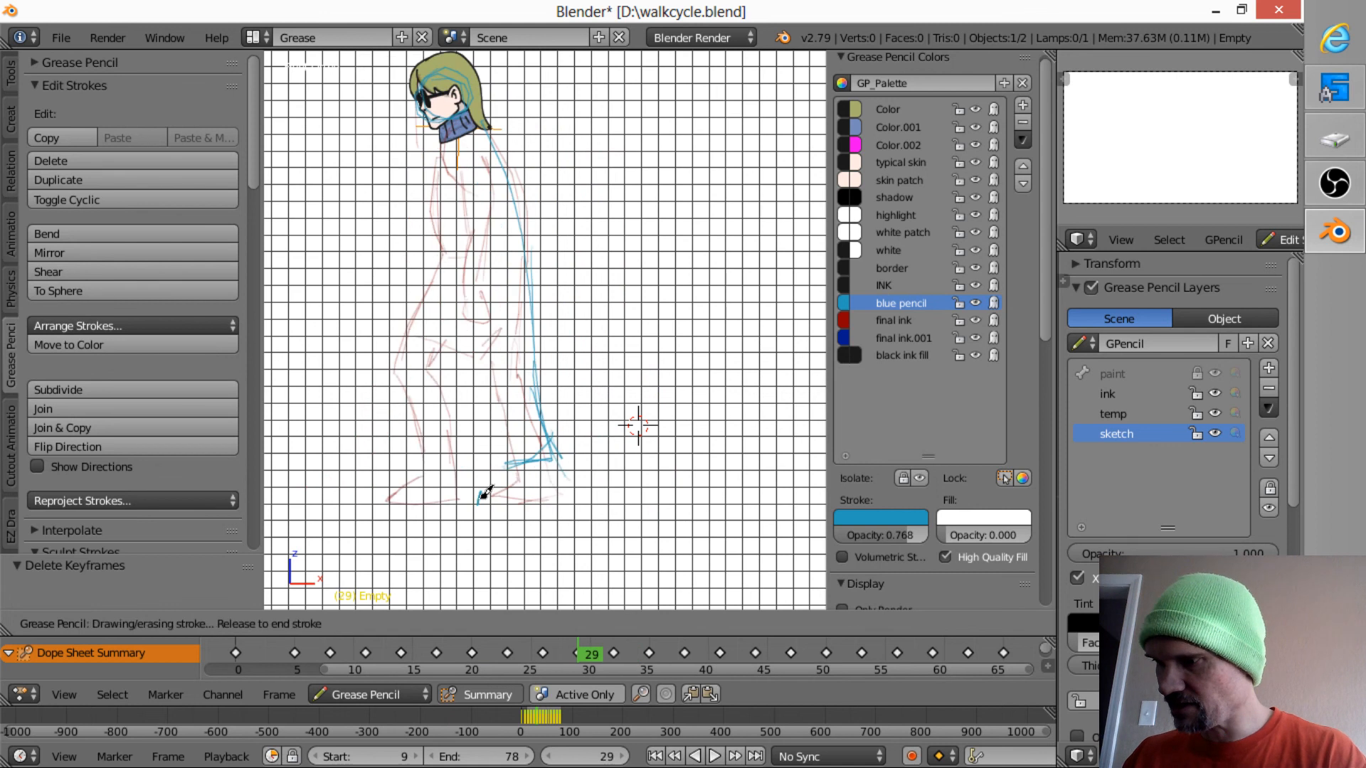
key("Up")
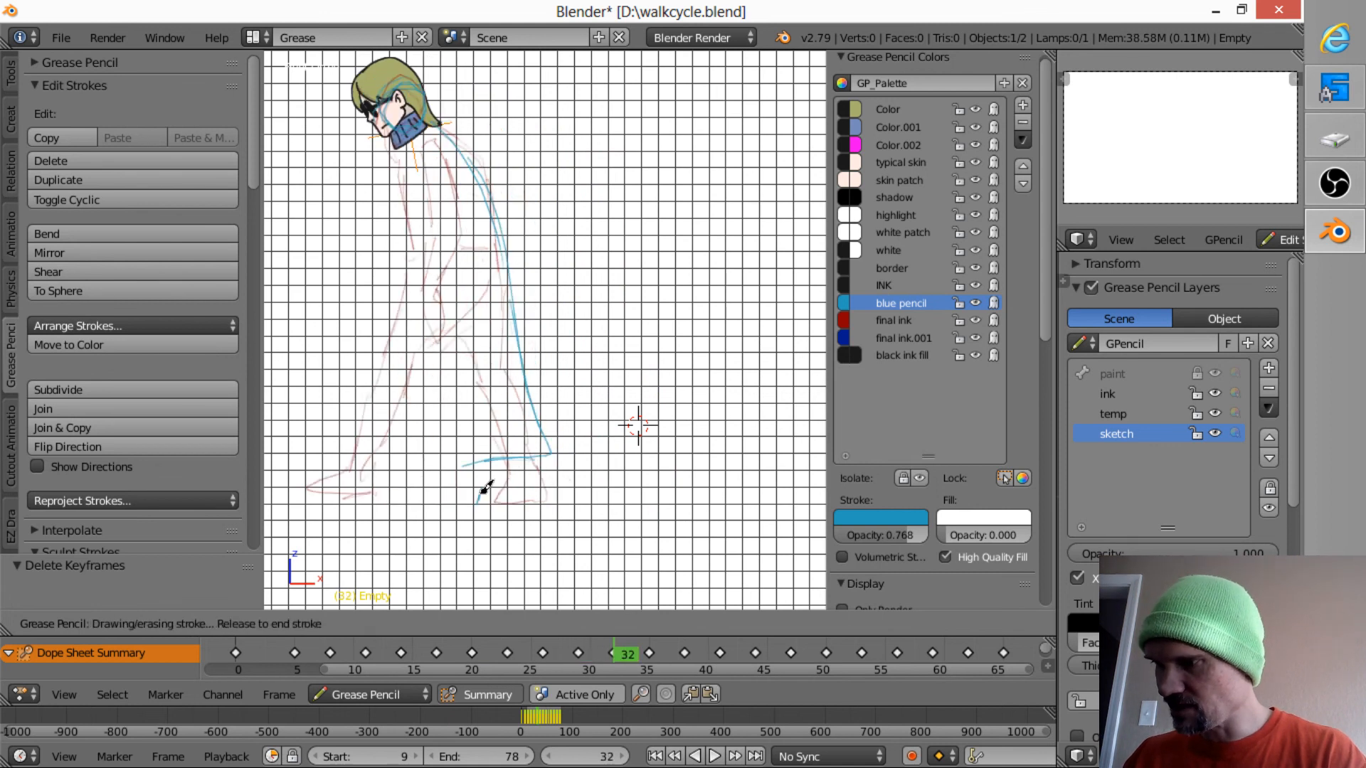
key("Up")
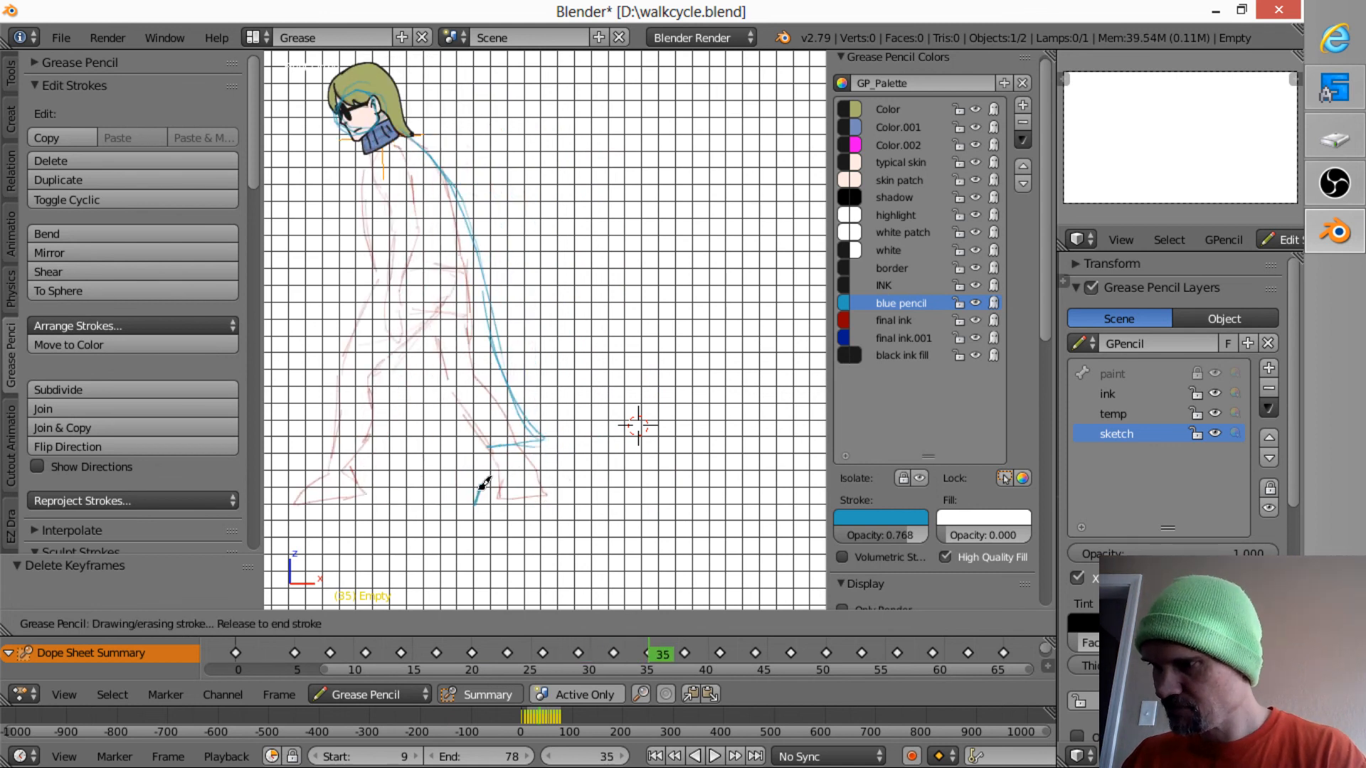
left_click_drag(485, 484, 486, 482)
right_click_drag(475, 490, 473, 499)
left_click_drag(472, 502, 491, 483)
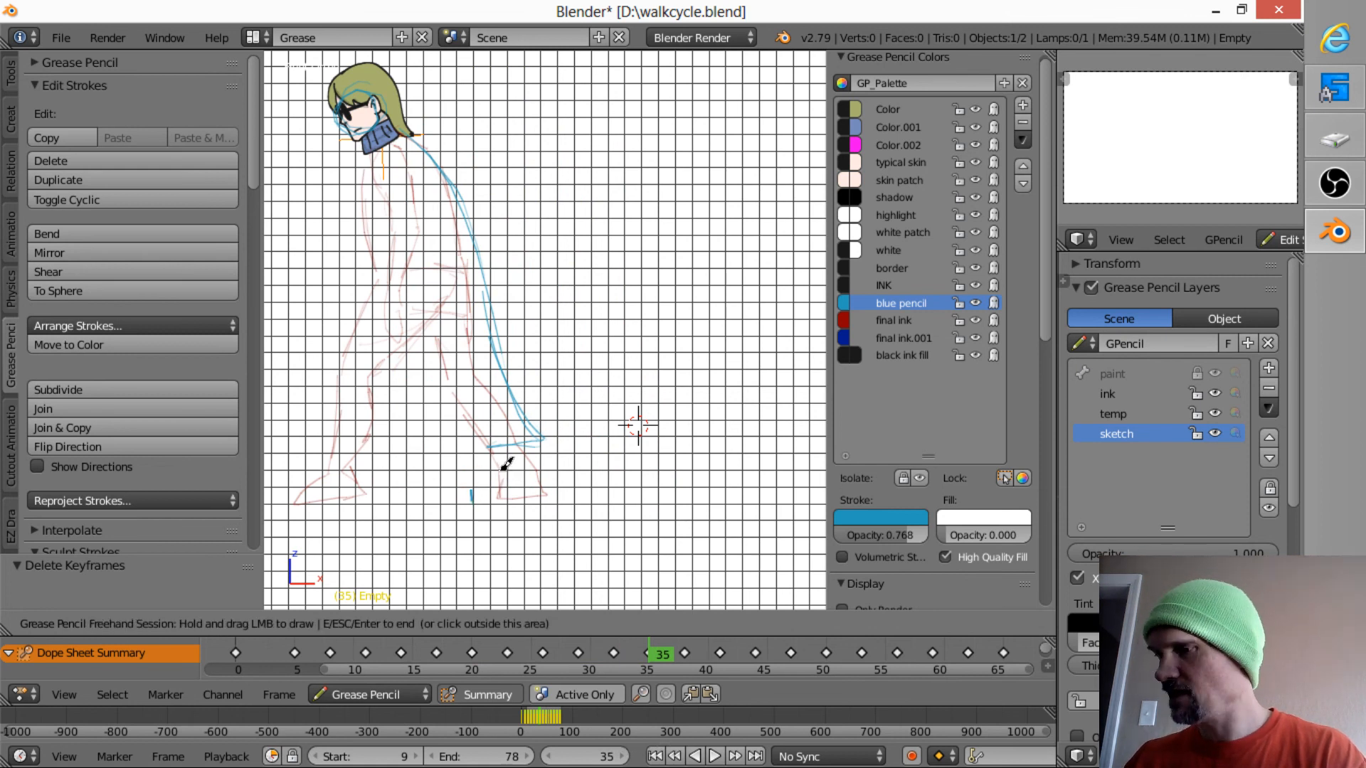
- Mark the toe tip with short blue strokes on frame 38, comparing its position with frame 35
key("Up")
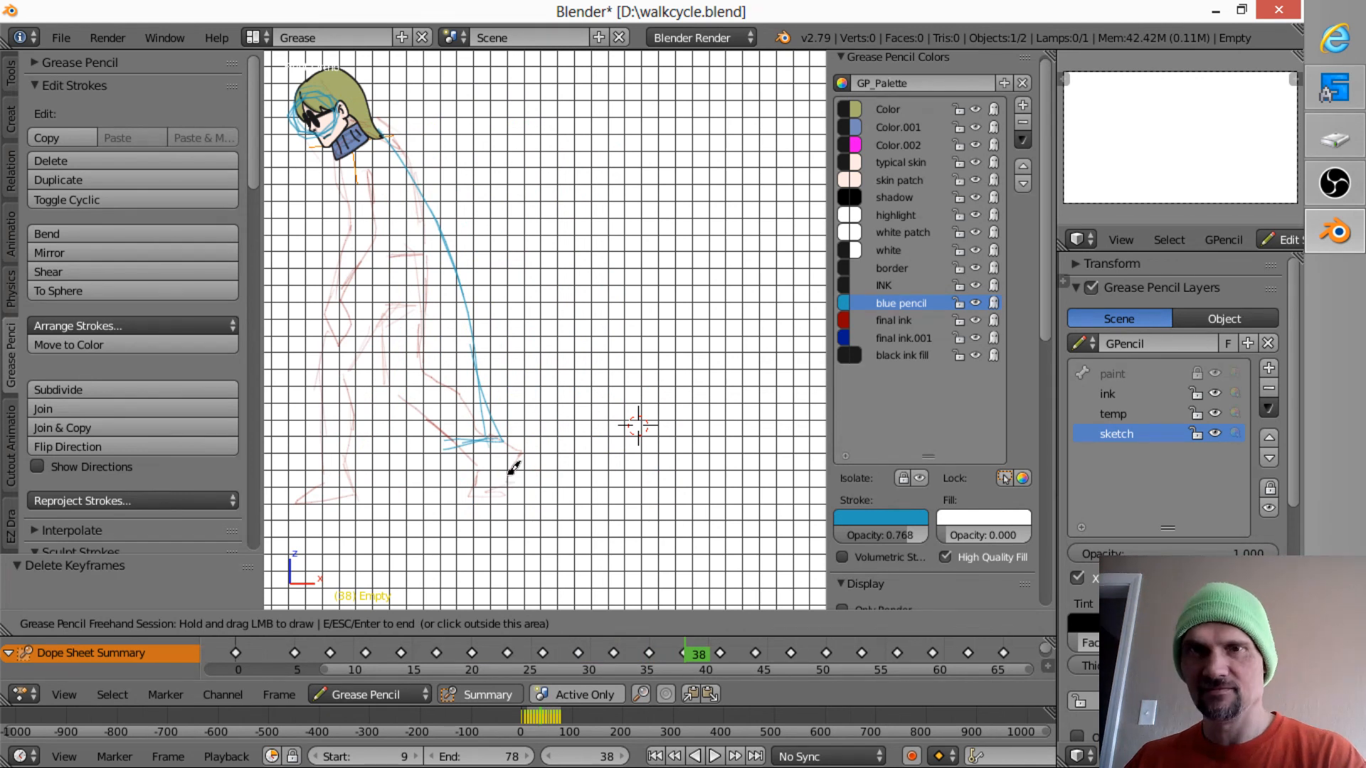
key("Up")
key("Down")
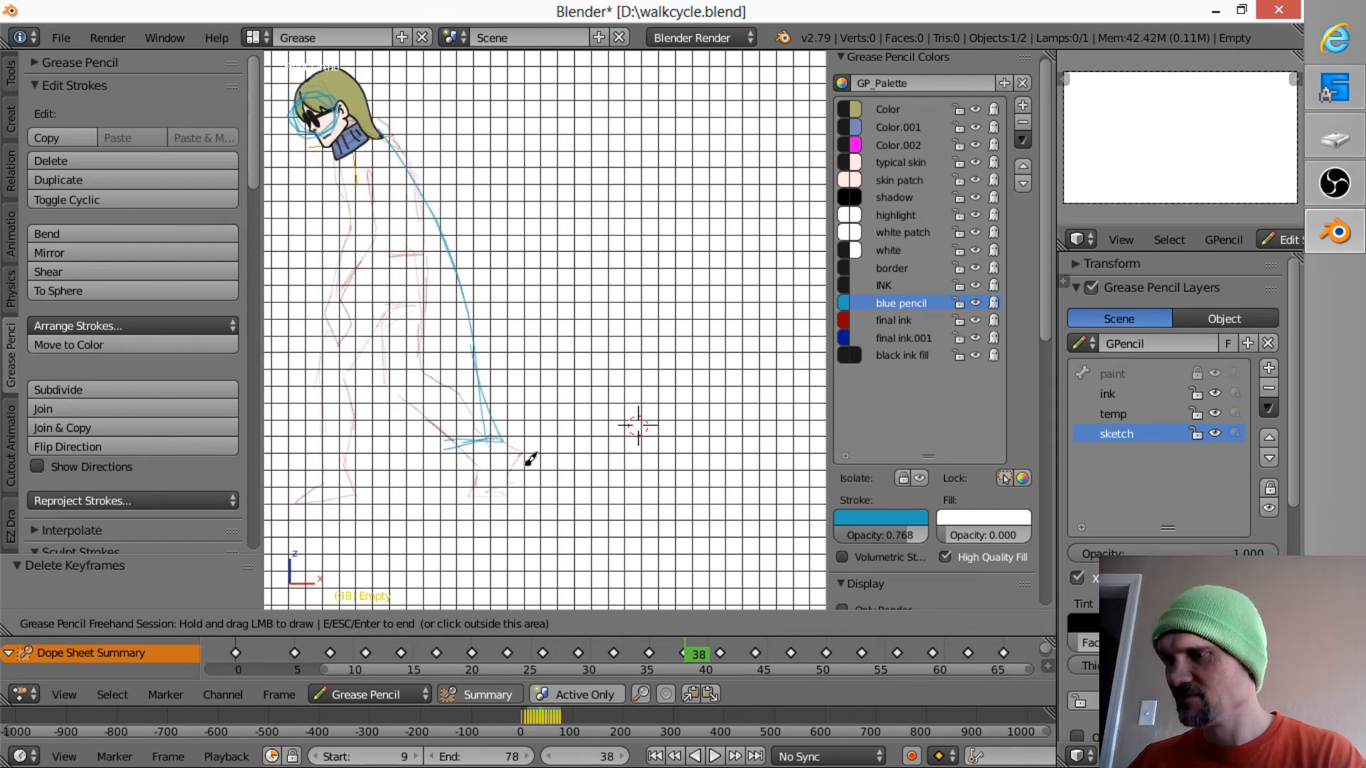
key("Down")
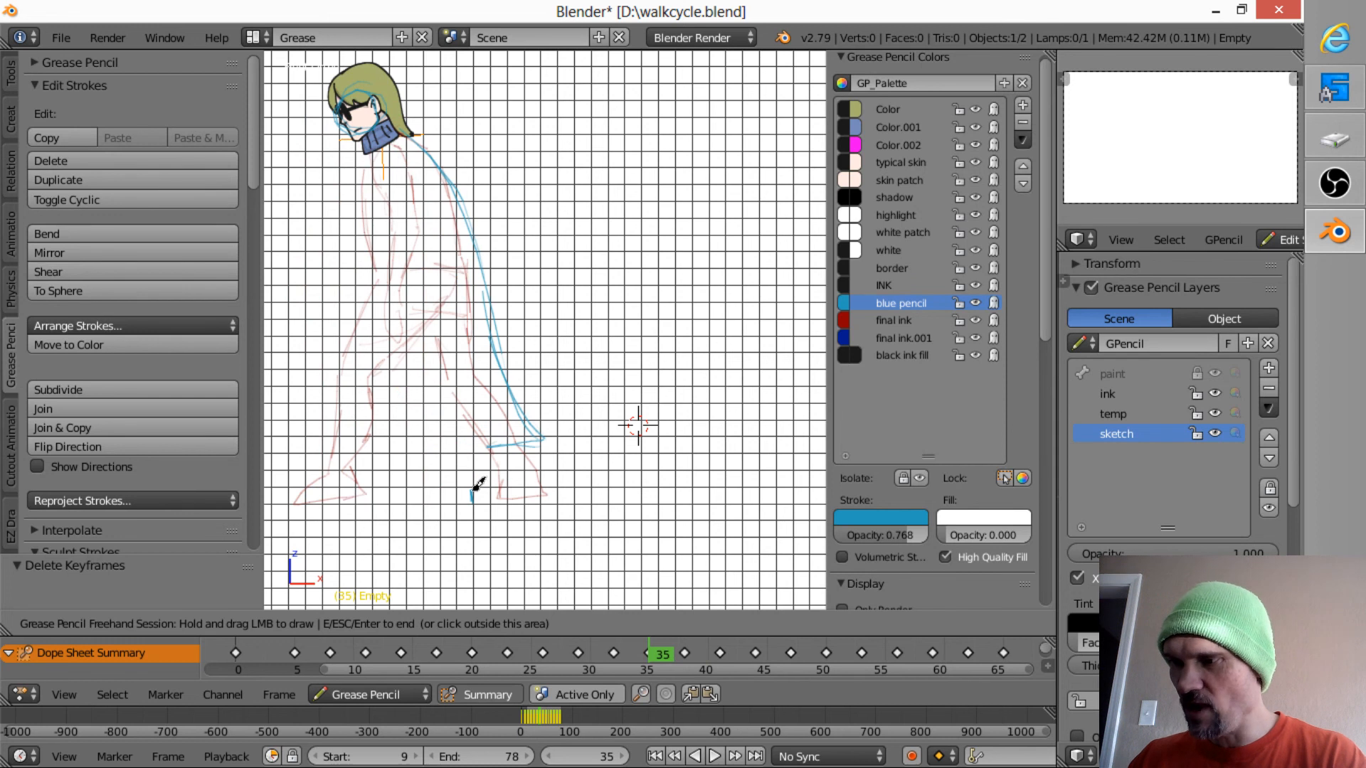
key("Up")
left_click_drag(473, 493, 470, 492)
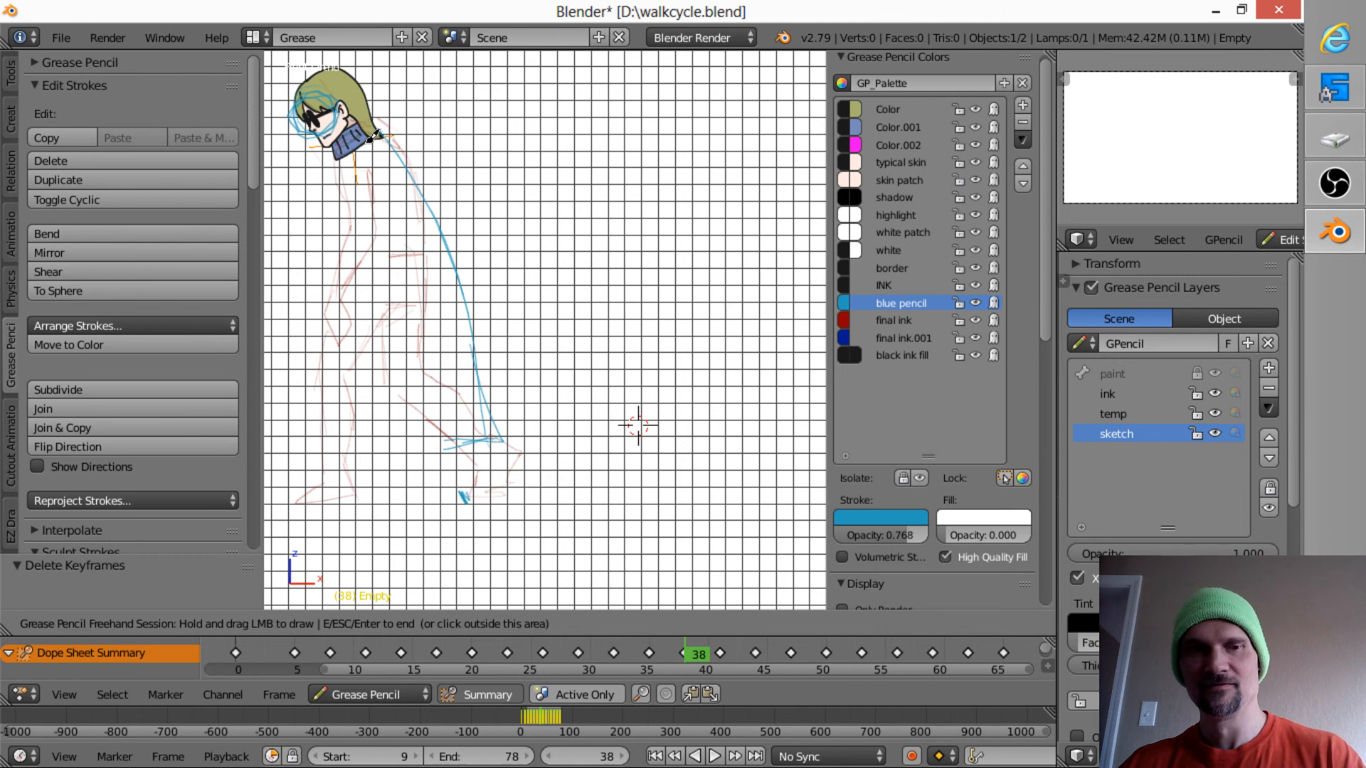
- End the drawing session and save walkcycle.blend over the existing file
key("Escape")
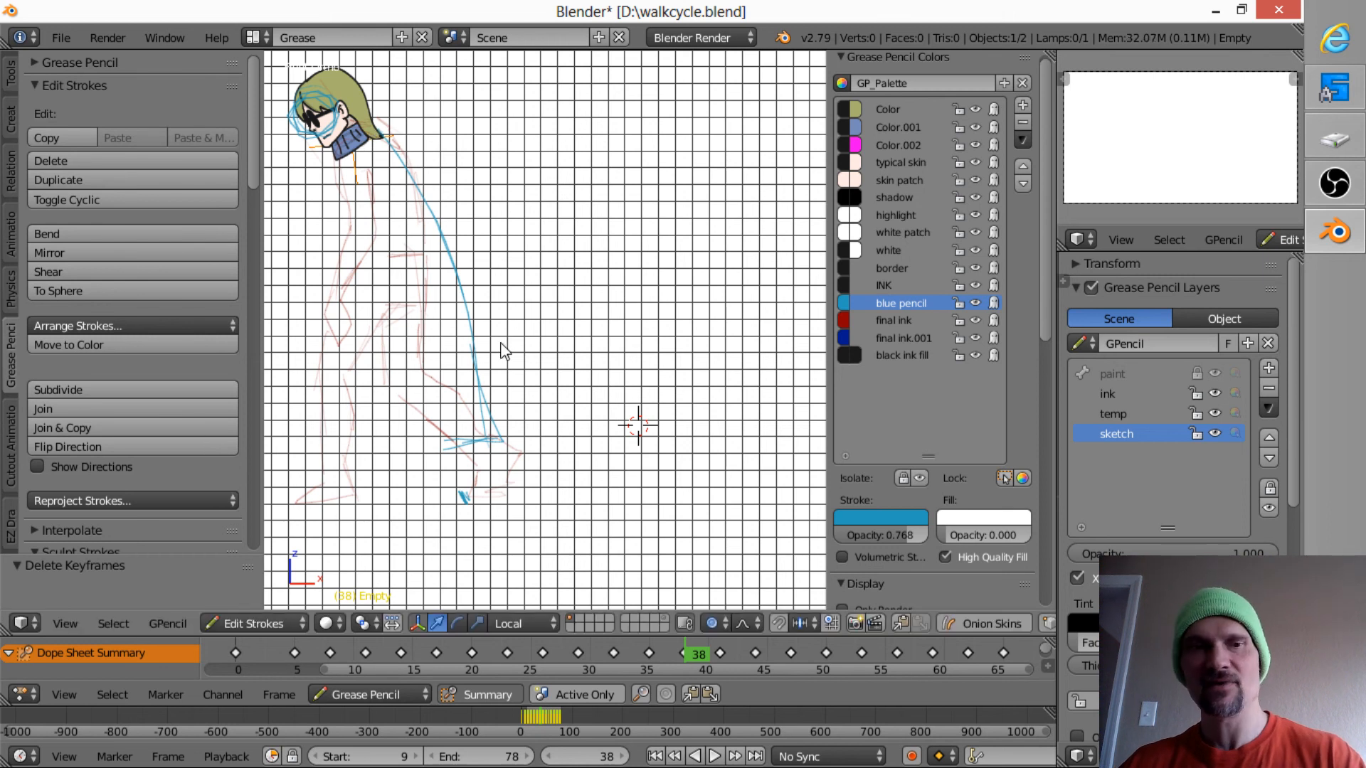
key("ctrl+s")
left_click(505, 340)
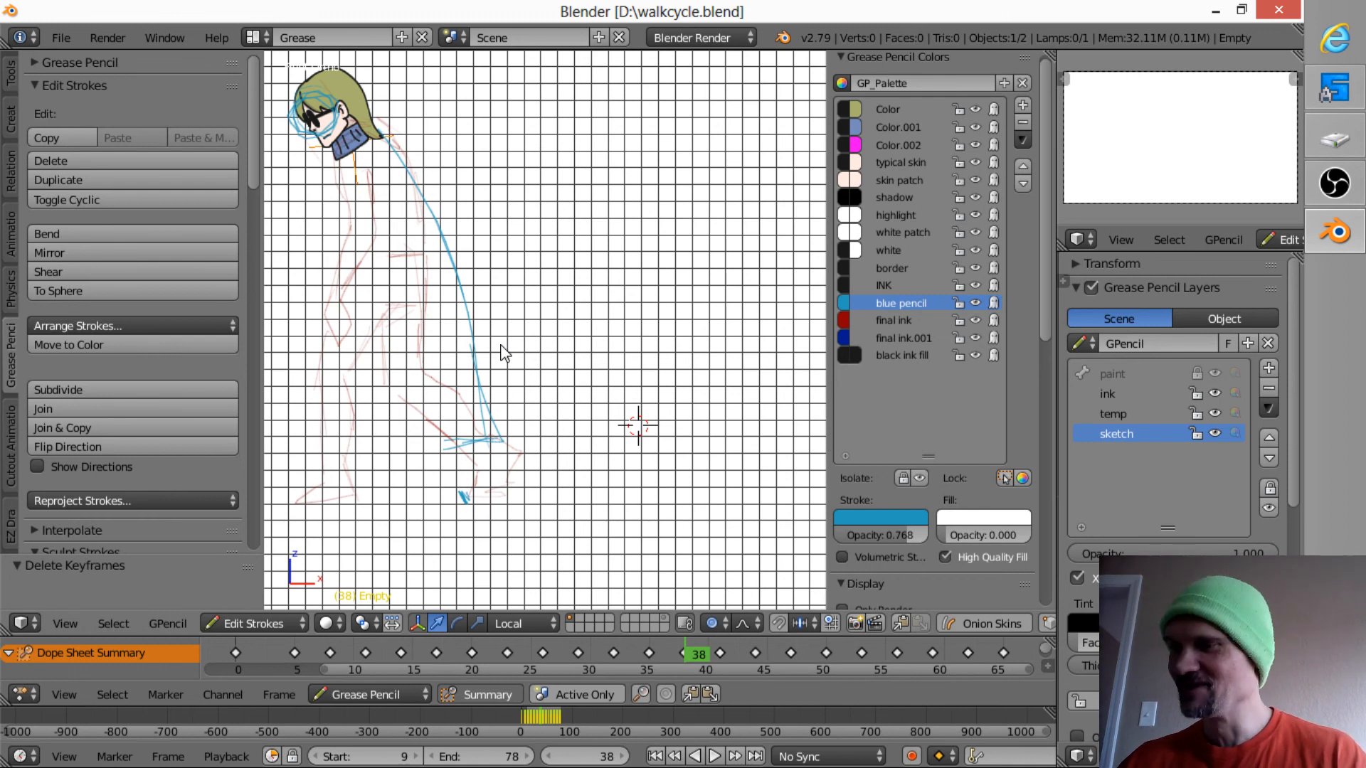
- Using frame 14 as reference, extend the top of the front shoe up to the ankle in blue pencil on frames 17 to 23
middle_click_drag(504, 353, 626, 324, "shift")
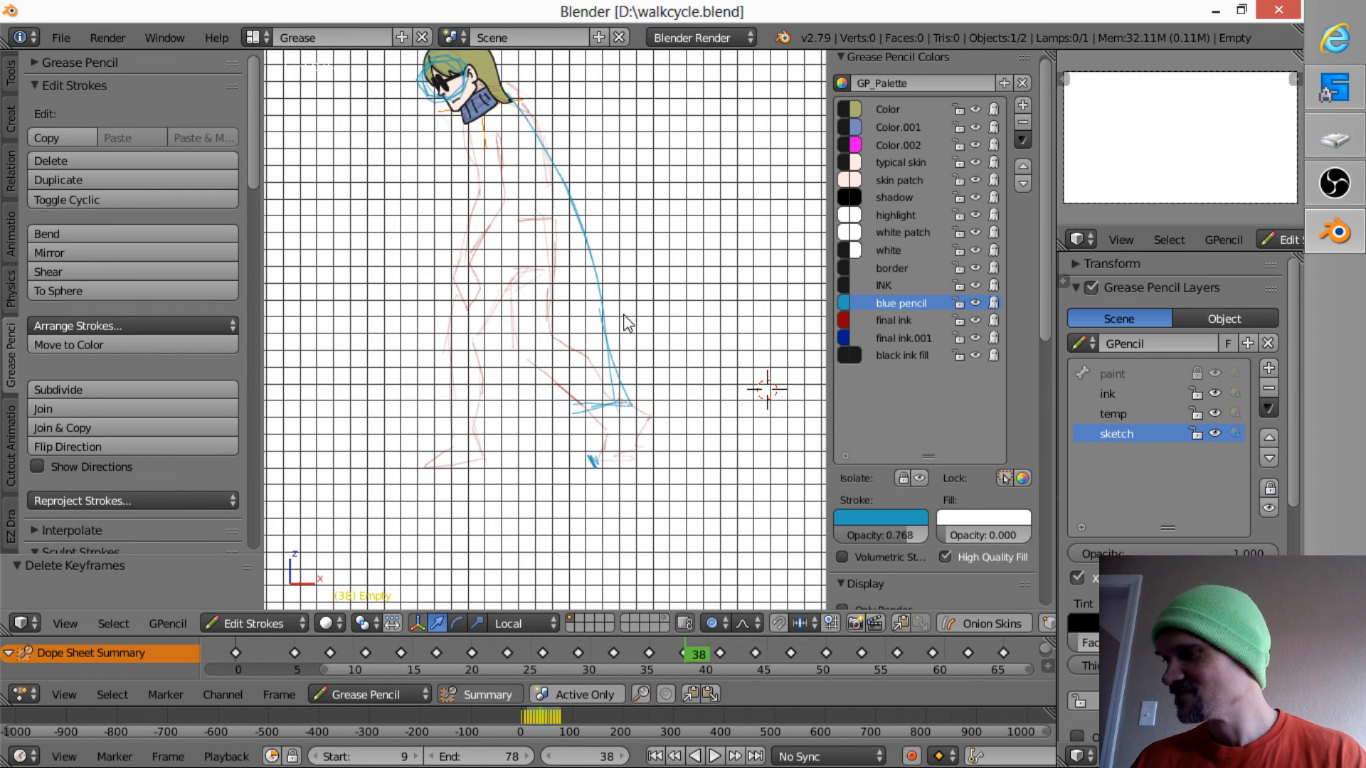
key("Down")
key("Down")
key("Down")
key("Down")
key("Down")
key("Down")
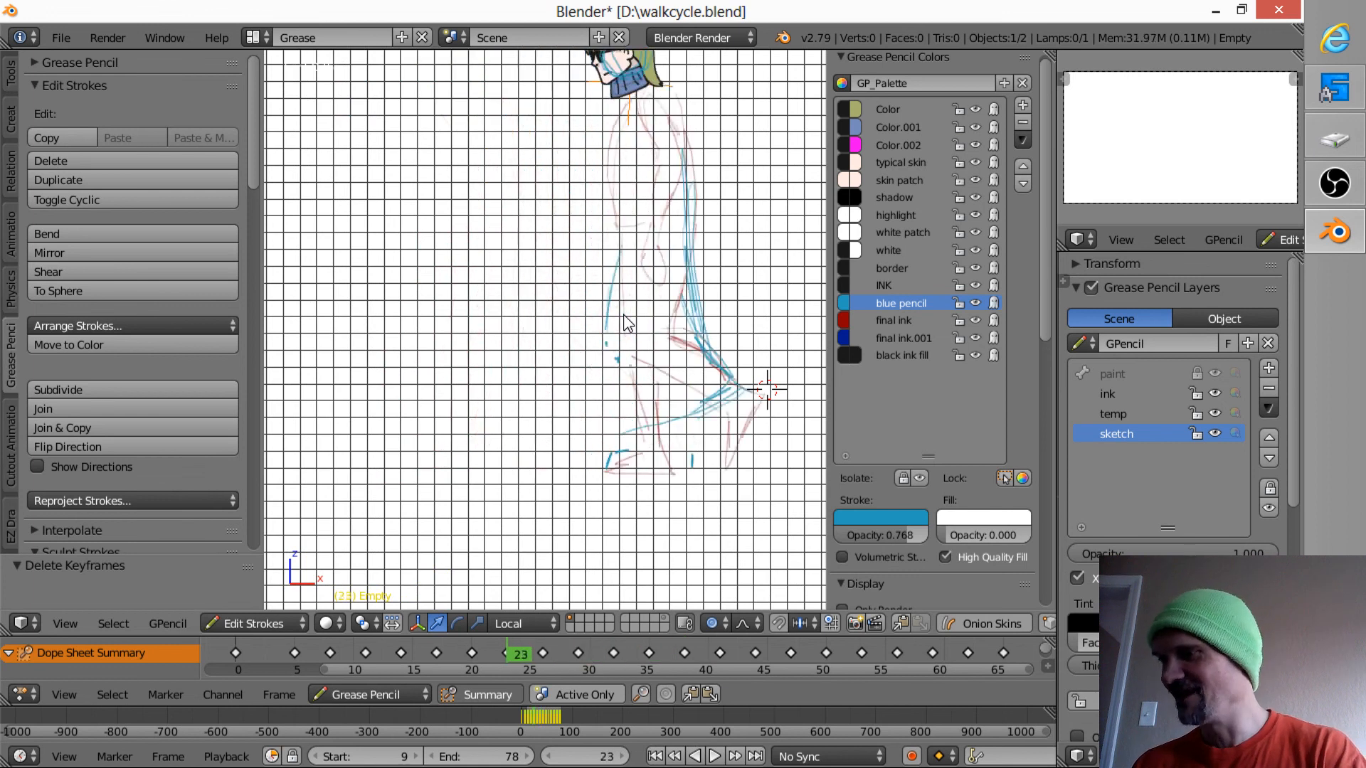
key("Down")
key("Down")
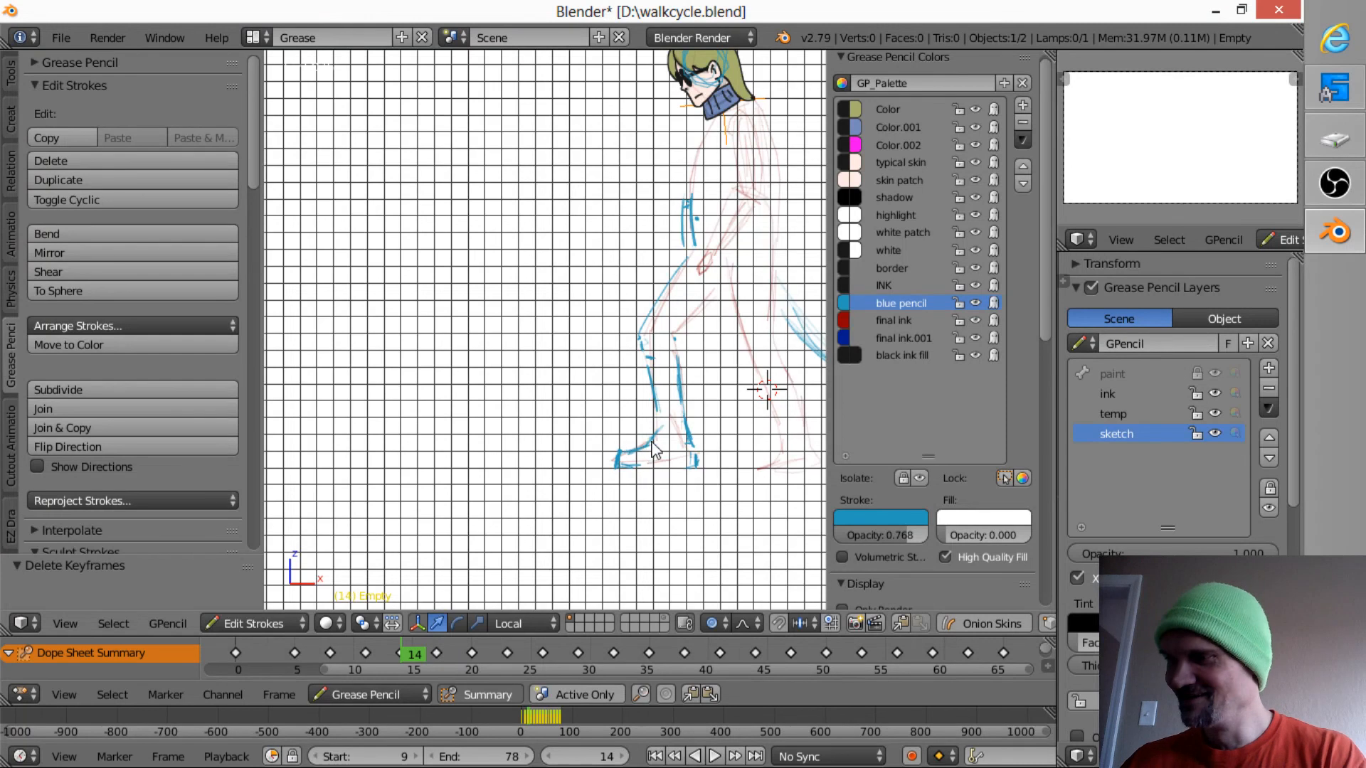
key("Up")
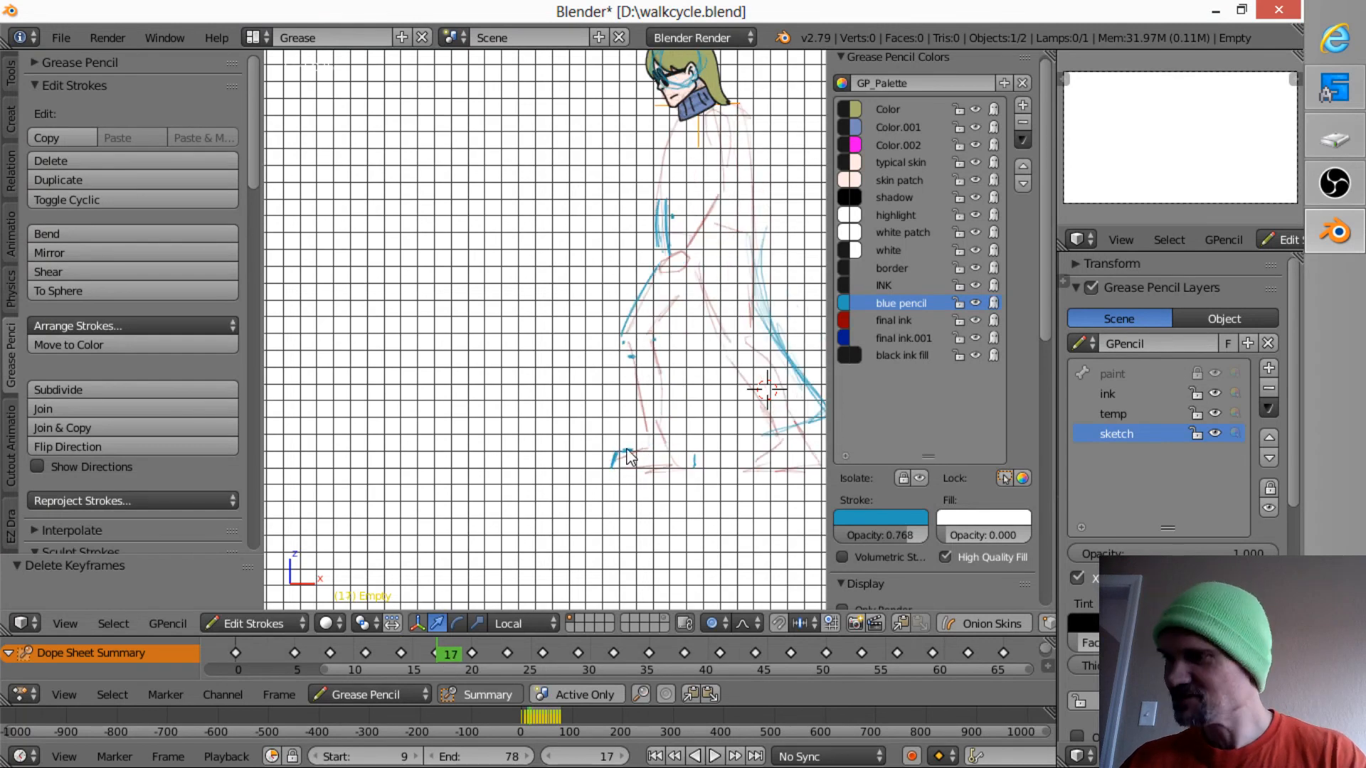
mouse_move(626, 454)
left_mouse_down()
mouse_move(677, 387)
mouse_move(647, 435)
left_mouse_up()
key("Up")
key("Up")
- Draw the front edge of the shin between knee and ankle in blue pencil on frames 23, 17 and 20, using frame 14 as reference
left_click_drag(652, 437, 639, 409)
left_click_drag(618, 362, 608, 347)
key("Up")
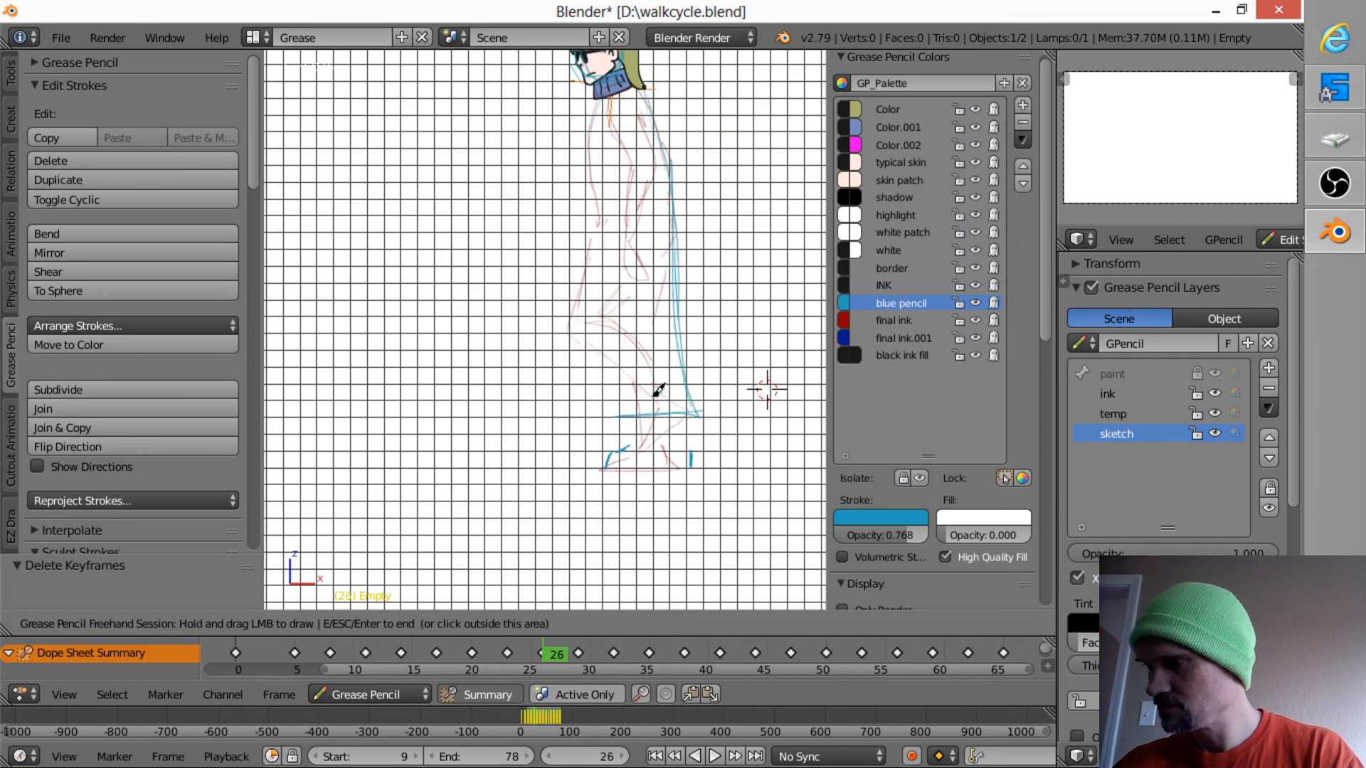
key("Down")
key("Down")
key("Down")
key("Down")
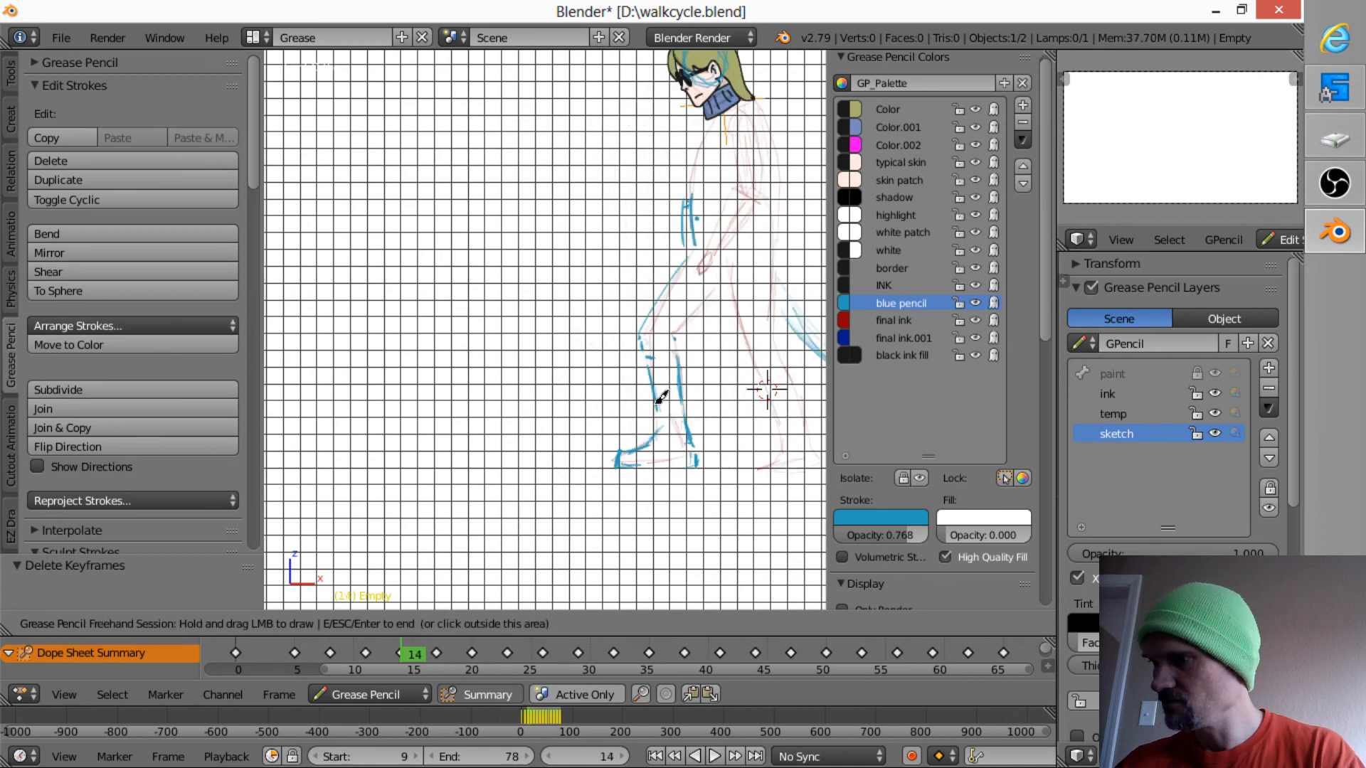
key("Up")
mouse_move(653, 387)
left_mouse_down()
mouse_move(651, 410)
mouse_move(633, 361)
left_mouse_up()
key("Up")
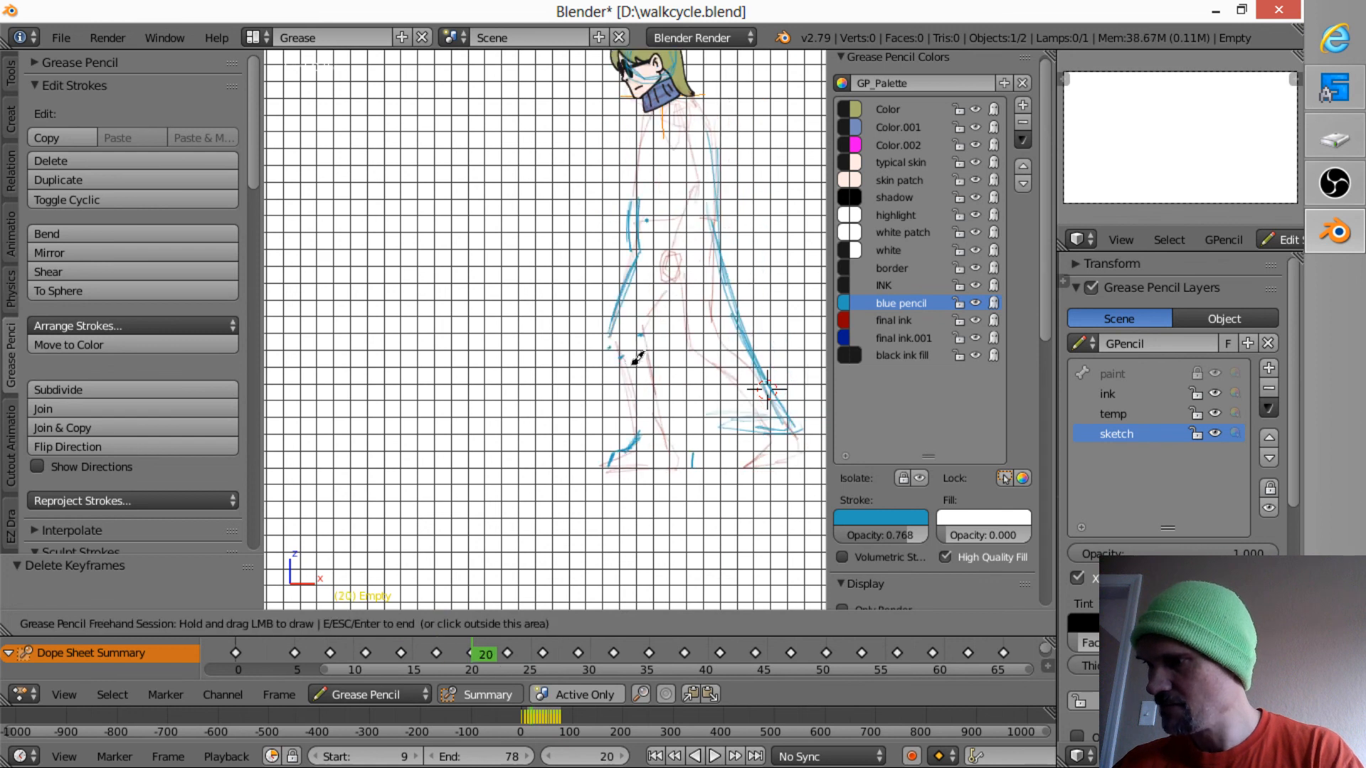
left_click_drag(642, 437, 634, 372)
- Draw the front edge of the shin down to the ankle in blue pencil on frame 26, checking against the neighbouring frames
key("Up")
key("Up")
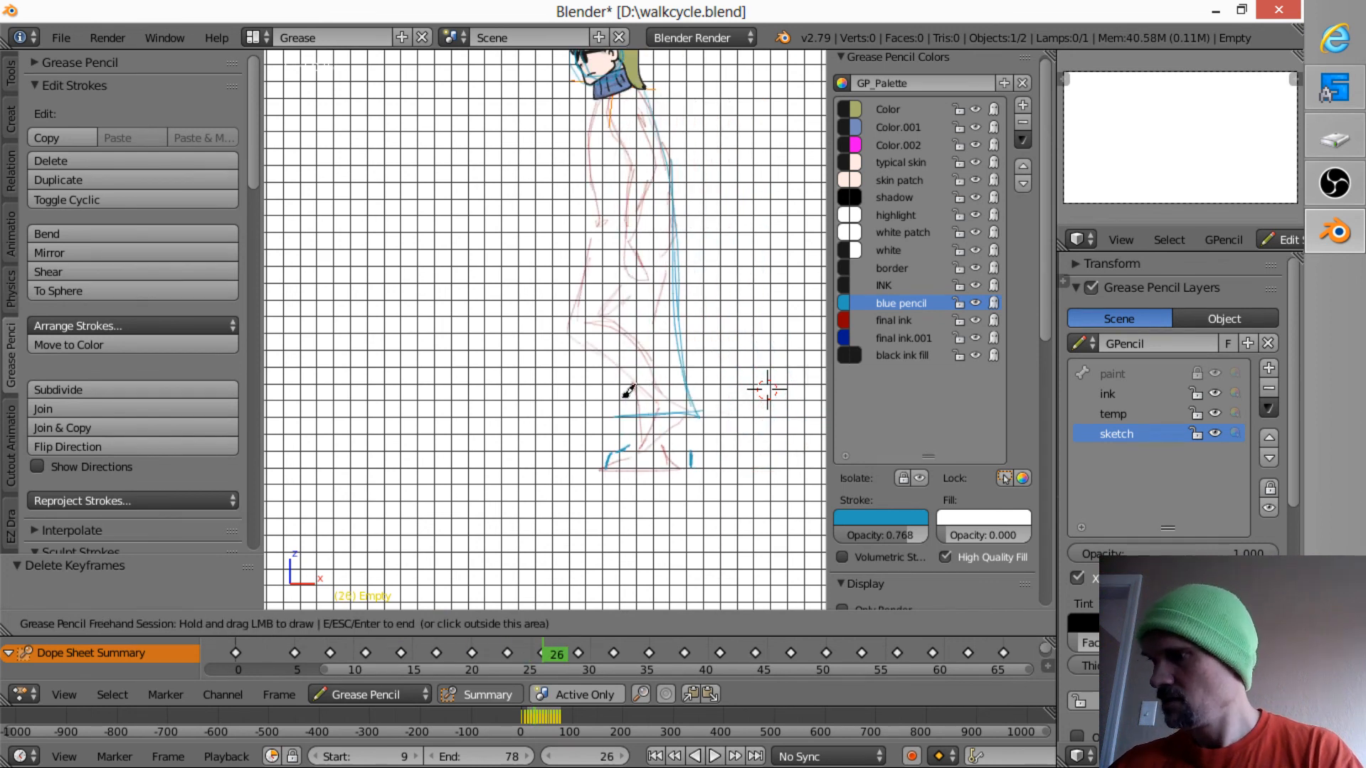
key("Down")
key("Up")
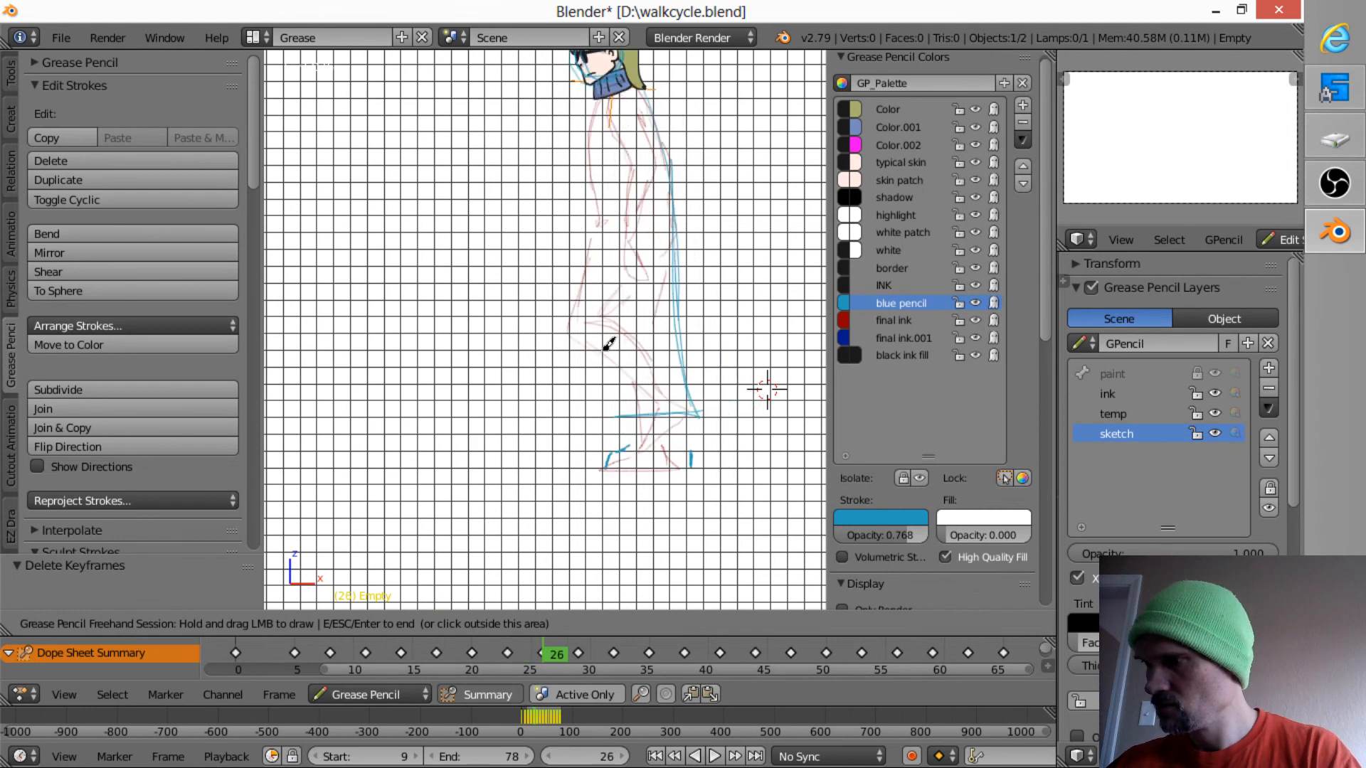
left_click_drag(610, 344, 613, 346)
mouse_move(631, 396)
left_mouse_down()
mouse_move(616, 365)
mouse_move(640, 421)
left_mouse_up()
key("Up")
key("Down")
key("Down")
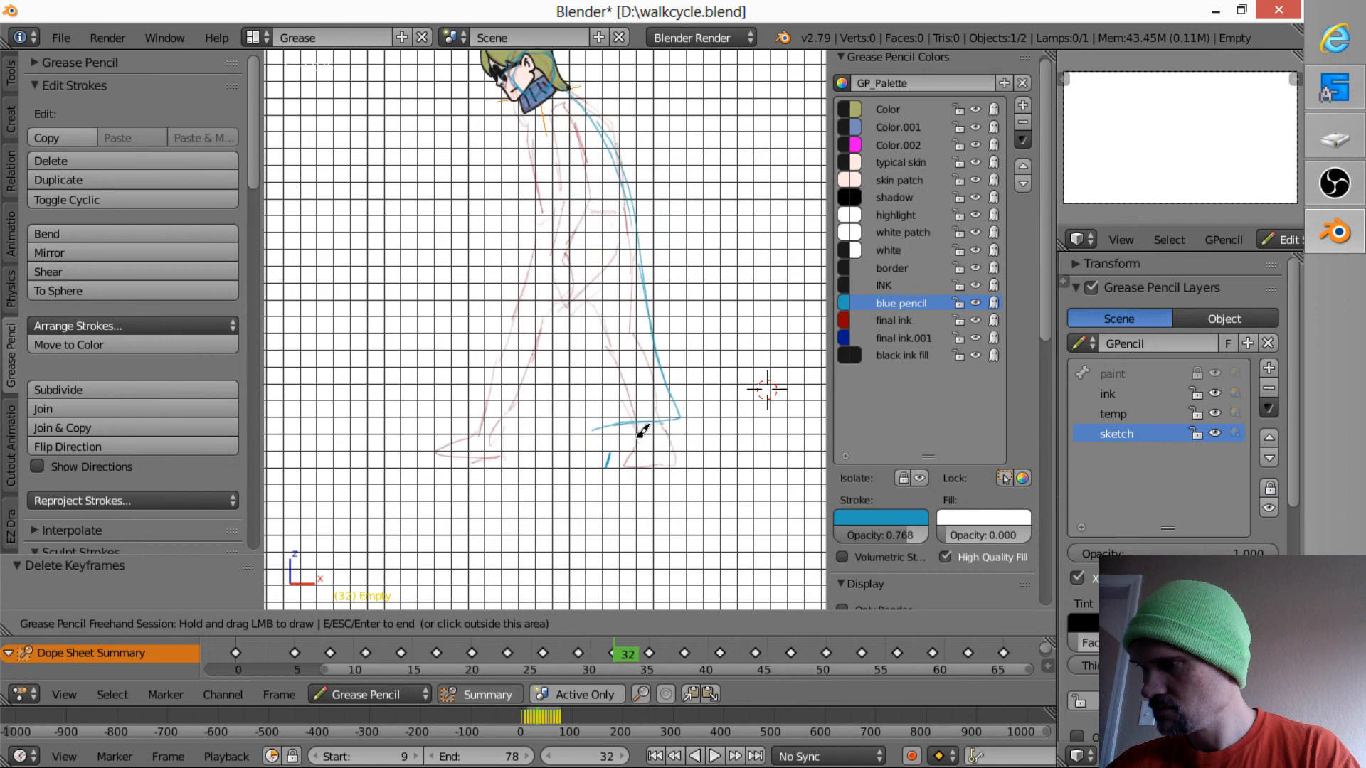
left_click_drag(649, 434, 625, 399)
key("Up")
key("Down")
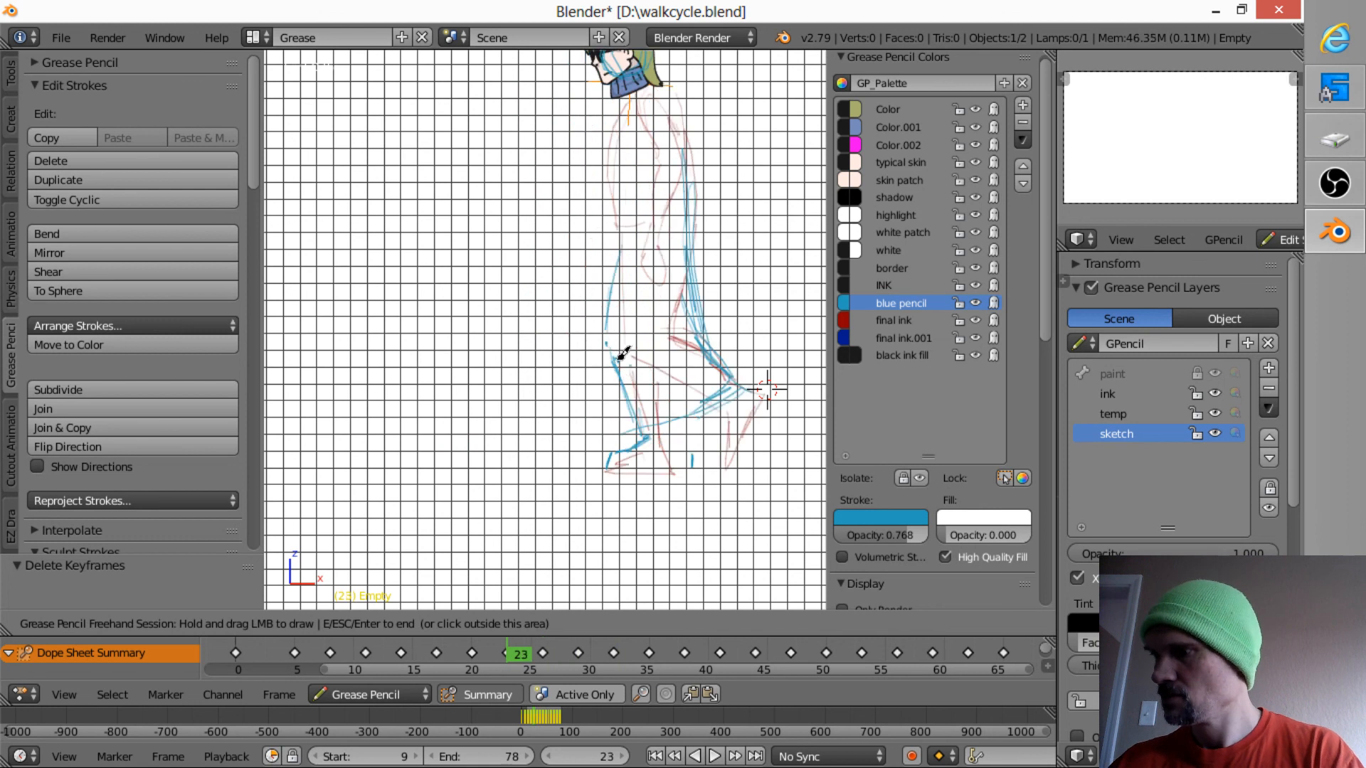
- Draw the front edge of the shin from knee to ankle in blue pencil on frame 29, using frame 26 as reference
key("Up")
key("Up")
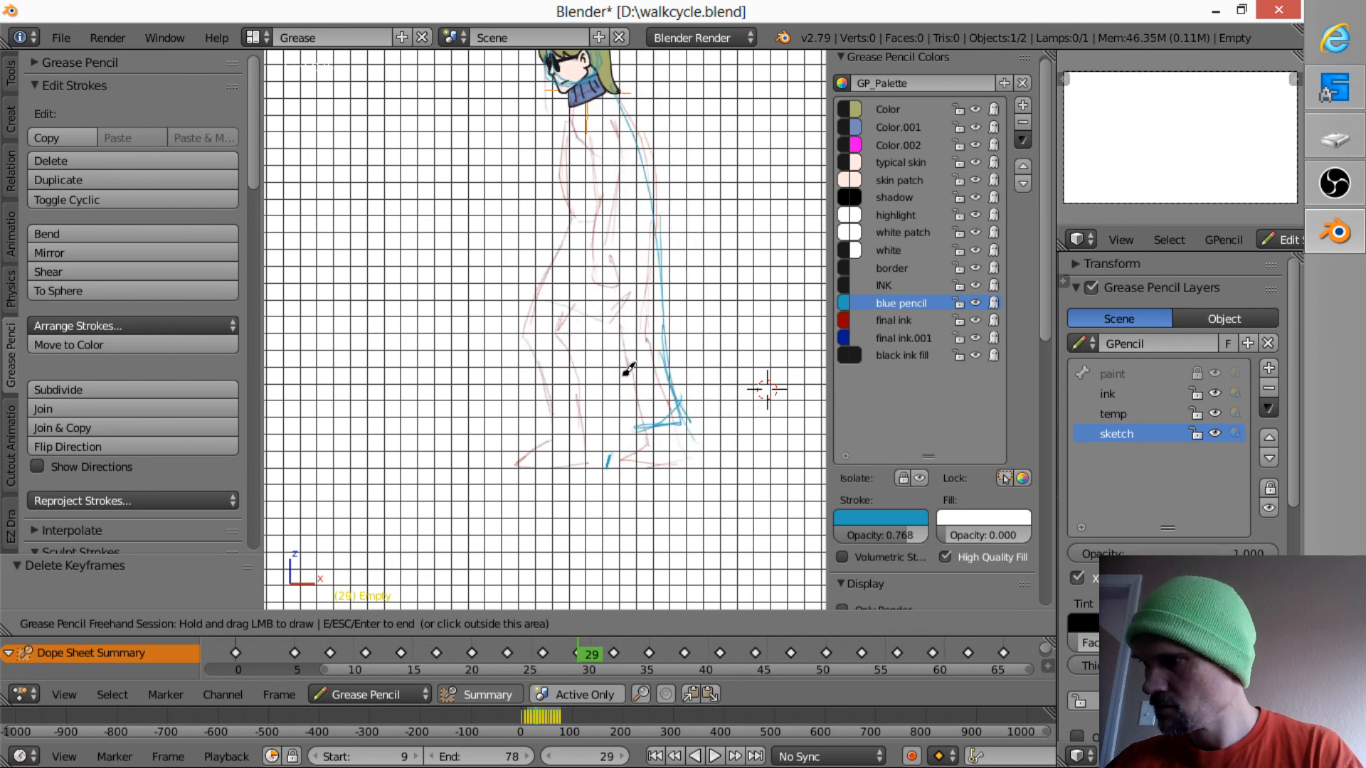
key("Down")
key("Up")
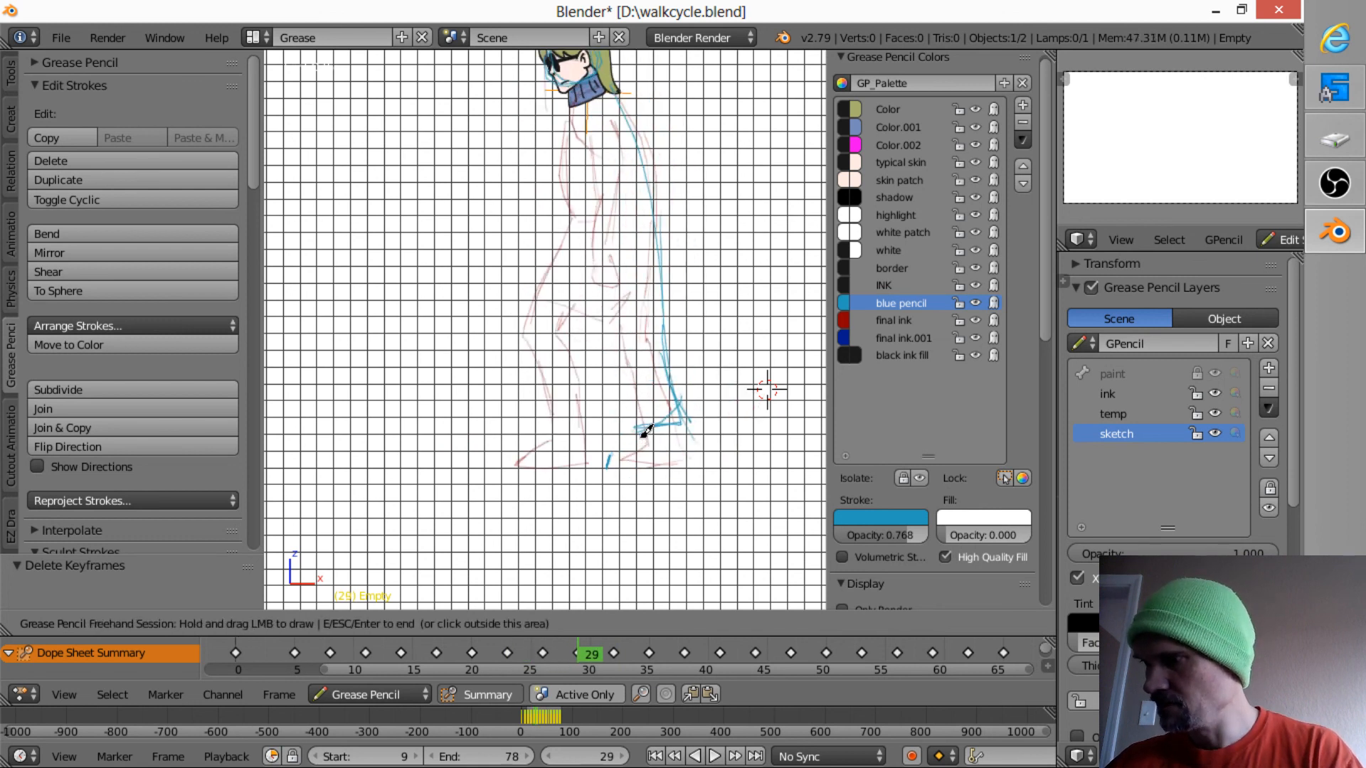
left_click_drag(644, 431, 646, 429)
key("Up")
key("Up")
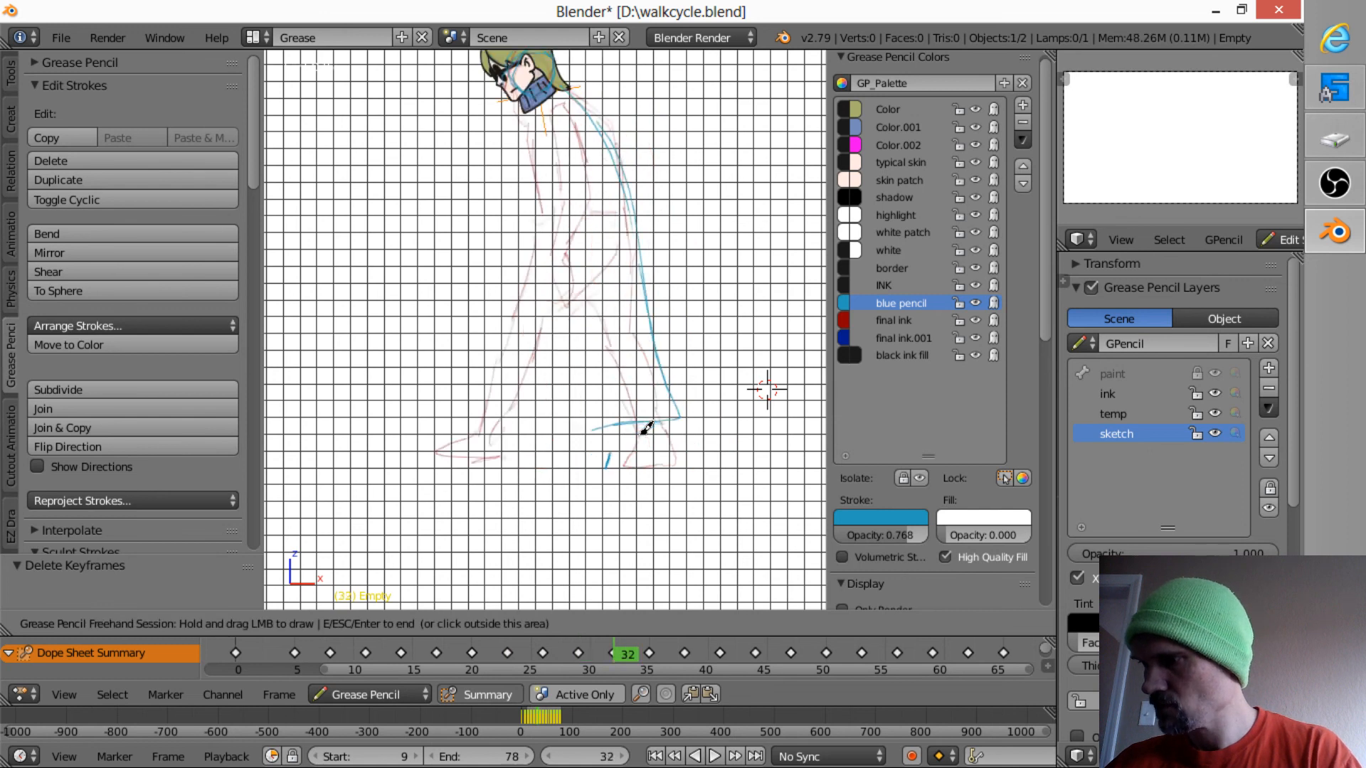
key("Down")
key("Down")
key("Down")
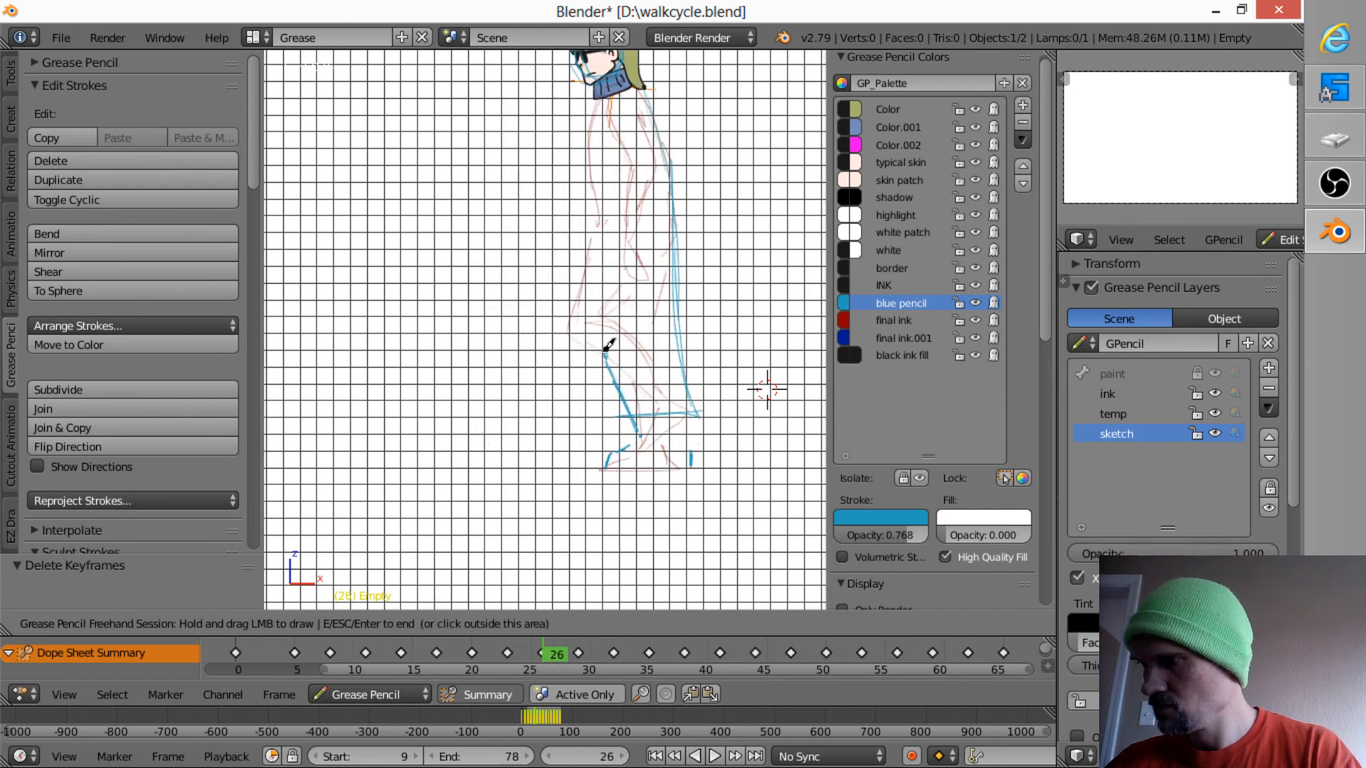
left_click_drag(605, 351, 634, 413)
key("Up")
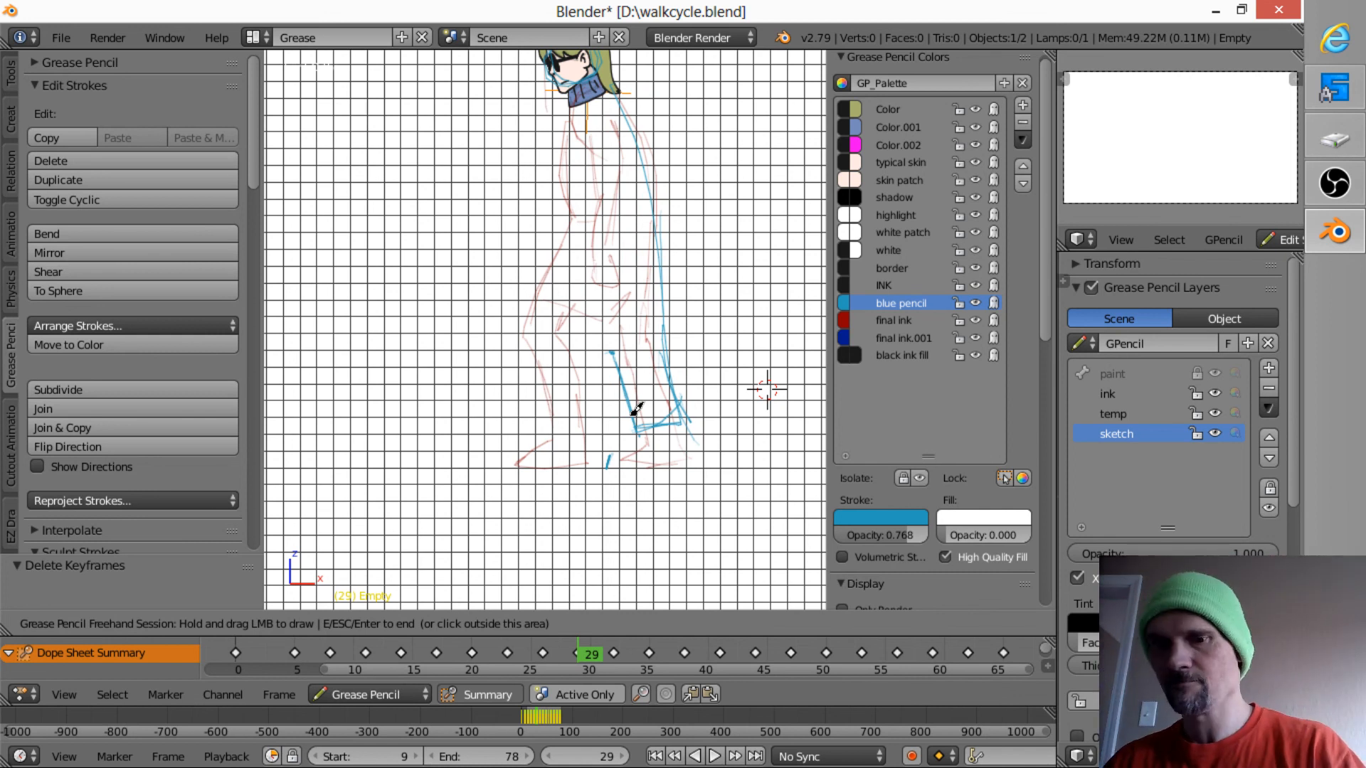
key("Down")
key("Up")
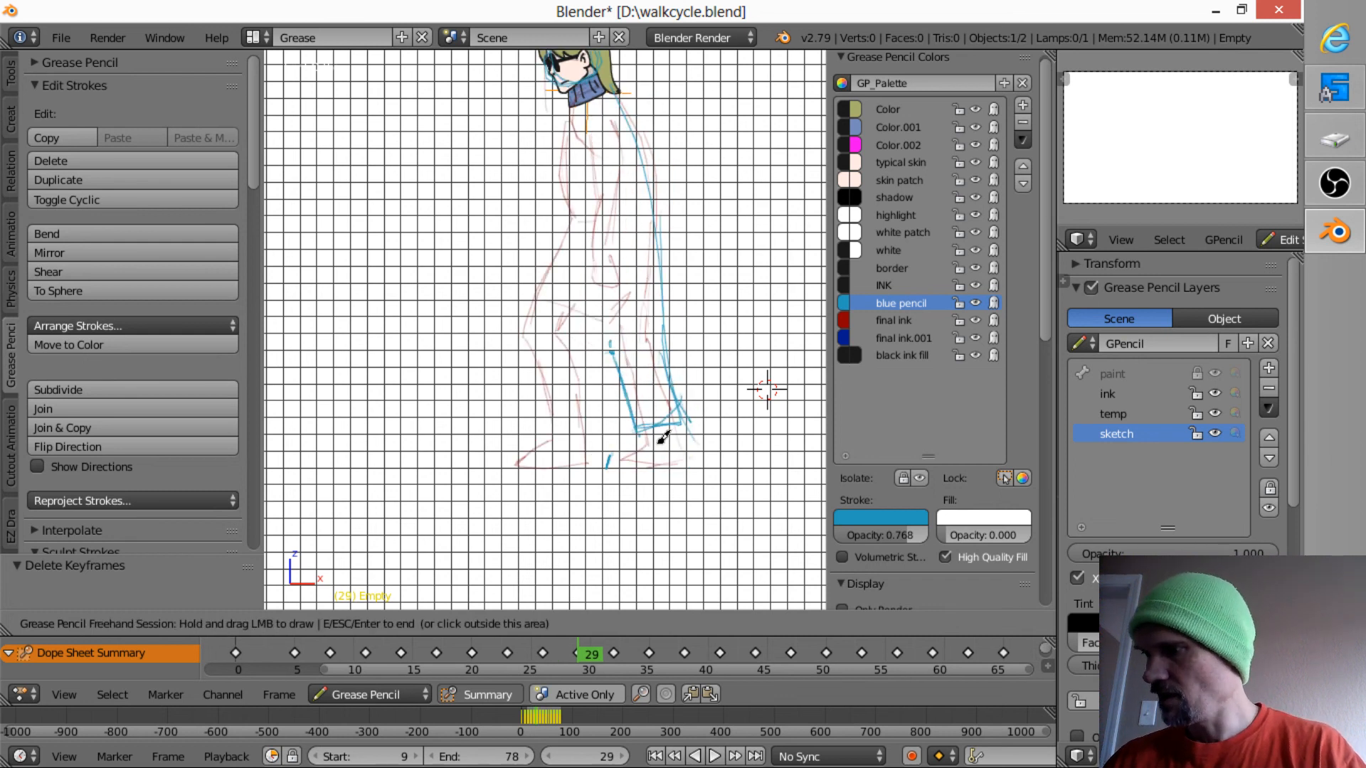
- Draw the top and toe of the front shoe in blue pencil on frame 29, using frame 26 as reference
key("Down")
key("Up")
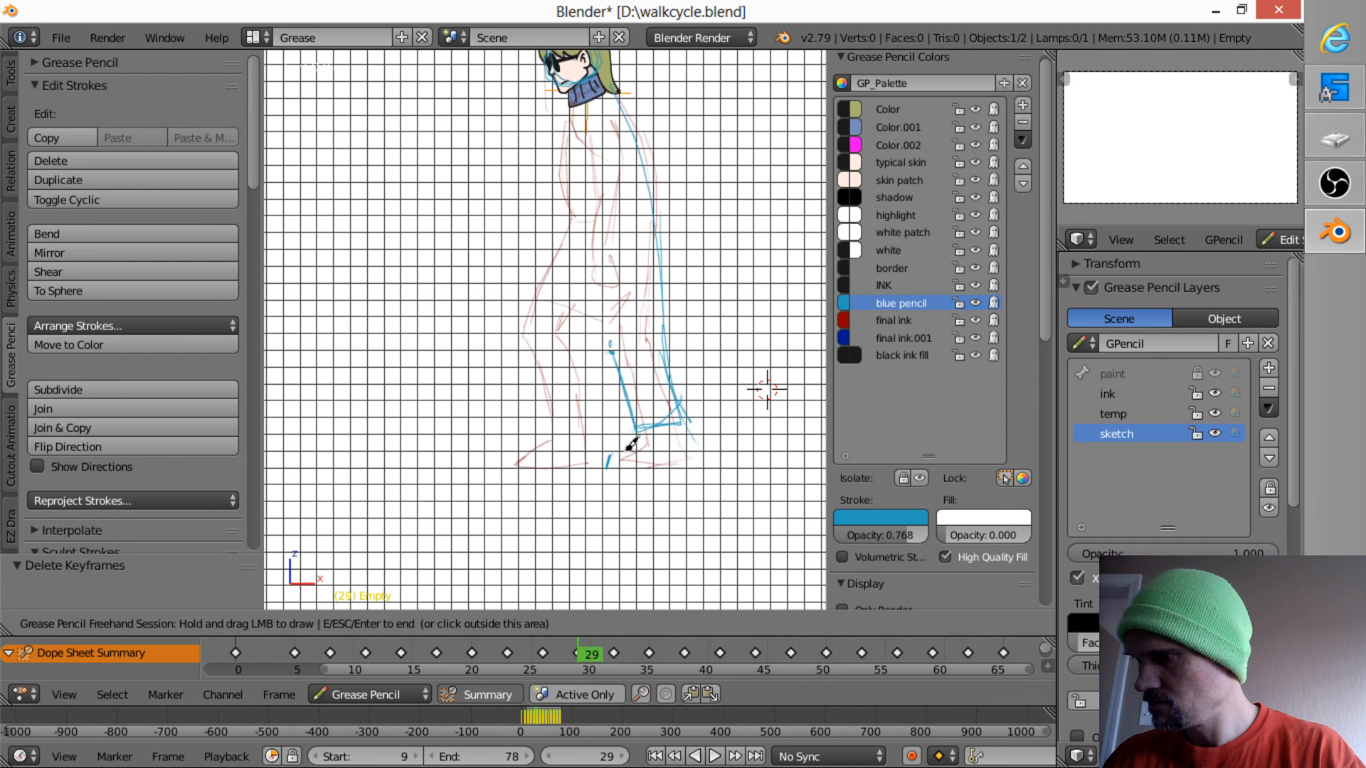
key("Up")
key("Down")
key("Down")
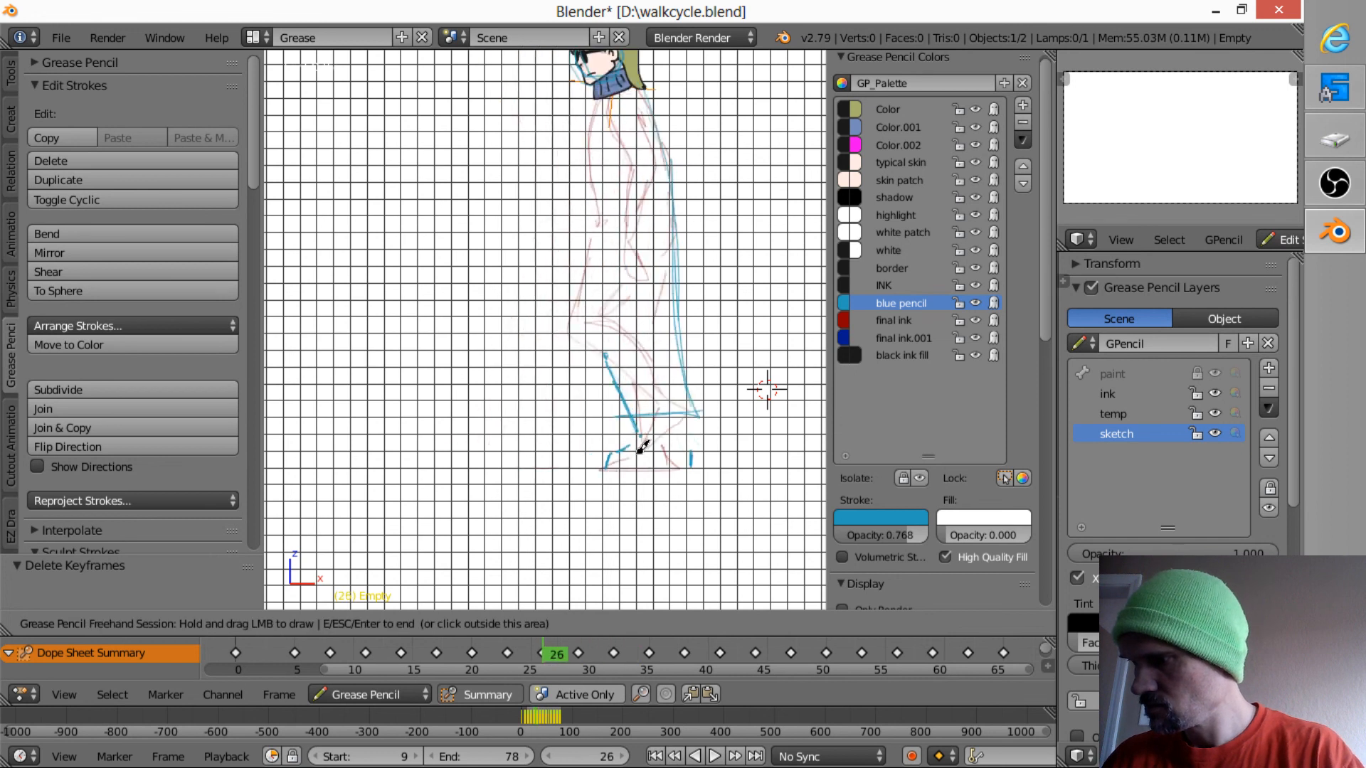
key("Up")
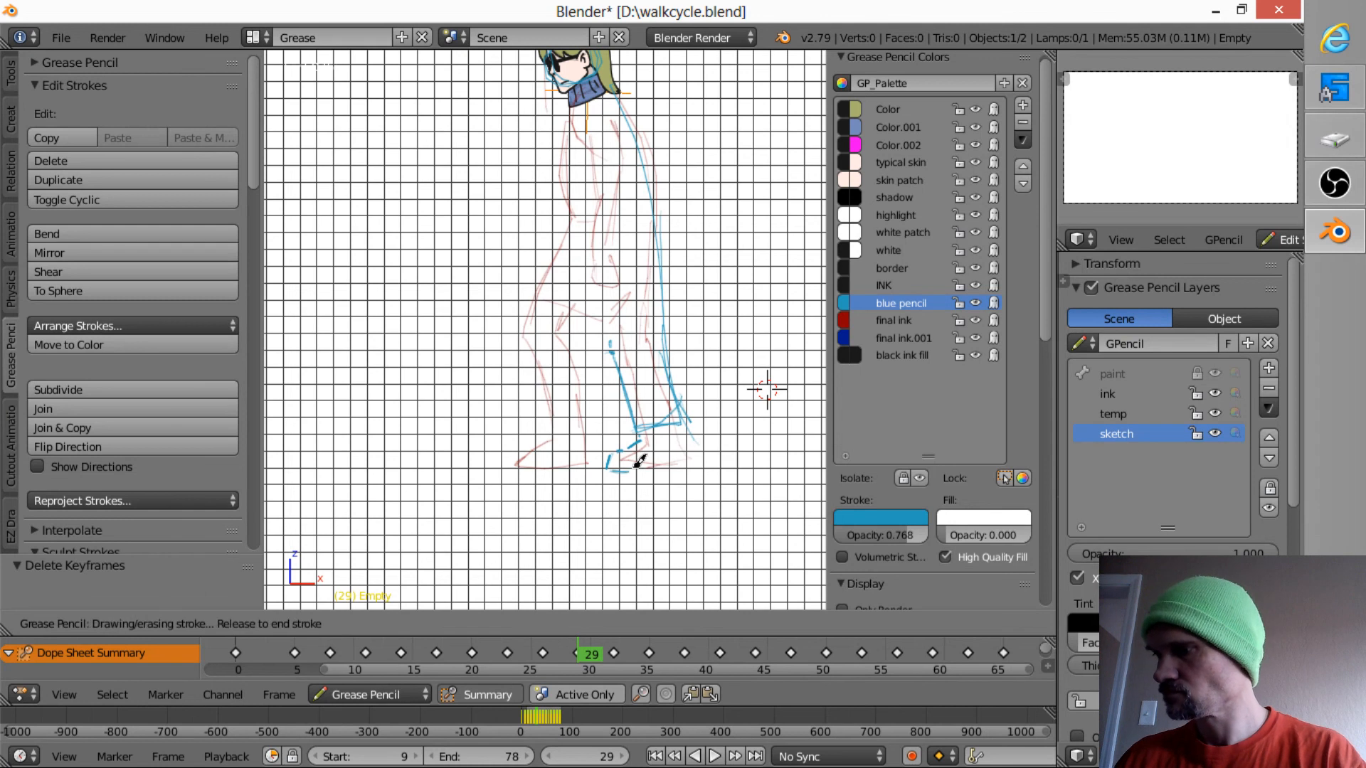
- Draw the front edge of the front shoe's heel in blue pencil on frame 11
key("Down")
key("Down")
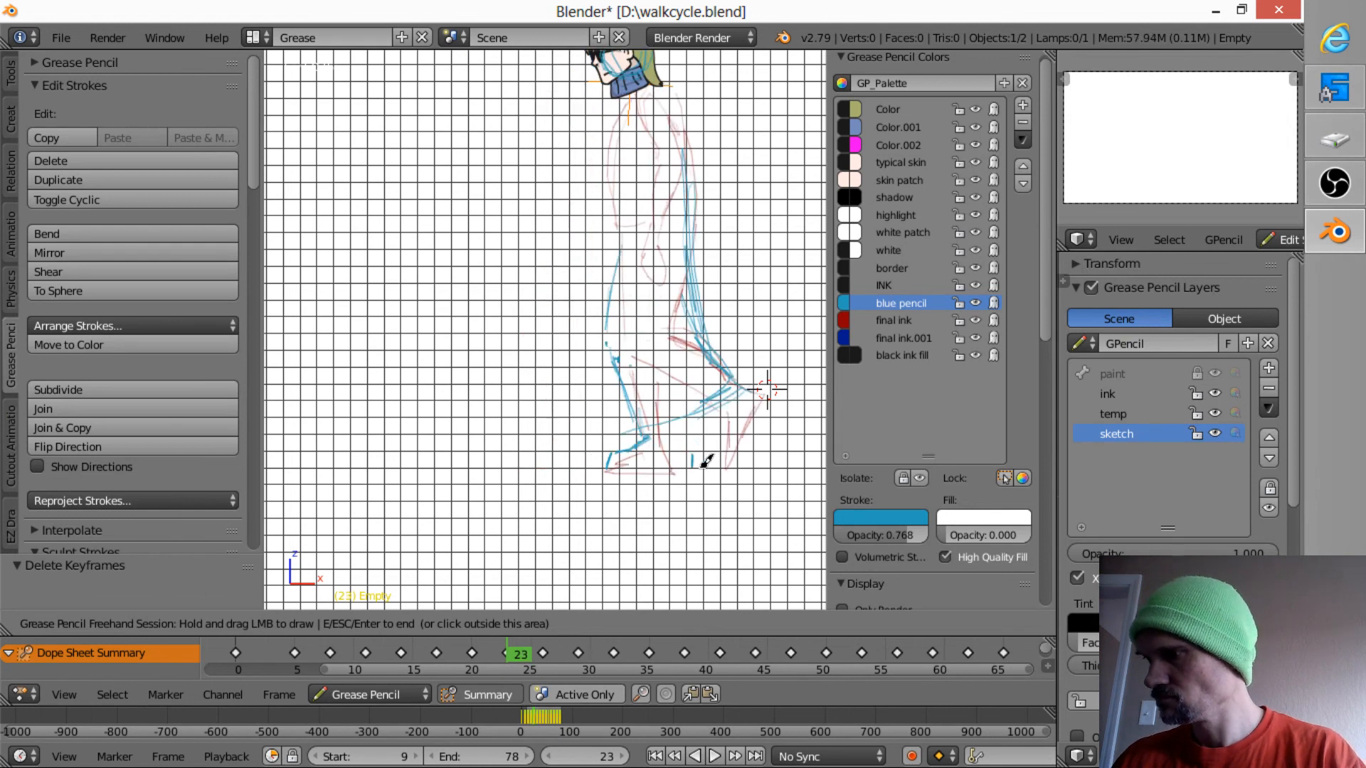
key("Down")
key("Down")
key("Down")
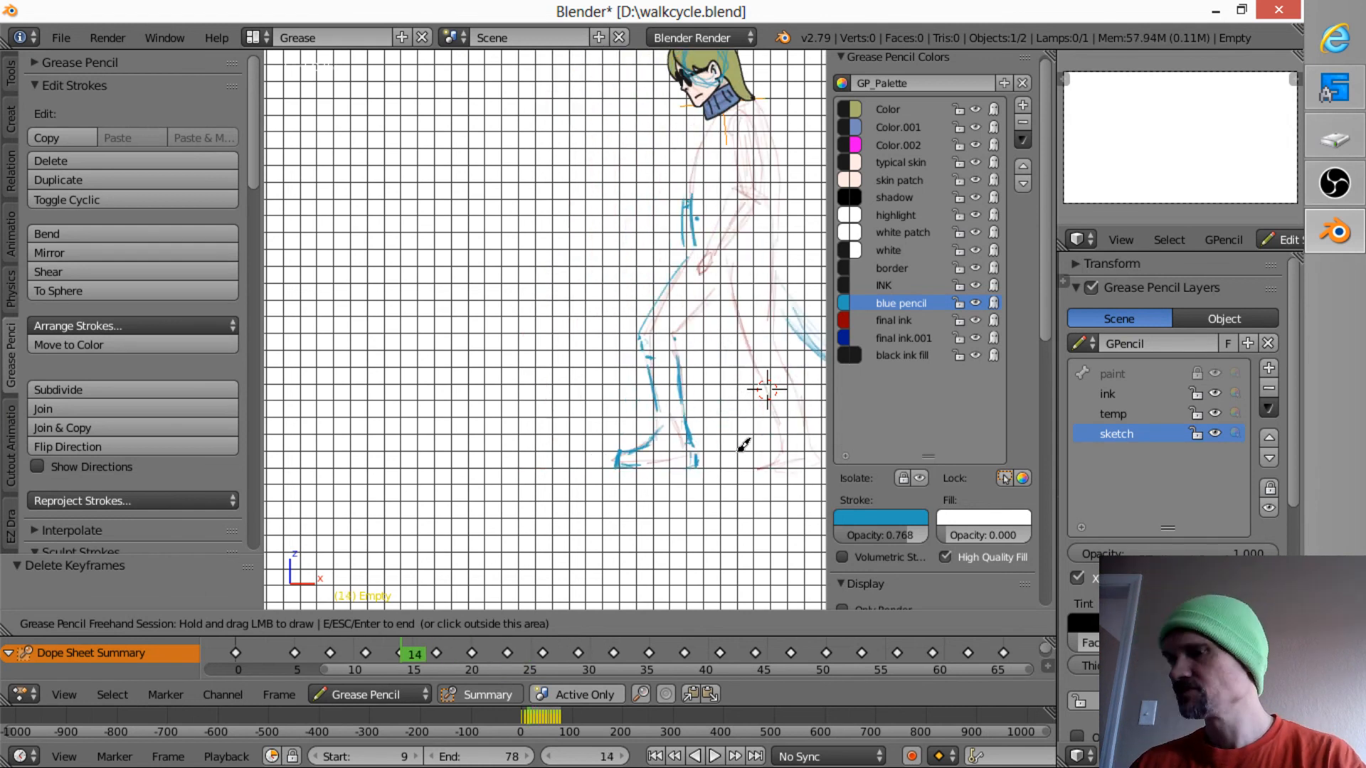
key("Down")
left_click_drag(688, 456, 684, 457)
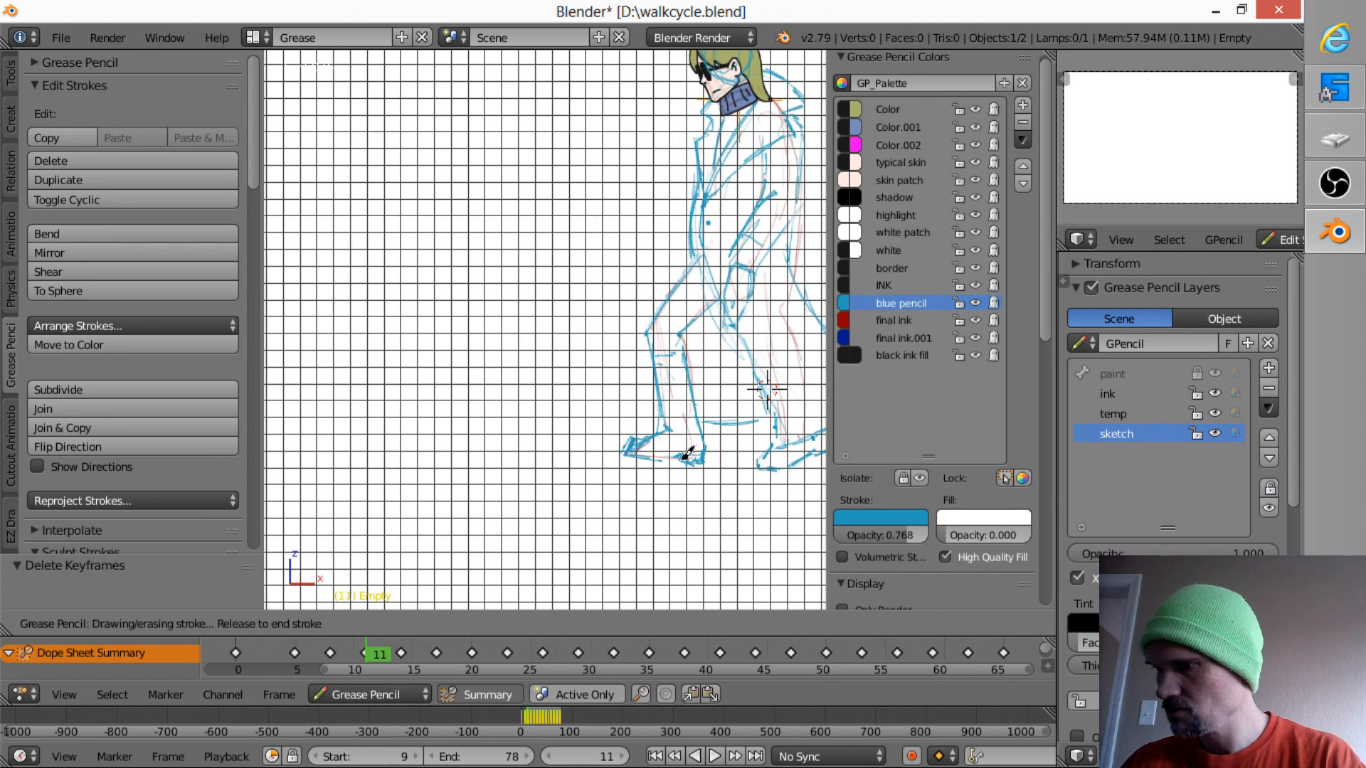
- Mark the front shoe's heel edge with short blue pencil strokes on frames 14 to 32, using frame 11 as reference
key("Up")
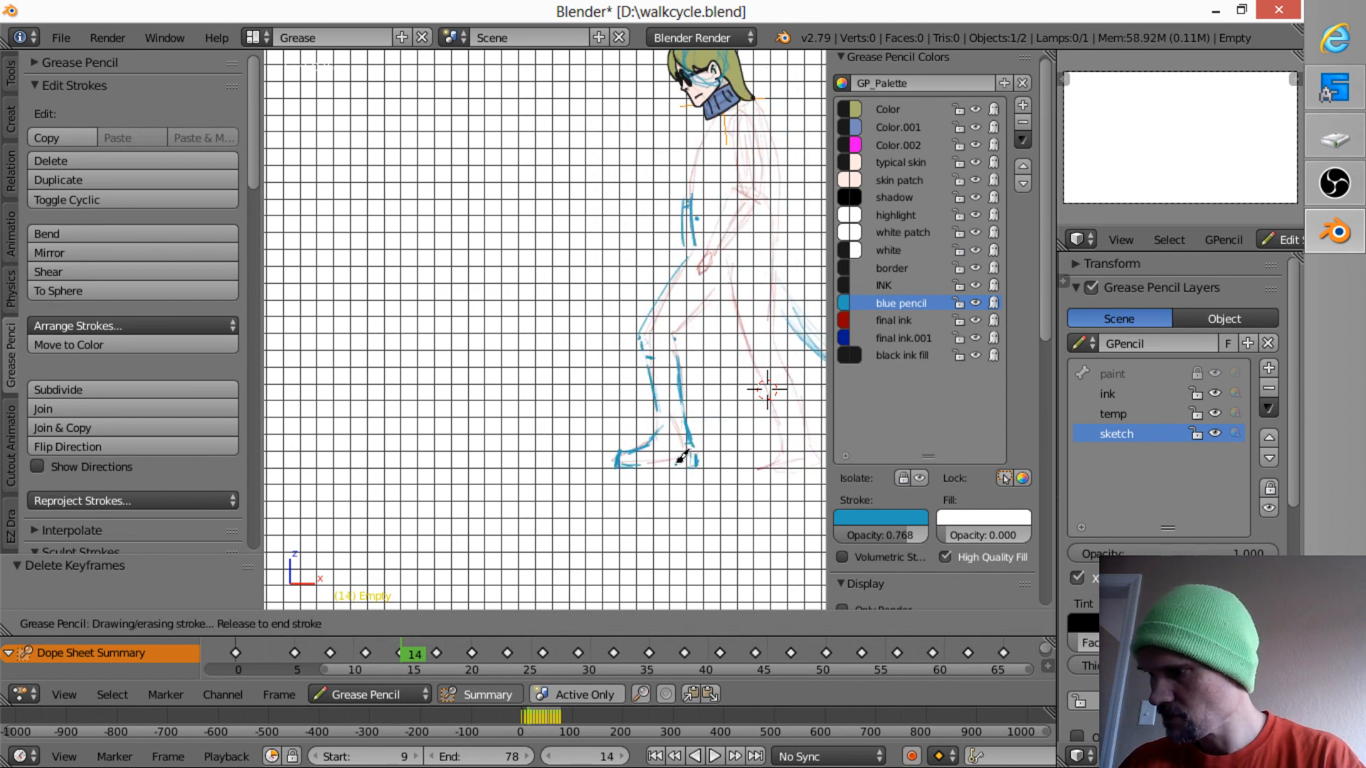
key("Up")
key("Up")
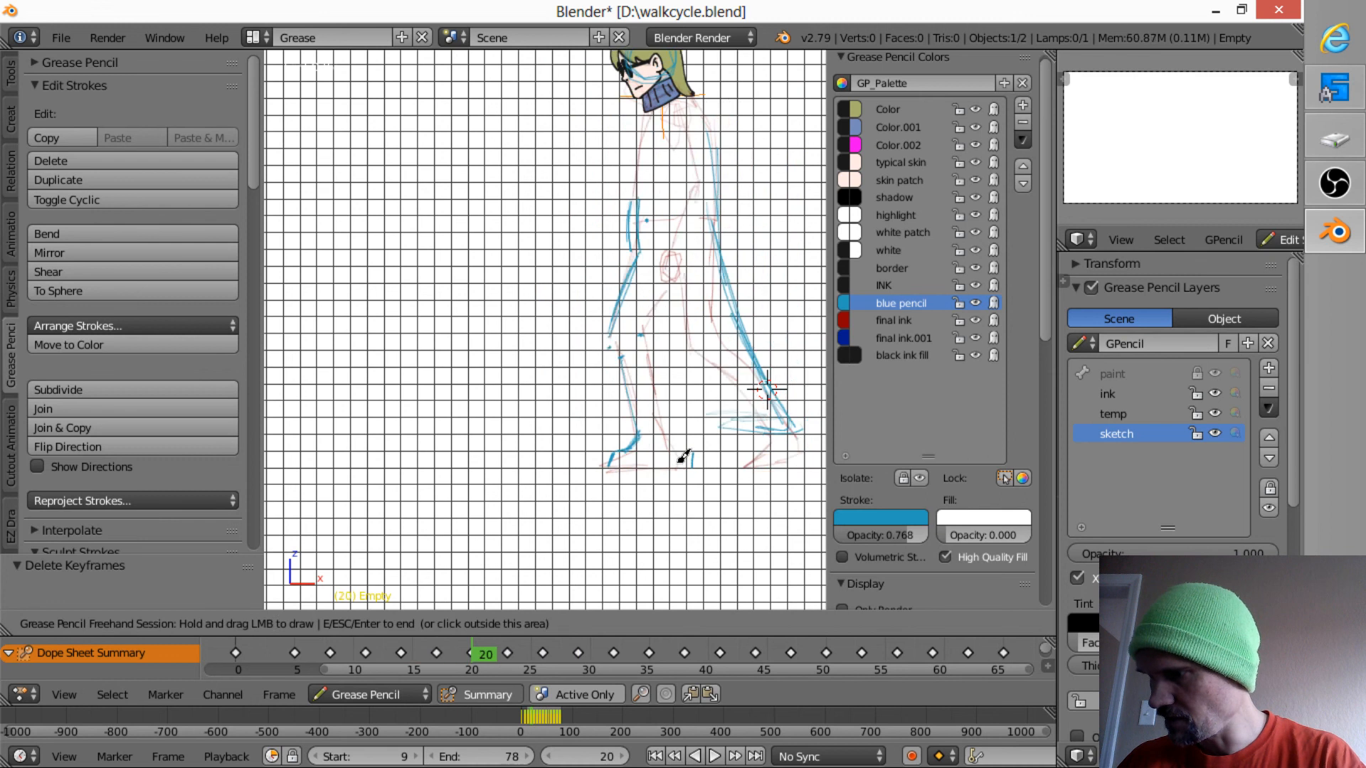
left_click_drag(668, 461, 666, 464)
key("Up")
key("Up")
key("Up")
key("Up")
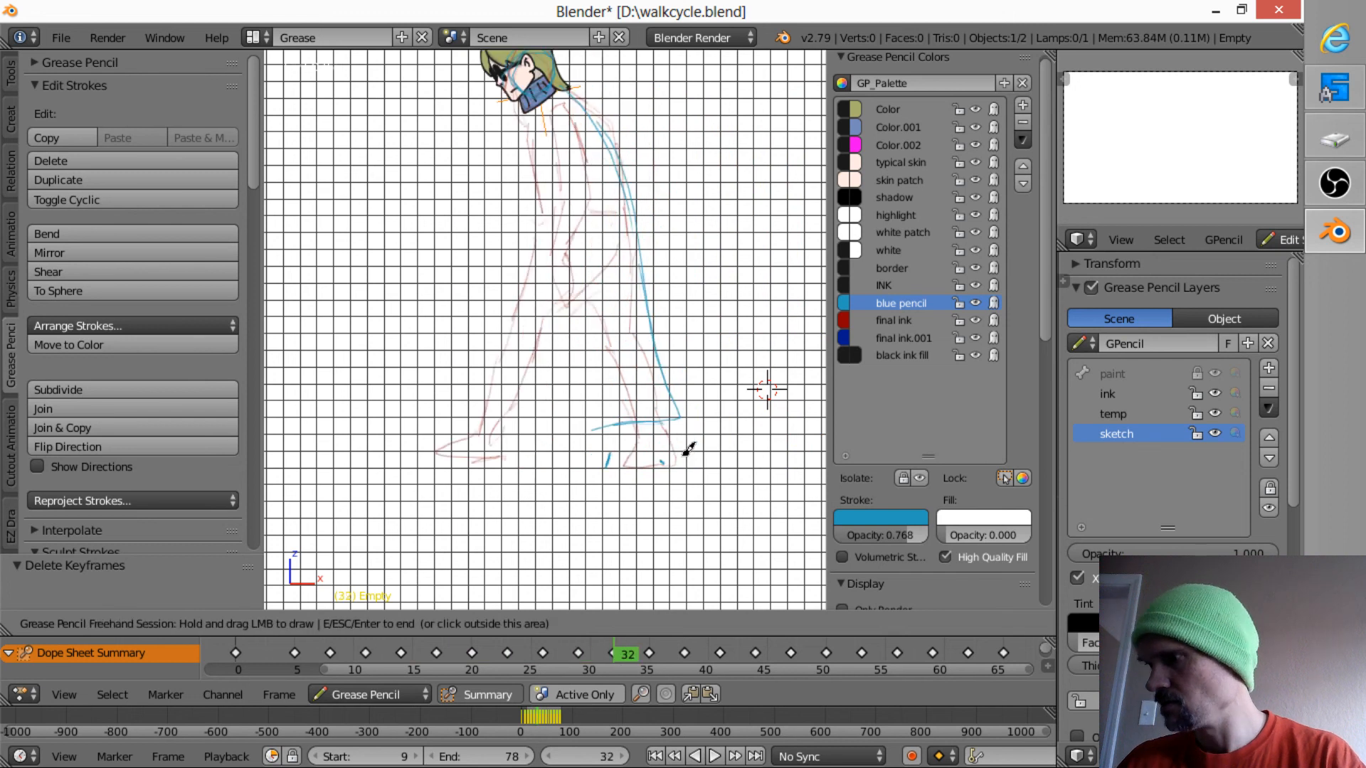
- End the freehand drawing session on frame 11 and play back the walk cycle with the whole figure in view
key("Down")
key("Down")
key("Down")
key("Down")
key("Down")
key("Down")
key("Down")
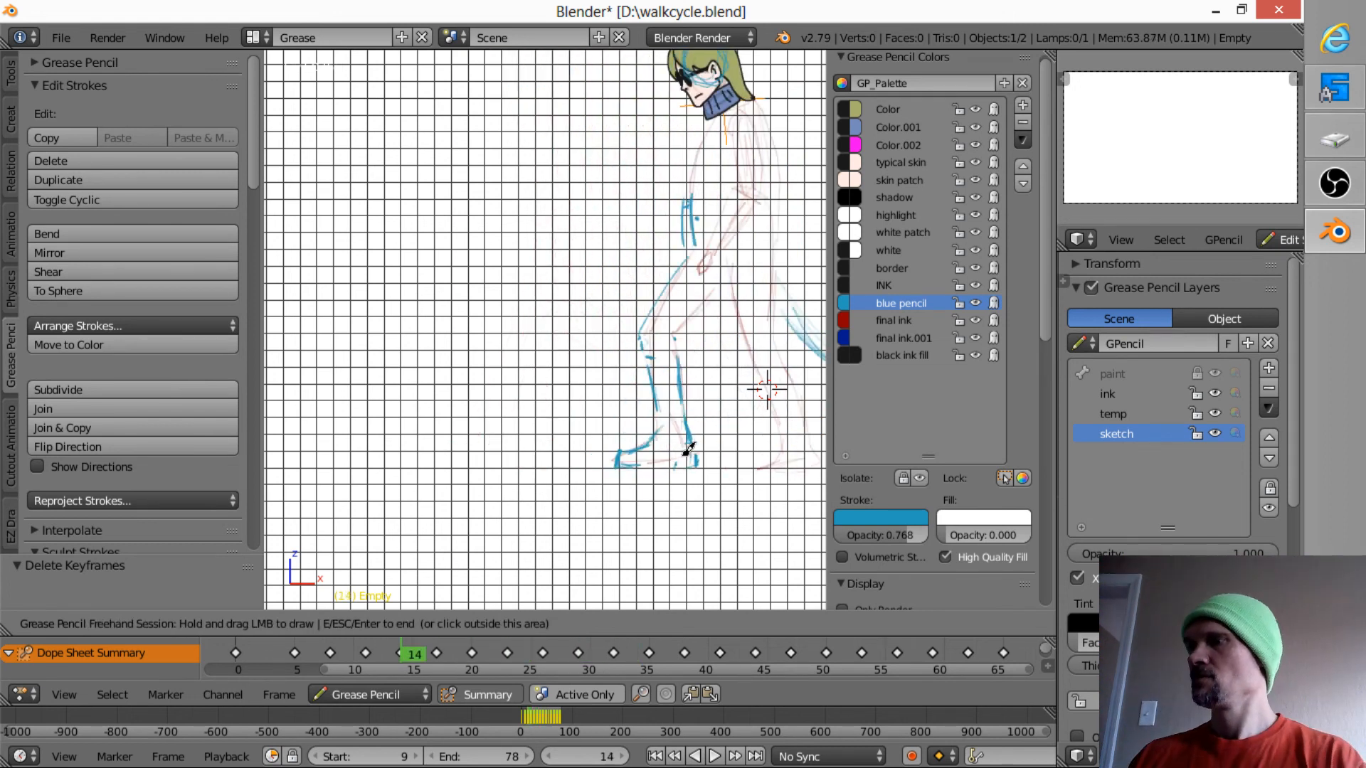
scroll(625, 381, "down", 3)
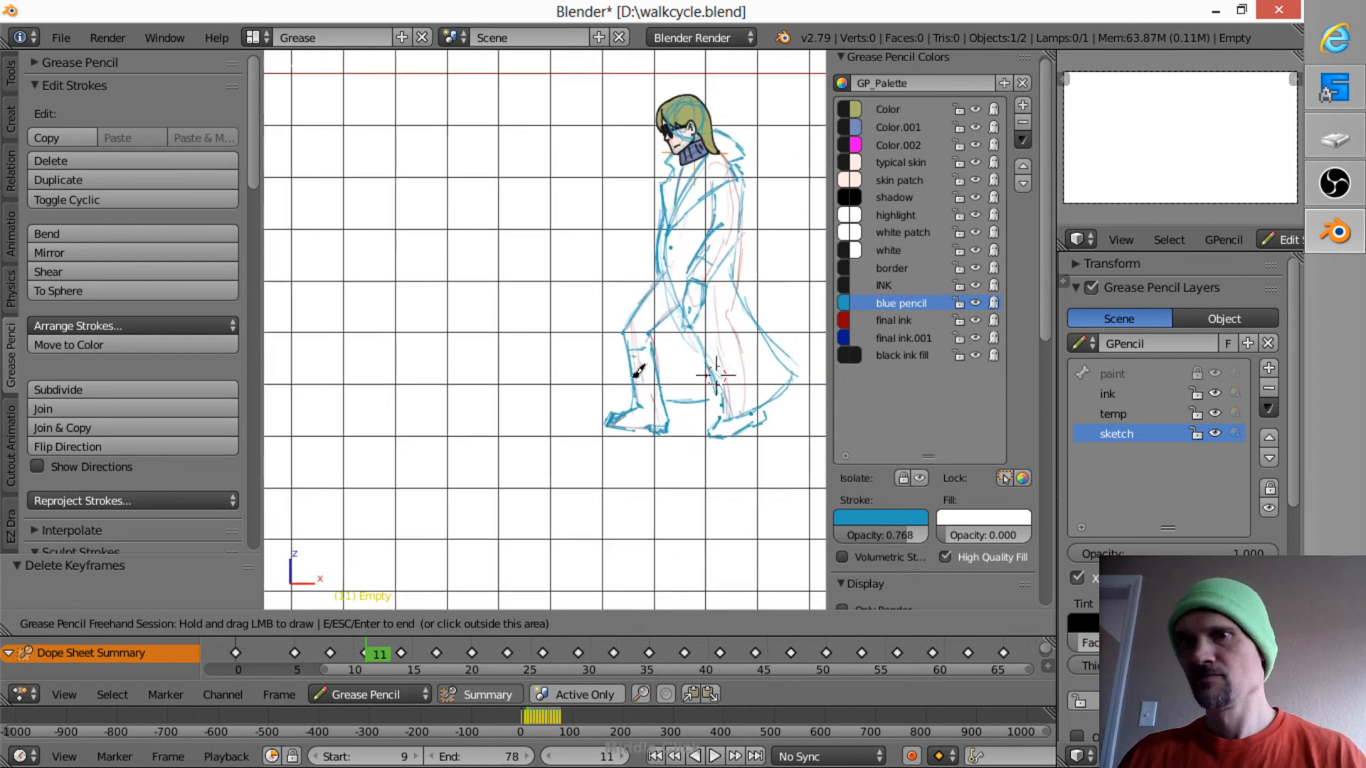
scroll(621, 379, "down", 1)
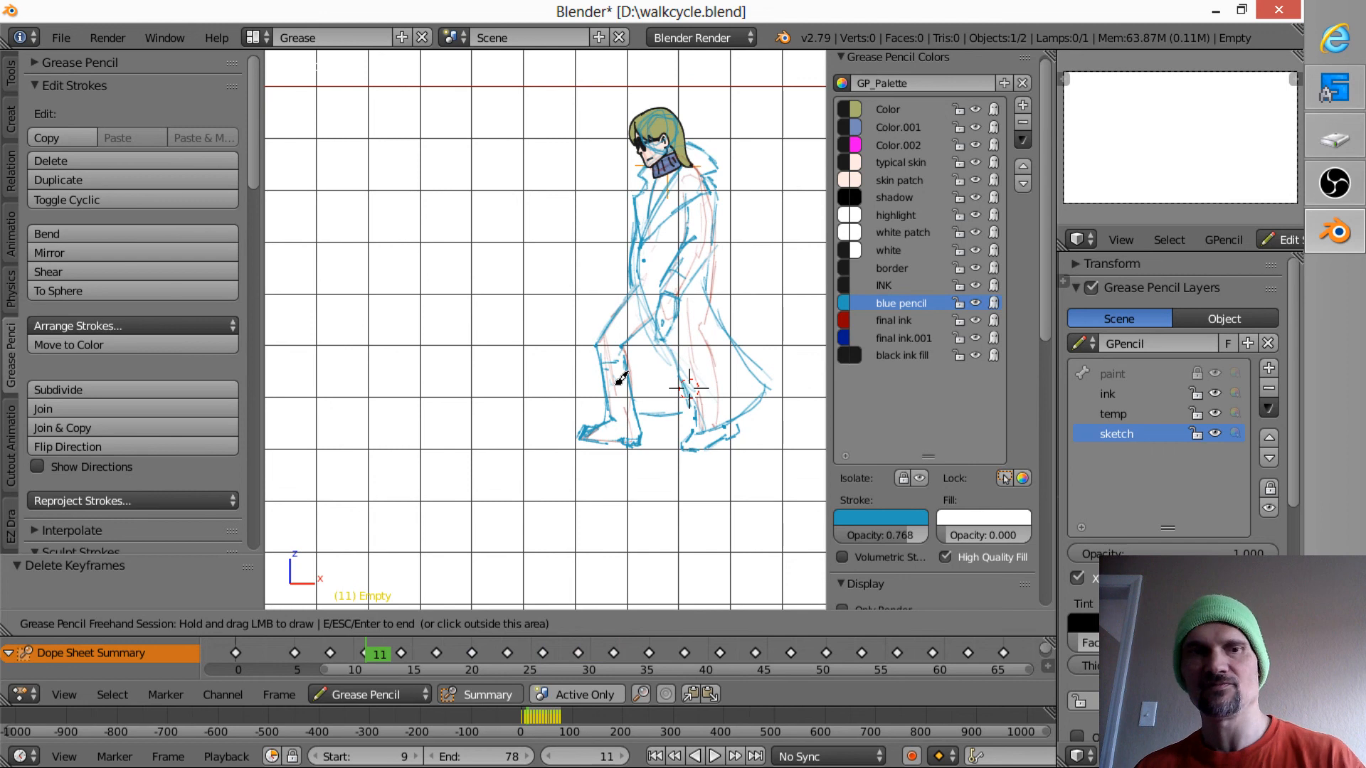
mouse_move(621, 379)
middle_mouse_down("shift")
mouse_move(713, 363)
mouse_move(631, 350)
mouse_move(624, 371)
middle_mouse_up("shift")
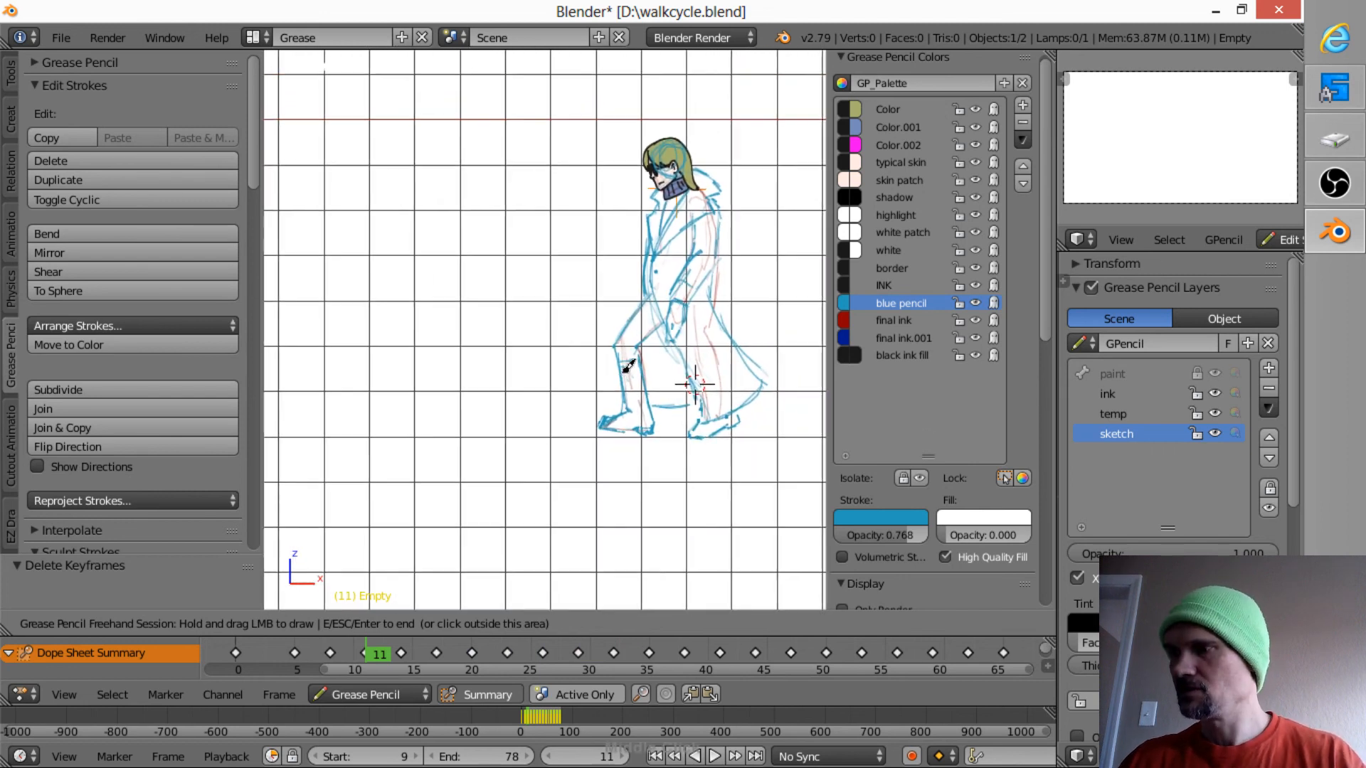
key("Escape")
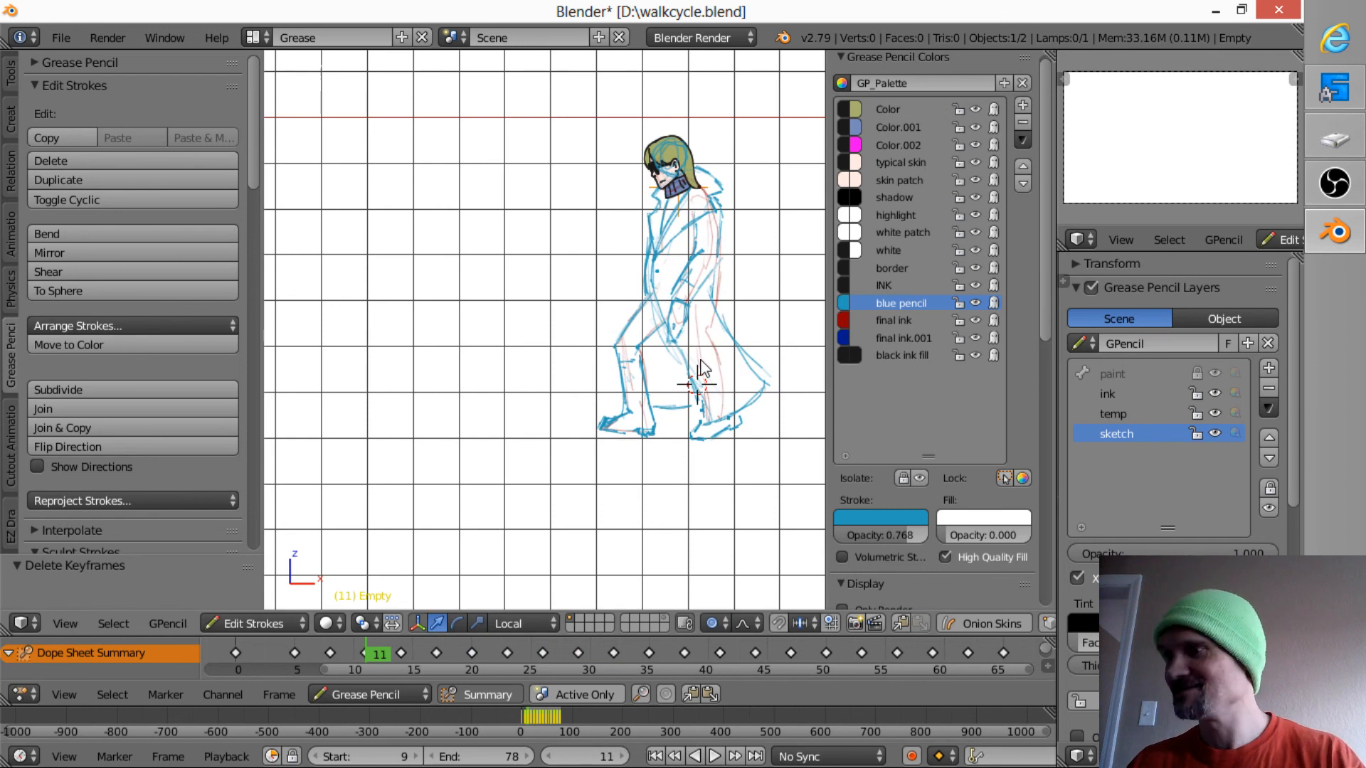
key("alt+a")
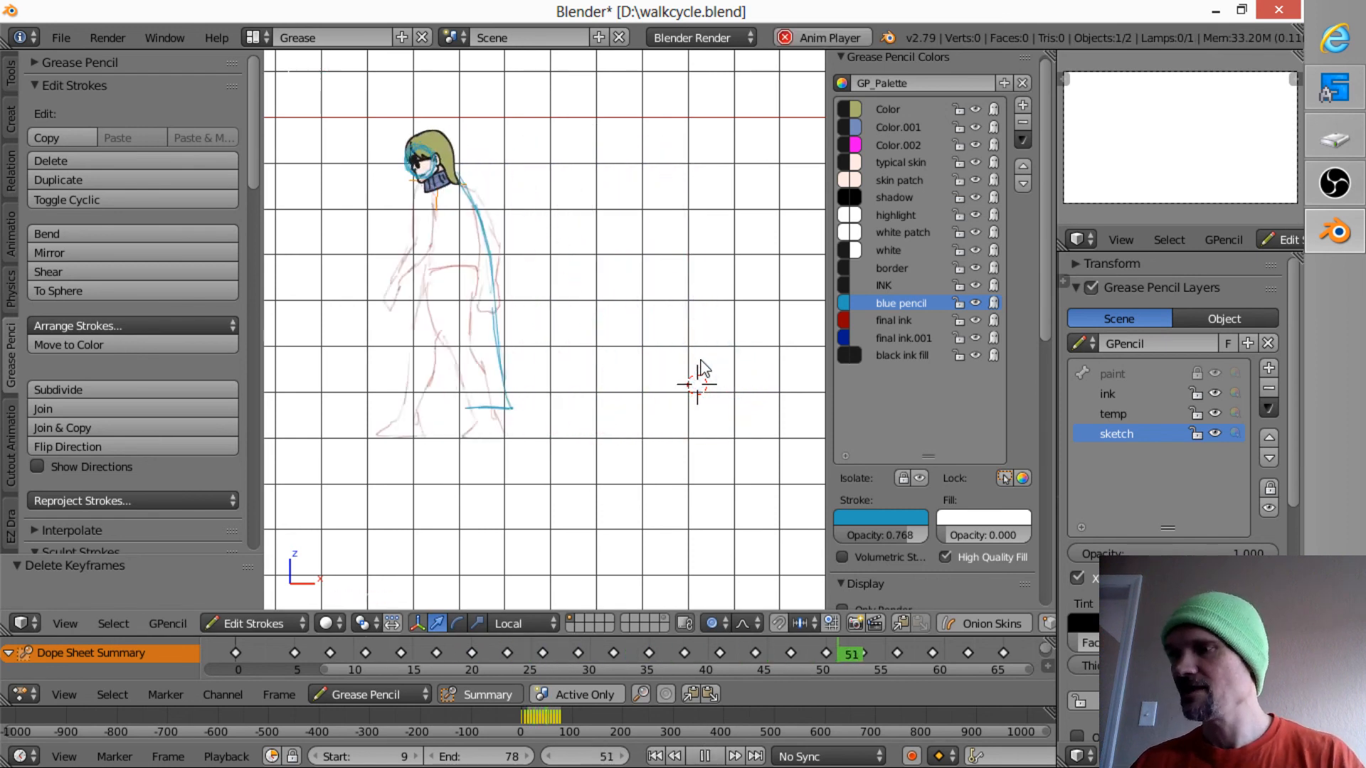